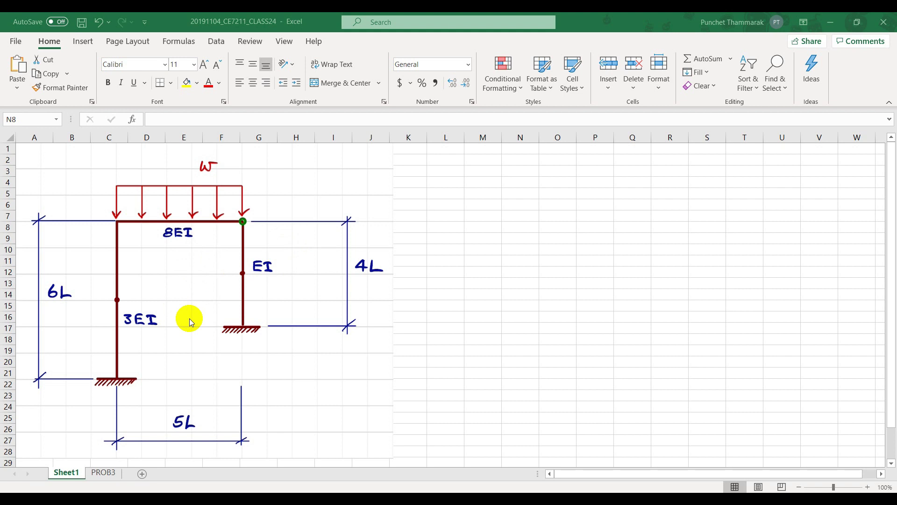
# Add a new blank worksheet to the workbook after the PROB3 sheet, and return to Sheet1
pyautogui.click(101, 474)
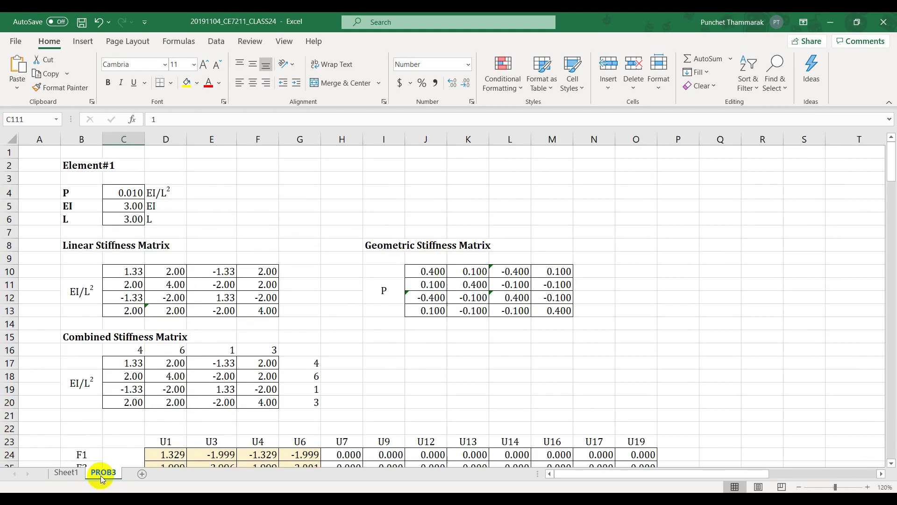
pyautogui.click(142, 473)
pyautogui.click(68, 472)
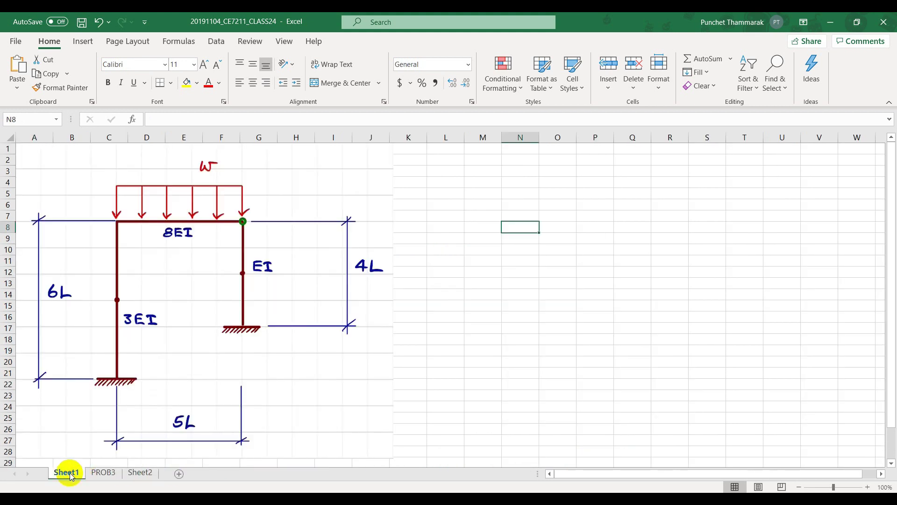
# On the PROB3 sheet, set Element#1's axial load P in C4 to 0.0001
pyautogui.click(104, 478)
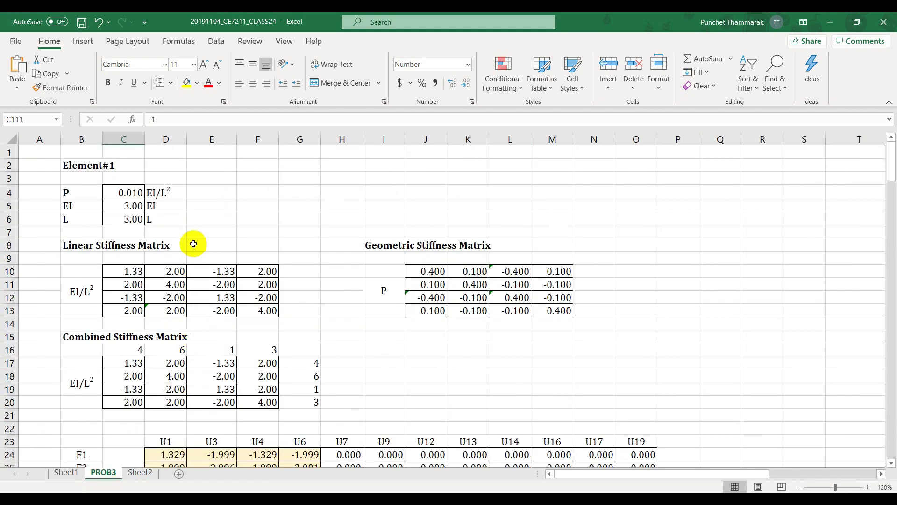
pyautogui.click(124, 193)
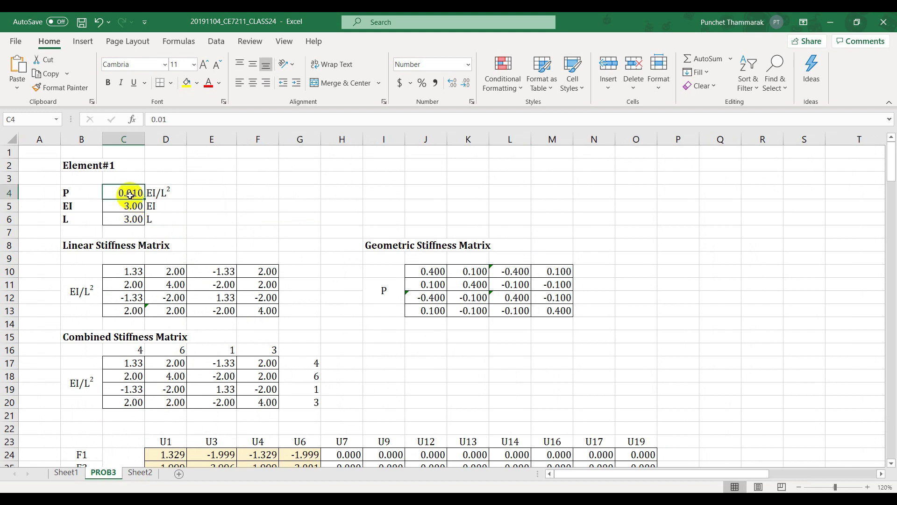
pyautogui.write('0.000')
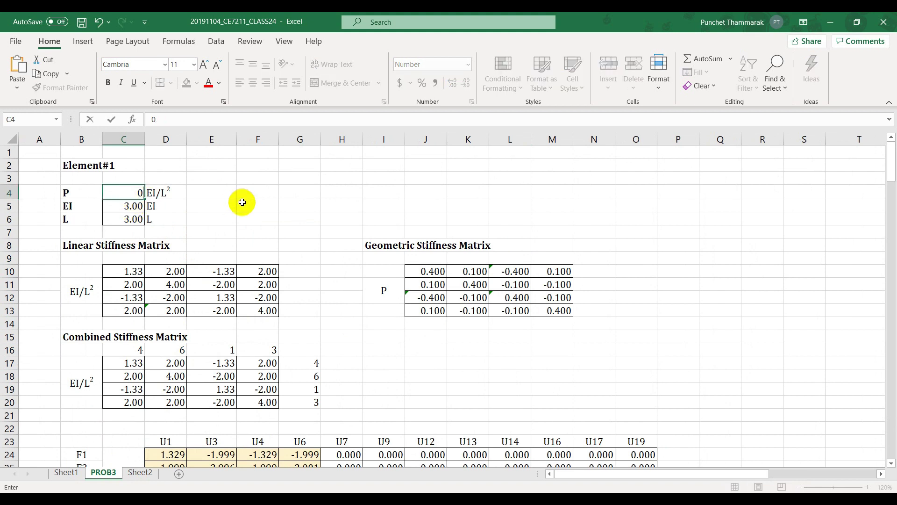
pyautogui.write('1')
pyautogui.press('Return')
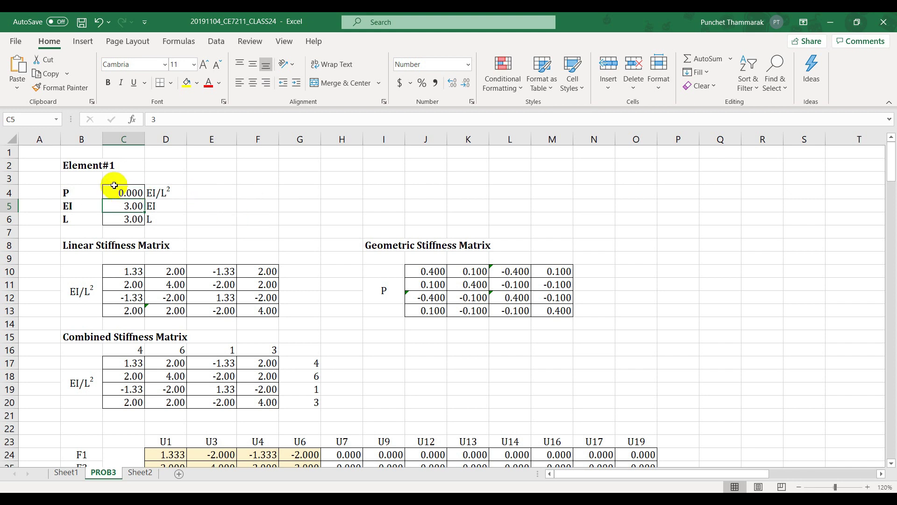
# Check how the axial load P is defined for Element#2 in C40 and Element#3 in C75
pyautogui.scroll(-4, 104, 168)
pyautogui.scroll(-10, 104, 176)
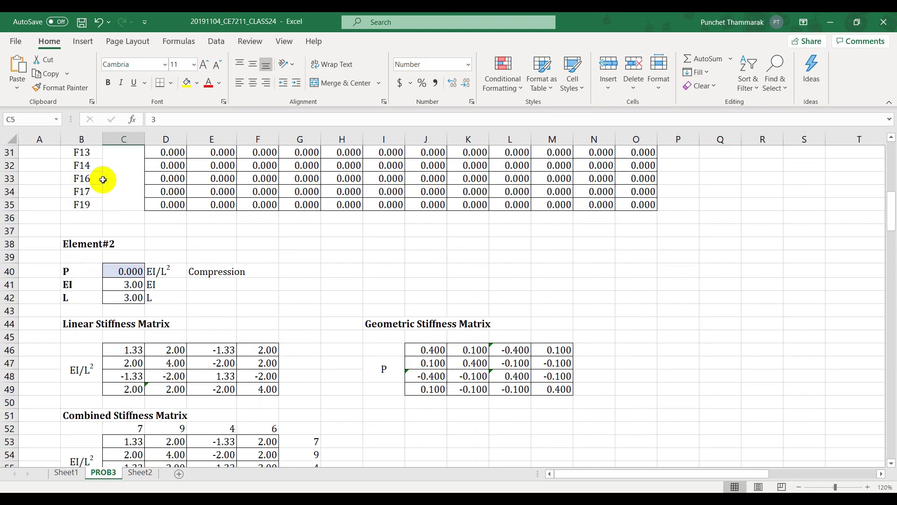
pyautogui.scroll(5, 111, 191)
pyautogui.click(131, 311)
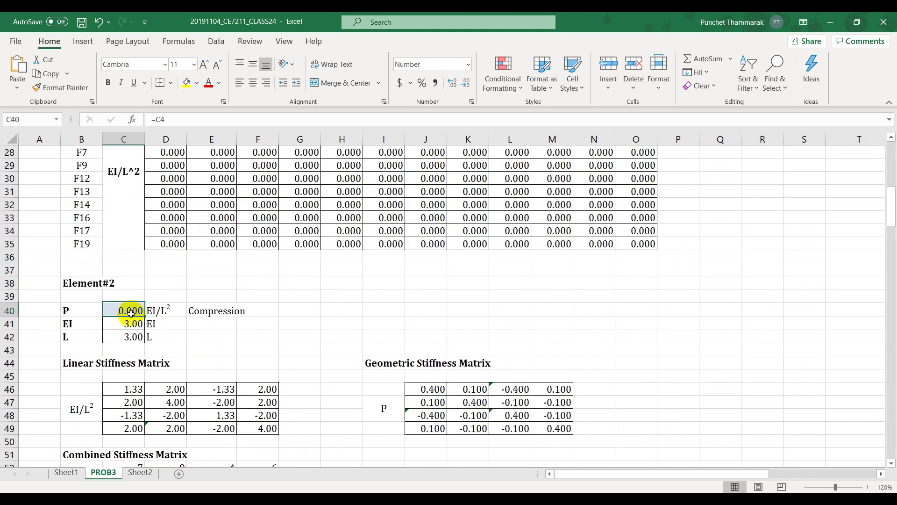
pyautogui.scroll(9, 132, 312)
pyautogui.scroll(-12, 131, 312)
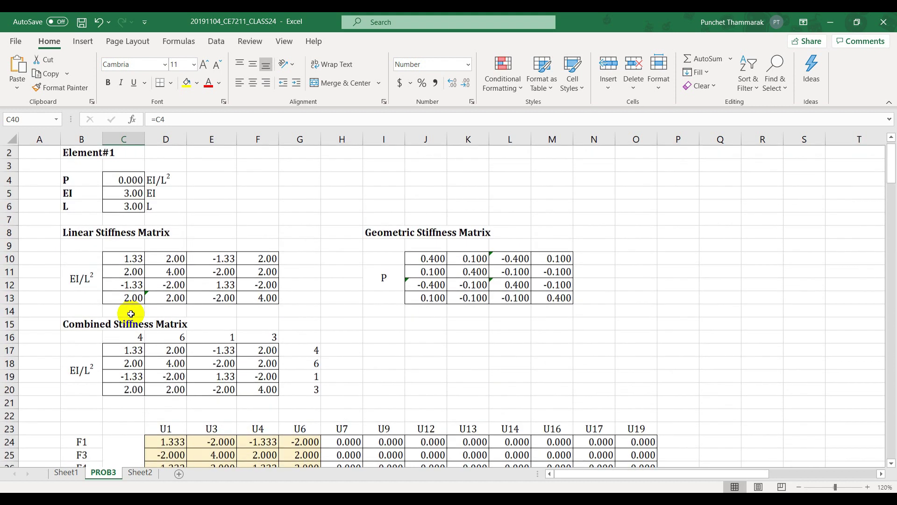
pyautogui.scroll(-12, 133, 310)
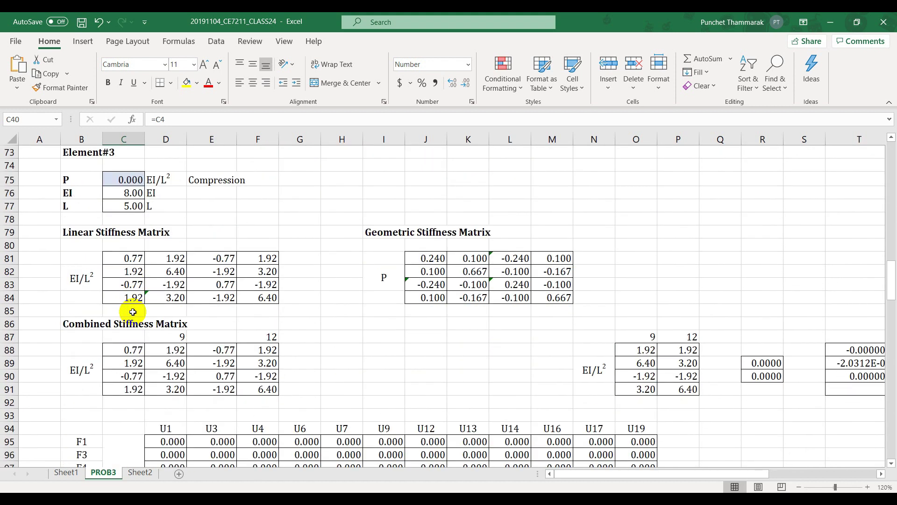
pyautogui.click(124, 179)
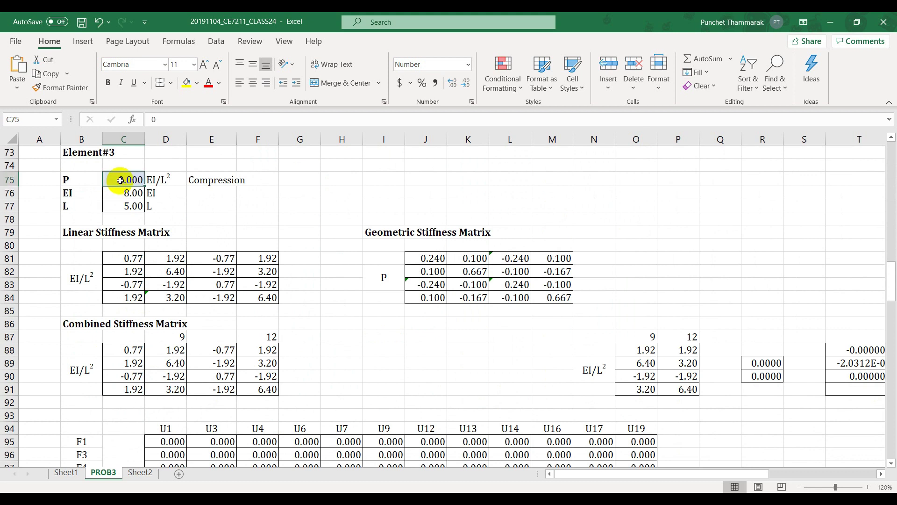
# Set Element#4's axial load P in C110 to 0.000
pyautogui.scroll(-4, 131, 238)
pyautogui.scroll(-7, 134, 249)
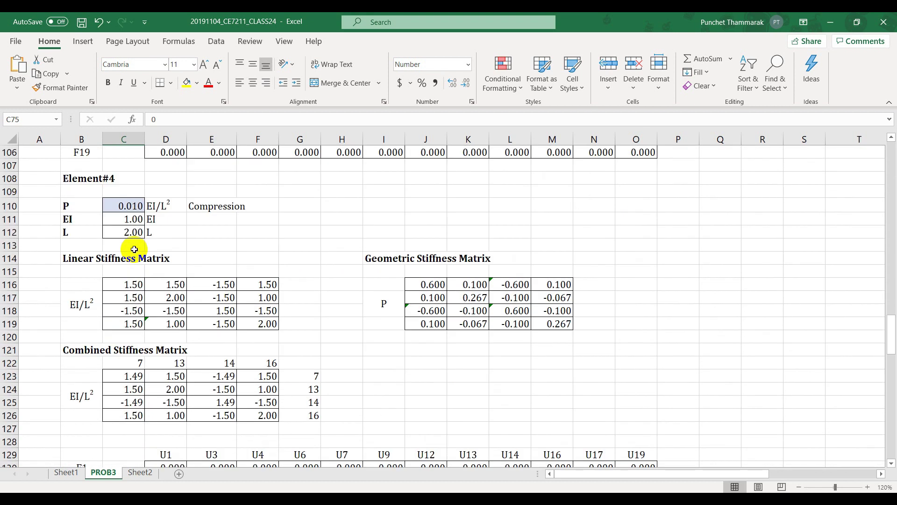
pyautogui.click(129, 205)
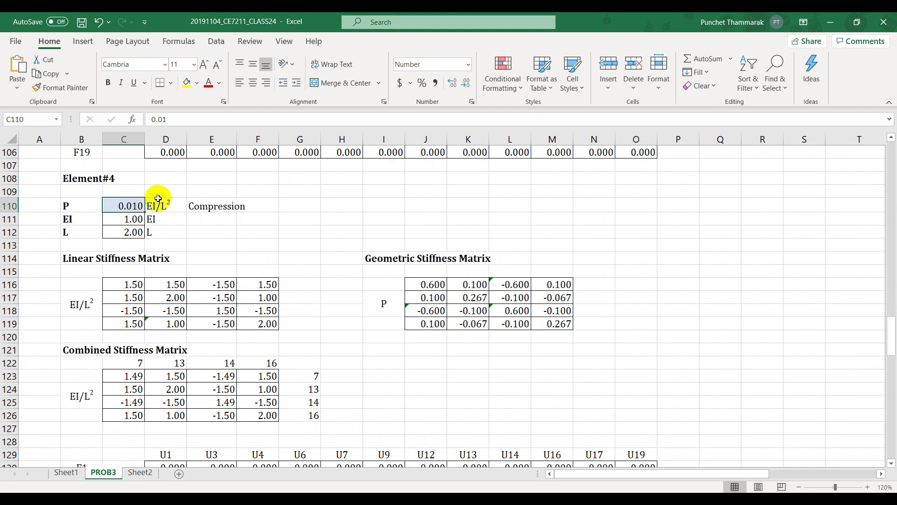
pyautogui.write('0.000')
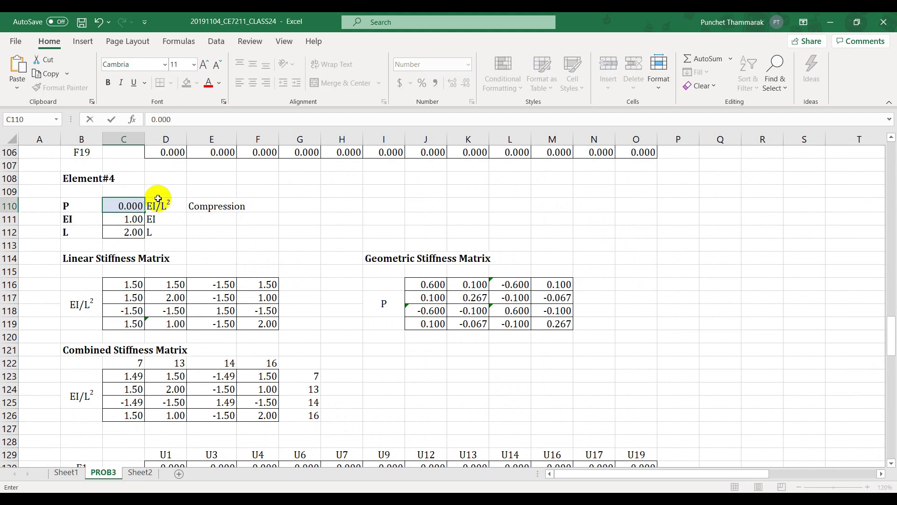
pyautogui.press('Return')
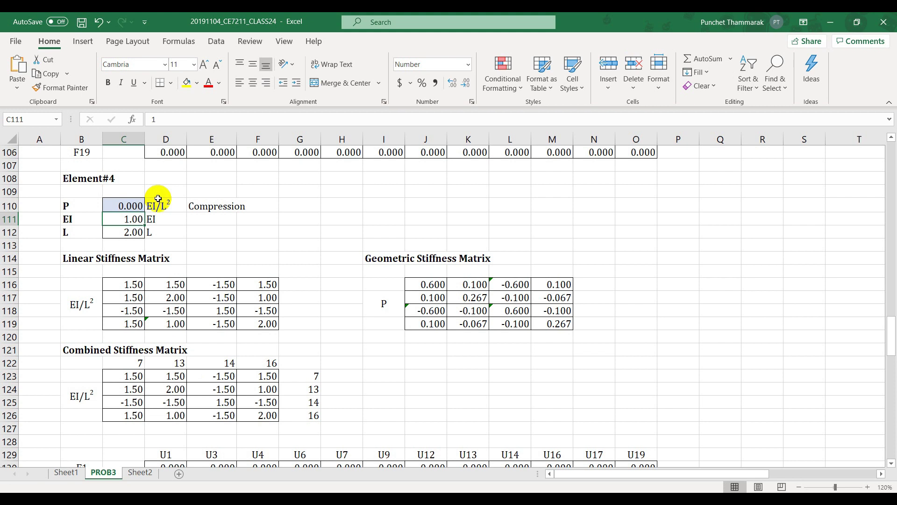
# Link Element#5's axial load P in C145 to Element#4's load with the formula =C110
pyautogui.scroll(-3, 211, 298)
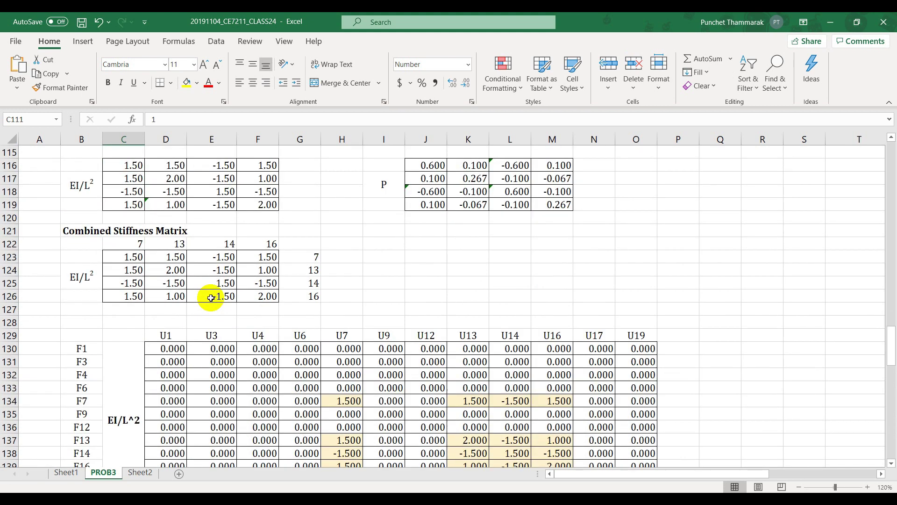
pyautogui.scroll(-8, 211, 297)
pyautogui.click(130, 230)
pyautogui.write('=C110')
pyautogui.scroll(6, 192, 245)
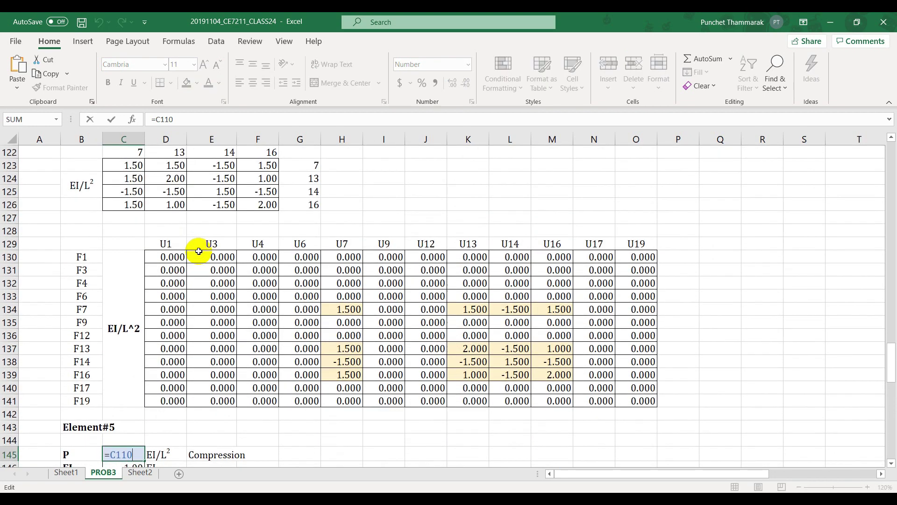
pyautogui.scroll(9, 199, 251)
pyautogui.hotkey('ctrl', 'Return')
# Compare the highlighted F1, F3, F17 and F19 rows of the assembled stiffness matrix with the frame supports drawn on Sheet1
pyautogui.scroll(-12, 199, 252)
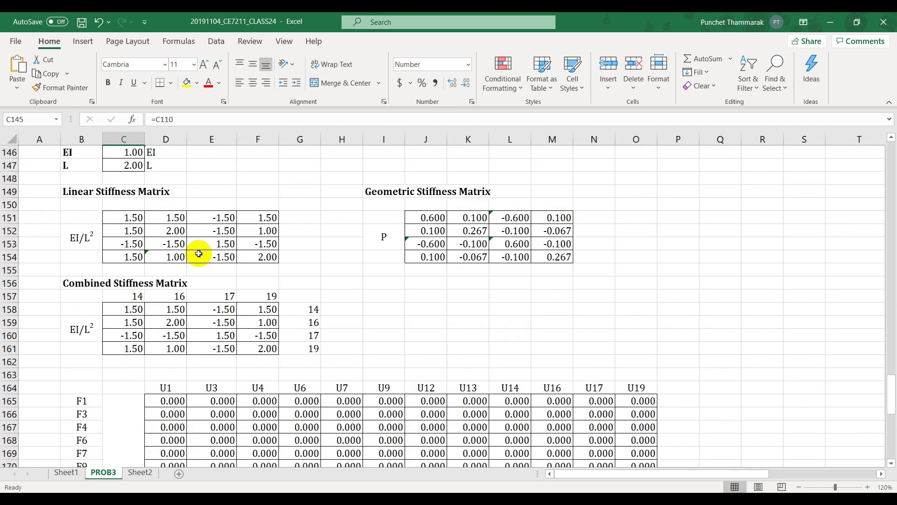
pyautogui.scroll(-6, 199, 253)
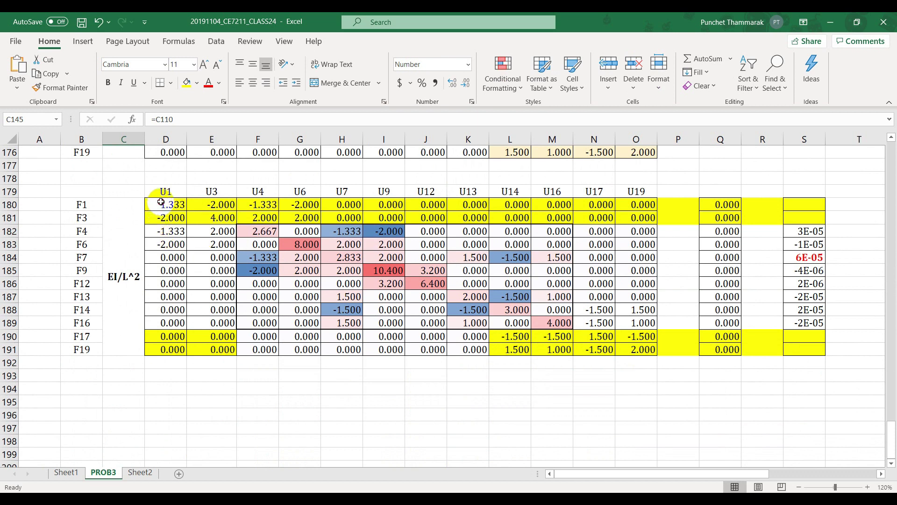
pyautogui.moveTo(161, 202); pyautogui.dragTo(166, 218)
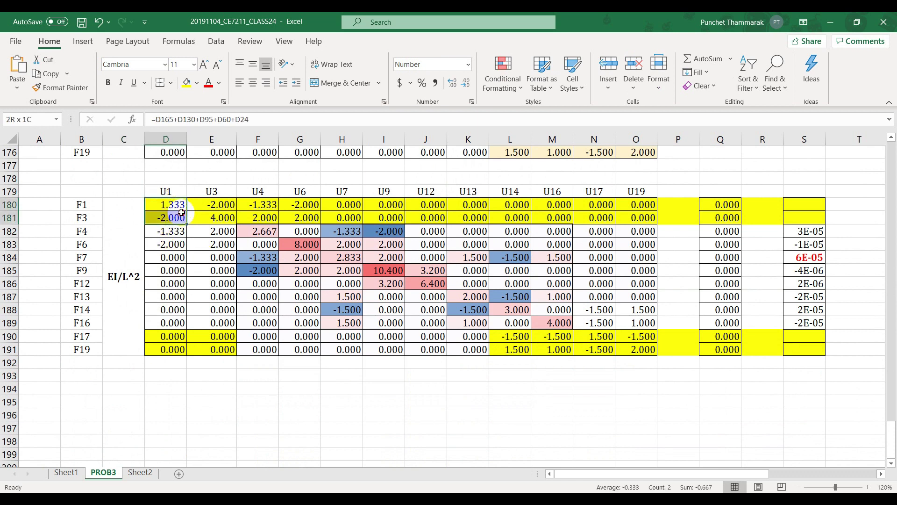
pyautogui.click(77, 473)
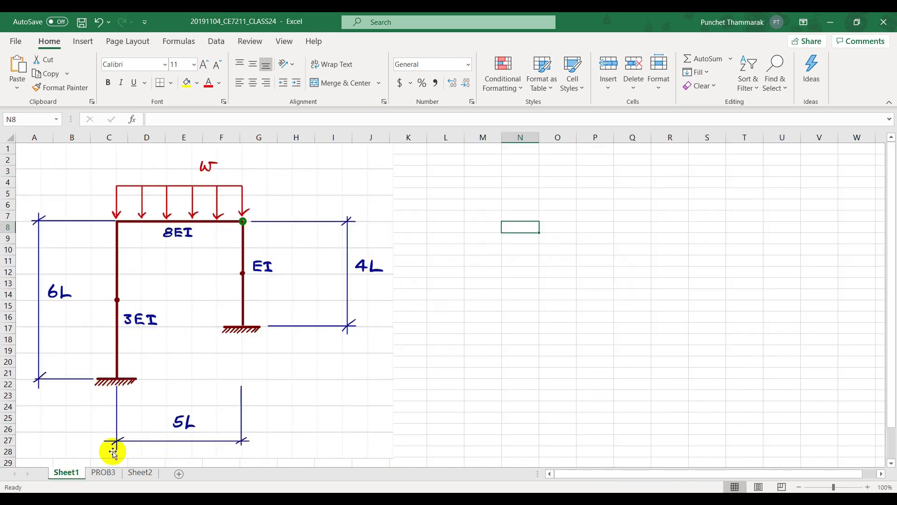
pyautogui.click(135, 472)
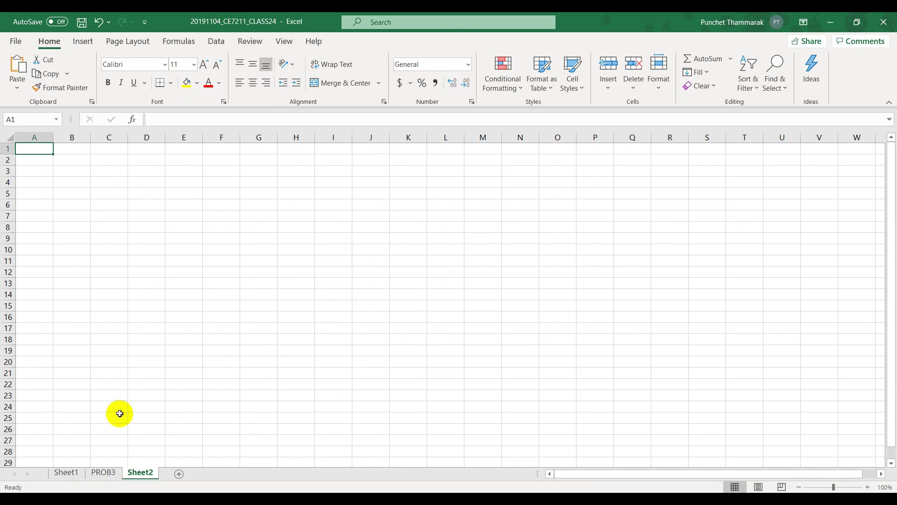
pyautogui.click(99, 473)
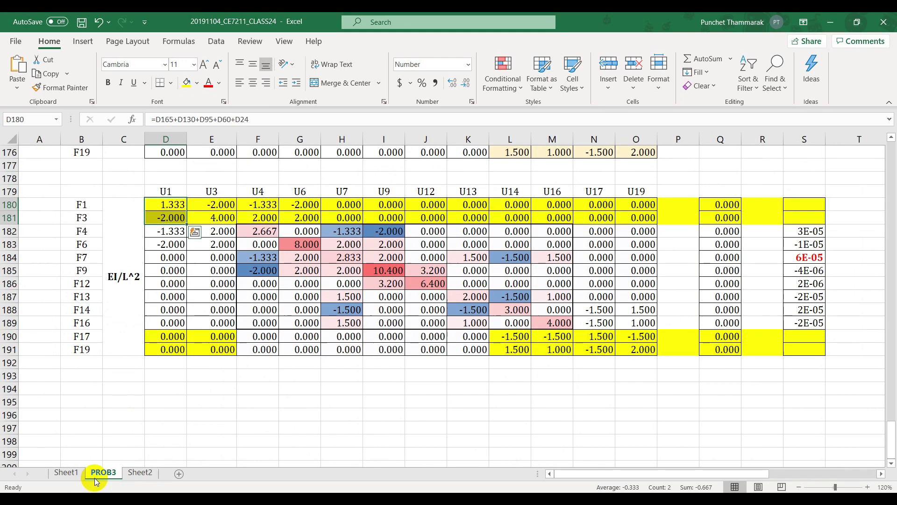
pyautogui.click(67, 473)
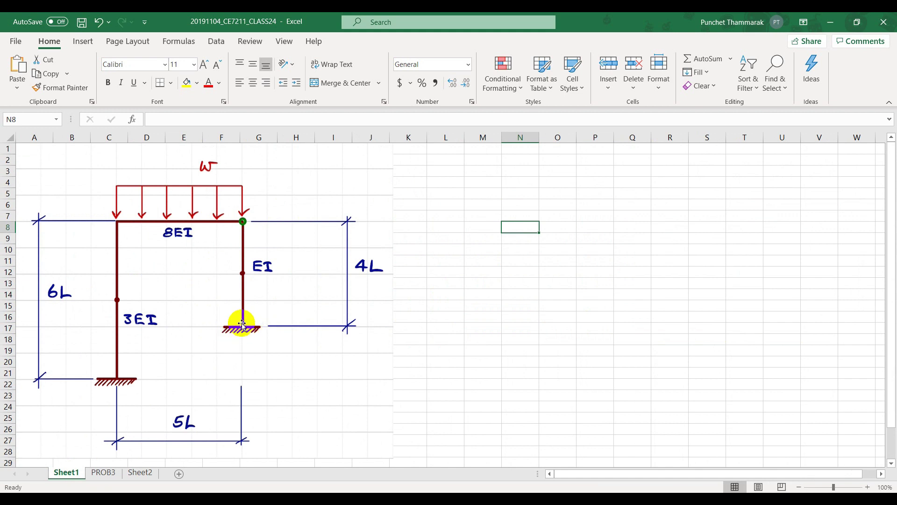
pyautogui.click(104, 472)
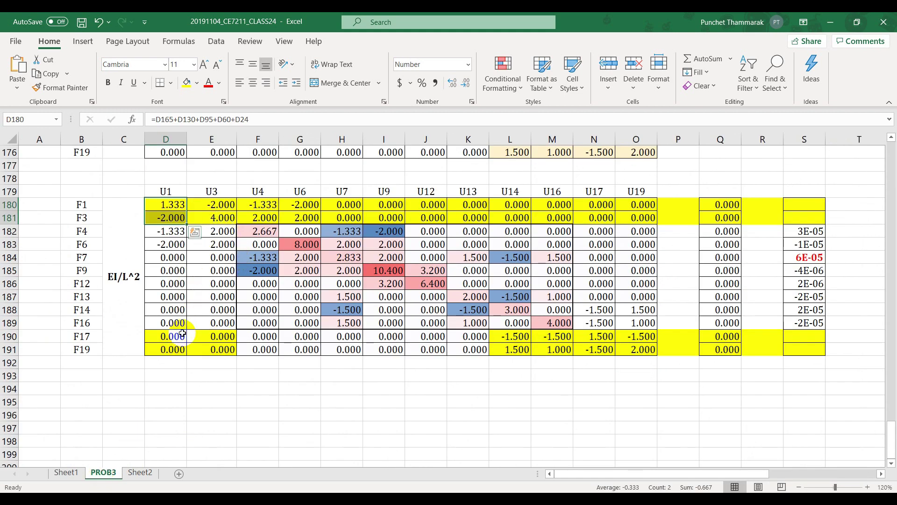
# Clear the conditional formatting rules from F190:K191 in the assembled stiffness matrix
pyautogui.moveTo(247, 336); pyautogui.dragTo(475, 355)
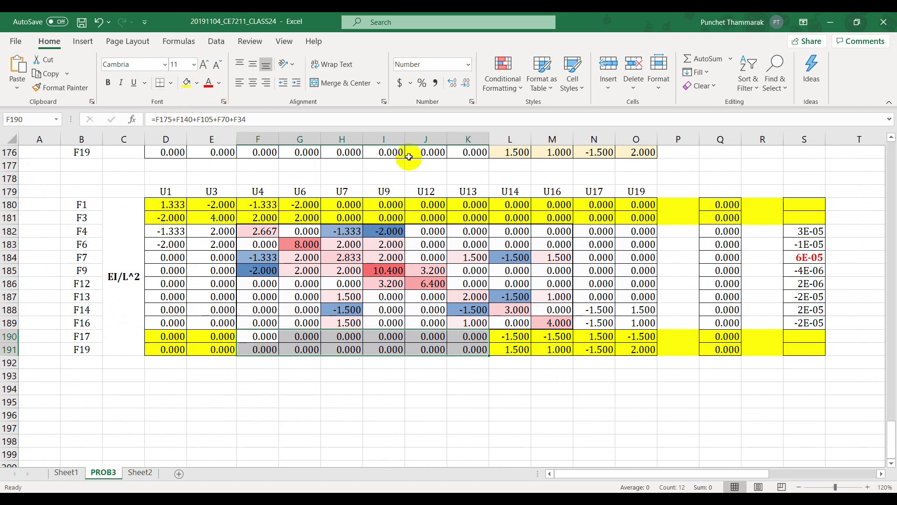
pyautogui.click(497, 84)
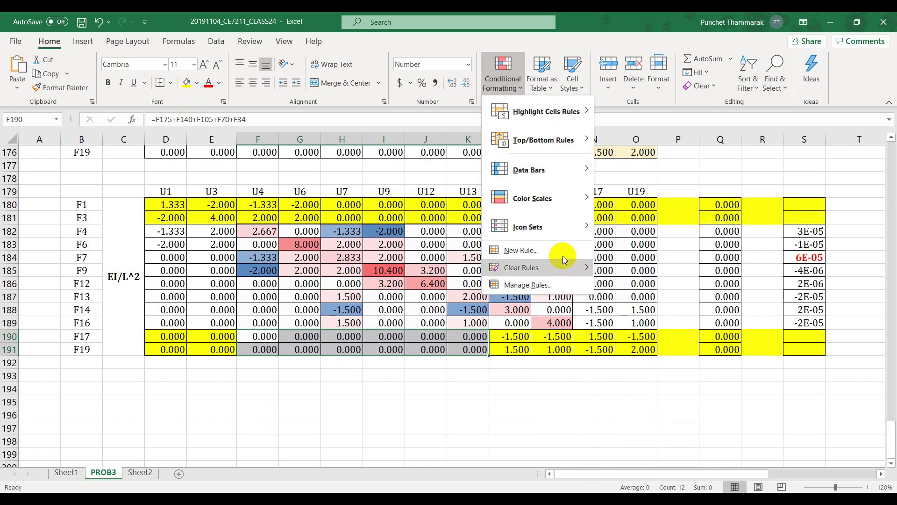
pyautogui.moveTo(567, 265)
pyautogui.click(632, 270)
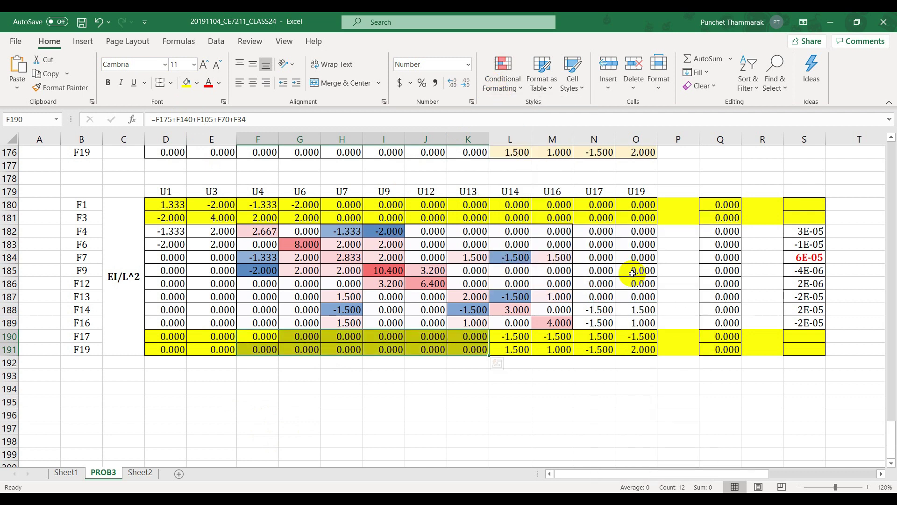
pyautogui.click(396, 400)
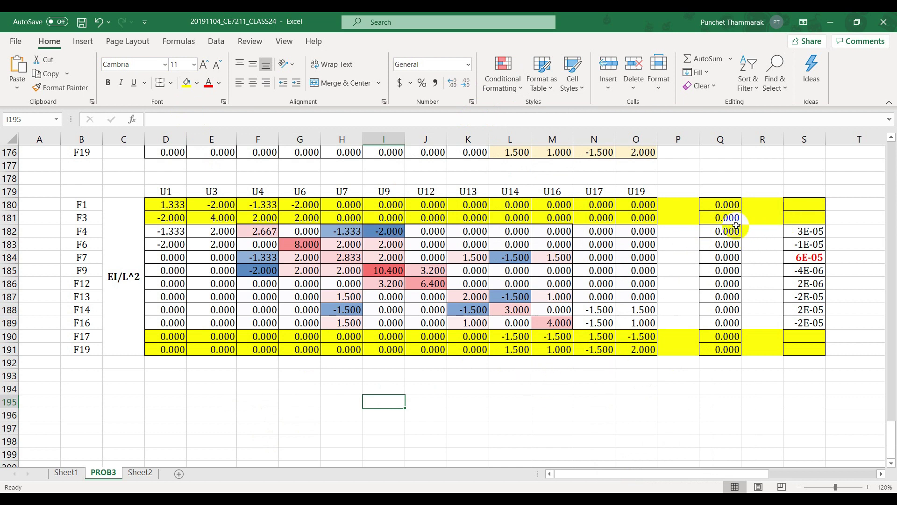
# Examine the entries in column Q beside the assembled stiffness matrix, from row 182 to row 190
pyautogui.scroll(-5, 739, 261)
pyautogui.scroll(5, 741, 268)
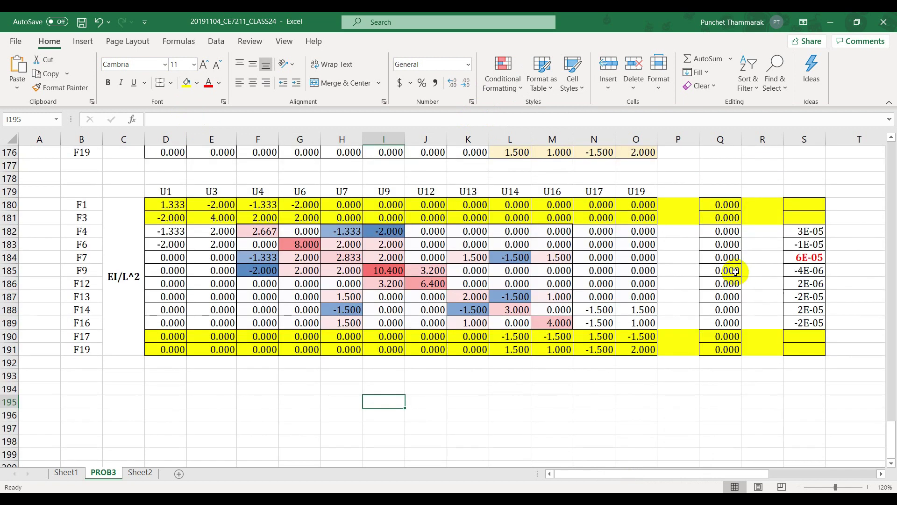
pyautogui.click(730, 234)
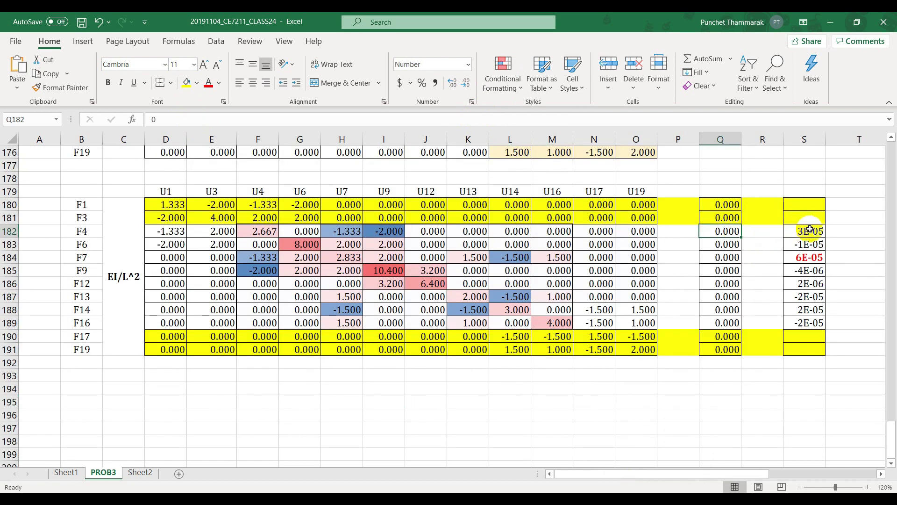
pyautogui.moveTo(726, 232); pyautogui.dragTo(737, 336)
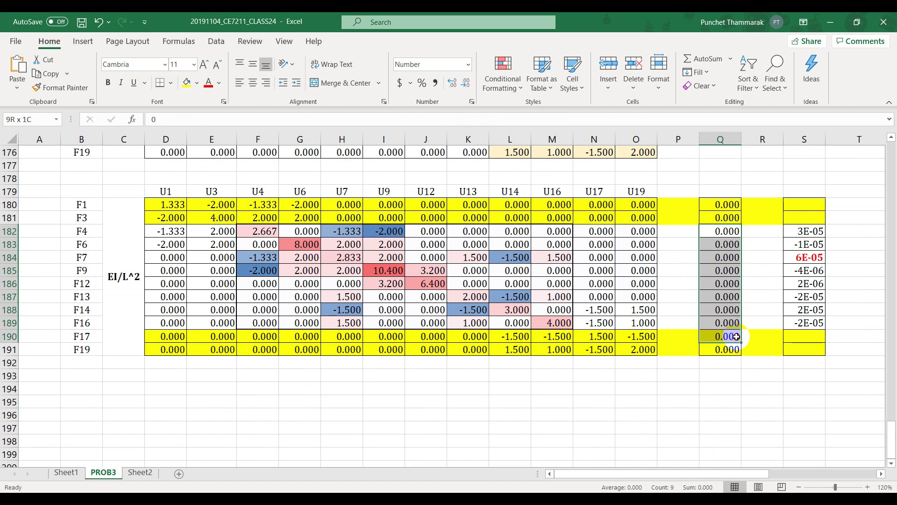
pyautogui.click(719, 248)
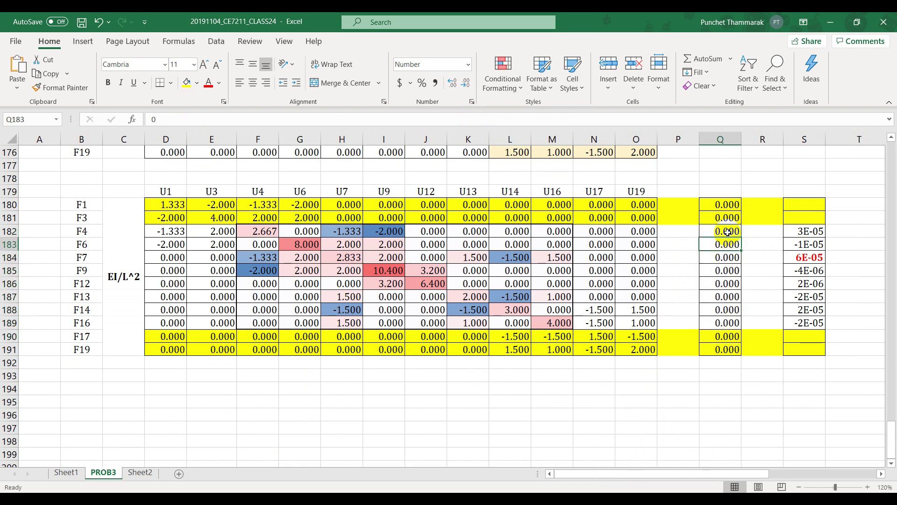
pyautogui.scroll(8, 692, 316)
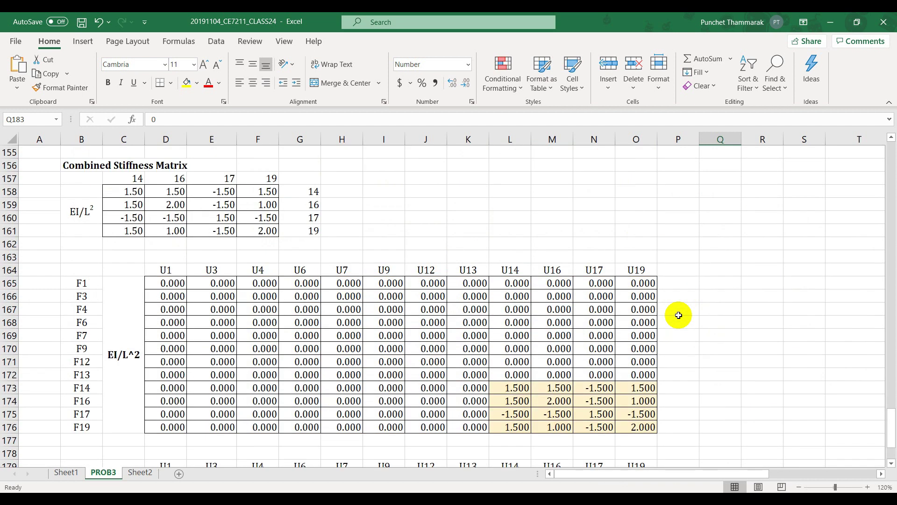
pyautogui.scroll(-6, 679, 316)
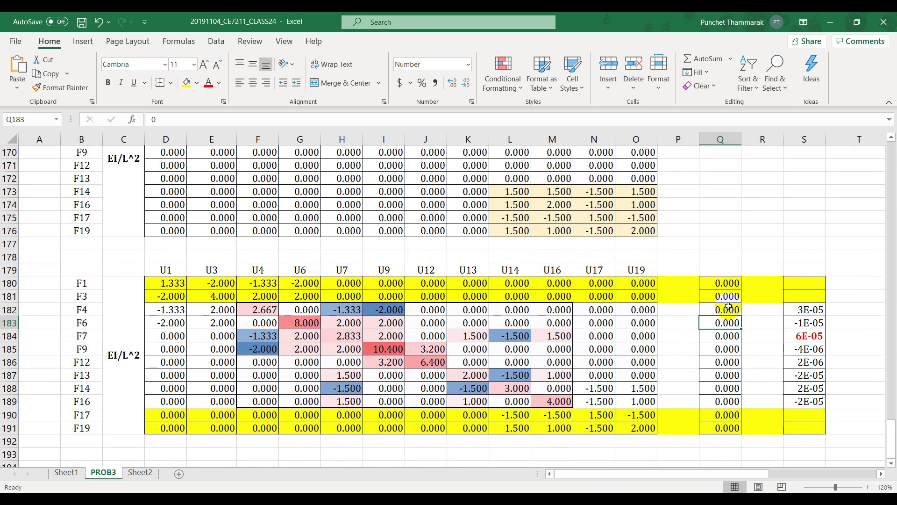
# Compare the load vector entries in Q182:Q189 with the distributed load w and the joints drawn in the Sheet1 frame
pyautogui.click(728, 310)
pyautogui.moveTo(728, 318); pyautogui.dragTo(728, 401)
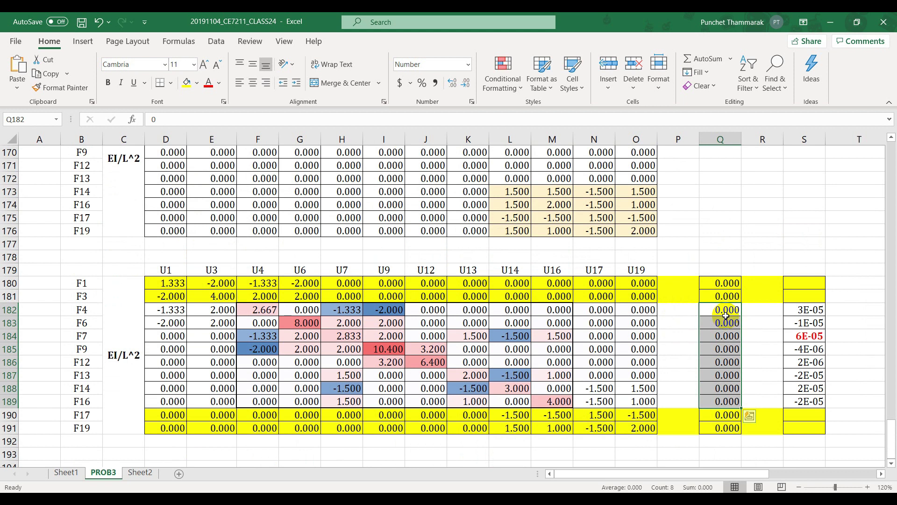
pyautogui.moveTo(724, 311); pyautogui.dragTo(727, 400)
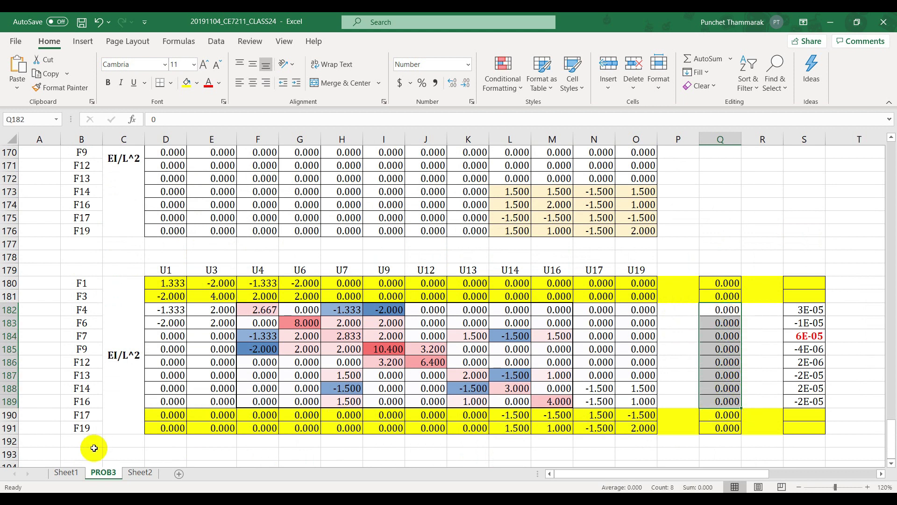
pyautogui.click(65, 472)
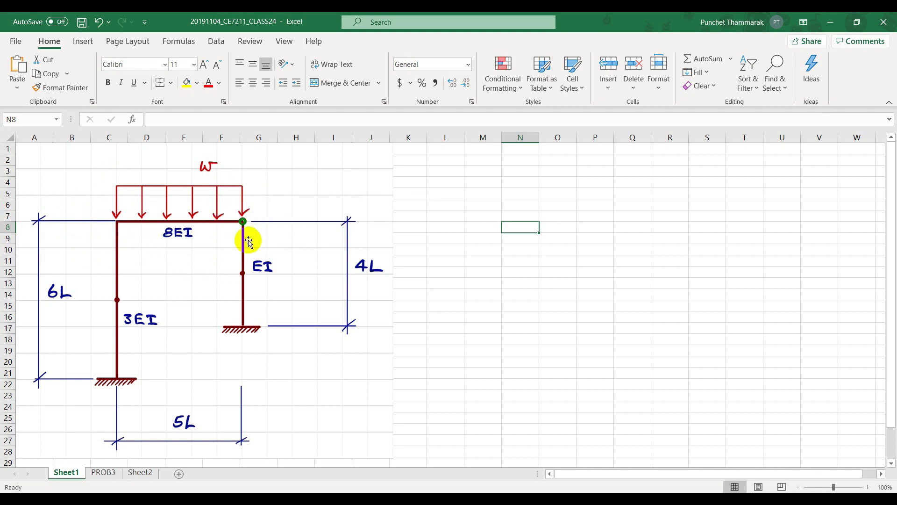
pyautogui.click(103, 473)
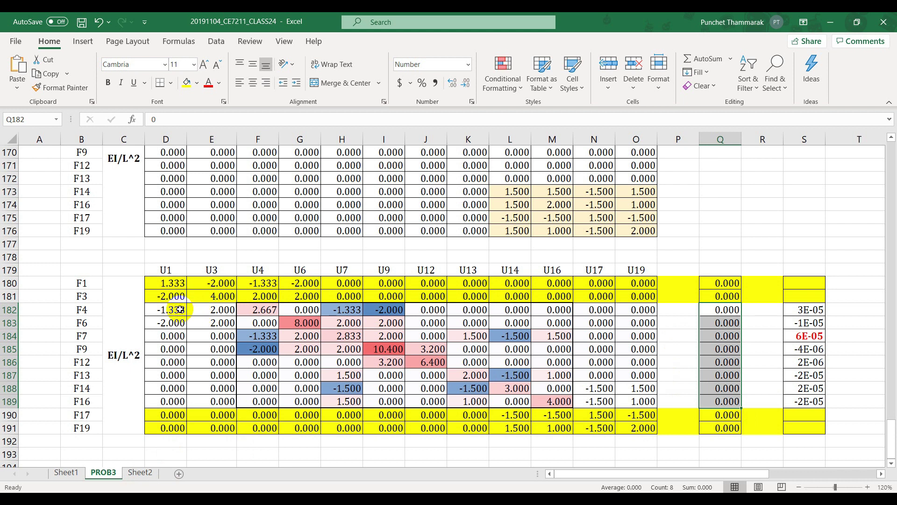
pyautogui.click(64, 480)
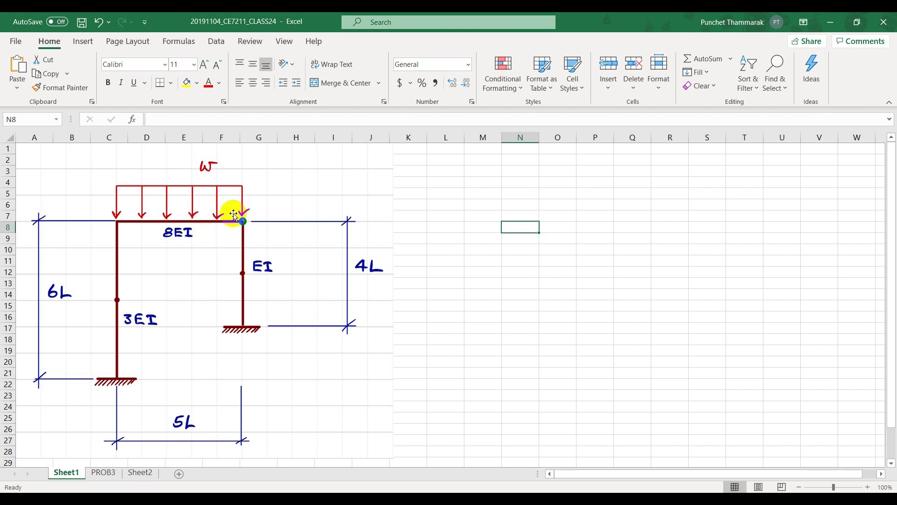
pyautogui.click(109, 475)
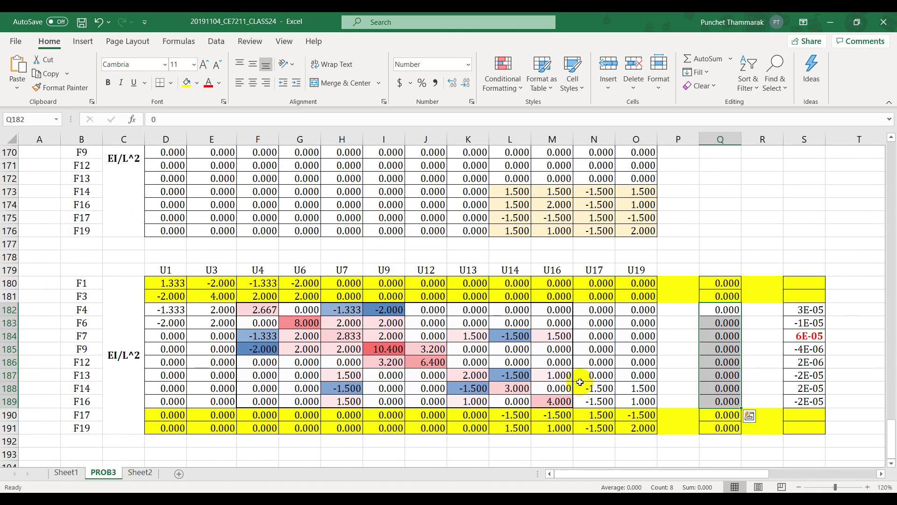
pyautogui.click(89, 322)
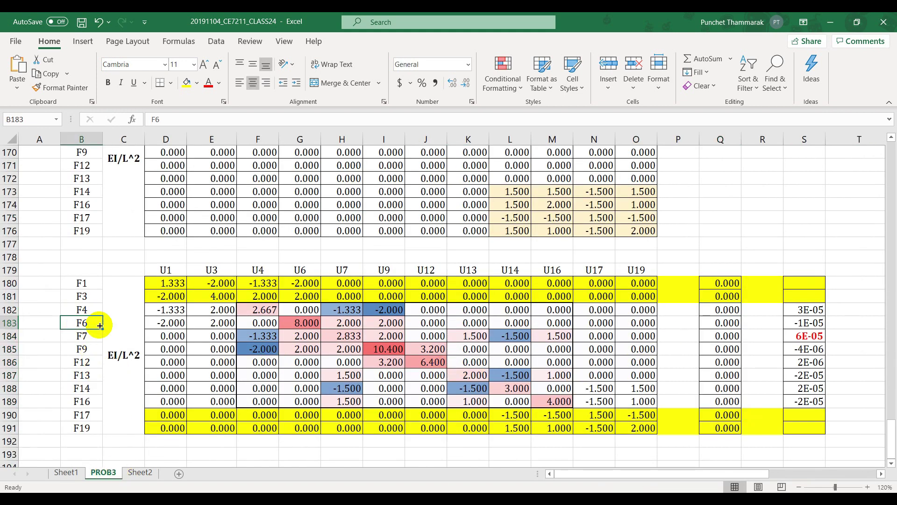
pyautogui.click(703, 324)
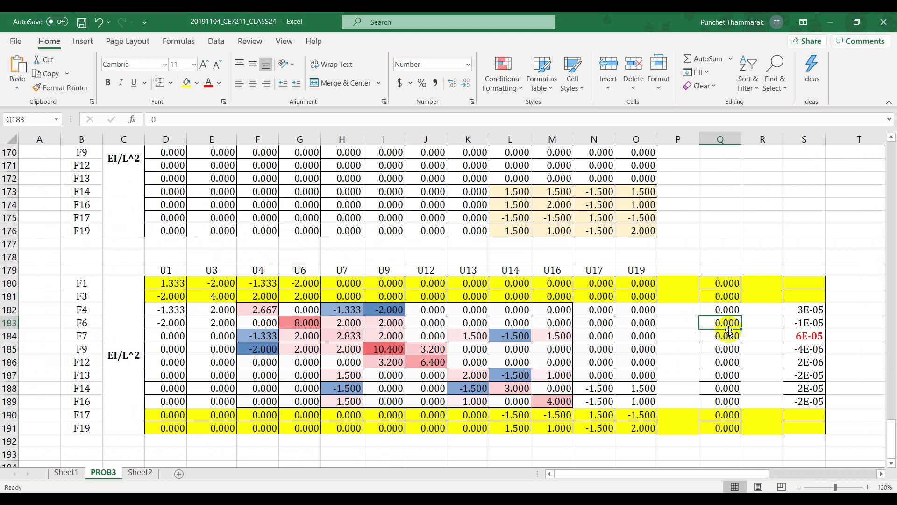
pyautogui.click(68, 473)
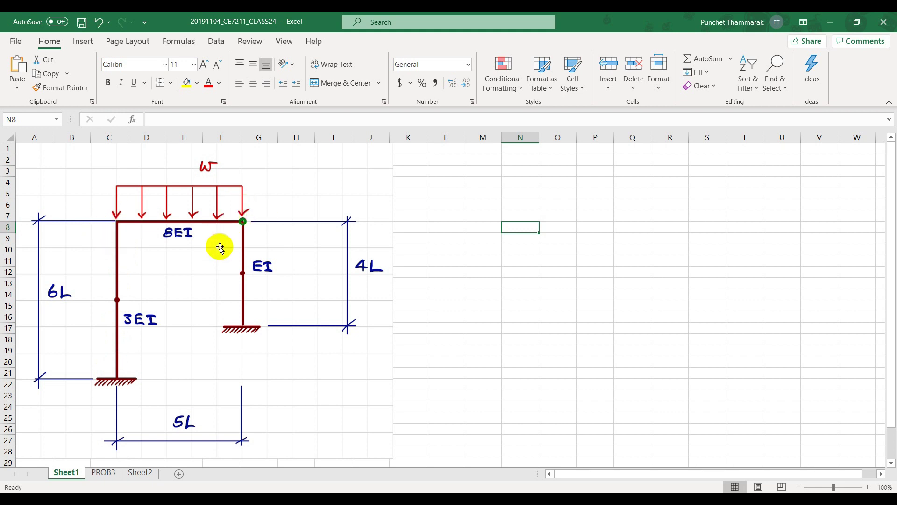
pyautogui.click(104, 472)
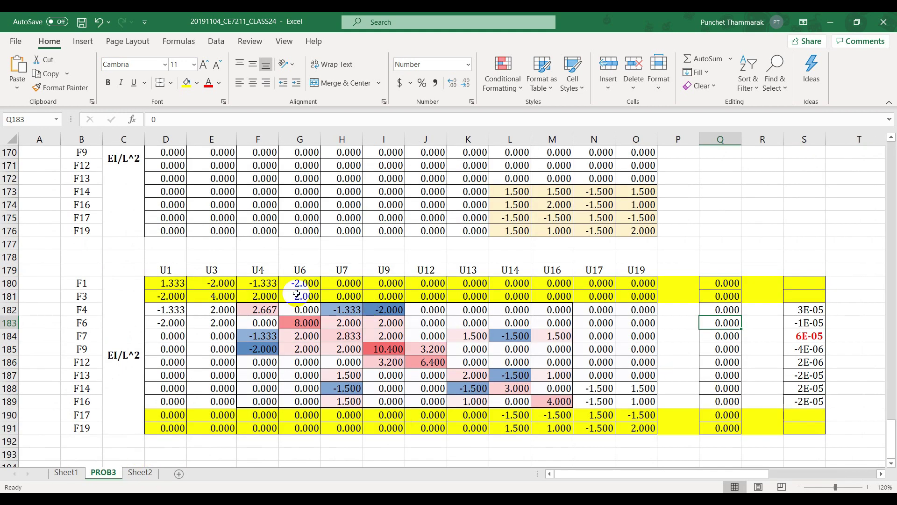
# Fill load vector cells Q185 and Q186, in the F9 and F12 rows, with light blue
pyautogui.click(716, 348)
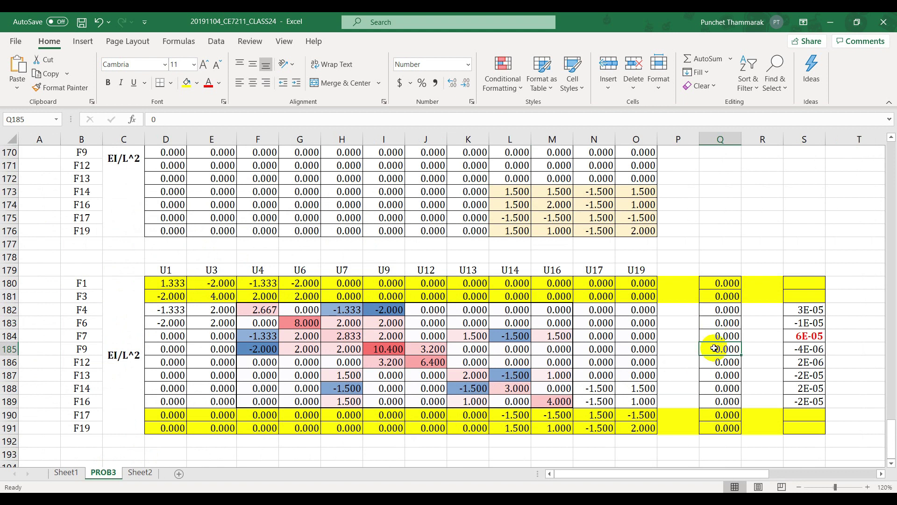
pyautogui.click(197, 83)
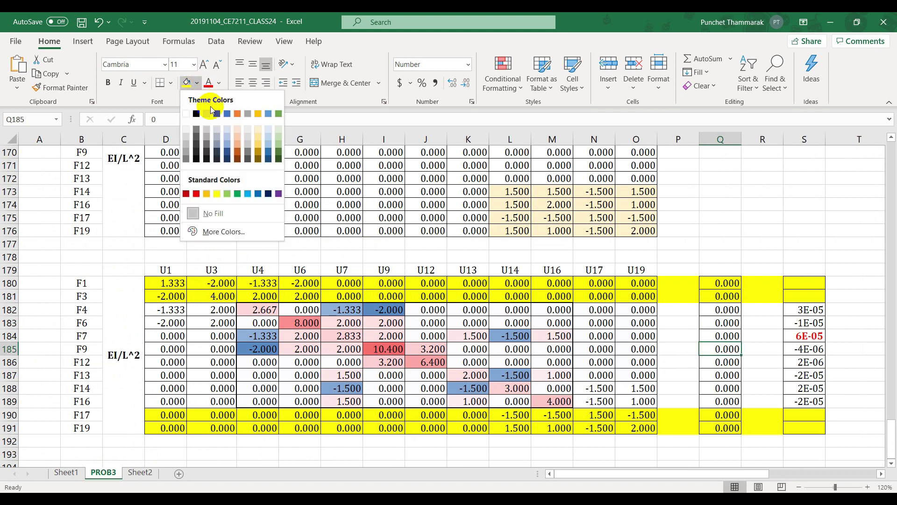
pyautogui.click(269, 131)
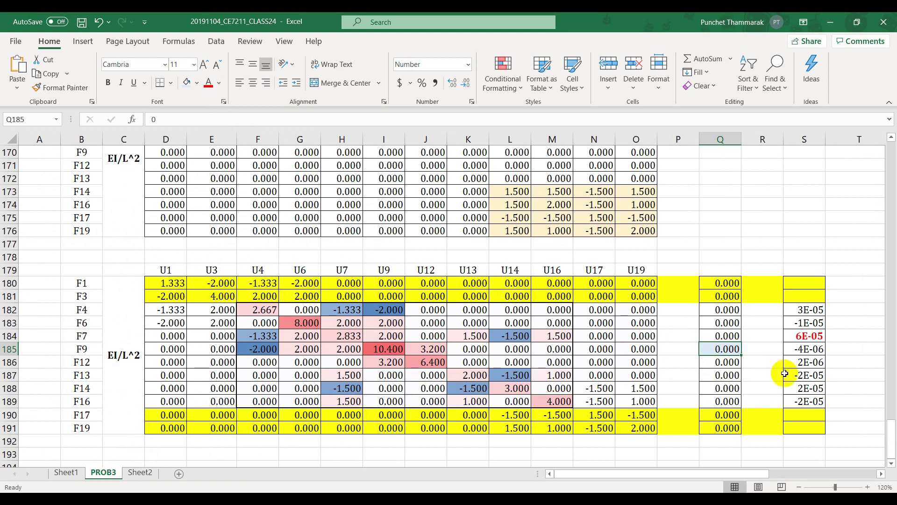
pyautogui.click(722, 361)
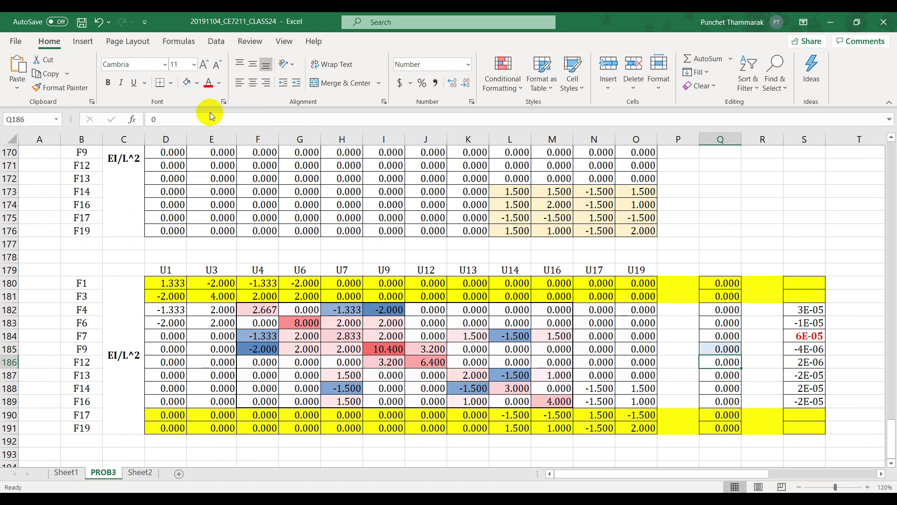
pyautogui.click(186, 83)
pyautogui.click(719, 308)
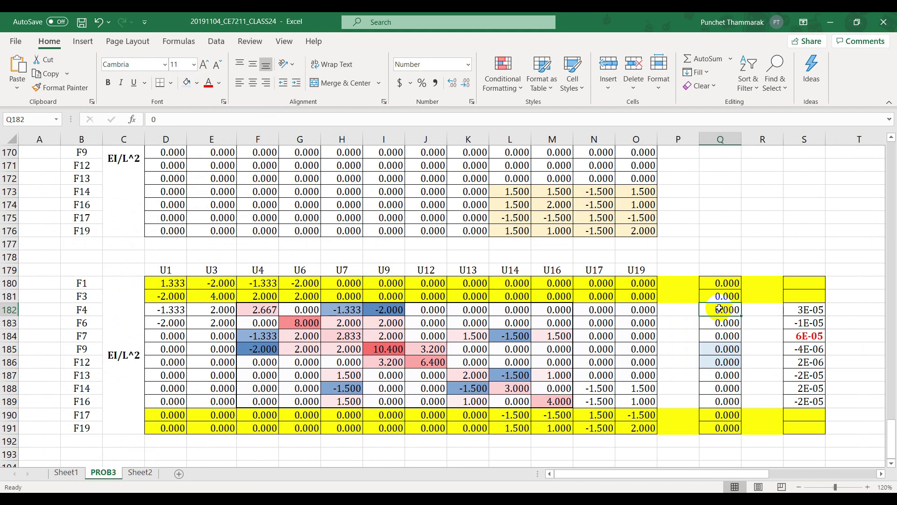
pyautogui.click(734, 351)
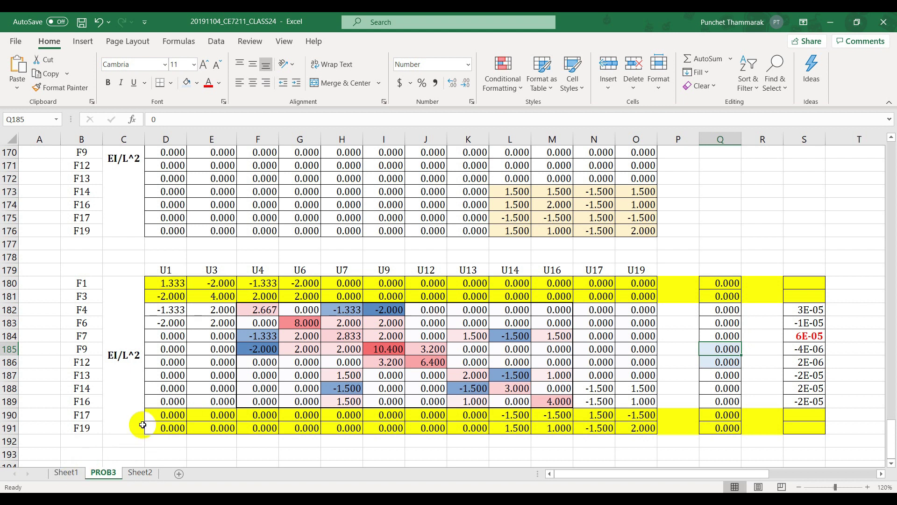
# Enter the label w in F2, beside the Element#1 heading
pyautogui.scroll(20, 147, 424)
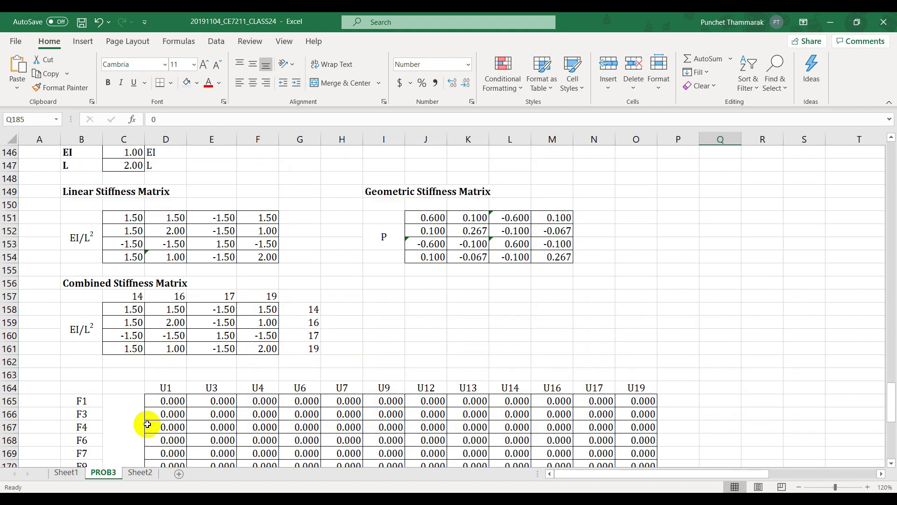
pyautogui.scroll(20, 150, 418)
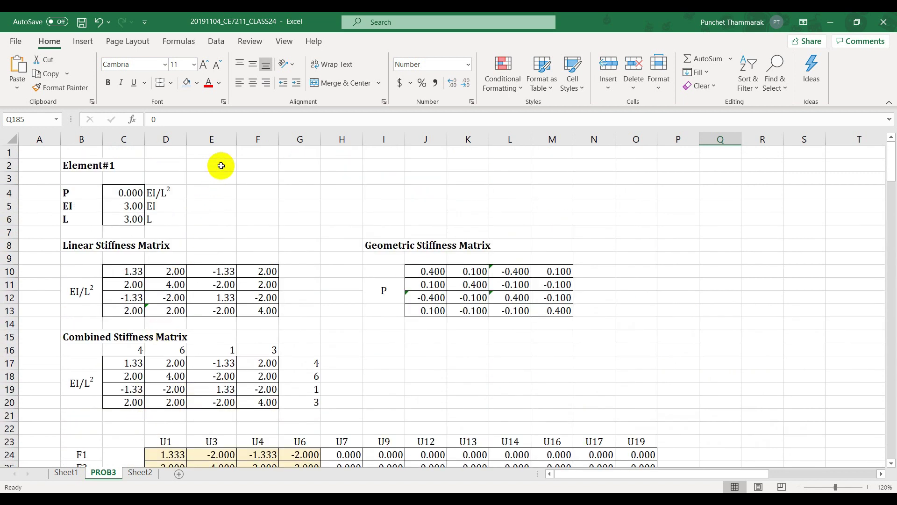
pyautogui.click(257, 166)
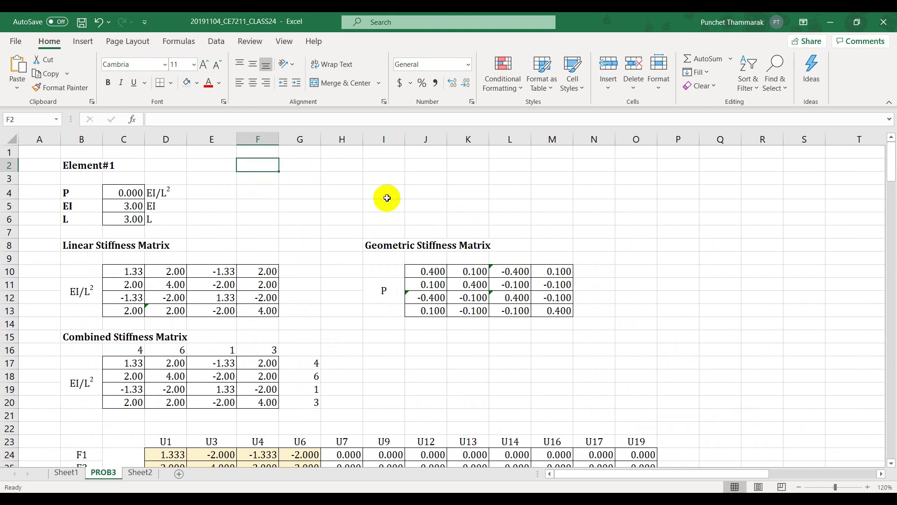
pyautogui.write('w')
pyautogui.press('Tab')
pyautogui.press('Tab')
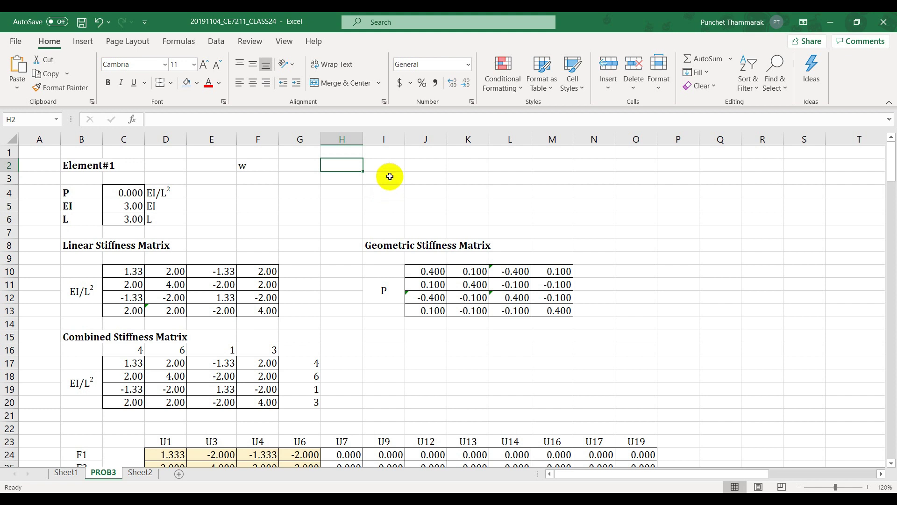
# Enter the unit EI/L3 for w in H2, modelled on the unit of Element#1's axial load P
pyautogui.click(67, 190)
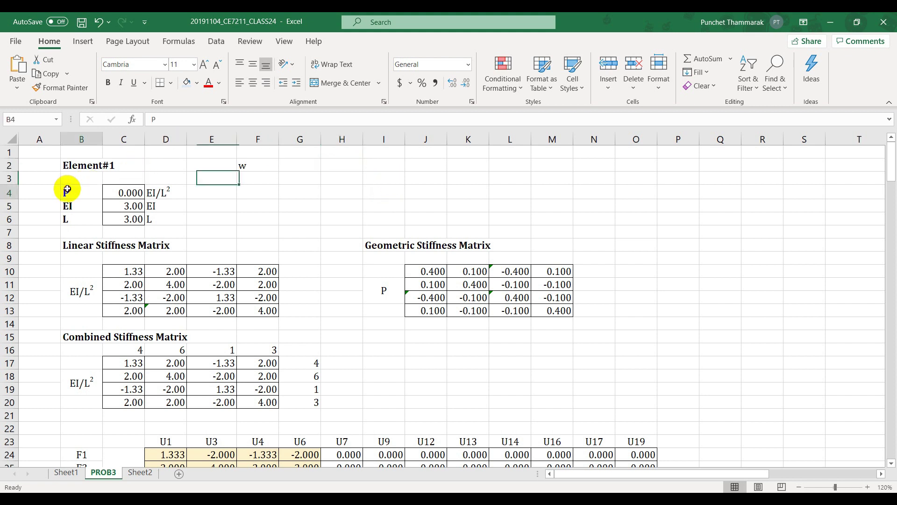
pyautogui.click(172, 193)
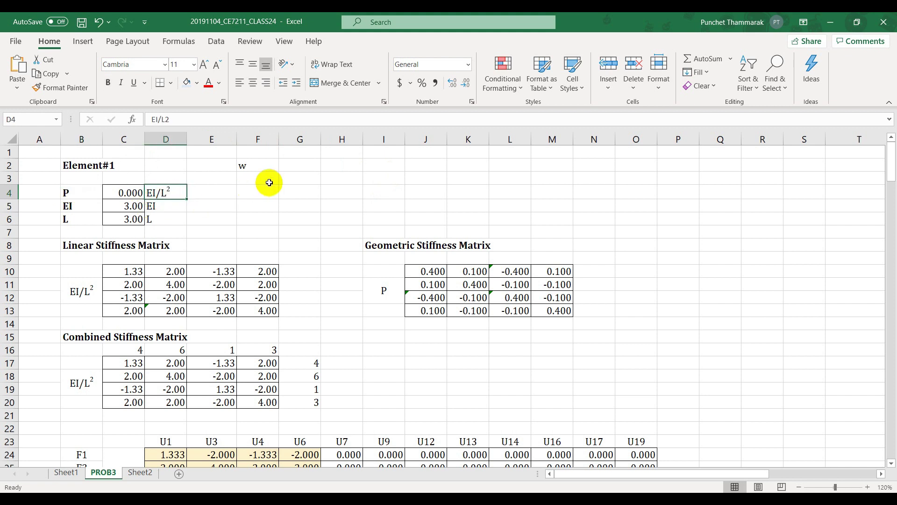
pyautogui.click(332, 162)
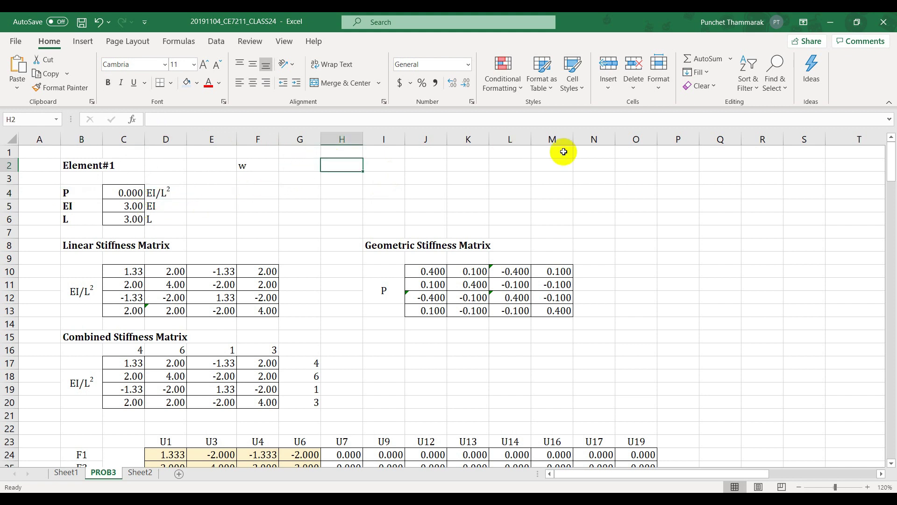
pyautogui.write('E')
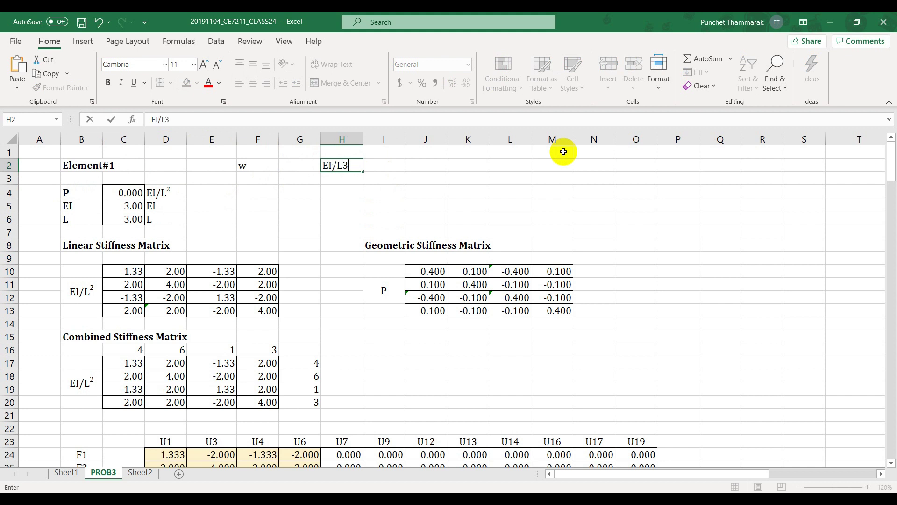
pyautogui.write('I/L3')
pyautogui.hotkey('shift', 'Left')
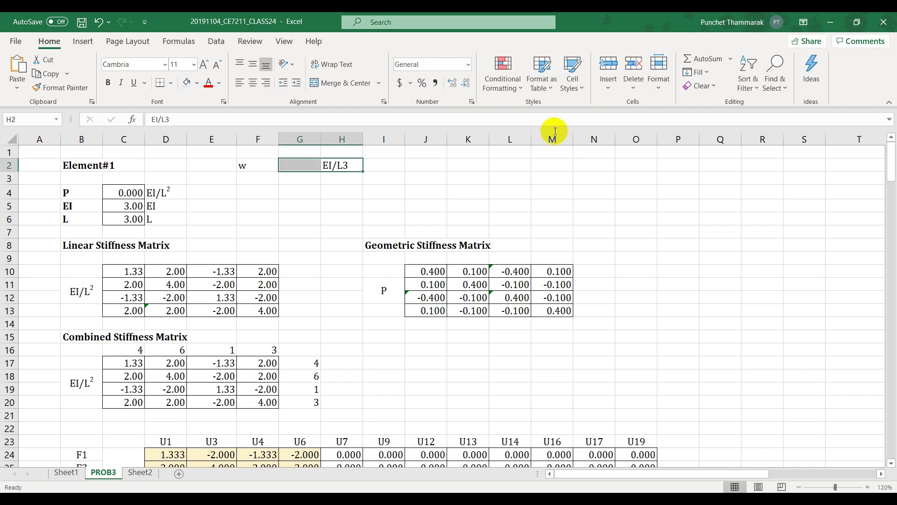
# Format the 3 in H2's EI/L3 unit as superscript
pyautogui.doubleClick(345, 162)
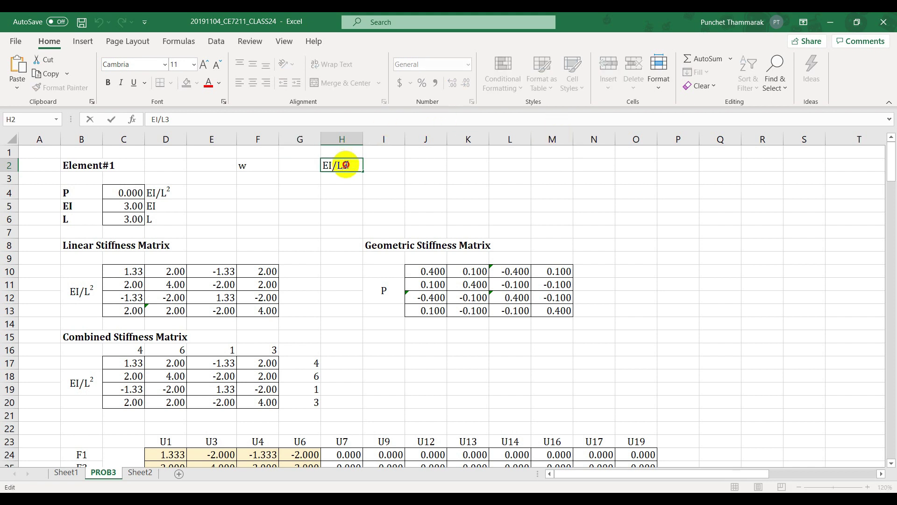
pyautogui.moveTo(352, 166); pyautogui.dragTo(346, 165)
pyautogui.rightClick(345, 164)
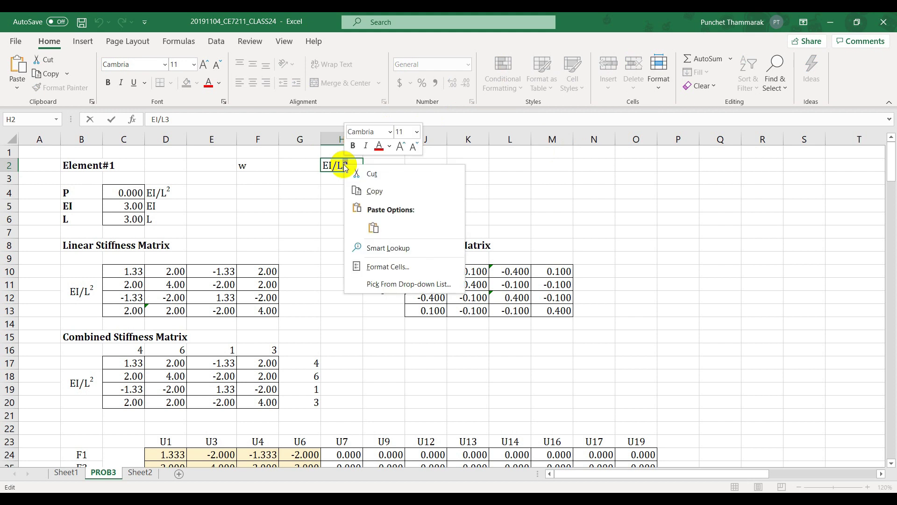
pyautogui.click(389, 267)
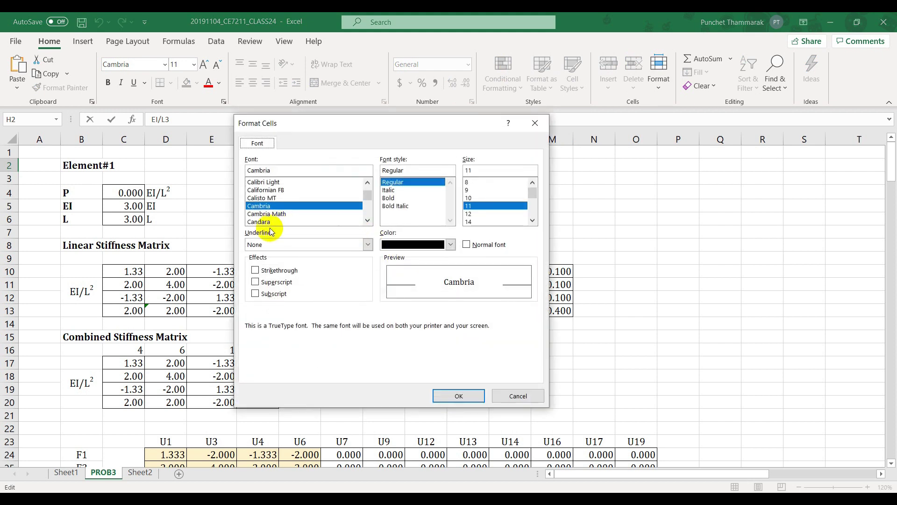
pyautogui.click(264, 283)
pyautogui.click(456, 395)
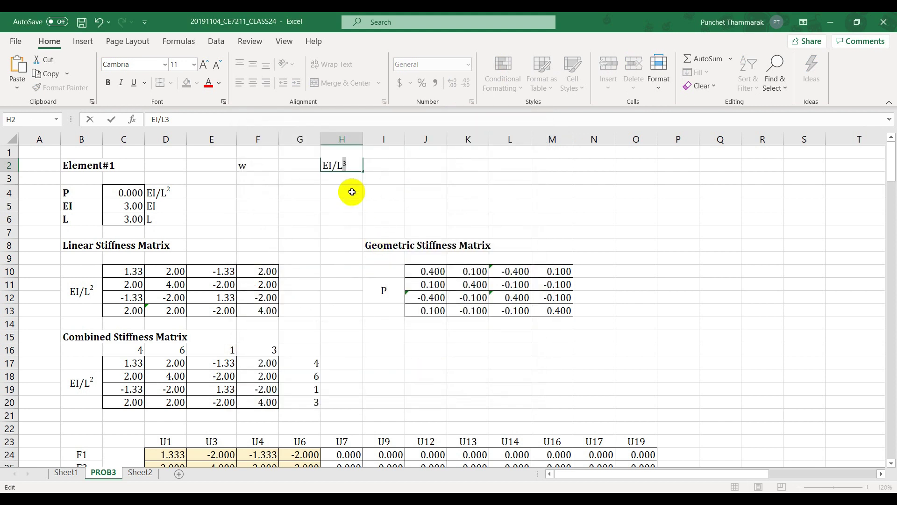
pyautogui.press('Return')
pyautogui.click(345, 165)
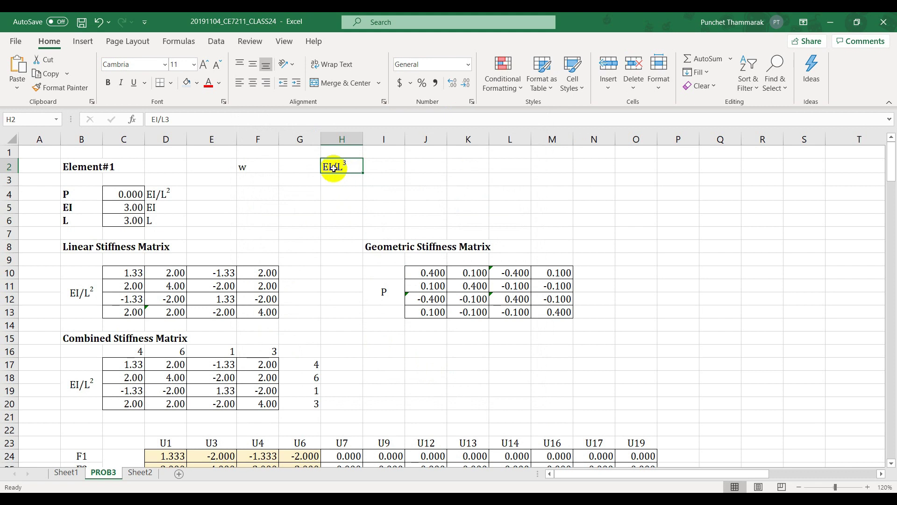
# Check the w label, its blank value cell G2 and its unit against the loaded frame drawn on Sheet1
pyautogui.click(294, 169)
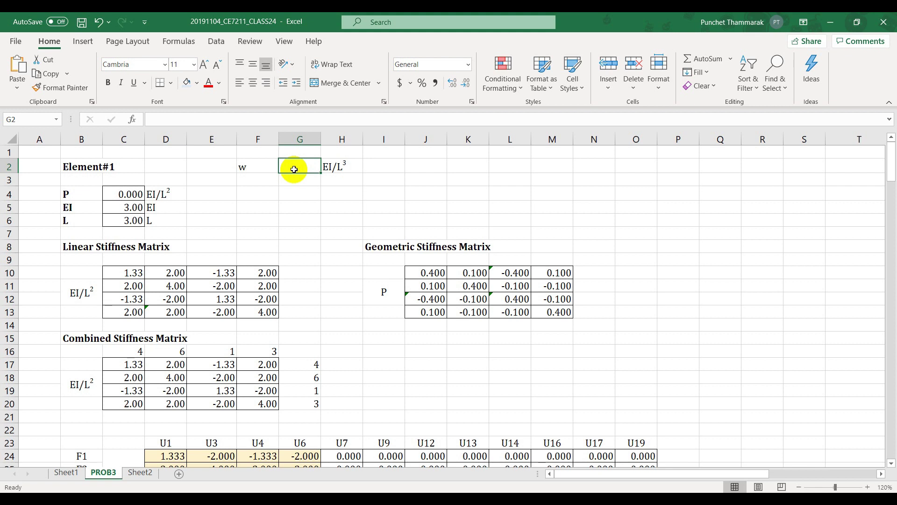
pyautogui.click(264, 170)
pyautogui.click(332, 166)
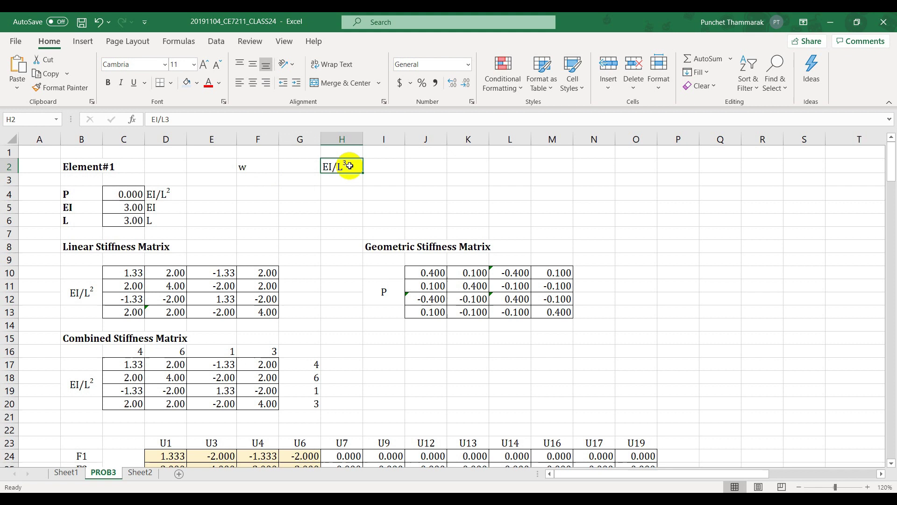
pyautogui.click(292, 166)
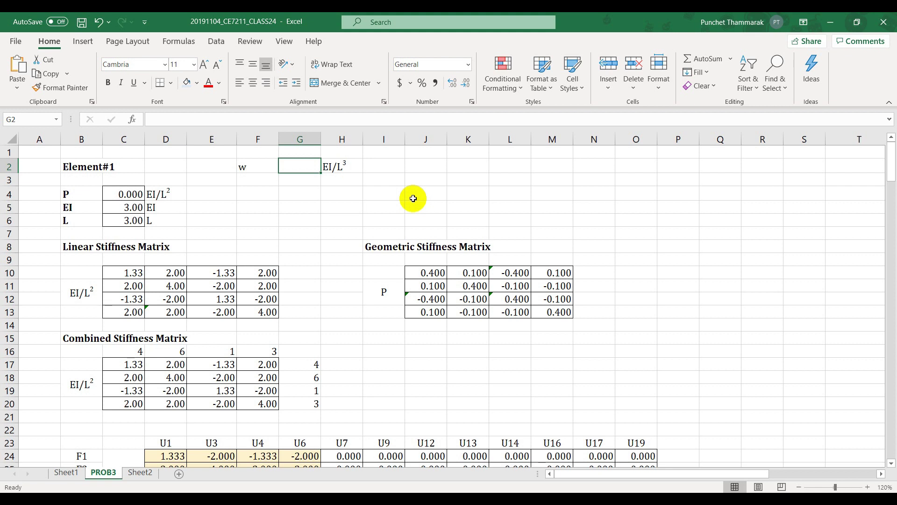
pyautogui.click(66, 472)
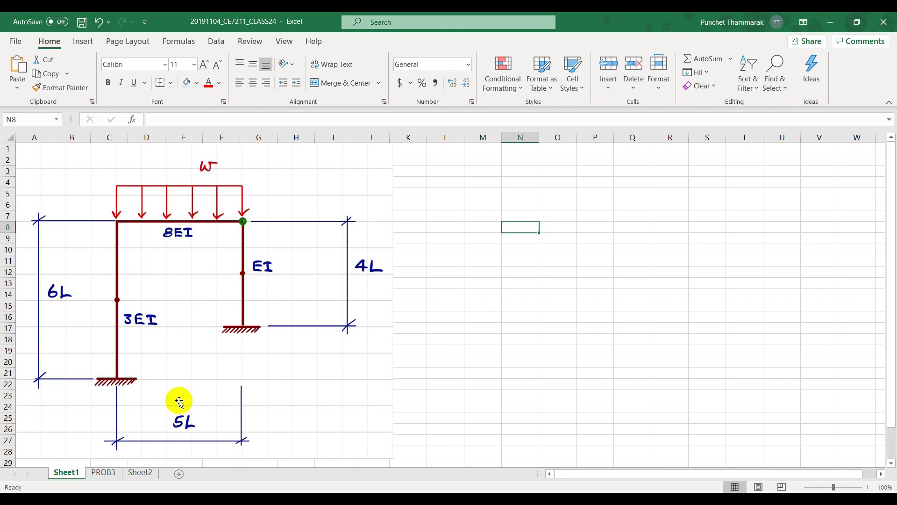
pyautogui.click(104, 473)
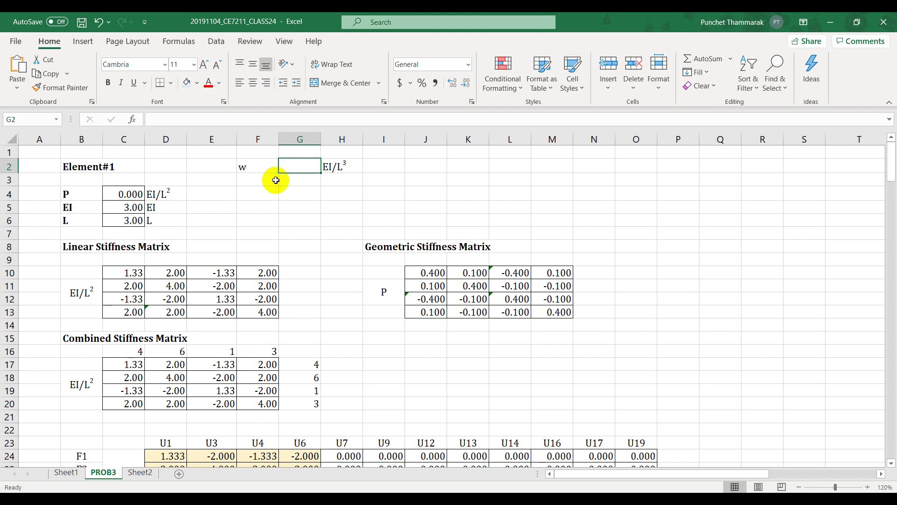
# Enter 0.03 as the value of the distributed load w in G2
pyautogui.write('0.')
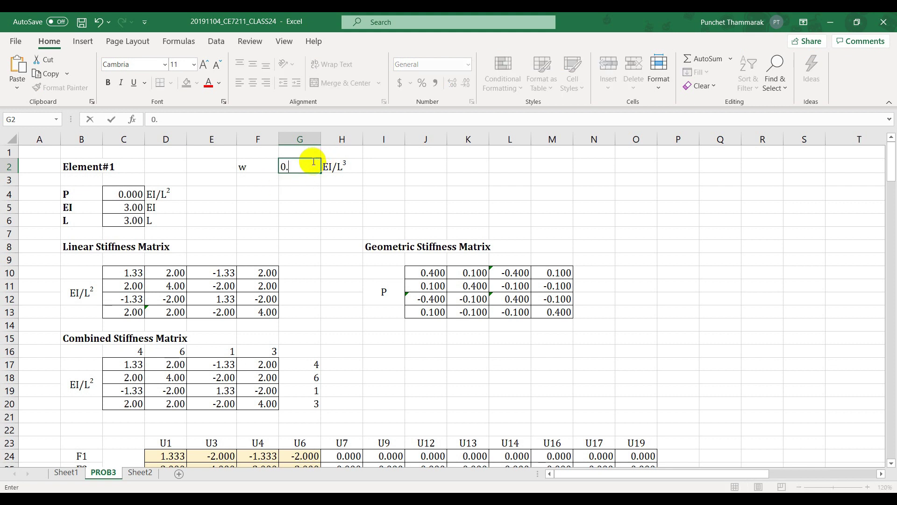
pyautogui.write('03')
pyautogui.press('Return')
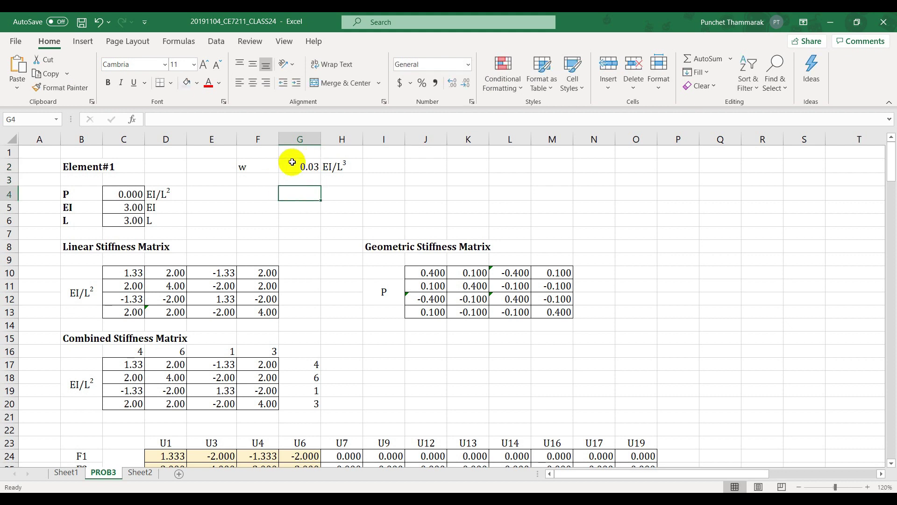
pyautogui.click(292, 163)
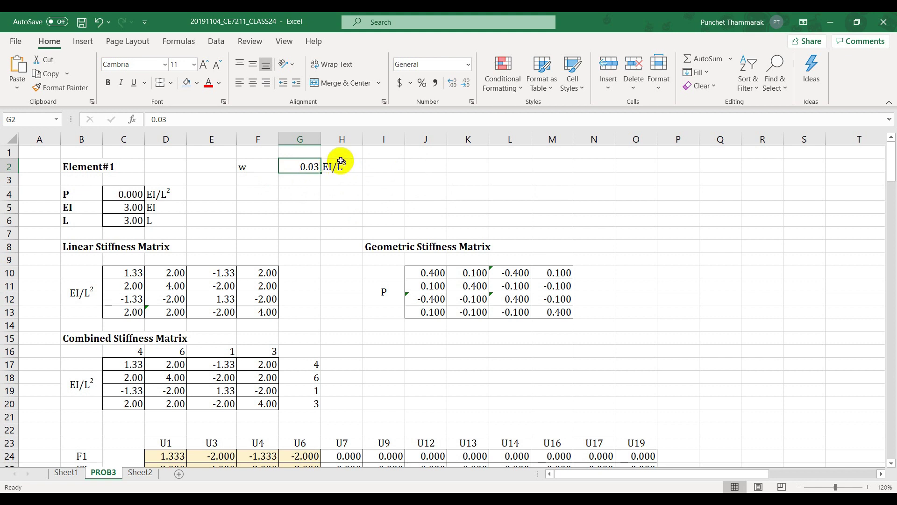
# Compute the fixed-end moment from w in J2 with the formula =G2*25/12
pyautogui.click(390, 166)
pyautogui.click(423, 166)
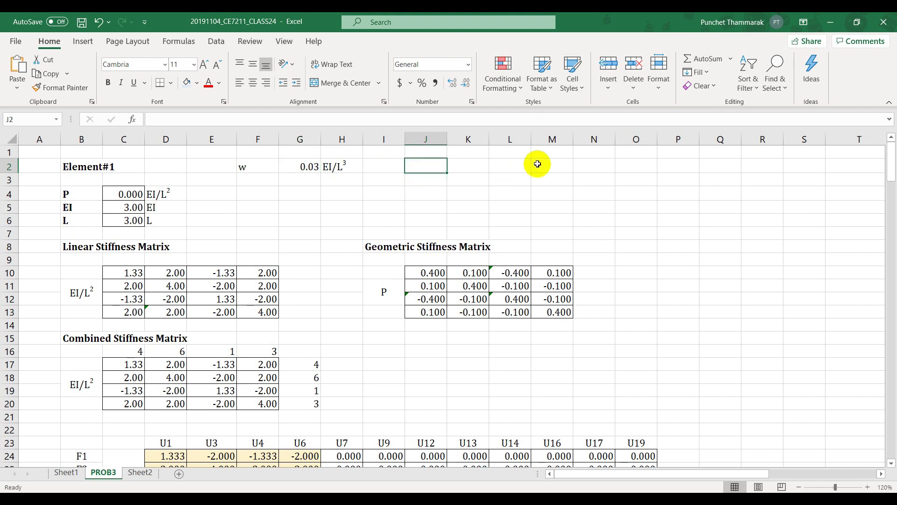
pyautogui.write('=')
pyautogui.press('Left')
pyautogui.press('Left')
pyautogui.press('Left')
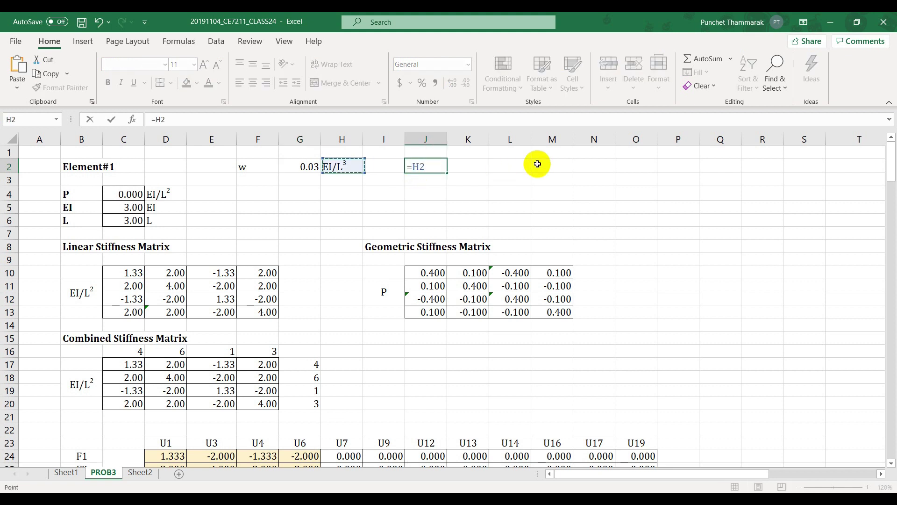
pyautogui.write('*5')
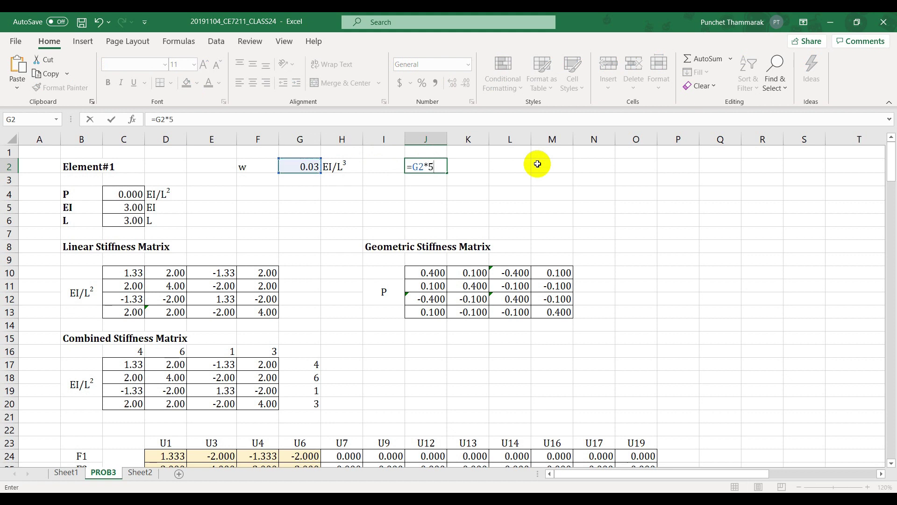
pyautogui.press('BackSpace')
pyautogui.write('25/12')
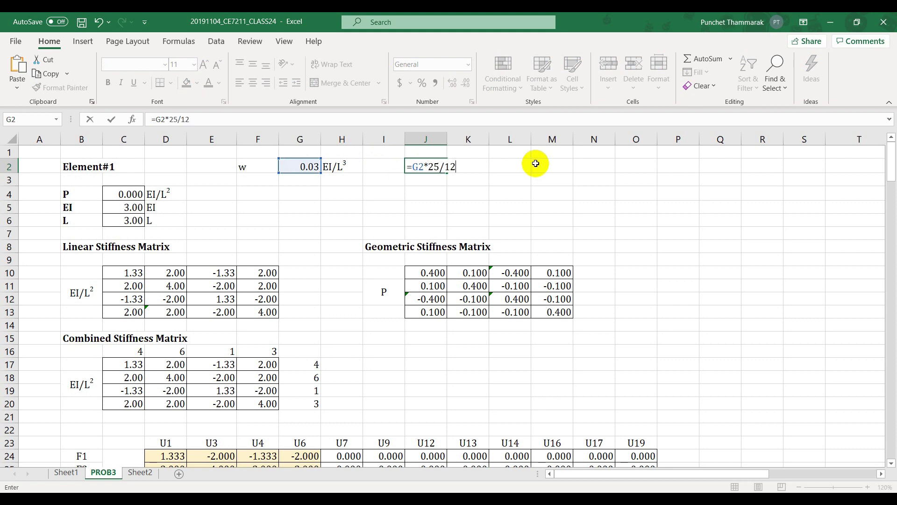
pyautogui.press('Return')
# Copy the unit from H2 to K2 and remove its superscript 3 so that it reads EI/L
pyautogui.press('Right')
pyautogui.press('Up')
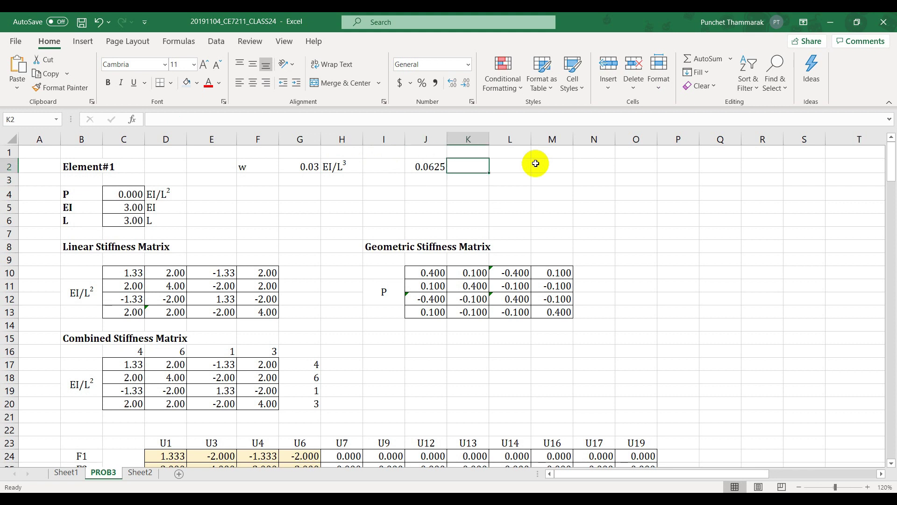
pyautogui.press('Left')
pyautogui.press('Left')
pyautogui.press('Left')
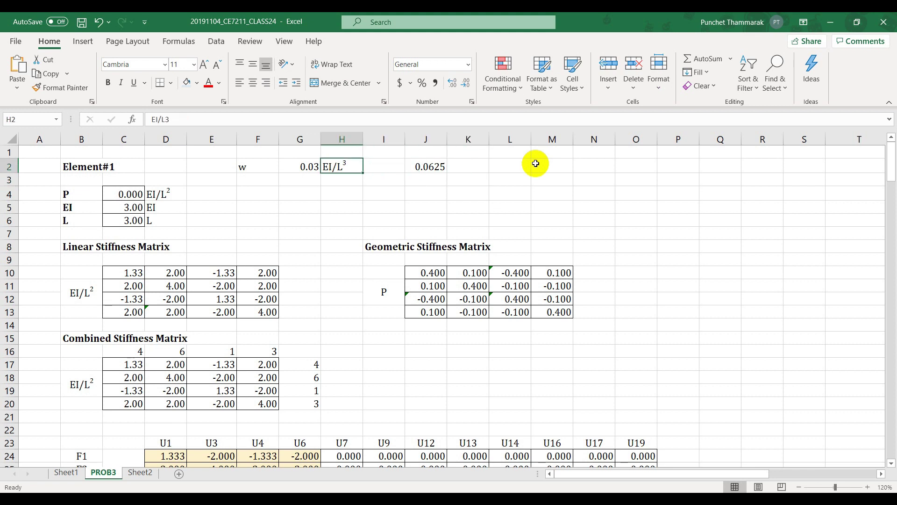
pyautogui.hotkey('ctrl', 'c')
pyautogui.press('Right')
pyautogui.press('Right')
pyautogui.press('Right')
pyautogui.hotkey('ctrl', 'v')
pyautogui.press('Escape')
pyautogui.press('F2')
pyautogui.hotkey('shift', 'Left')
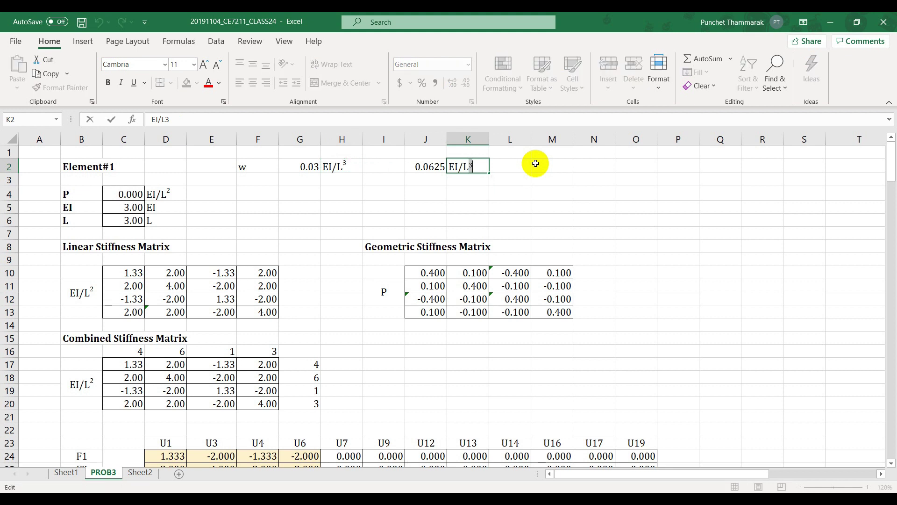
pyautogui.press('BackSpace')
pyautogui.press('Return')
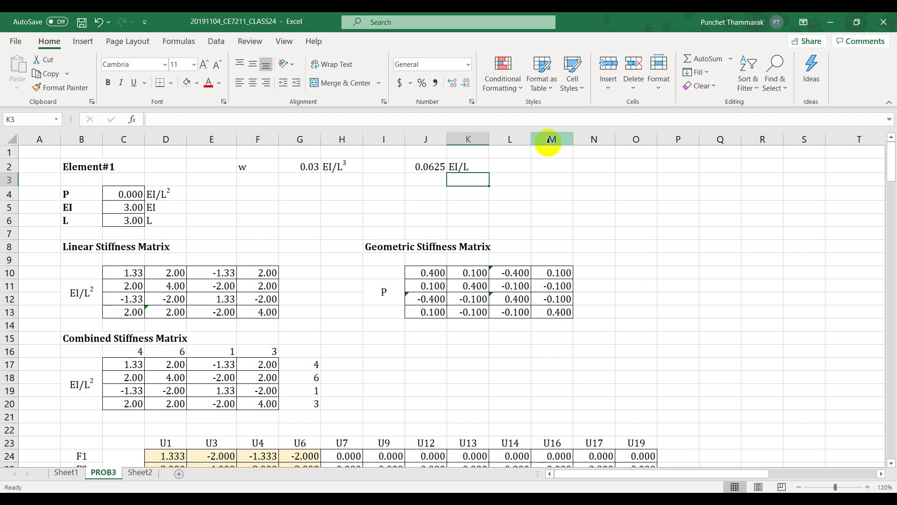
# Link the F9 entry of the load vector in Q185 to the fixed-end moment with =0-J2
pyautogui.moveTo(456, 162); pyautogui.dragTo(427, 164)
pyautogui.click(394, 167)
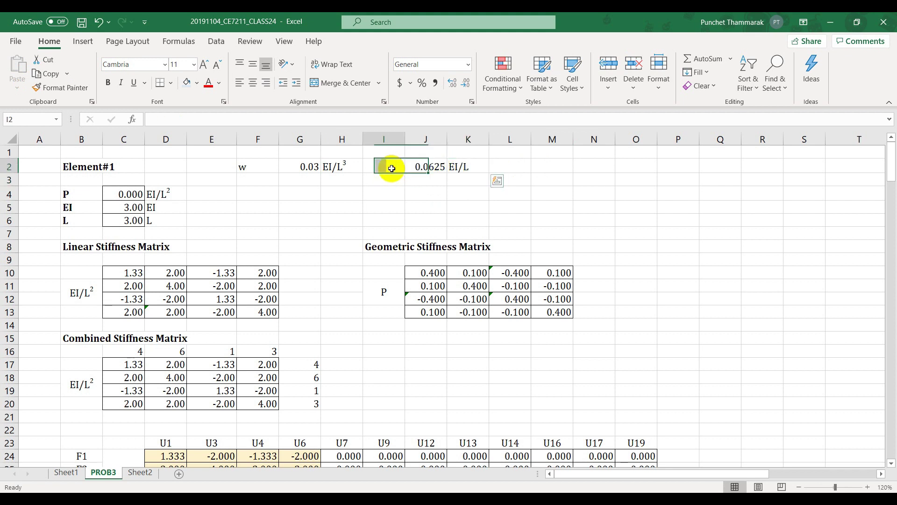
pyautogui.click(438, 167)
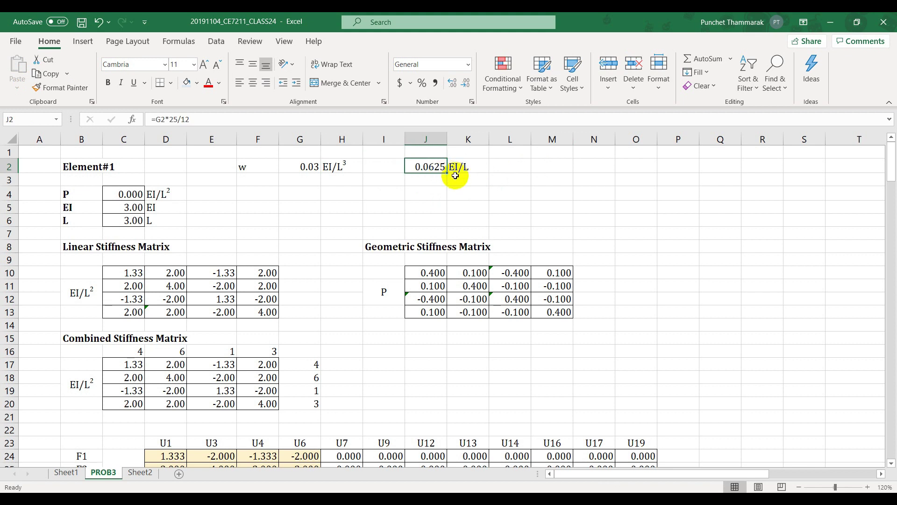
pyautogui.moveTo(891, 174); pyautogui.dragTo(892, 455)
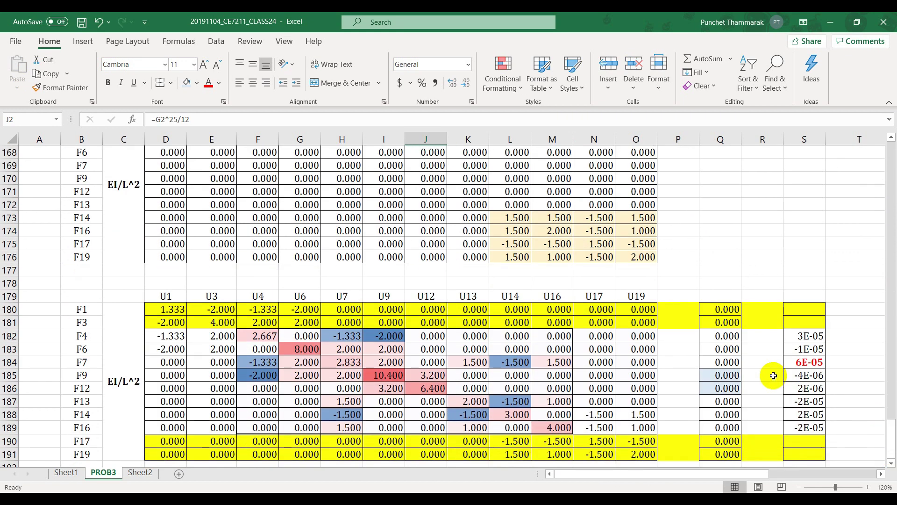
pyautogui.click(734, 374)
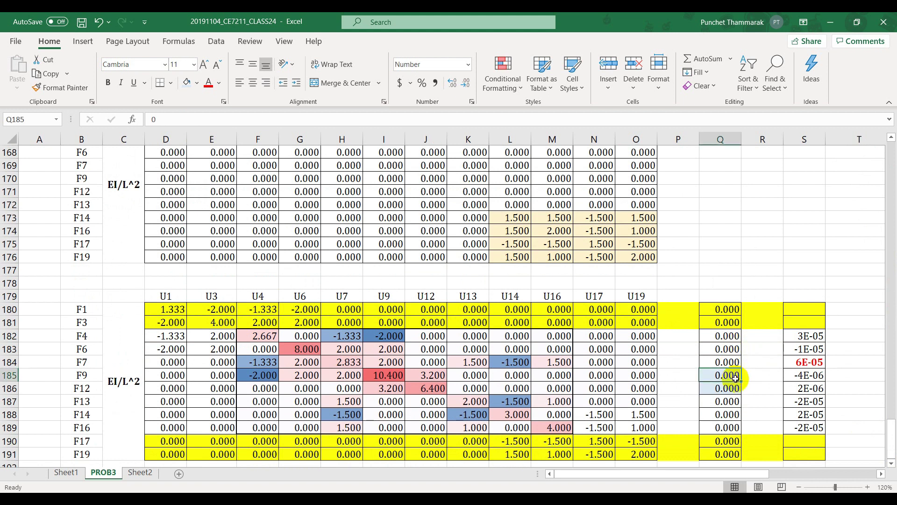
pyautogui.write('=0')
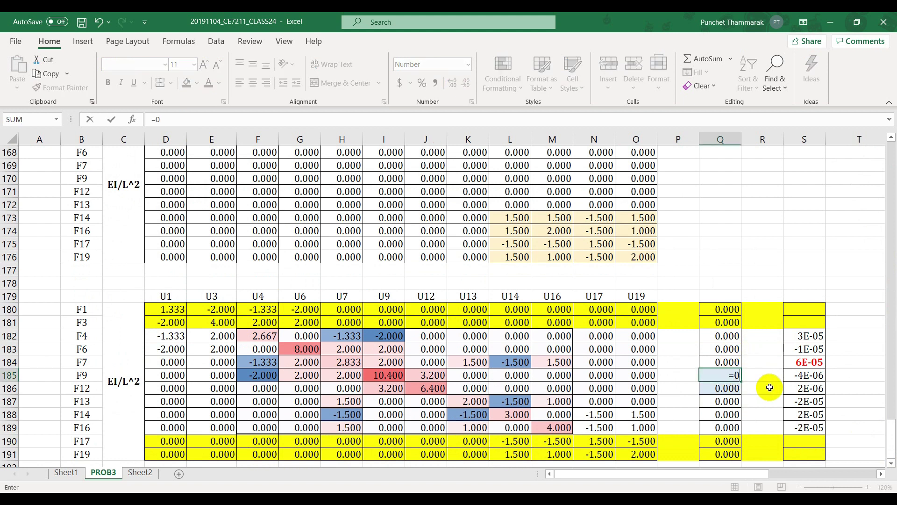
pyautogui.write('-')
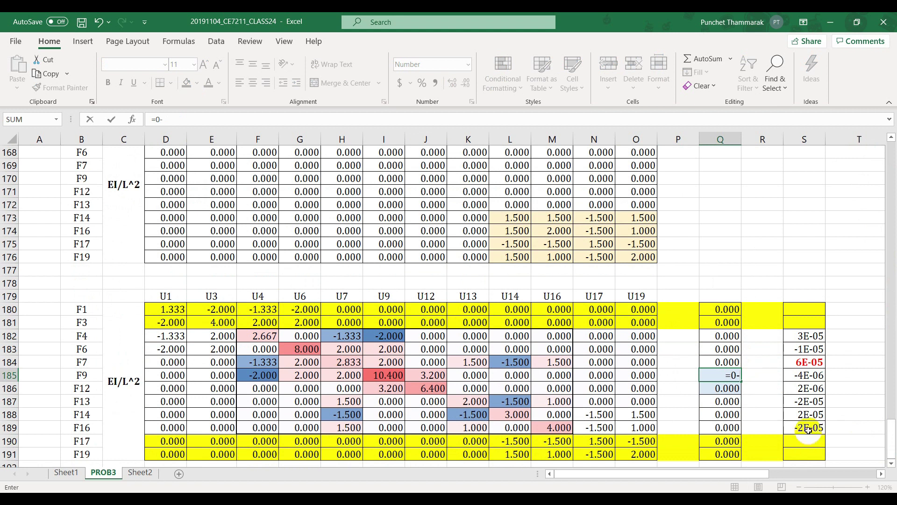
pyautogui.moveTo(891, 423); pyautogui.dragTo(891, 124)
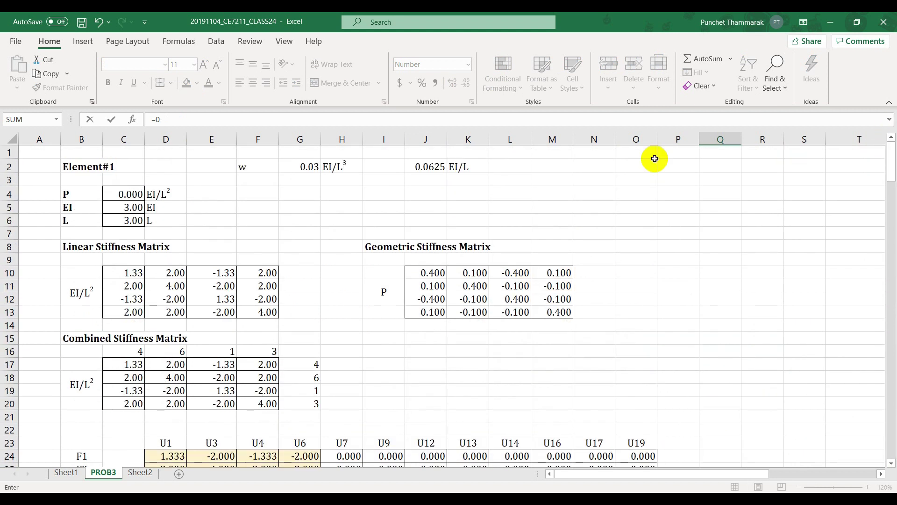
pyautogui.click(428, 165)
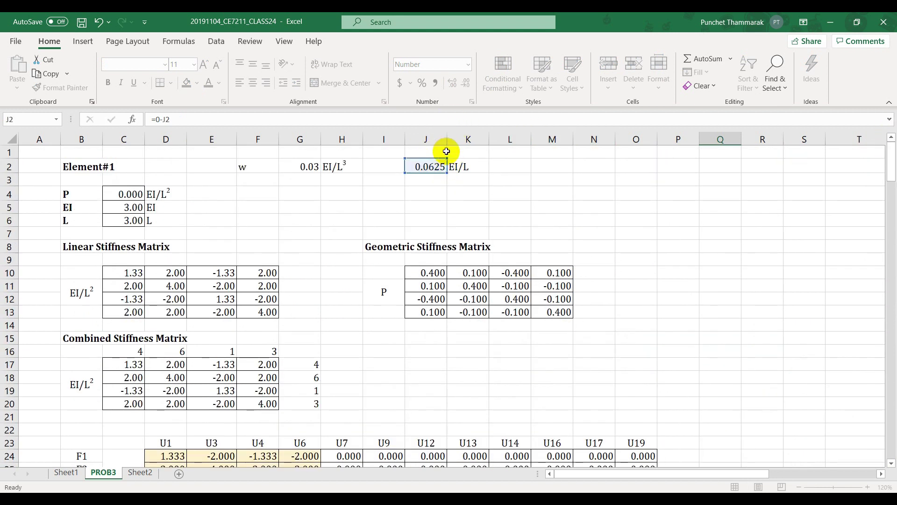
pyautogui.press('Return')
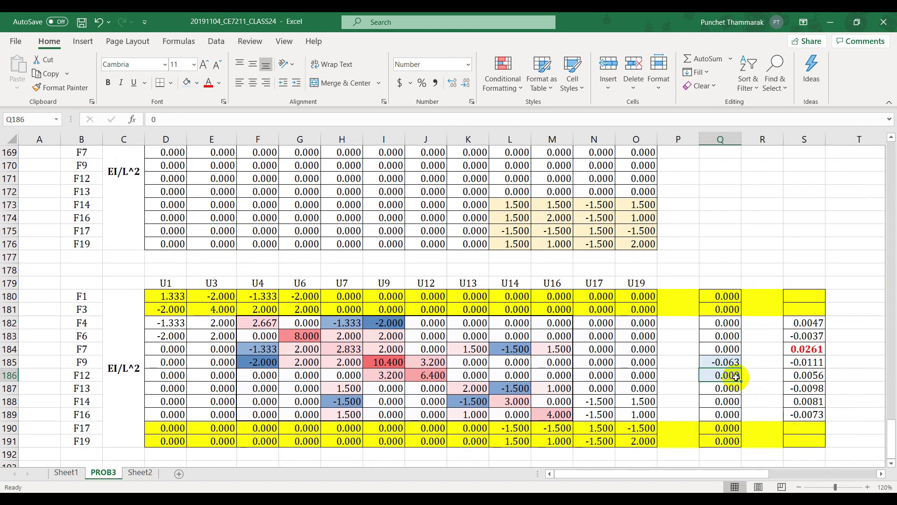
# Link the F12 entry of the load vector in Q186 to the fixed-end moment with =0+J2
pyautogui.write('0')
pyautogui.press('BackSpace')
pyautogui.write('=0')
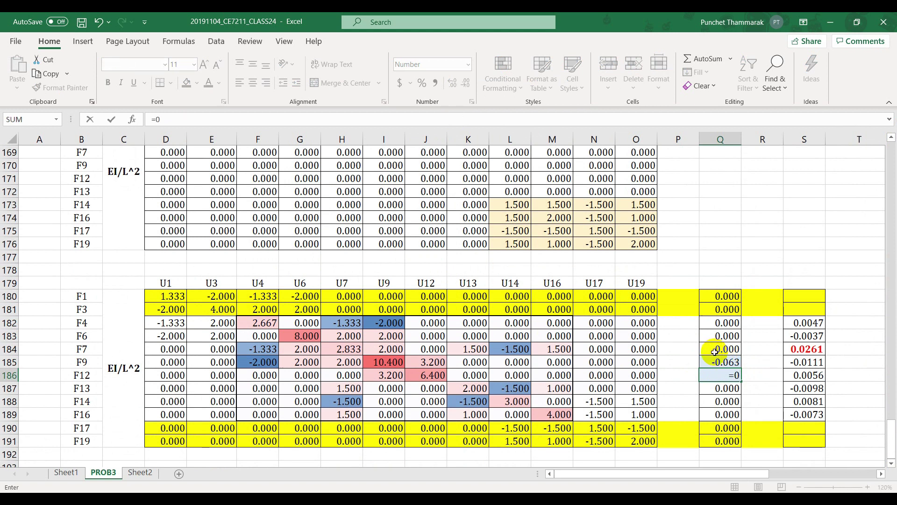
pyautogui.write('+')
pyautogui.moveTo(893, 429); pyautogui.dragTo(778, 132)
pyautogui.click(426, 166)
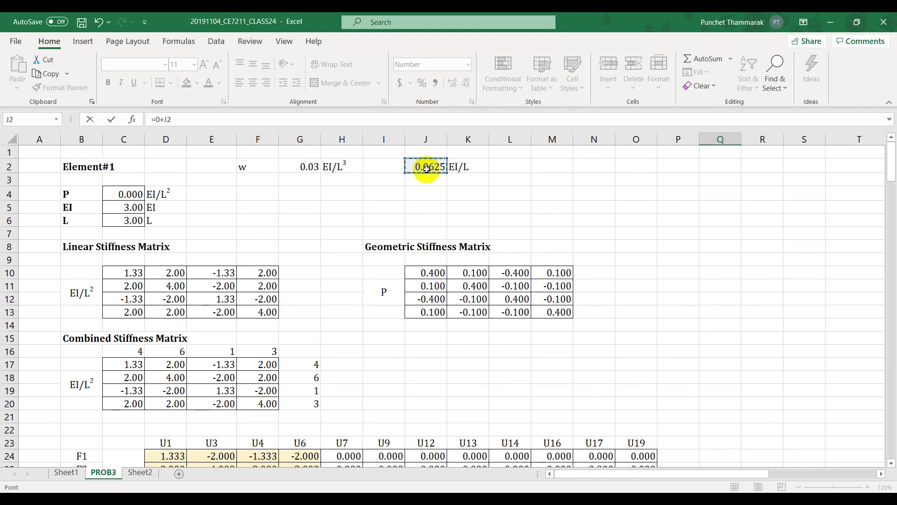
pyautogui.press('Return')
# Examine the load vector Q182:Q189, the reduced stiffness matrix F182:M189 and the displacement array formula in S182:S189
pyautogui.scroll(1, 426, 169)
pyautogui.scroll(-3, 606, 292)
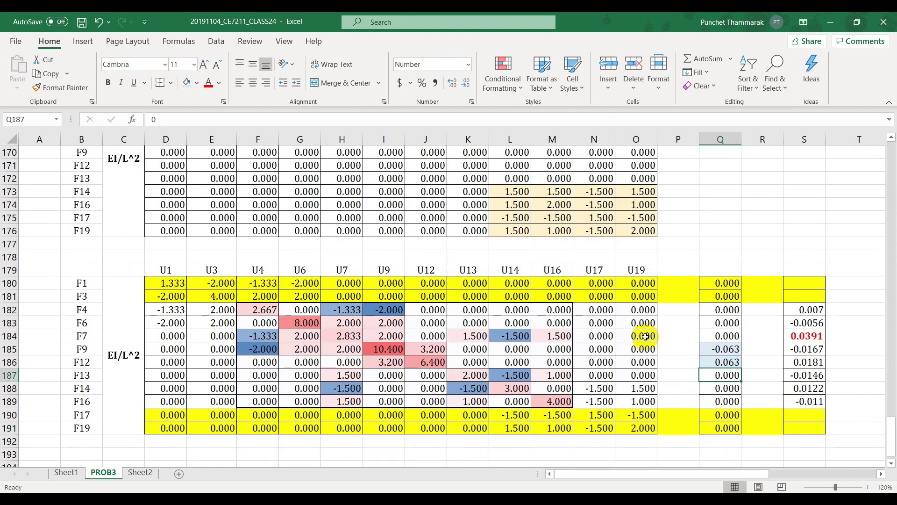
pyautogui.moveTo(728, 354); pyautogui.dragTo(731, 363)
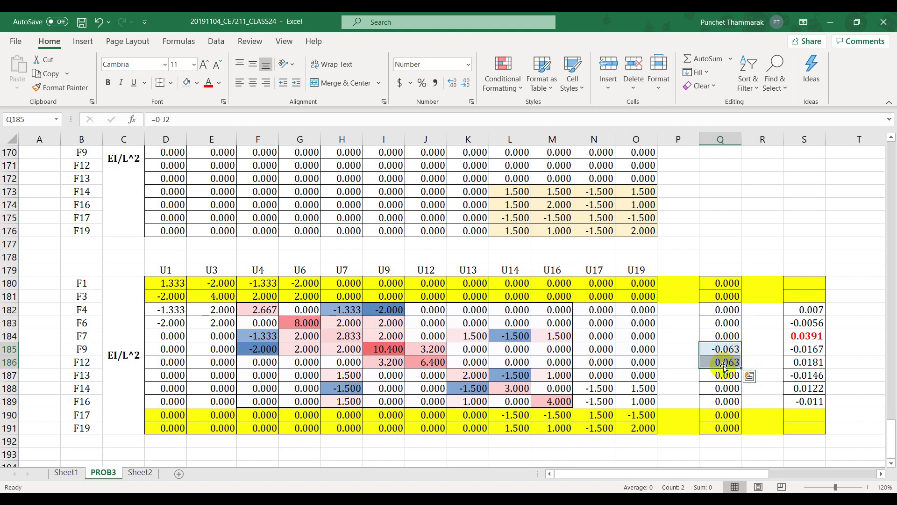
pyautogui.moveTo(719, 315); pyautogui.dragTo(718, 403)
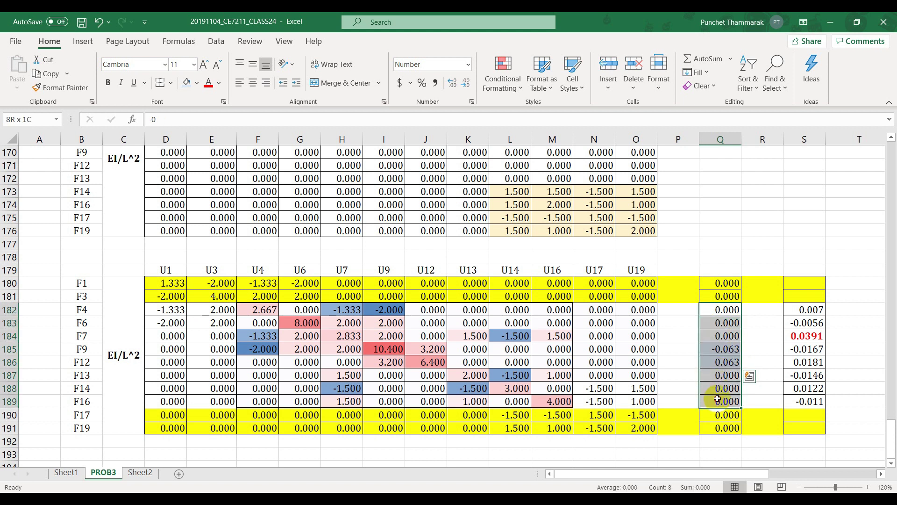
pyautogui.click(682, 322)
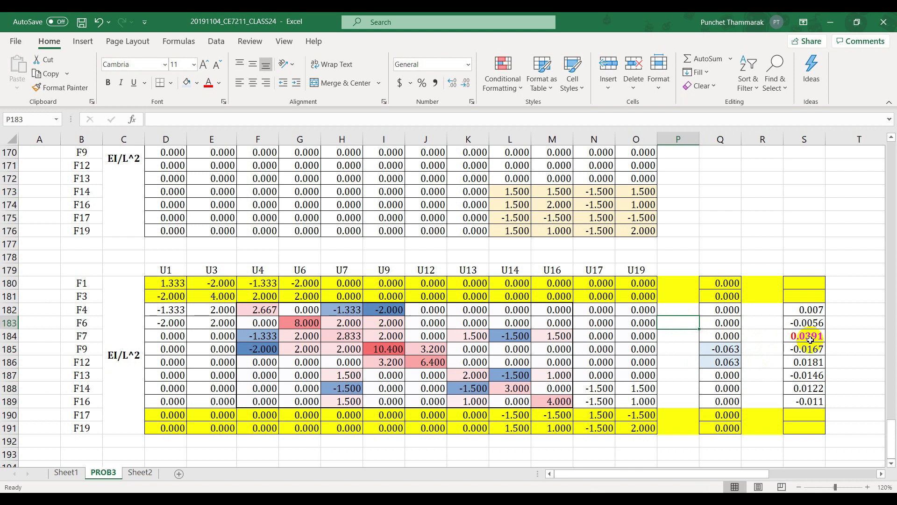
pyautogui.moveTo(890, 436)
pyautogui.mouseDown()
pyautogui.moveTo(891, 414)
pyautogui.moveTo(890, 437)
pyautogui.mouseUp()
pyautogui.moveTo(797, 310); pyautogui.dragTo(804, 401)
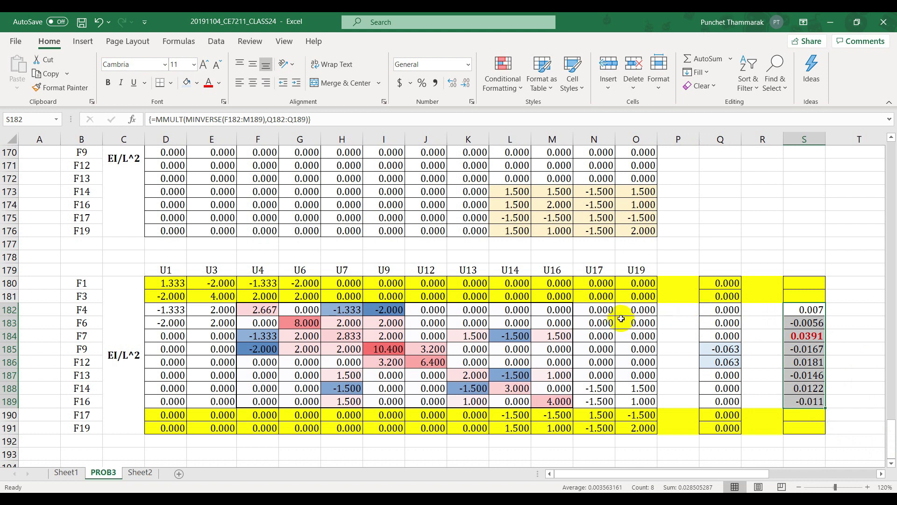
pyautogui.moveTo(266, 310); pyautogui.dragTo(541, 396)
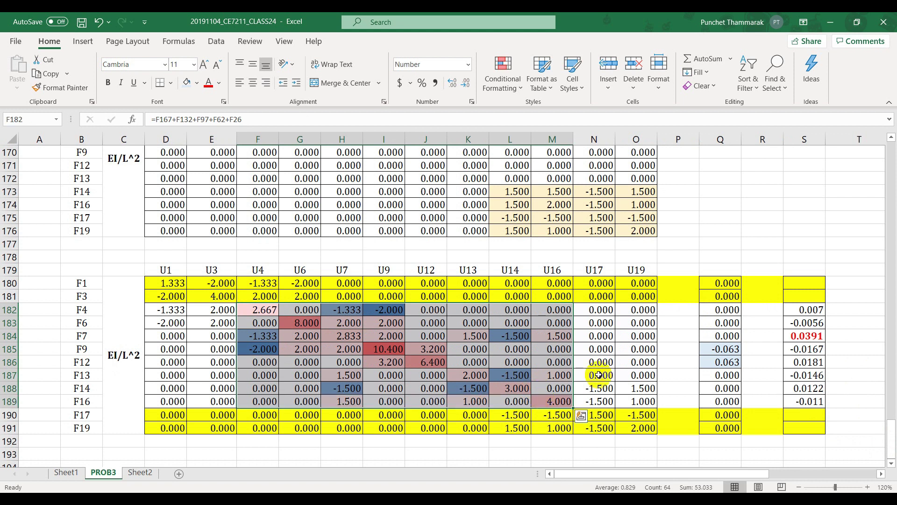
pyautogui.moveTo(712, 309); pyautogui.dragTo(715, 401)
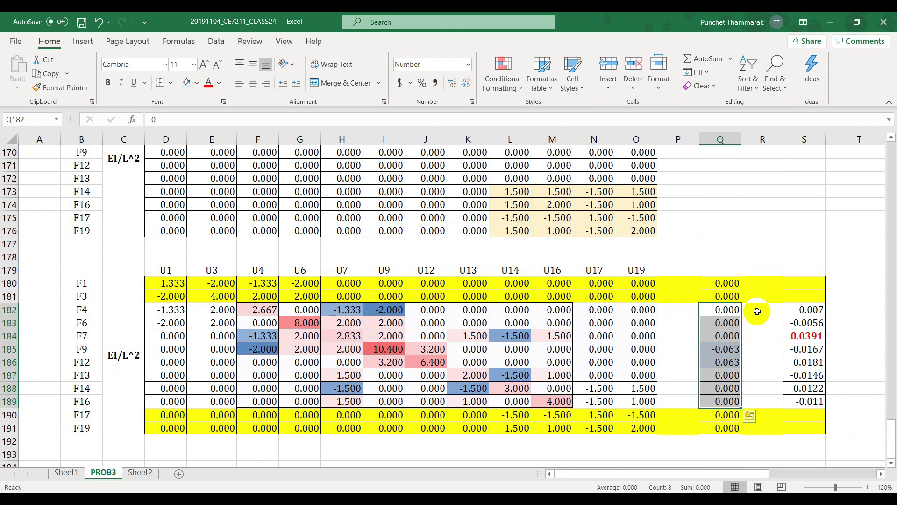
pyautogui.moveTo(804, 309); pyautogui.dragTo(802, 400)
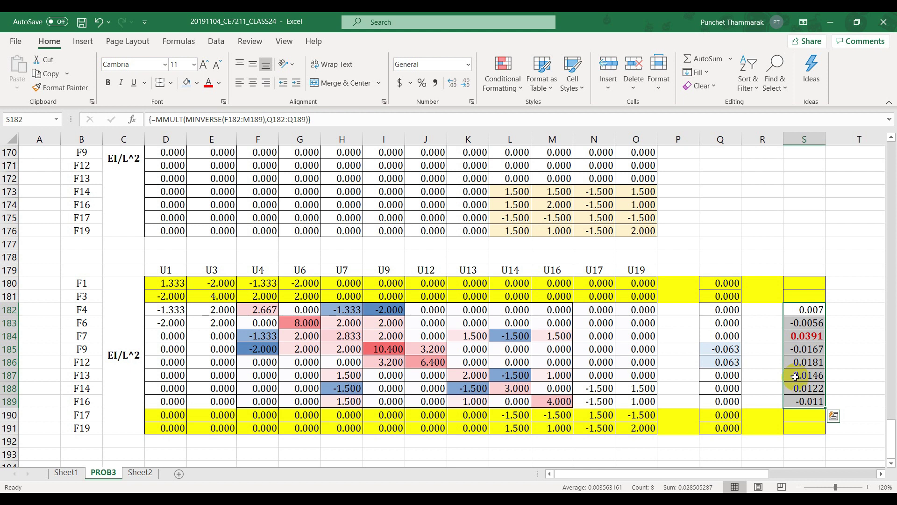
# Examine the Element#3 end-force calculation and the member diagram of arrows and bars beside it
pyautogui.scroll(16, 795, 377)
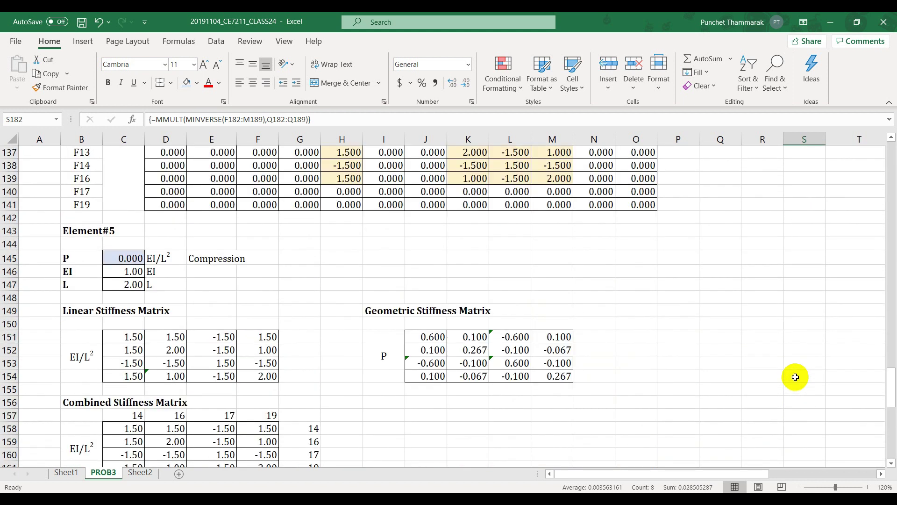
pyautogui.scroll(16, 795, 376)
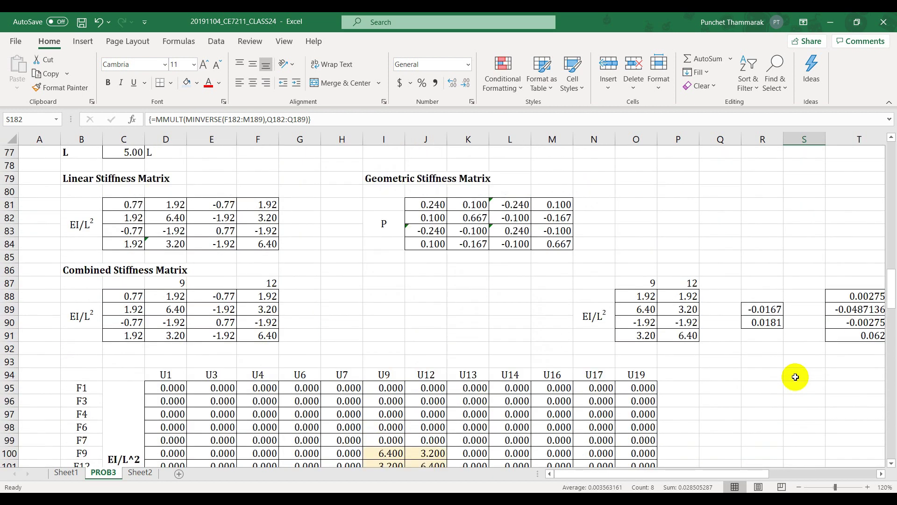
pyautogui.scroll(-1, 755, 376)
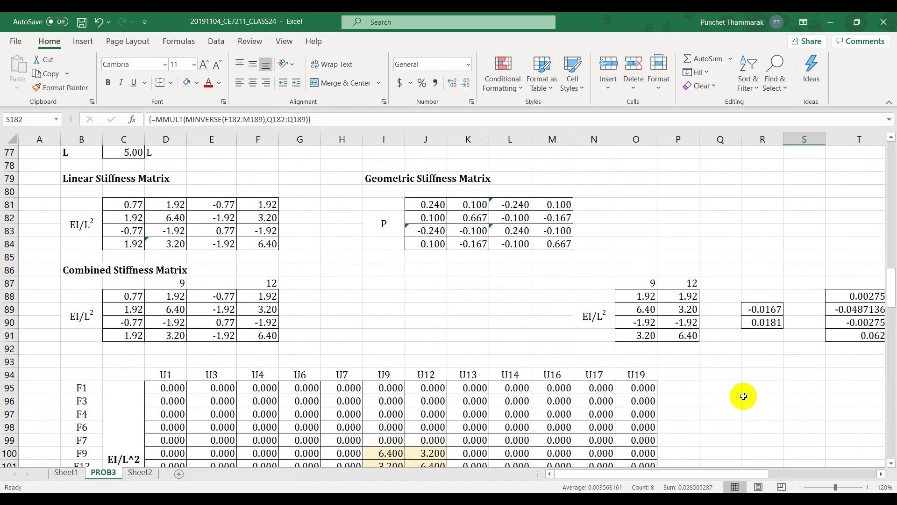
pyautogui.moveTo(716, 473); pyautogui.dragTo(757, 421)
pyautogui.scroll(-2, 669, 315)
pyautogui.scroll(-3, 627, 304)
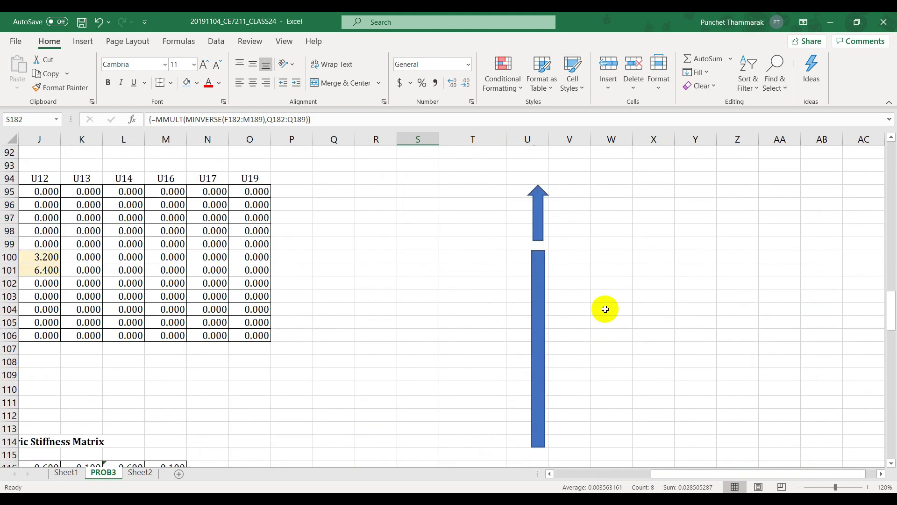
pyautogui.scroll(5, 605, 309)
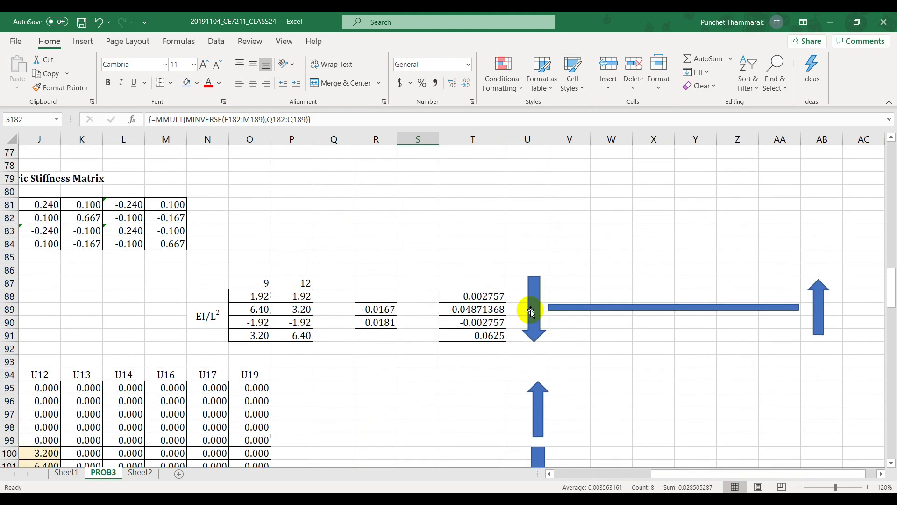
pyautogui.scroll(-3, 540, 250)
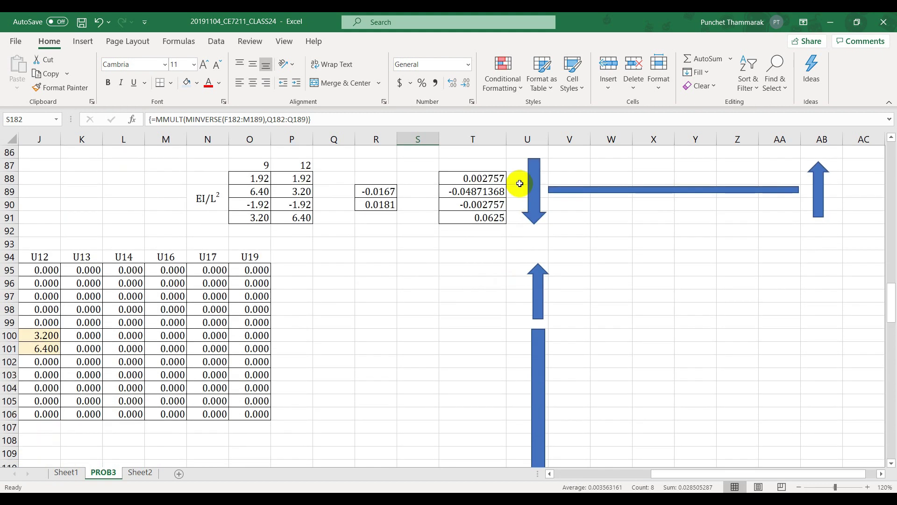
pyautogui.scroll(1, 523, 169)
# Insert blank cells at U85:U115 twice, shifting existing cells right so the member diagram moves two columns over
pyautogui.moveTo(524, 174); pyautogui.dragTo(524, 410)
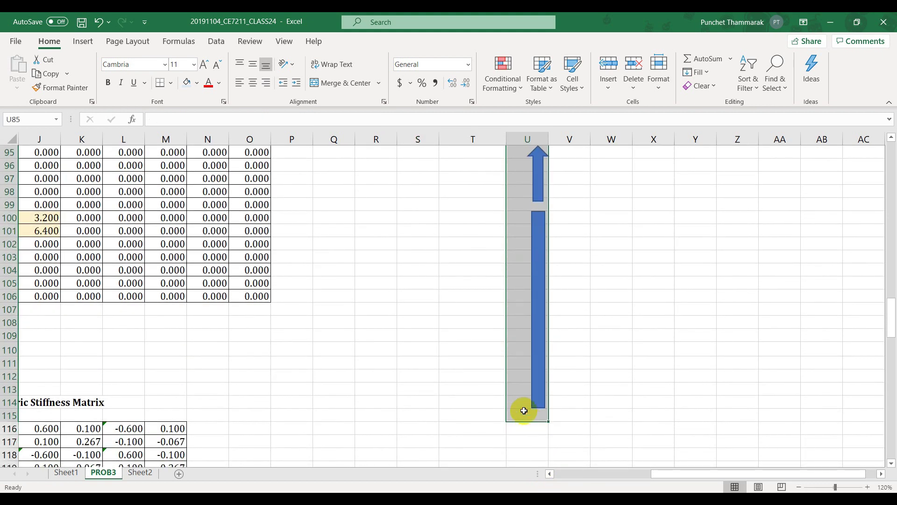
pyautogui.rightClick(524, 410)
pyautogui.click(541, 176)
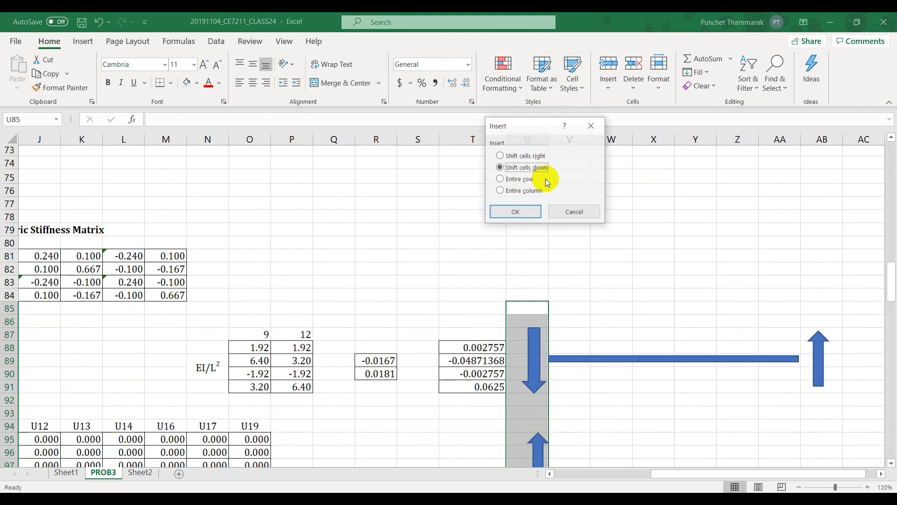
pyautogui.click(517, 156)
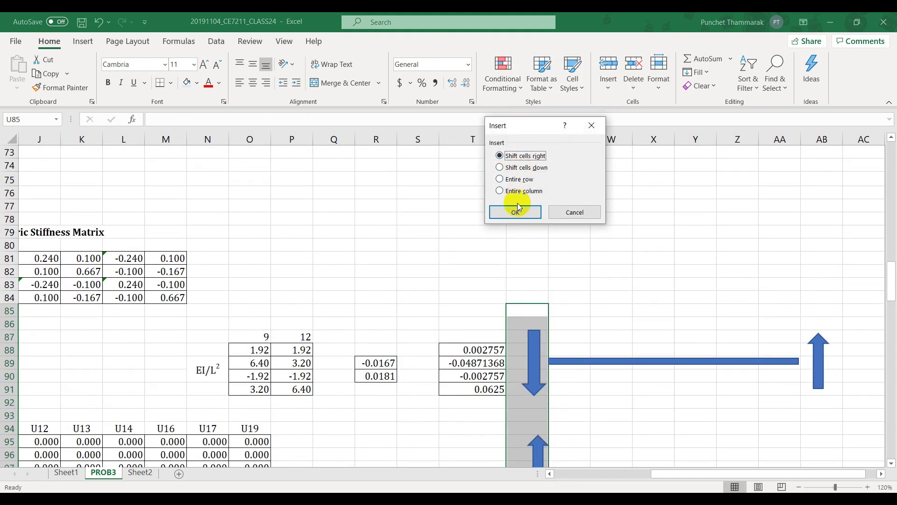
pyautogui.click(516, 212)
pyautogui.scroll(-2, 537, 267)
pyautogui.rightClick(540, 277)
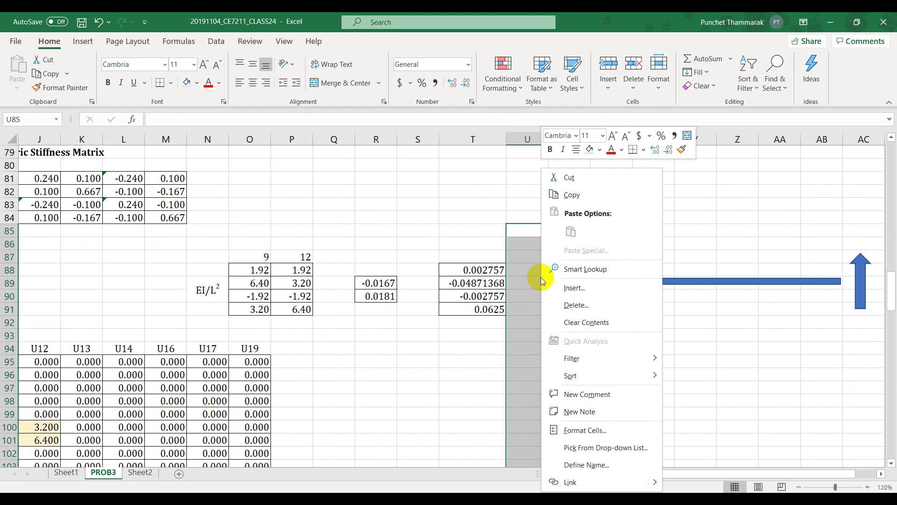
pyautogui.click(573, 288)
pyautogui.click(552, 270)
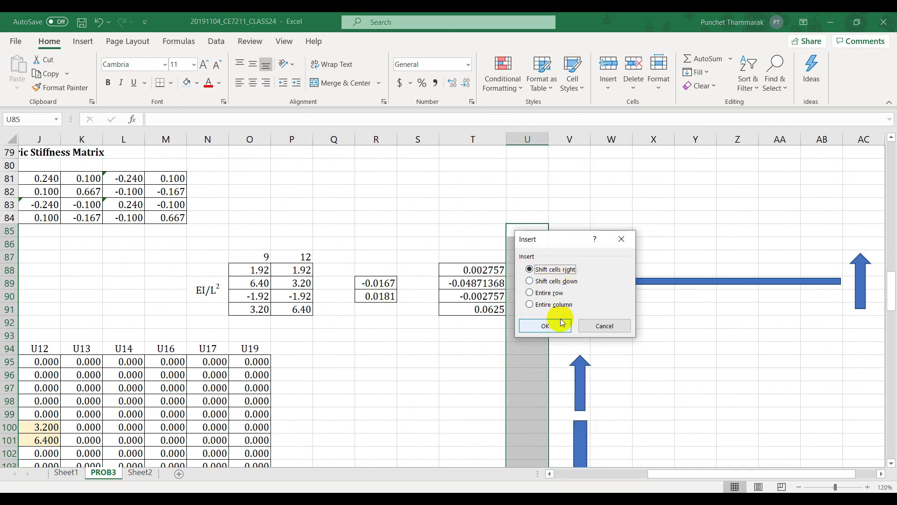
pyautogui.click(562, 323)
pyautogui.rightClick(545, 256)
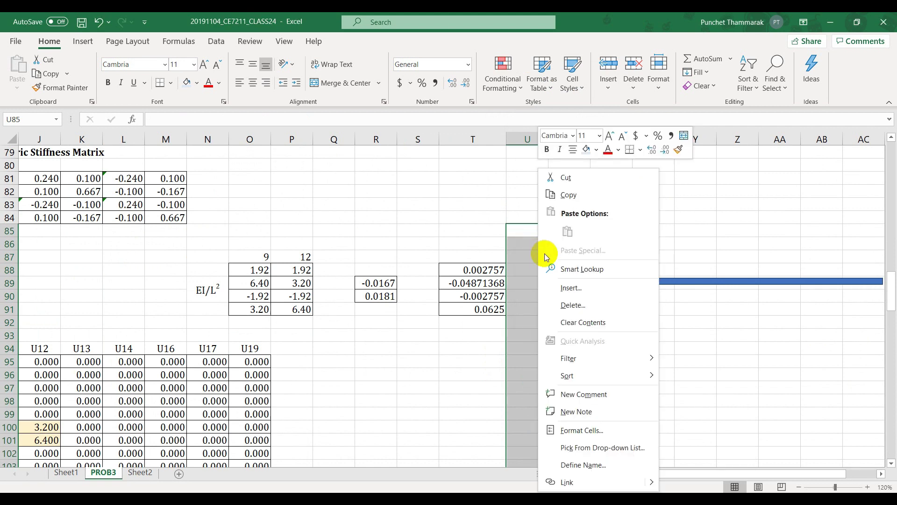
pyautogui.click(571, 288)
pyautogui.click(561, 320)
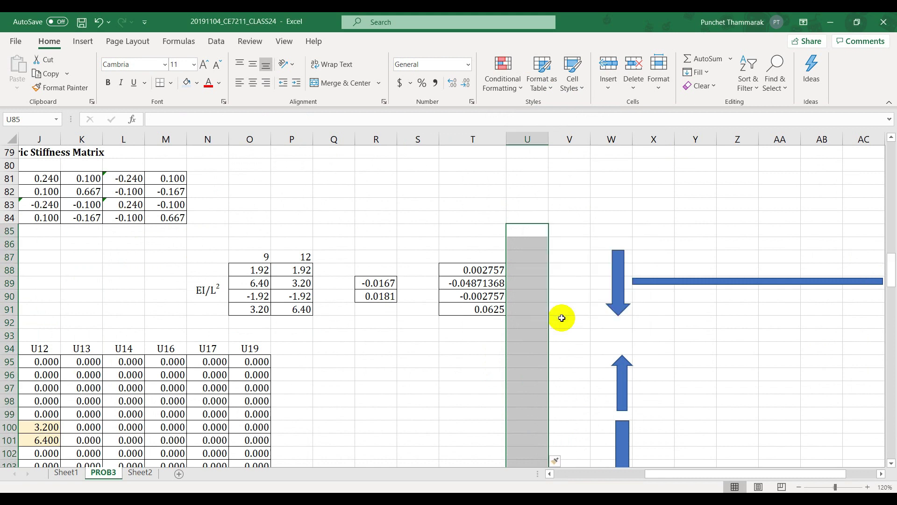
pyautogui.scroll(-10, 598, 297)
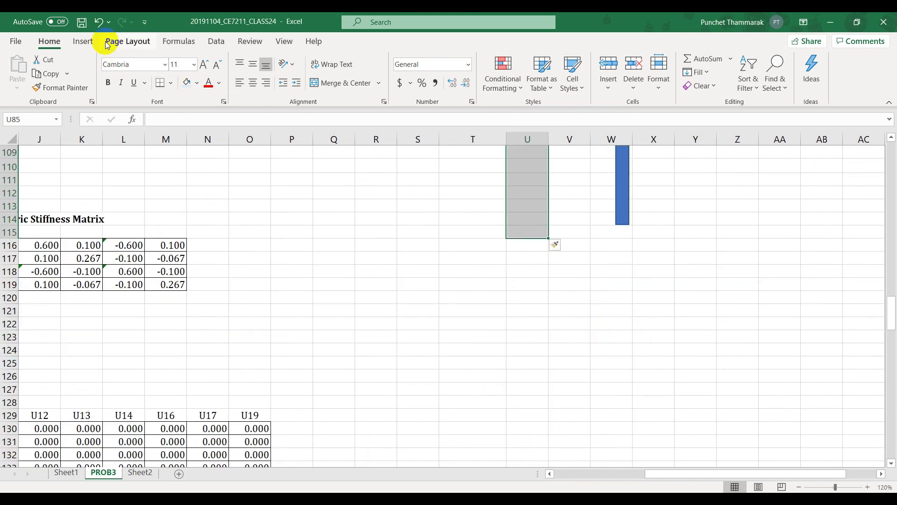
pyautogui.click(99, 22)
# Insert another block of blank cells at U85:U115, shifting cells right to move the member diagram one more column
pyautogui.rightClick(546, 336)
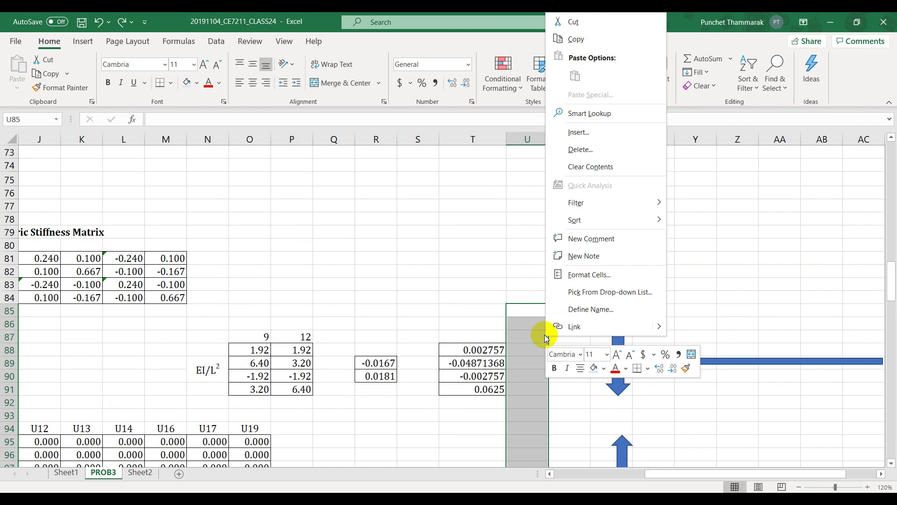
pyautogui.click(578, 132)
pyautogui.click(536, 113)
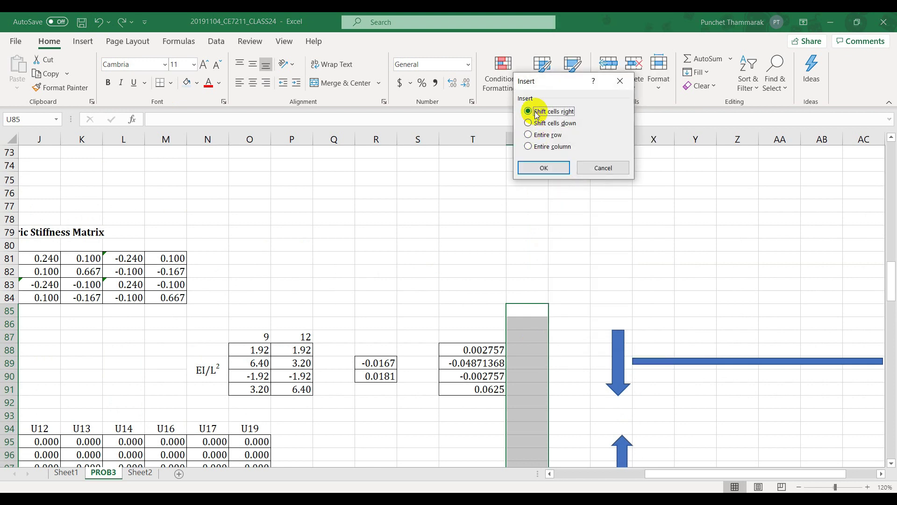
pyautogui.click(544, 167)
pyautogui.click(556, 216)
# Move the end-force array from T88:T91 to W88:W91 and autofit the width of column W
pyautogui.scroll(-3, 528, 304)
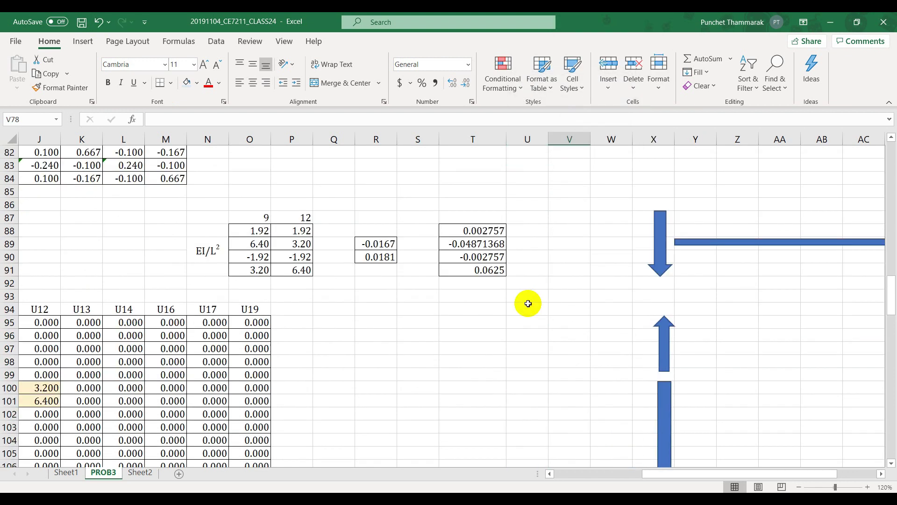
pyautogui.moveTo(453, 233); pyautogui.dragTo(479, 270)
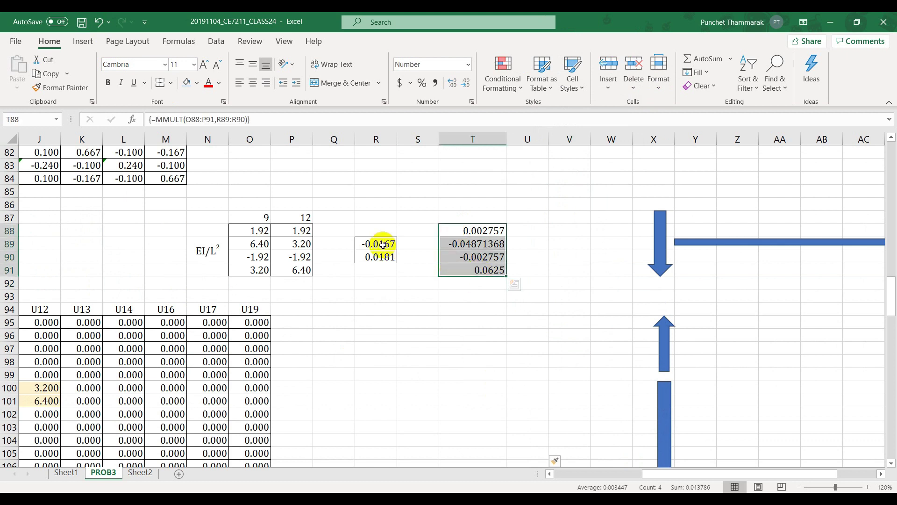
pyautogui.moveTo(506, 251); pyautogui.dragTo(605, 241)
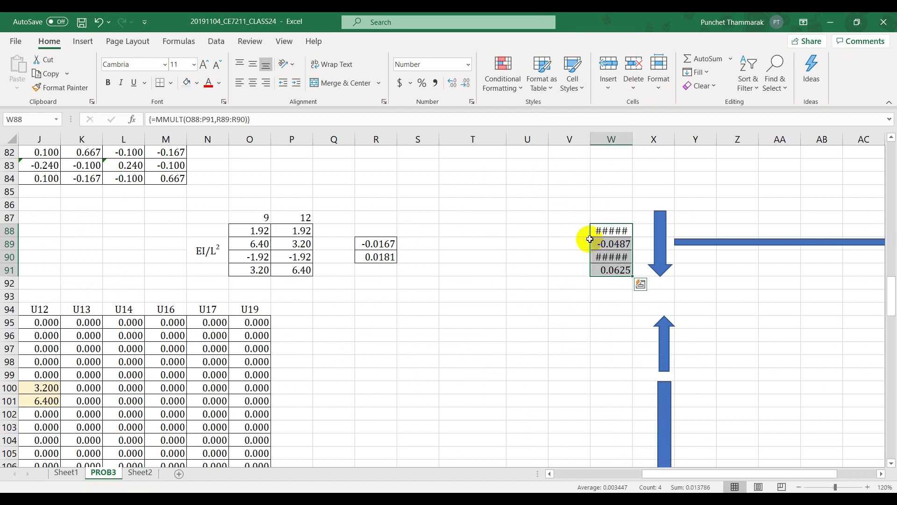
pyautogui.doubleClick(633, 139)
# Trace the displacements in R89:R90 to their sources S185 and S186, and review the stiffness columns in O88:P91
pyautogui.click(441, 254)
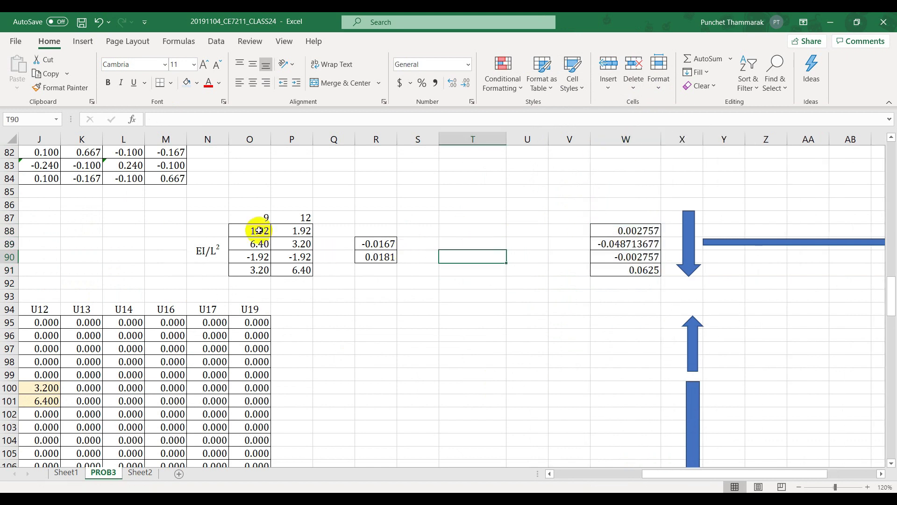
pyautogui.click(374, 243)
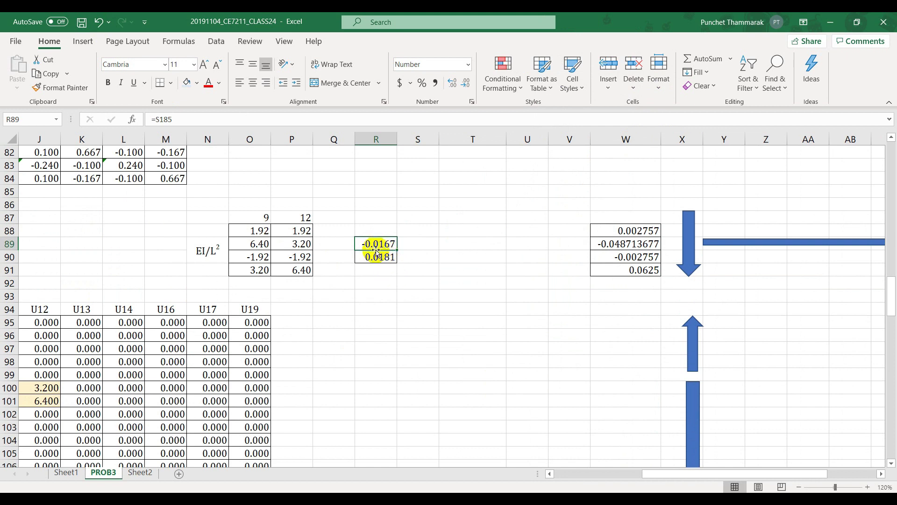
pyautogui.click(383, 254)
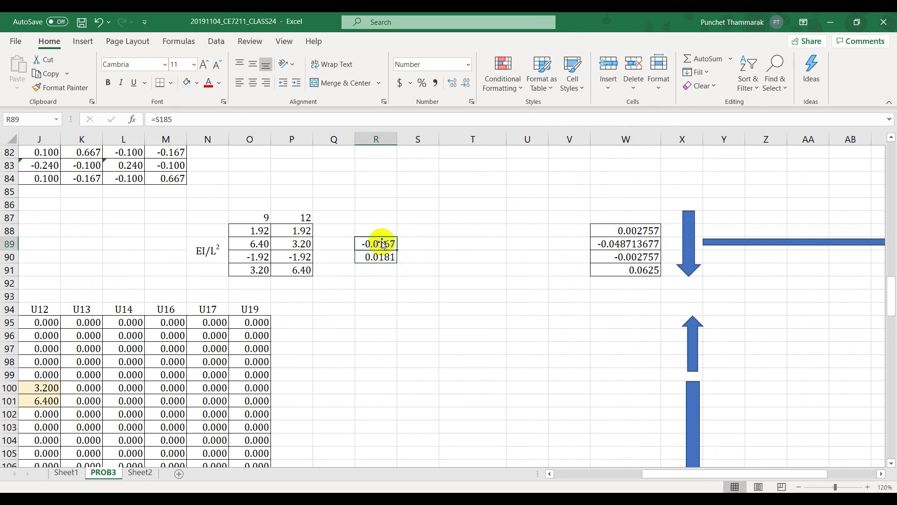
pyautogui.scroll(-19, 390, 301)
pyautogui.scroll(-10, 393, 301)
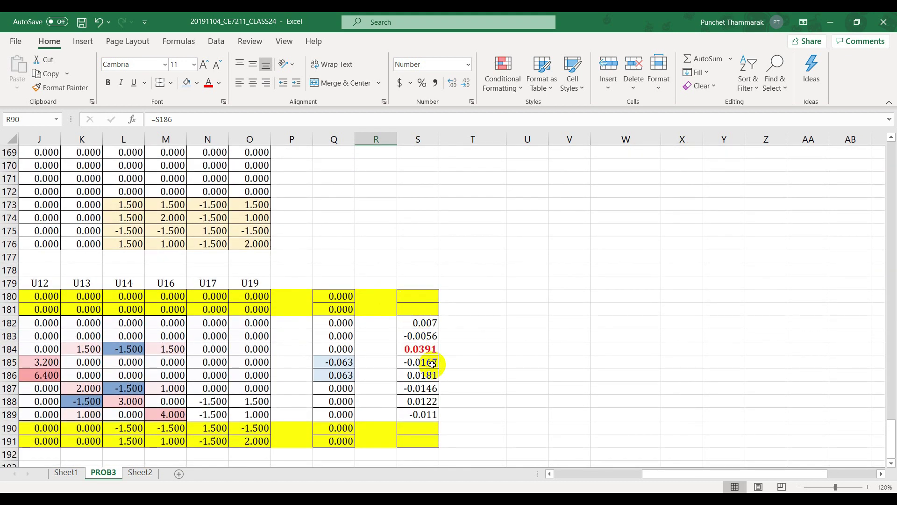
pyautogui.scroll(20, 428, 342)
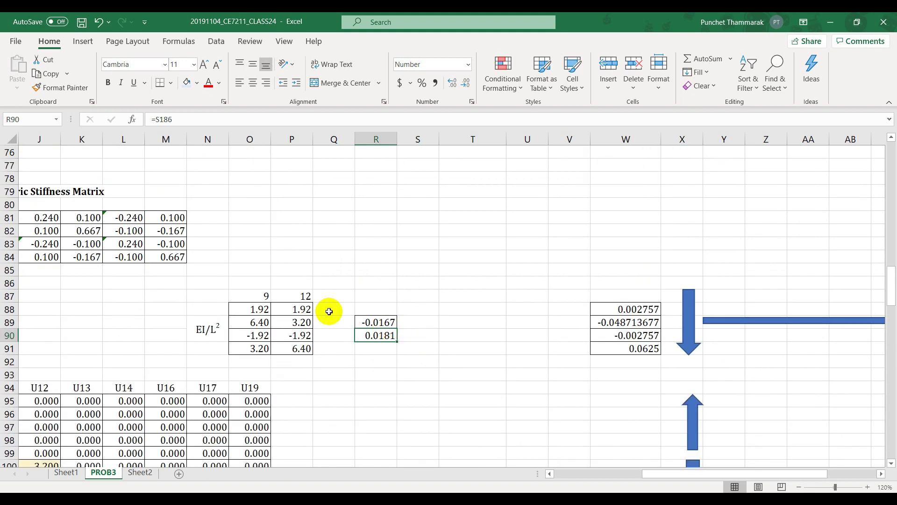
pyautogui.click(330, 322)
pyautogui.moveTo(369, 324); pyautogui.dragTo(376, 333)
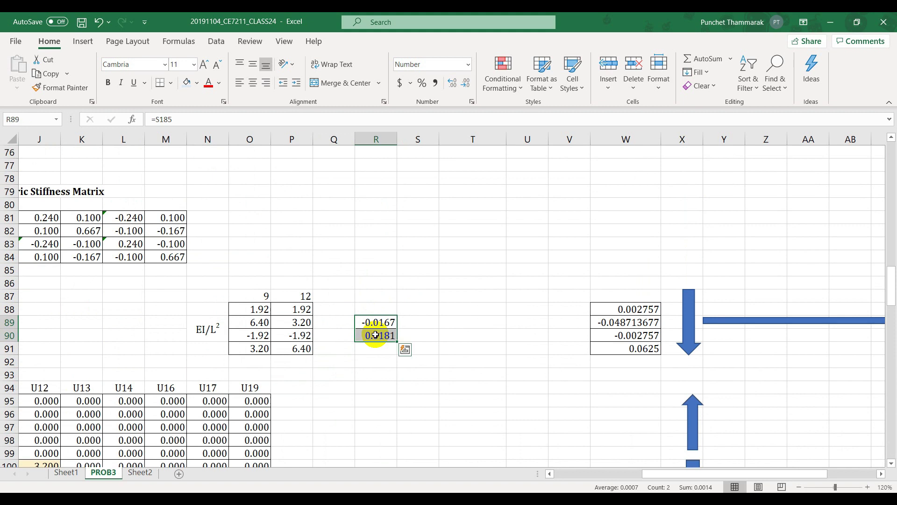
pyautogui.moveTo(255, 309); pyautogui.dragTo(300, 350)
pyautogui.click(372, 322)
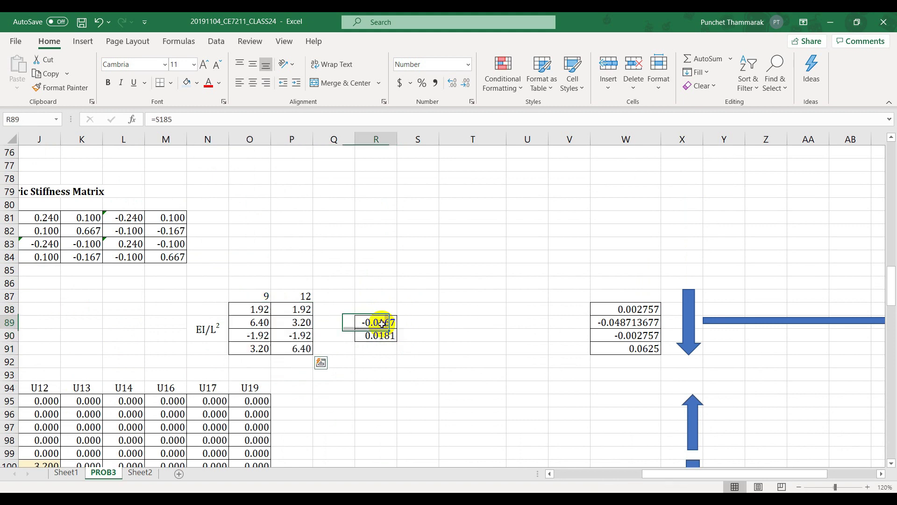
# Apply all borders to the empty cells T89:T90 beside the displacement vector
pyautogui.click(420, 322)
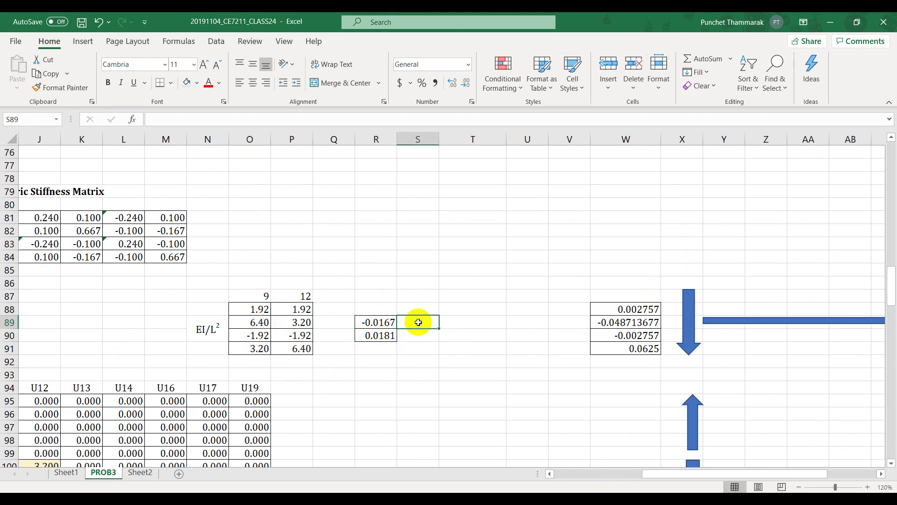
pyautogui.click(461, 323)
pyautogui.moveTo(461, 322); pyautogui.dragTo(460, 335)
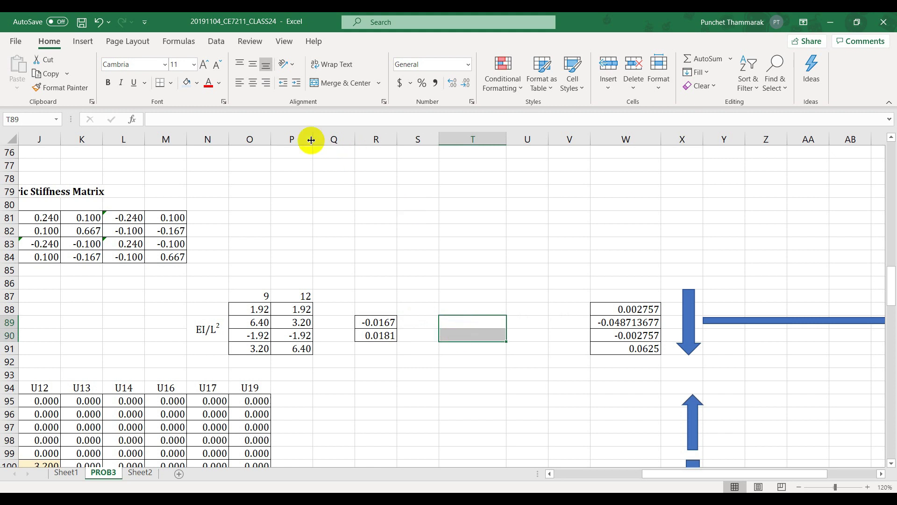
pyautogui.click(171, 83)
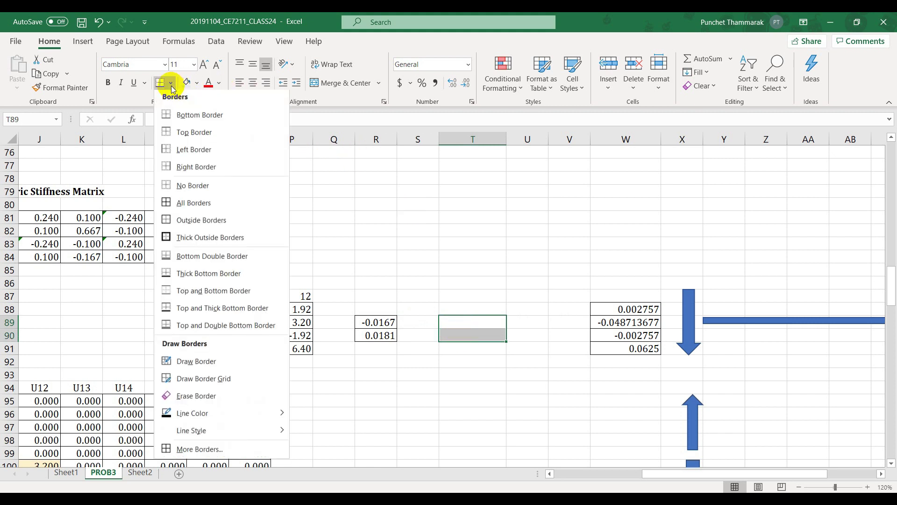
pyautogui.click(197, 207)
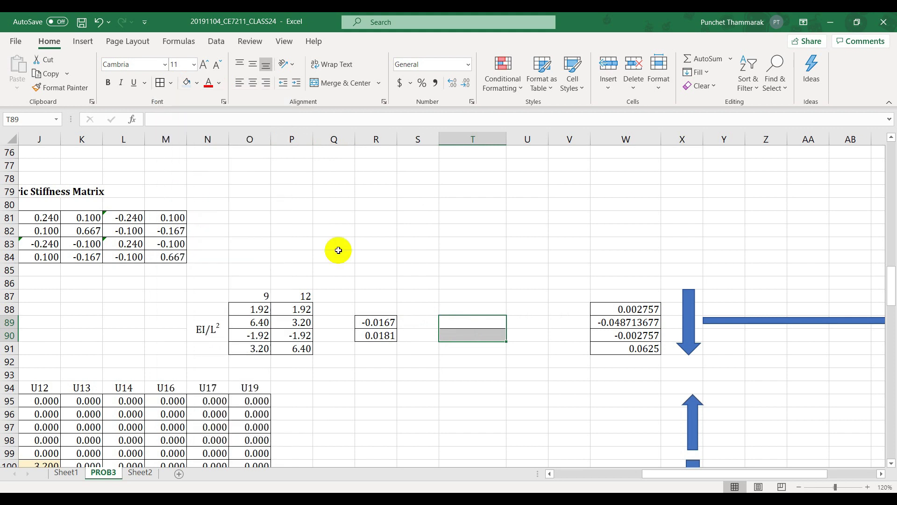
# Enter the formula =0.5*G2*5 in T89, using the distributed load w from the Element#1 header
pyautogui.click(476, 323)
pyautogui.scroll(6, 518, 302)
pyautogui.scroll(-5, 519, 301)
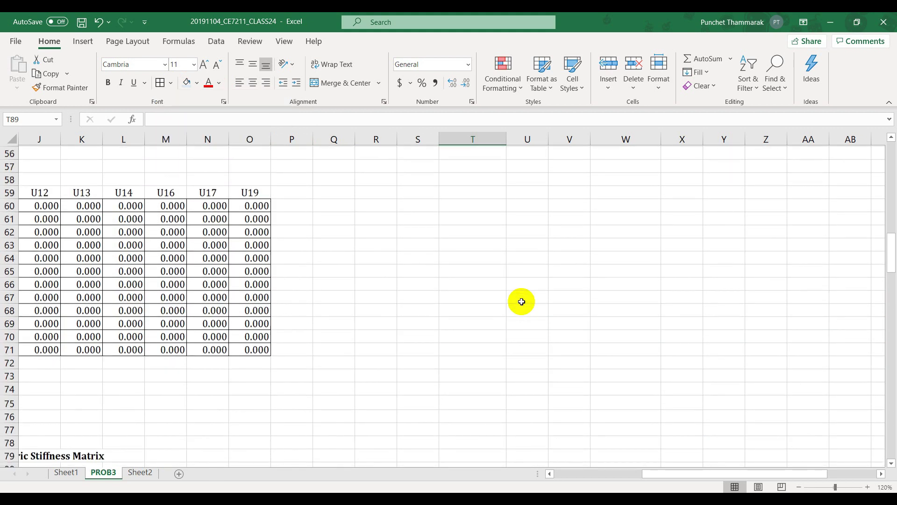
pyautogui.write('=')
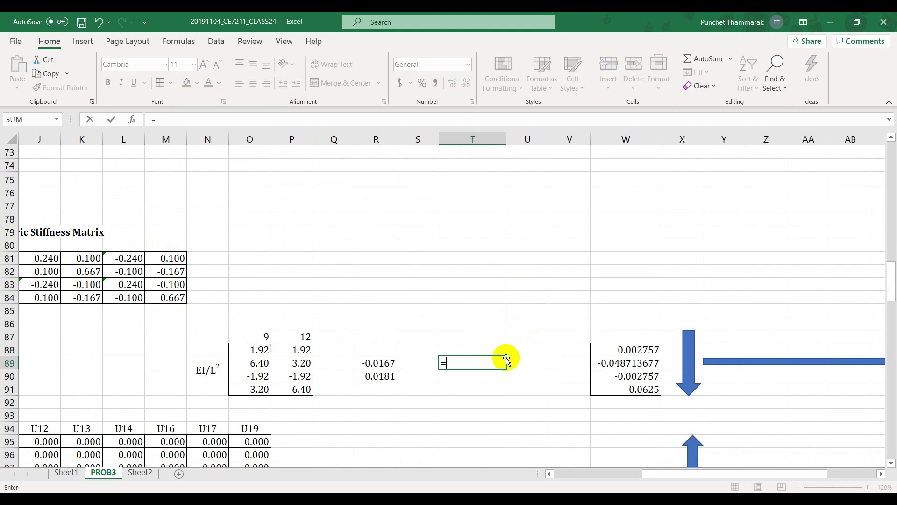
pyautogui.moveTo(686, 475); pyautogui.dragTo(597, 461)
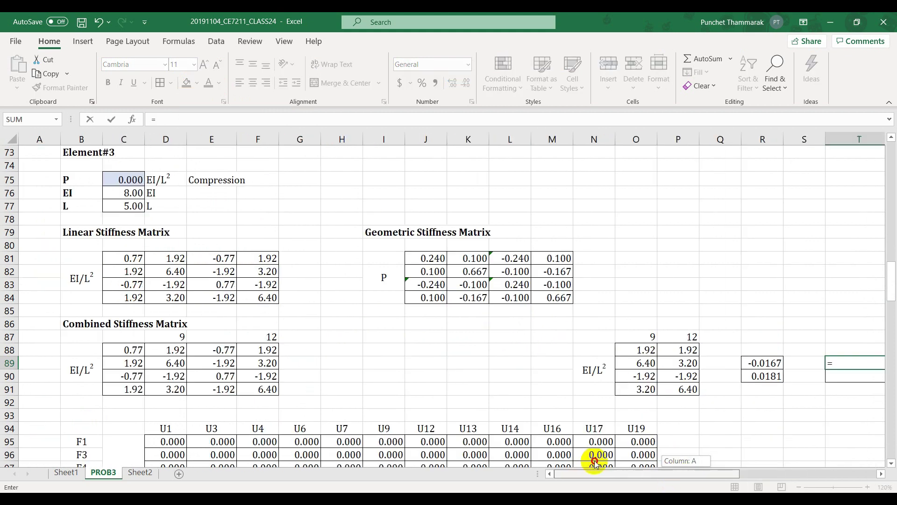
pyautogui.scroll(20, 711, 455)
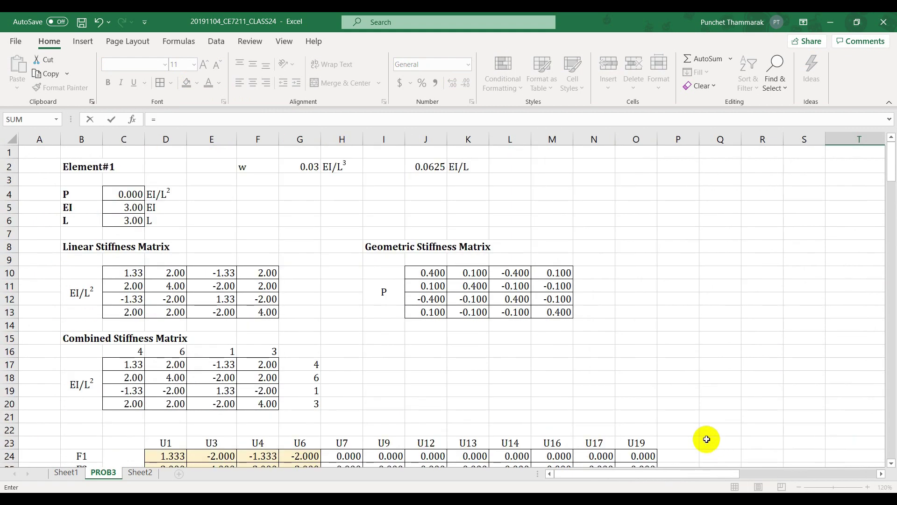
pyautogui.click(298, 166)
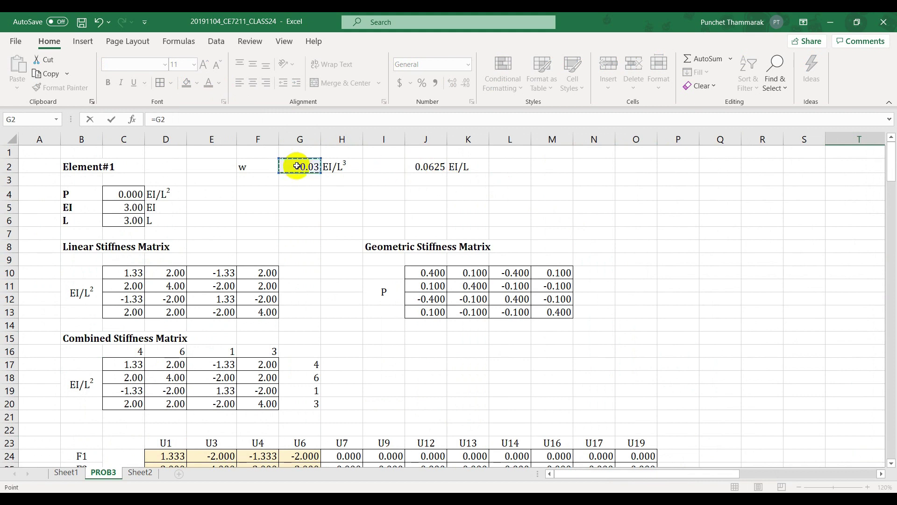
pyautogui.scroll(-20, 774, 337)
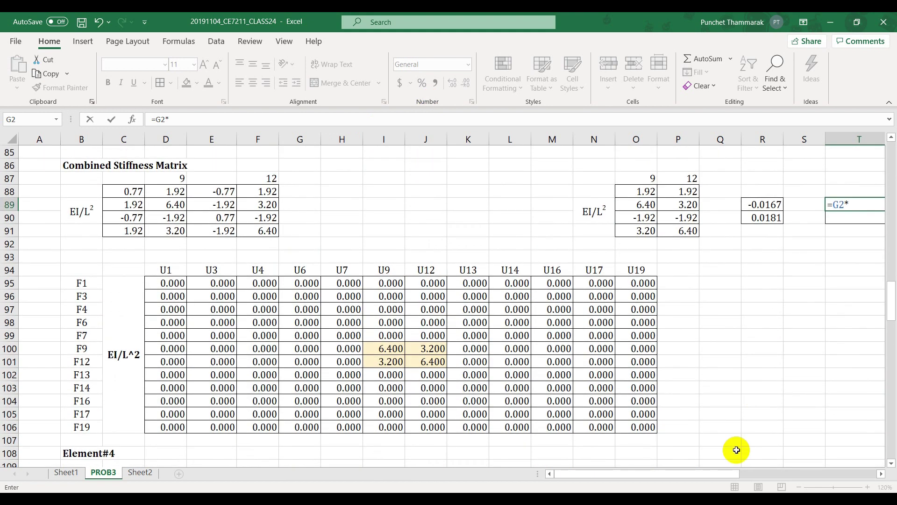
pyautogui.moveTo(691, 475); pyautogui.dragTo(831, 474)
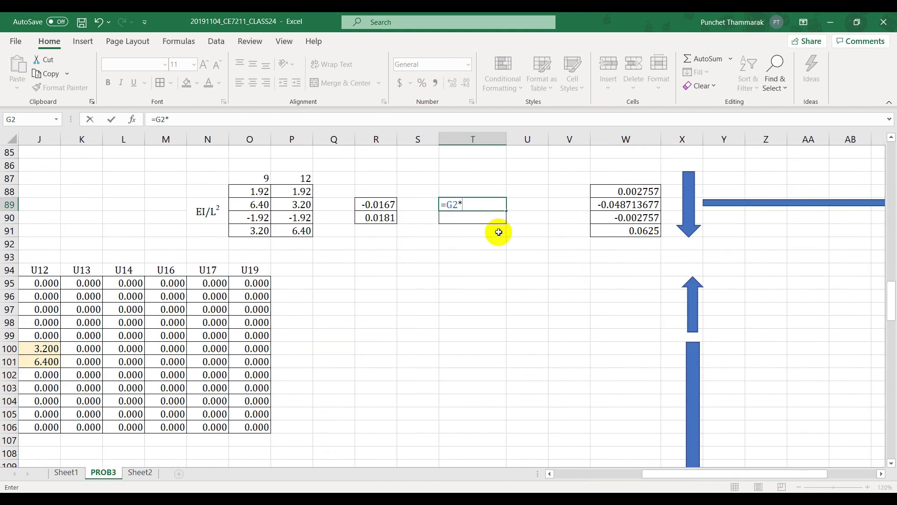
pyautogui.click(486, 202)
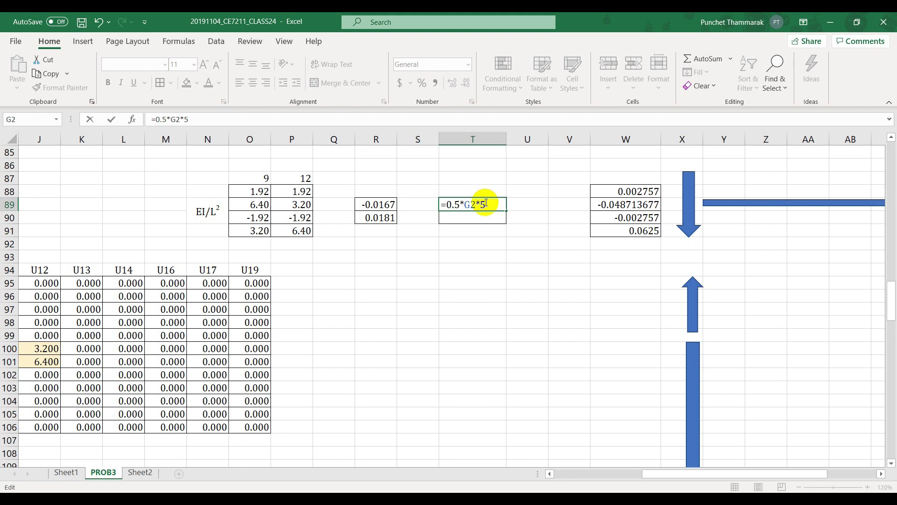
pyautogui.press('Return')
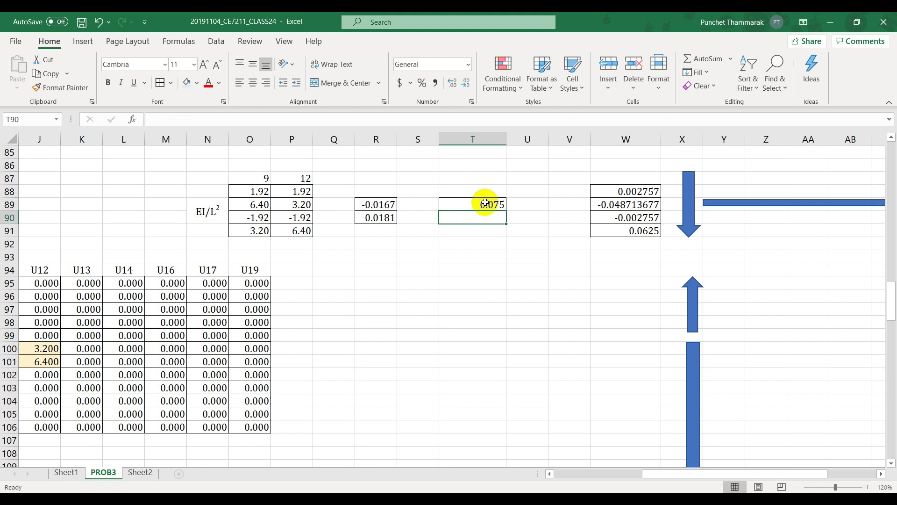
# Link T90 to the load term directly above it with =T89
pyautogui.write('=')
pyautogui.click(490, 205)
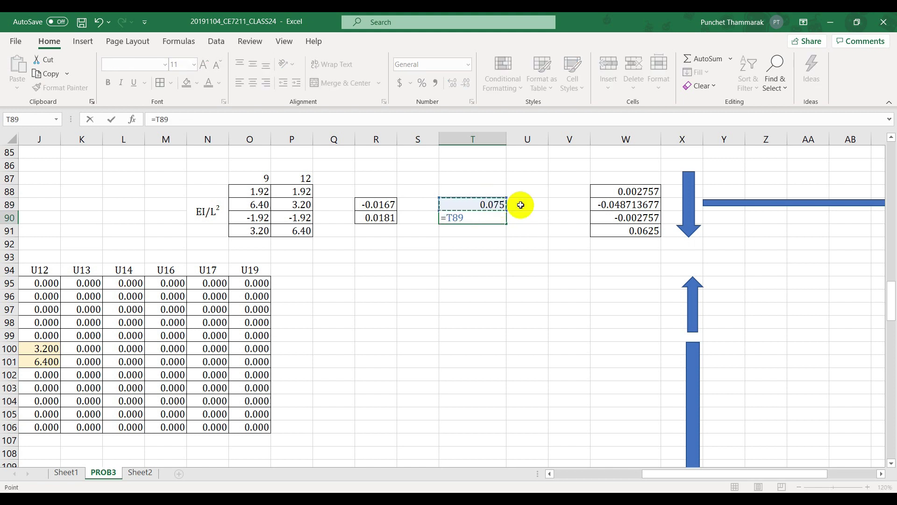
pyautogui.press('Return')
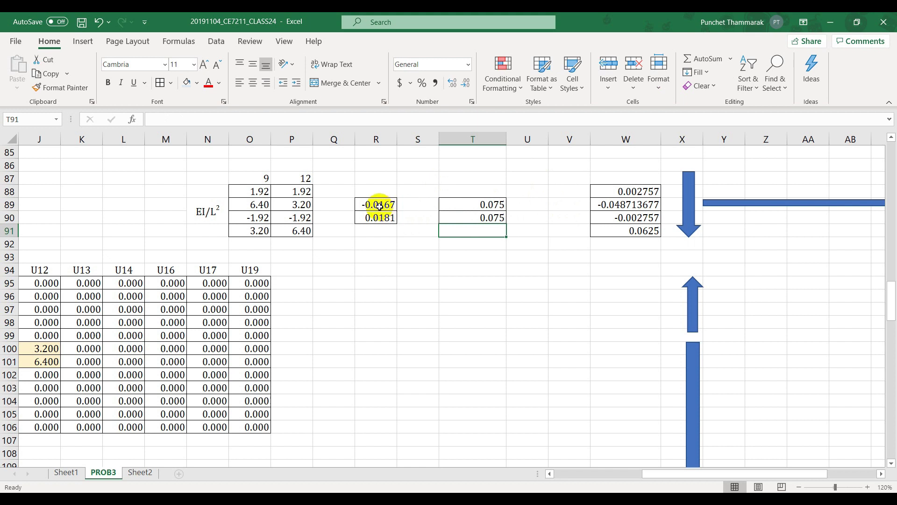
# Move the load term from T89 up to T88, leaving T89 free, and check the linked formula in T90
pyautogui.moveTo(256, 191); pyautogui.dragTo(384, 233)
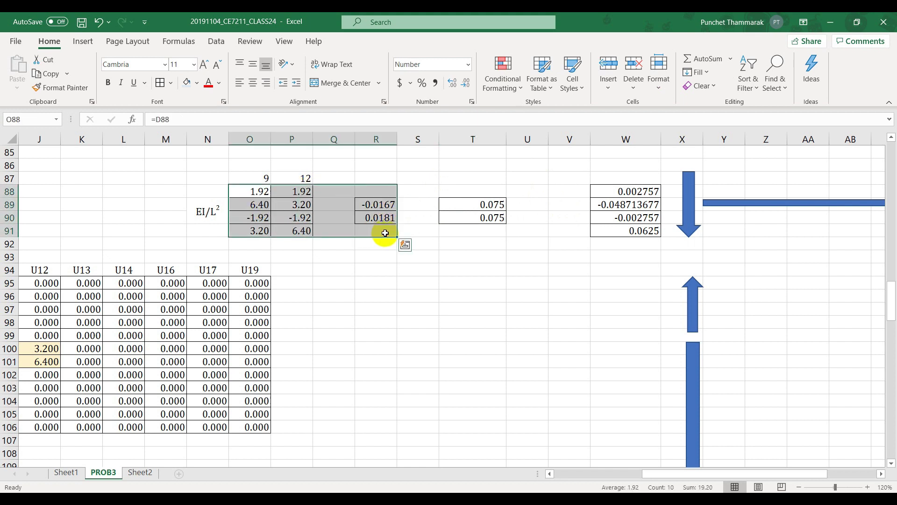
pyautogui.moveTo(481, 204); pyautogui.dragTo(484, 218)
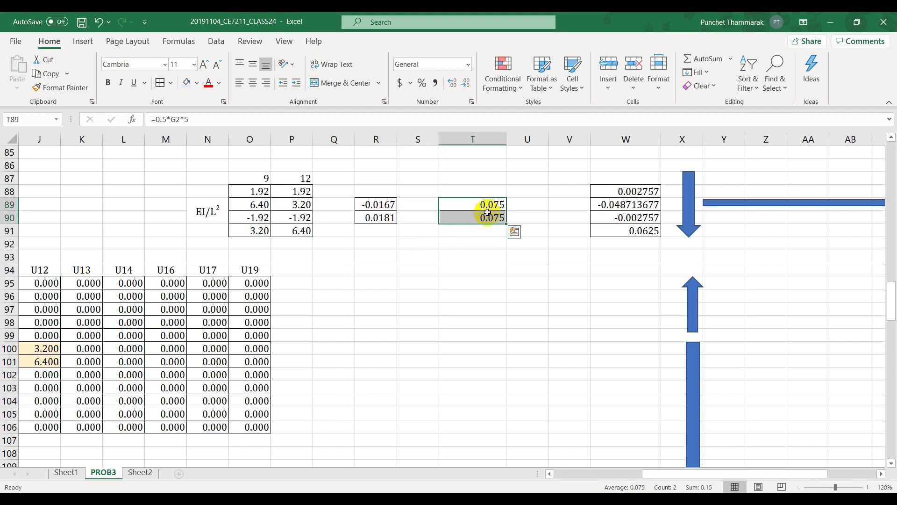
pyautogui.click(485, 202)
pyautogui.moveTo(484, 199); pyautogui.dragTo(485, 192)
pyautogui.click(480, 218)
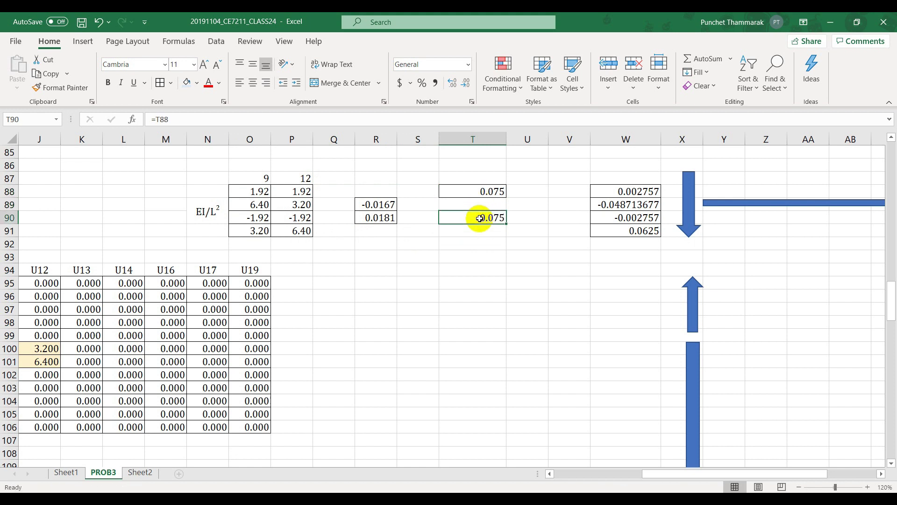
pyautogui.click(524, 229)
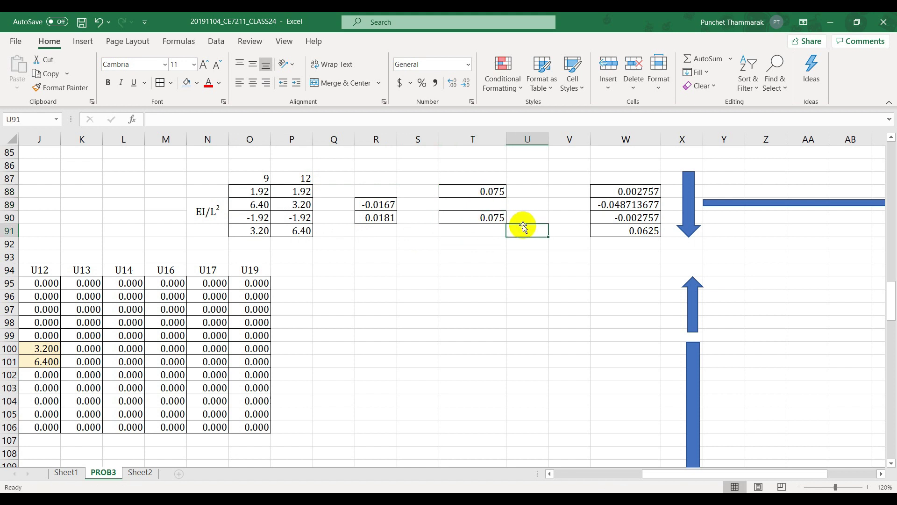
# Link the empty cell T89 to the EI/L moment value in J2
pyautogui.click(482, 205)
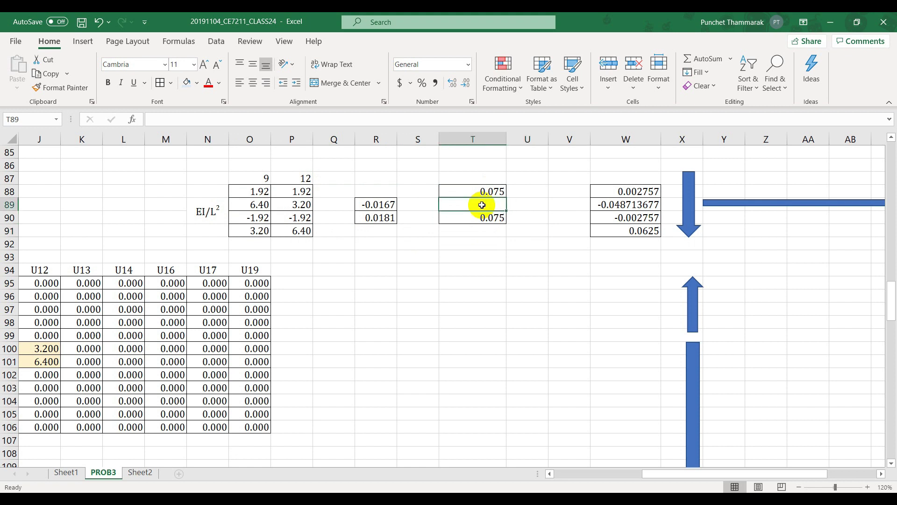
pyautogui.write('=')
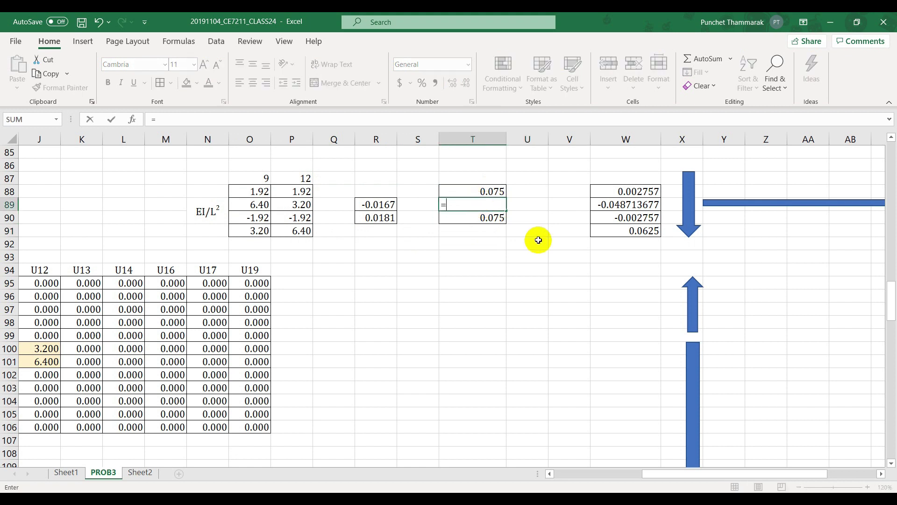
pyautogui.moveTo(892, 323); pyautogui.dragTo(891, 146)
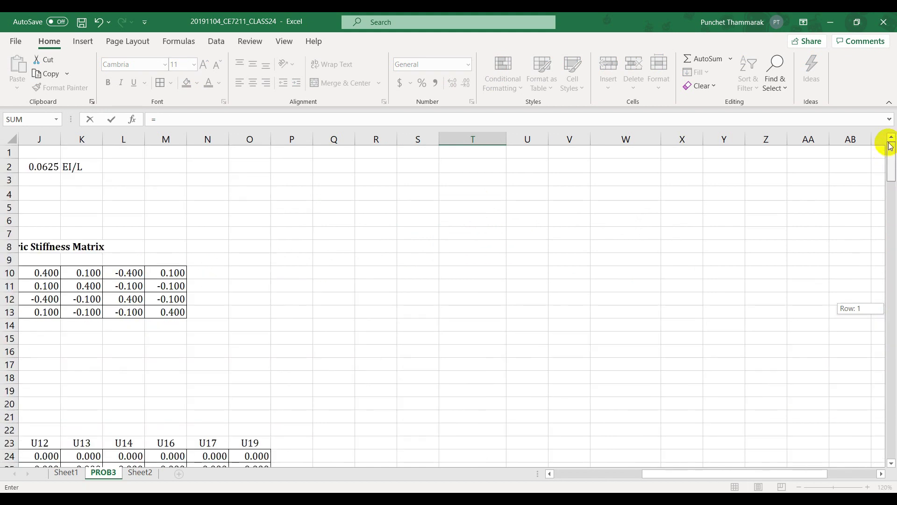
pyautogui.click(44, 164)
pyautogui.press('Return')
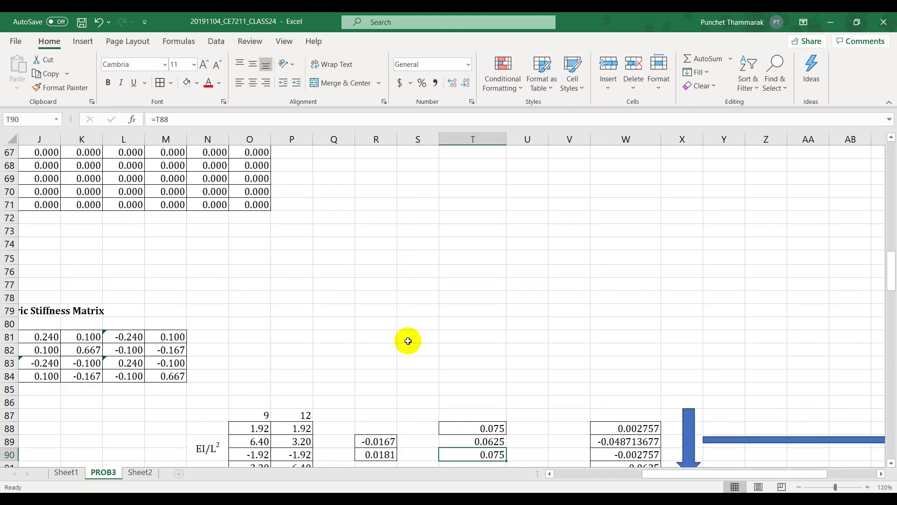
# Enter =-T89 in T91 and apply all borders to the load vector T88:T91
pyautogui.click(480, 307)
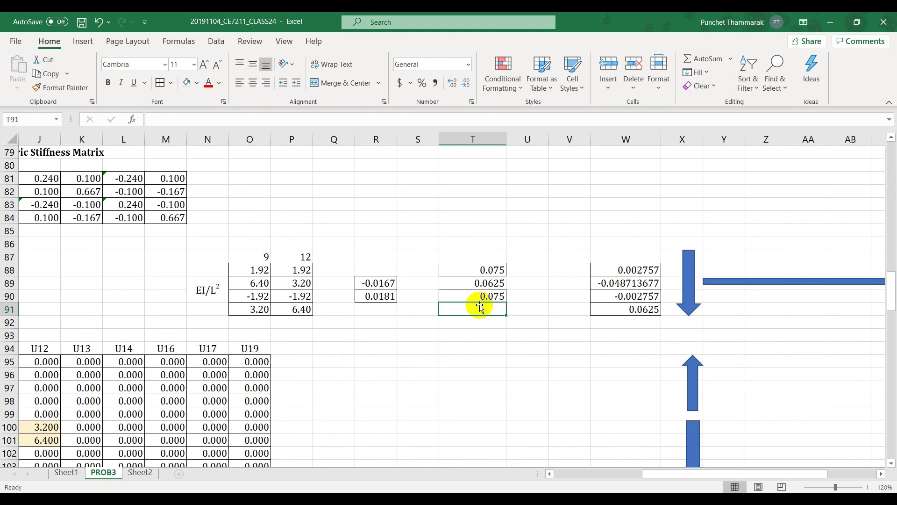
pyautogui.write('=-')
pyautogui.click(472, 284)
pyautogui.press('Return')
pyautogui.moveTo(469, 270); pyautogui.dragTo(474, 308)
pyautogui.click(160, 83)
# Label the load vector "Fixed End Reactions" in T86
pyautogui.click(456, 242)
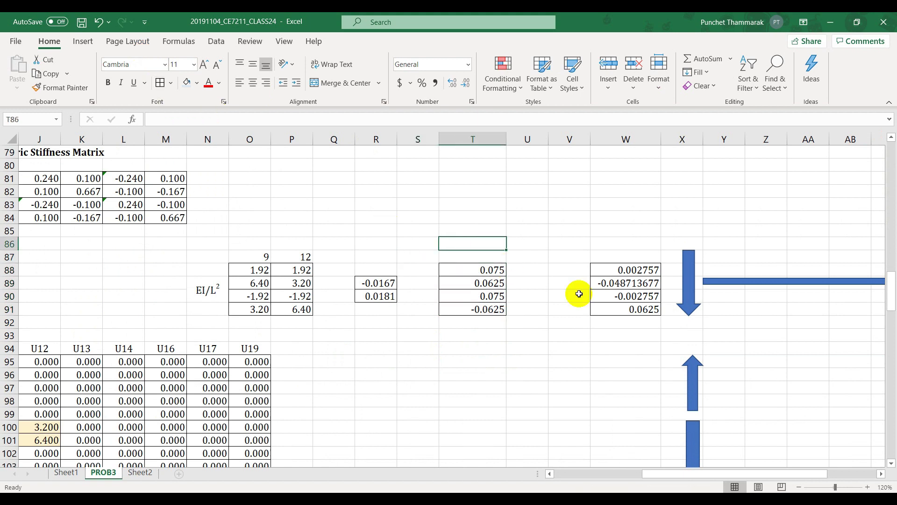
pyautogui.write('Fixed End Re')
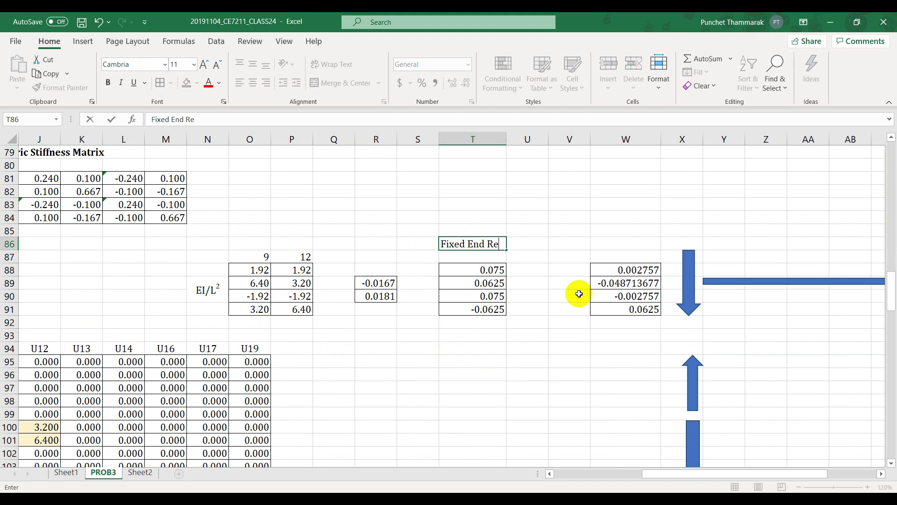
pyautogui.write('actions')
pyautogui.press('Return')
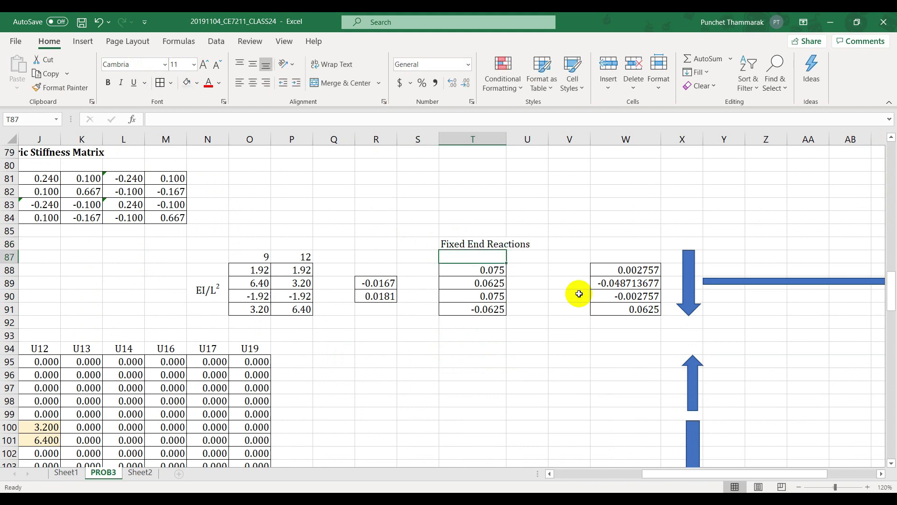
# Extend the end-force array formula in W88:W91 to =MMULT(O88:P91,R89:R90)+T88:T91
pyautogui.click(595, 241)
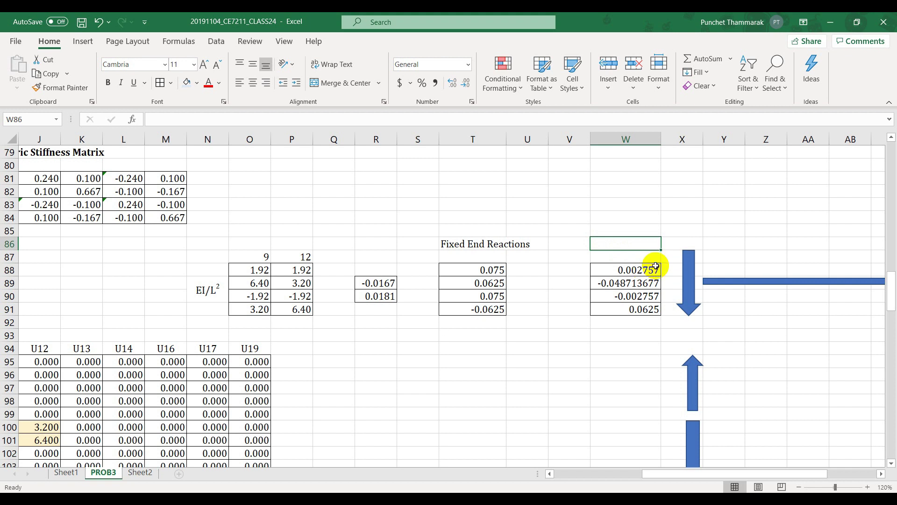
pyautogui.moveTo(608, 268); pyautogui.dragTo(616, 304)
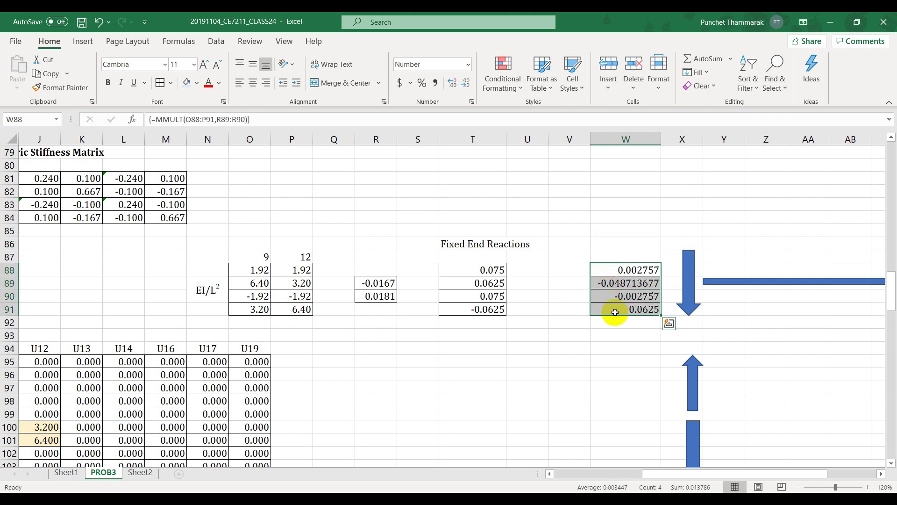
pyautogui.press('F2')
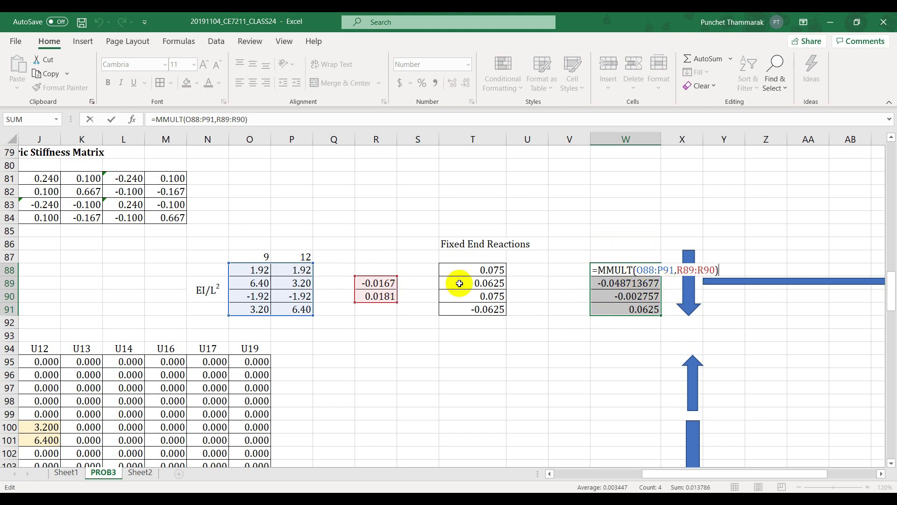
pyautogui.write('+')
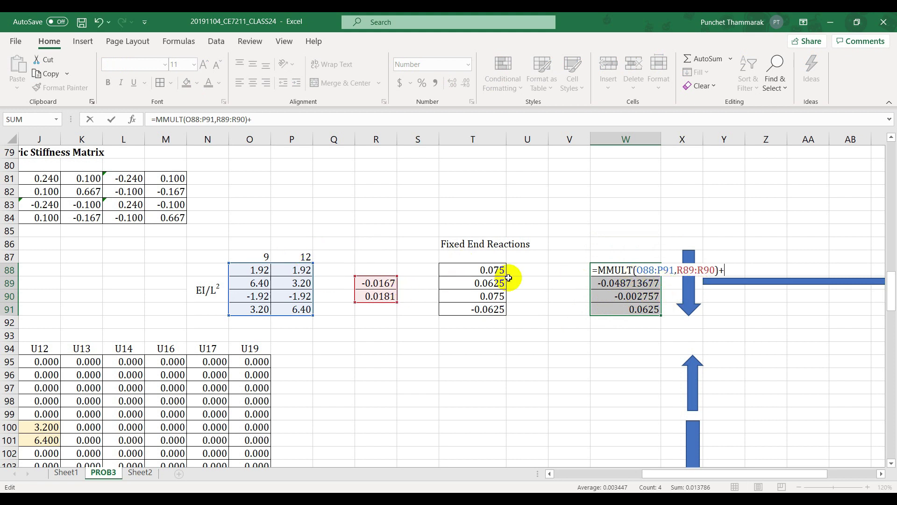
pyautogui.moveTo(485, 262); pyautogui.dragTo(479, 311)
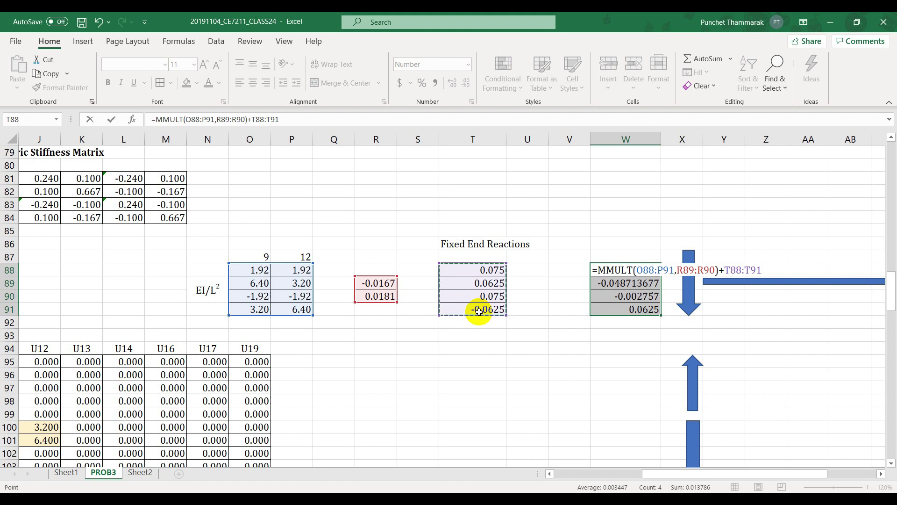
pyautogui.hotkey('ctrl', 'shift', 'Return')
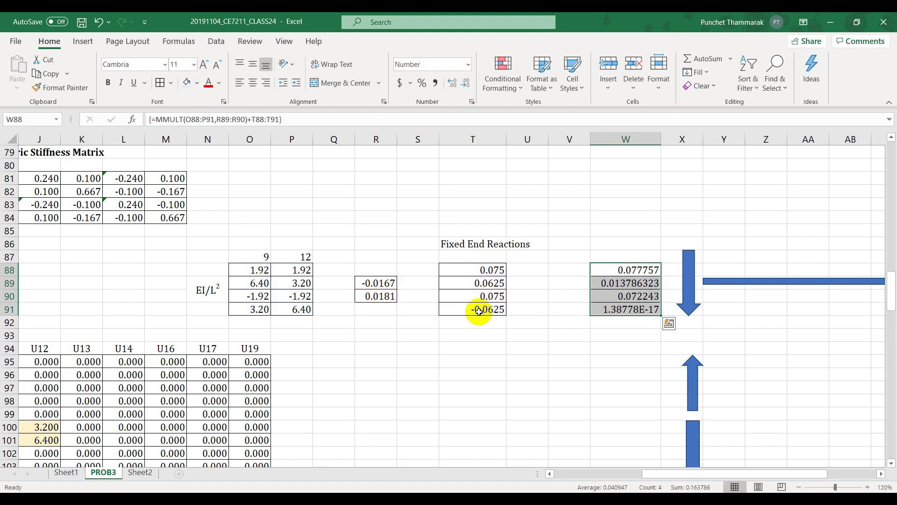
# Format the end forces in W88:W91 to five decimal places
pyautogui.click(553, 384)
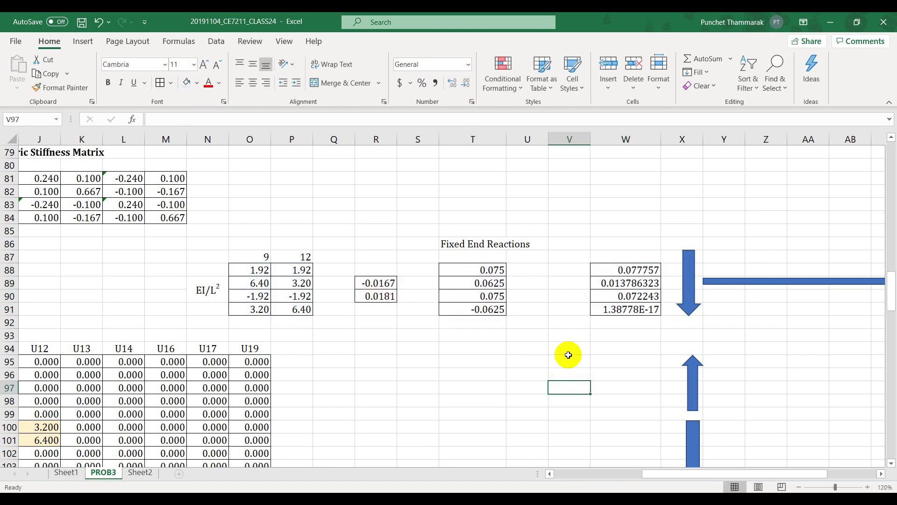
pyautogui.moveTo(633, 270); pyautogui.dragTo(633, 311)
pyautogui.click(466, 88)
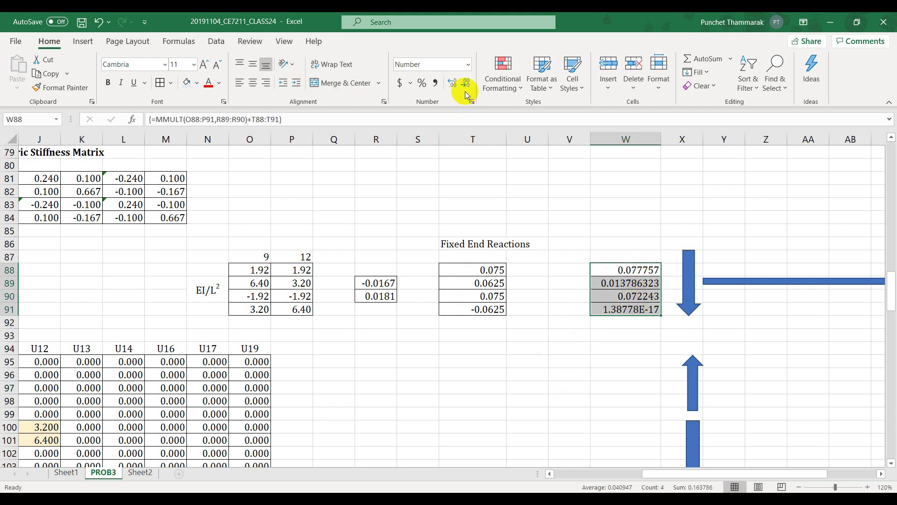
pyautogui.click(465, 89)
pyautogui.click(466, 89)
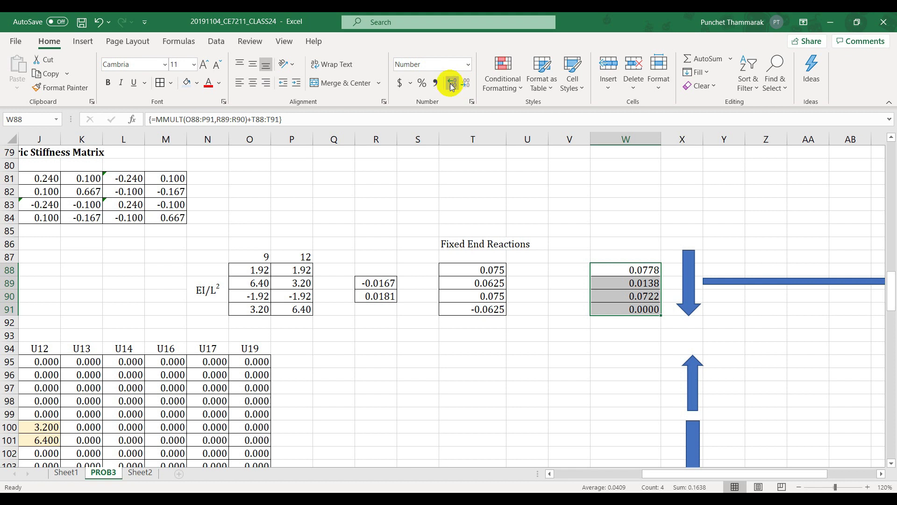
pyautogui.click(452, 85)
pyautogui.click(584, 187)
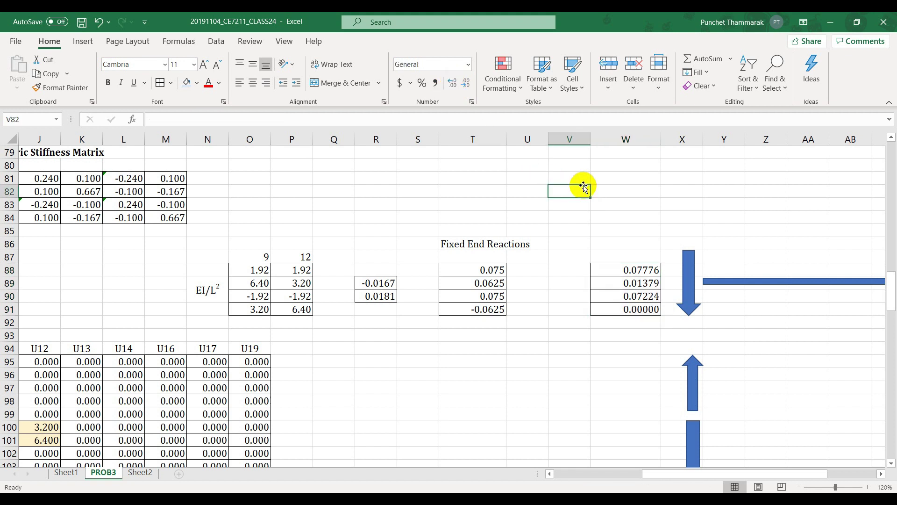
pyautogui.scroll(-2, 712, 253)
pyautogui.scroll(1, 711, 252)
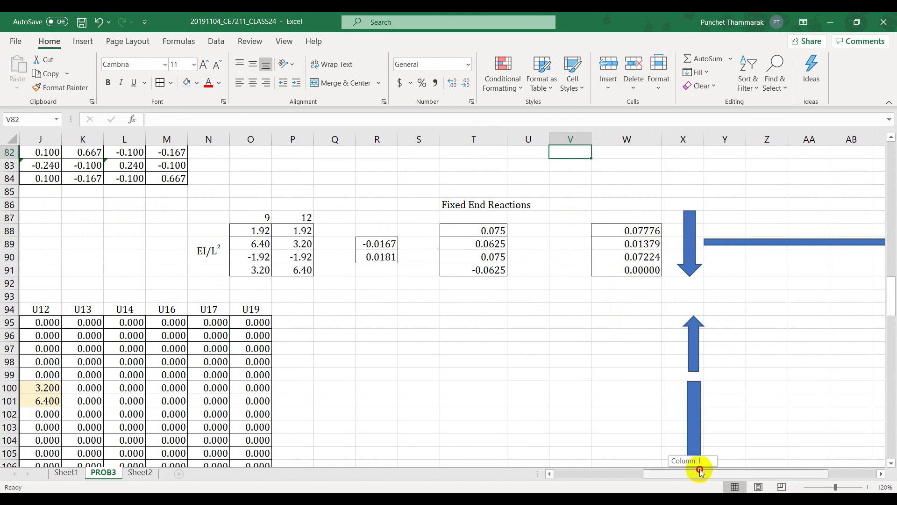
pyautogui.moveTo(690, 471); pyautogui.dragTo(716, 469)
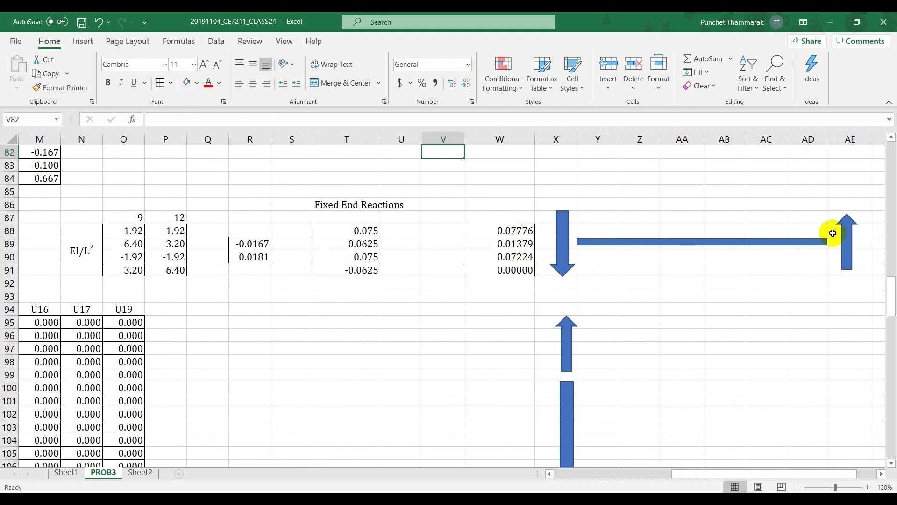
# Rotate the arrow beside W88:W91 to point upward and compare the beam's end arrows with the end forces
pyautogui.click(564, 246)
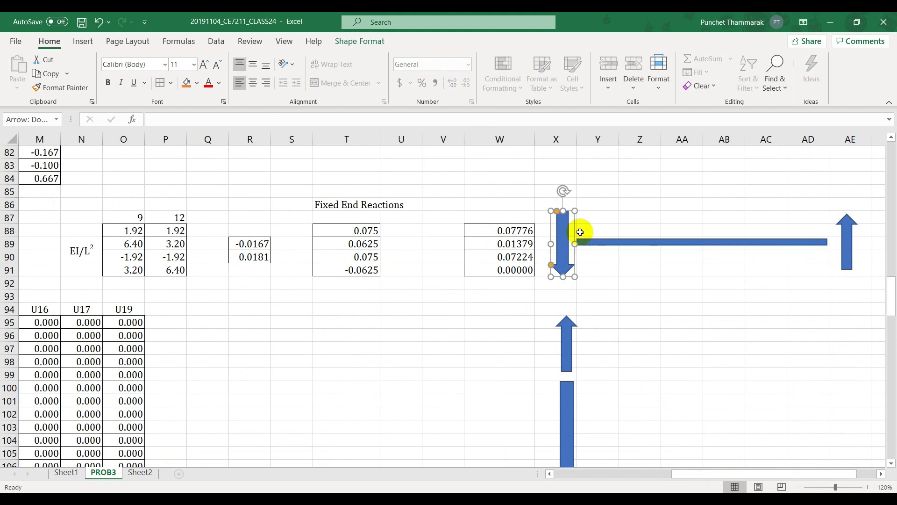
pyautogui.moveTo(564, 190); pyautogui.dragTo(553, 322)
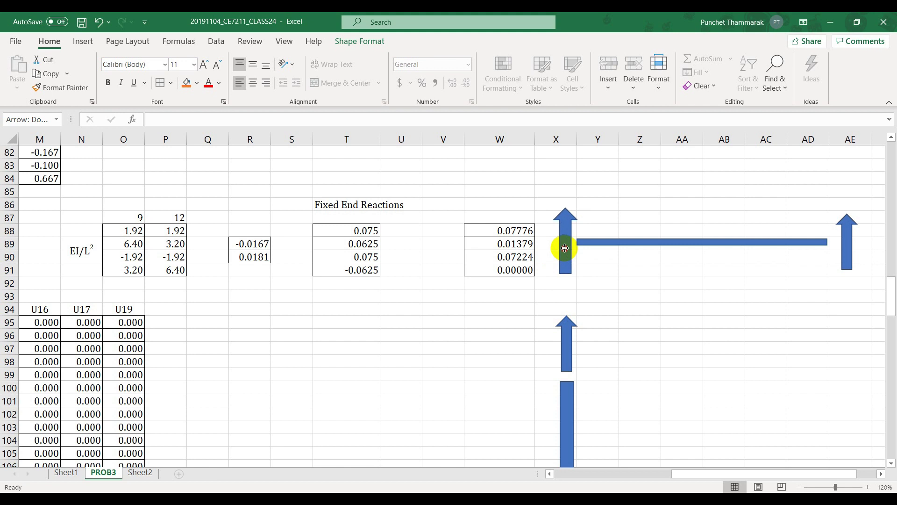
pyautogui.click(526, 233)
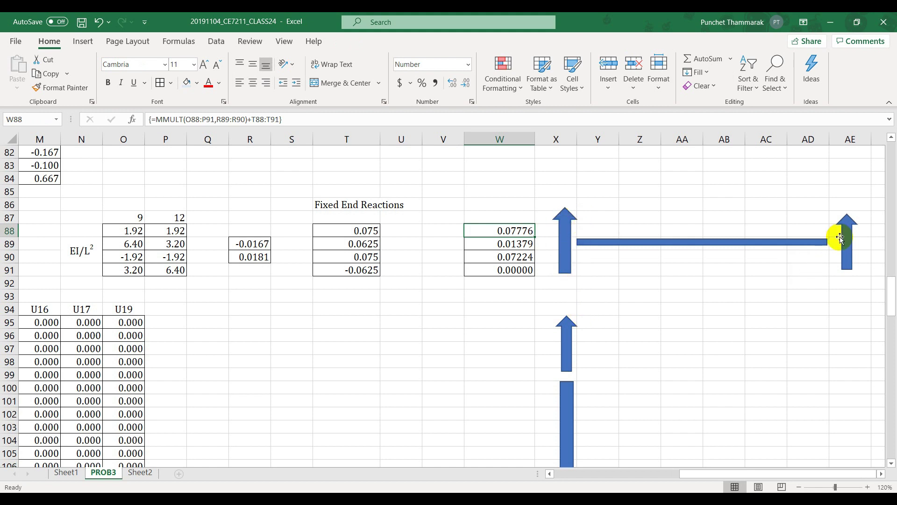
pyautogui.click(525, 256)
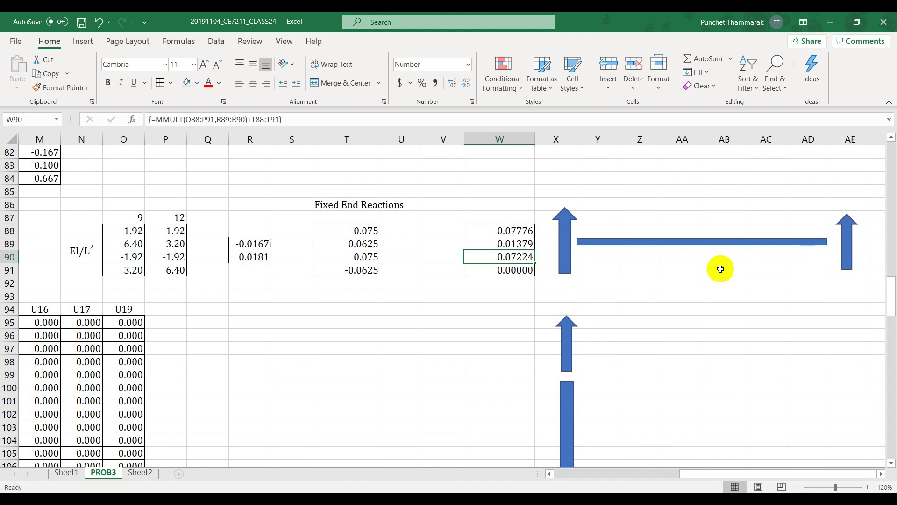
pyautogui.click(844, 241)
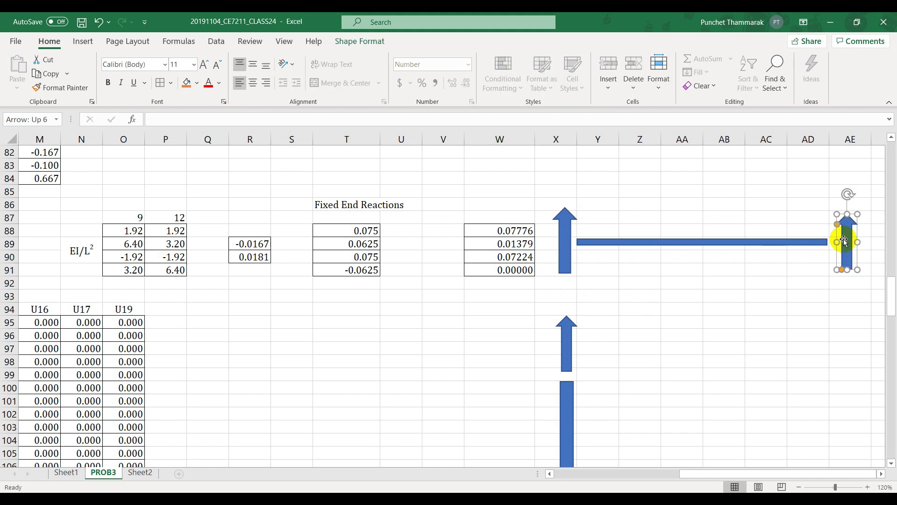
pyautogui.click(507, 255)
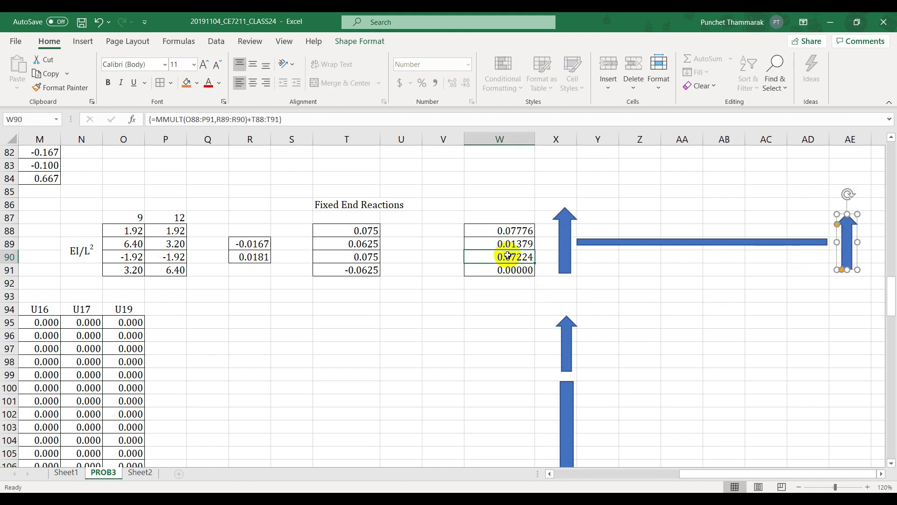
pyautogui.click(774, 282)
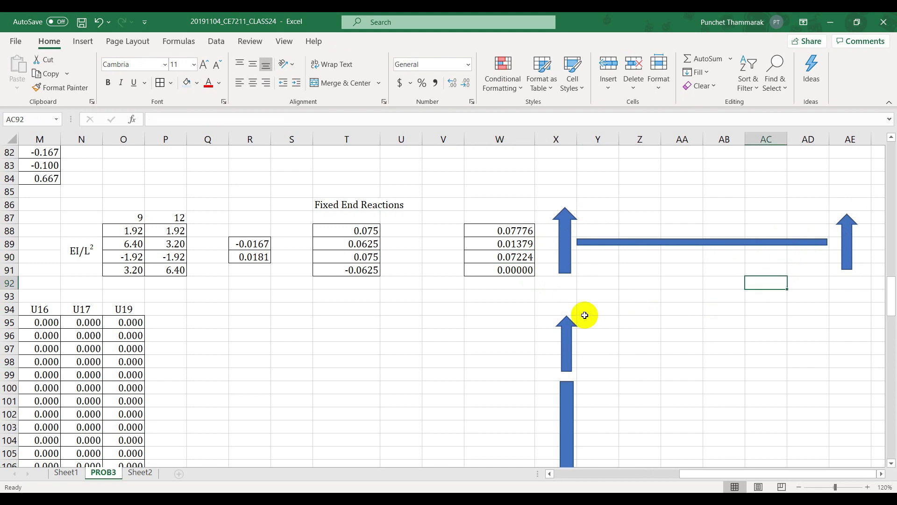
# Rotate the arrow above the vertical column bar to point downward
pyautogui.click(567, 322)
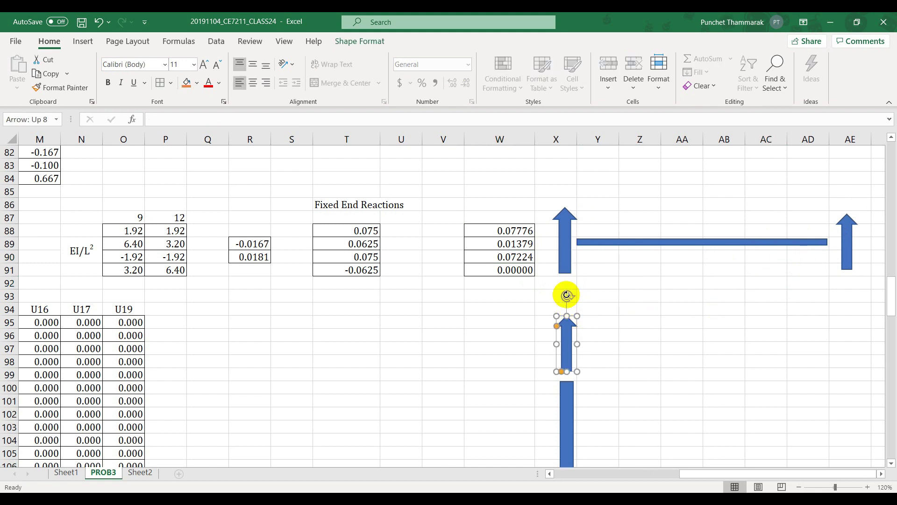
pyautogui.moveTo(567, 295); pyautogui.dragTo(553, 433)
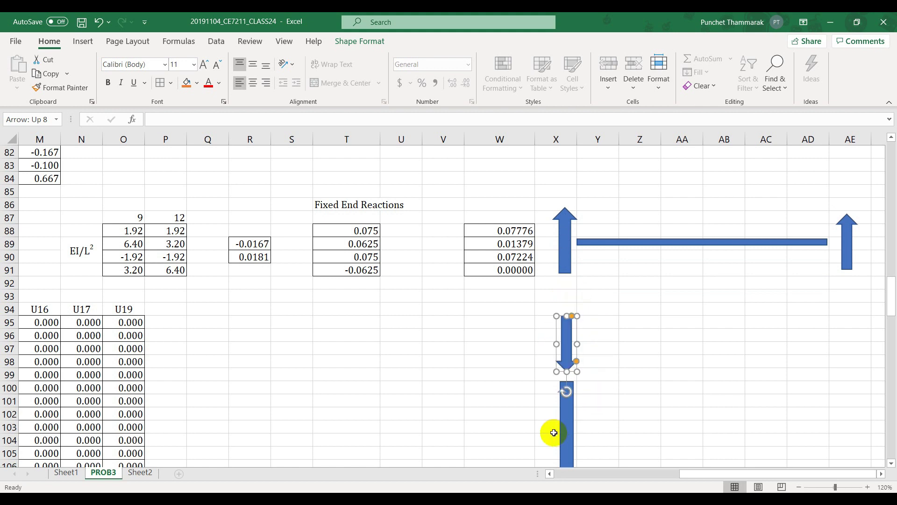
pyautogui.click(663, 348)
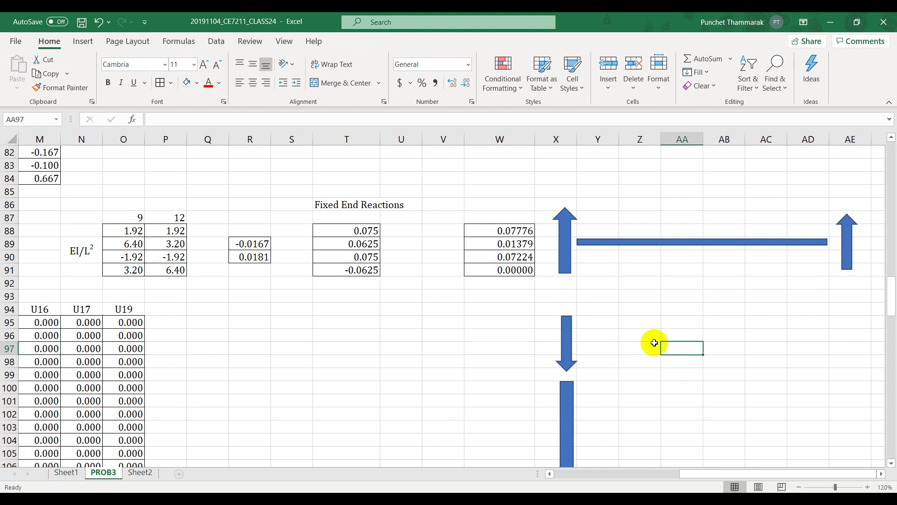
# Enter the label "Shear F" in F4, beside the Element#1 properties
pyautogui.click(514, 229)
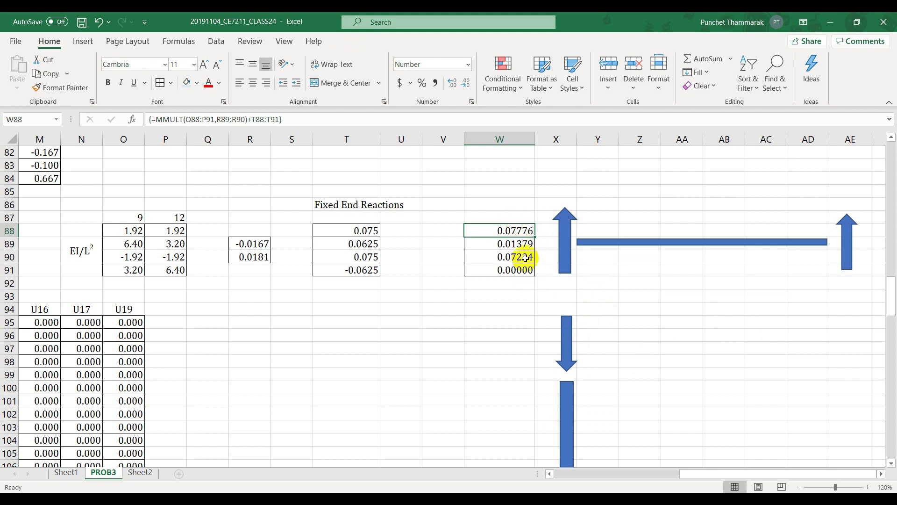
pyautogui.moveTo(697, 473); pyautogui.dragTo(503, 431)
pyautogui.scroll(1, 567, 450)
pyautogui.scroll(14, 567, 450)
pyautogui.scroll(13, 504, 431)
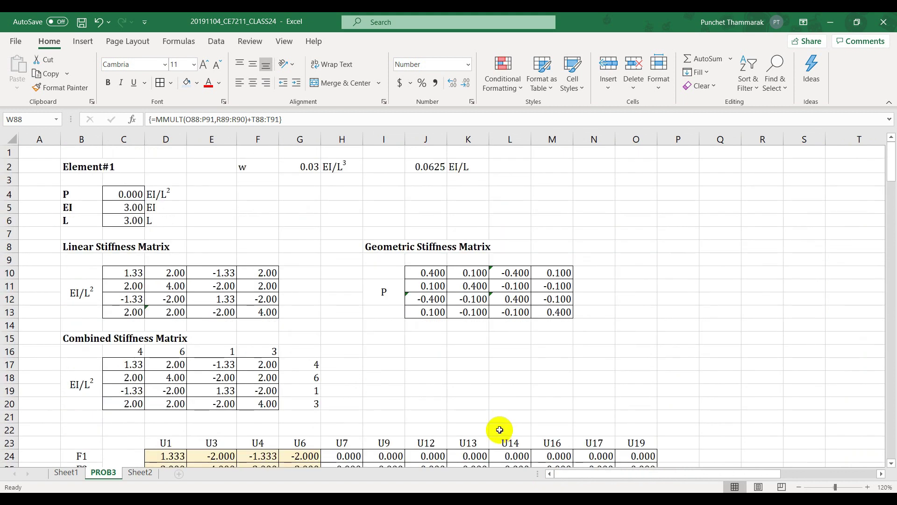
pyautogui.click(246, 195)
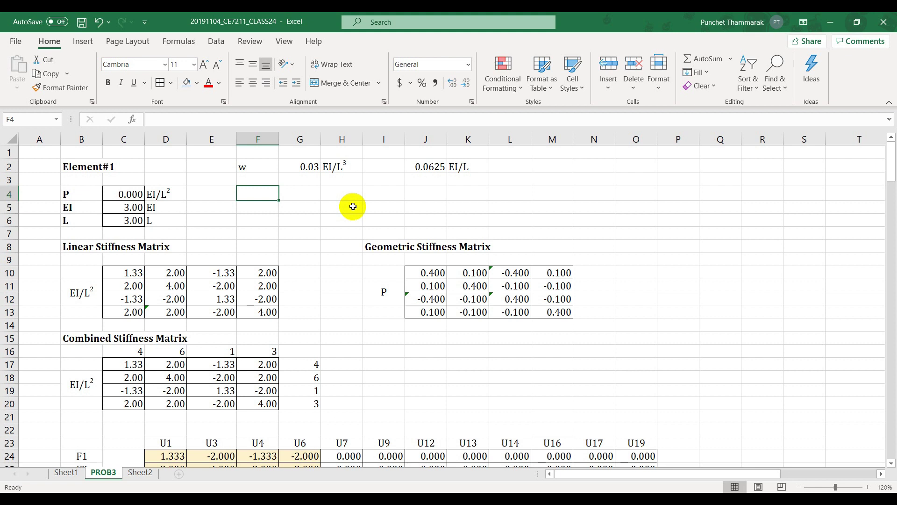
pyautogui.write('A')
pyautogui.press('BackSpace')
pyautogui.write('Shear')
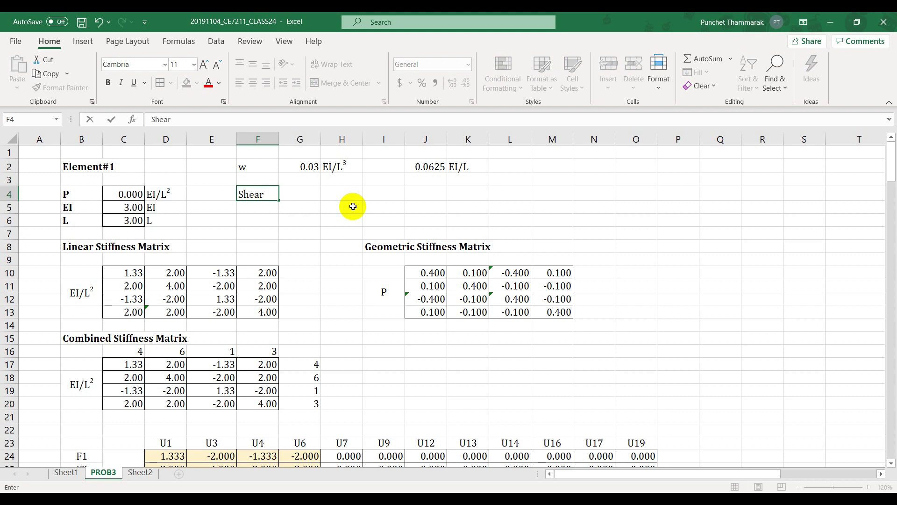
pyautogui.press('Return')
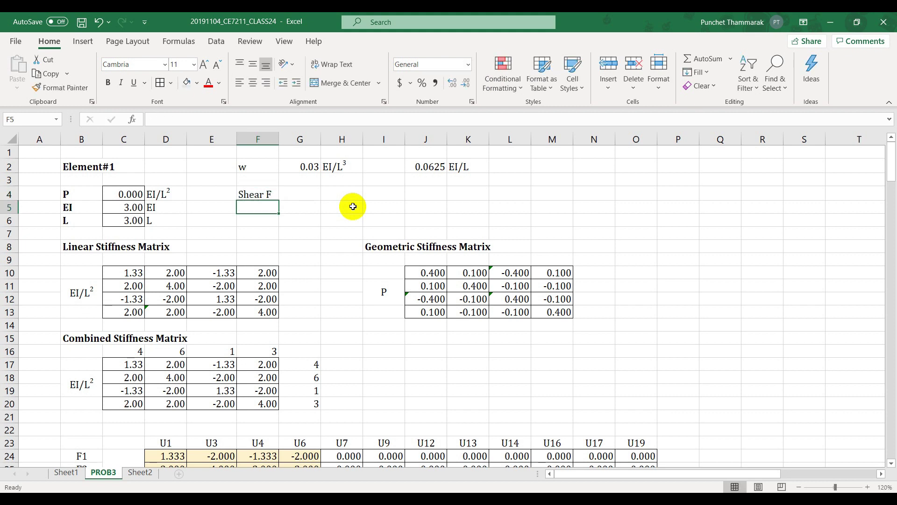
# Apply all borders to G4 and copy the EI/L² unit from D4 to H4
pyautogui.click(353, 207)
pyautogui.press('Up')
pyautogui.press('Left')
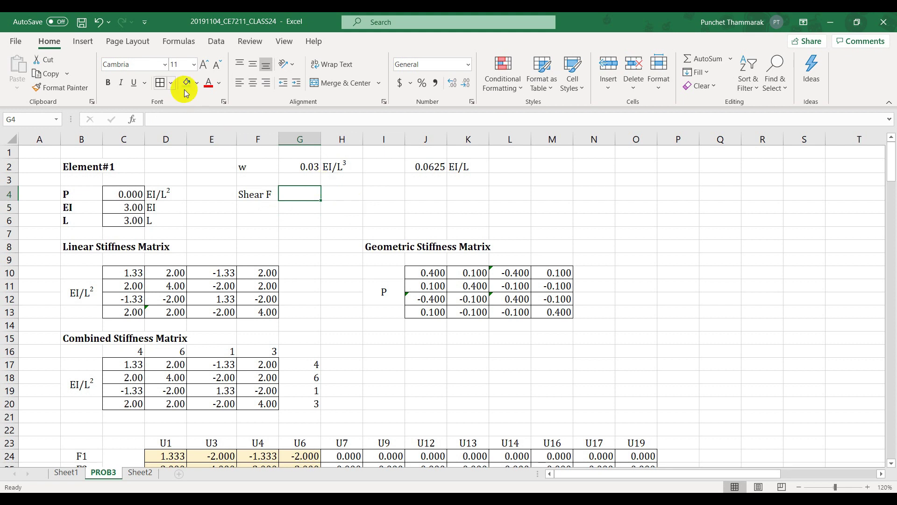
pyautogui.click(174, 189)
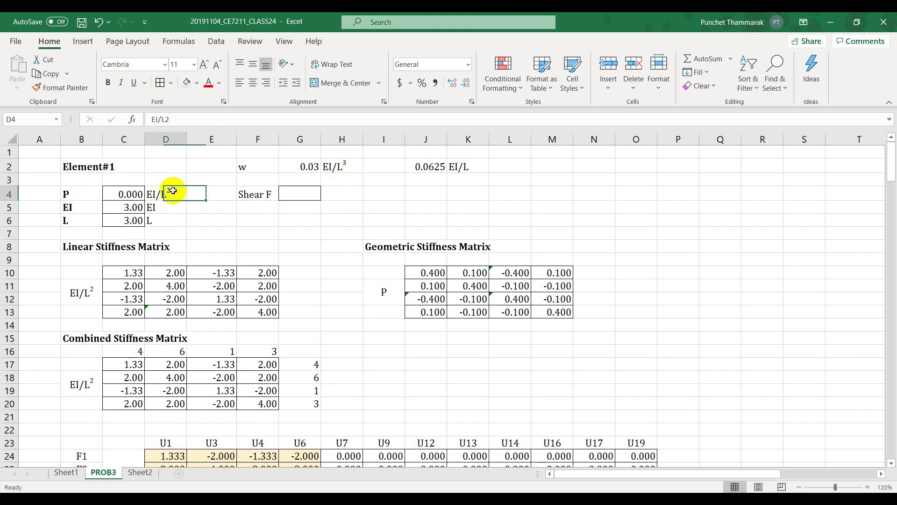
pyautogui.hotkey('ctrl', 'c')
pyautogui.click(342, 190)
pyautogui.hotkey('ctrl', 'v')
# Link the Shear F value in G4 to Element#3's first end force with =W88
pyautogui.click(309, 193)
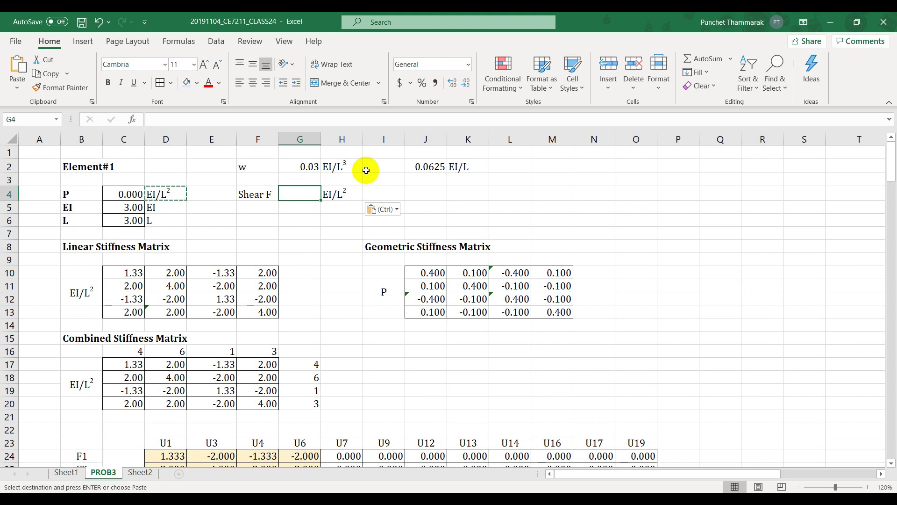
pyautogui.write('=')
pyautogui.moveTo(889, 170); pyautogui.dragTo(875, 317)
pyautogui.click(881, 473)
pyautogui.click(881, 473)
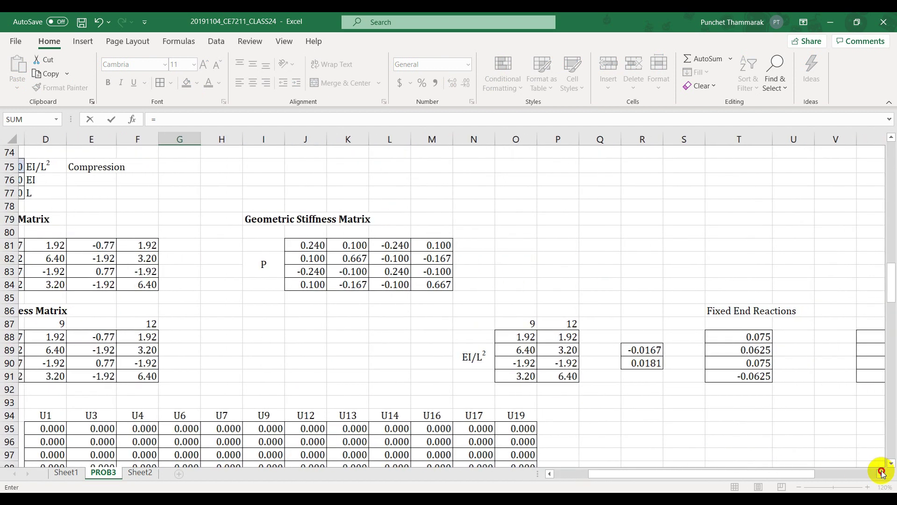
pyautogui.click(881, 474)
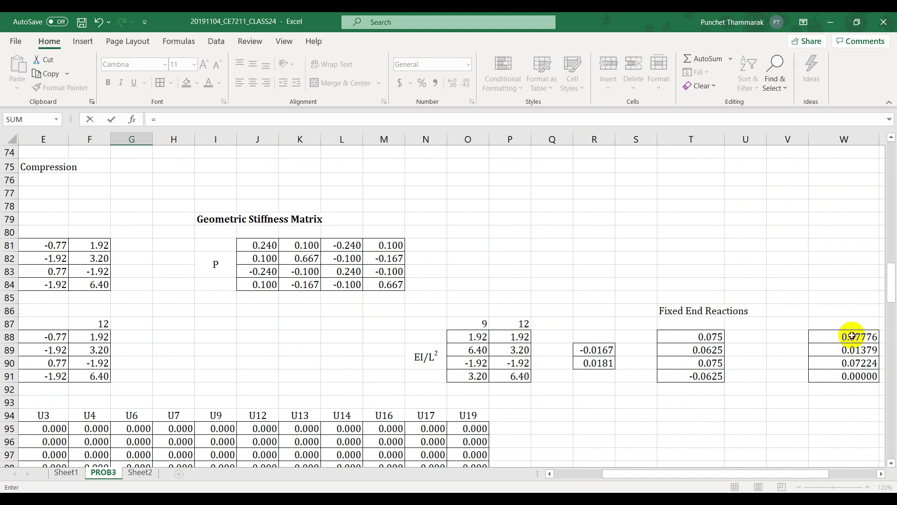
pyautogui.click(852, 336)
pyautogui.click(880, 473)
pyautogui.click(881, 473)
pyautogui.click(880, 473)
pyautogui.click(880, 473)
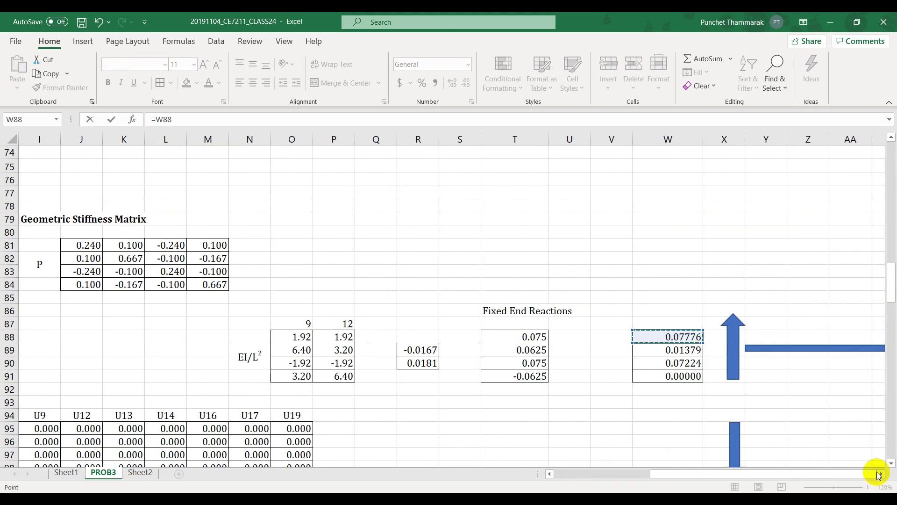
pyautogui.press('Escape')
pyautogui.moveTo(645, 474); pyautogui.dragTo(481, 392)
pyautogui.scroll(2, 461, 392)
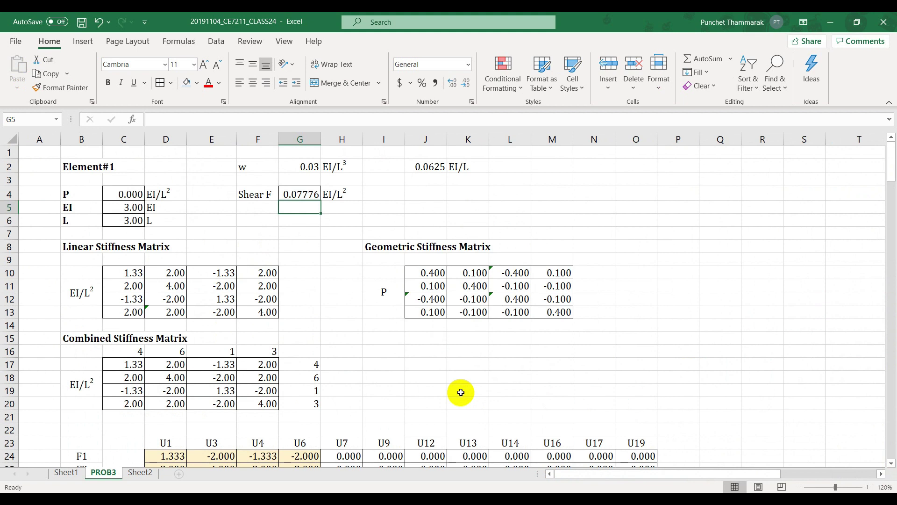
# Enter the label "Add_l P" in F5
pyautogui.click(270, 207)
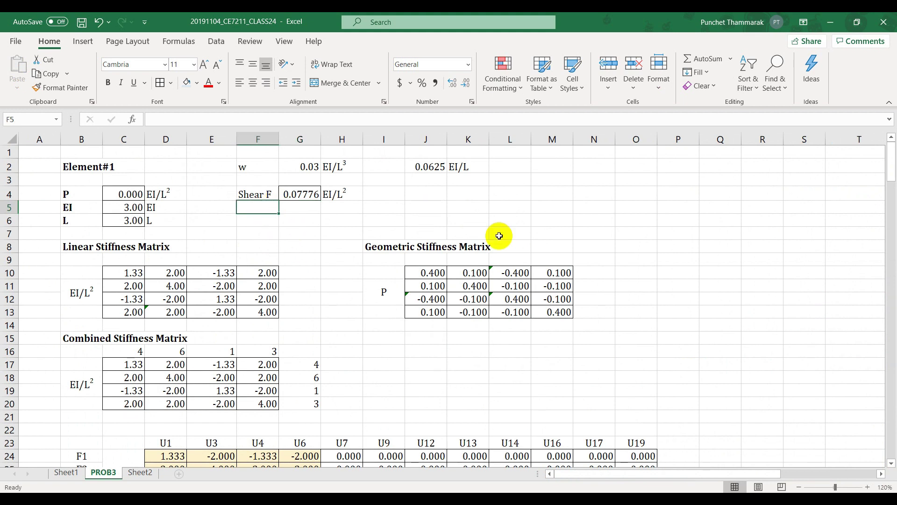
pyautogui.write('Add_l P')
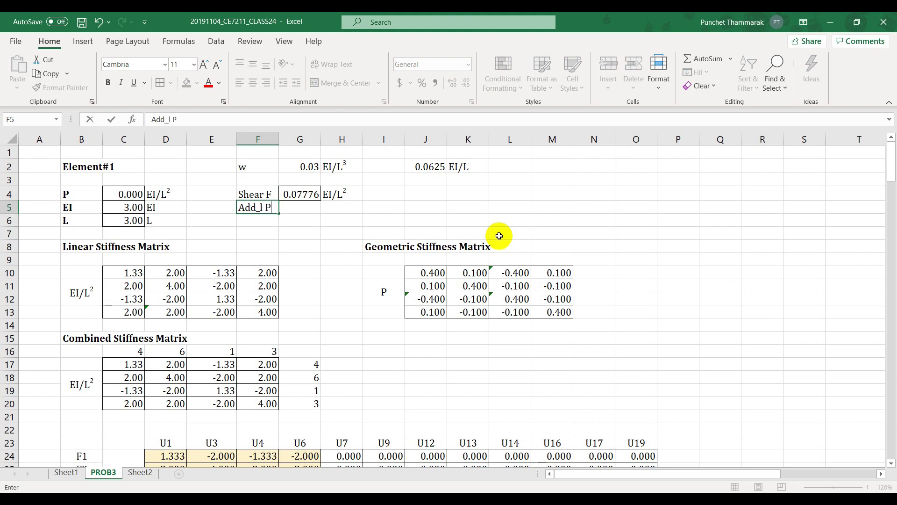
pyautogui.press('Return')
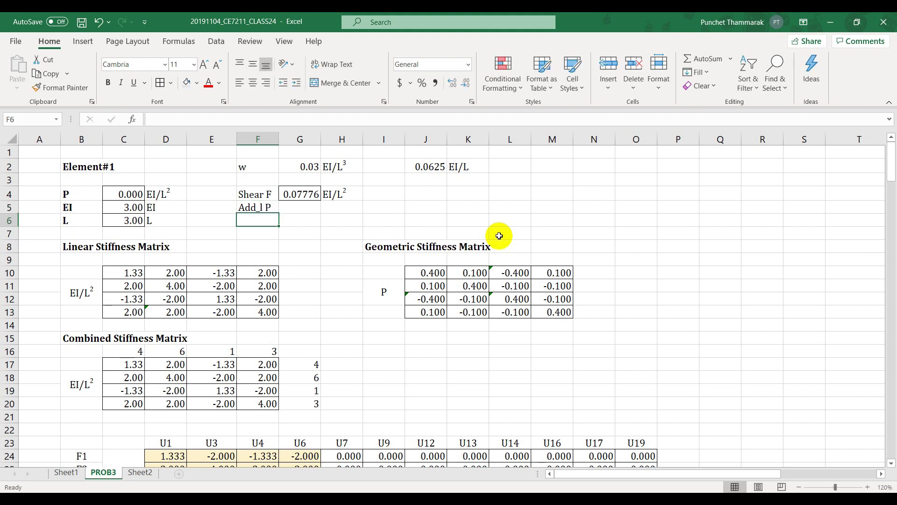
# Copy the EI/L² unit from H4 to H5 and apply all borders to G5
pyautogui.press('Right')
pyautogui.press('Right')
pyautogui.press('Up')
pyautogui.press('Up')
pyautogui.hotkey('ctrl', 'c')
pyautogui.press('Down')
pyautogui.hotkey('ctrl', 'v')
pyautogui.press('Left')
pyautogui.press('Up')
pyautogui.press('Down')
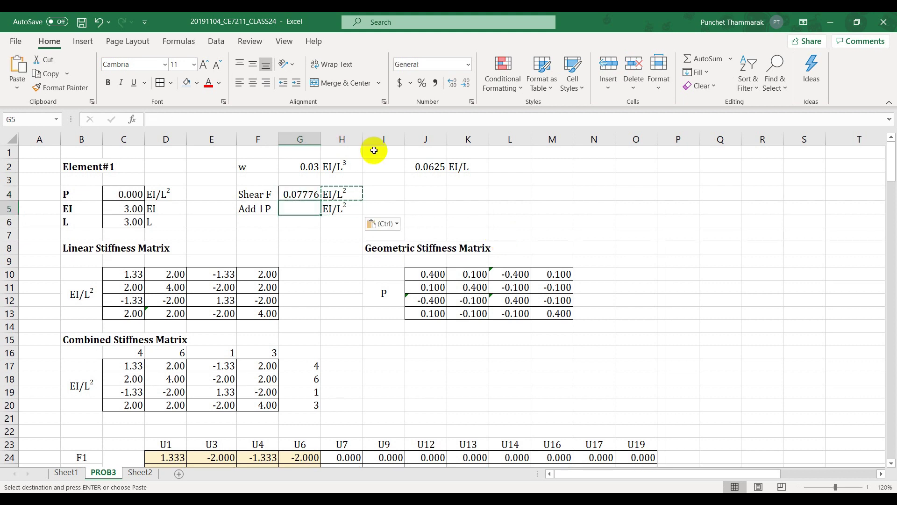
pyautogui.click(159, 83)
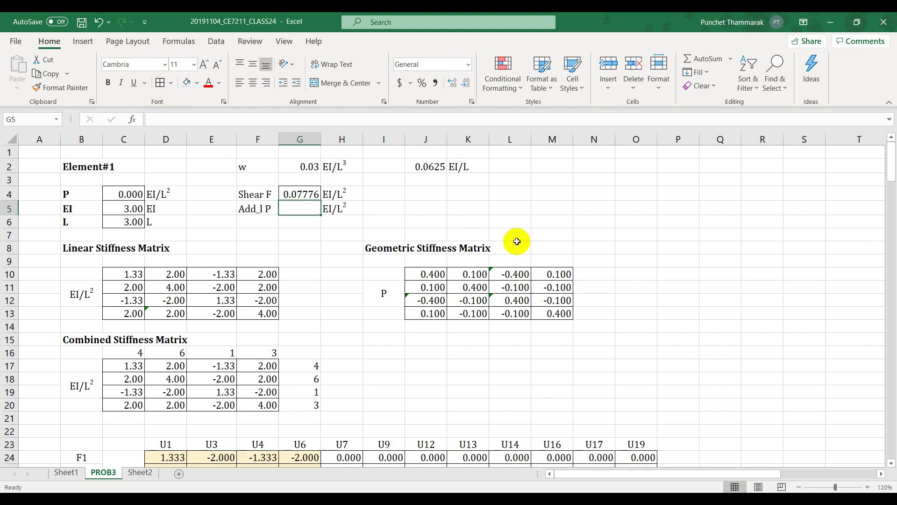
# Enter 0.07776 as the Add_l P value in G5
pyautogui.write('0.077')
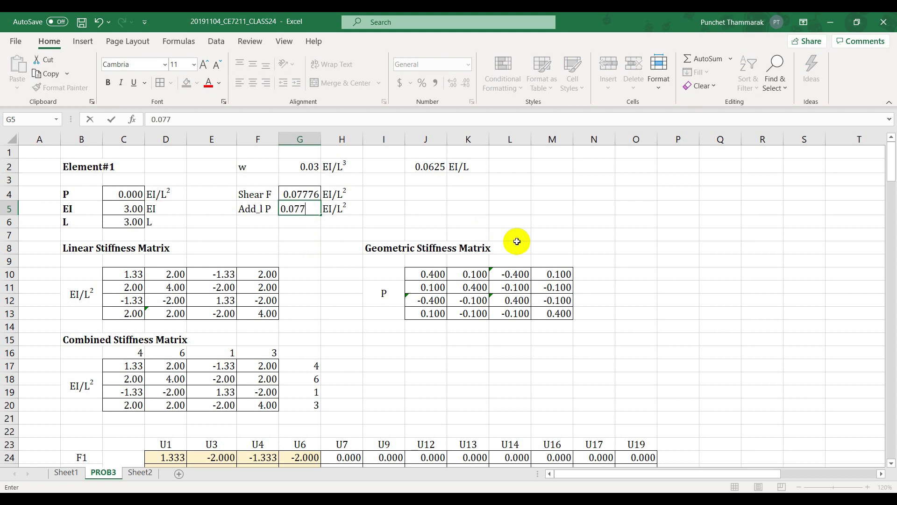
pyautogui.write('76')
pyautogui.press('Return')
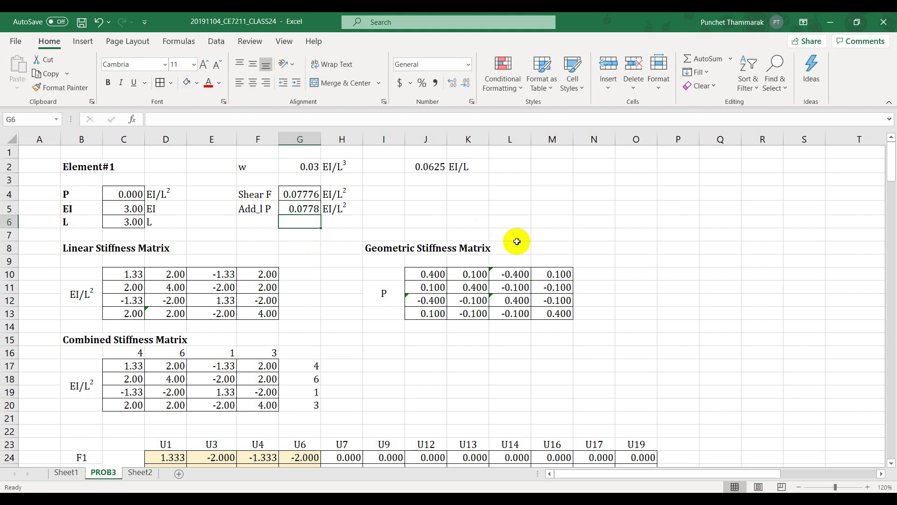
# Replace Element#1's axial load P in C4 with the formula =G5
pyautogui.click(129, 196)
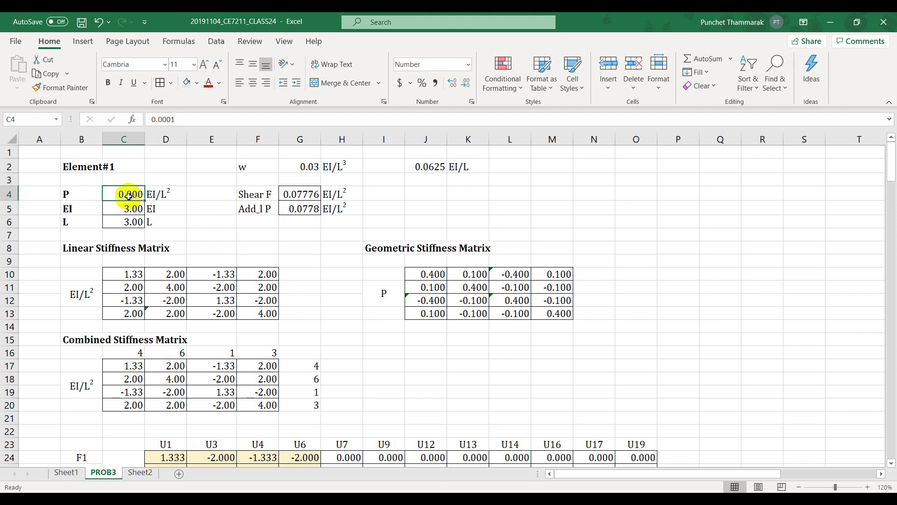
pyautogui.doubleClick(128, 196)
pyautogui.press('BackSpace')
pyautogui.press('BackSpace')
pyautogui.press('BackSpace')
pyautogui.press('BackSpace')
pyautogui.press('BackSpace')
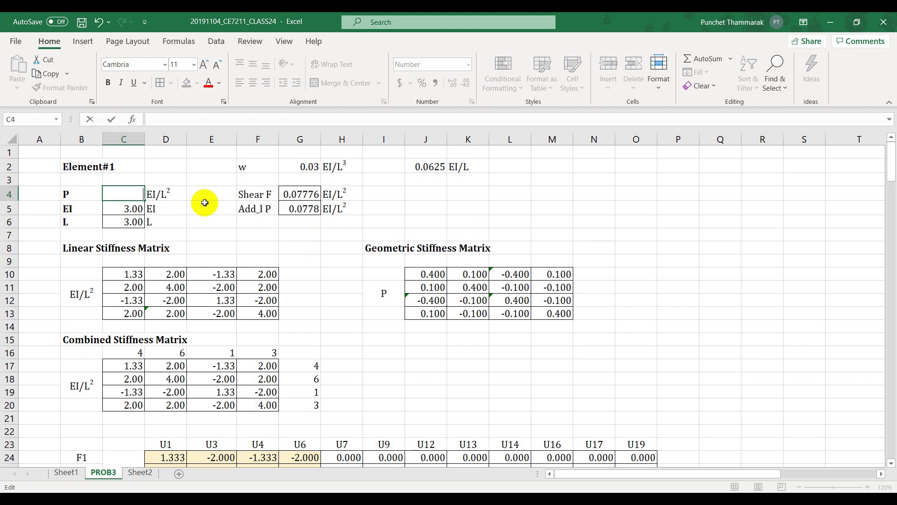
pyautogui.write('=')
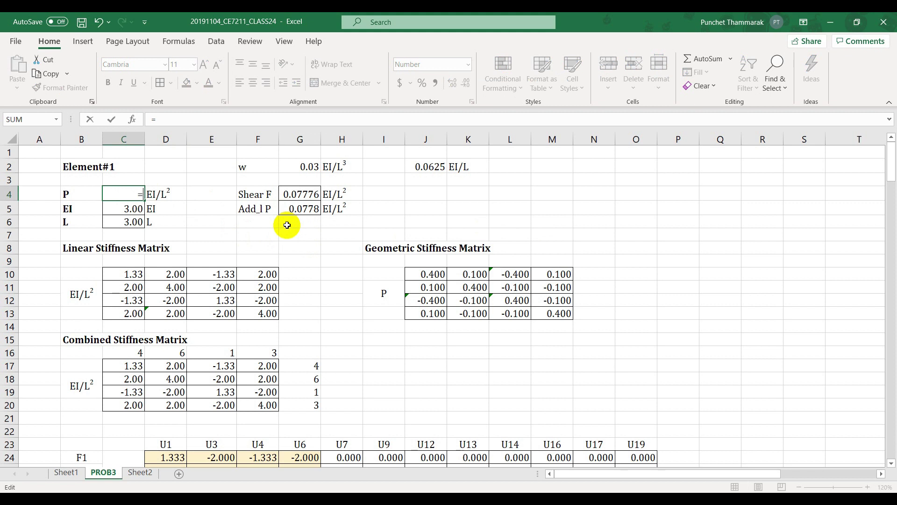
pyautogui.click(301, 209)
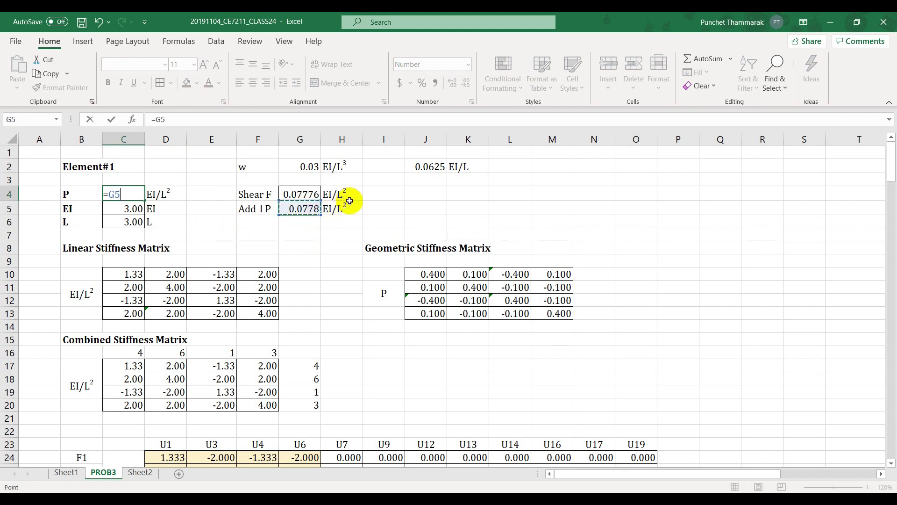
pyautogui.press('Return')
pyautogui.click(459, 218)
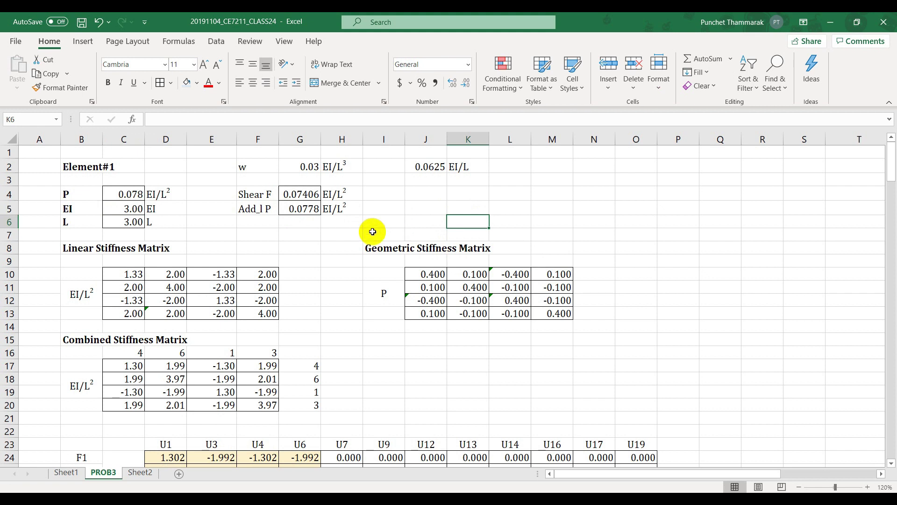
# Copy the Shear F and Add_l P block with its values and units from F4:H5
pyautogui.scroll(-3, 271, 252)
pyautogui.scroll(3, 273, 255)
pyautogui.moveTo(254, 194); pyautogui.dragTo(335, 208)
pyautogui.hotkey('ctrl', 'c')
pyautogui.scroll(-20, 287, 267)
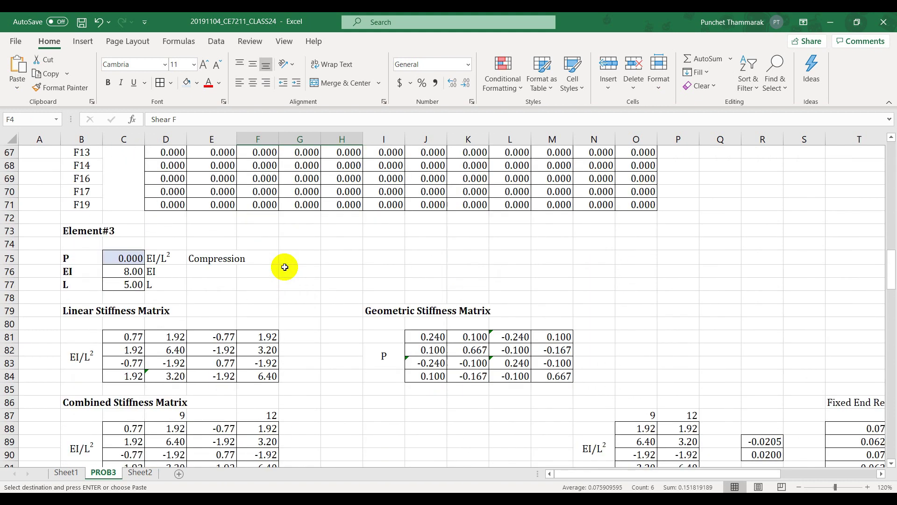
pyautogui.scroll(-1, 284, 267)
pyautogui.click(291, 216)
pyautogui.hotkey('ctrl', 'v')
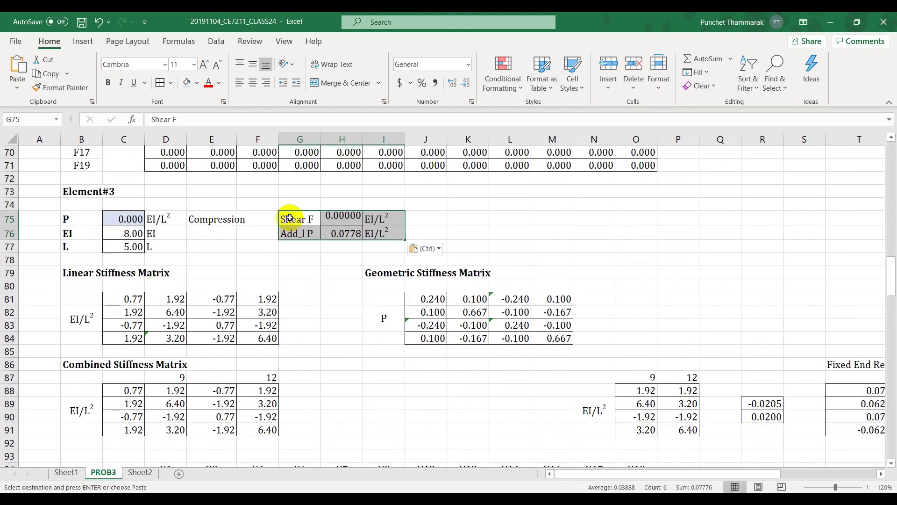
pyautogui.click(353, 219)
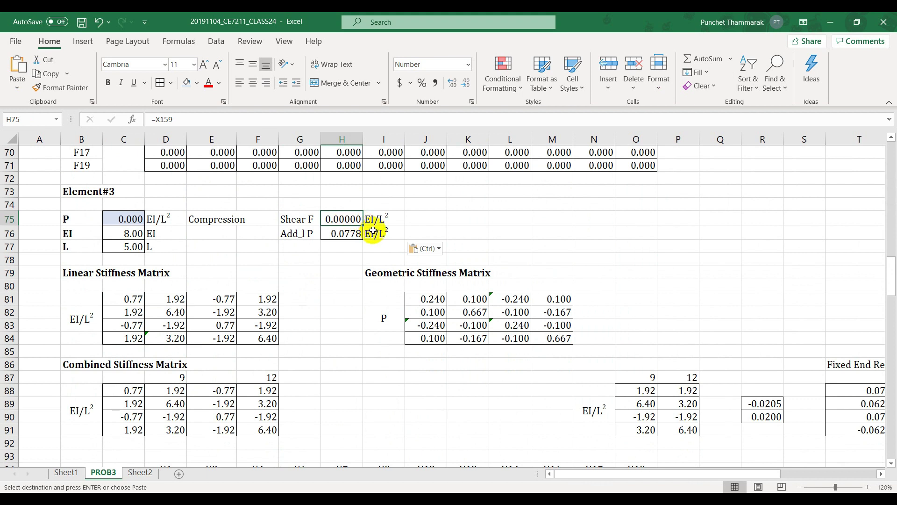
pyautogui.press('Delete')
pyautogui.press('Down')
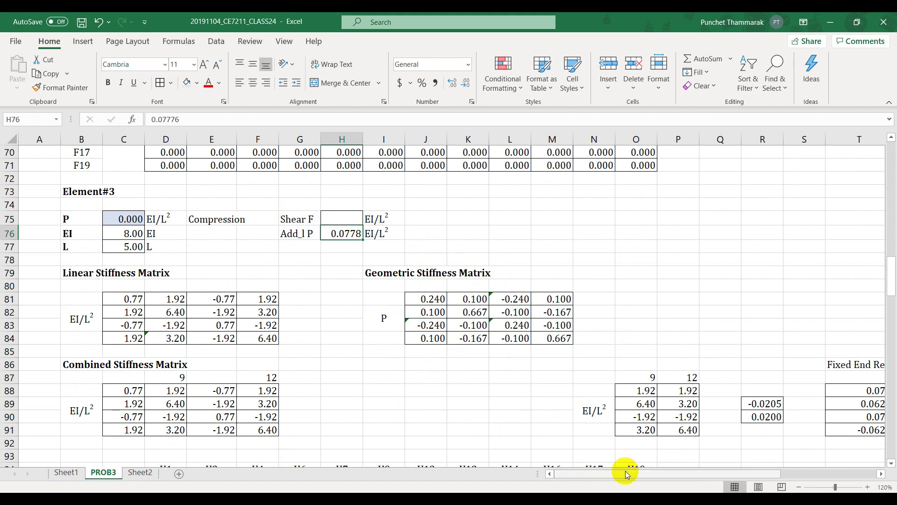
pyautogui.scroll(5, 626, 471)
pyautogui.scroll(-3, 625, 471)
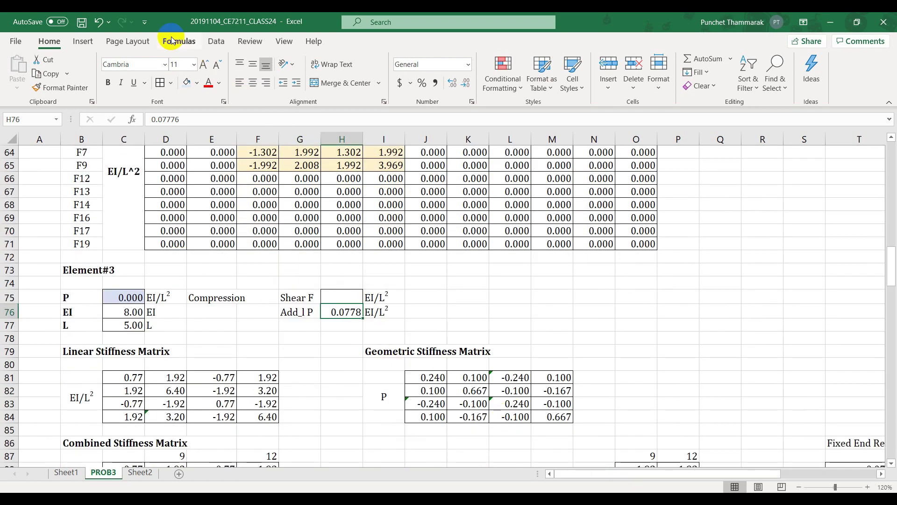
pyautogui.click(99, 21)
pyautogui.hotkey('ctrl', 'z')
# Paste the copied Shear F and Add_l P block beside Element#4's properties, starting at G110
pyautogui.scroll(-5, 241, 202)
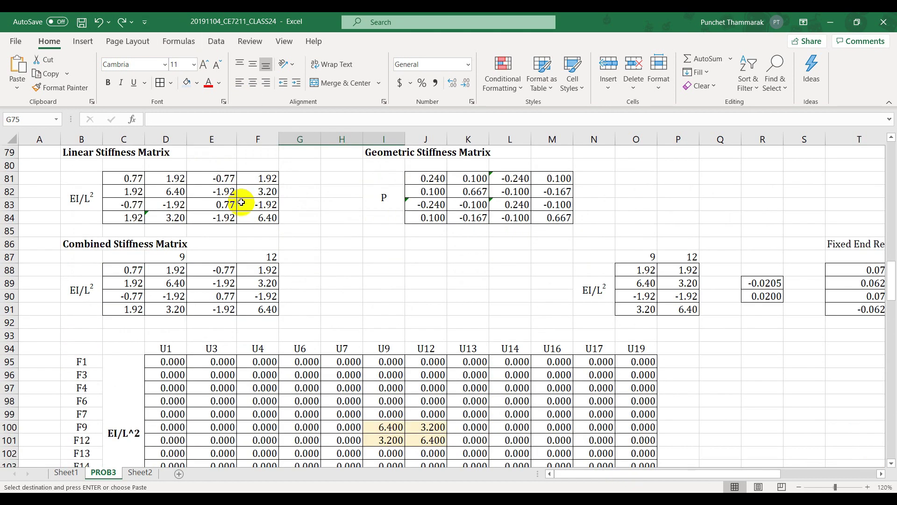
pyautogui.scroll(-8, 241, 202)
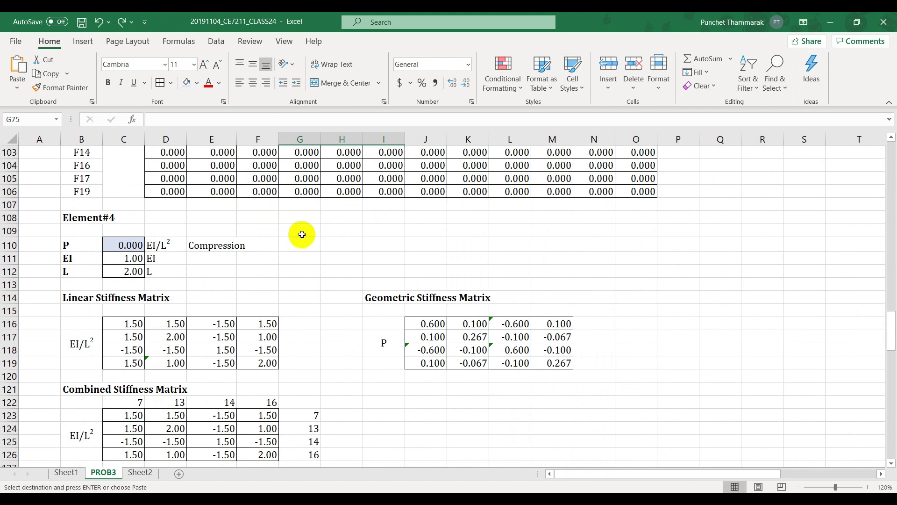
pyautogui.click(302, 235)
pyautogui.click(302, 242)
pyautogui.write('Shear F\t0.00000\tEI/L2 Add_l P\t0.0778\tEI/L2')
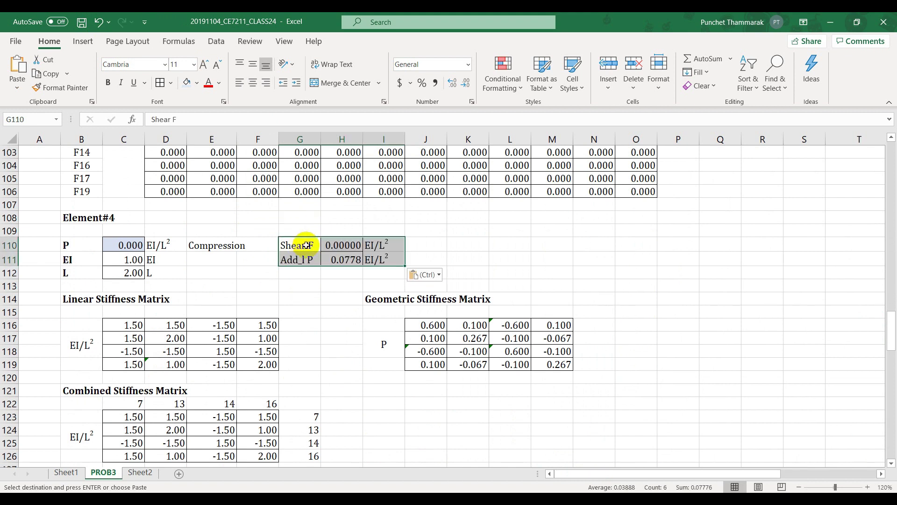
# Replace Element#4's Shear F value in H110 with the formula =W90, linking it to Element#3's other end shear
pyautogui.click(353, 245)
pyautogui.press('Delete')
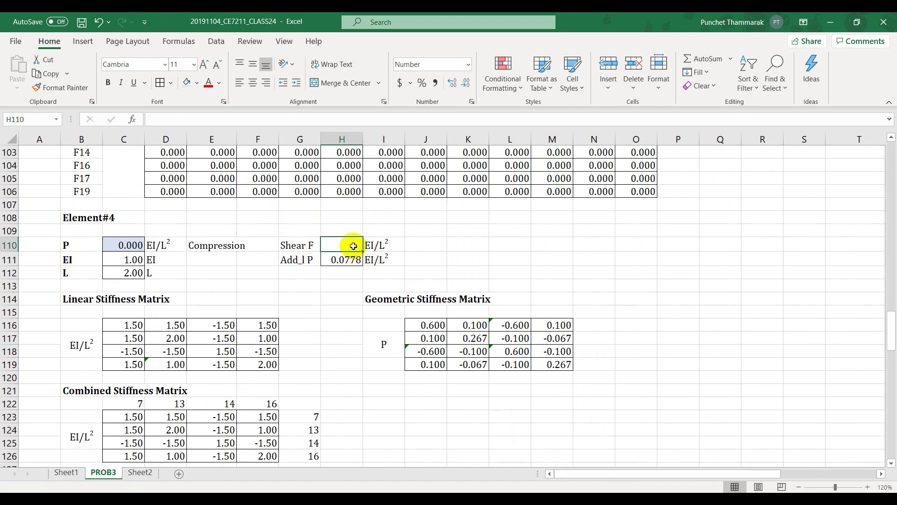
pyautogui.scroll(10, 558, 294)
pyautogui.scroll(-7, 559, 294)
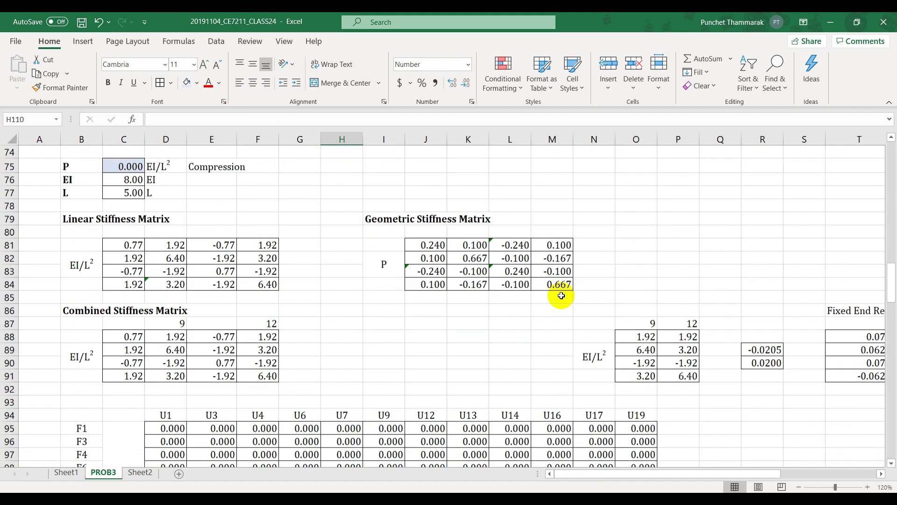
pyautogui.scroll(-1, 431, 367)
pyautogui.write('=')
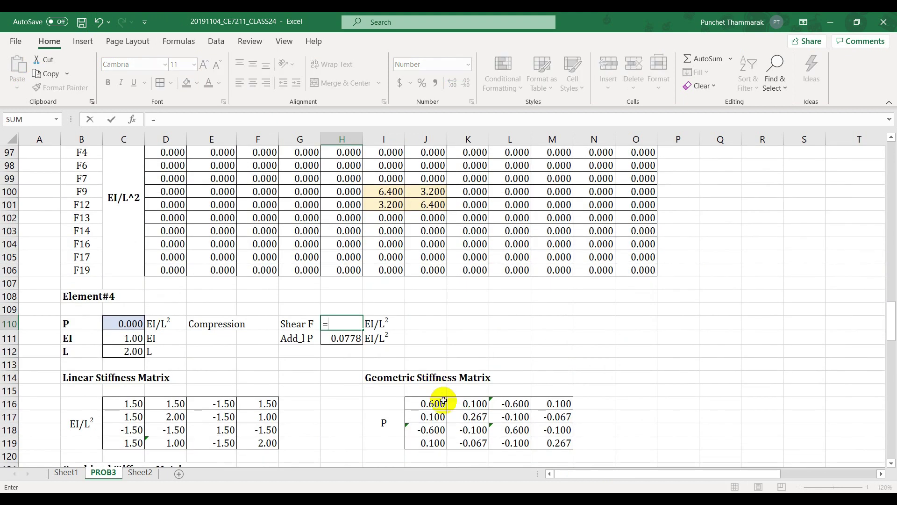
pyautogui.scroll(7, 457, 384)
pyautogui.moveTo(565, 473); pyautogui.dragTo(661, 473)
pyautogui.click(683, 335)
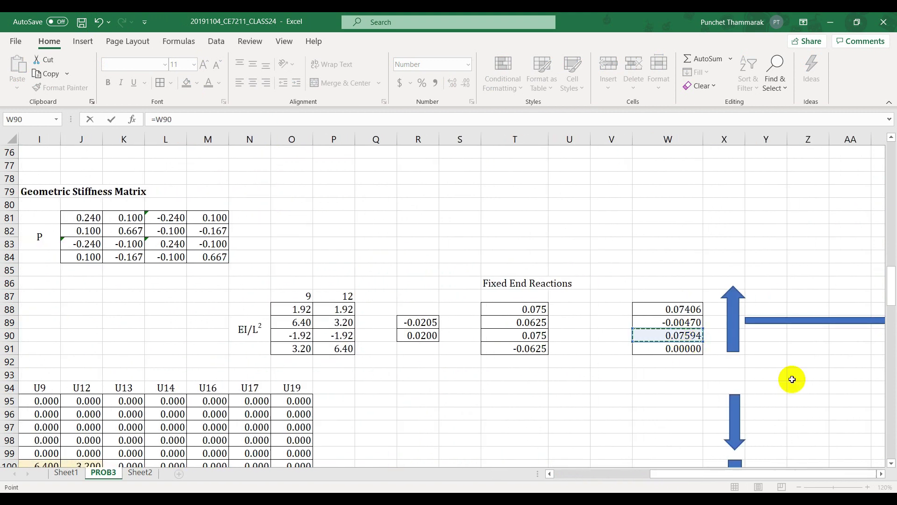
pyautogui.press('Return')
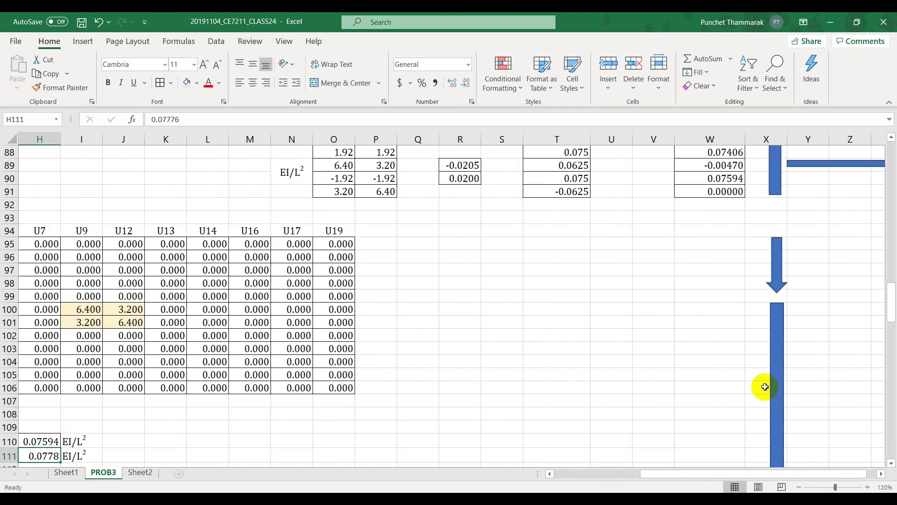
# Set Element#4's Add_l P value in H111 to 0.0759
pyautogui.moveTo(677, 480); pyautogui.dragTo(583, 472)
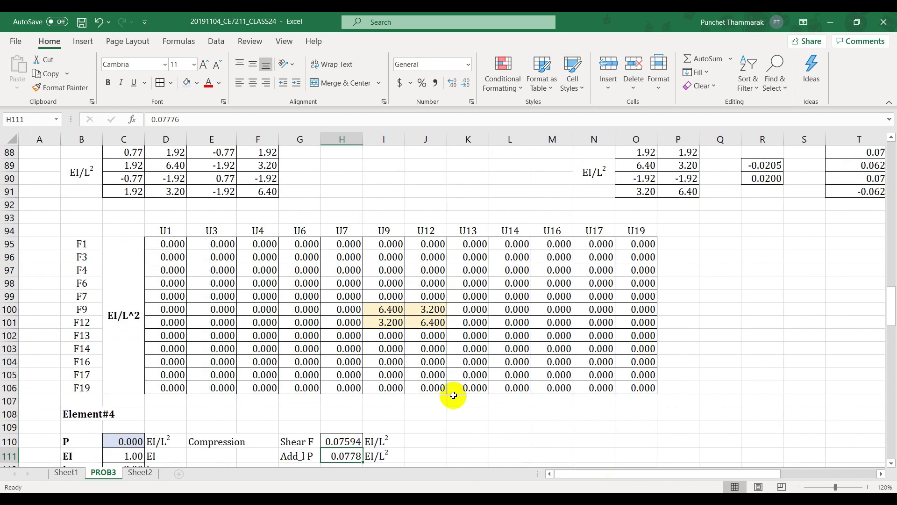
pyautogui.scroll(-3, 451, 391)
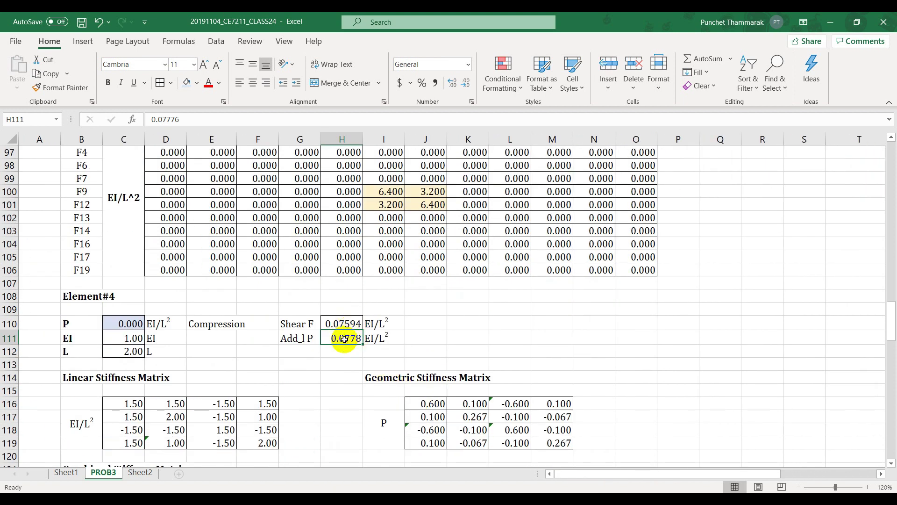
pyautogui.write('.0')
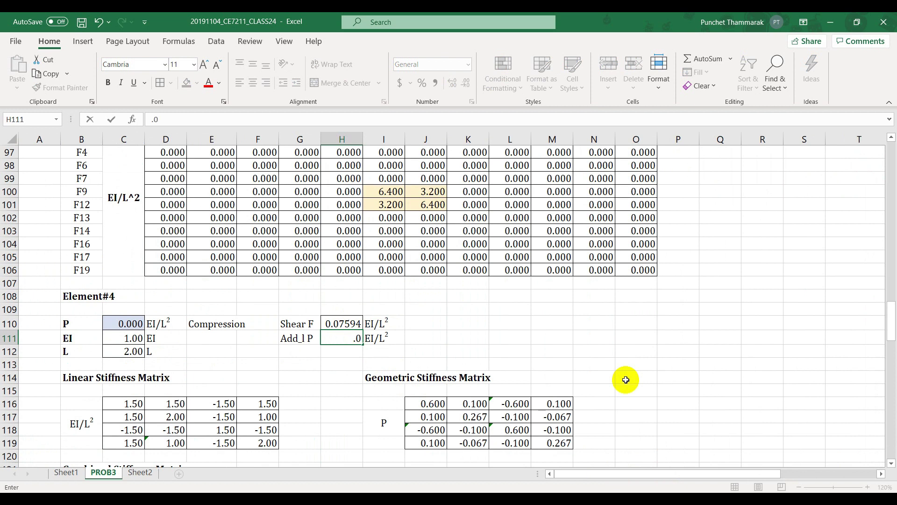
pyautogui.write('759')
pyautogui.press('Return')
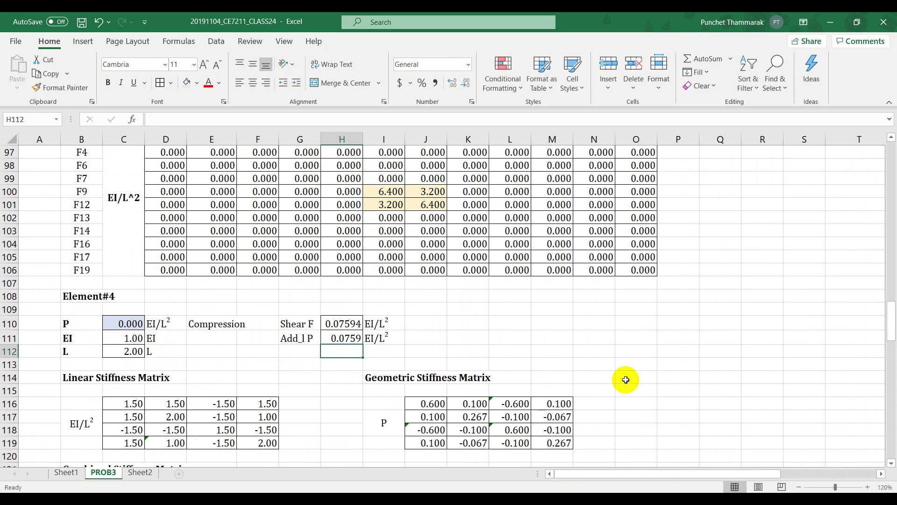
# Replace Element#4's axial load P in C110 with the formula =H111
pyautogui.click(129, 322)
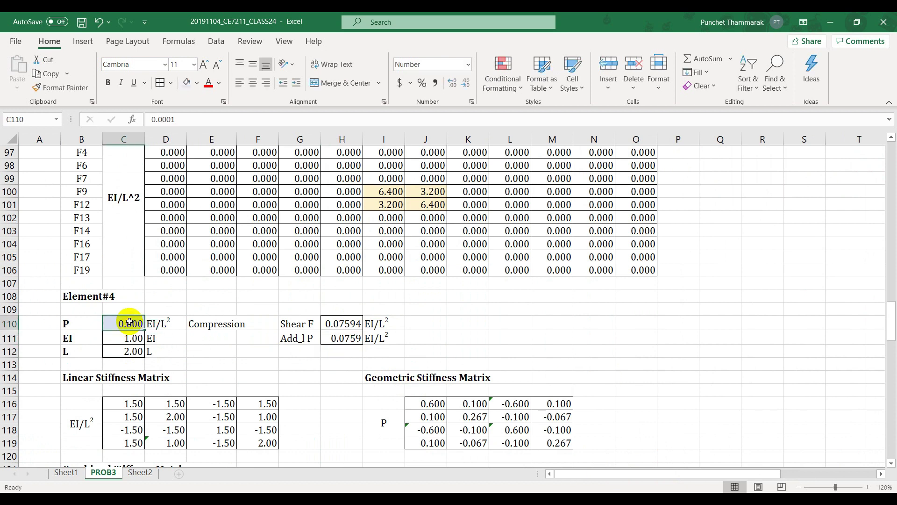
pyautogui.write('=')
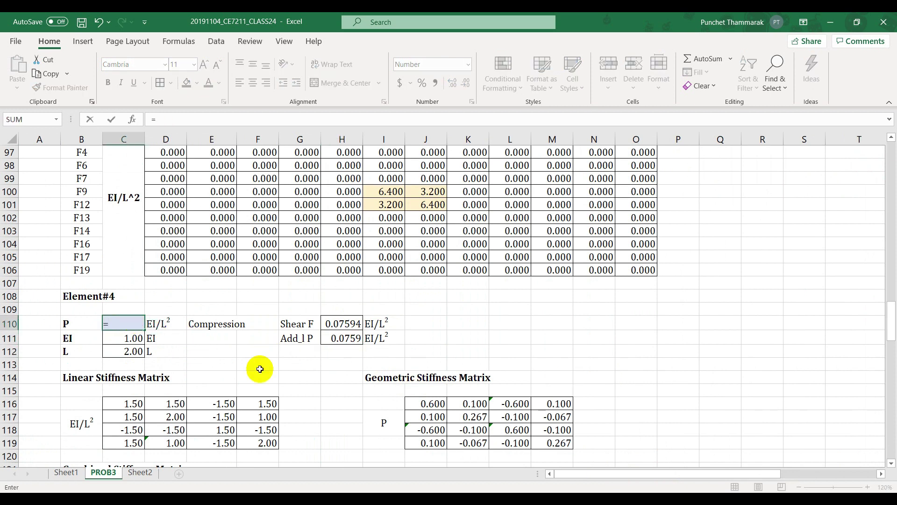
pyautogui.click(344, 337)
pyautogui.press('Return')
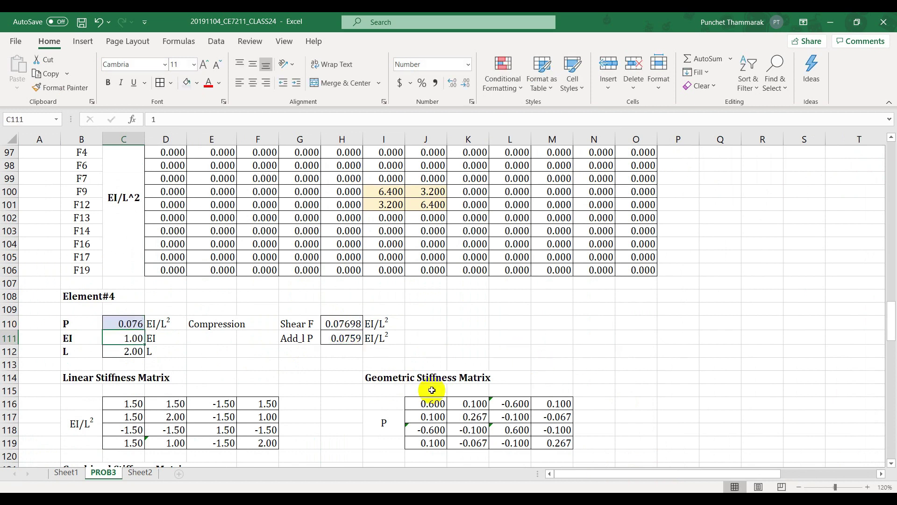
# Draw a down block arrow about 2.99 cm tall and 0.38 cm wide above the 3EI column on Sheet1, and delete it
pyautogui.click(66, 472)
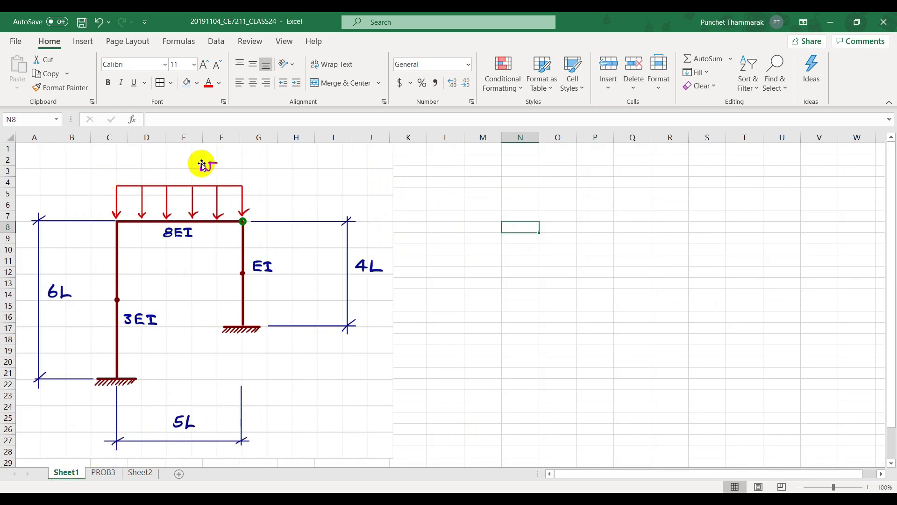
pyautogui.click(81, 41)
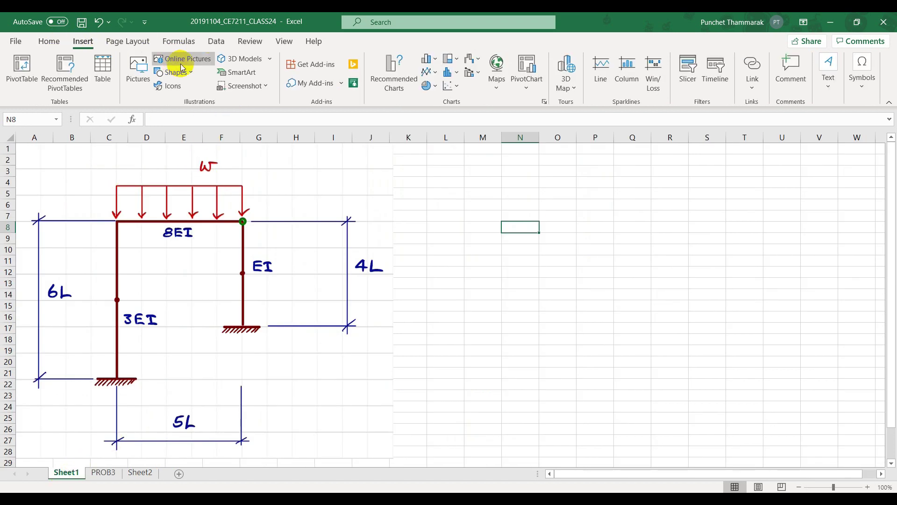
pyautogui.click(187, 73)
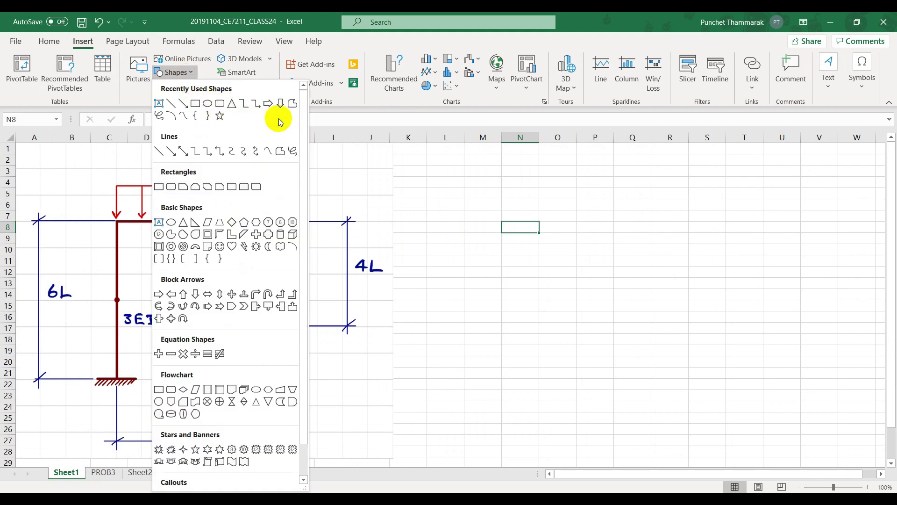
pyautogui.click(262, 116)
pyautogui.moveTo(114, 152); pyautogui.dragTo(117, 220)
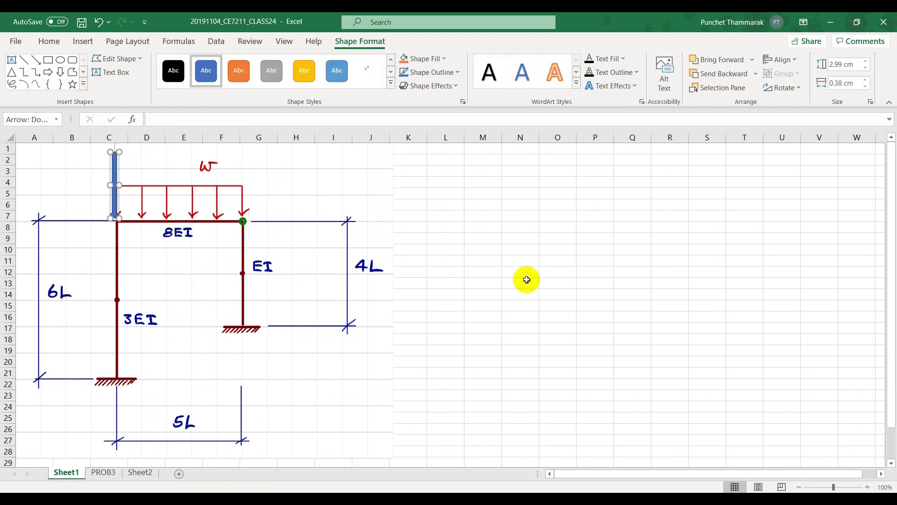
pyautogui.click(579, 284)
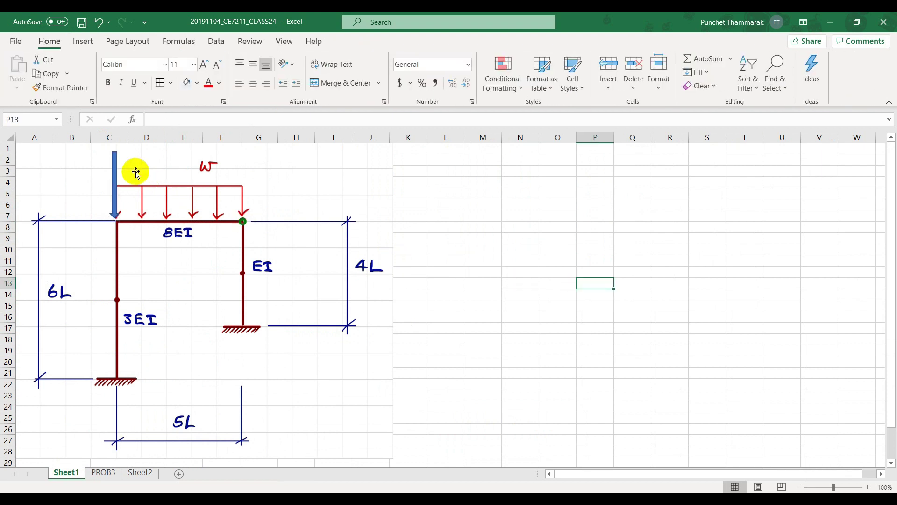
pyautogui.click(112, 158)
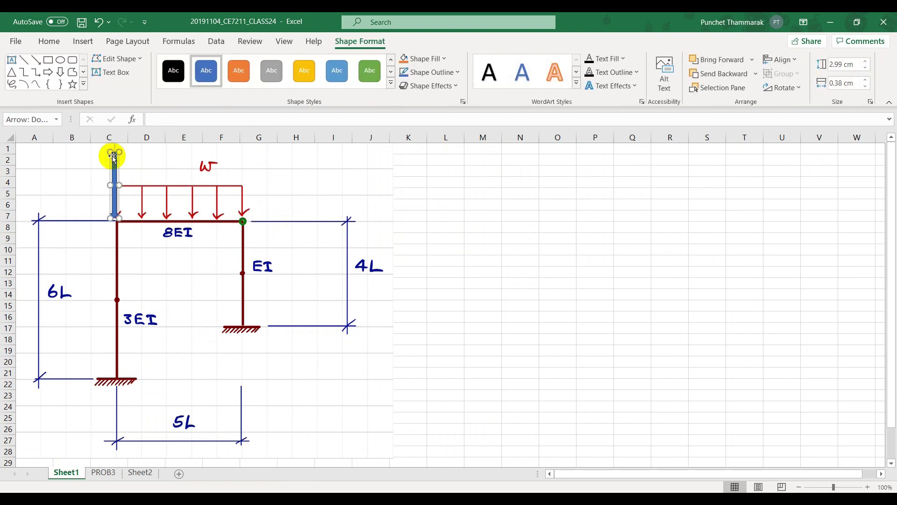
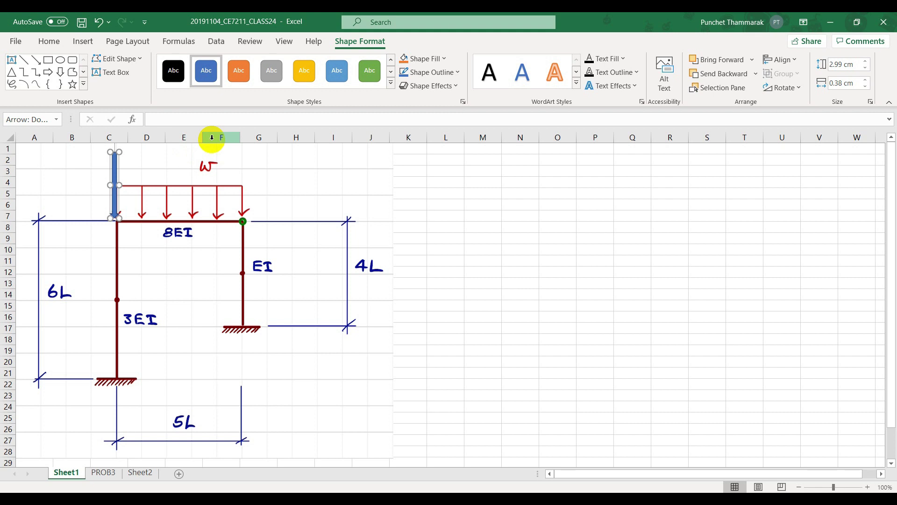
pyautogui.press('Delete')
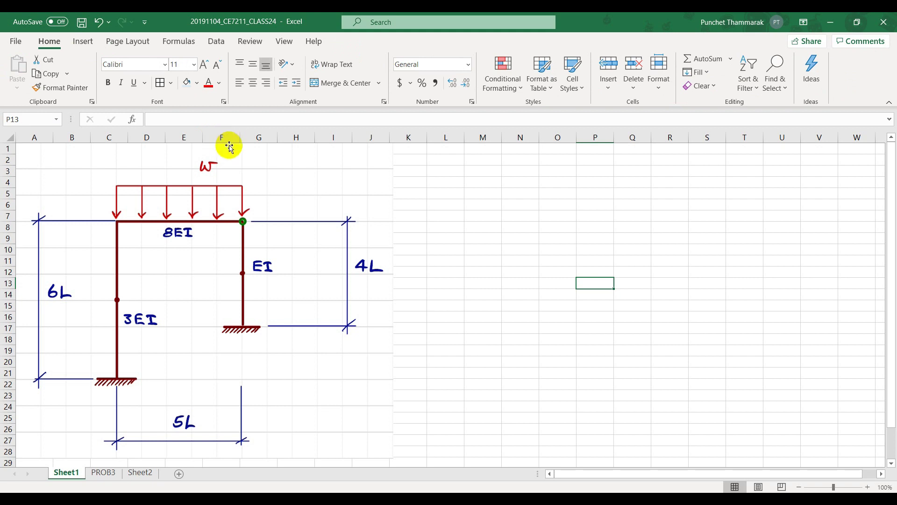
# Review Element#4's axial load formula and stiffness entries and Element#5's axial load on the PROB3 sheet
pyautogui.click(99, 474)
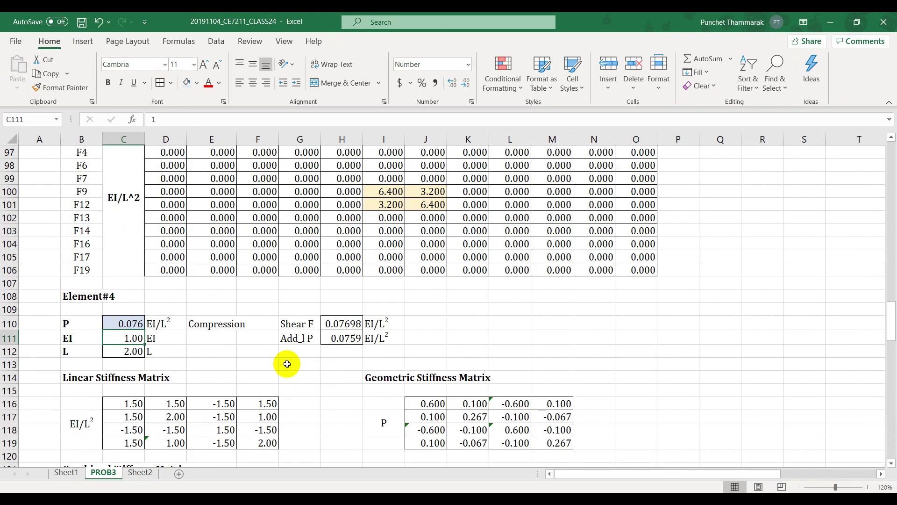
pyautogui.click(132, 323)
pyautogui.scroll(-8, 256, 338)
pyautogui.scroll(-3, 243, 327)
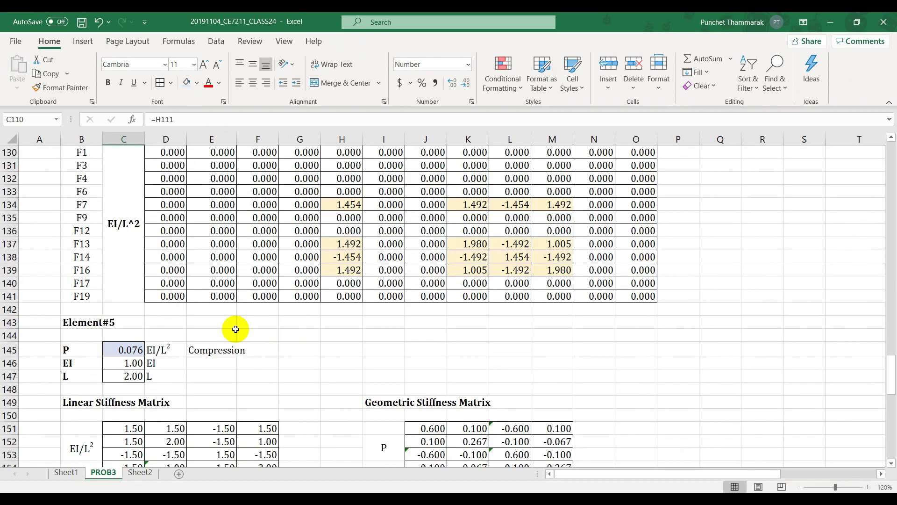
pyautogui.scroll(-5, 266, 304)
pyautogui.scroll(20, 344, 281)
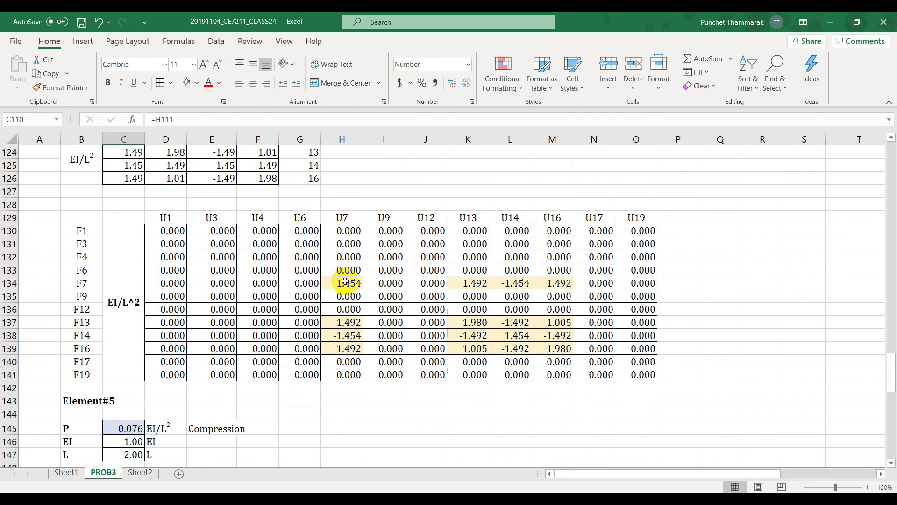
pyautogui.scroll(20, 345, 280)
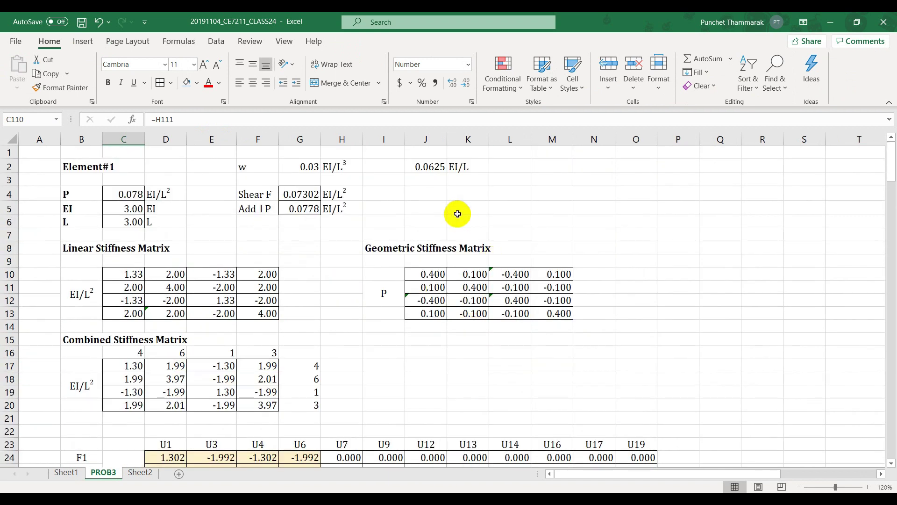
# Shade the distributed load w cells F2:H2 with a light blue fill
pyautogui.moveTo(250, 164); pyautogui.dragTo(353, 171)
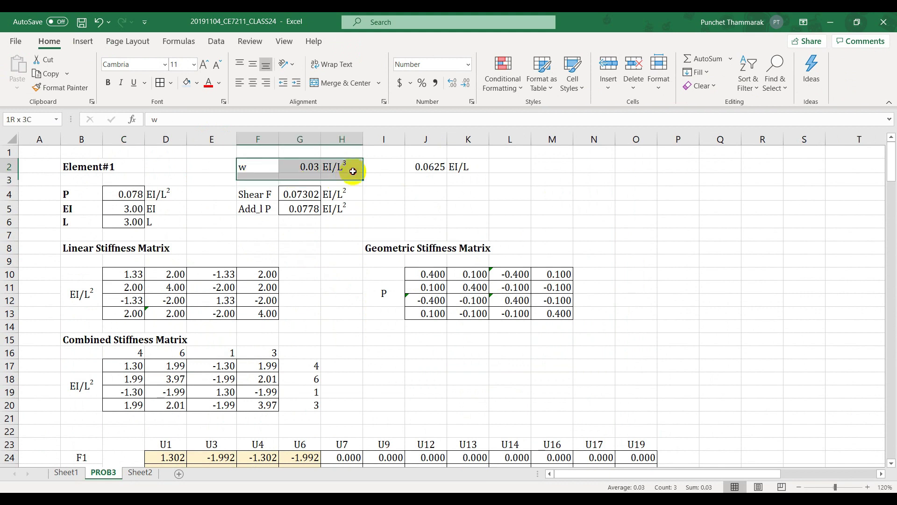
pyautogui.click(188, 82)
pyautogui.click(414, 181)
pyautogui.click(439, 208)
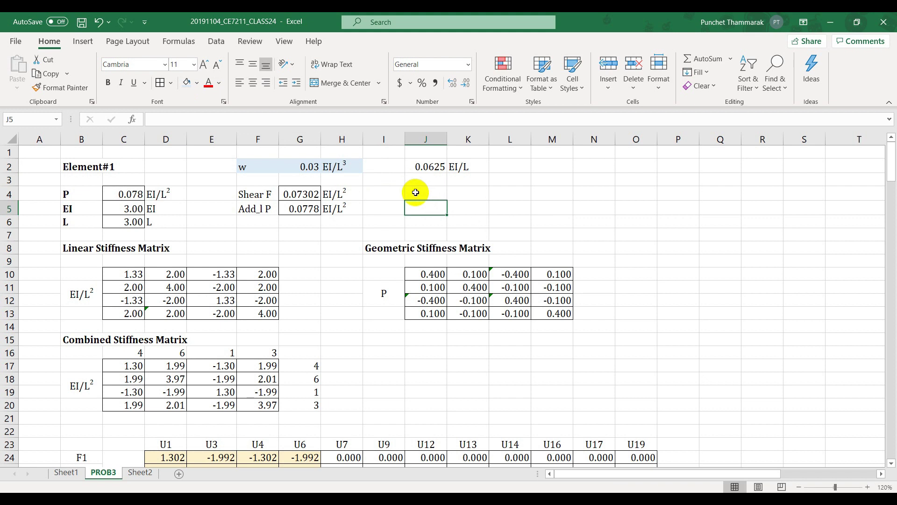
pyautogui.click(300, 193)
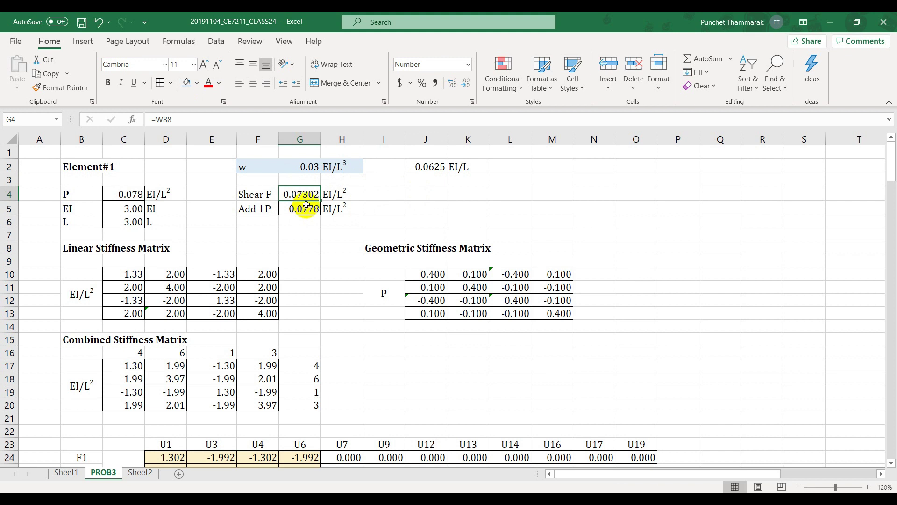
# Check the formulas behind Element#4's Shear F in H110 and its axial load P in C110
pyautogui.scroll(-20, 308, 220)
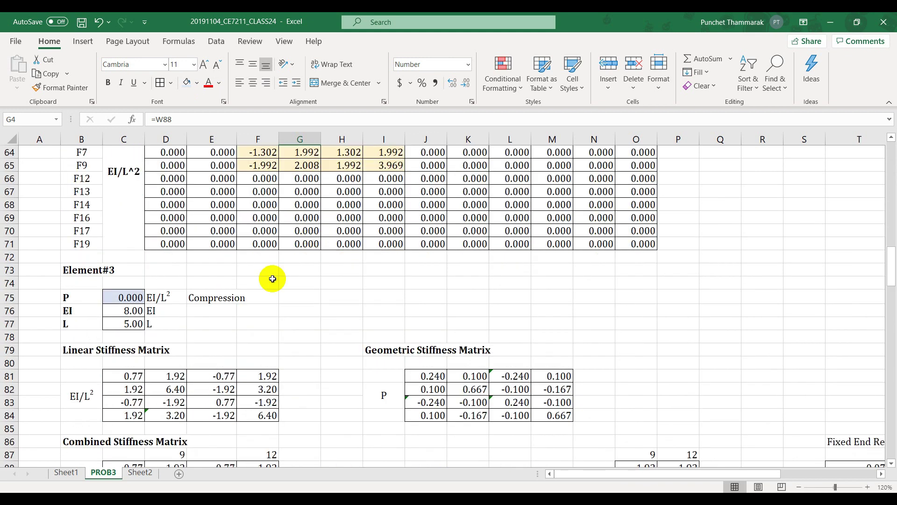
pyautogui.scroll(-8, 272, 279)
pyautogui.scroll(8, 263, 286)
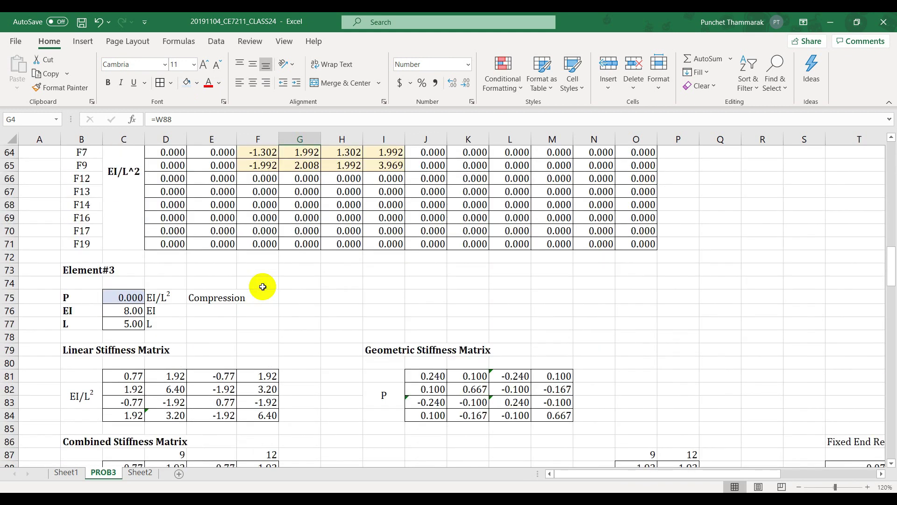
pyautogui.scroll(-13, 263, 287)
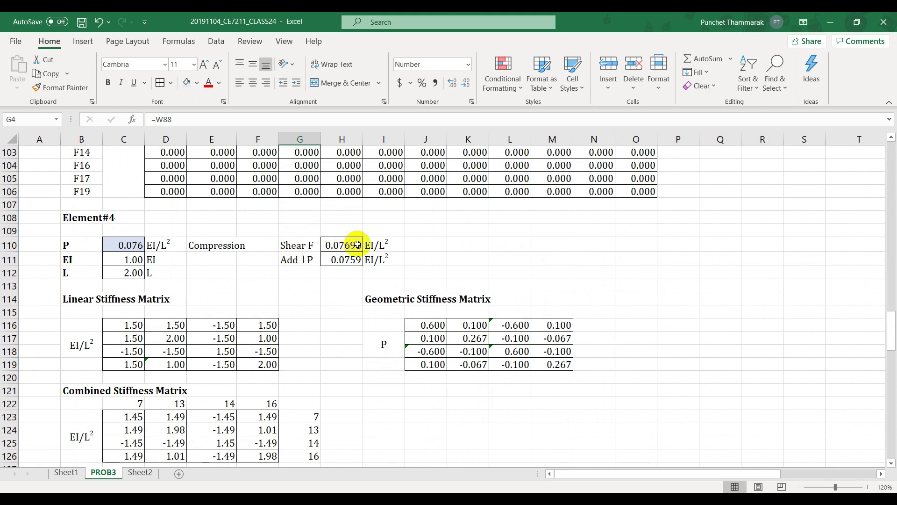
pyautogui.click(357, 244)
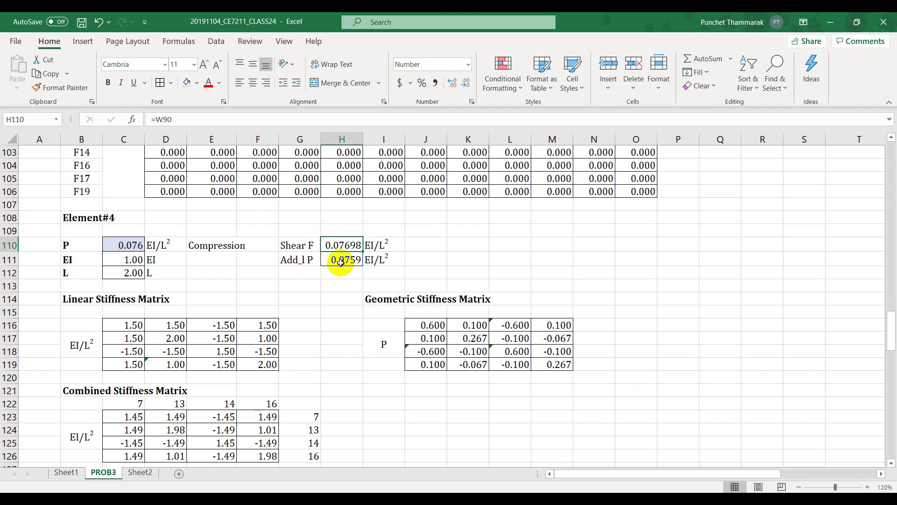
pyautogui.click(134, 243)
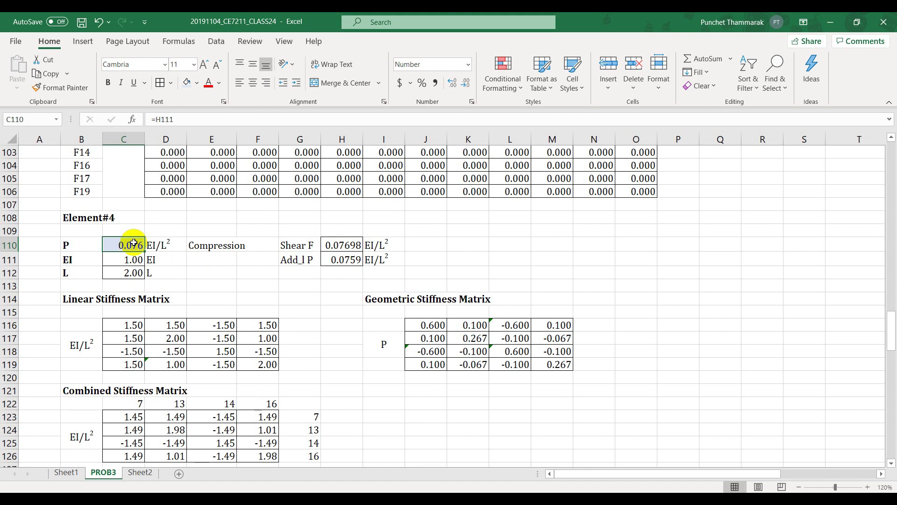
pyautogui.click(345, 243)
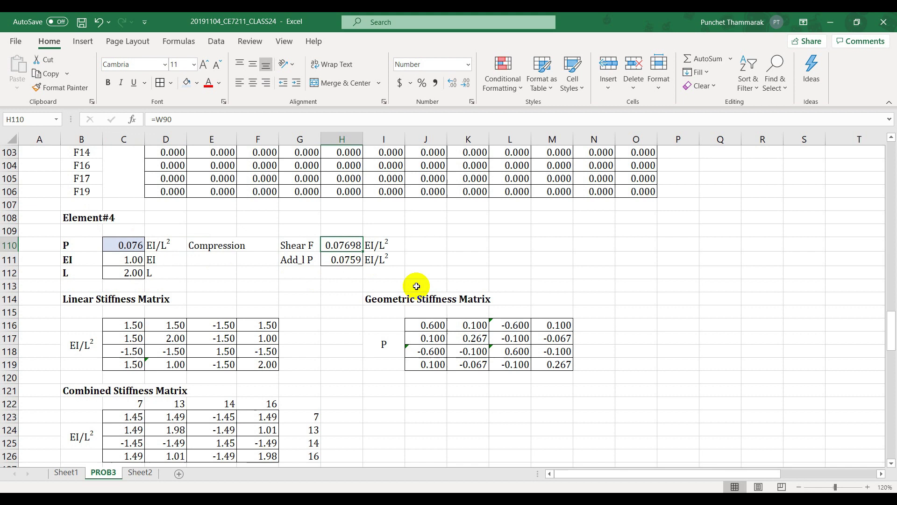
# Try 0.073 as Element#1's Add_l P value in G5
pyautogui.scroll(20, 417, 286)
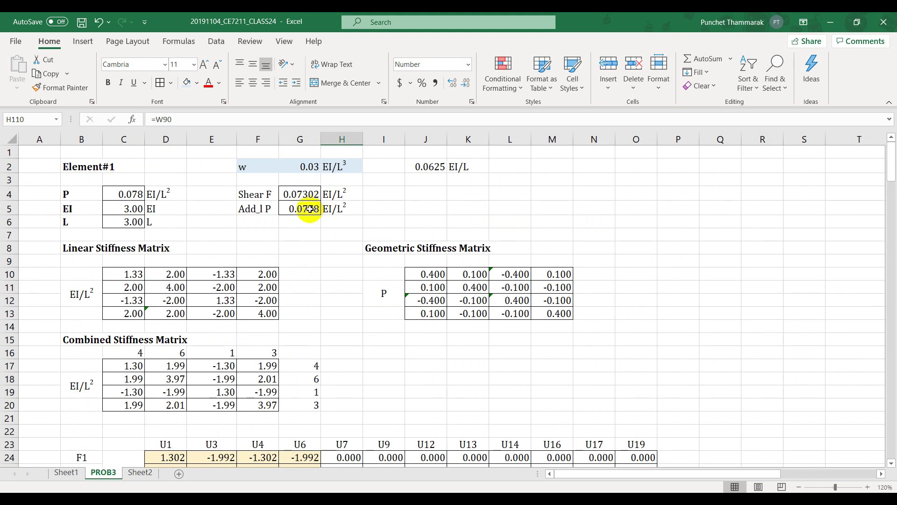
pyautogui.click(310, 210)
pyautogui.write('.')
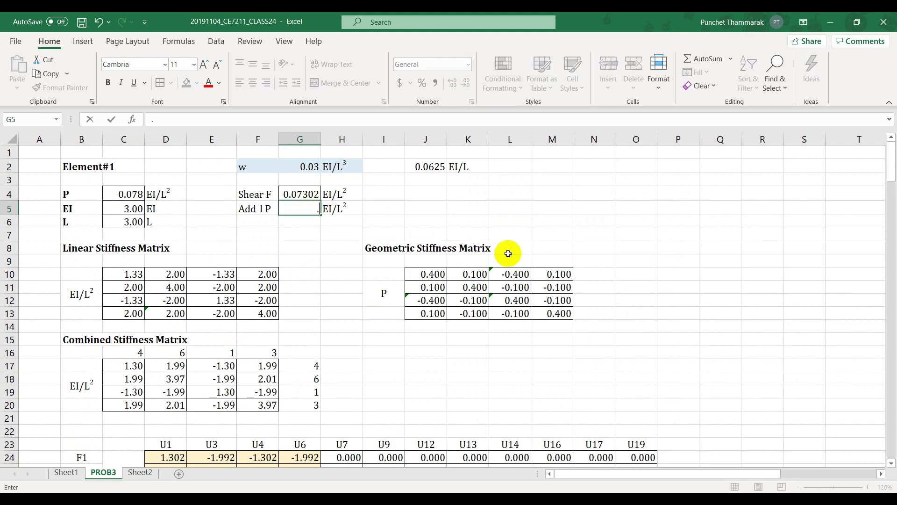
pyautogui.write('073')
pyautogui.press('Return')
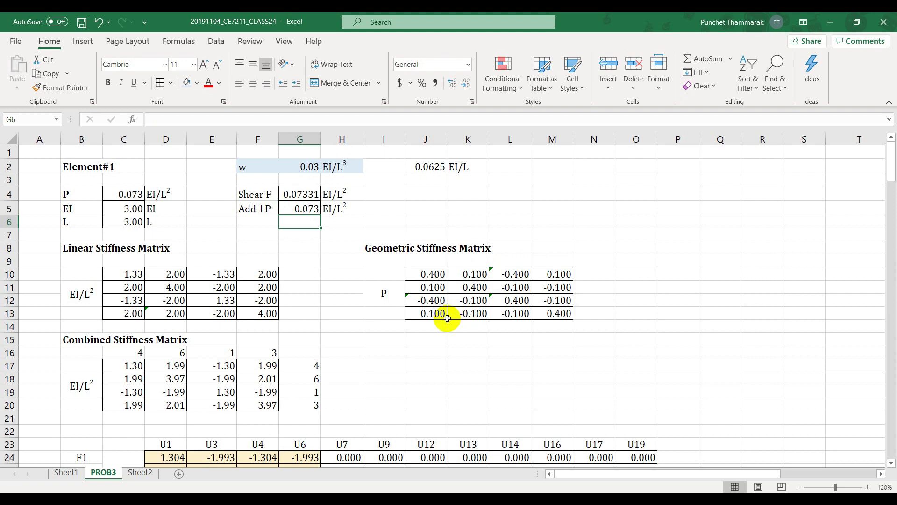
# Compare Element#4's Shear F in H110 with its Add_l P in H111
pyautogui.scroll(-12, 442, 319)
pyautogui.scroll(-20, 441, 319)
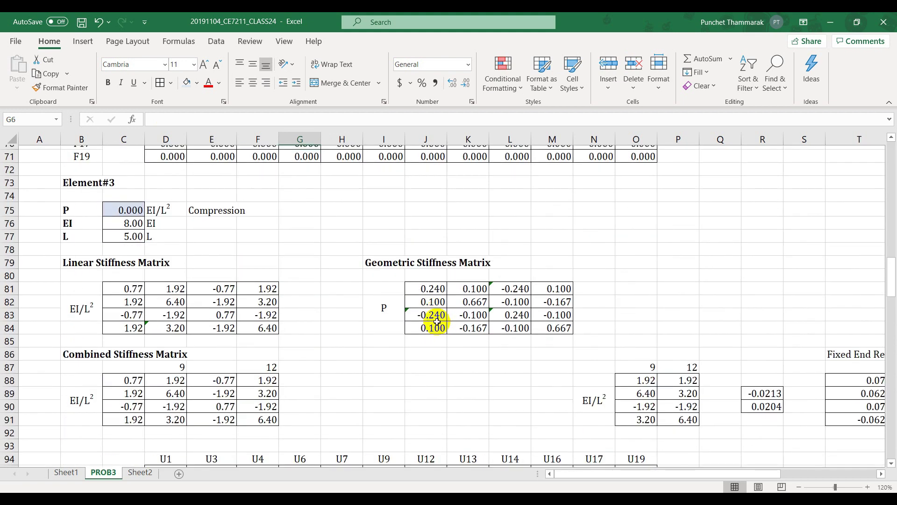
pyautogui.scroll(-1, 427, 320)
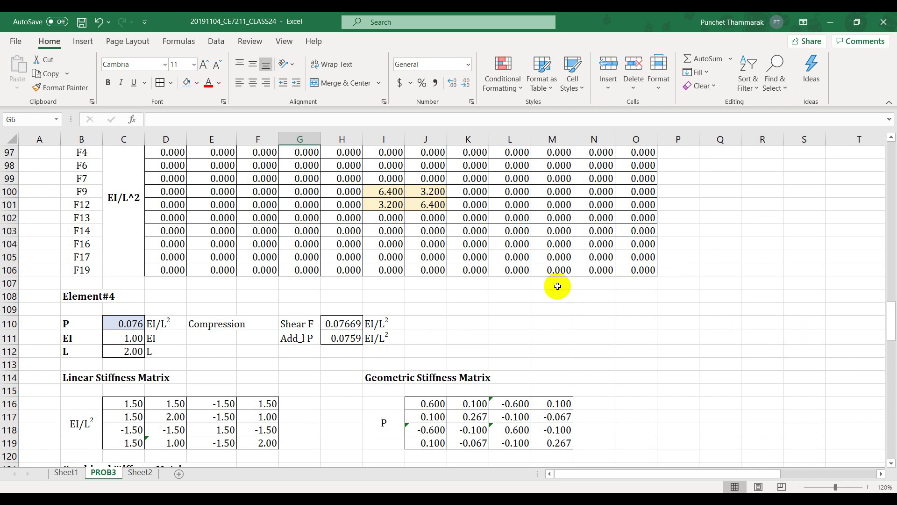
pyautogui.click(352, 323)
pyautogui.click(350, 339)
pyautogui.click(352, 323)
pyautogui.click(353, 337)
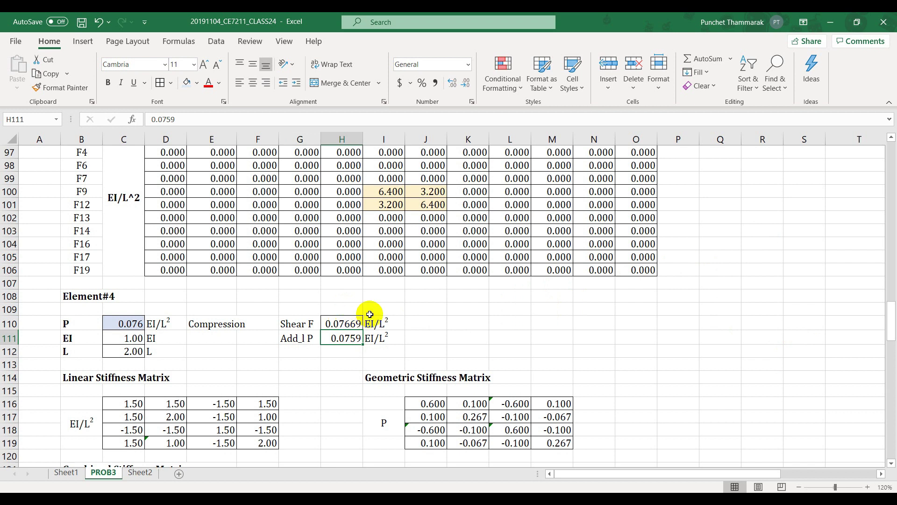
# Undo the last change to Element#1's Add_l P in G5
pyautogui.scroll(20, 407, 324)
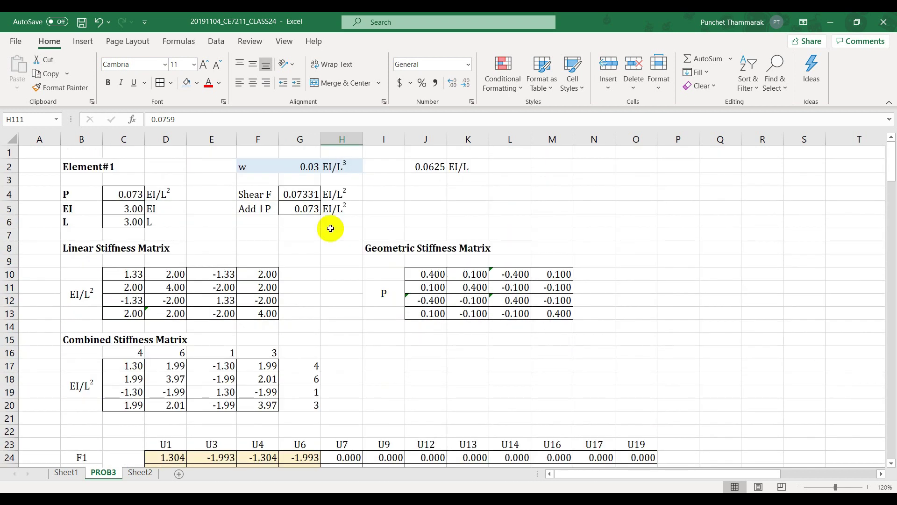
pyautogui.click(100, 22)
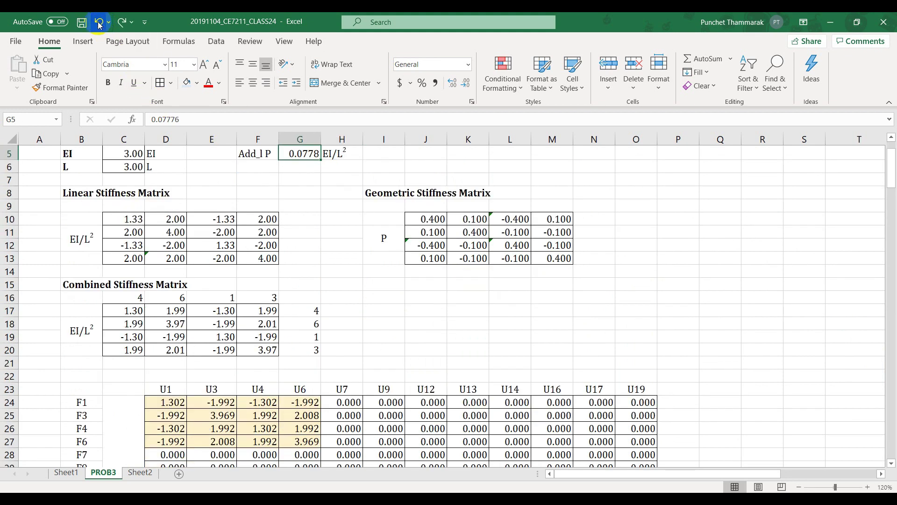
pyautogui.scroll(2, 341, 214)
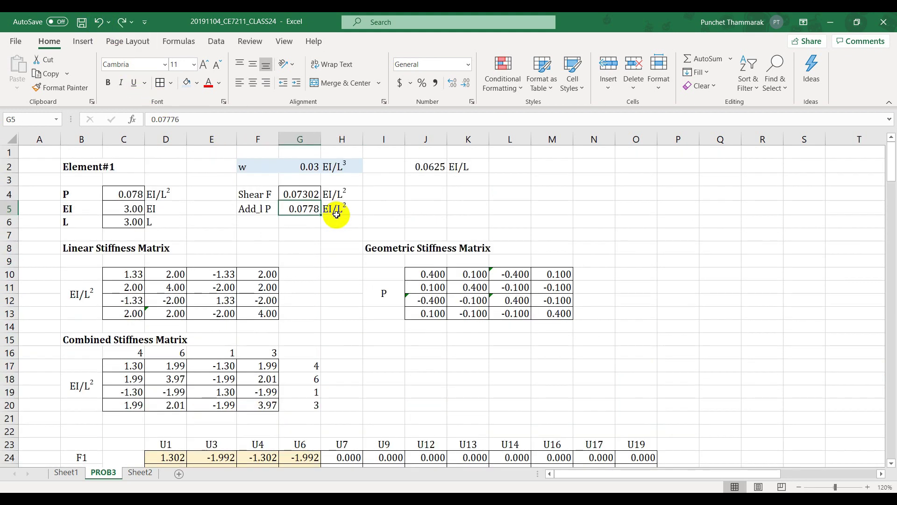
# Note the value 0.073 in I5 beside Element#1's Add_l P
pyautogui.click(375, 188)
pyautogui.click(387, 207)
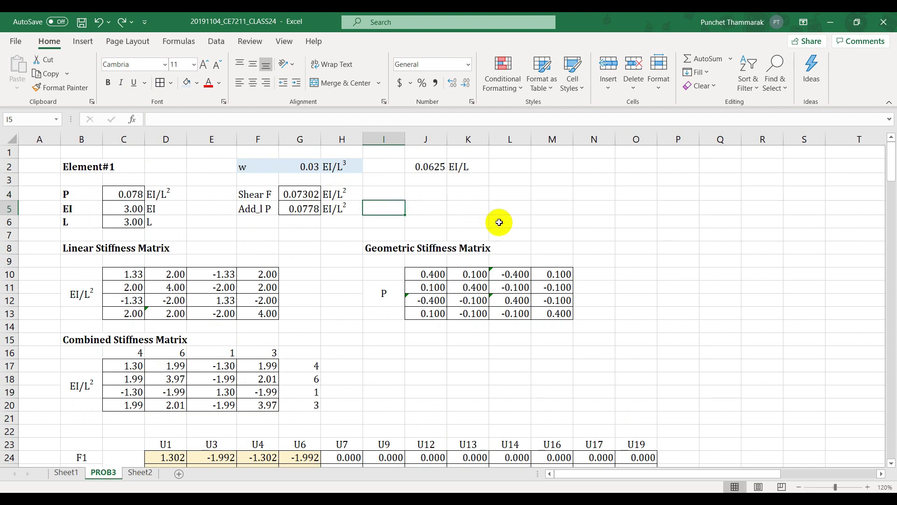
pyautogui.write('.')
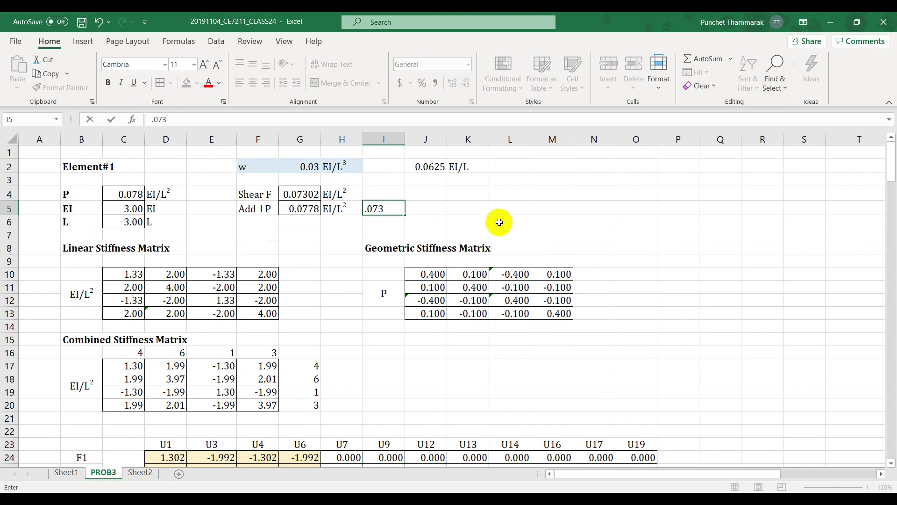
pyautogui.write('073')
pyautogui.press('Return')
# Enter 0.0759 in J111 beside Element#4's Add_l P
pyautogui.scroll(-12, 486, 243)
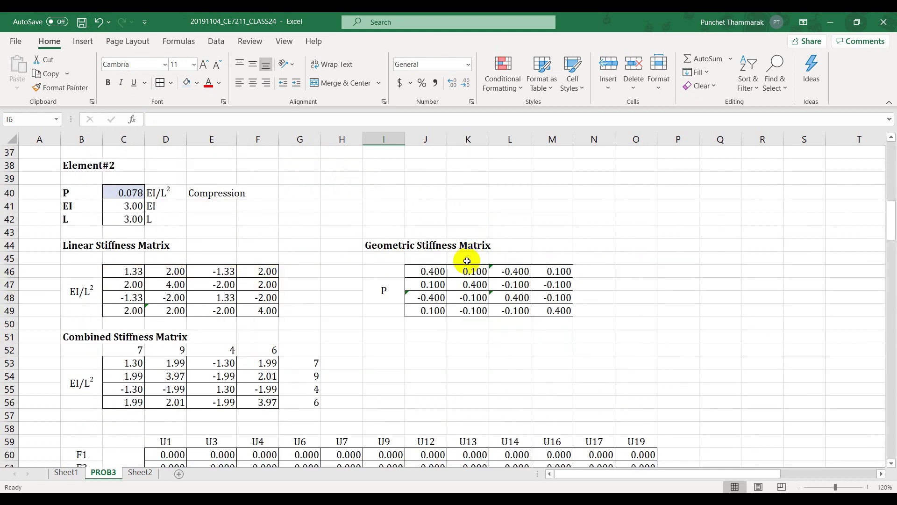
pyautogui.scroll(-20, 467, 261)
pyautogui.scroll(3, 421, 280)
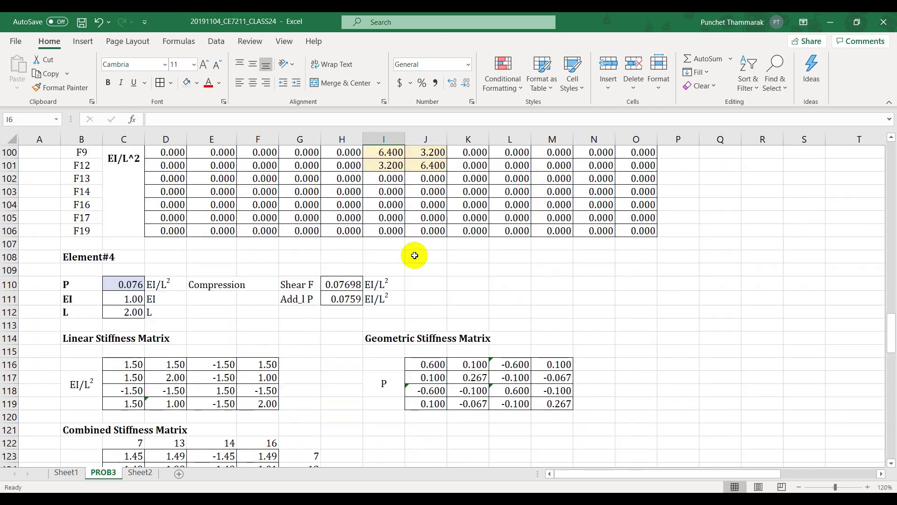
pyautogui.click(418, 295)
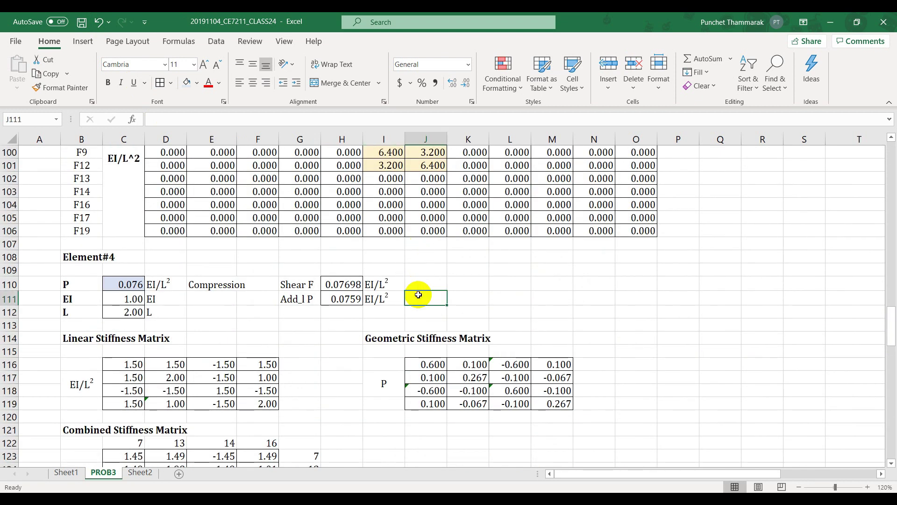
pyautogui.write('.0759')
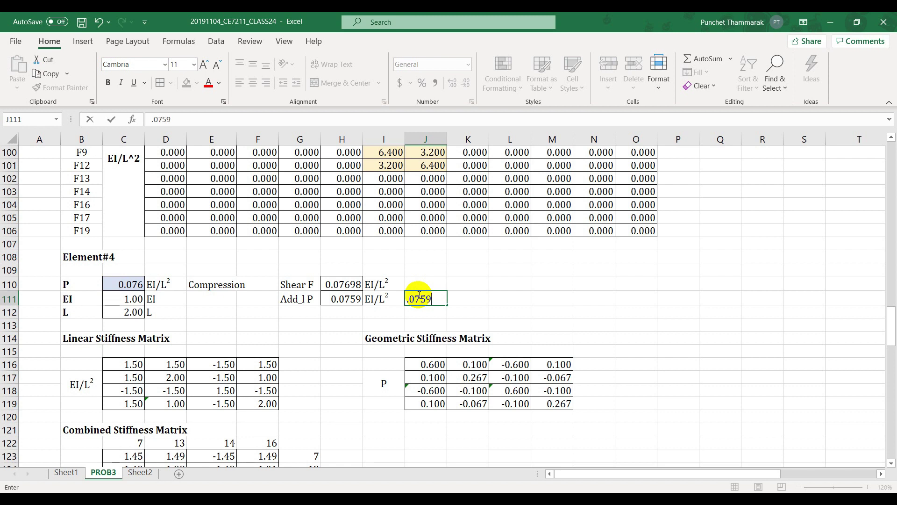
pyautogui.press('Return')
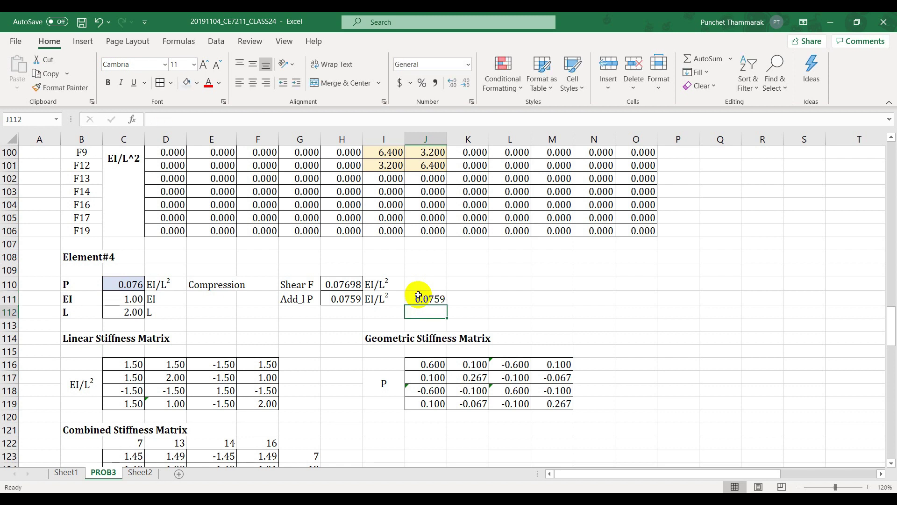
# Change the noted value in J111 beside Element#4's Add_l P to 0.077
pyautogui.click(430, 300)
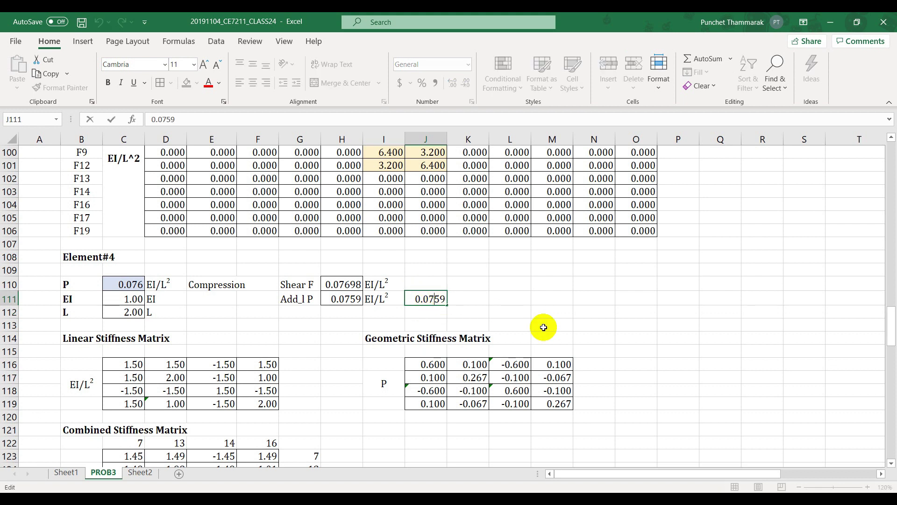
pyautogui.press('BackSpace')
pyautogui.press('BackSpace')
pyautogui.press('Return')
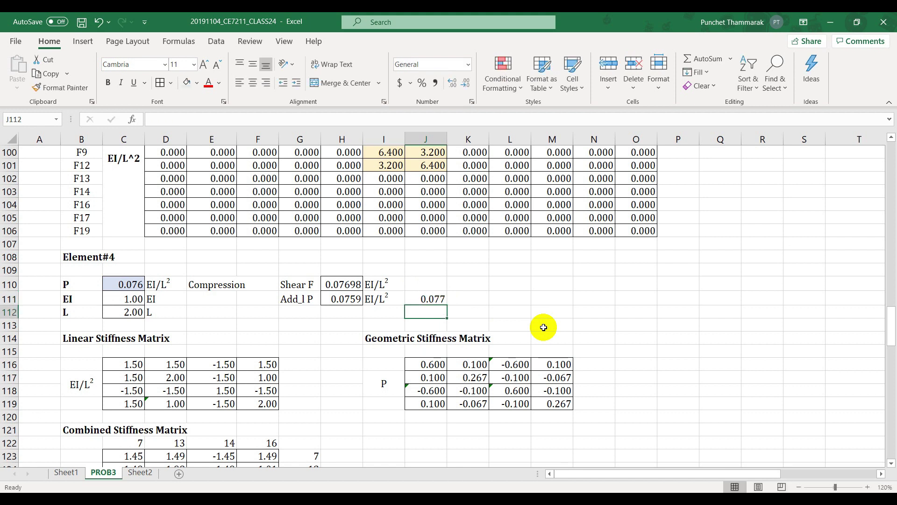
# Set Element#4's Add_l P in H111 to 0.077
pyautogui.click(356, 300)
pyautogui.write('.')
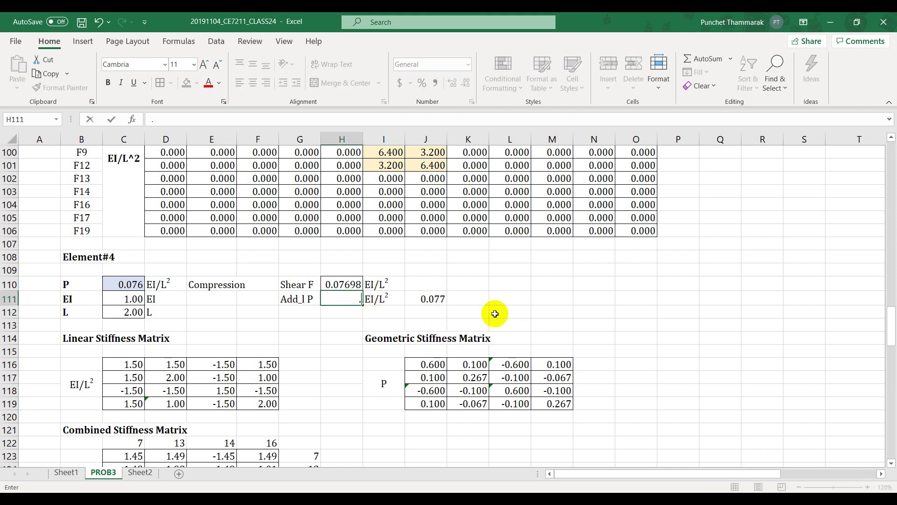
pyautogui.write('077')
pyautogui.press('Return')
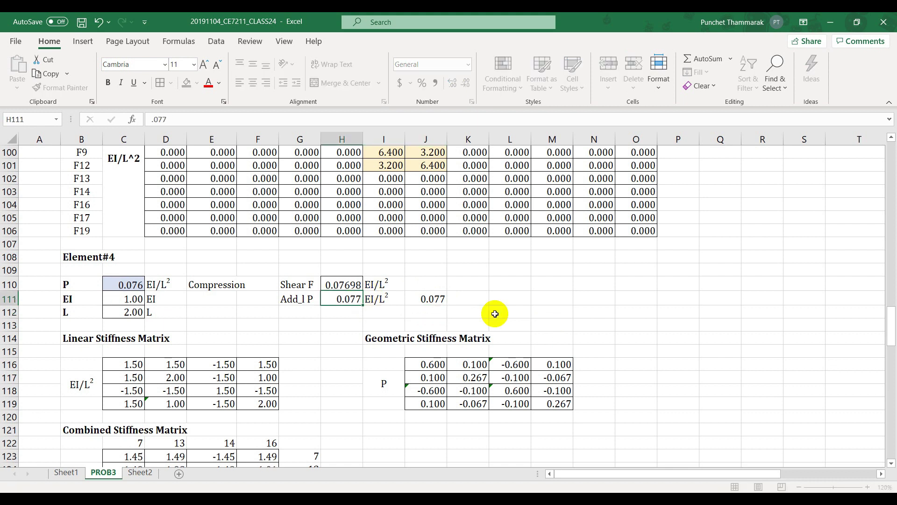
# Set Element#1's Add_l P in G5 to 0.073
pyautogui.scroll(20, 495, 314)
pyautogui.scroll(7, 495, 313)
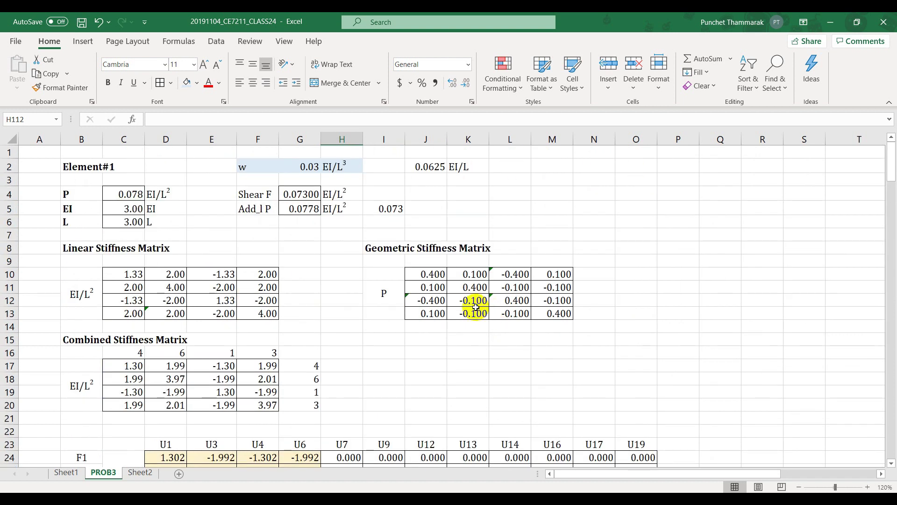
pyautogui.click(304, 208)
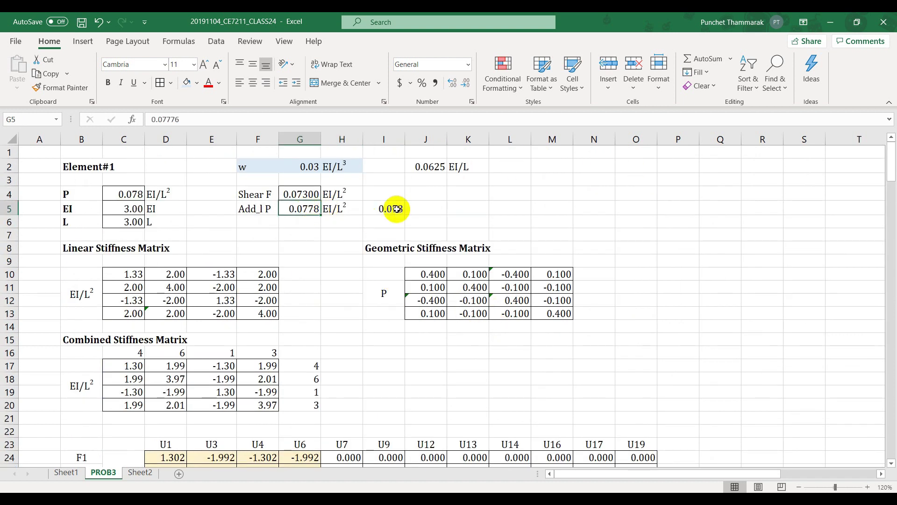
pyautogui.write('.')
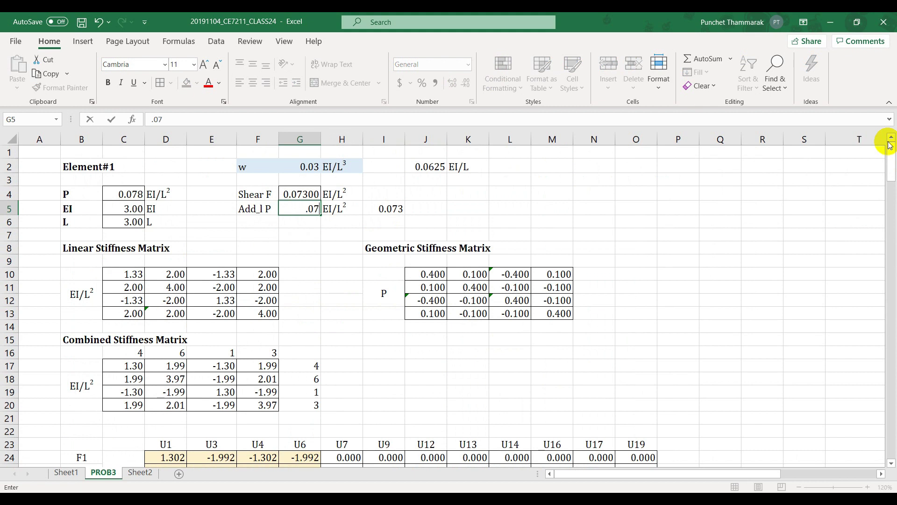
pyautogui.press('Return')
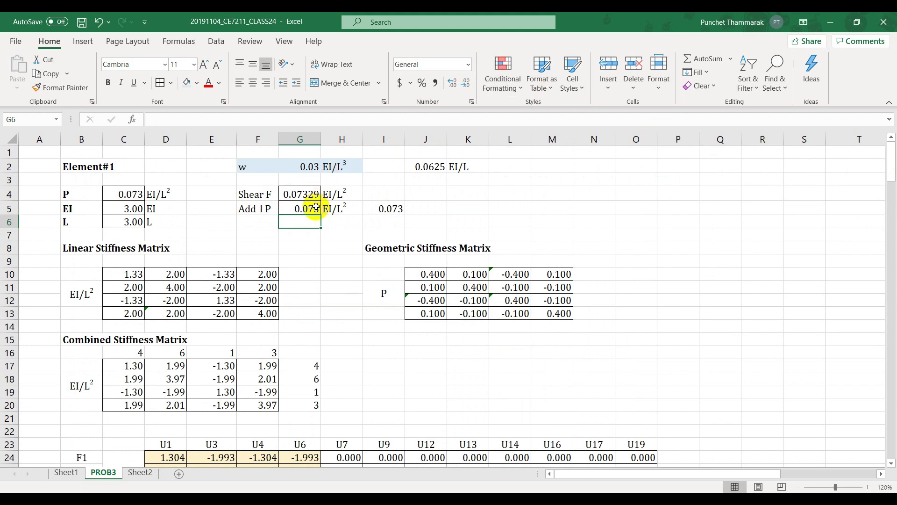
# Change the noted value in I5 beside Element#1's Add_l P to 0.0733
pyautogui.click(382, 206)
pyautogui.doubleClick(398, 208)
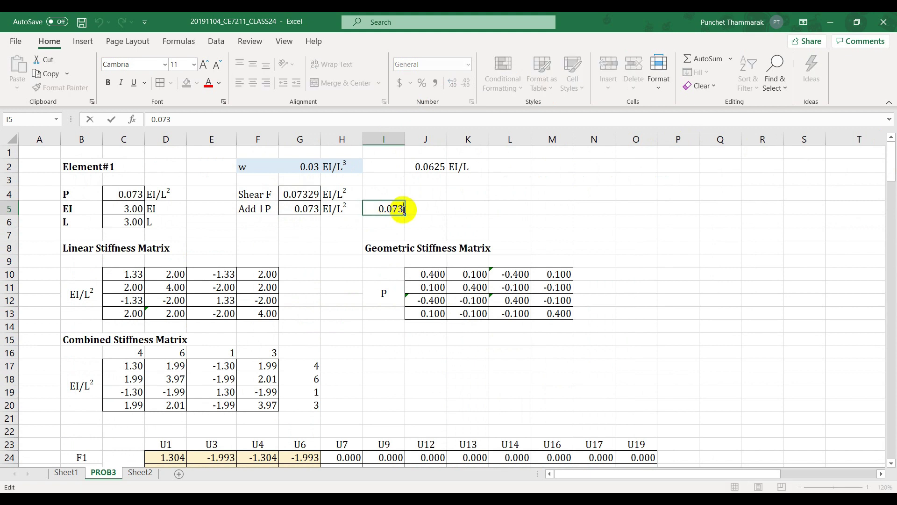
pyautogui.press('Return')
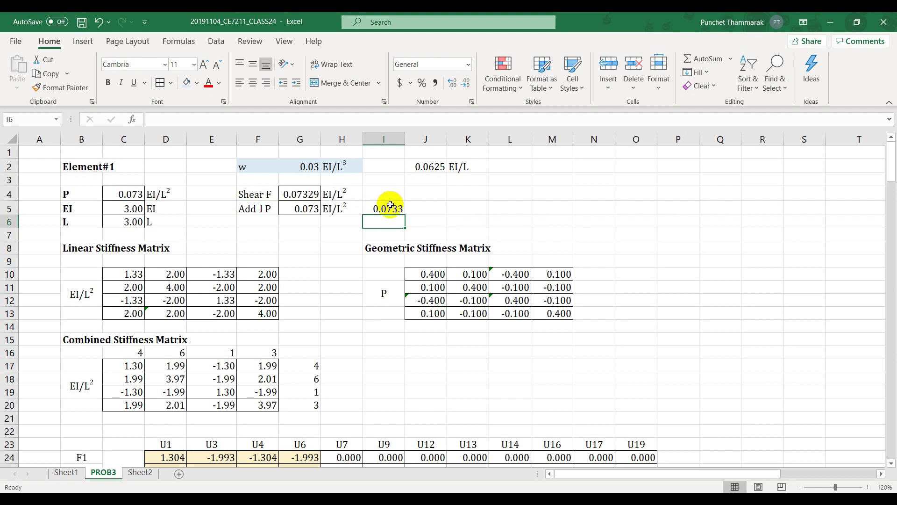
# Change the noted value in J111 beside Element#4's Add_l P to 0.0767
pyautogui.click(381, 209)
pyautogui.click(301, 208)
pyautogui.click(389, 211)
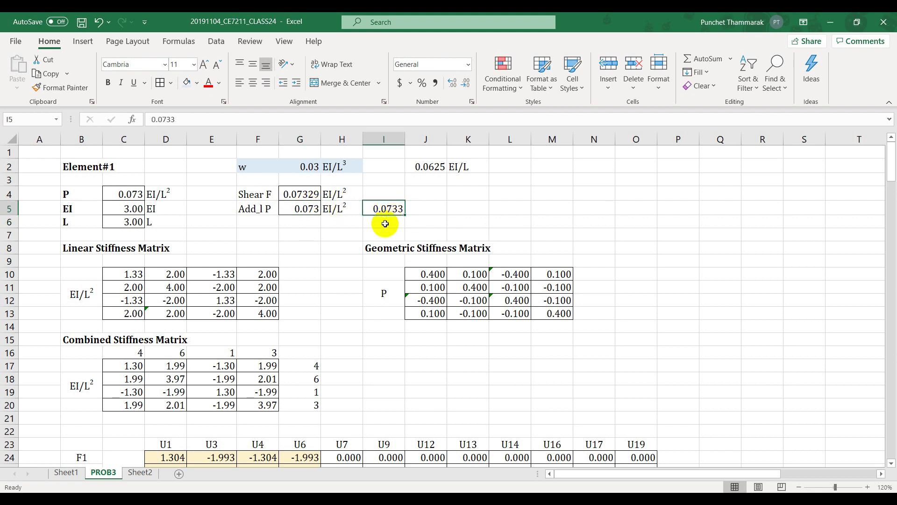
pyautogui.scroll(-20, 460, 276)
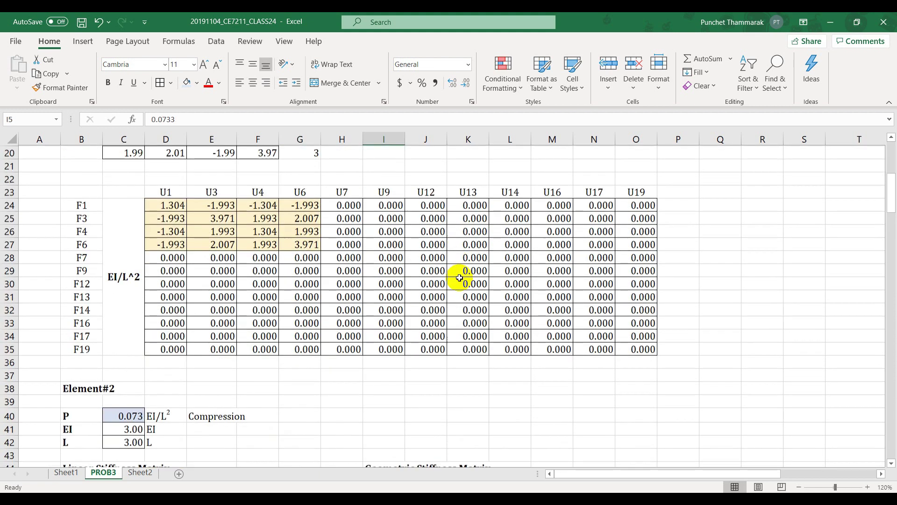
pyautogui.scroll(5, 439, 273)
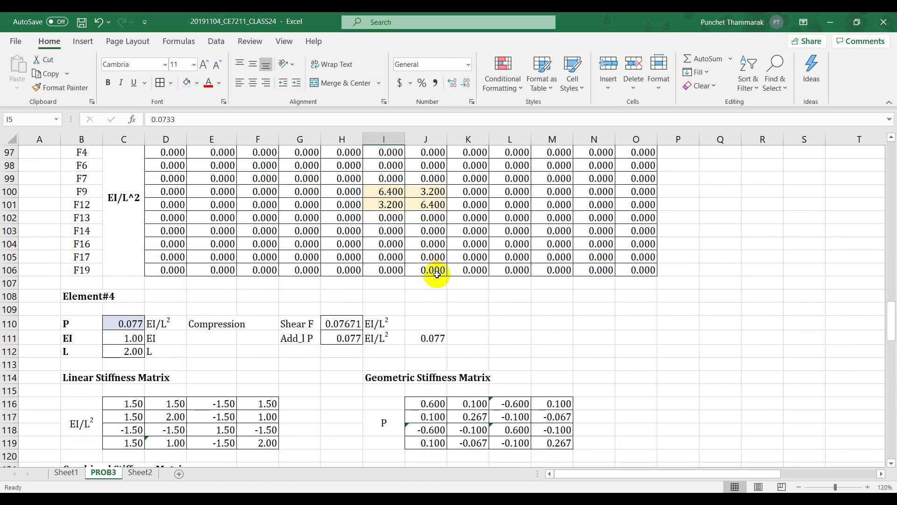
pyautogui.click(439, 342)
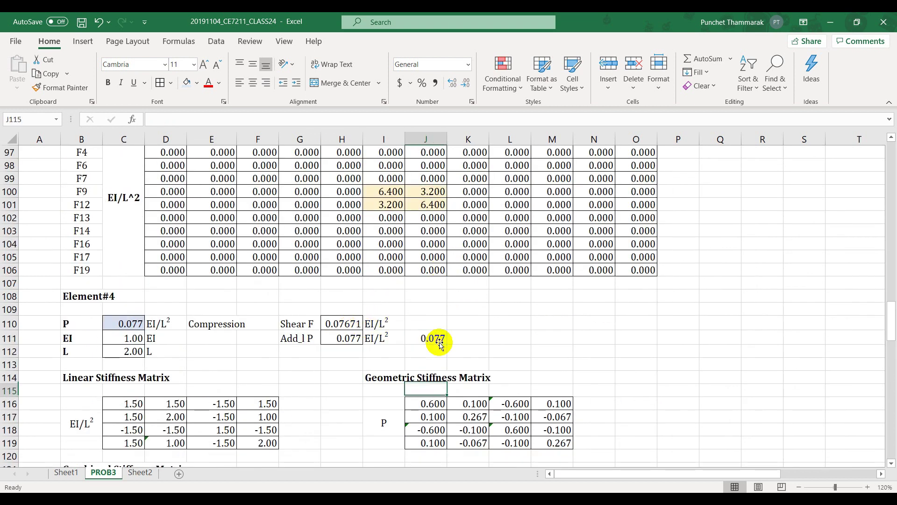
pyautogui.doubleClick(442, 340)
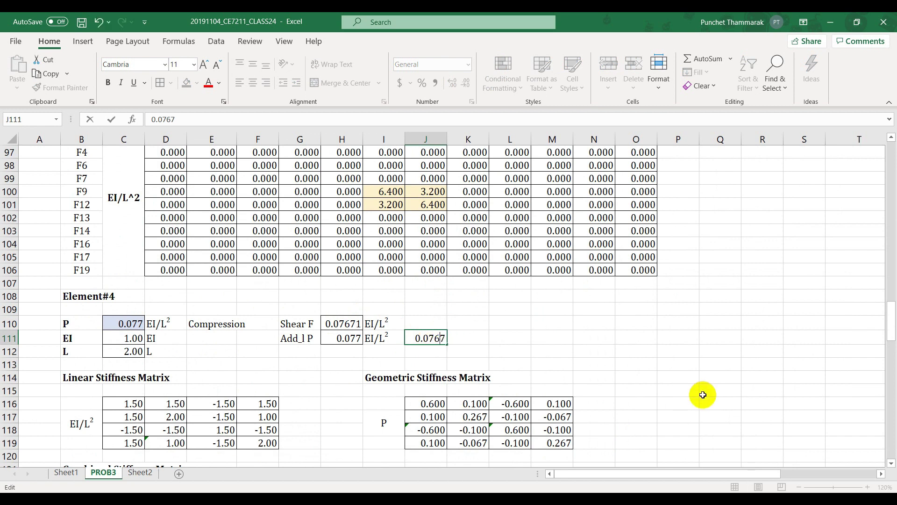
pyautogui.press('Return')
# Set Element#4's Add_l P in H111 to 0.0767
pyautogui.press('Left')
pyautogui.press('Left')
pyautogui.press('Up')
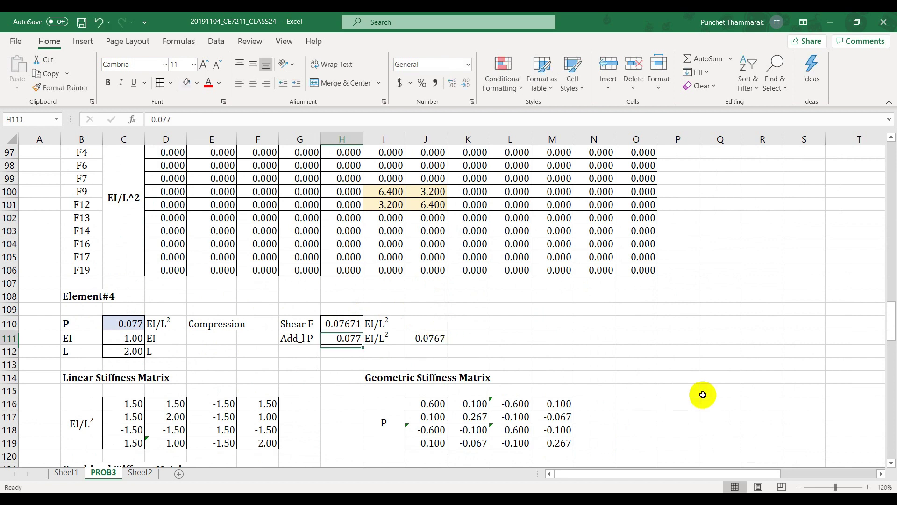
pyautogui.press('F2')
pyautogui.write('6')
pyautogui.press('Return')
# Set Element#1's Add_l P in G5 to 0.0733
pyautogui.scroll(8, 703, 395)
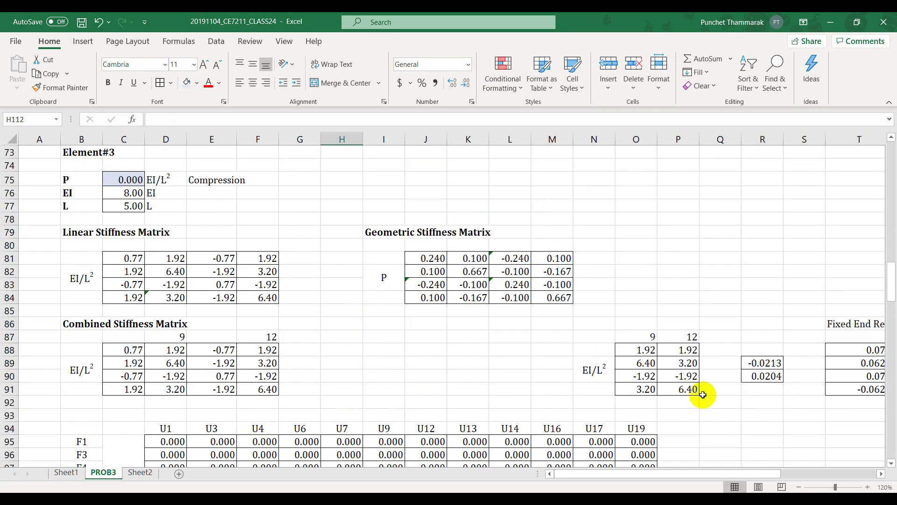
pyautogui.scroll(20, 703, 395)
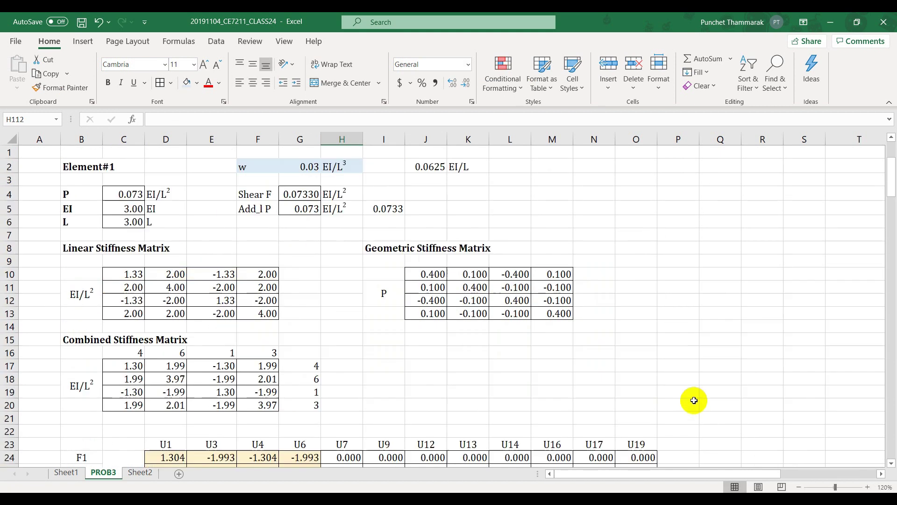
pyautogui.doubleClick(311, 208)
pyautogui.write('3')
pyautogui.press('Return')
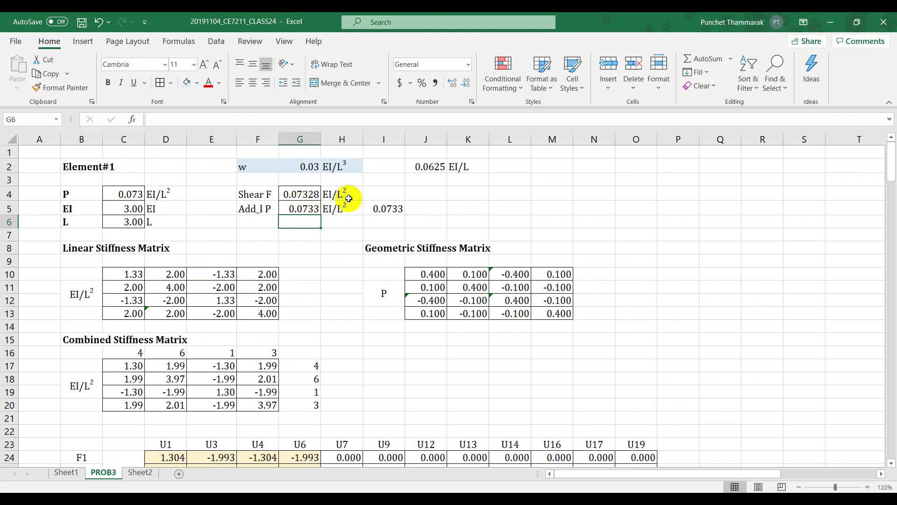
# Change the noted value in J111 beside Element#4's Add_l P to 0.07672 and show it with five decimals
pyautogui.scroll(-20, 405, 211)
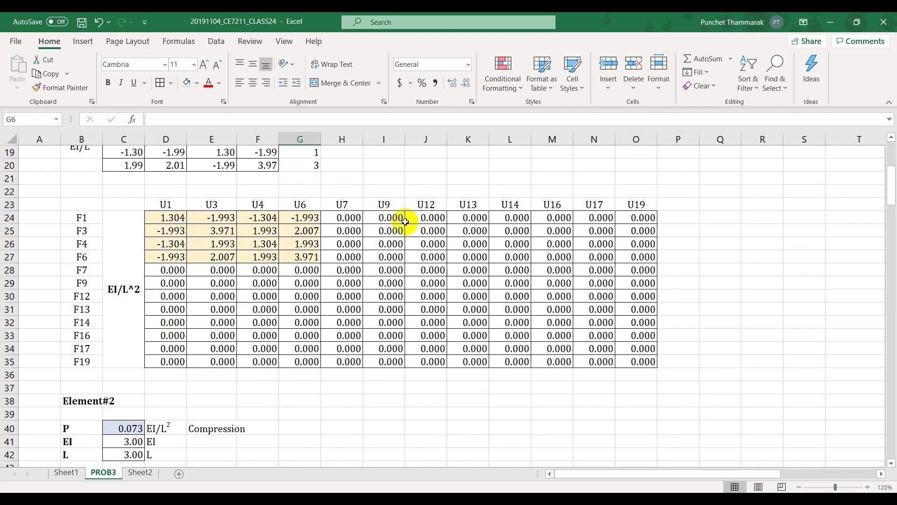
pyautogui.scroll(-3, 405, 223)
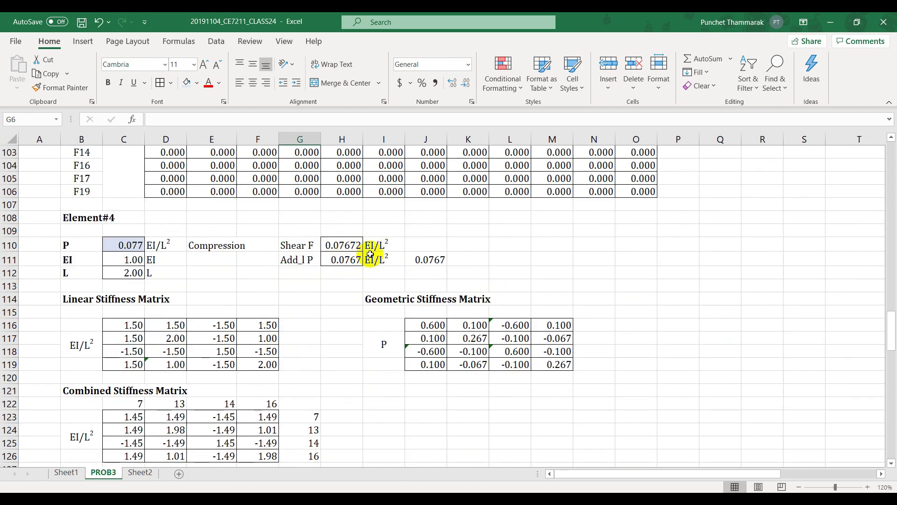
pyautogui.doubleClick(439, 260)
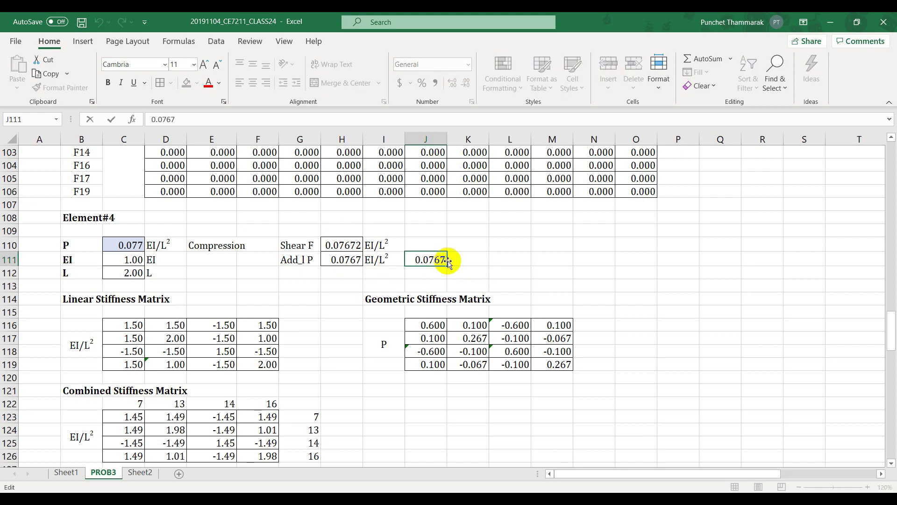
pyautogui.press('Return')
pyautogui.click(486, 276)
pyautogui.click(436, 260)
pyautogui.click(482, 240)
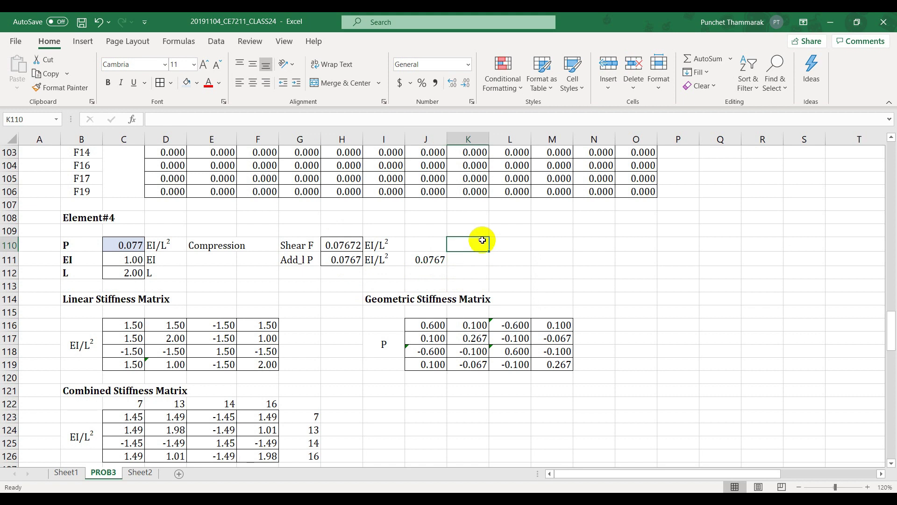
pyautogui.click(426, 260)
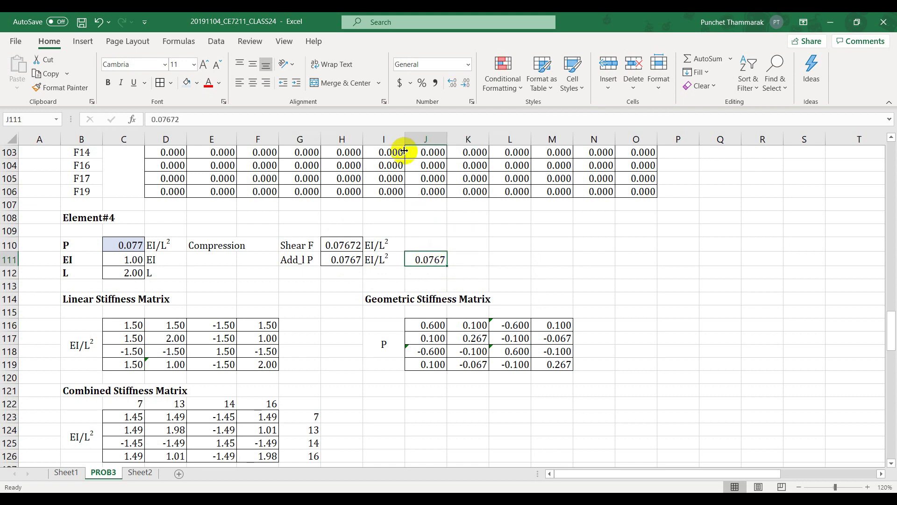
pyautogui.click(452, 82)
# Change the noted value in I5 beside Element#1's Add_l P to 0.07328
pyautogui.scroll(7, 398, 244)
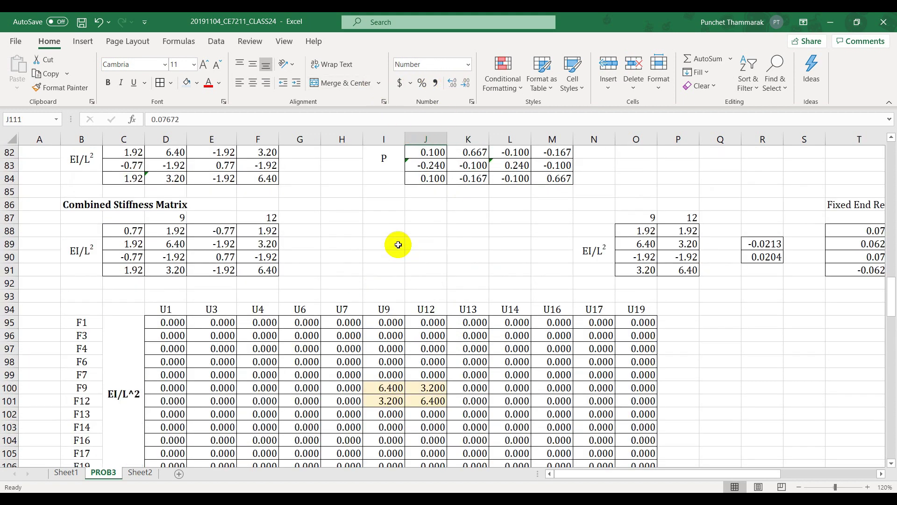
pyautogui.scroll(20, 398, 244)
pyautogui.click(394, 210)
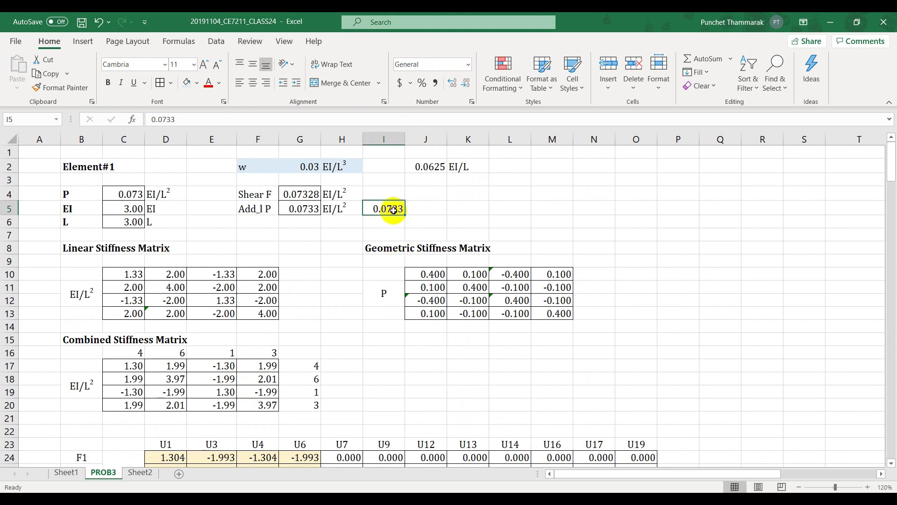
pyautogui.doubleClick(394, 210)
pyautogui.moveTo(400, 208); pyautogui.dragTo(407, 209)
pyautogui.write('2')
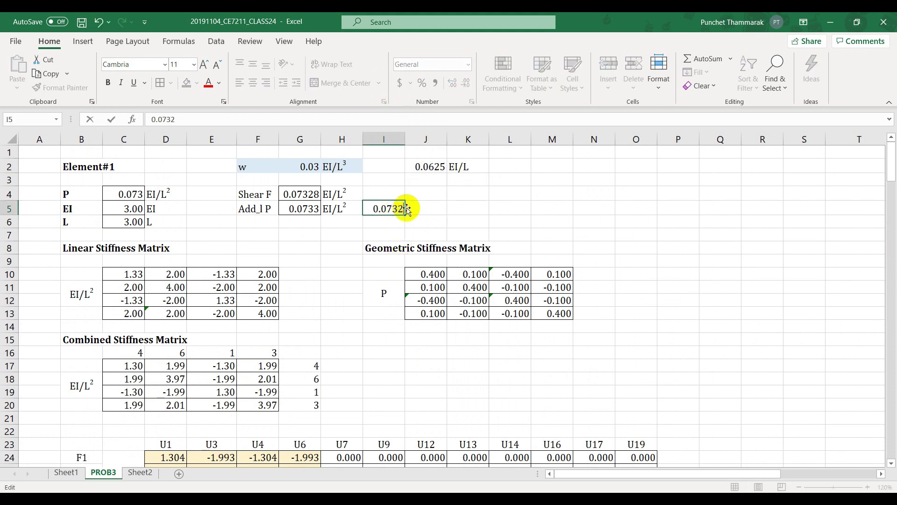
pyautogui.write('8')
pyautogui.press('Return')
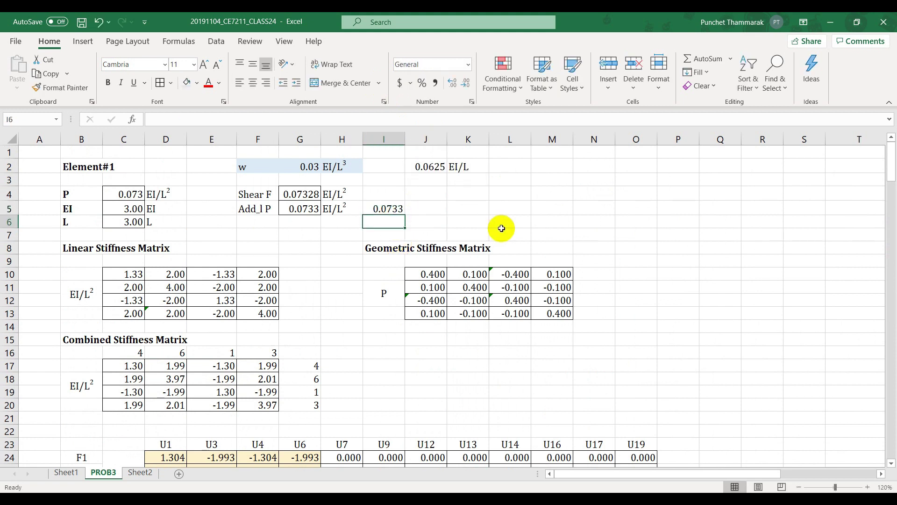
# Set Element#1's Add_l P in G5 to 0.07328
pyautogui.click(305, 207)
pyautogui.doubleClick(307, 205)
pyautogui.moveTo(314, 209); pyautogui.dragTo(322, 209)
pyautogui.write('2')
pyautogui.press('Return')
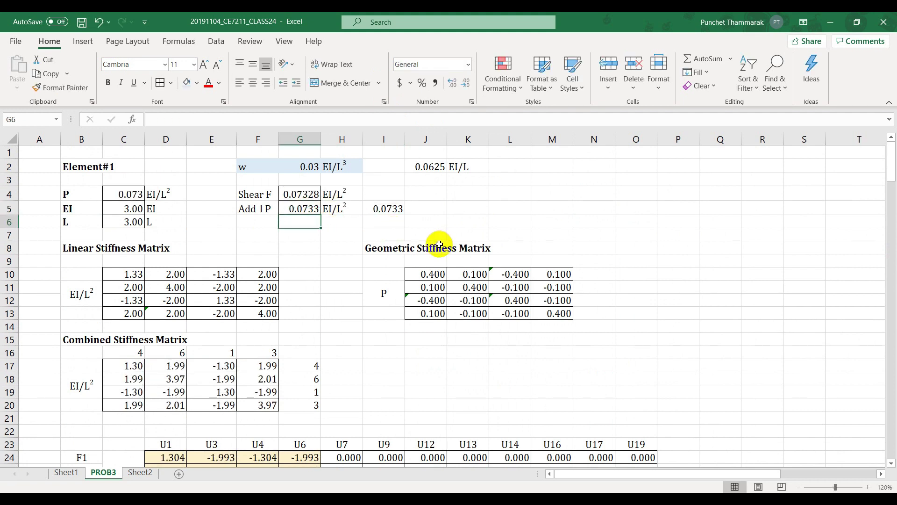
# Set Element#4's Add_l P in H111 to 0.07672 and show it with five decimals
pyautogui.scroll(-20, 422, 278)
pyautogui.scroll(-15, 422, 278)
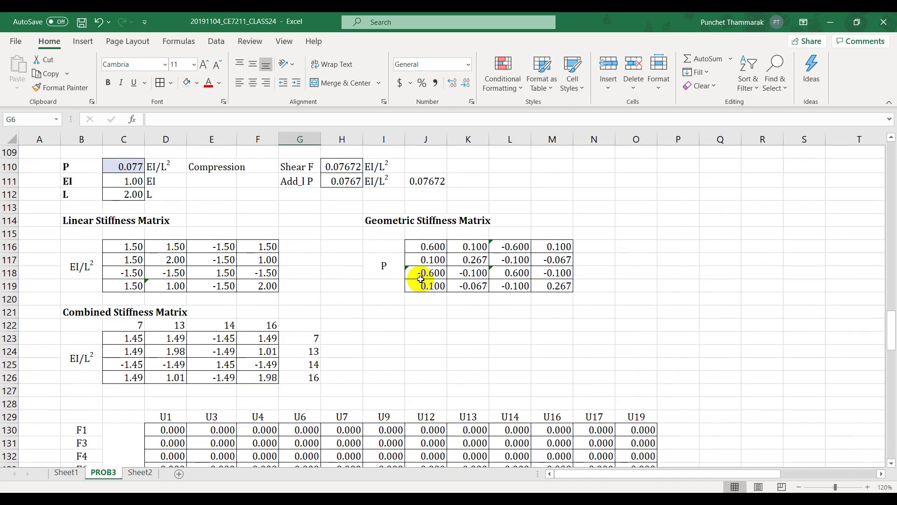
pyautogui.scroll(3, 417, 279)
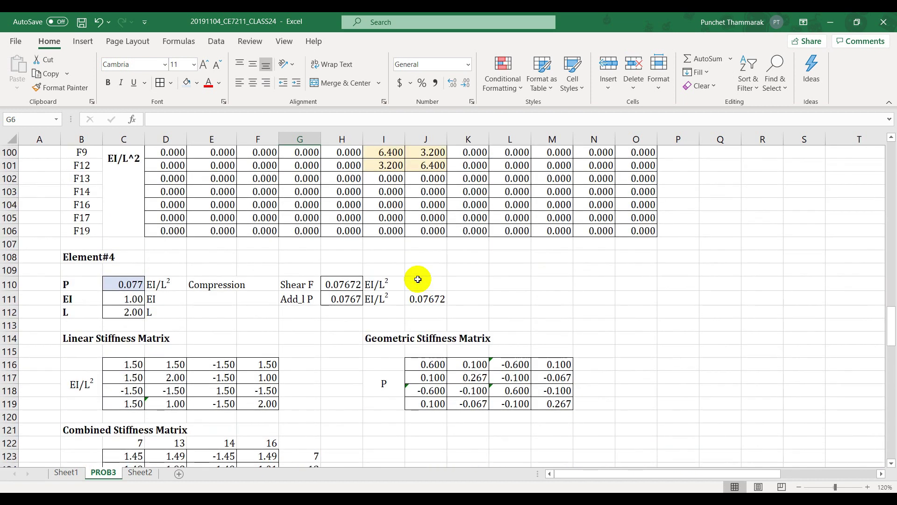
pyautogui.doubleClick(358, 299)
pyautogui.press('Return')
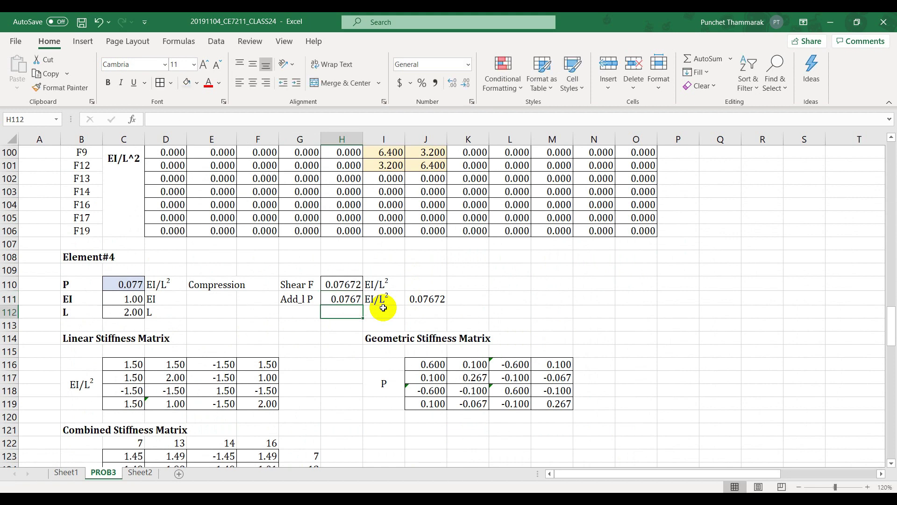
pyautogui.click(351, 300)
pyautogui.click(456, 86)
# Show Element#1's Add_l P in G5 with five decimals to compare it with Shear F
pyautogui.click(347, 284)
pyautogui.moveTo(349, 285); pyautogui.dragTo(350, 289)
pyautogui.scroll(20, 371, 262)
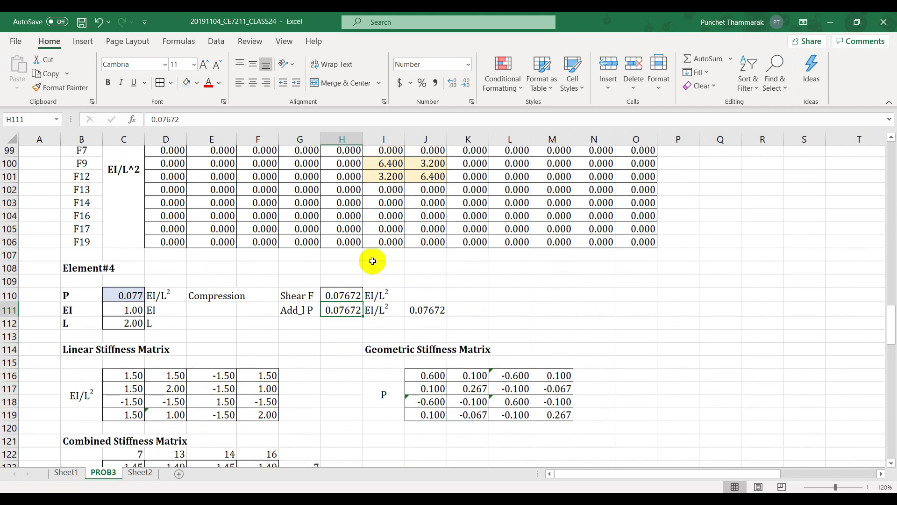
pyautogui.scroll(1, 371, 262)
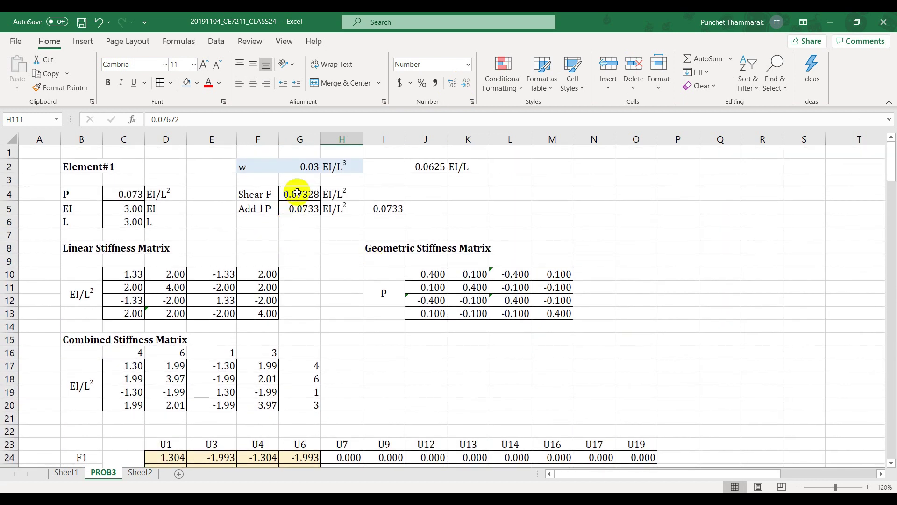
pyautogui.click(300, 194)
pyautogui.click(307, 209)
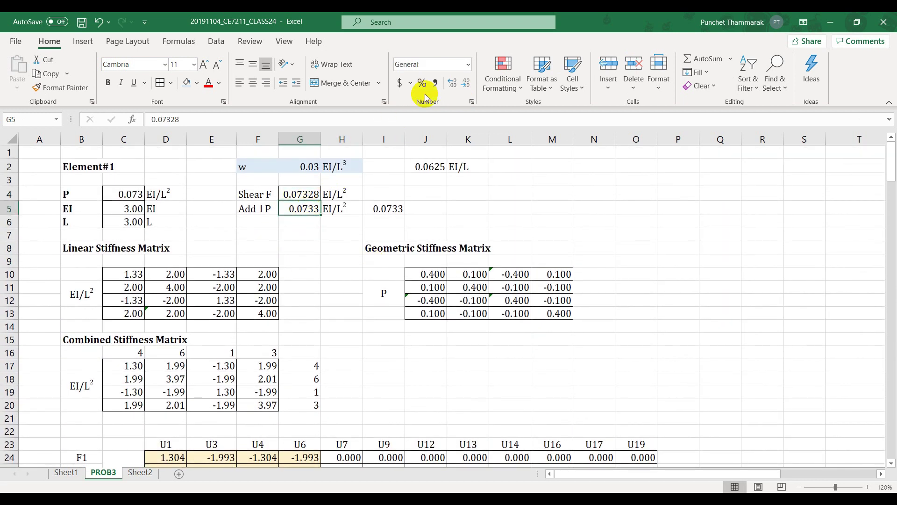
pyautogui.click(452, 83)
pyautogui.click(491, 191)
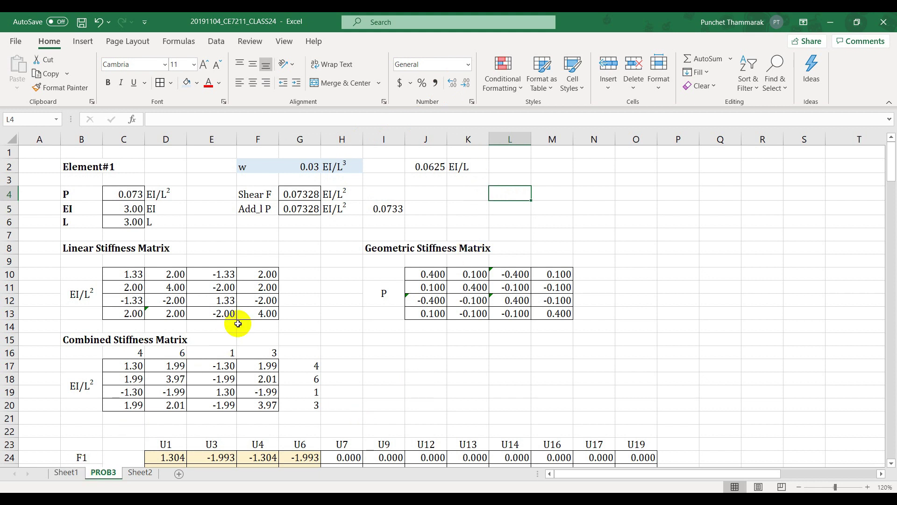
# Enter the column label w on Sheet2 and move it from B2 to C2
pyautogui.click(143, 472)
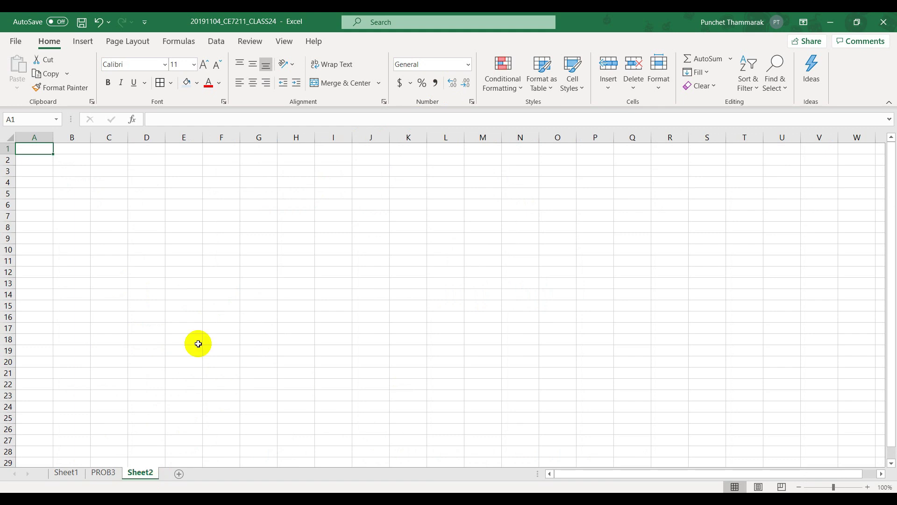
pyautogui.click(82, 159)
pyautogui.write('w')
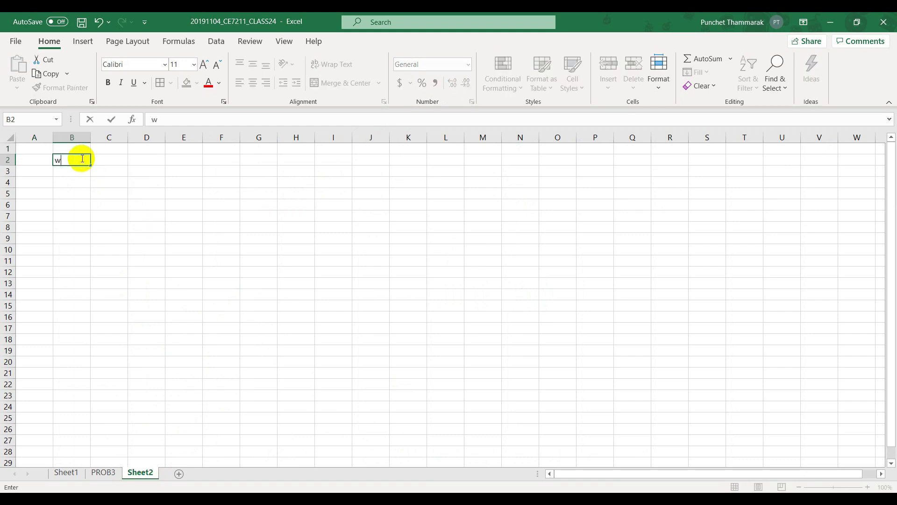
pyautogui.press('Return')
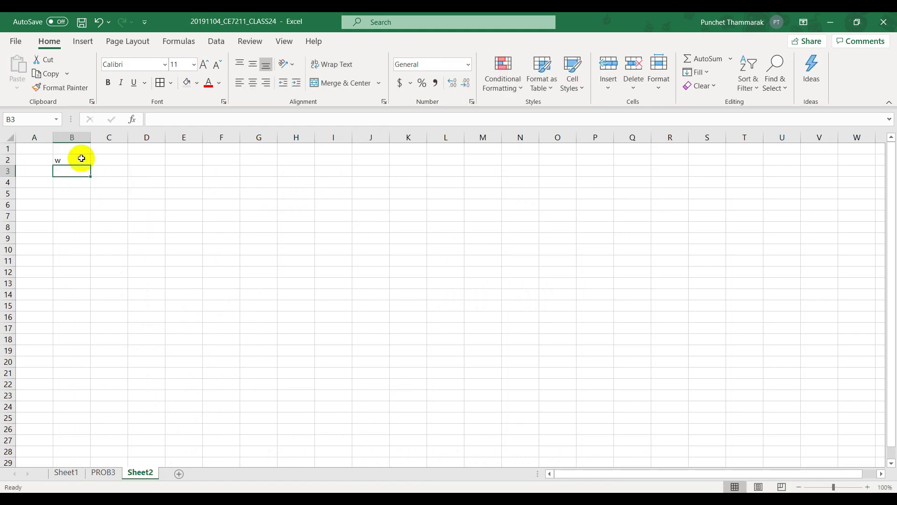
pyautogui.press('Right')
pyautogui.press('Up')
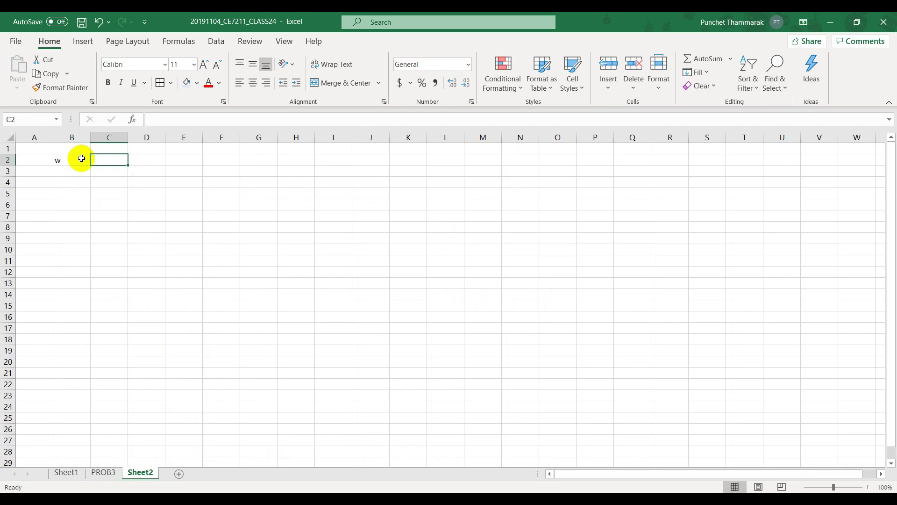
pyautogui.click(81, 159)
pyautogui.moveTo(89, 159); pyautogui.dragTo(101, 159)
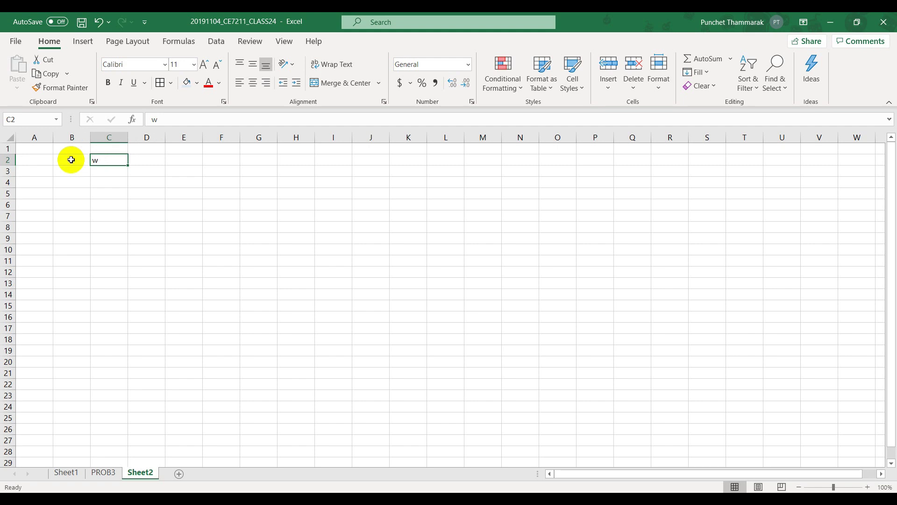
# Check the displacement result for F7 in S184 on the PROB3 sheet
pyautogui.click(103, 472)
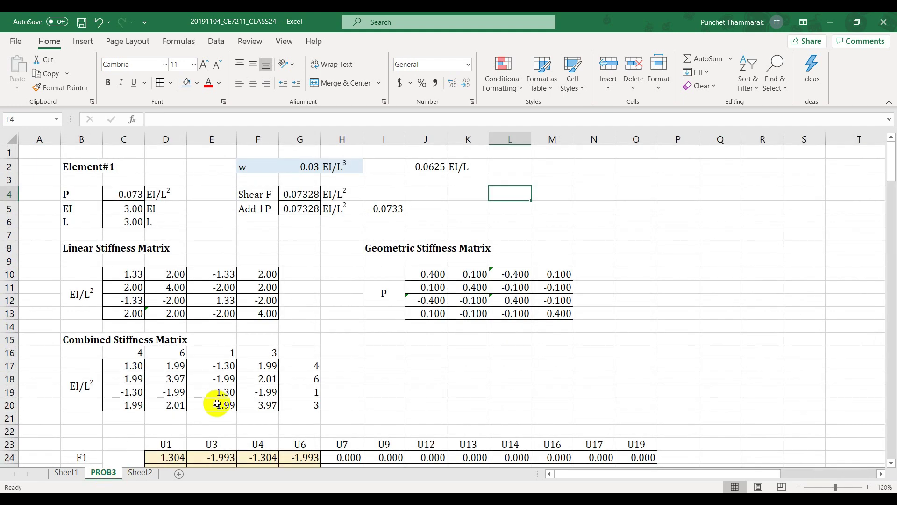
pyautogui.scroll(-20, 332, 334)
pyautogui.scroll(-20, 353, 340)
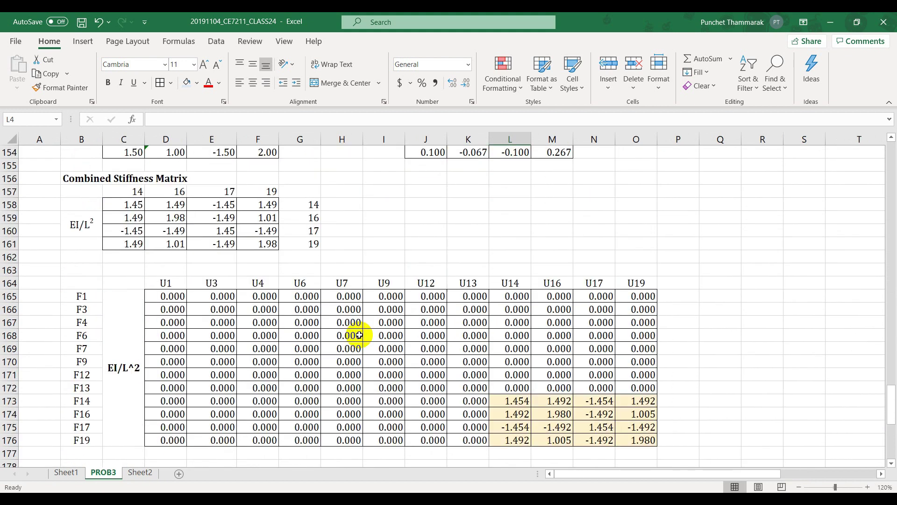
pyautogui.scroll(-6, 359, 335)
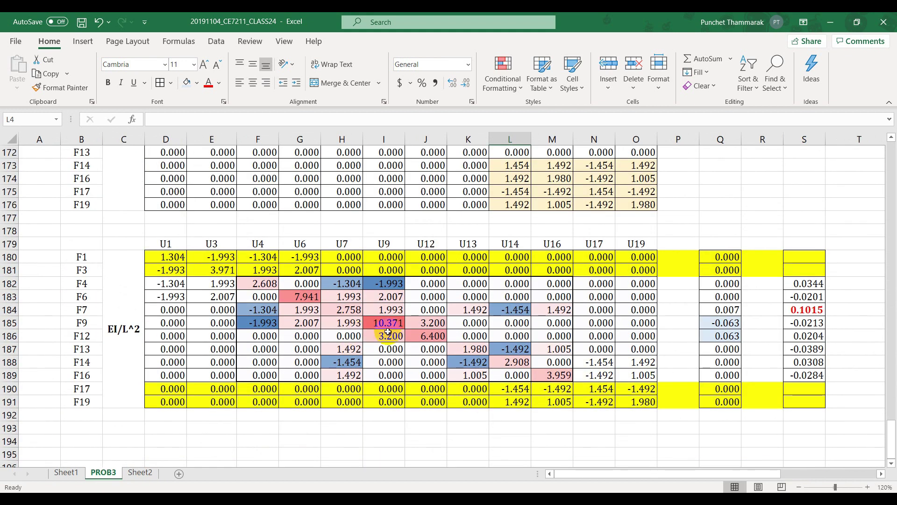
pyautogui.click(812, 307)
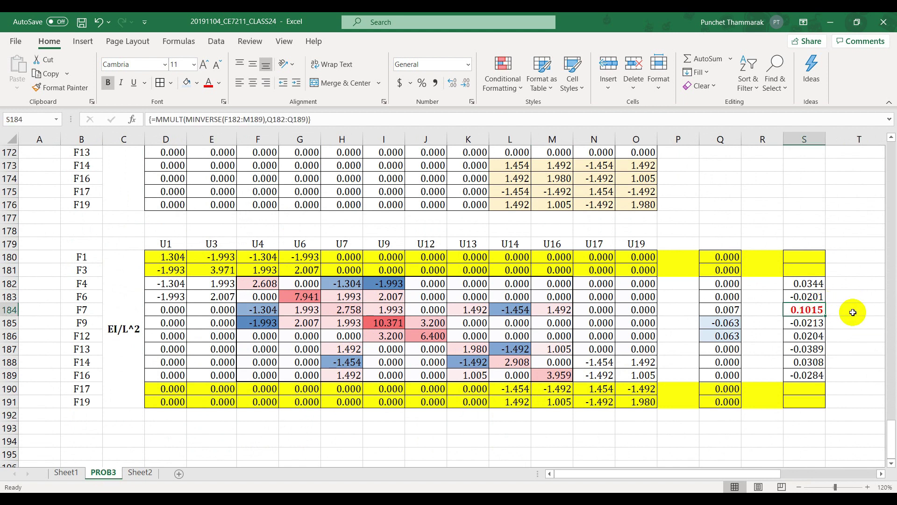
# Enter the column label DOF7 in B2 on Sheet2, beside the w label
pyautogui.hotkey('ctrl', 'c')
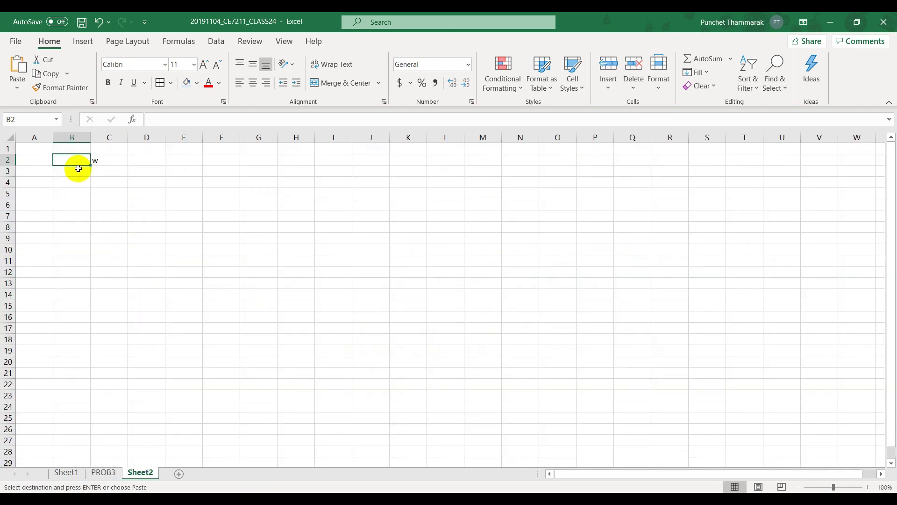
pyautogui.write('D')
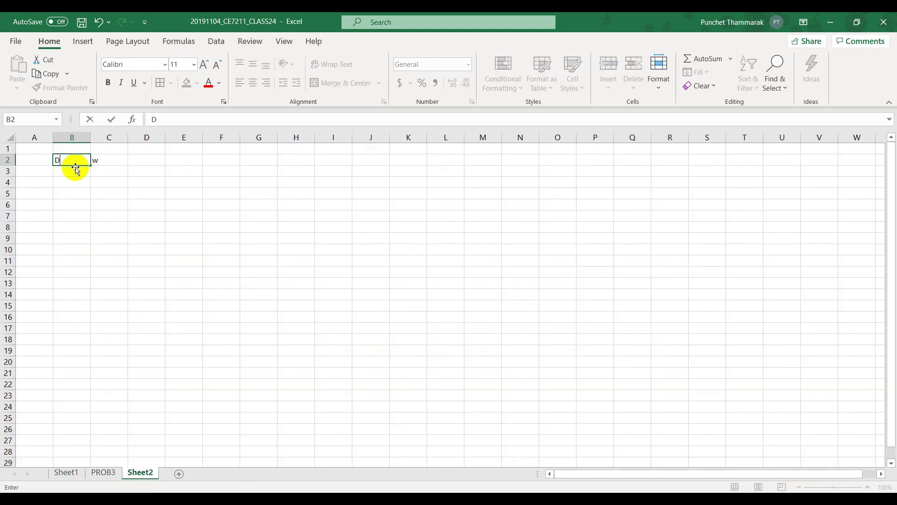
pyautogui.write('OF7')
pyautogui.press('Return')
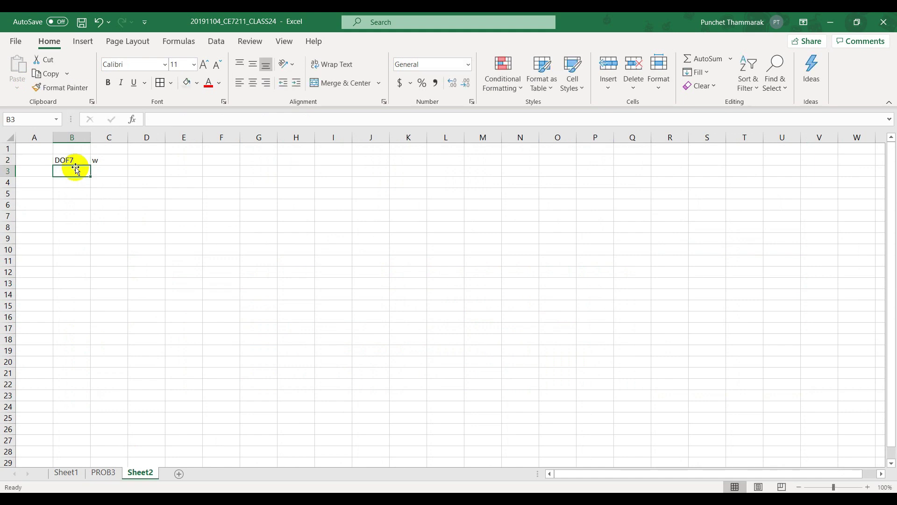
# Copy the F7 displacement from S184 on PROB3 into B6 on Sheet2 as a value only
pyautogui.press('Down')
pyautogui.press('Down')
pyautogui.press('Down')
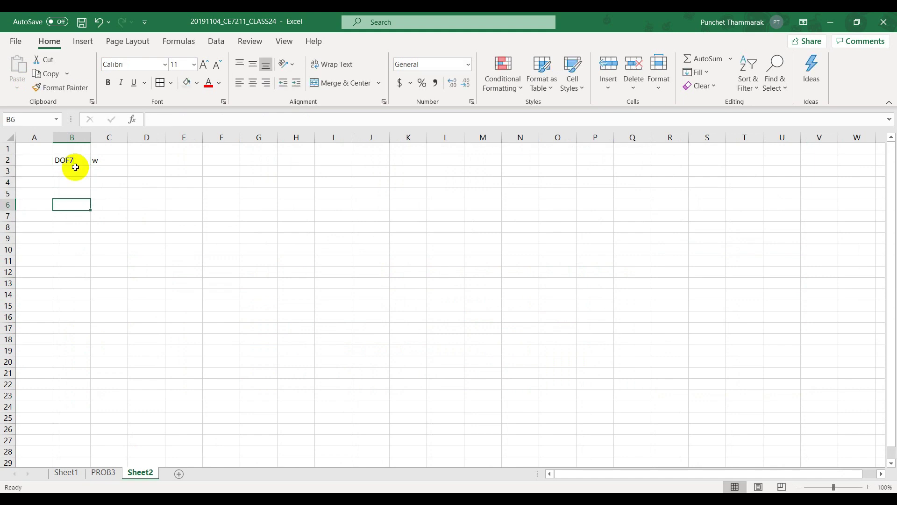
pyautogui.click(103, 472)
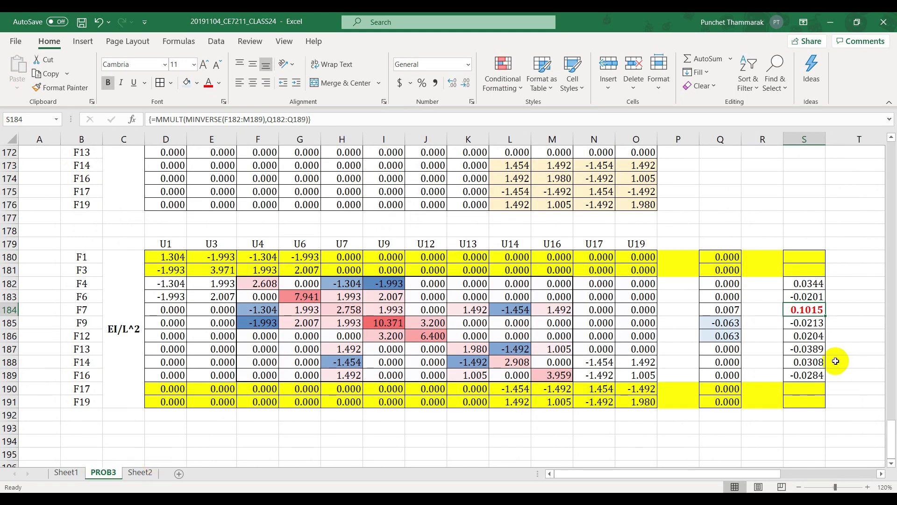
pyautogui.hotkey('ctrl', 'c')
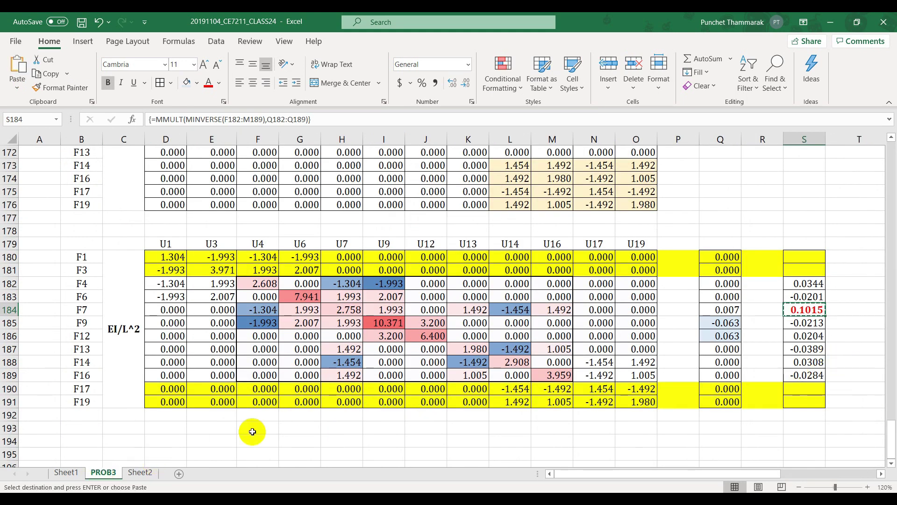
pyautogui.click(139, 473)
pyautogui.hotkey('ctrl', 'v')
pyautogui.click(122, 219)
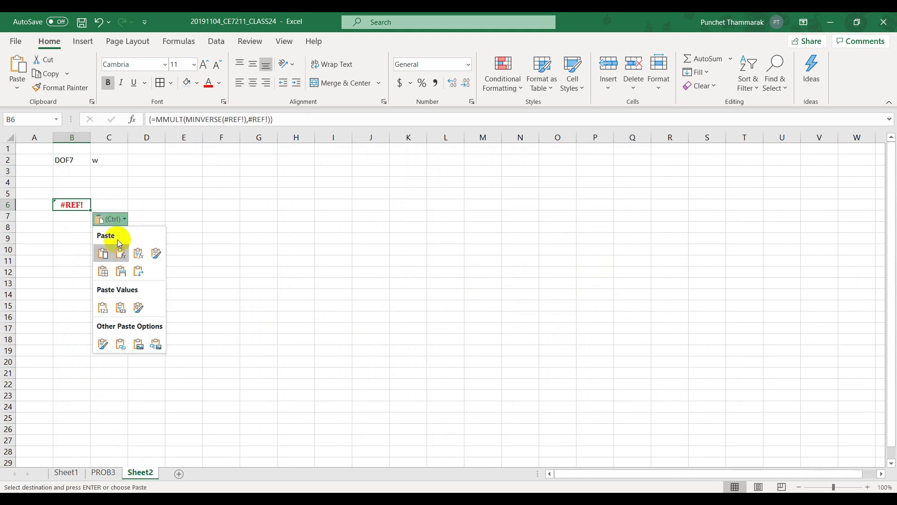
pyautogui.click(104, 305)
pyautogui.click(137, 239)
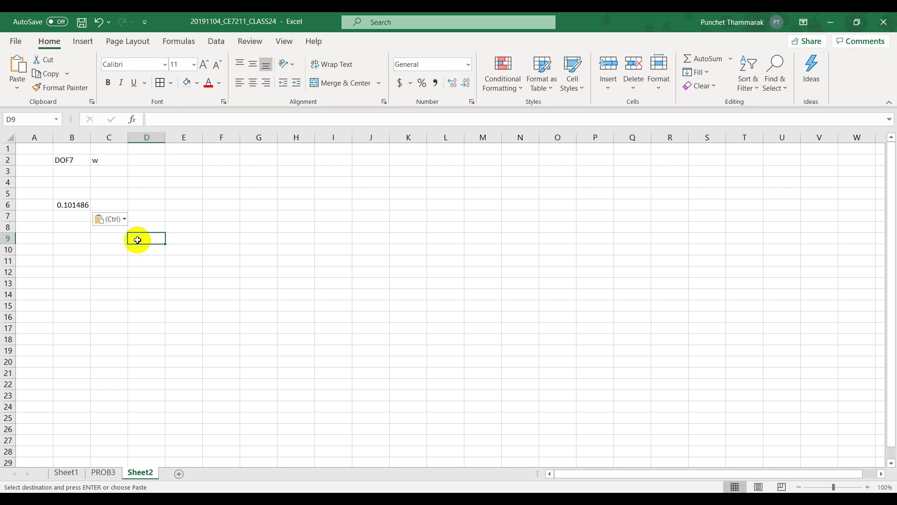
# Set the F7 load in Q184 on the PROB3 sheet to 0 and select the load vector Q182:Q189
pyautogui.click(69, 473)
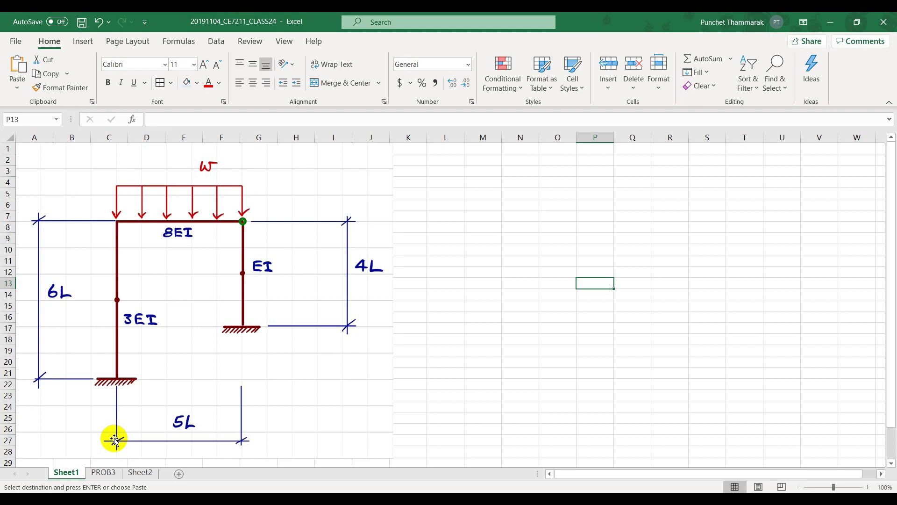
pyautogui.click(104, 472)
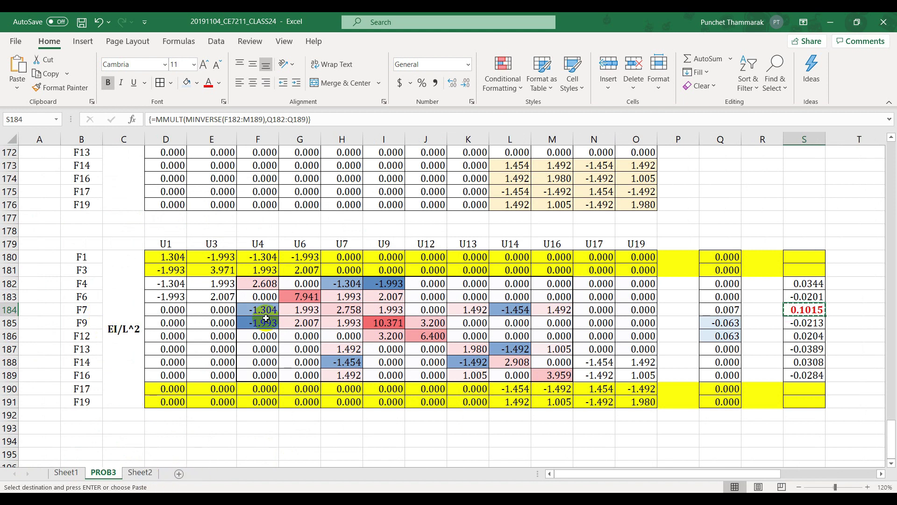
pyautogui.click(731, 307)
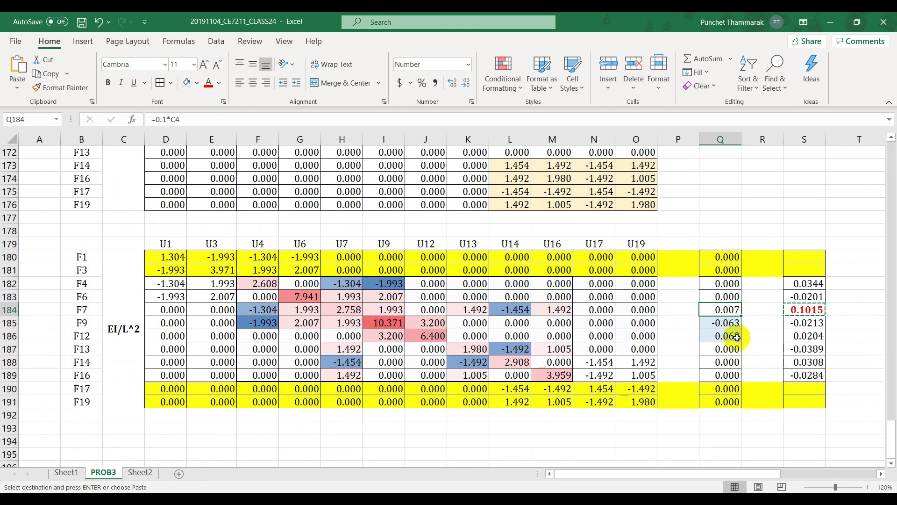
pyautogui.write('0')
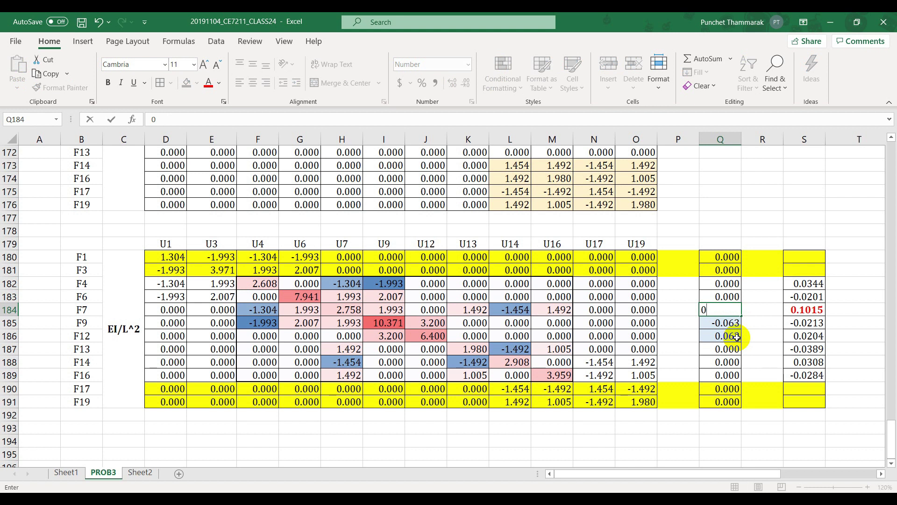
pyautogui.press('Return')
pyautogui.moveTo(732, 286); pyautogui.dragTo(730, 374)
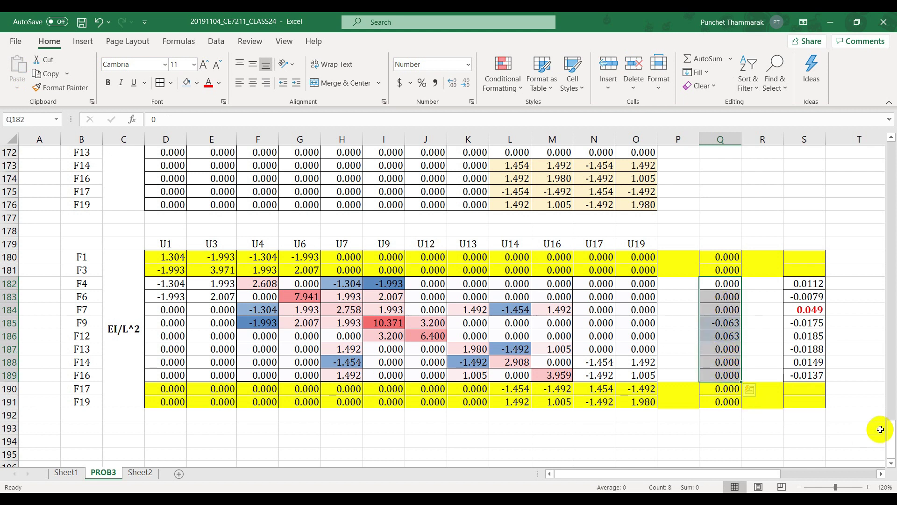
# Set the trial value in I5, beside Element#1's Add_l P, to 0.077
pyautogui.moveTo(885, 436); pyautogui.dragTo(891, 164)
pyautogui.scroll(1, 651, 324)
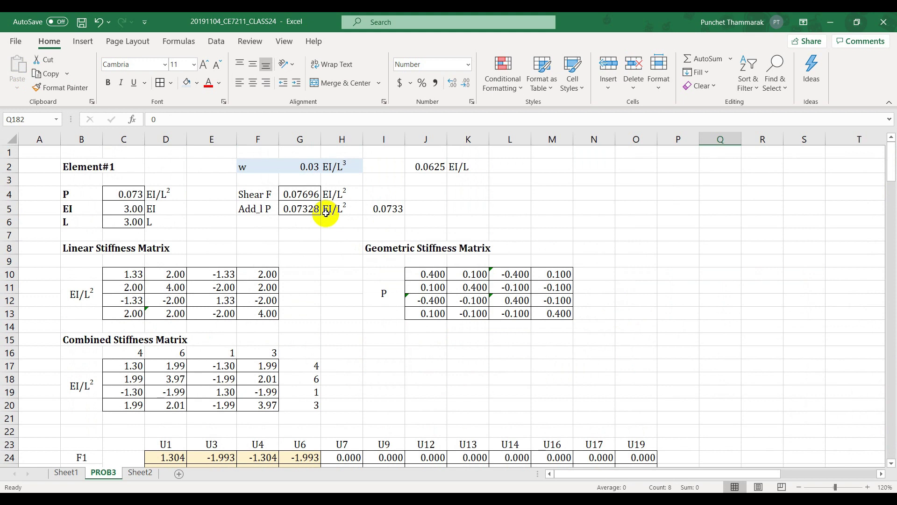
pyautogui.click(393, 216)
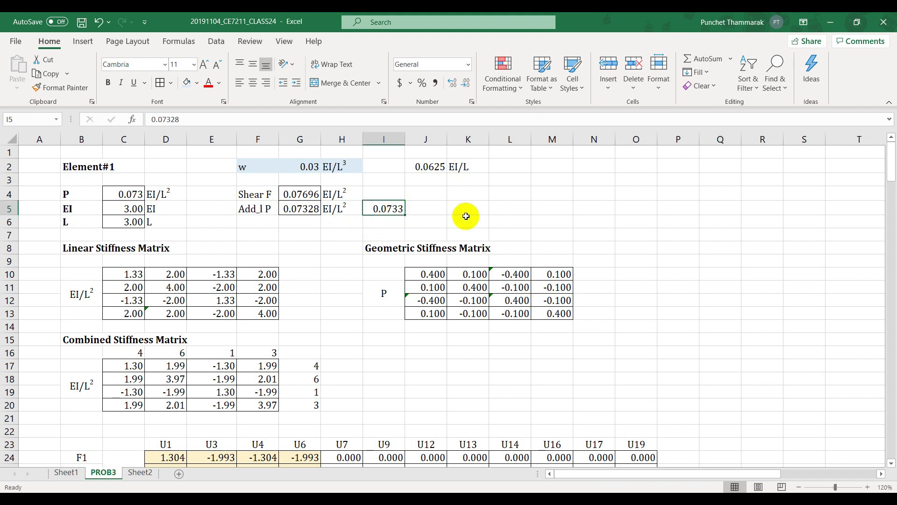
pyautogui.write('.0')
pyautogui.write('7')
pyautogui.write('6')
pyautogui.press('BackSpace')
pyautogui.write('7')
pyautogui.press('Return')
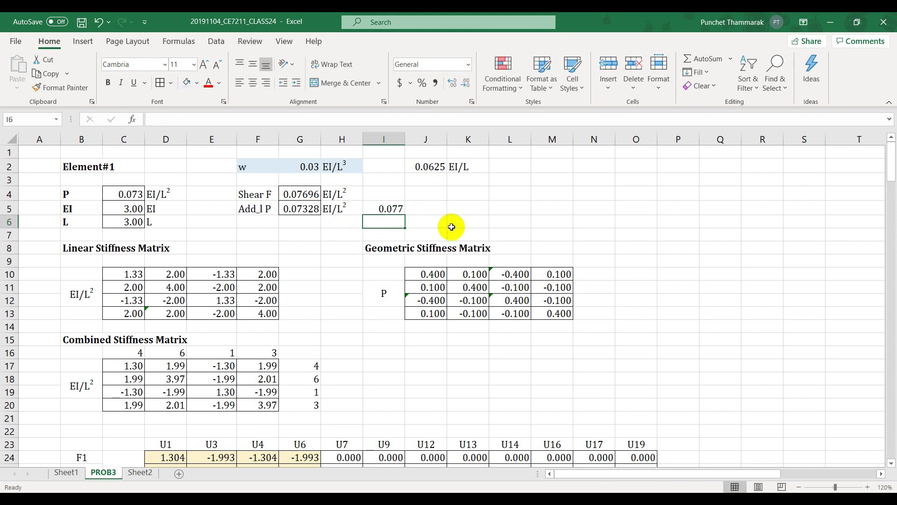
# Move Element#4's Shear F and Add_l P block from G110:I111 to K4:M5 beside Element#1's inputs
pyautogui.scroll(-20, 451, 227)
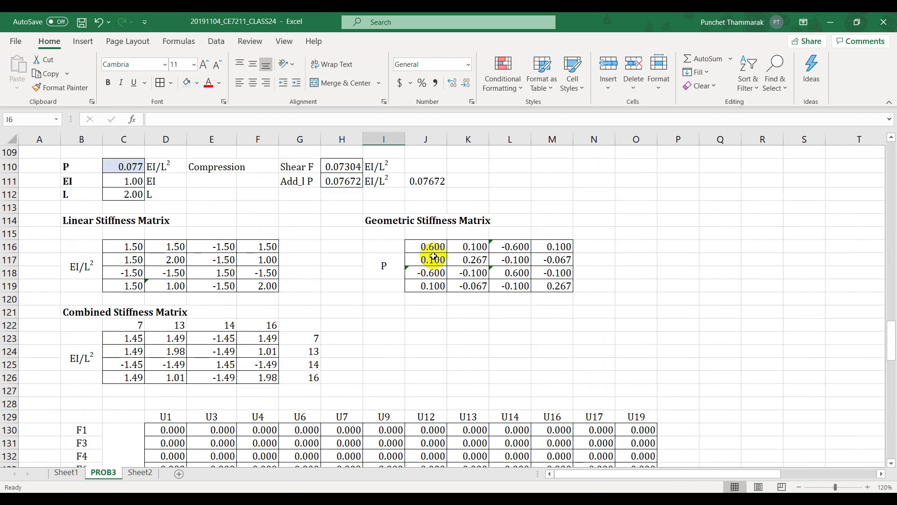
pyautogui.scroll(2, 433, 256)
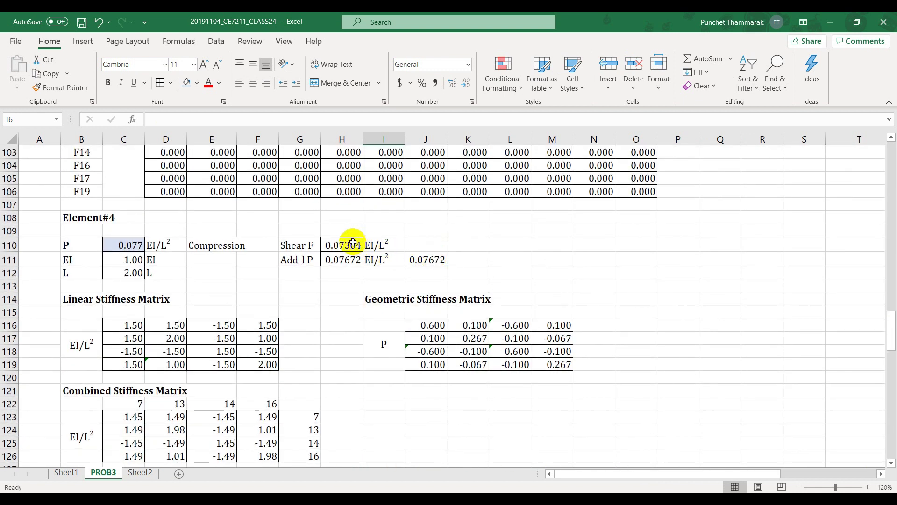
pyautogui.moveTo(304, 244); pyautogui.dragTo(393, 261)
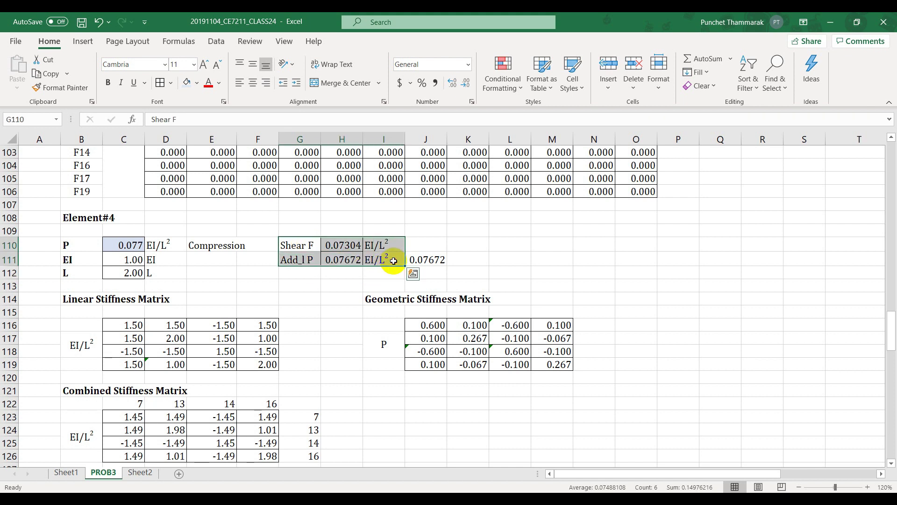
pyautogui.hotkey('ctrl', 'c')
pyautogui.scroll(10, 442, 270)
pyautogui.scroll(20, 441, 270)
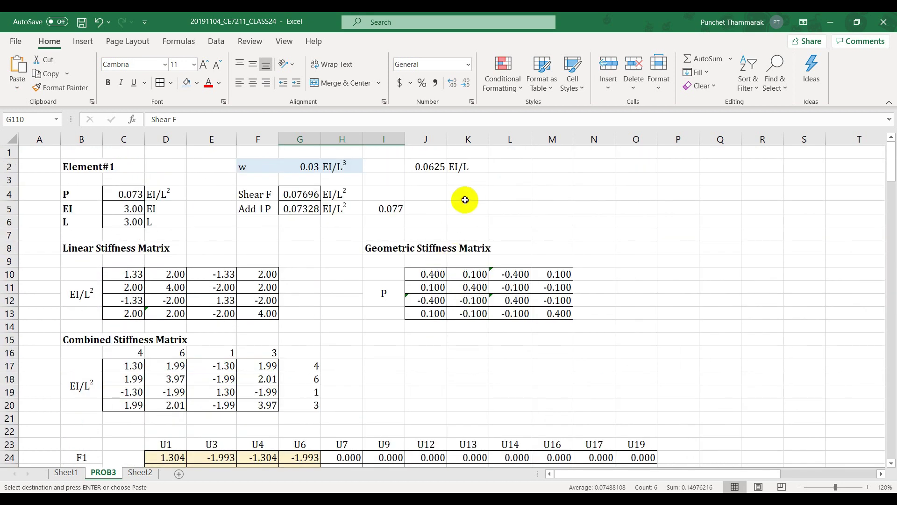
pyautogui.click(465, 200)
pyautogui.press('Return')
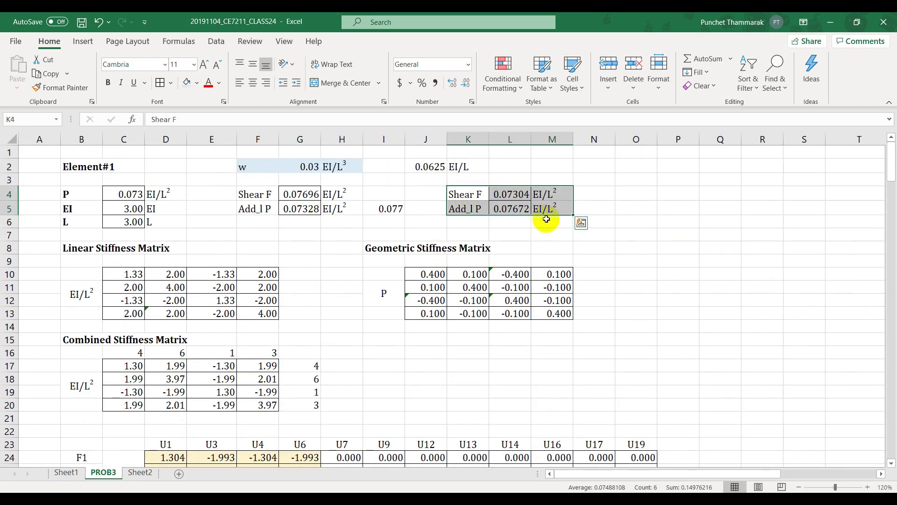
pyautogui.click(581, 197)
# Check the formula for Element#4's P in C110 and delete the leftover trial value in J111
pyautogui.scroll(-5, 593, 215)
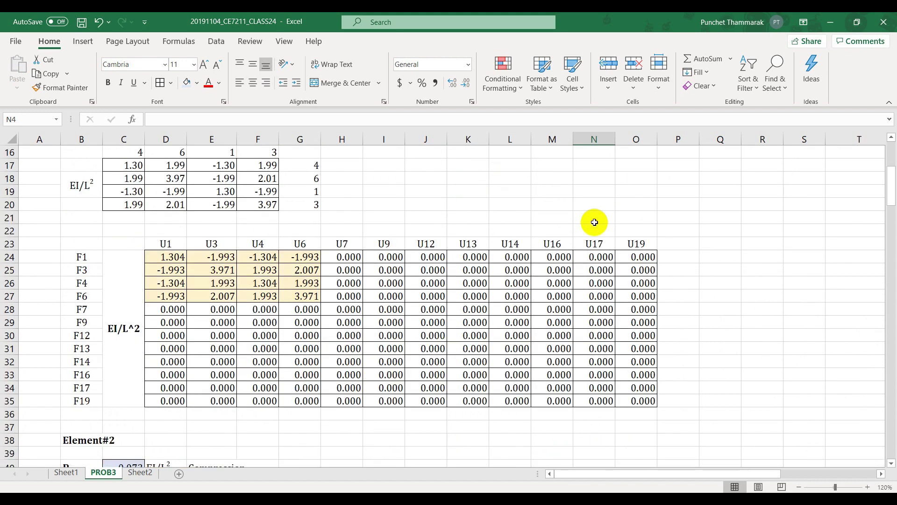
pyautogui.scroll(-17, 594, 223)
pyautogui.scroll(-5, 468, 254)
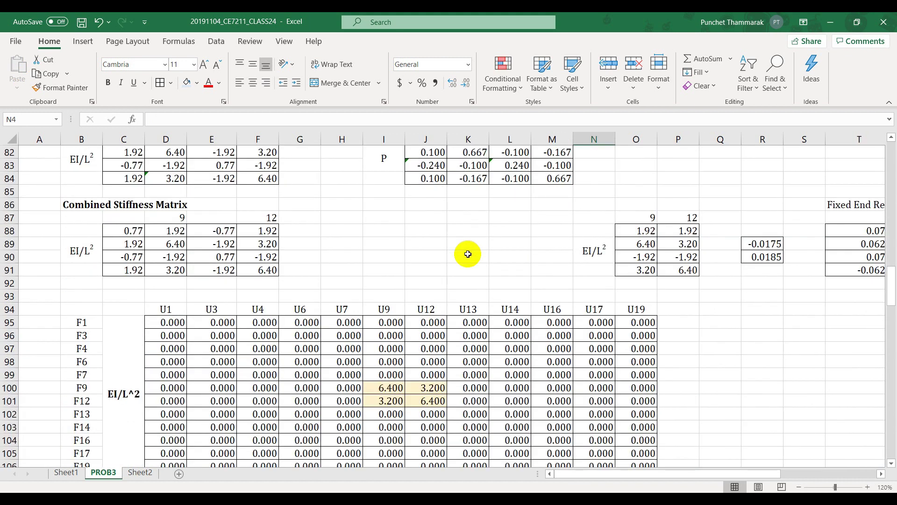
pyautogui.scroll(-4, 155, 254)
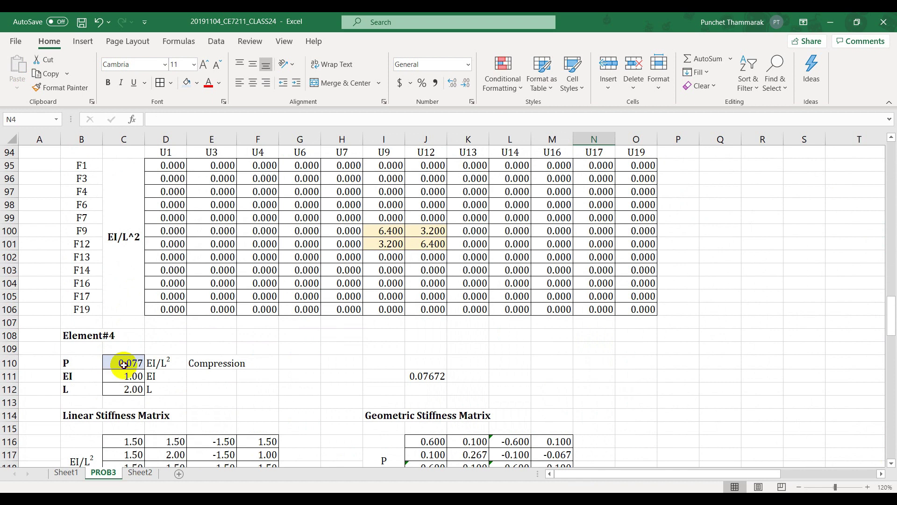
pyautogui.click(124, 364)
pyautogui.press('F2')
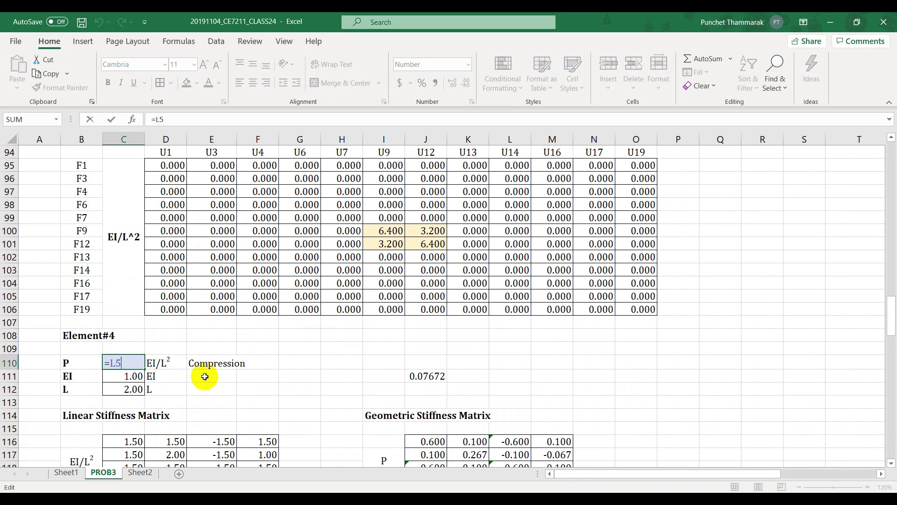
pyautogui.press('Escape')
pyautogui.click(438, 377)
pyautogui.press('Delete')
# Enter the label DOF7 in M2, in the Element#1 input area
pyautogui.moveTo(892, 316); pyautogui.dragTo(807, 166)
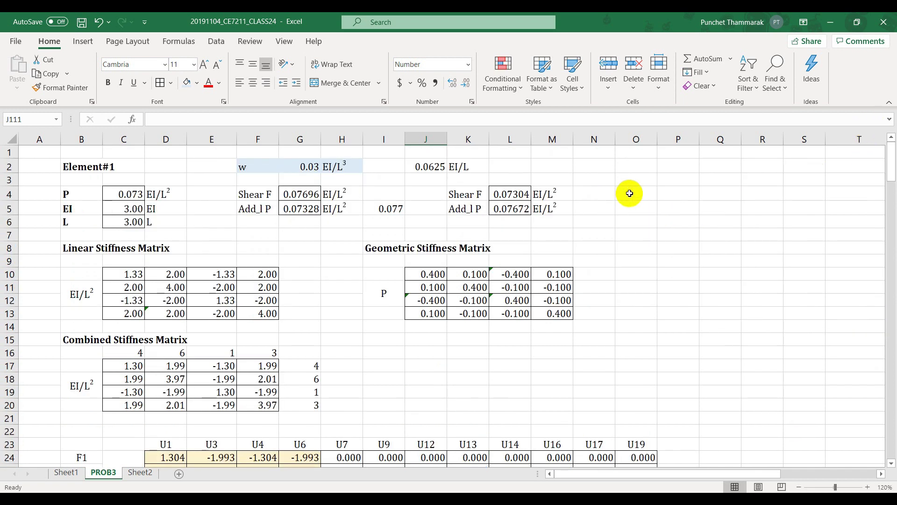
pyautogui.click(260, 232)
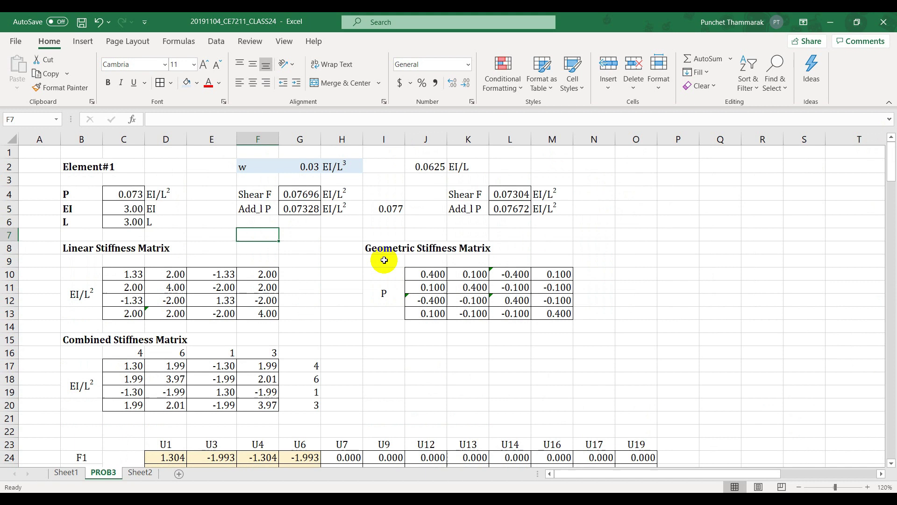
pyautogui.click(537, 166)
pyautogui.write('DO')
pyautogui.press('BackSpace')
pyautogui.write('OF7')
pyautogui.press('Return')
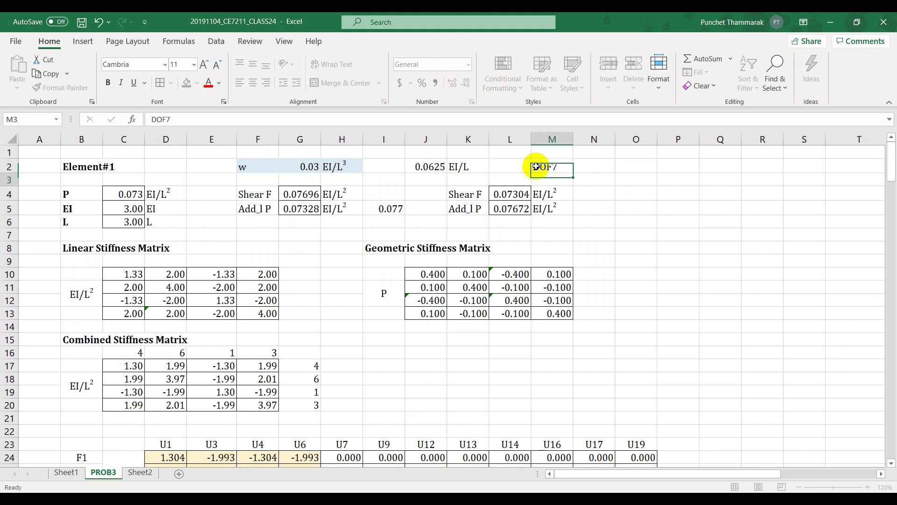
# Link N2, beside the DOF7 label, to the F7 displacement with the formula =S184
pyautogui.press('Right')
pyautogui.press('Up')
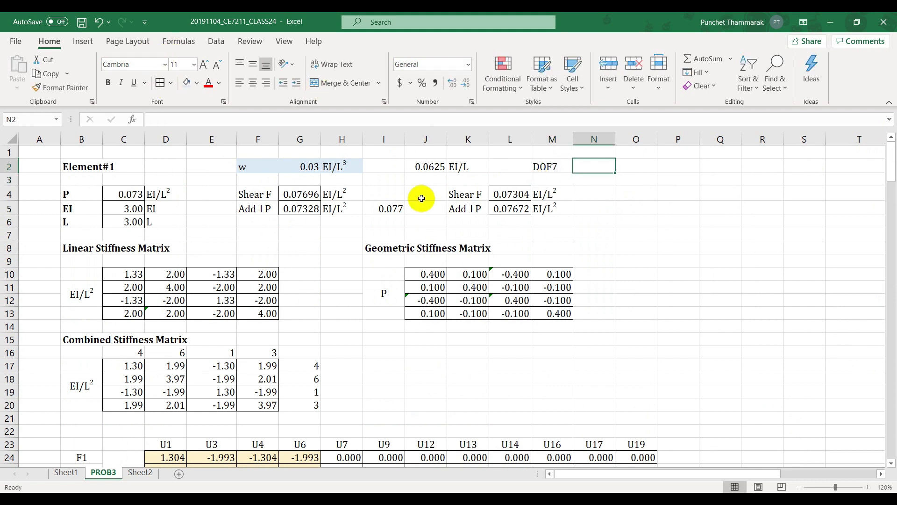
pyautogui.write('=')
pyautogui.scroll(-11, 624, 313)
pyautogui.scroll(-14, 628, 321)
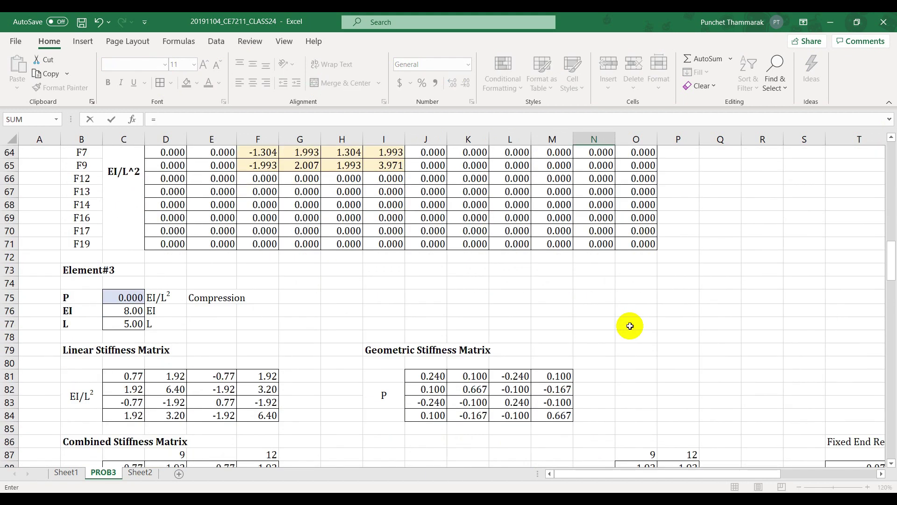
pyautogui.moveTo(747, 474); pyautogui.dragTo(718, 476)
pyautogui.scroll(-11, 678, 360)
pyautogui.scroll(-20, 699, 317)
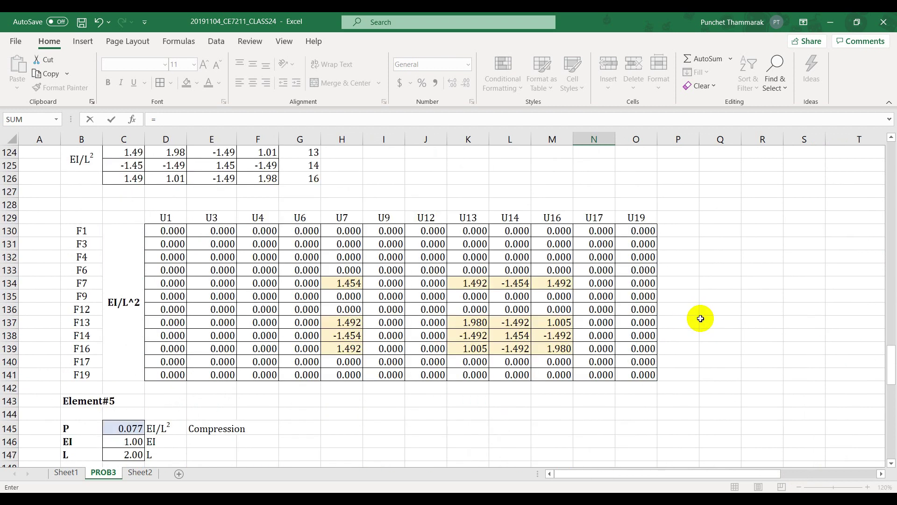
pyautogui.scroll(-1, 703, 319)
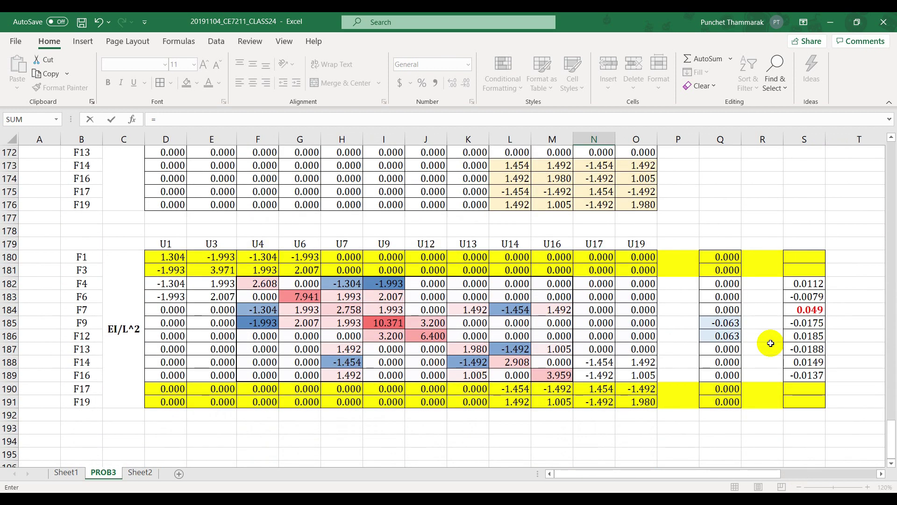
pyautogui.click(801, 310)
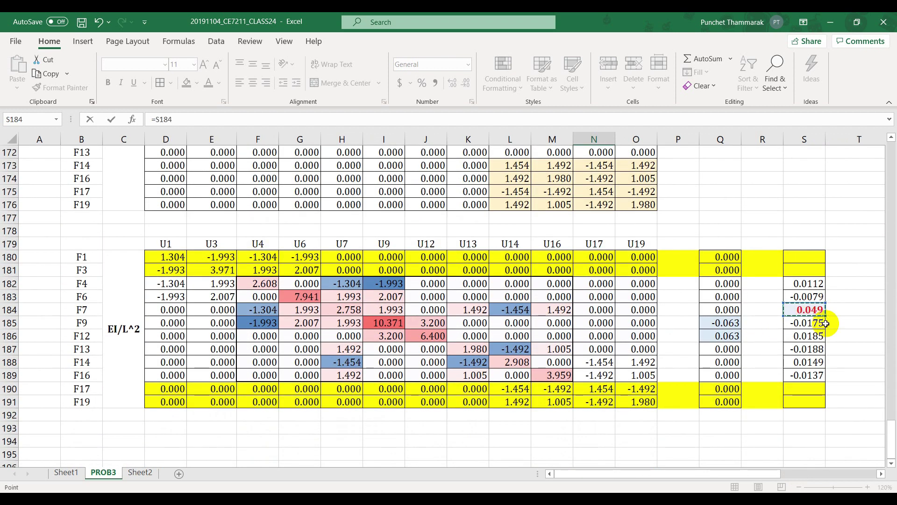
pyautogui.press('Return')
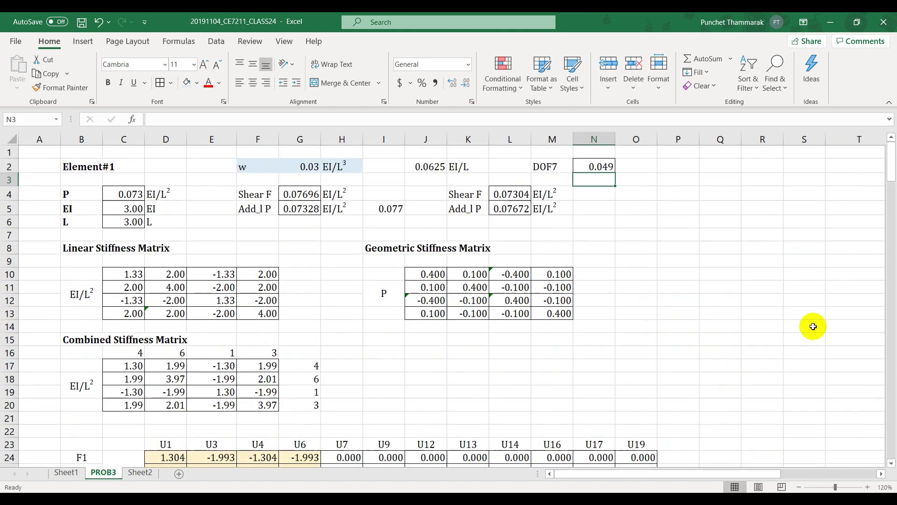
pyautogui.click(516, 222)
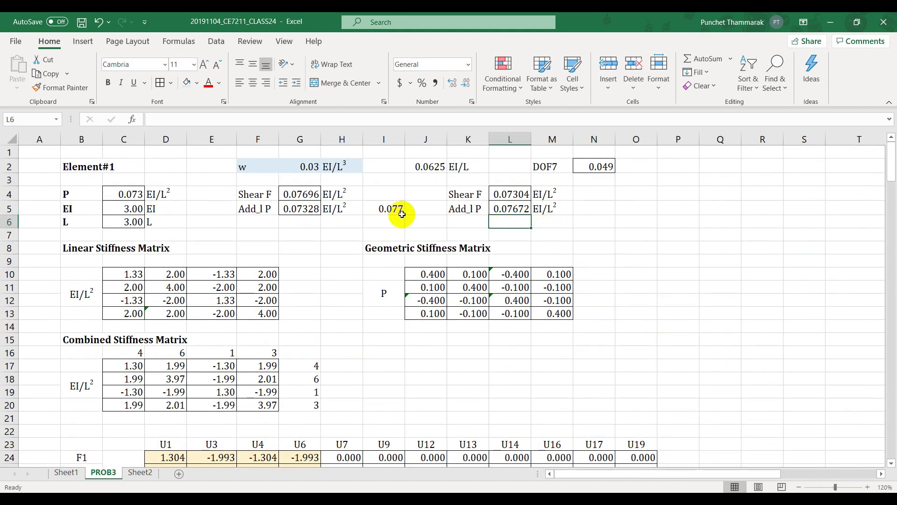
# Enter the trial axial load 0.073 in N5, beside Element#4's Add_l P
pyautogui.click(587, 208)
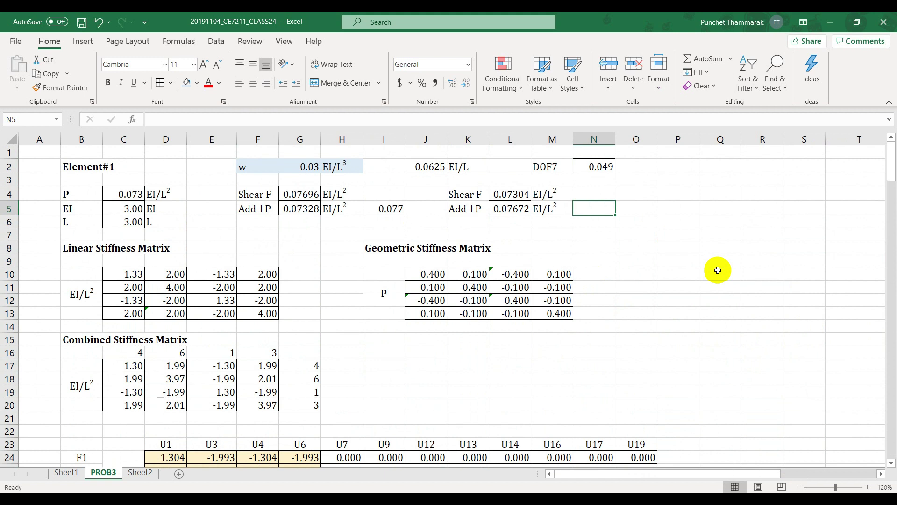
pyautogui.write('.0')
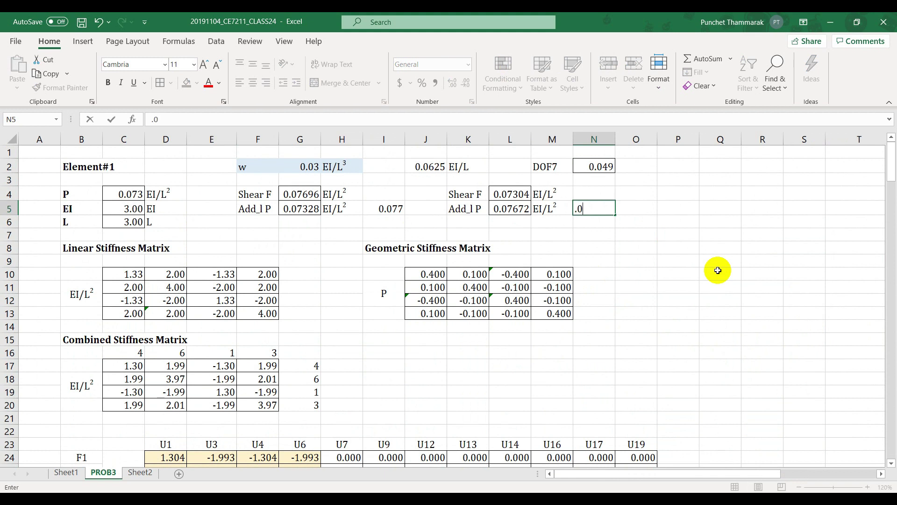
pyautogui.write('73')
pyautogui.press('Return')
# Set Element#1's Add_l P in G5 to 0.077
pyautogui.press('Left')
pyautogui.press('Left')
pyautogui.press('Left')
pyautogui.press('Left')
pyautogui.press('Left')
pyautogui.press('Left')
pyautogui.press('Left')
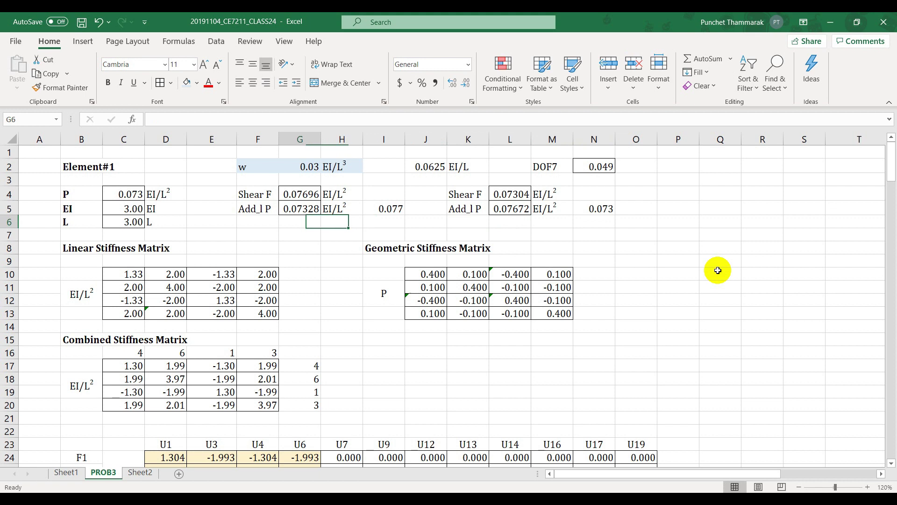
pyautogui.press('Up')
pyautogui.write('.')
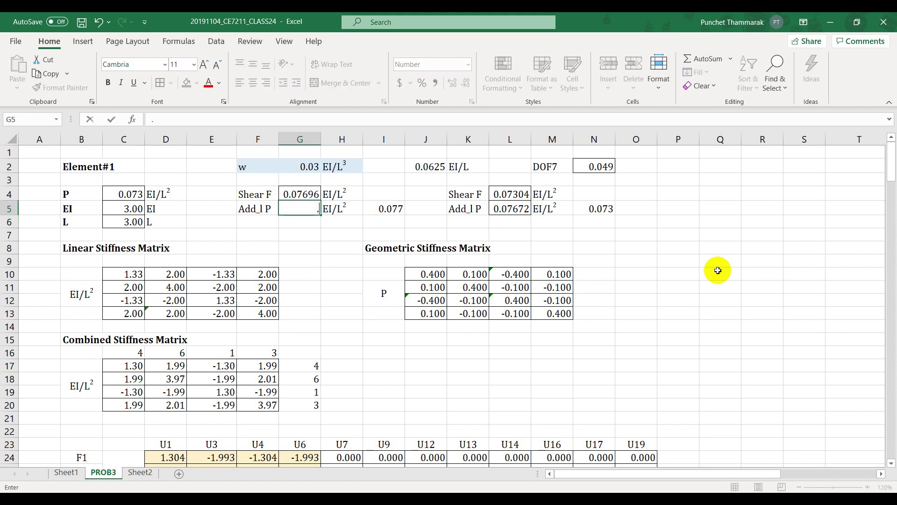
pyautogui.write('077')
pyautogui.press('Return')
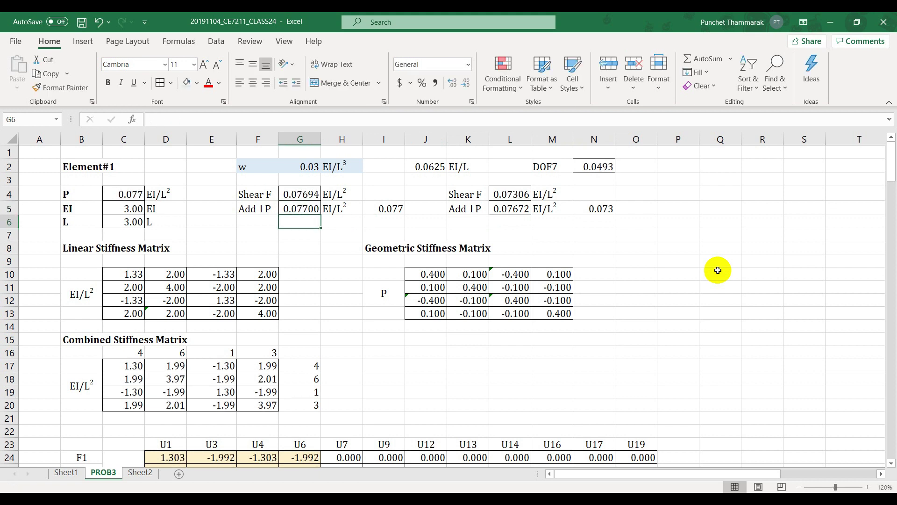
# Set Element#4's Add_l P in L5 to 0.073
pyautogui.press('Right')
pyautogui.press('Right')
pyautogui.press('Right')
pyautogui.press('Right')
pyautogui.press('Right')
pyautogui.press('Right')
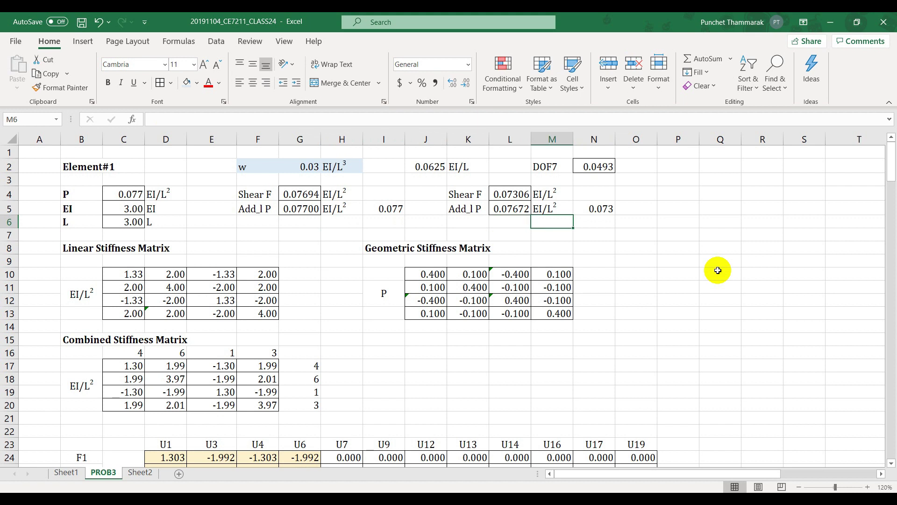
pyautogui.press('Up')
pyautogui.press('Left')
pyautogui.write('.073')
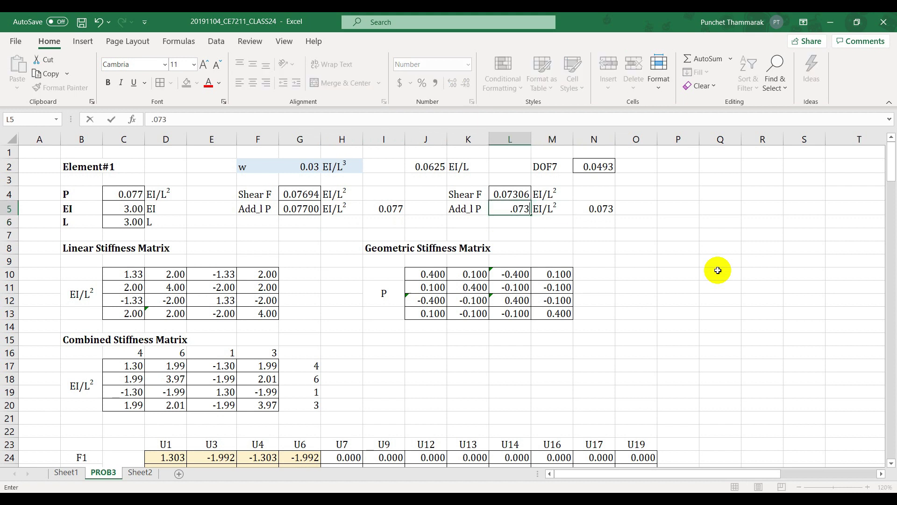
pyautogui.press('Return')
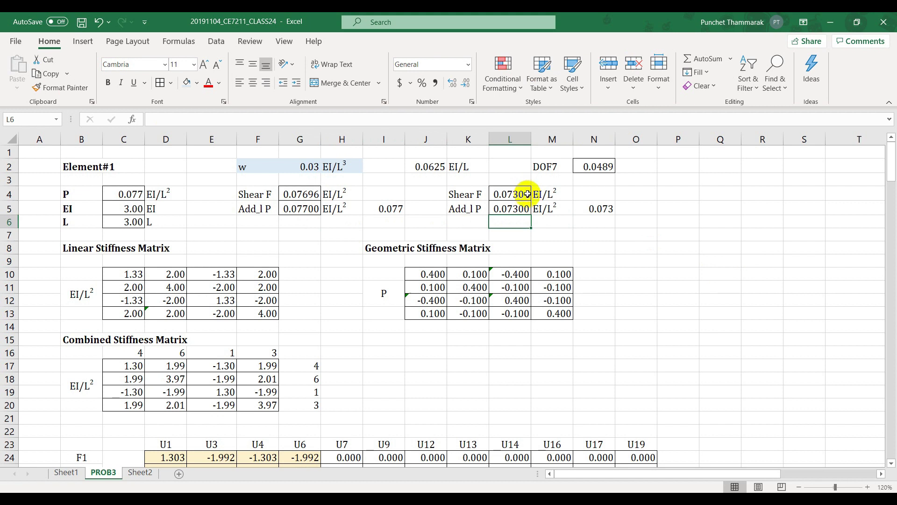
# Refine Element#4's Add_l P in L5 to 0.07304, matching its Shear F
pyautogui.doubleClick(519, 208)
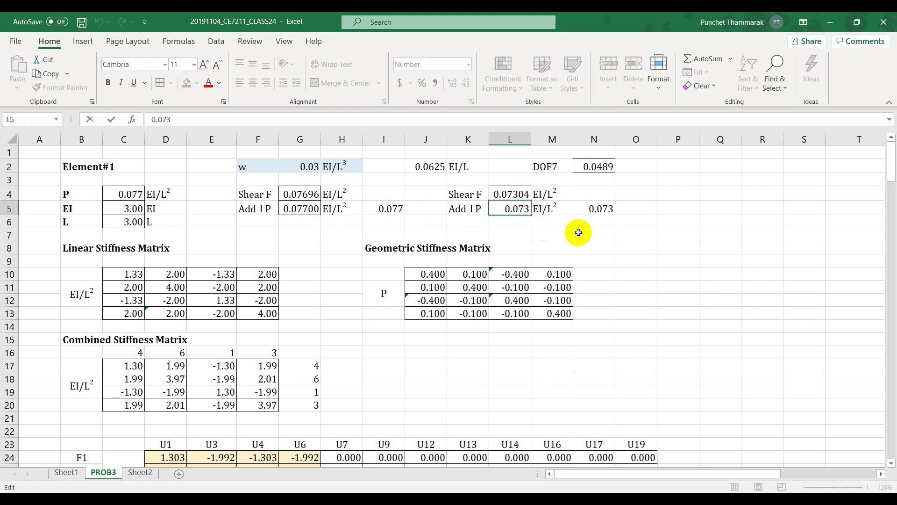
pyautogui.write('04')
pyautogui.press('Return')
# Refine Element#1's Add_l P in G5 to 0.07696, matching its Shear F
pyautogui.press('Left')
pyautogui.press('Left')
pyautogui.press('Left')
pyautogui.press('Left')
pyautogui.press('Left')
pyautogui.press('Up')
pyautogui.press('F2')
pyautogui.press('BackSpace')
pyautogui.write('696')
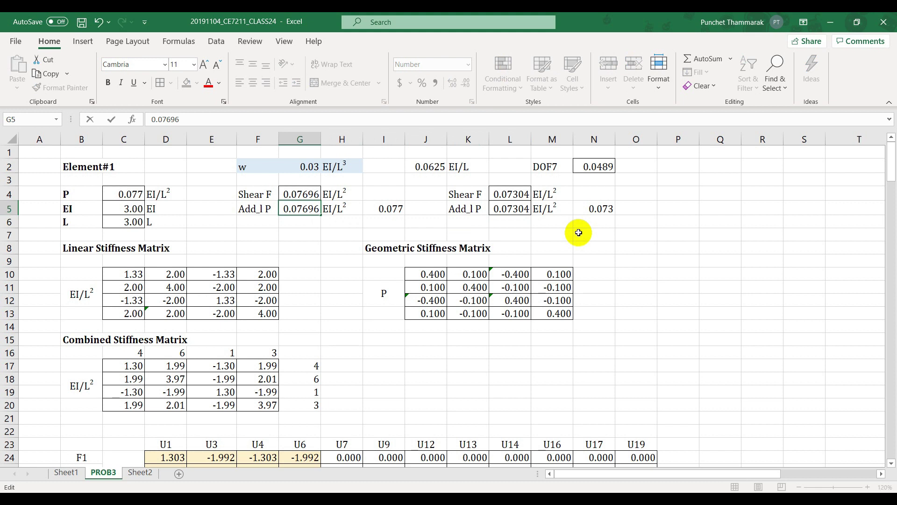
pyautogui.press('Return')
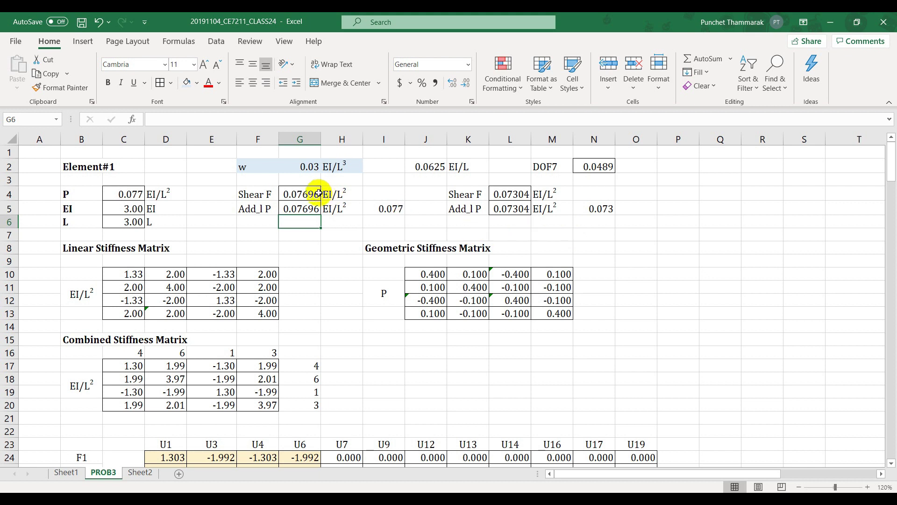
pyautogui.scroll(-1, 665, 322)
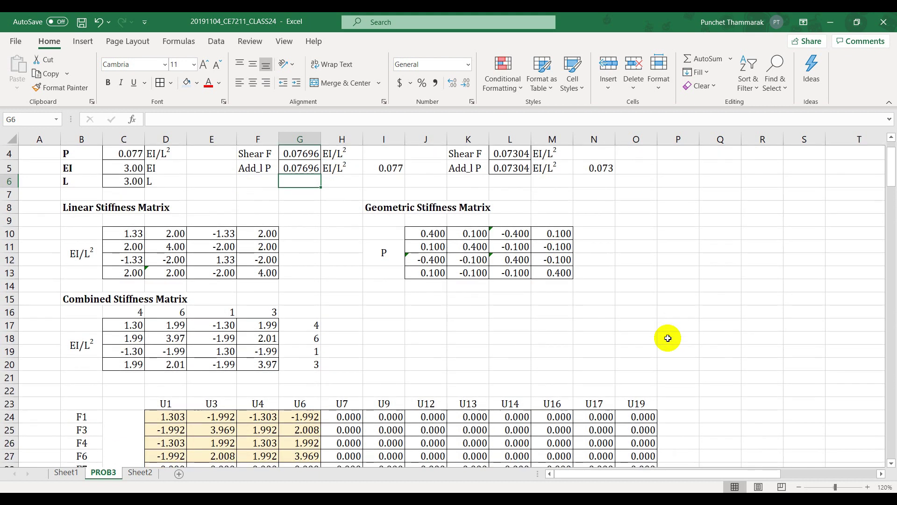
pyautogui.scroll(1, 672, 327)
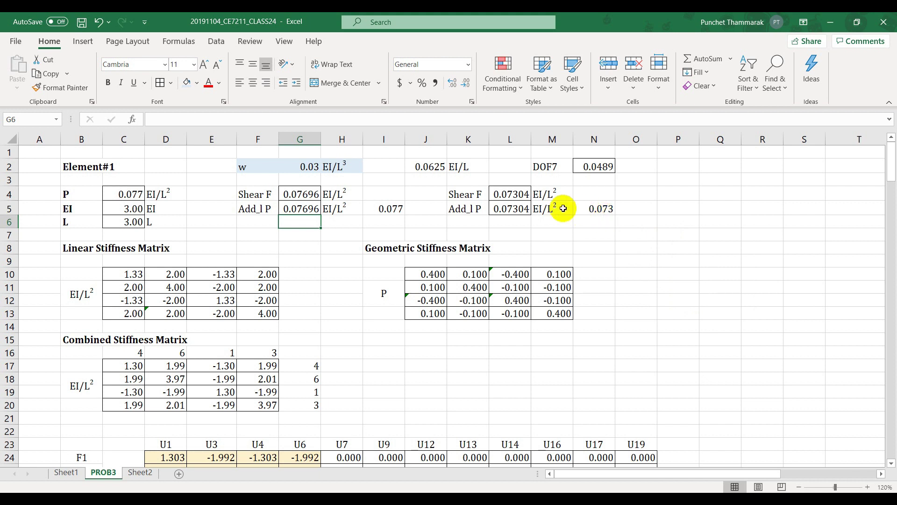
pyautogui.click(391, 209)
pyautogui.click(595, 213)
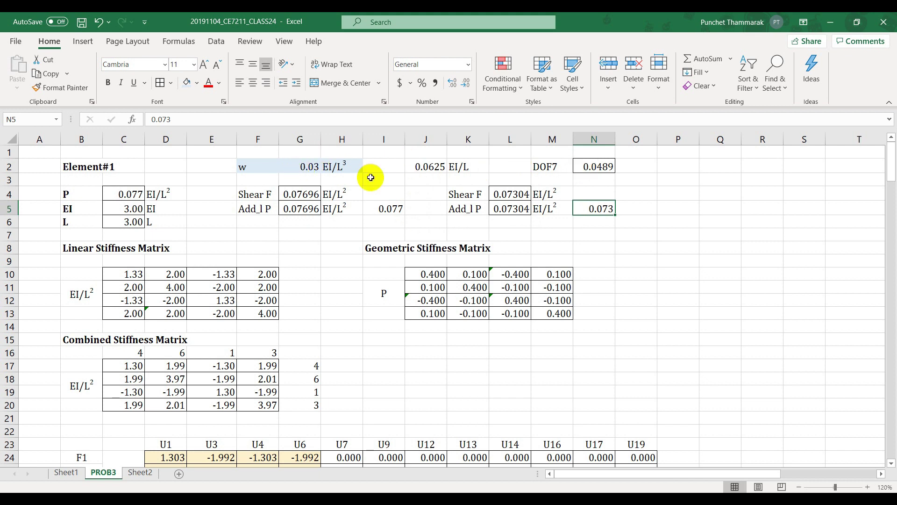
# Copy the load w from G2 on PROB3 and paste it as a value into C6 under w on Sheet2
pyautogui.click(306, 166)
pyautogui.hotkey('ctrl', 'c')
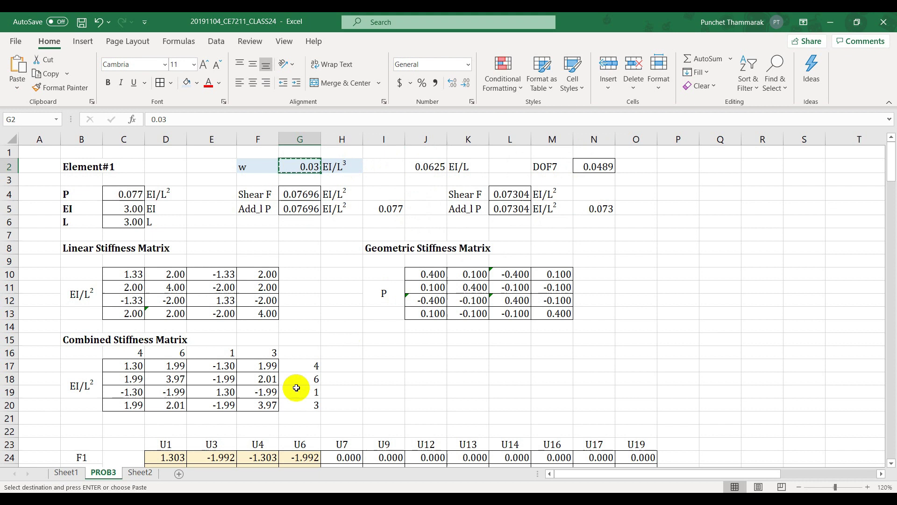
pyautogui.click(138, 473)
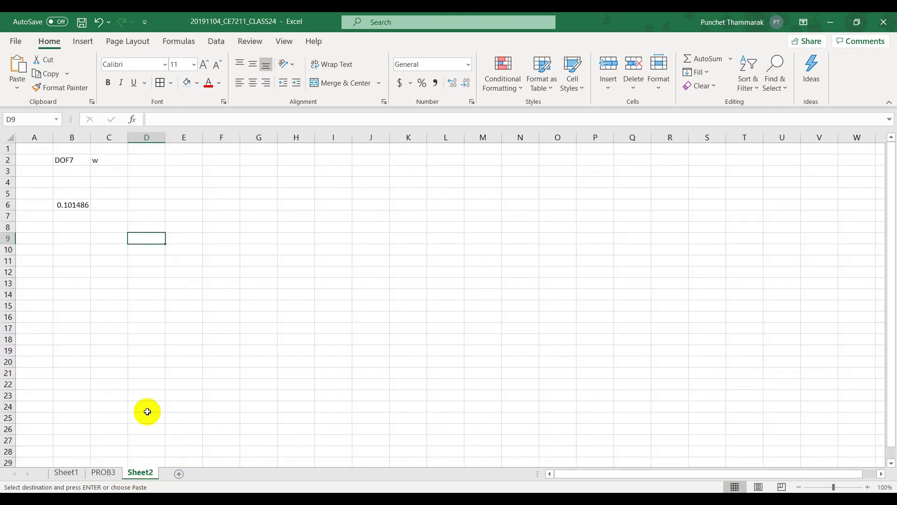
pyautogui.click(122, 207)
pyautogui.hotkey('ctrl', 'v')
pyautogui.click(150, 220)
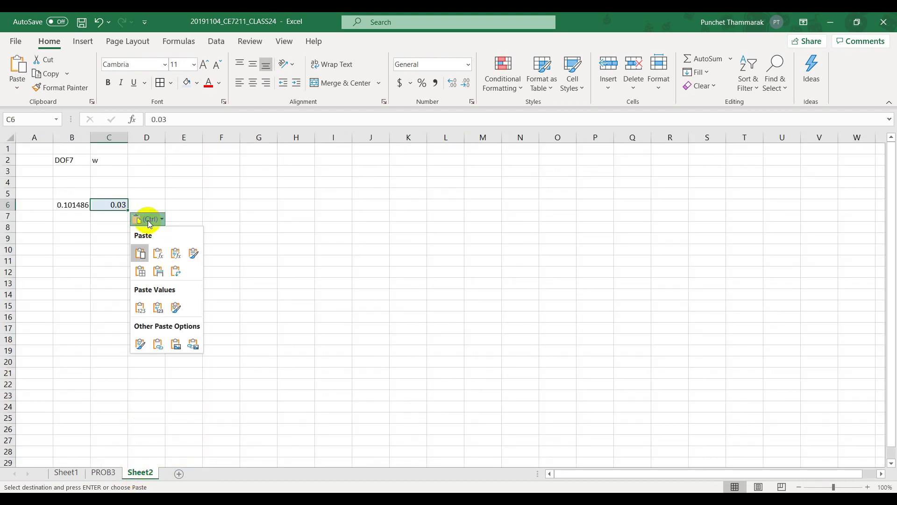
pyautogui.click(149, 314)
# Copy the DOF7 displacement from N2 on PROB3 and paste it as a value over B6 on Sheet2
pyautogui.click(103, 472)
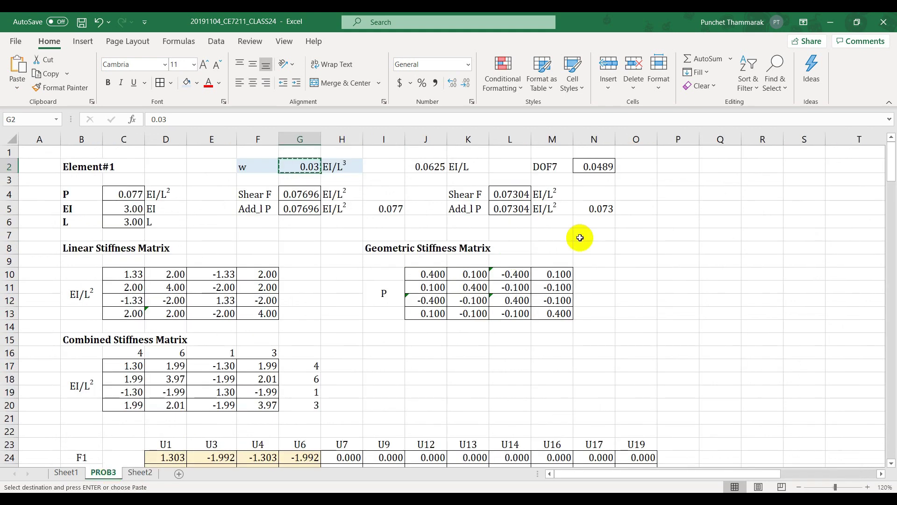
pyautogui.click(597, 170)
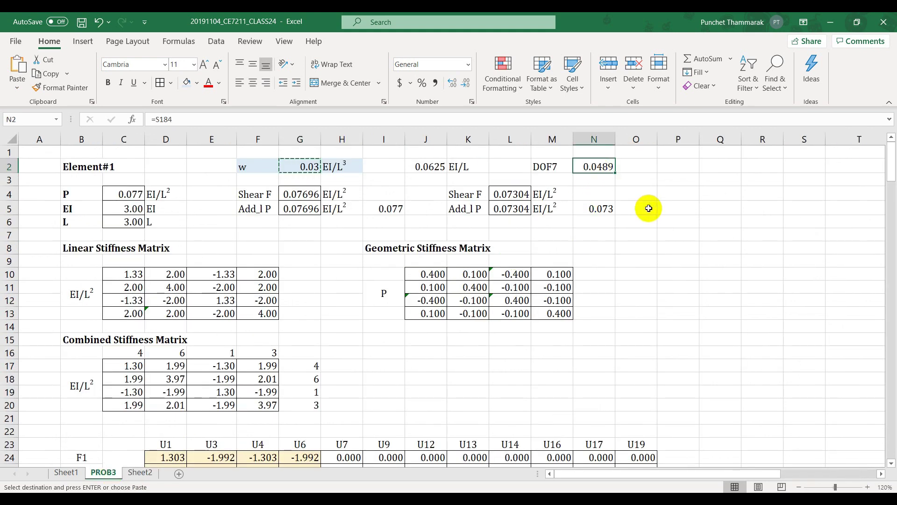
pyautogui.click(140, 472)
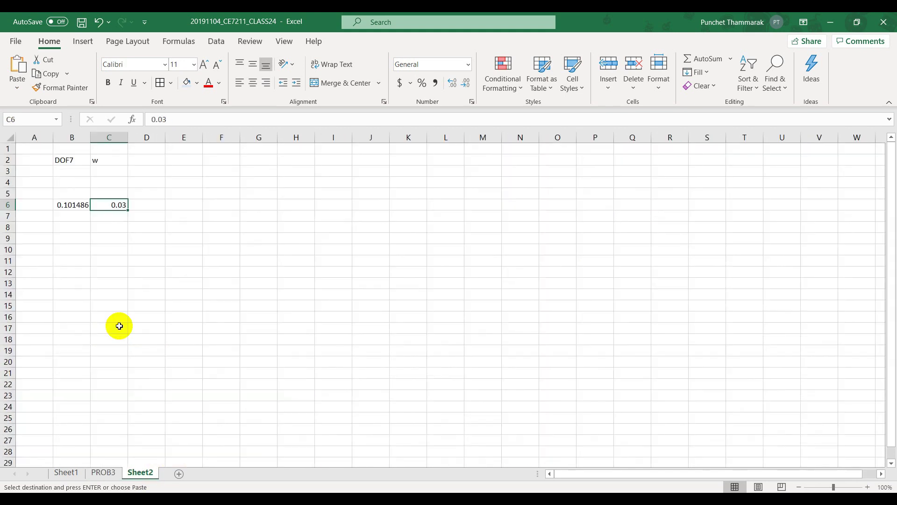
pyautogui.click(66, 203)
pyautogui.hotkey('ctrl', 'v')
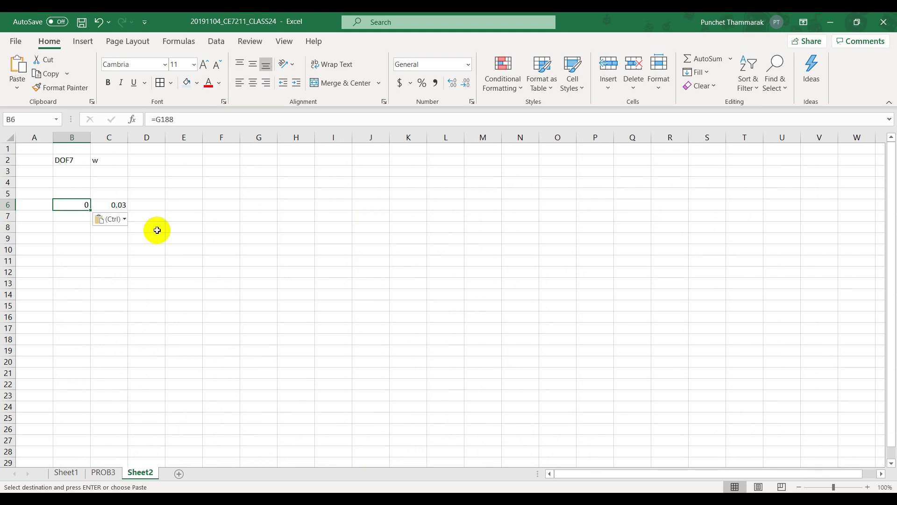
pyautogui.click(119, 228)
pyautogui.click(119, 225)
pyautogui.click(104, 306)
pyautogui.click(144, 260)
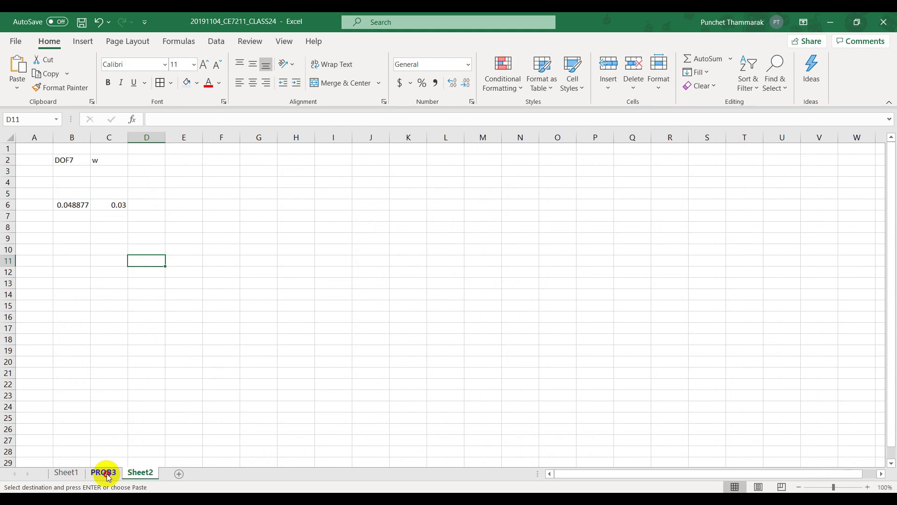
# Set the load w in G2 on PROB3 to 0.01
pyautogui.click(105, 473)
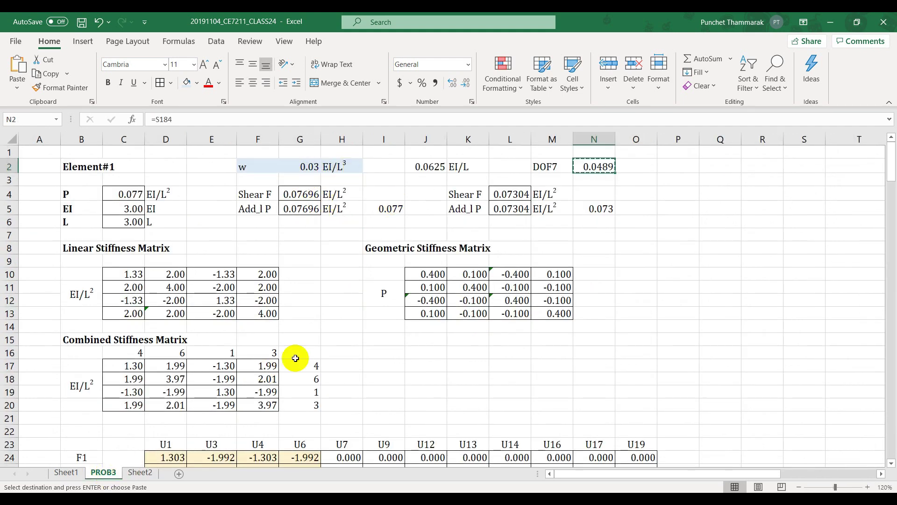
pyautogui.click(297, 166)
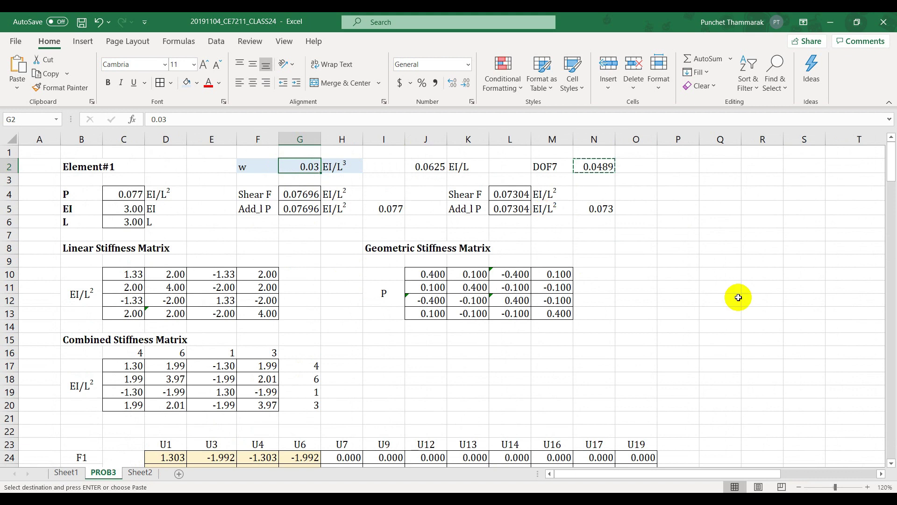
pyautogui.write('.0')
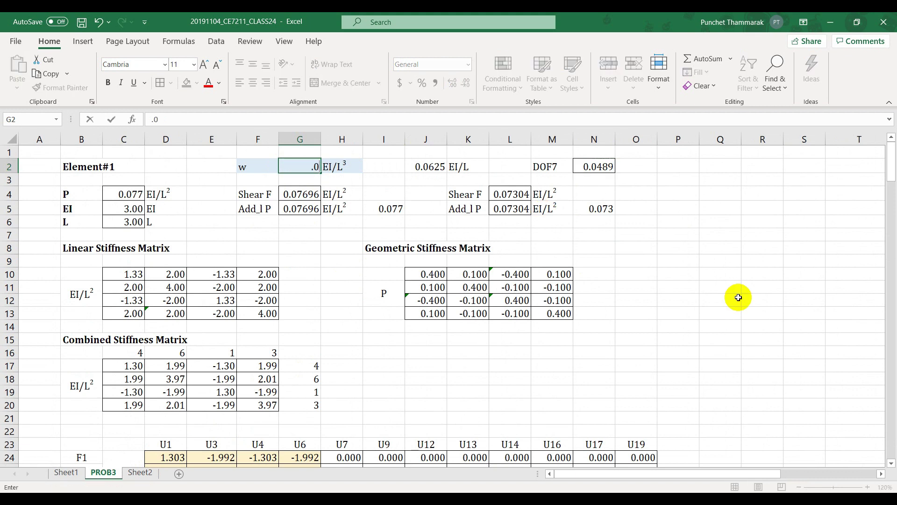
pyautogui.write('1')
pyautogui.press('Return')
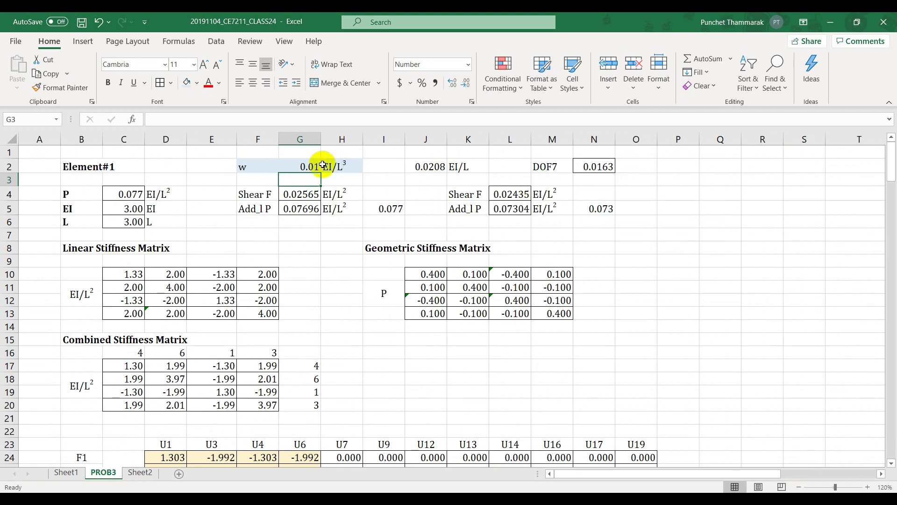
# Record the current shears as trial axial loads, entering 0.02565 in I5 and 0.02435 in N5
pyautogui.click(381, 208)
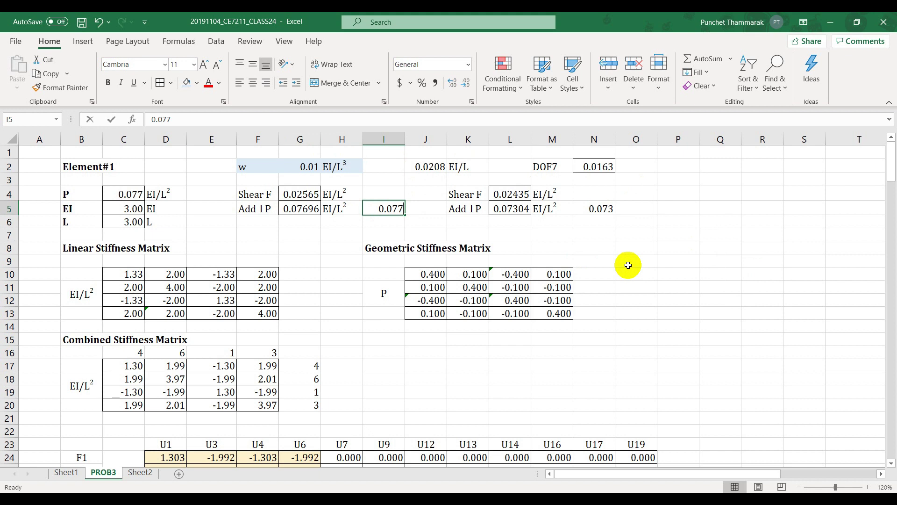
pyautogui.write('.02565')
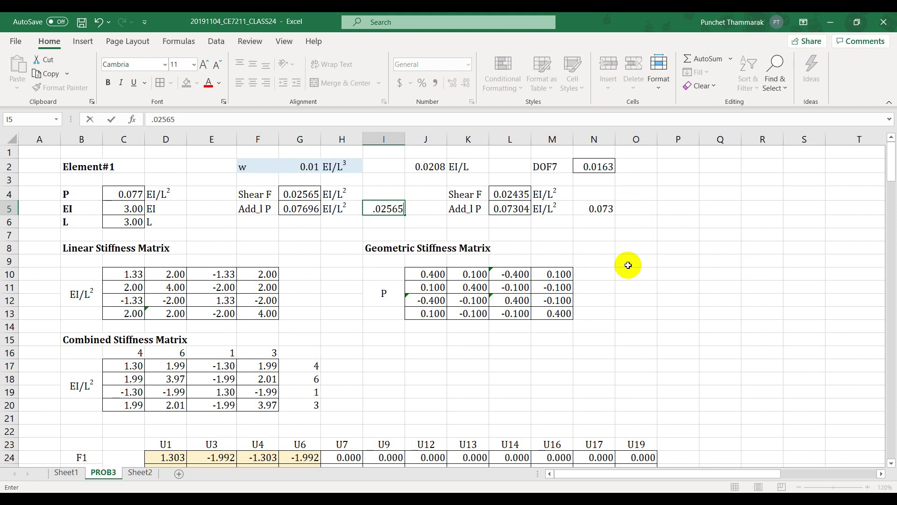
pyautogui.press('Return')
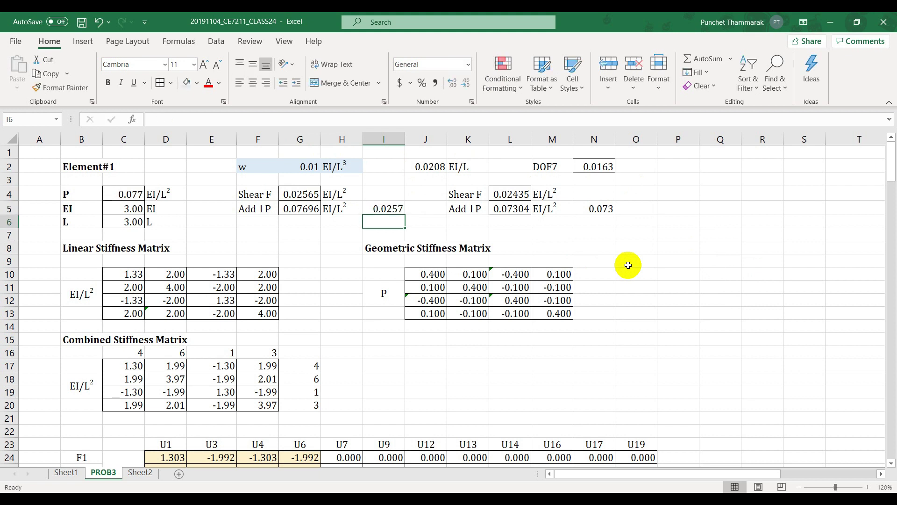
pyautogui.click(610, 211)
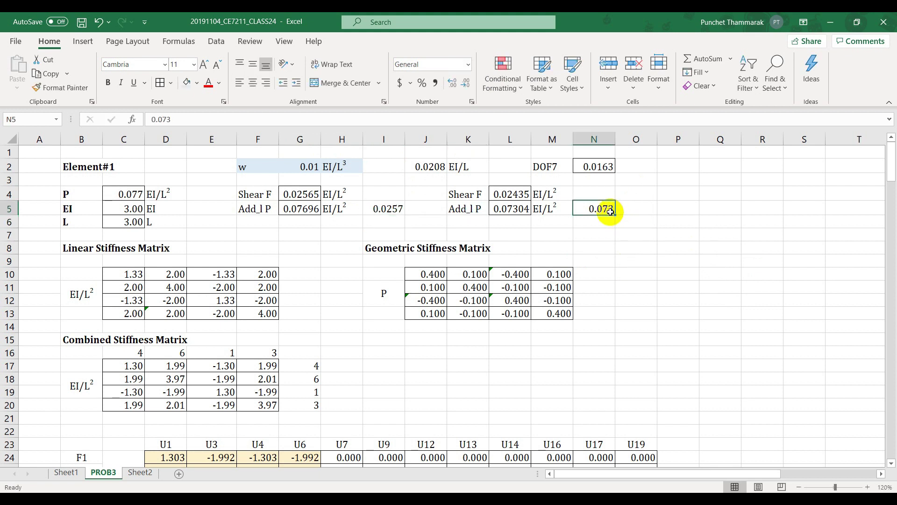
pyautogui.write('.024')
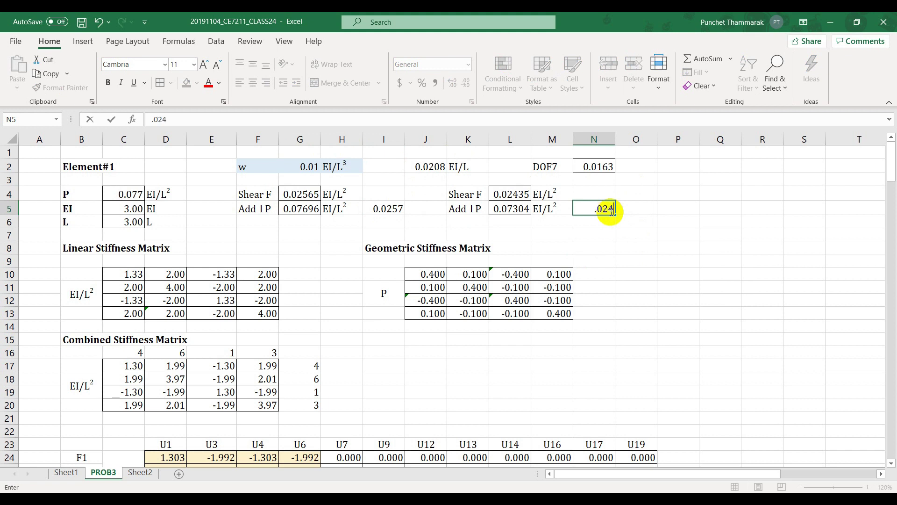
pyautogui.write('4')
pyautogui.press('Return')
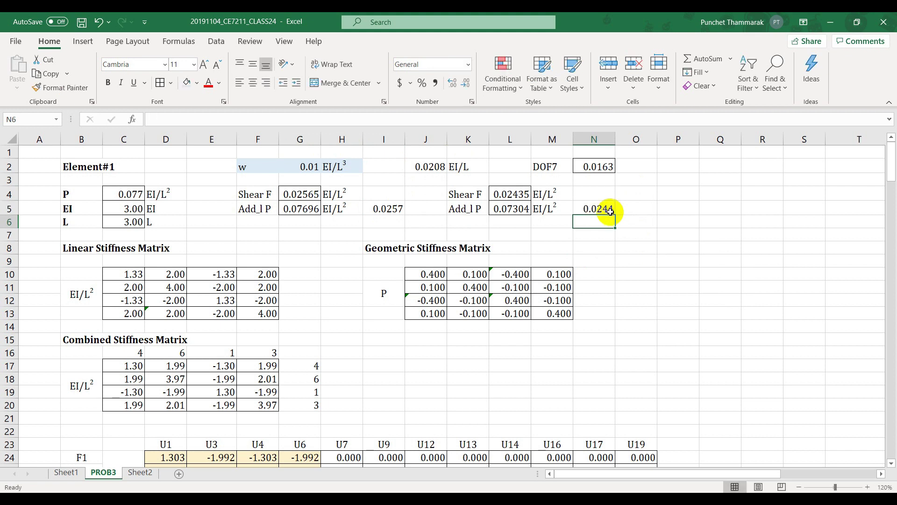
# Copy the trial axial load from N5 into Element#4's Add_l P in L5
pyautogui.click(610, 211)
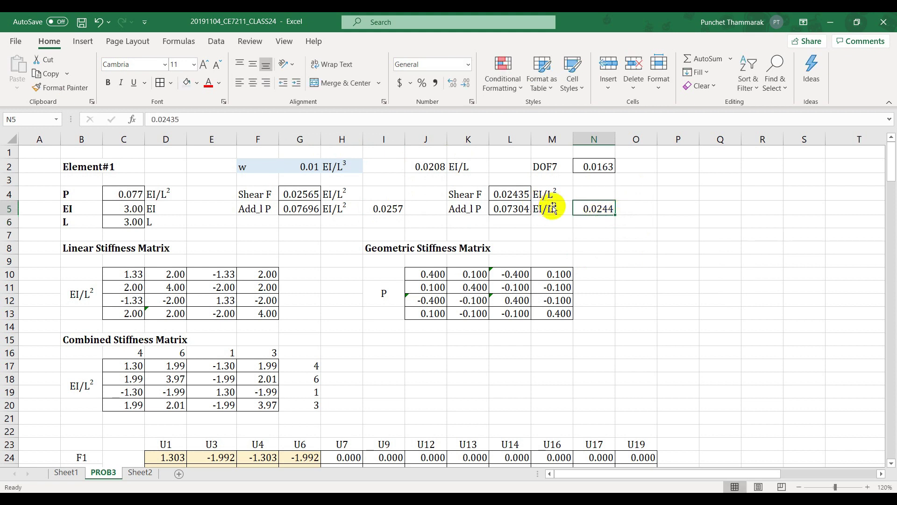
pyautogui.hotkey('ctrl', 'c')
pyautogui.click(512, 209)
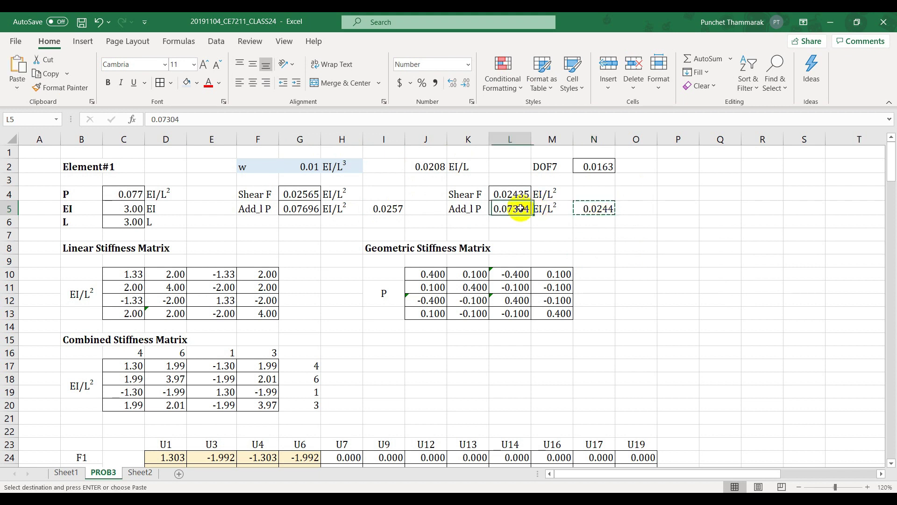
pyautogui.hotkey('ctrl', 'v')
# Copy the trial axial load from I5 into Element#1's Add_l P in G5
pyautogui.click(388, 210)
pyautogui.hotkey('ctrl', 'c')
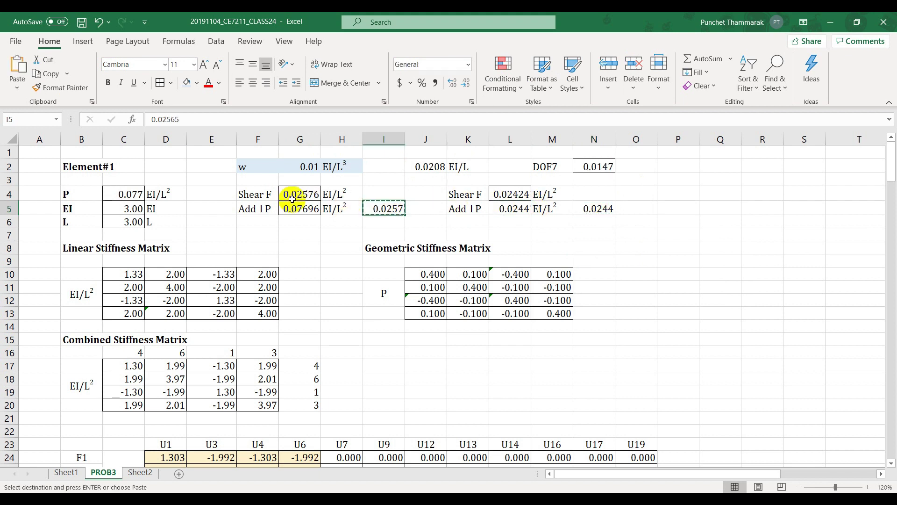
pyautogui.click(295, 209)
pyautogui.hotkey('ctrl', 'v')
pyautogui.click(700, 264)
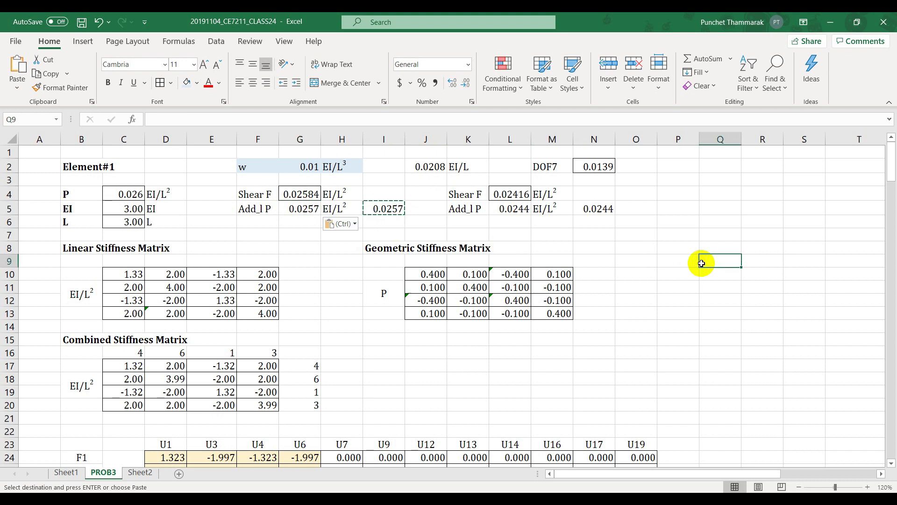
# Update the trial axial loads to the current shears, entering 0.02584 in I5 and 0.02416 in N5
pyautogui.click(380, 210)
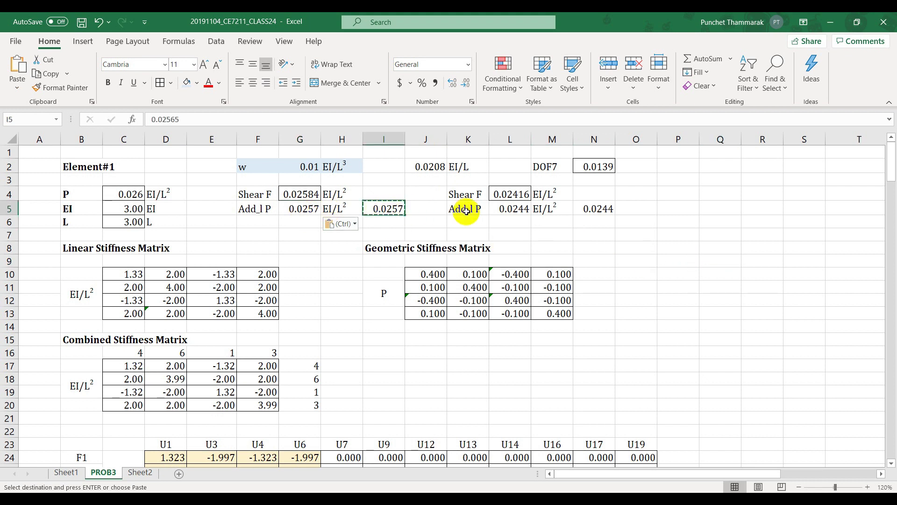
pyautogui.write('.')
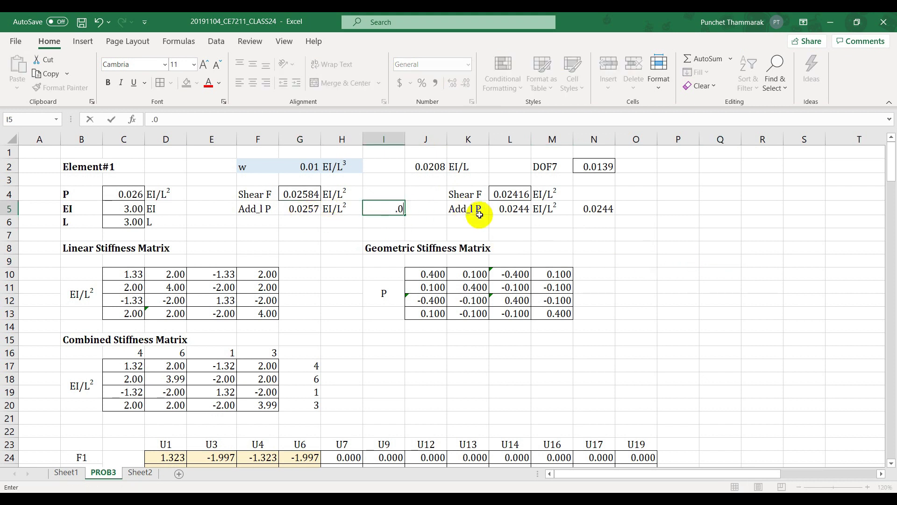
pyautogui.write('02584')
pyautogui.press('Return')
pyautogui.press('Right')
pyautogui.press('Right')
pyautogui.press('Right')
pyautogui.press('Right')
pyautogui.press('Right')
pyautogui.press('Up')
pyautogui.write('.')
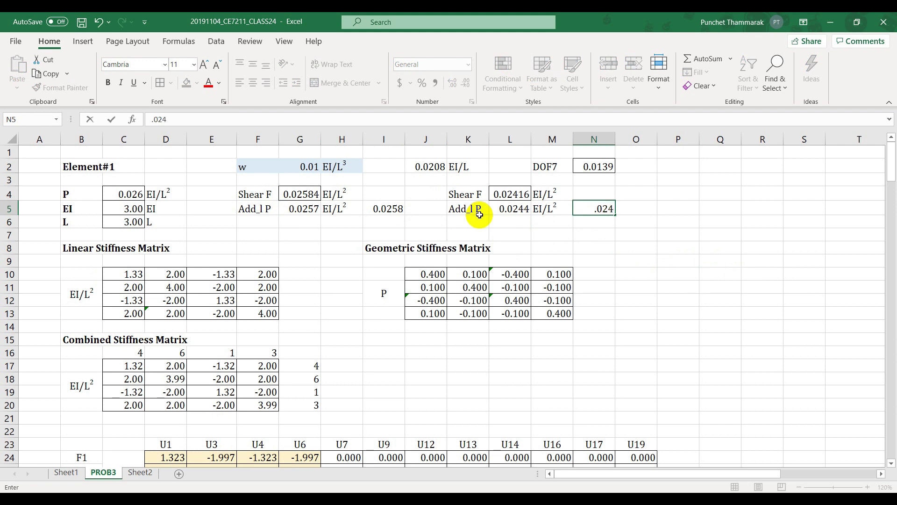
pyautogui.press('Return')
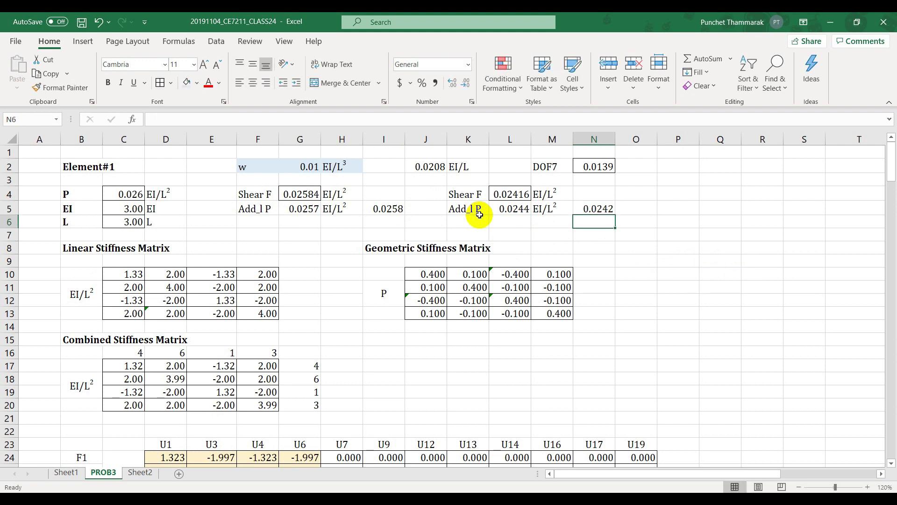
# Copy the updated trial axial loads into the Add_l P cells, I5 into G5 and N5 into L5
pyautogui.click(382, 211)
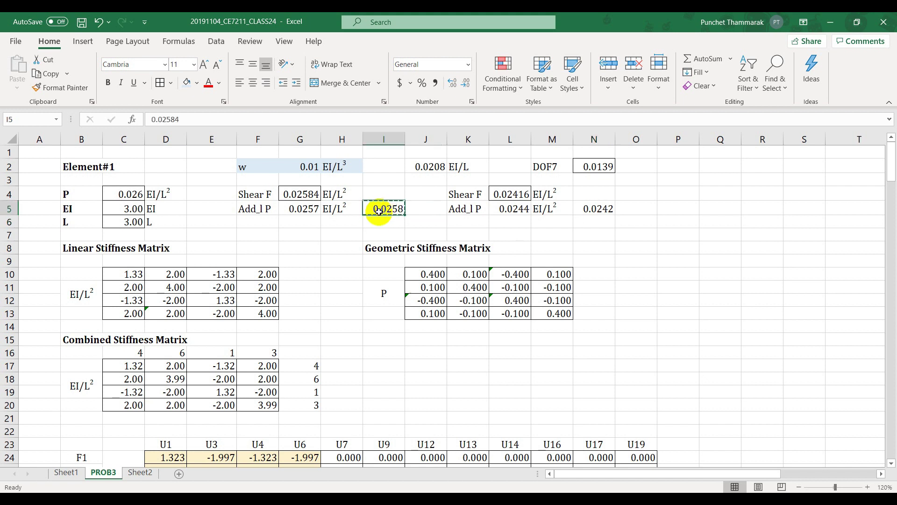
pyautogui.click(301, 209)
pyautogui.hotkey('ctrl', 'v')
pyautogui.click(596, 209)
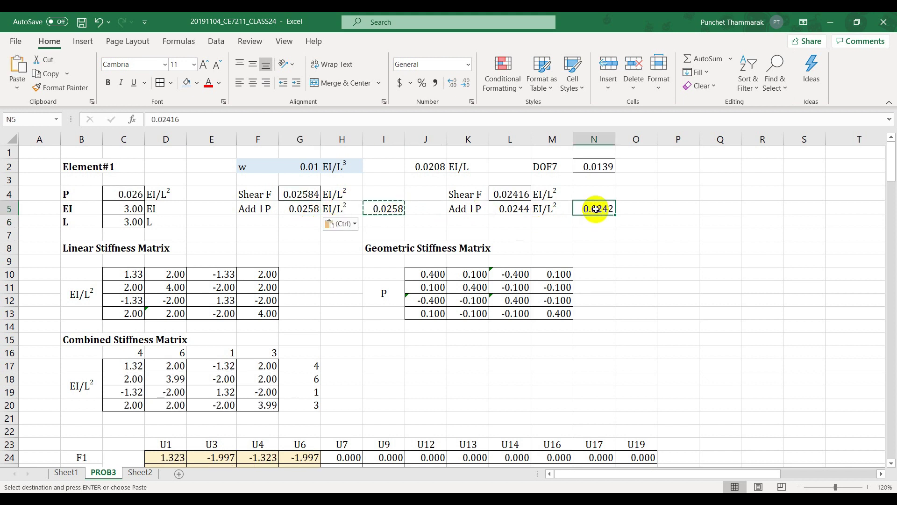
pyautogui.hotkey('ctrl', 'c')
pyautogui.click(516, 210)
pyautogui.hotkey('ctrl', 'v')
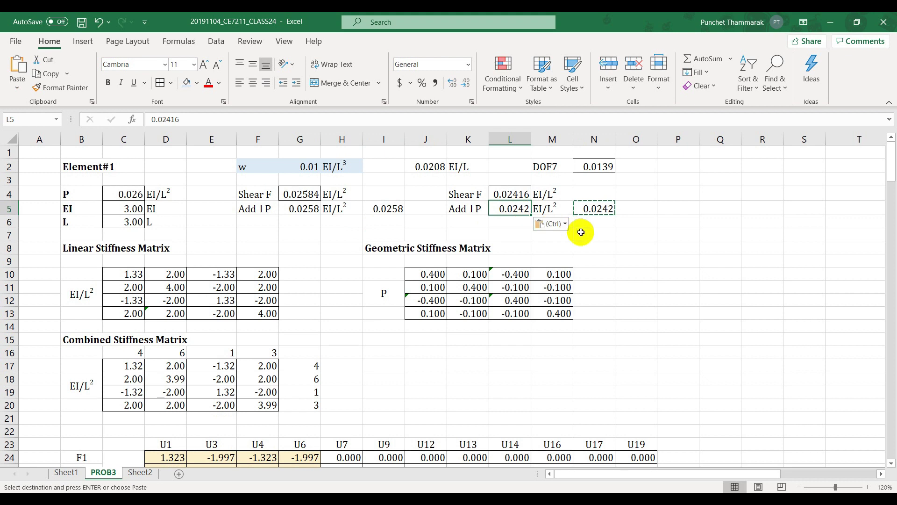
# Show the Add_l P values in L5 and G5 with five decimal places
pyautogui.click(452, 83)
pyautogui.click(313, 210)
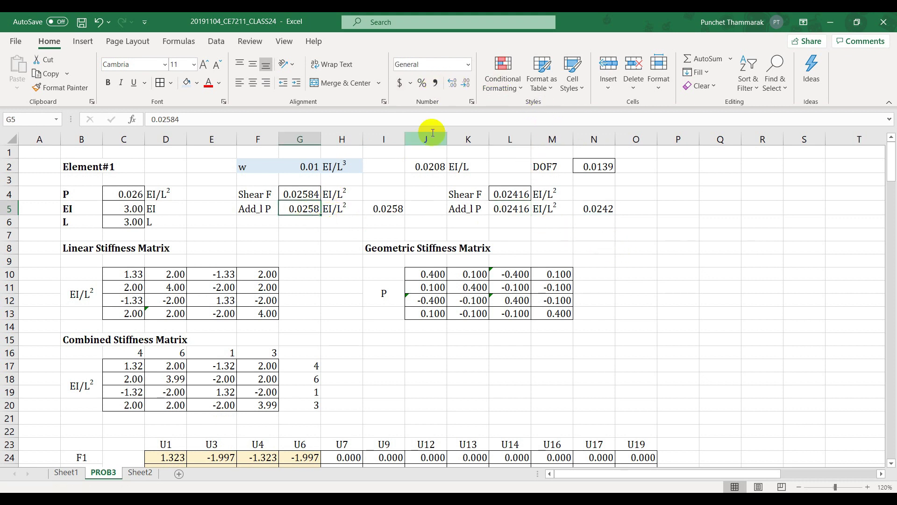
pyautogui.click(674, 249)
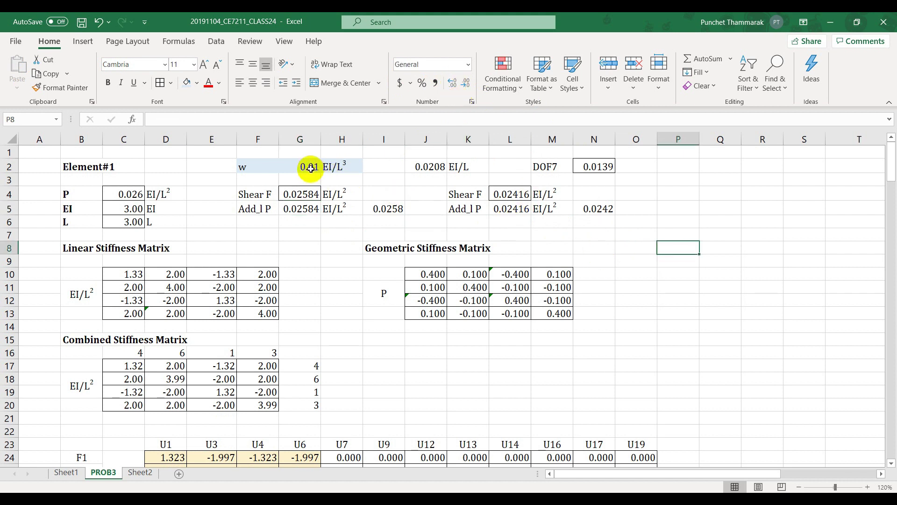
# Enter the load 0.01 in C3 under w on Sheet2
pyautogui.click(140, 472)
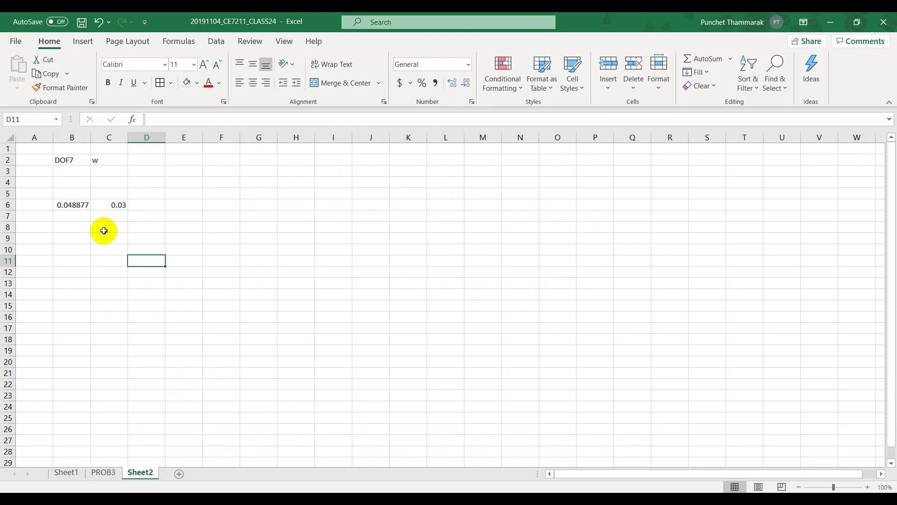
pyautogui.click(119, 176)
pyautogui.write('.0')
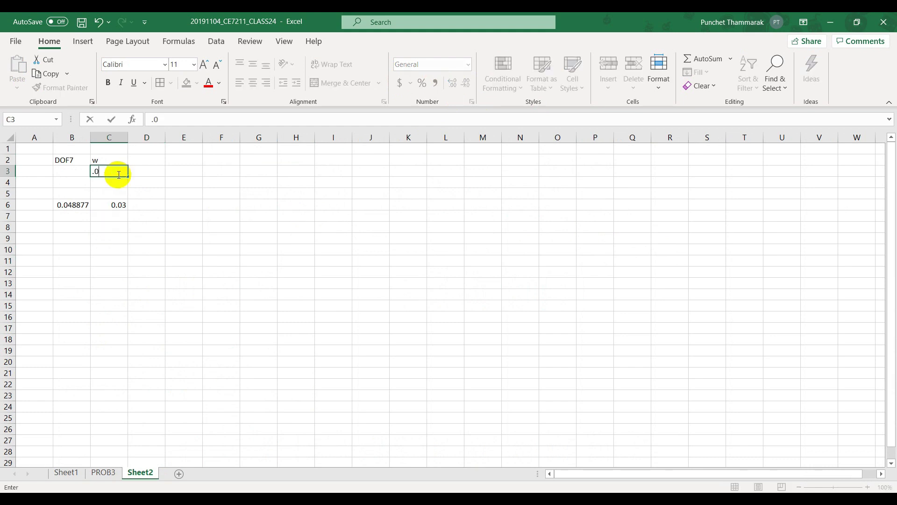
pyautogui.write('1')
pyautogui.press('Left')
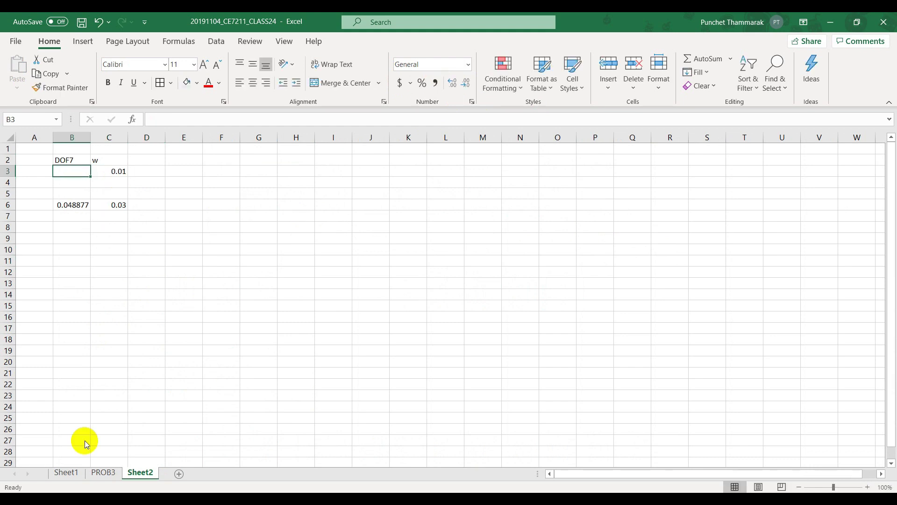
# Copy the DOF7 displacement from N2 on PROB3 and paste it as a value into B3 on Sheet2
pyautogui.click(103, 472)
pyautogui.click(592, 166)
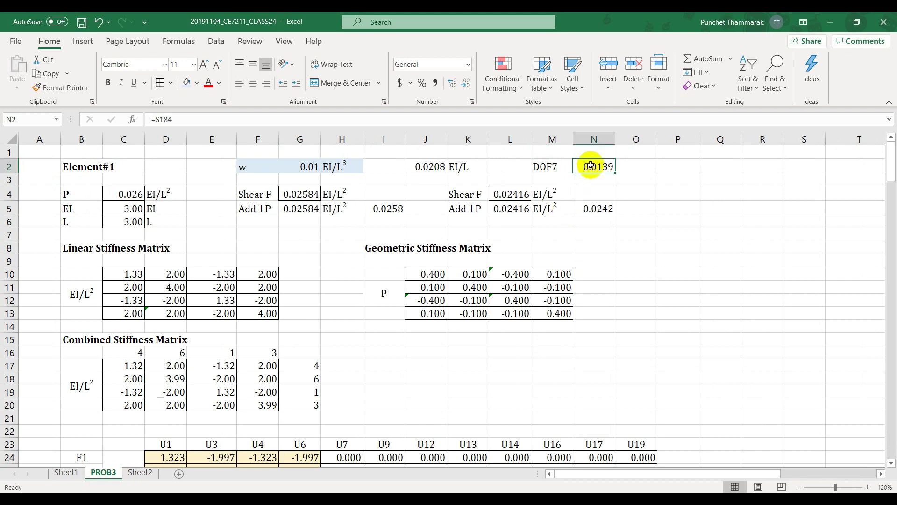
pyautogui.hotkey('ctrl', 'c')
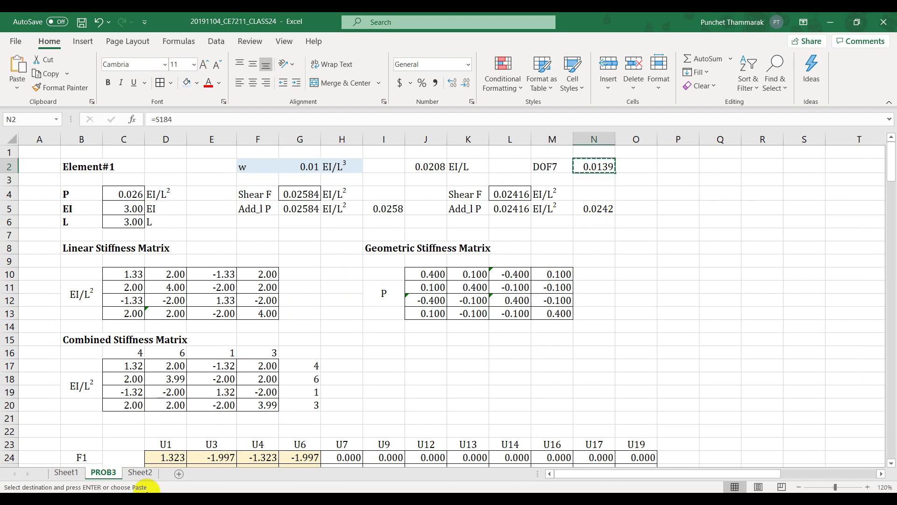
pyautogui.click(139, 472)
pyautogui.hotkey('ctrl', 'v')
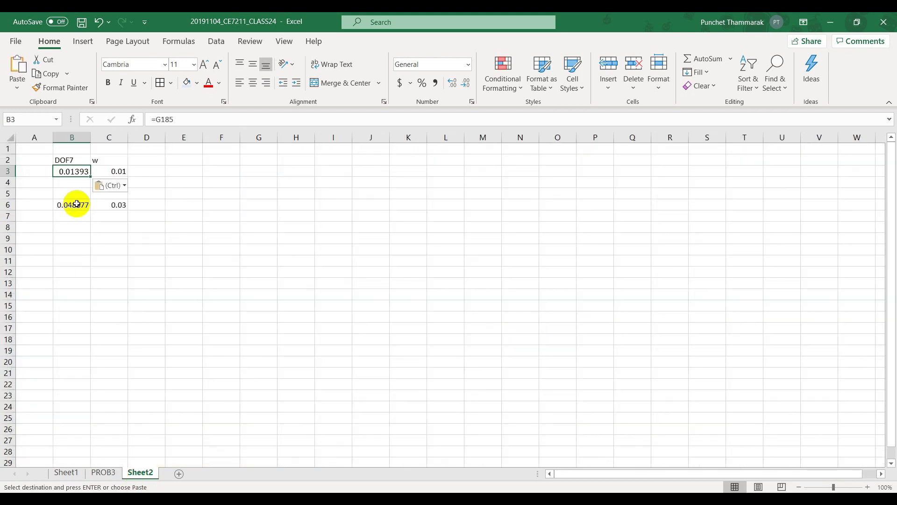
pyautogui.click(122, 187)
pyautogui.click(103, 276)
pyautogui.click(232, 229)
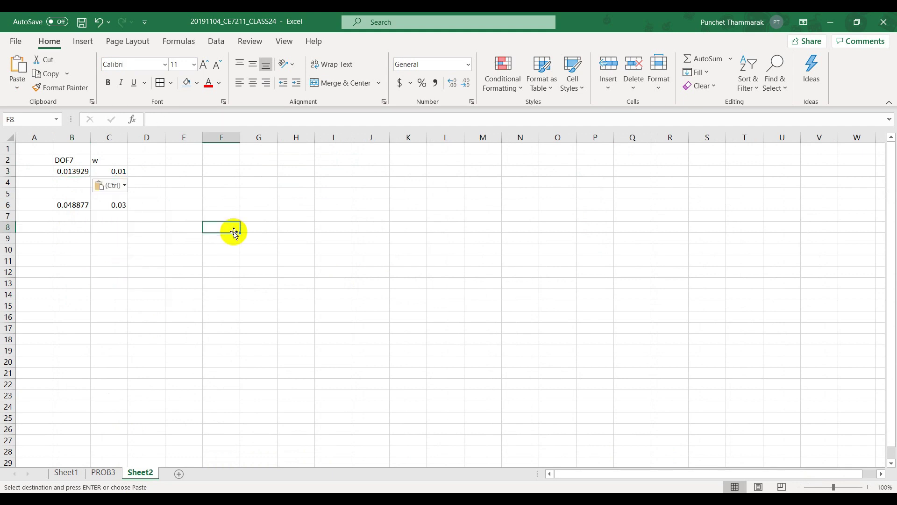
# Insert an empty scatter chart with straight lines on Sheet2 and enlarge it to span about columns I to R
pyautogui.click(84, 42)
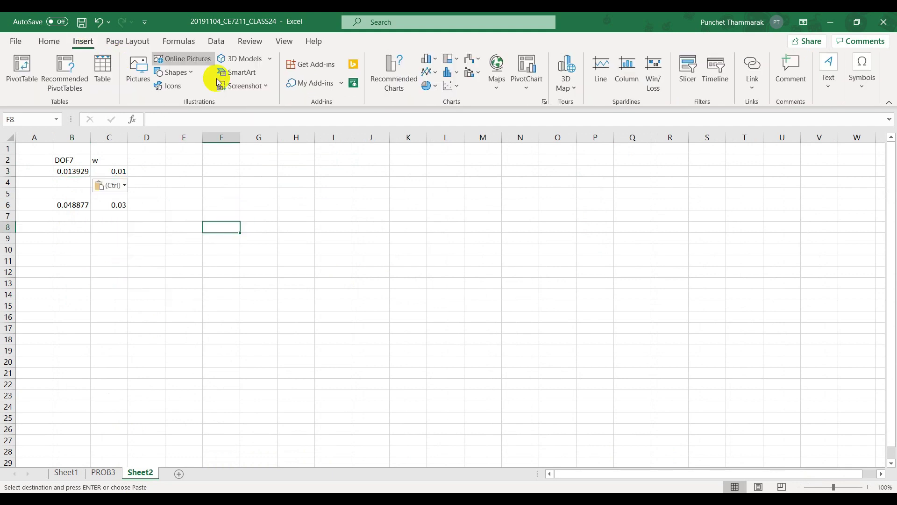
pyautogui.click(451, 85)
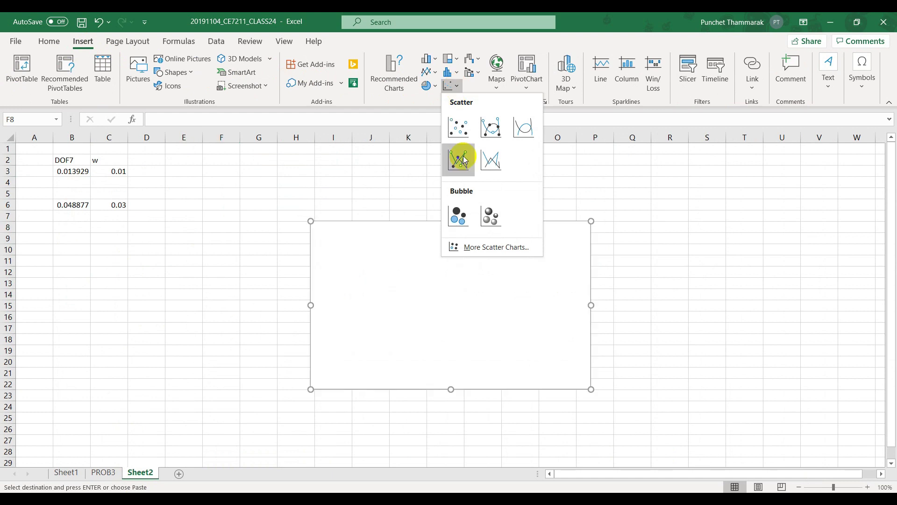
pyautogui.click(487, 158)
pyautogui.moveTo(592, 220); pyautogui.dragTo(688, 153)
# Add a data series to the chart with the DOF7 range B3:B15 as its X values
pyautogui.rightClick(521, 248)
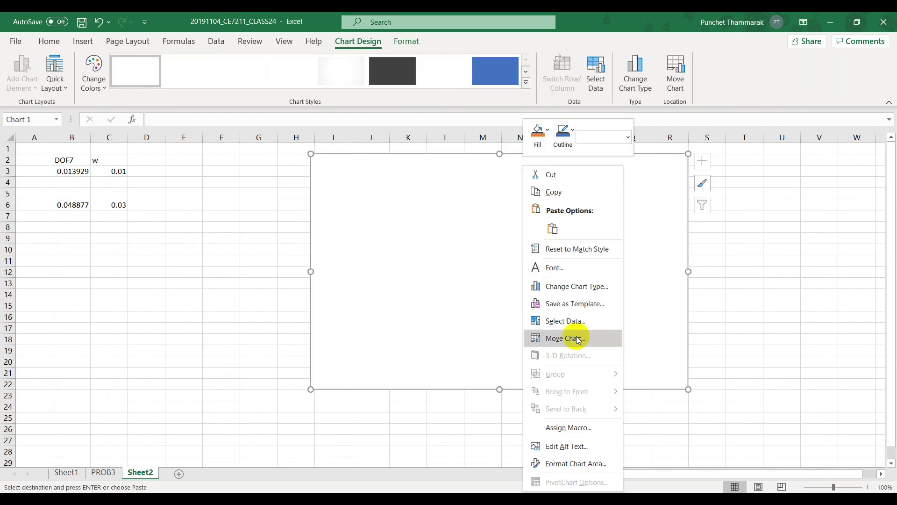
pyautogui.click(585, 322)
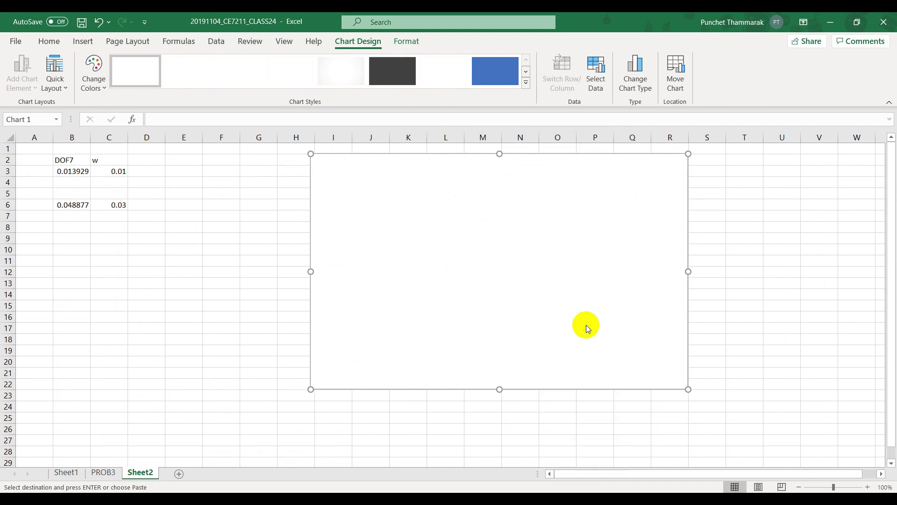
pyautogui.click(284, 243)
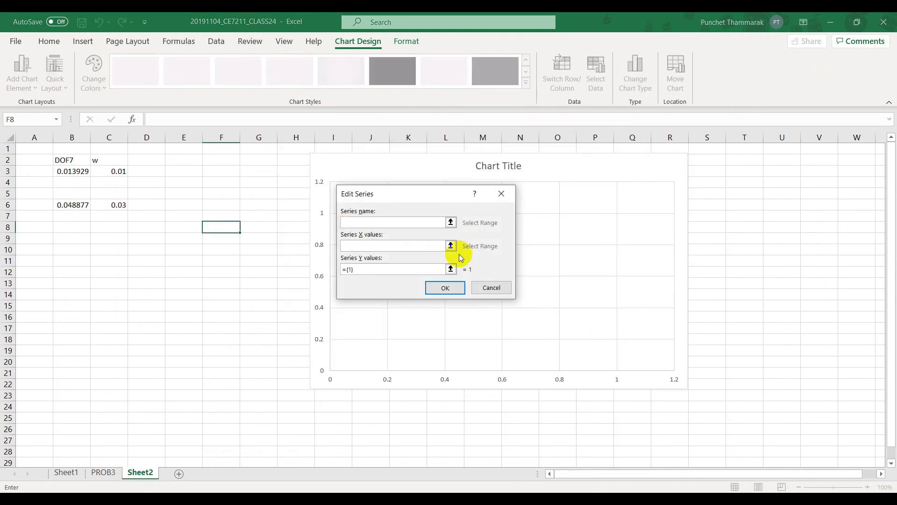
pyautogui.click(451, 247)
pyautogui.moveTo(64, 168); pyautogui.dragTo(72, 303)
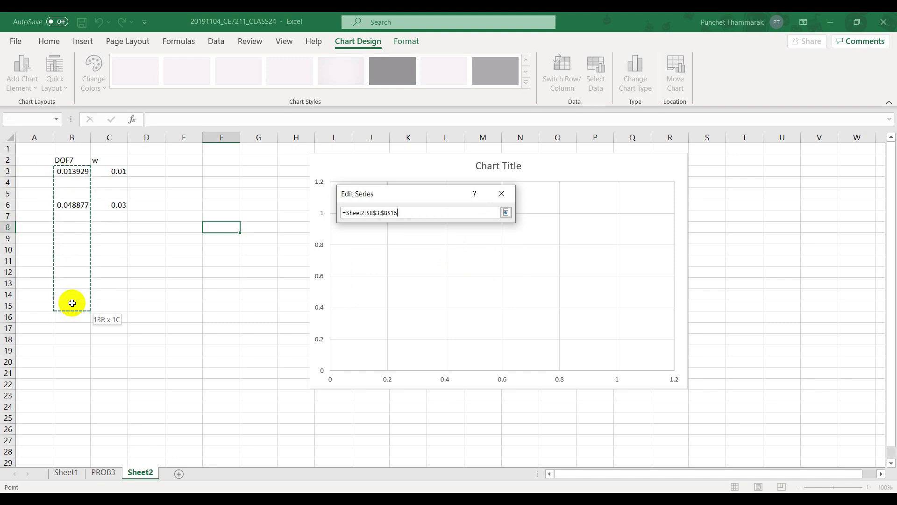
pyautogui.press('Return')
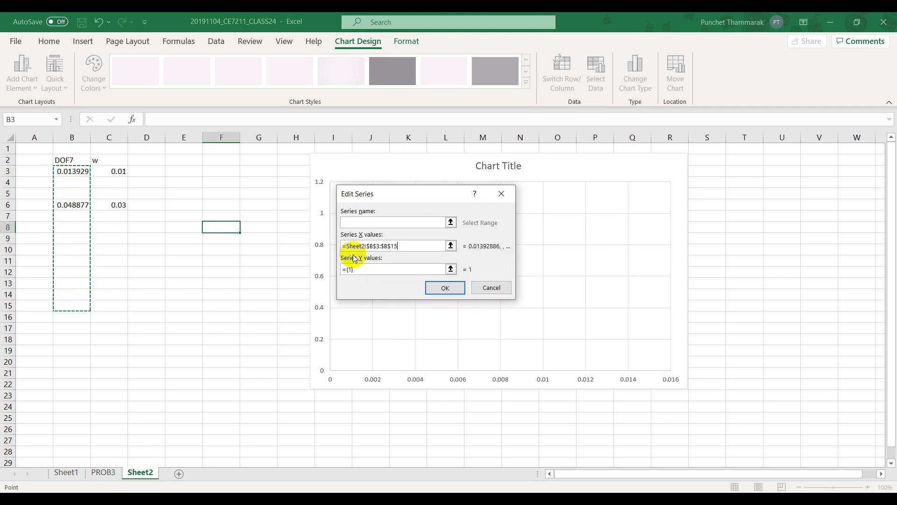
# Set the new series' Y values to the w range C3:C15 and apply the chart's data source
pyautogui.click(451, 269)
pyautogui.moveTo(112, 171); pyautogui.dragTo(117, 306)
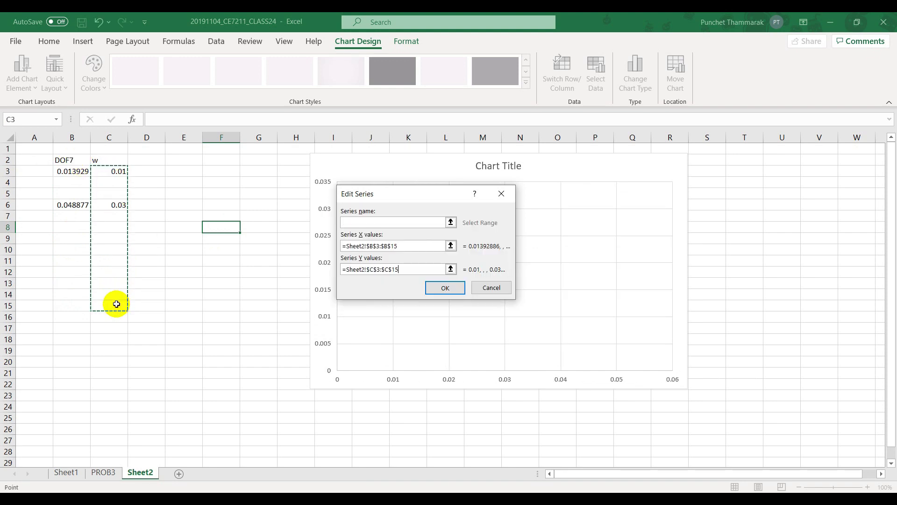
pyautogui.click(445, 289)
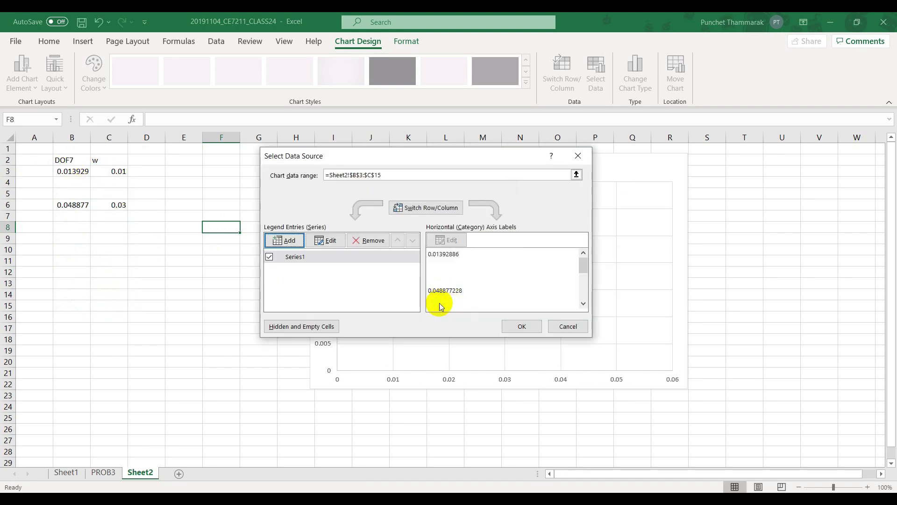
pyautogui.click(514, 327)
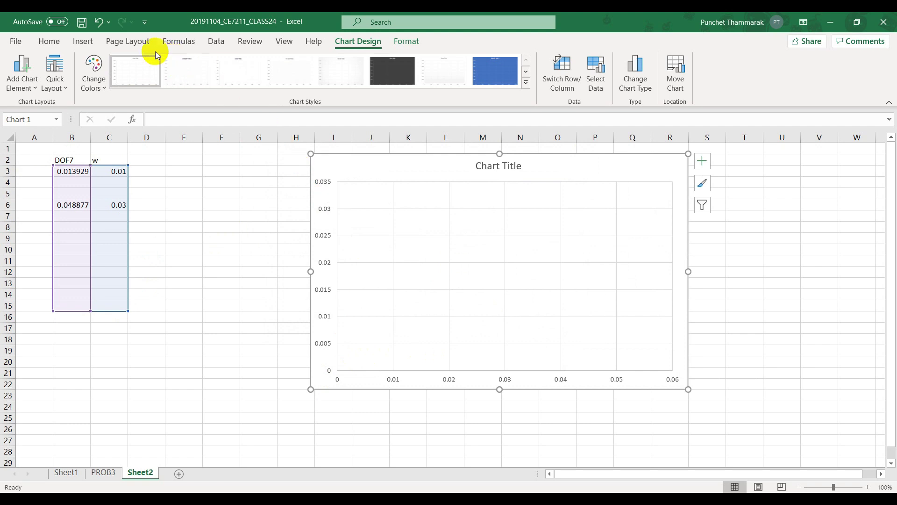
# Change the blank chart's type to a plain XY Scatter with markers only
pyautogui.rightClick(477, 220)
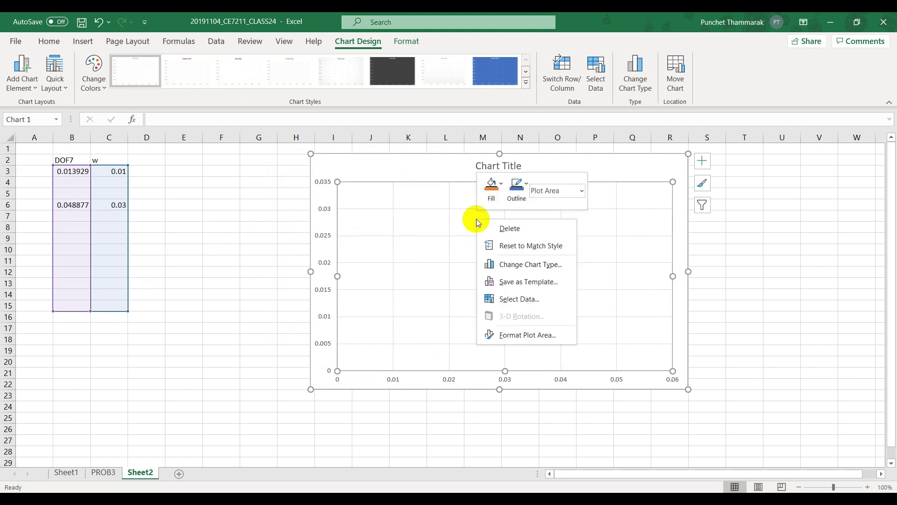
pyautogui.click(544, 265)
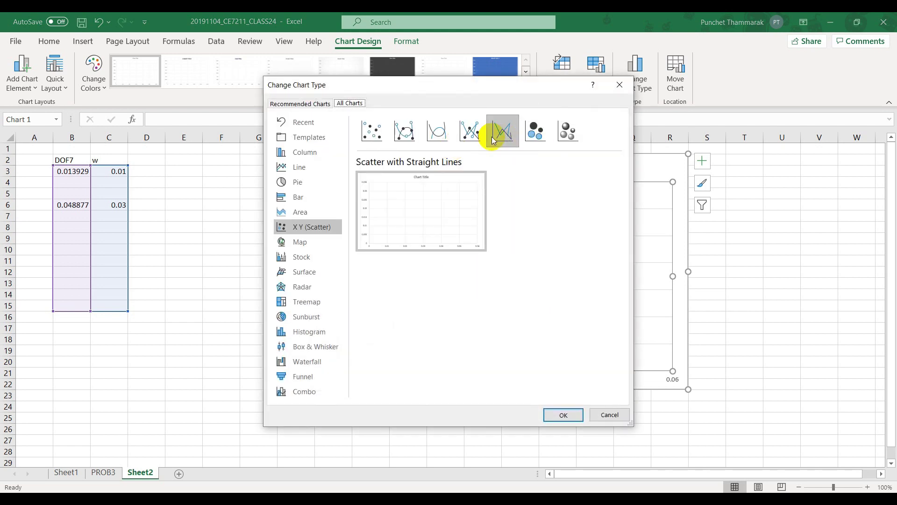
pyautogui.click(379, 133)
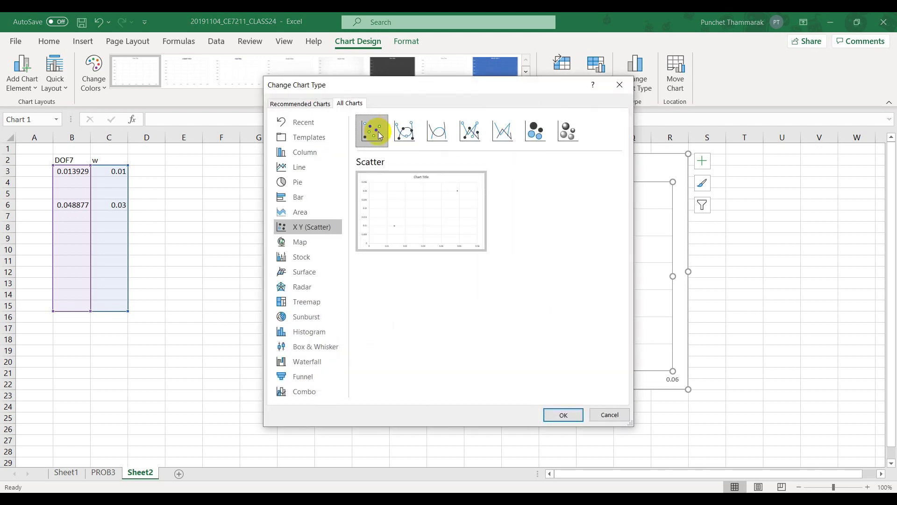
pyautogui.click(564, 415)
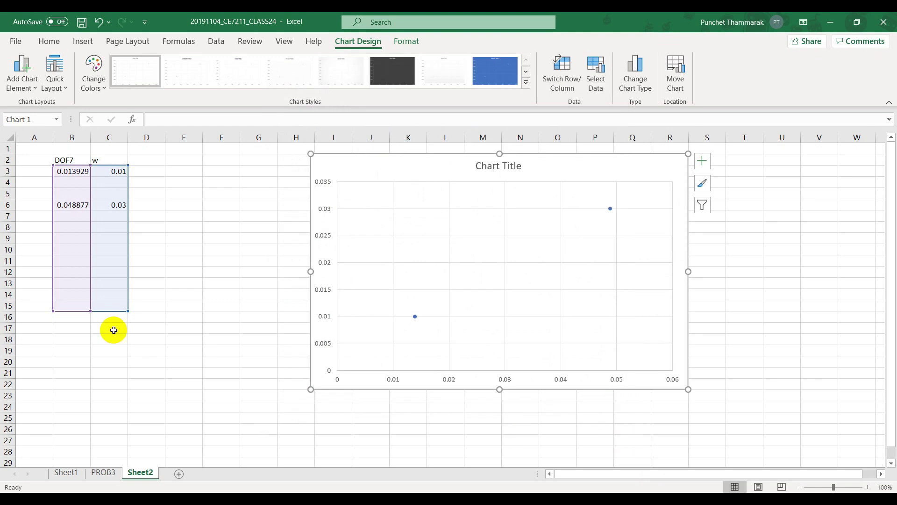
pyautogui.click(176, 297)
# On the PROB3 sheet, set the load w in G2 to 0.02
pyautogui.click(103, 472)
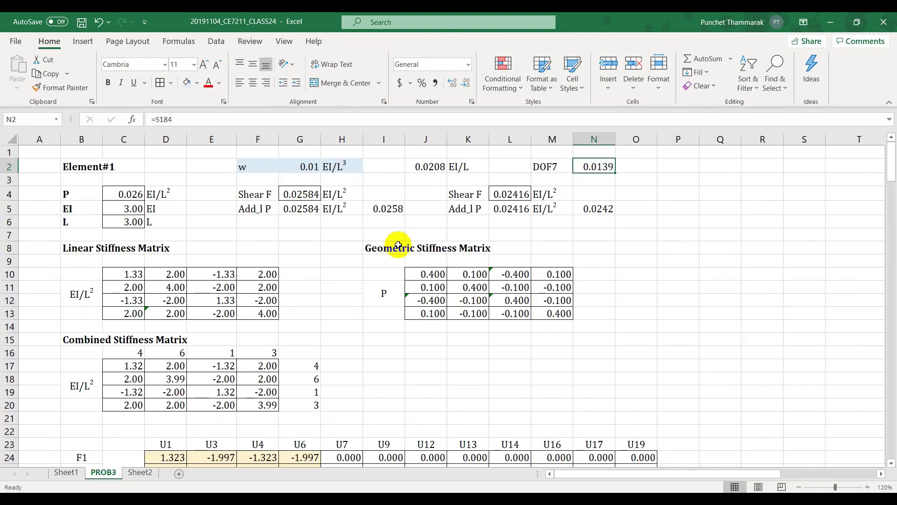
pyautogui.click(307, 171)
pyautogui.write('.')
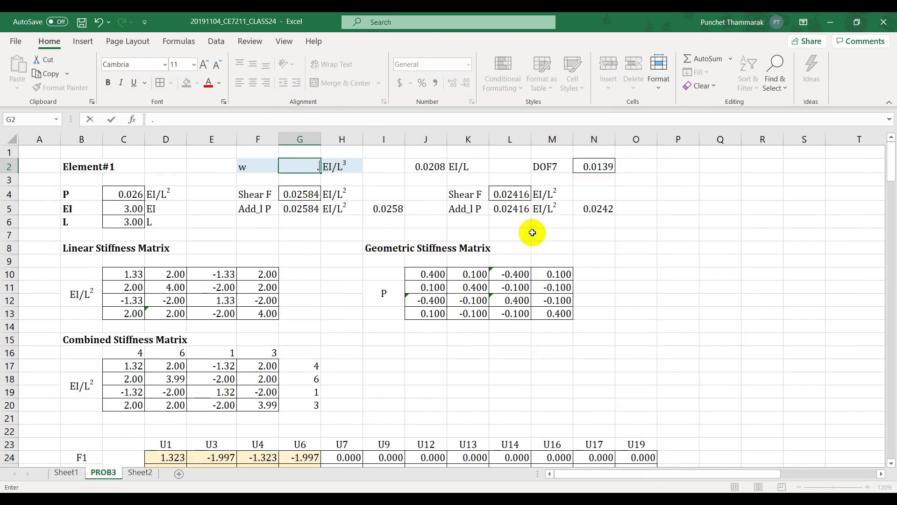
pyautogui.press('Return')
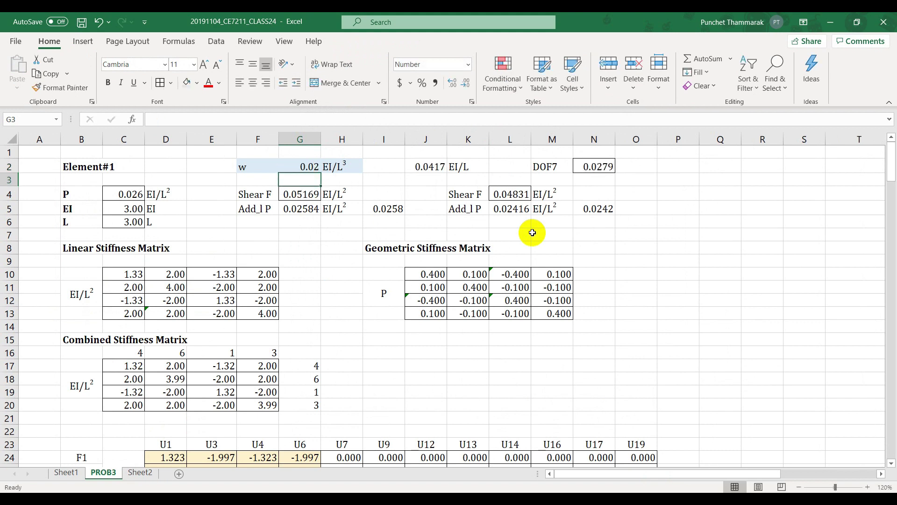
# Copy the Shear F result in G4 into I5 as a value only
pyautogui.click(306, 196)
pyautogui.hotkey('ctrl', 'c')
pyautogui.click(383, 208)
pyautogui.hotkey('ctrl', 'v')
pyautogui.press('ctrl')
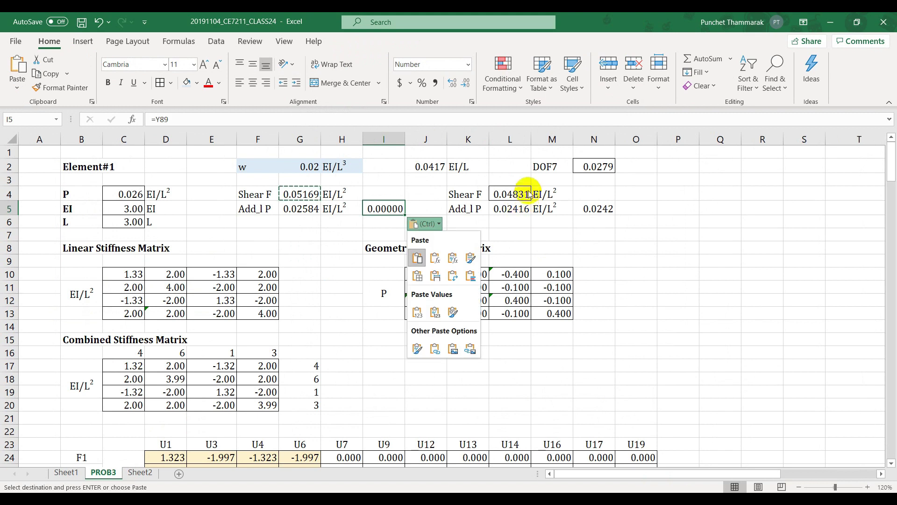
pyautogui.click(417, 312)
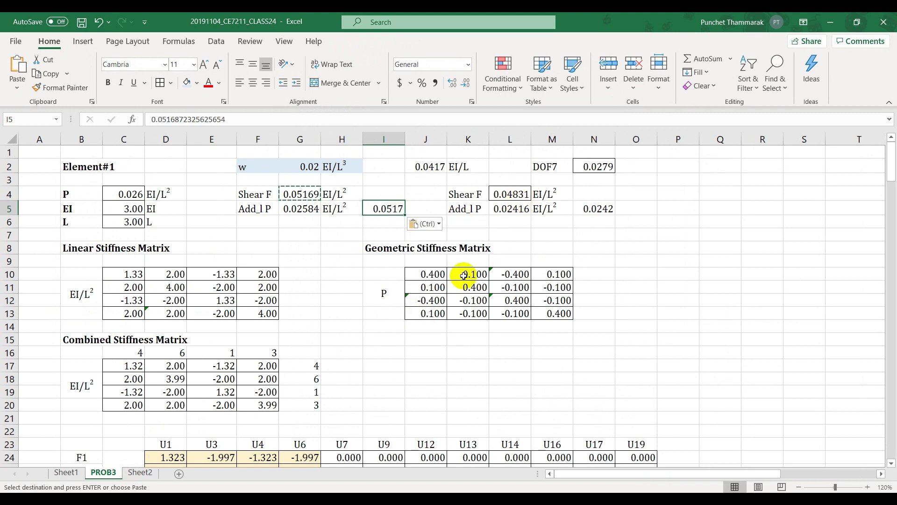
# Copy the Shear F result in L4 into N5 as a value only
pyautogui.click(510, 195)
pyautogui.hotkey('ctrl', 'c')
pyautogui.click(595, 211)
pyautogui.hotkey('ctrl', 'v')
pyautogui.click(630, 227)
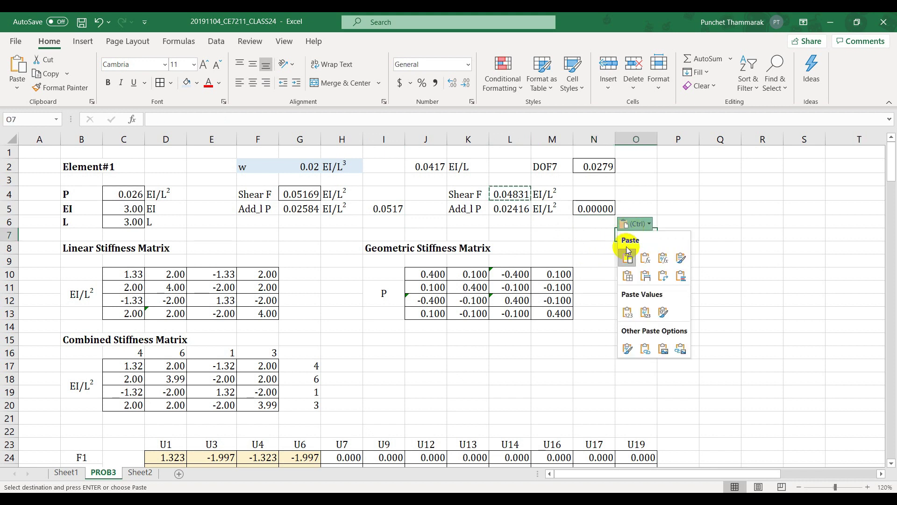
pyautogui.click(628, 312)
# Copy the I5 value into the Add_l P cell G5 and the N5 value into the Add_l P cell L5
pyautogui.click(392, 206)
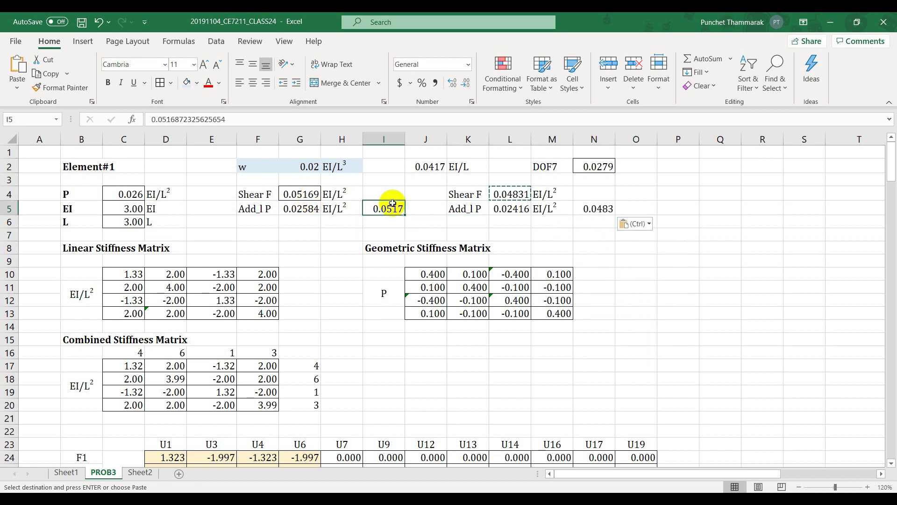
pyautogui.hotkey('ctrl', 'c')
pyautogui.click(300, 211)
pyautogui.hotkey('ctrl', 'v')
pyautogui.click(603, 215)
pyautogui.hotkey('ctrl', 'c')
pyautogui.click(515, 207)
pyautogui.hotkey('ctrl', 'v')
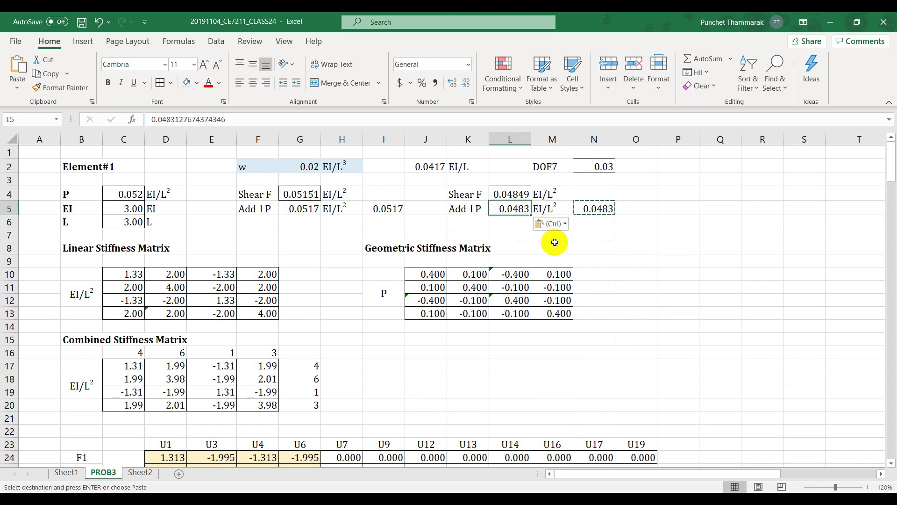
# Show the Add_l P values in G5 and L5 with five decimal places
pyautogui.click(311, 212)
pyautogui.click(450, 83)
pyautogui.click(508, 209)
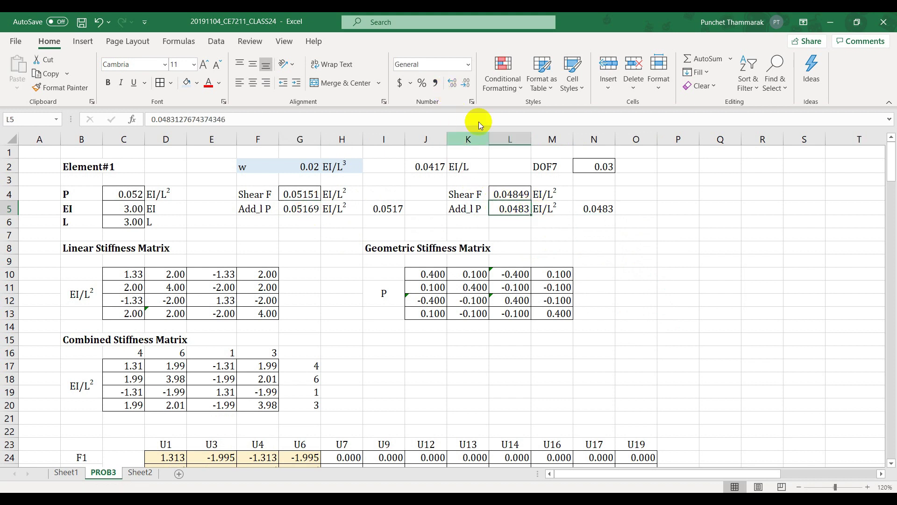
pyautogui.click(452, 83)
pyautogui.click(351, 245)
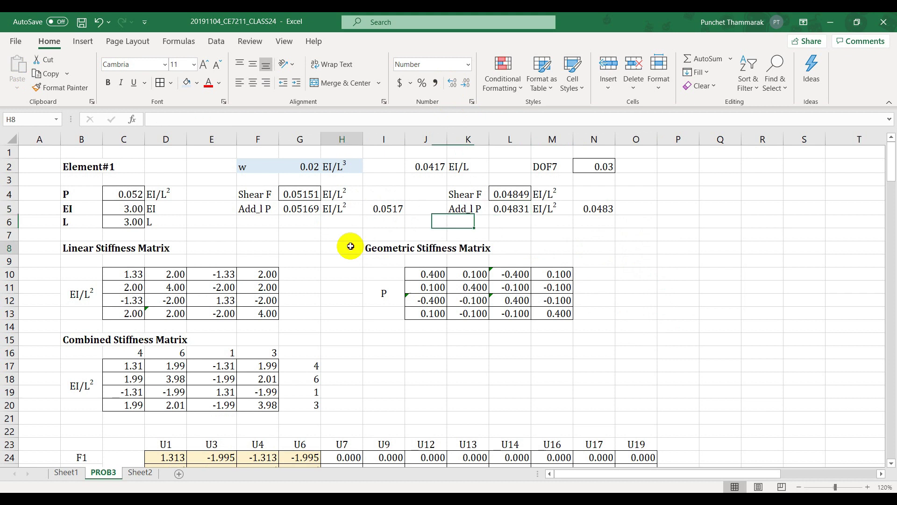
# Update I5 with the recalculated Shear F from G4, pasted as a value only
pyautogui.click(310, 194)
pyautogui.hotkey('ctrl', 'c')
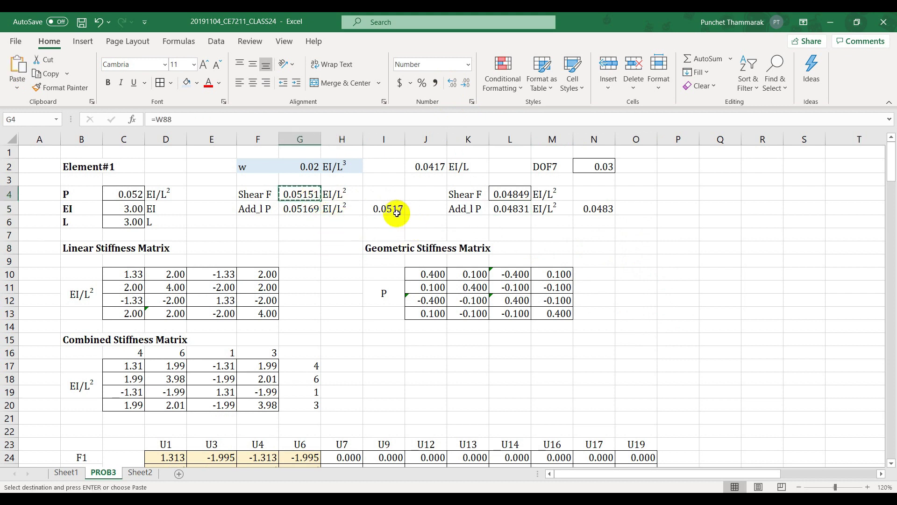
pyautogui.click(390, 208)
pyautogui.hotkey('ctrl', 'v')
pyautogui.click(526, 192)
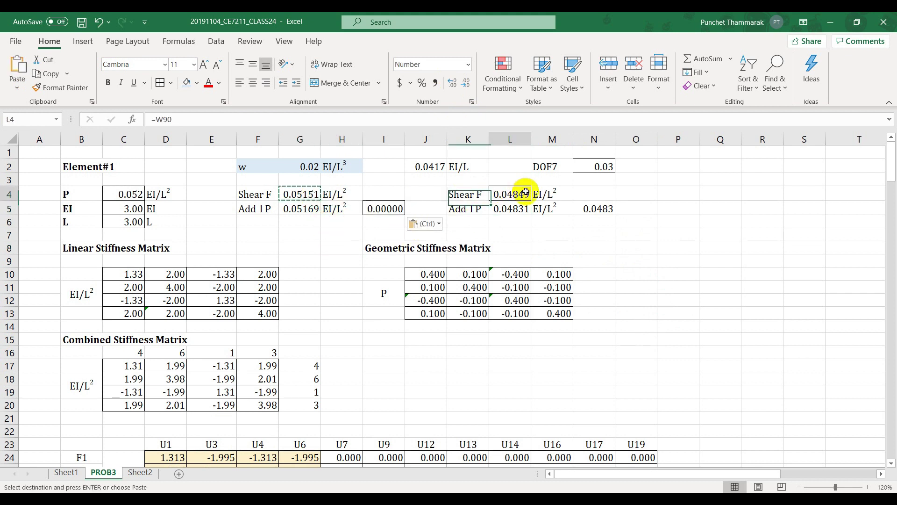
pyautogui.click(423, 223)
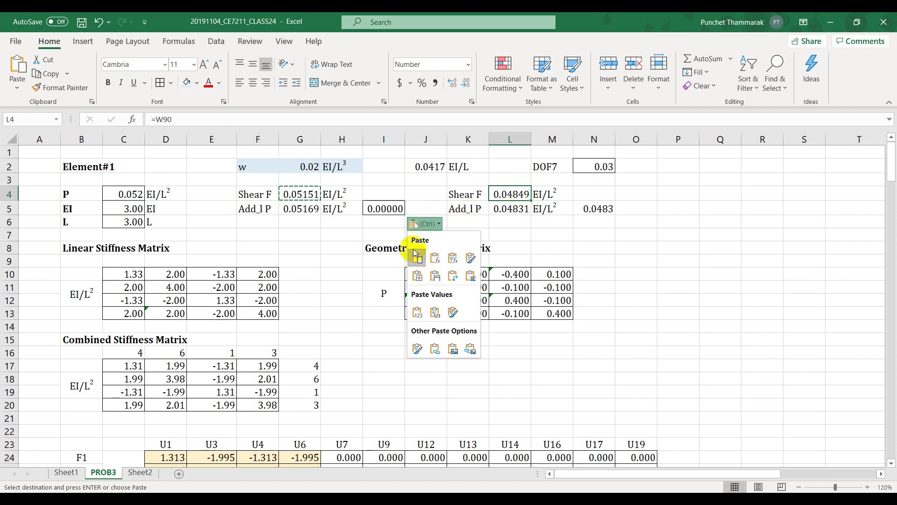
pyautogui.click(415, 311)
# Update N5 with the recalculated Shear F from L4, pasted as a value only
pyautogui.click(511, 196)
pyautogui.hotkey('ctrl', 'c')
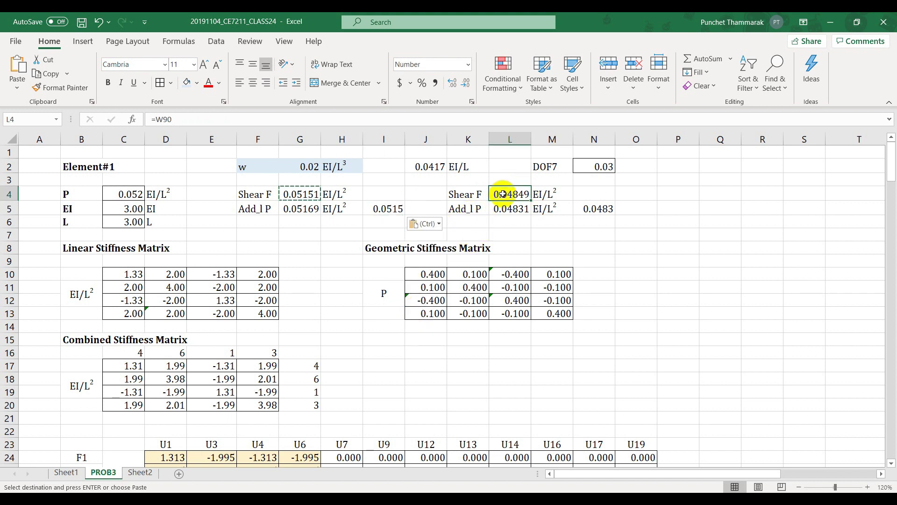
pyautogui.click(588, 209)
pyautogui.hotkey('ctrl', 'v')
pyautogui.click(635, 223)
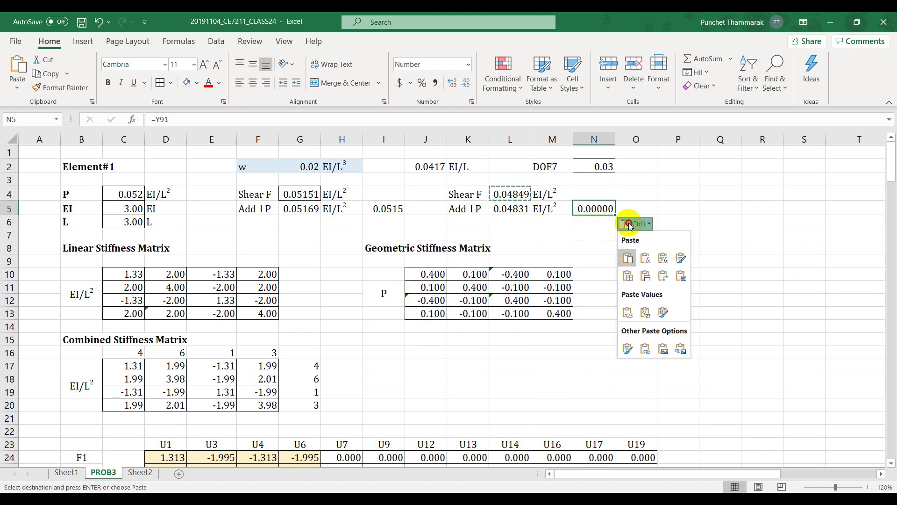
pyautogui.click(628, 311)
pyautogui.click(588, 235)
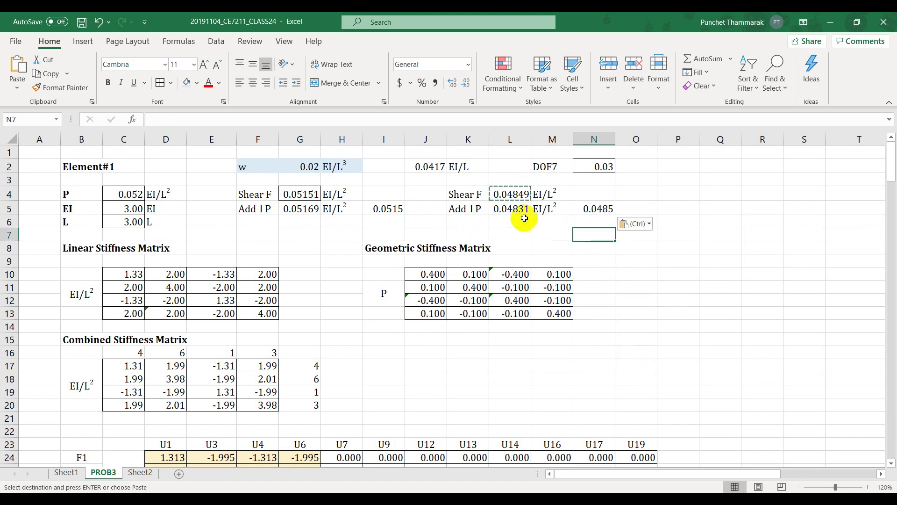
# Copy the updated I5 value into the Add_l P cell G5 and show both cells with five decimal places
pyautogui.click(391, 207)
pyautogui.hotkey('ctrl', 'c')
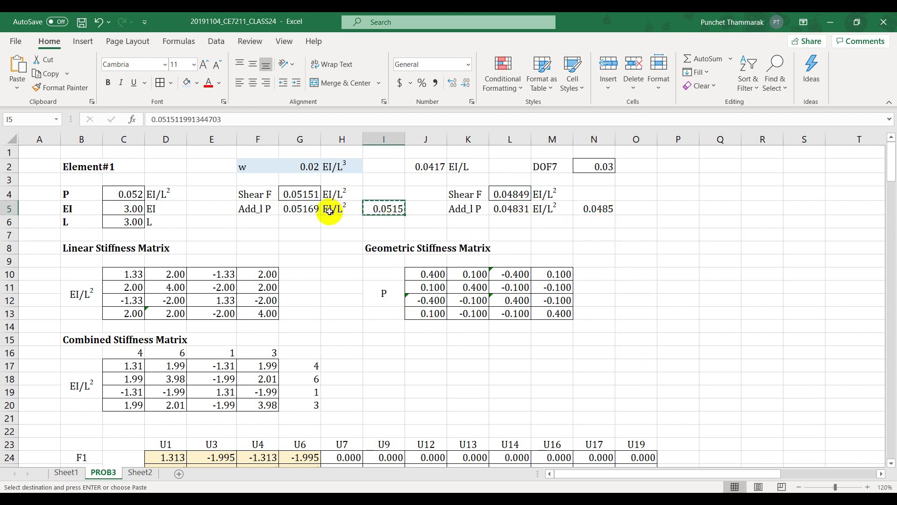
pyautogui.click(312, 208)
pyautogui.hotkey('ctrl', 'v')
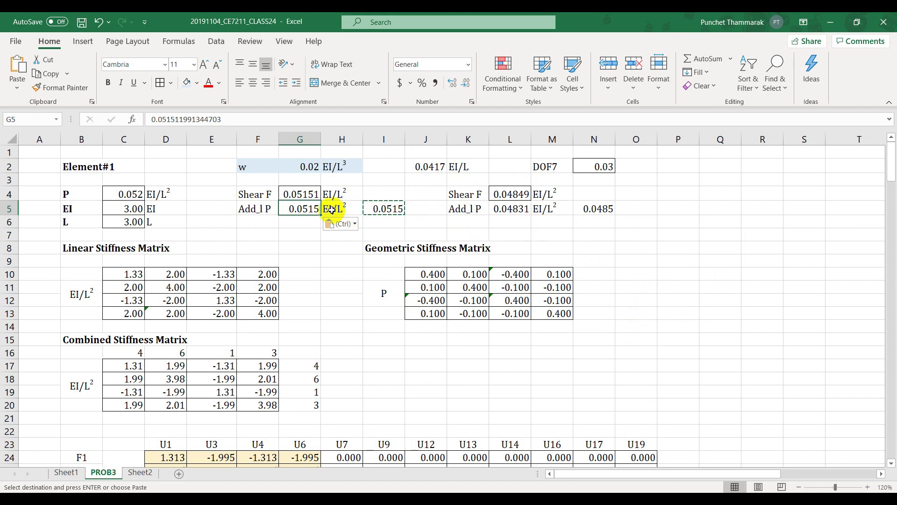
pyautogui.click(452, 82)
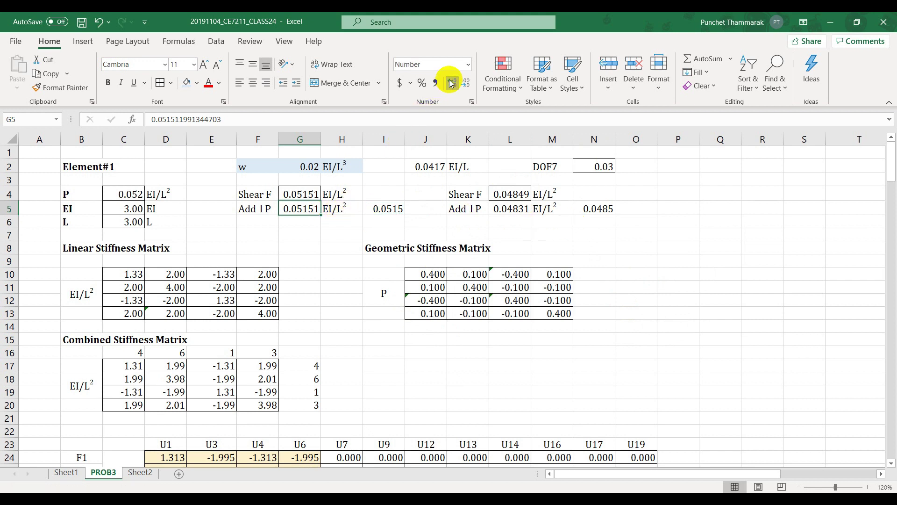
pyautogui.click(392, 205)
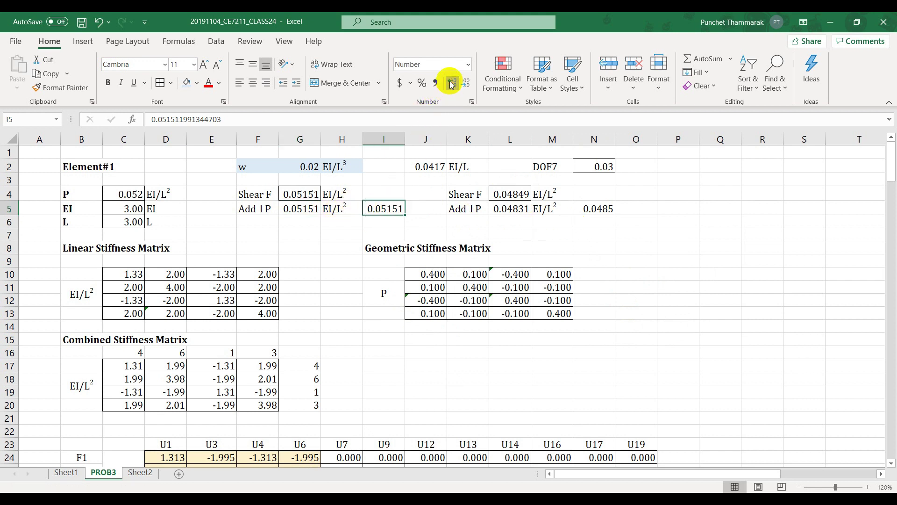
# Show N5 with five decimal places and copy its value into the Add_l P cell L5
pyautogui.click(583, 204)
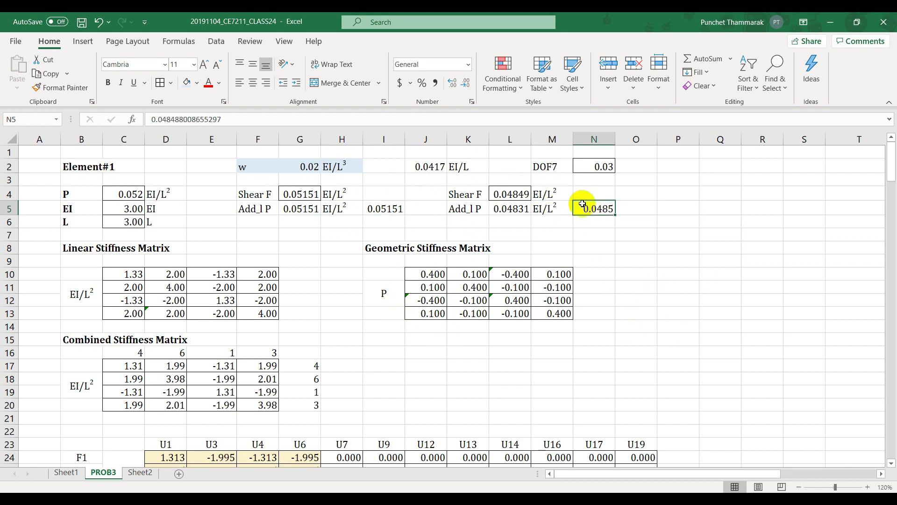
pyautogui.click(449, 85)
pyautogui.click(518, 211)
pyautogui.hotkey('ctrl', 'v')
pyautogui.click(630, 244)
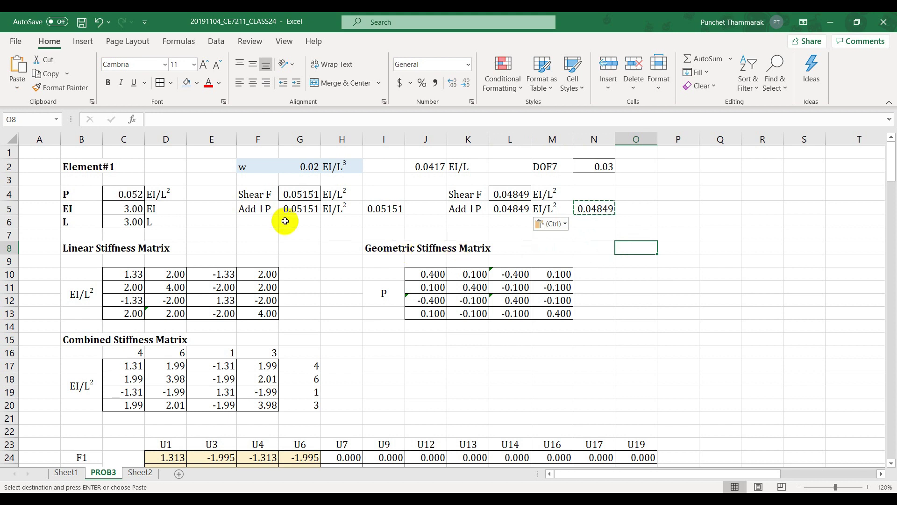
# Copy the DOF7 result from N2 into cell B5 of Sheet2 as a value only
pyautogui.click(592, 166)
pyautogui.hotkey('ctrl', 'c')
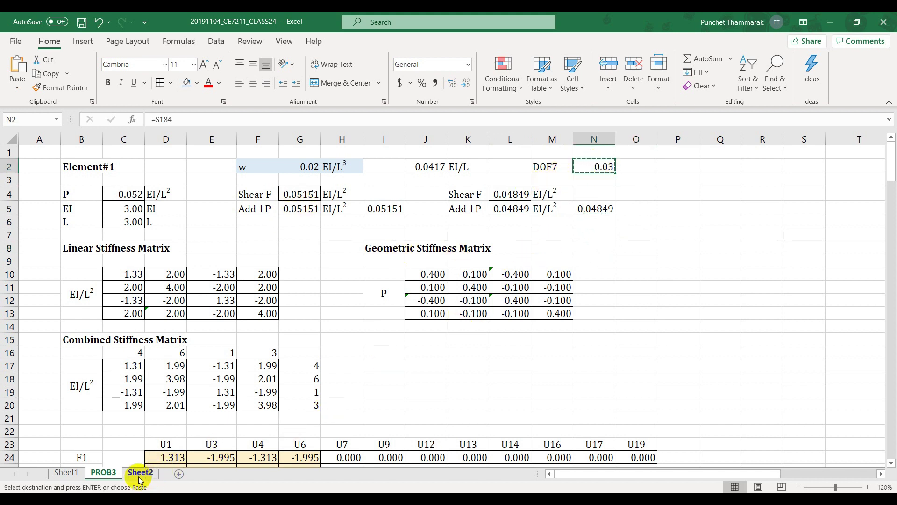
pyautogui.click(140, 473)
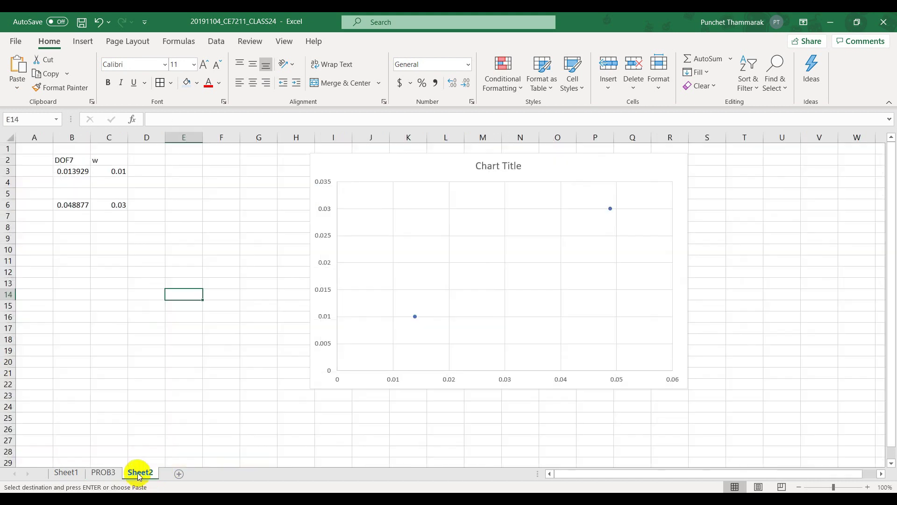
pyautogui.click(88, 189)
pyautogui.hotkey('ctrl', 'v')
pyautogui.click(111, 207)
pyautogui.click(103, 296)
# Enter 0.02 as w in C5 and move the two lower data rows up into B4:C5
pyautogui.click(114, 193)
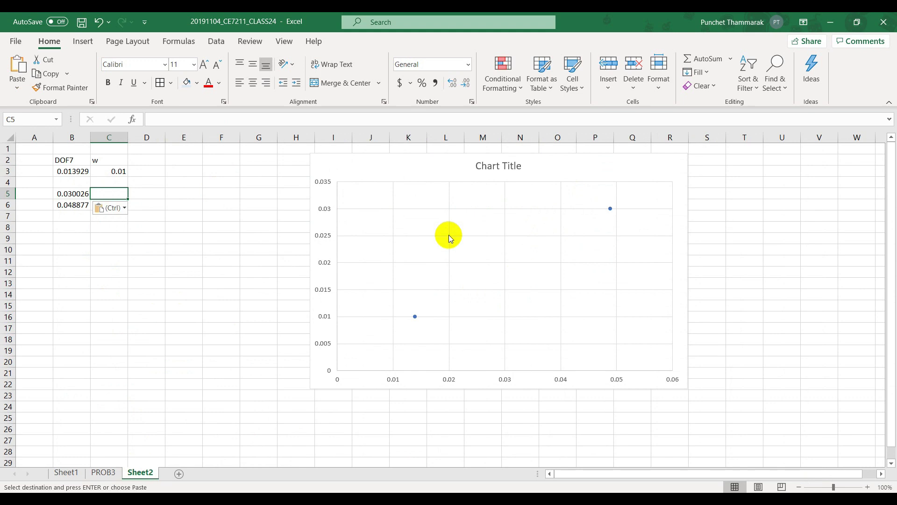
pyautogui.write('.02')
pyautogui.press('Return')
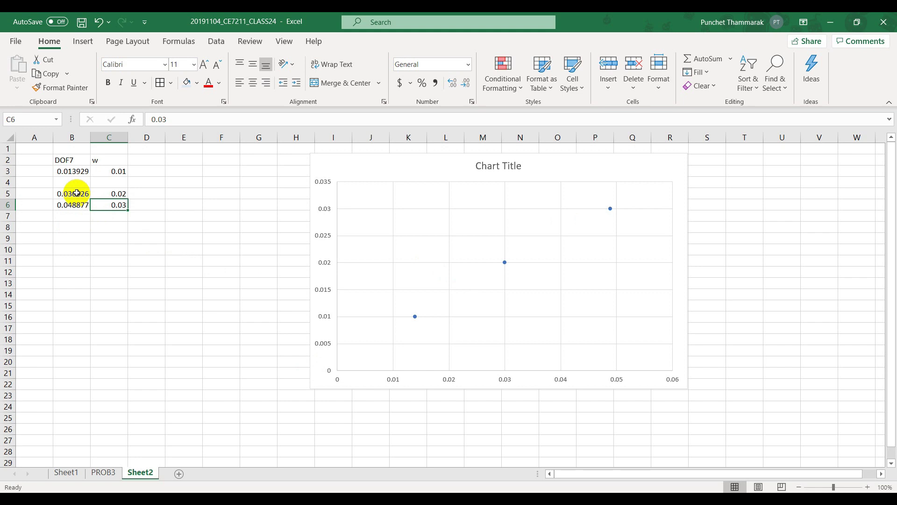
pyautogui.moveTo(74, 193); pyautogui.dragTo(114, 181)
pyautogui.click(181, 194)
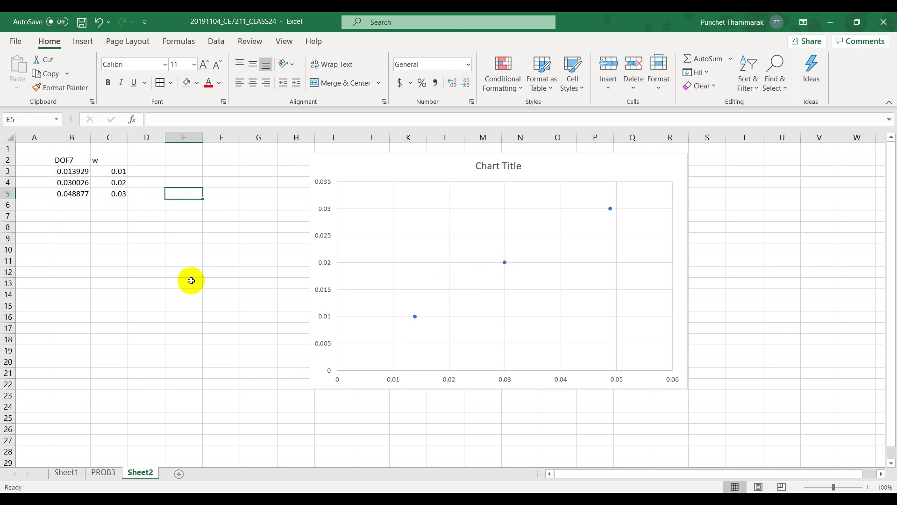
# Enter 0.04 as the next w value in C6 of Sheet2
pyautogui.click(116, 205)
pyautogui.write('.')
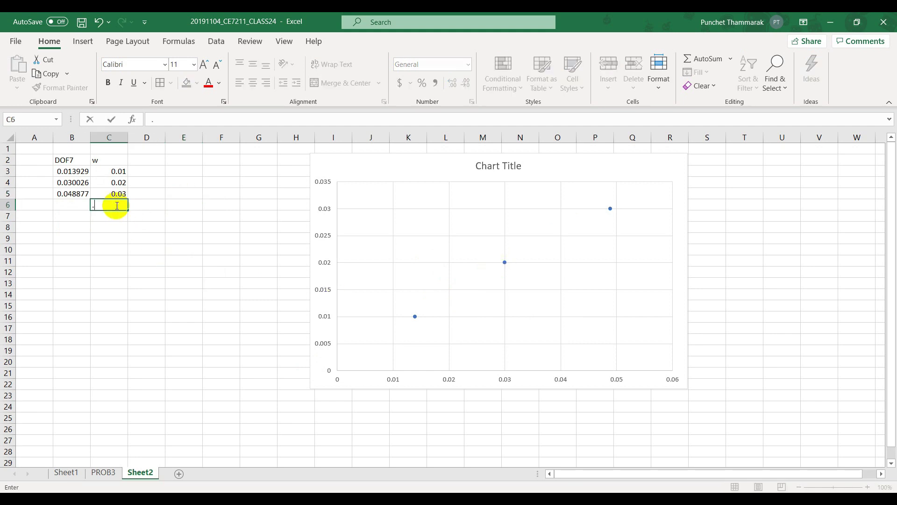
pyautogui.write('04')
pyautogui.press('Return')
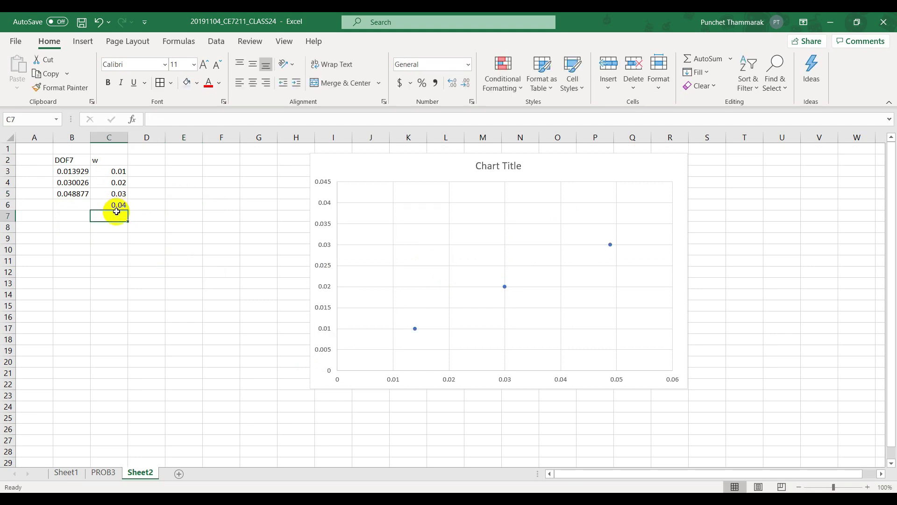
# Set the load w in cell G2 of the PROB3 sheet to 0.04
pyautogui.click(103, 472)
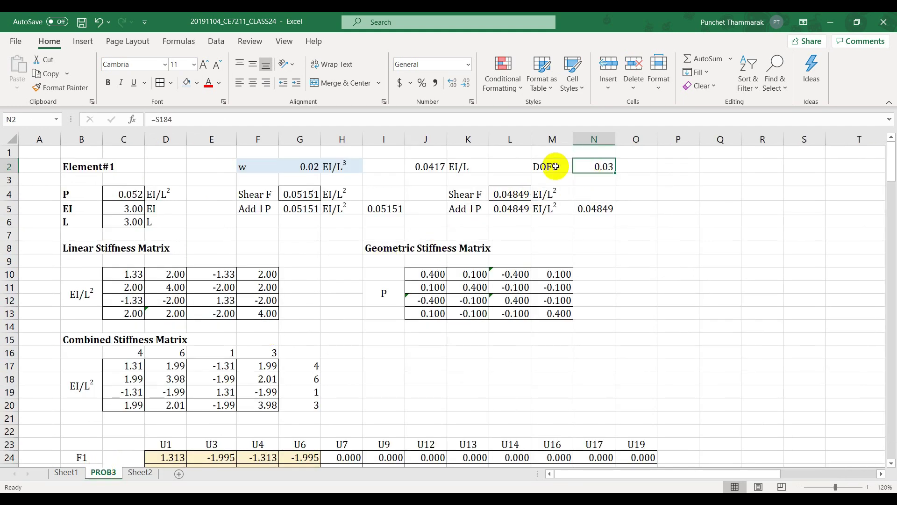
pyautogui.click(308, 162)
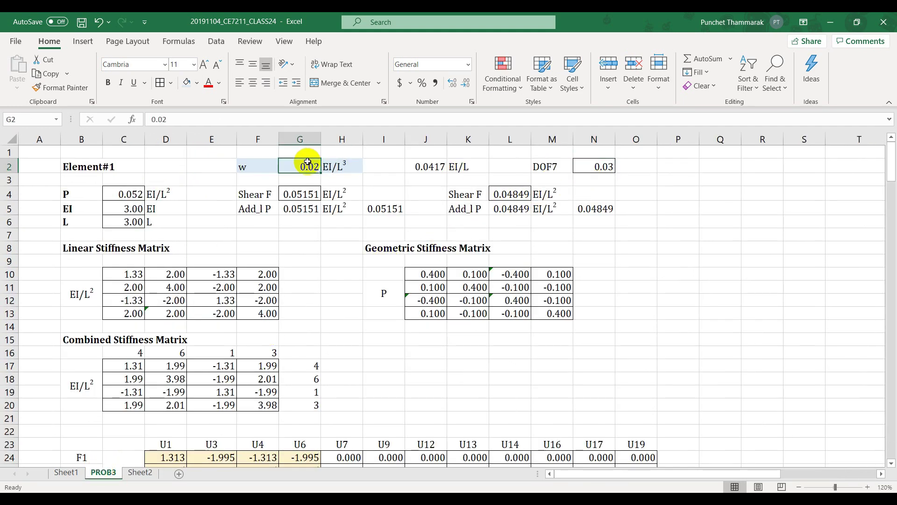
pyautogui.write('.04')
pyautogui.press('Return')
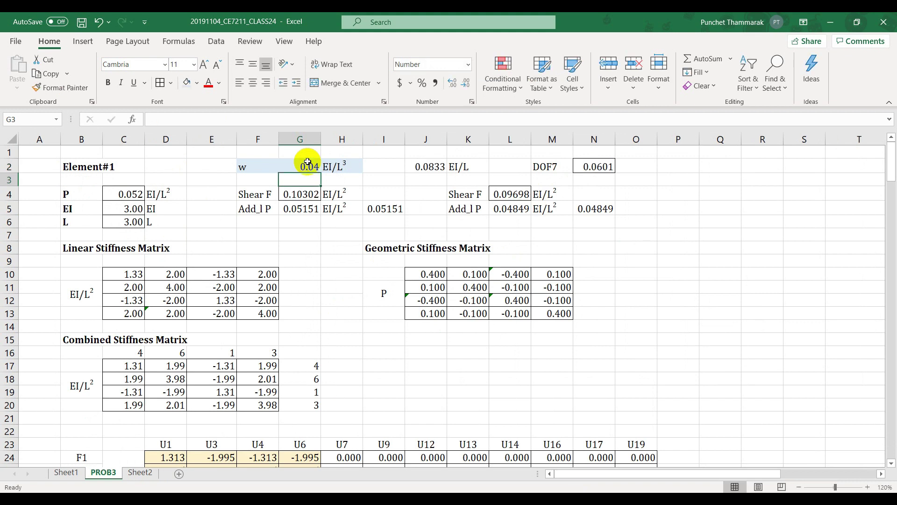
# Copy the Shear F result from G4 into the holding cell I5 as a value only
pyautogui.click(311, 197)
pyautogui.hotkey('ctrl', 'c')
pyautogui.click(384, 208)
pyautogui.hotkey('ctrl', 'v')
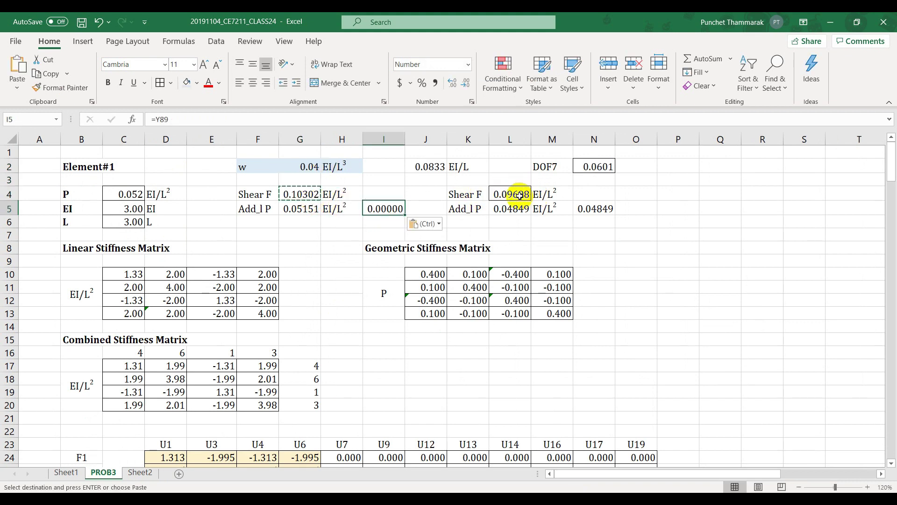
pyautogui.click(425, 223)
pyautogui.click(419, 311)
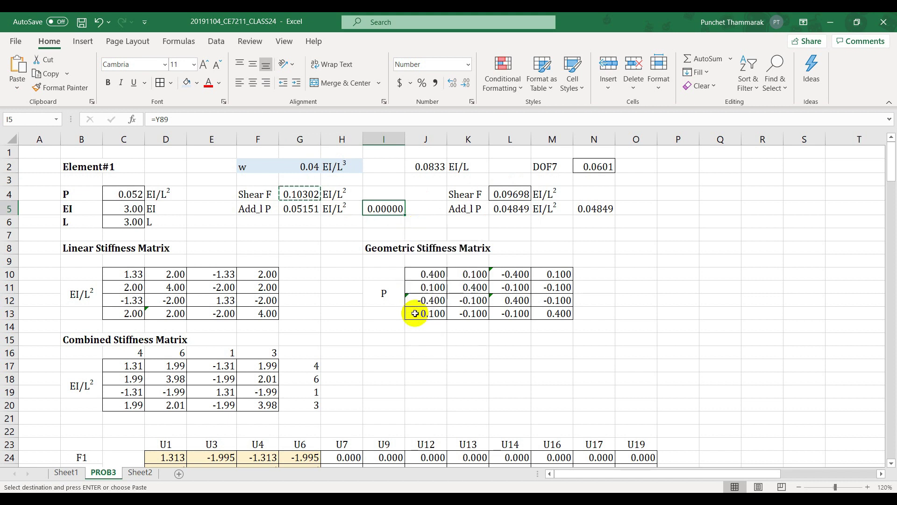
# Copy the second Shear F result from L4 into the holding cell N5 as a value only
pyautogui.click(509, 196)
pyautogui.hotkey('ctrl', 'c')
pyautogui.click(594, 209)
pyautogui.hotkey('ctrl', 'v')
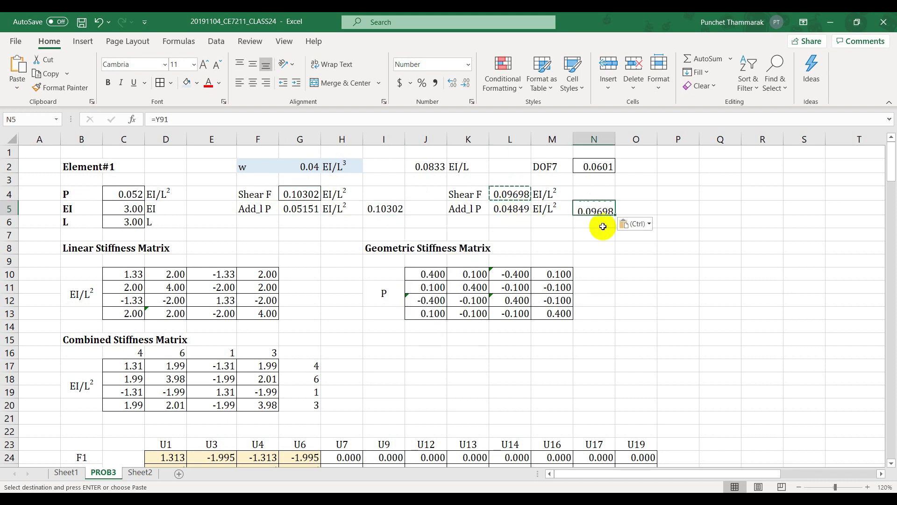
pyautogui.click(636, 223)
pyautogui.click(628, 312)
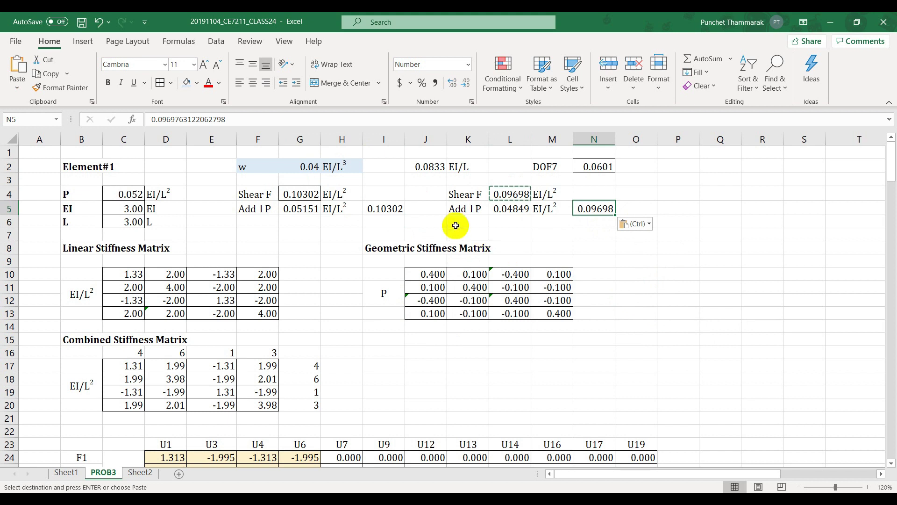
# Copy the held value from I5 into the Add_l P cell G5 as a value only
pyautogui.click(385, 206)
pyautogui.hotkey('ctrl', 'c')
pyautogui.click(299, 208)
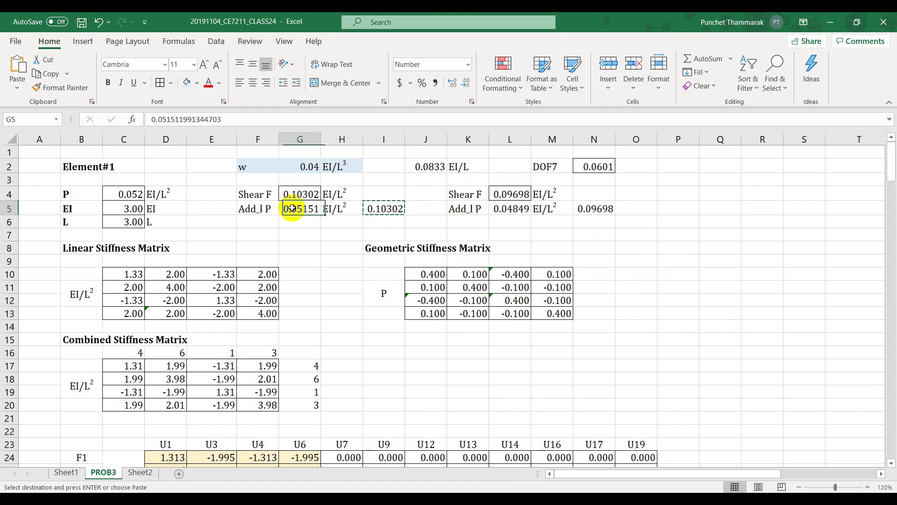
pyautogui.hotkey('ctrl', 'v')
pyautogui.click(348, 219)
pyautogui.click(333, 312)
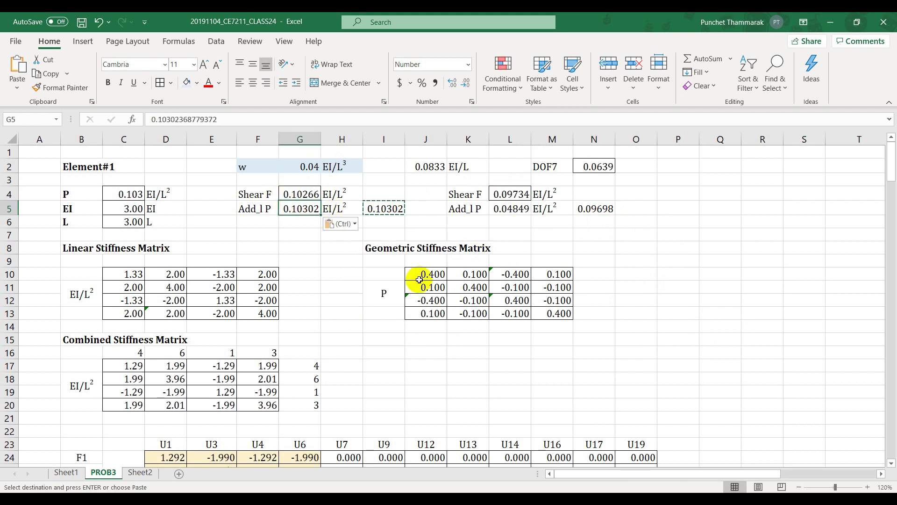
# Copy the held value from N5 into the second Add_l P cell L5
pyautogui.click(590, 209)
pyautogui.hotkey('ctrl', 'c')
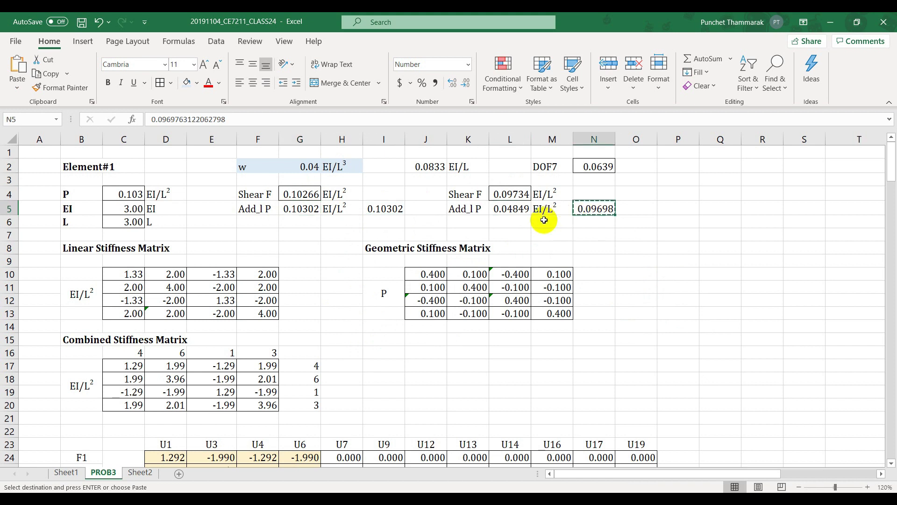
pyautogui.click(516, 208)
pyautogui.hotkey('ctrl', 'v')
pyautogui.click(629, 236)
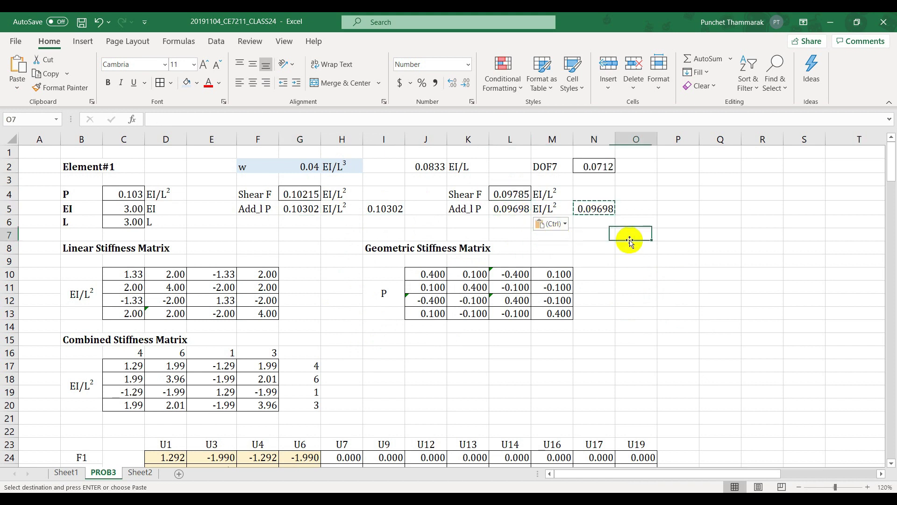
# Start another iteration by copying the recalculated Shear F from G4 into I5 as a value only
pyautogui.click(311, 193)
pyautogui.hotkey('ctrl', 'c')
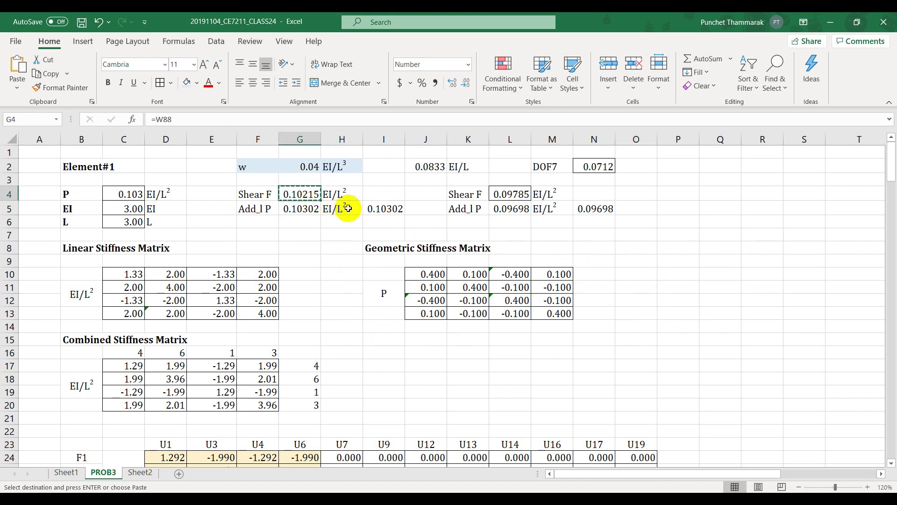
pyautogui.click(398, 209)
pyautogui.click(425, 224)
pyautogui.click(417, 311)
# Copy the recalculated Shear F from L4 into N5 as a value only
pyautogui.click(514, 193)
pyautogui.hotkey('ctrl', 'c')
pyautogui.click(593, 208)
pyautogui.click(634, 225)
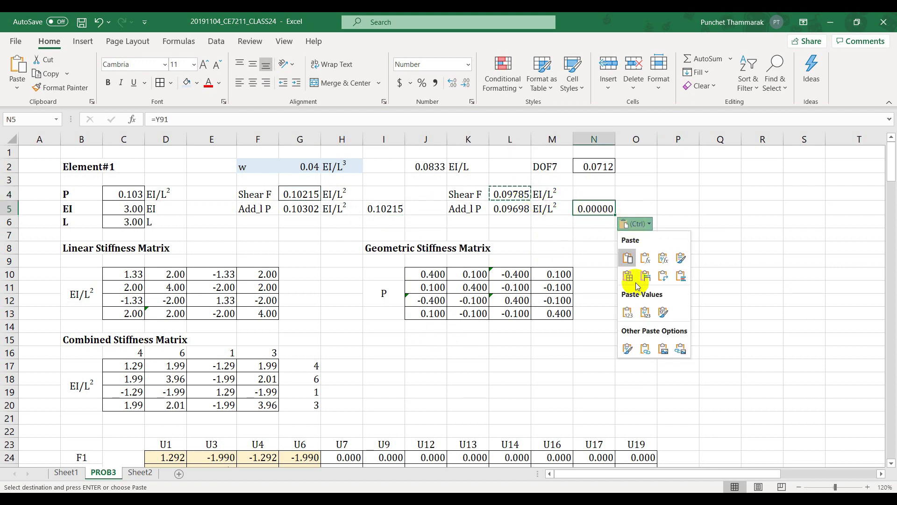
pyautogui.click(629, 308)
# Update the Add_l P in G5 with the new value held in I5
pyautogui.click(378, 209)
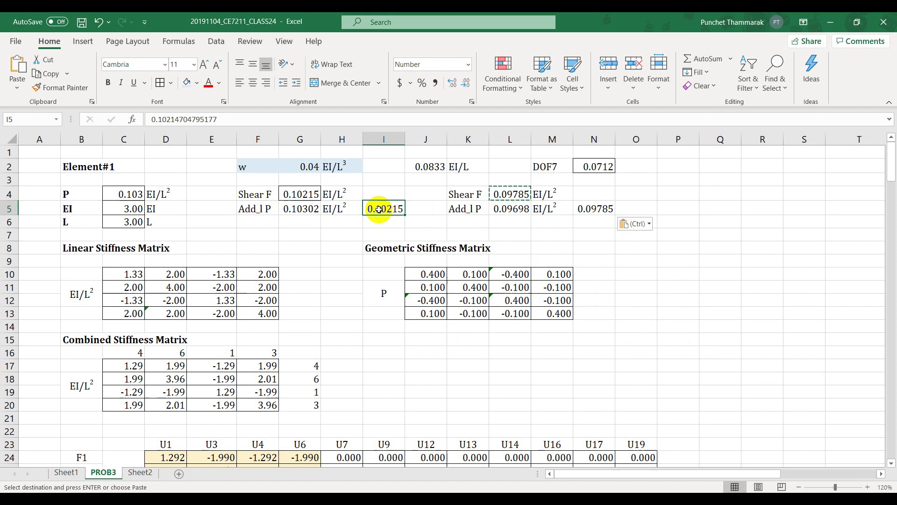
pyautogui.hotkey('ctrl', 'c')
pyautogui.click(296, 209)
pyautogui.hotkey('ctrl', 'v')
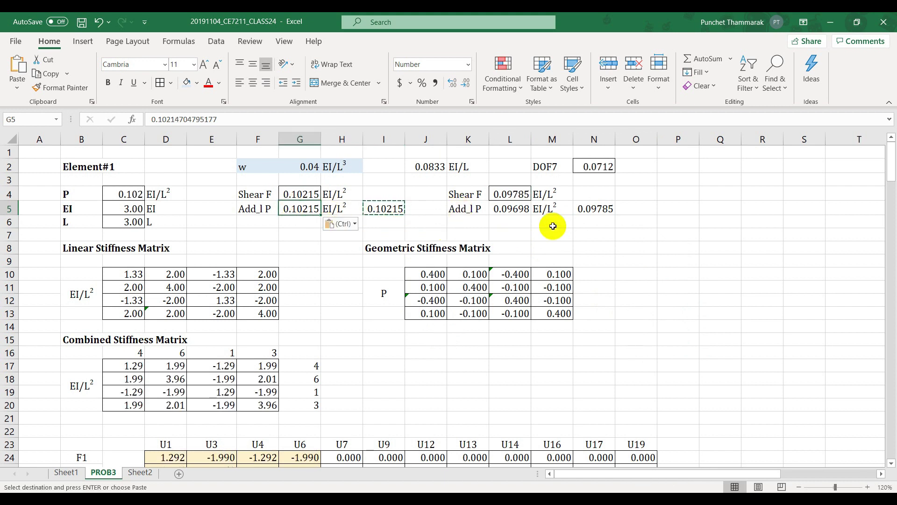
# Update the Add_l P in L5 with the new value held in N5
pyautogui.click(596, 207)
pyautogui.hotkey('ctrl', 'c')
pyautogui.click(521, 209)
pyautogui.hotkey('ctrl', 'v')
pyautogui.click(663, 246)
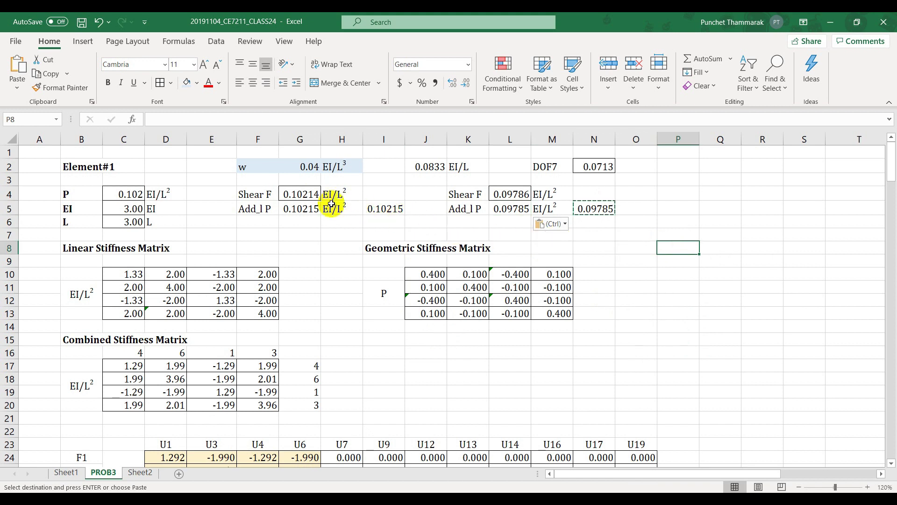
# For one more iteration at w = 0.04, copy Shear F from G4 into I5 as a value only
pyautogui.click(309, 195)
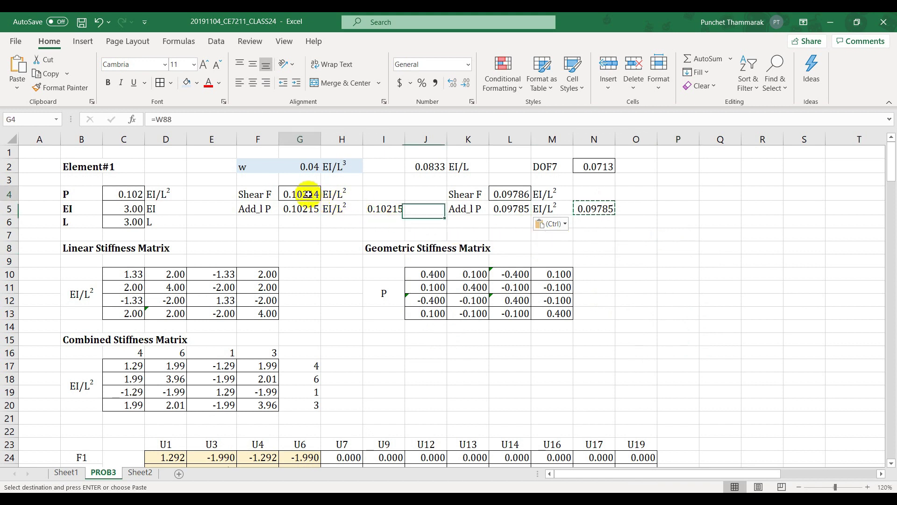
pyautogui.click(391, 212)
pyautogui.hotkey('ctrl', 'v')
pyautogui.click(423, 224)
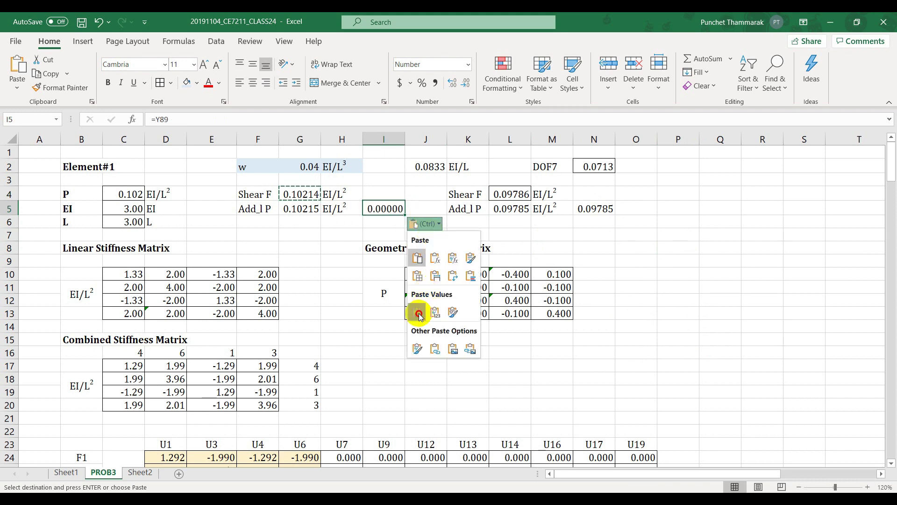
pyautogui.click(418, 312)
# For the same iteration, copy the Shear F result from L4 into N5 as a value only
pyautogui.click(525, 198)
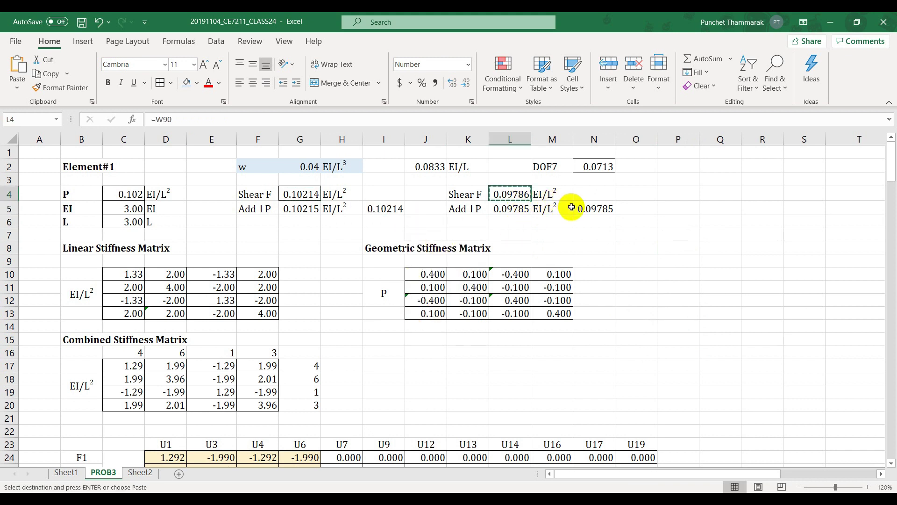
pyautogui.click(571, 207)
pyautogui.hotkey('ctrl', 'v')
pyautogui.click(623, 223)
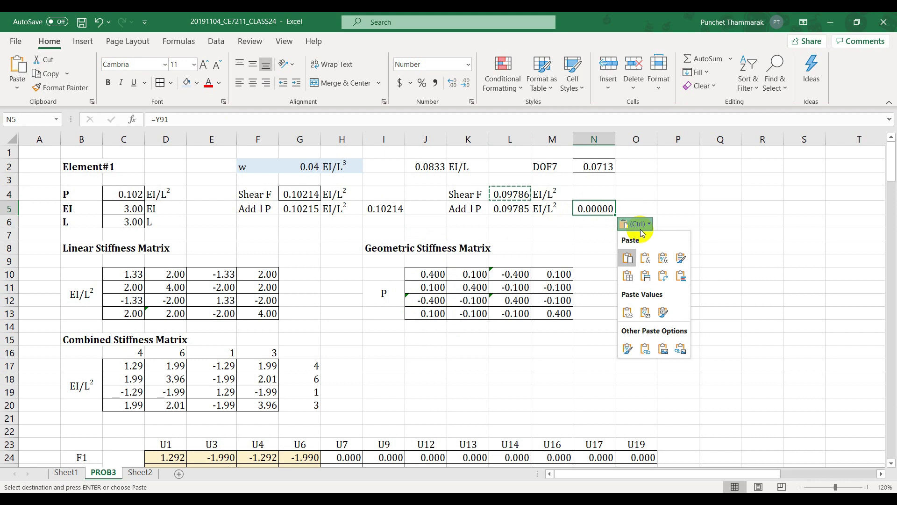
pyautogui.click(628, 312)
# Copy the refreshed value in I5 into the Add_l P cell G5
pyautogui.click(390, 209)
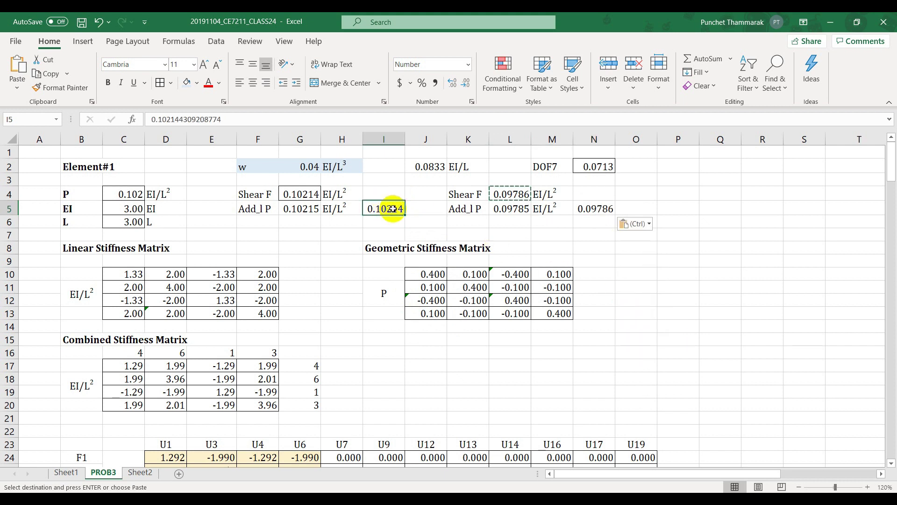
pyautogui.hotkey('ctrl', 'c')
pyautogui.click(299, 208)
pyautogui.hotkey('ctrl', 'v')
# Copy the refreshed value in N5 into the Add_l P cell L5
pyautogui.click(594, 211)
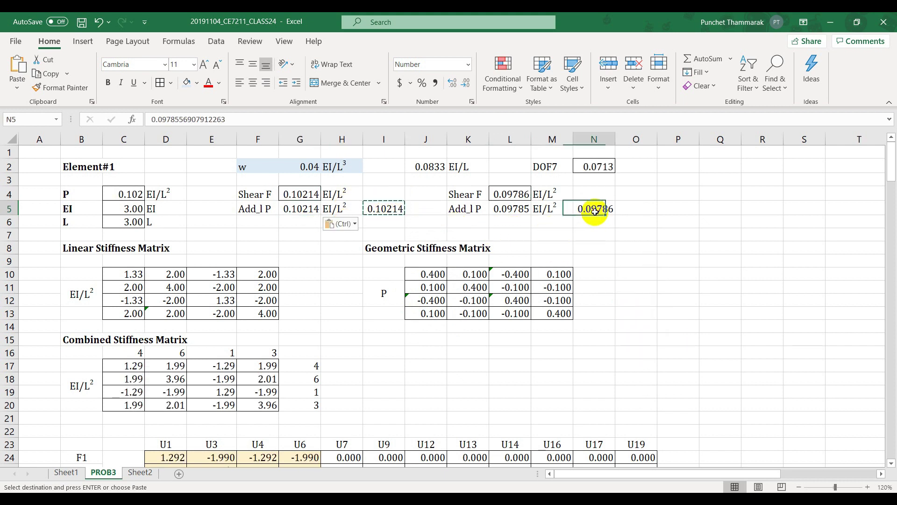
pyautogui.hotkey('ctrl', 'c')
pyautogui.click(518, 208)
pyautogui.hotkey('ctrl', 'v')
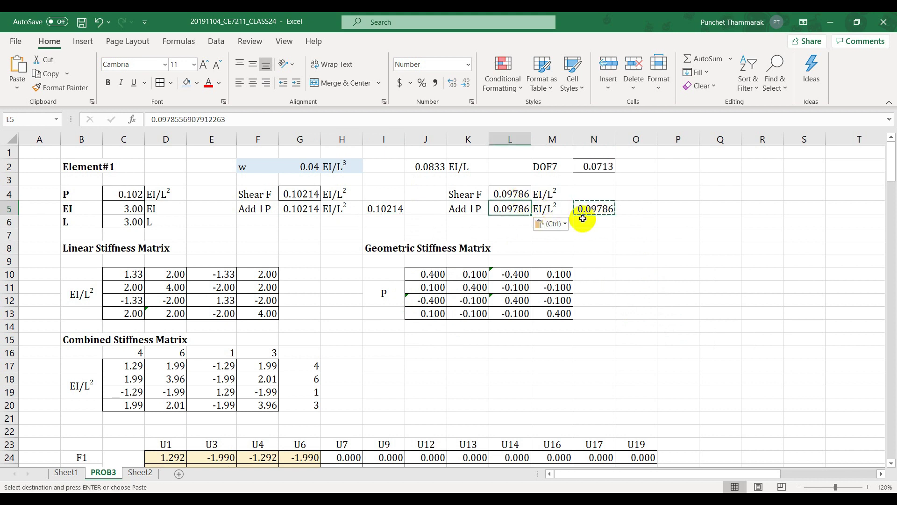
pyautogui.click(670, 234)
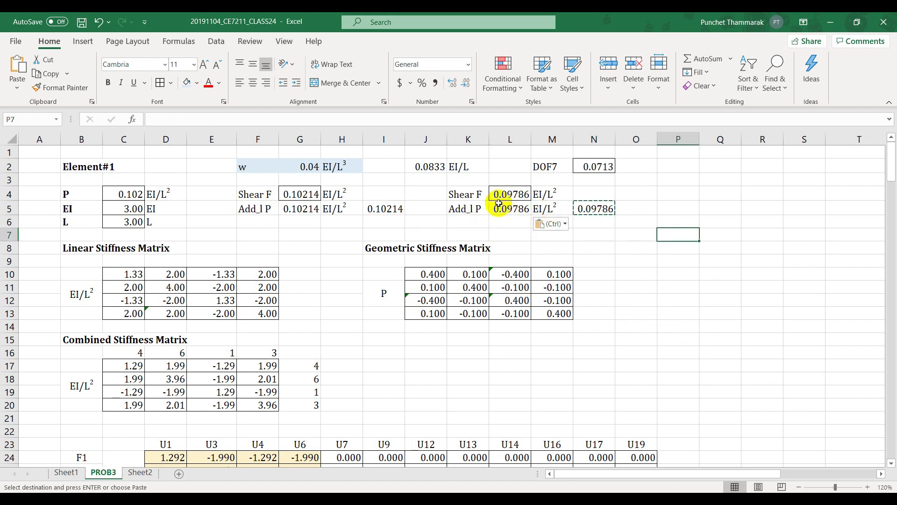
# Copy the DOF7 result from N2 into cell B6 of Sheet2 as a value only
pyautogui.click(590, 167)
pyautogui.hotkey('ctrl', 'c')
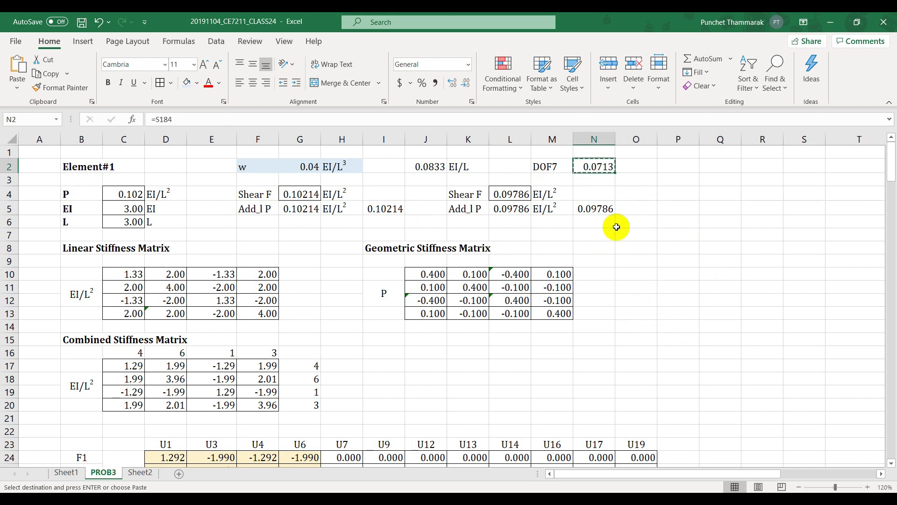
pyautogui.click(141, 474)
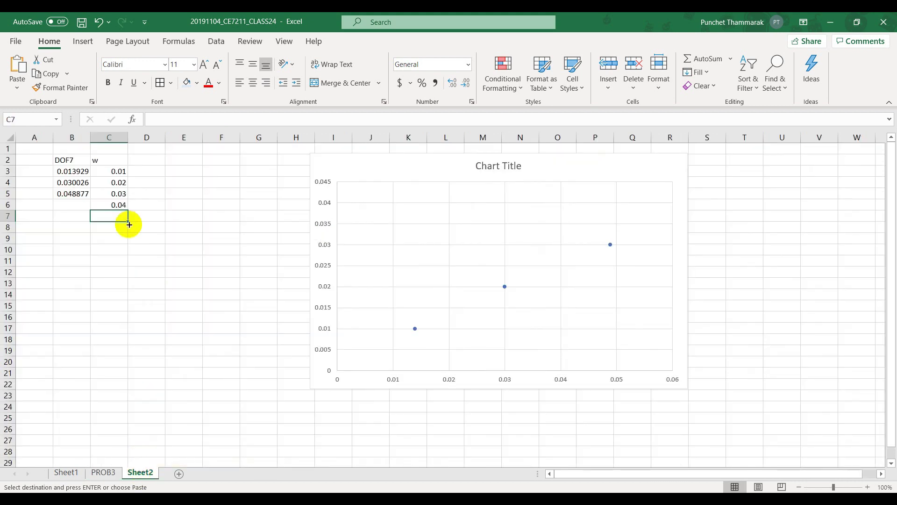
pyautogui.click(73, 205)
pyautogui.press('Return')
pyautogui.click(120, 222)
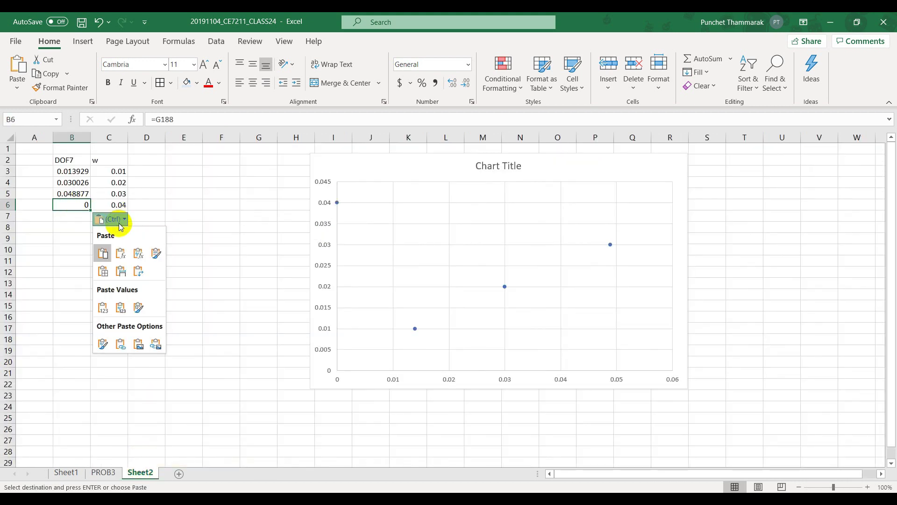
pyautogui.click(101, 307)
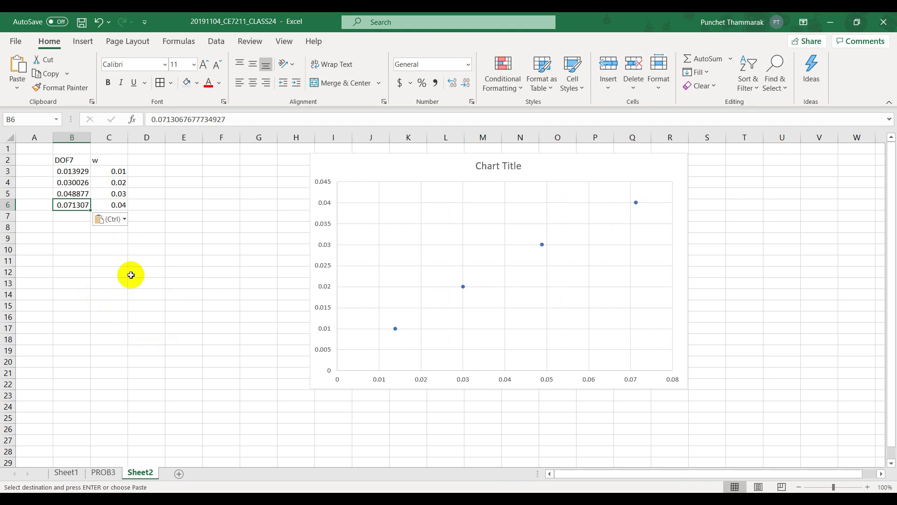
# Return to the PROB3 sheet and set the load w in G2 to 0.05
pyautogui.click(103, 472)
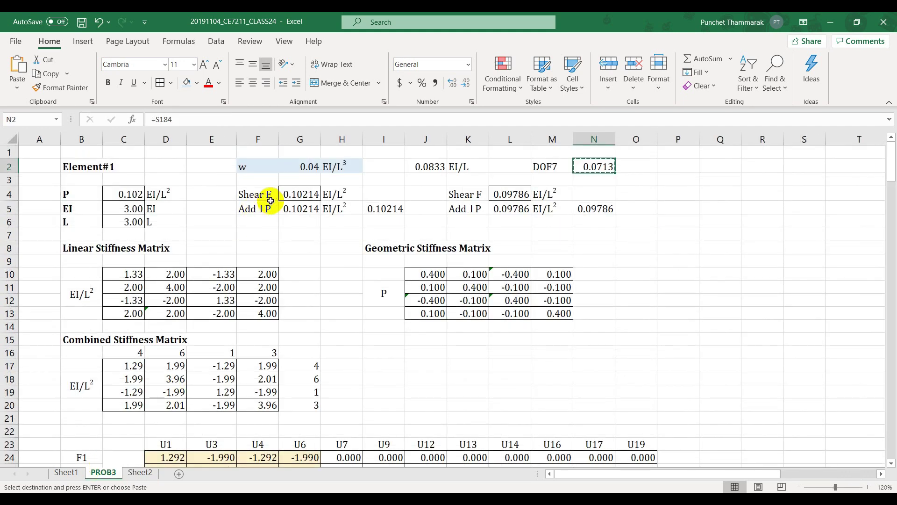
pyautogui.click(300, 167)
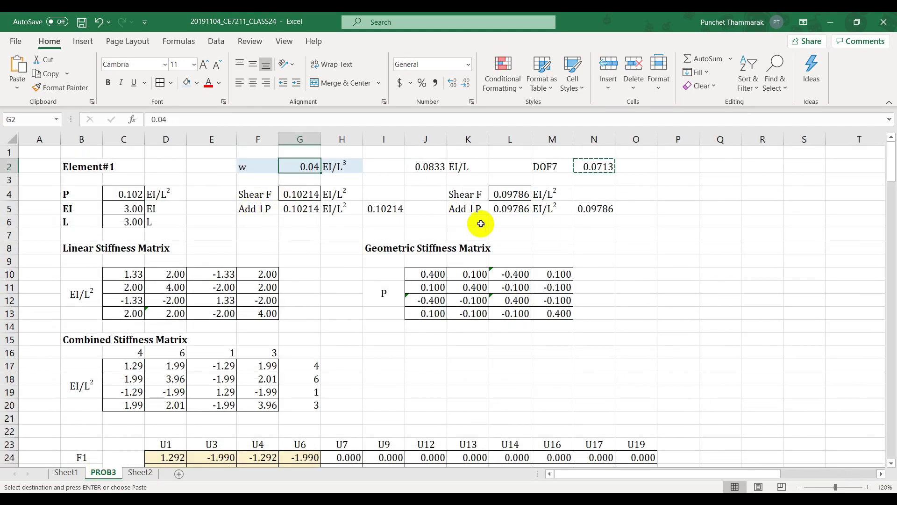
pyautogui.write('.')
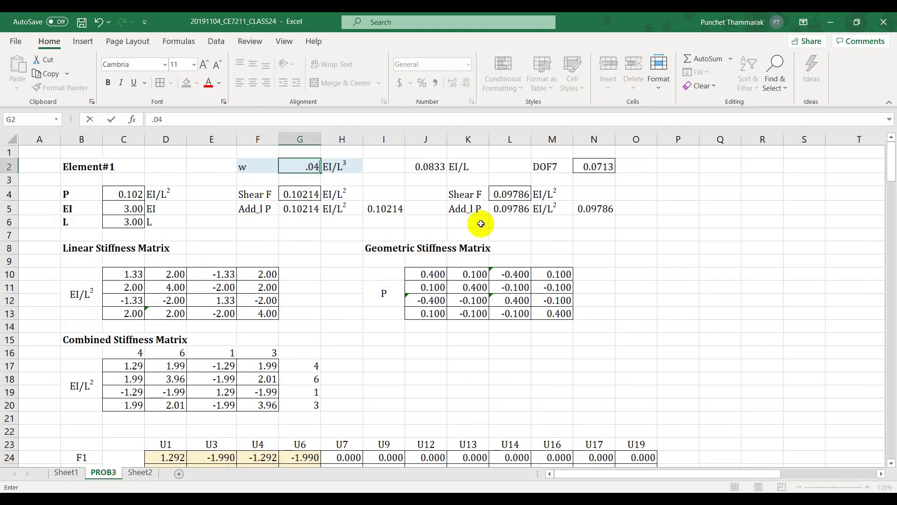
pyautogui.press('Return')
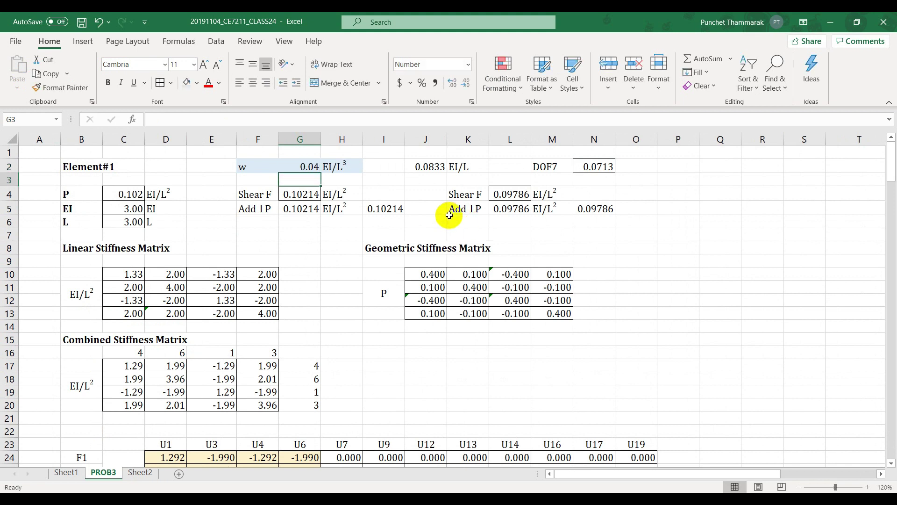
pyautogui.doubleClick(314, 167)
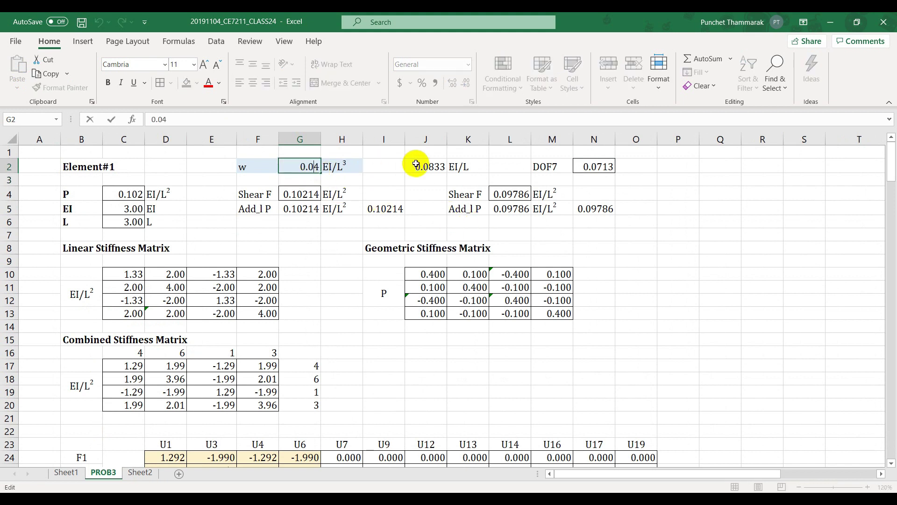
pyautogui.write('5')
pyautogui.press('Return')
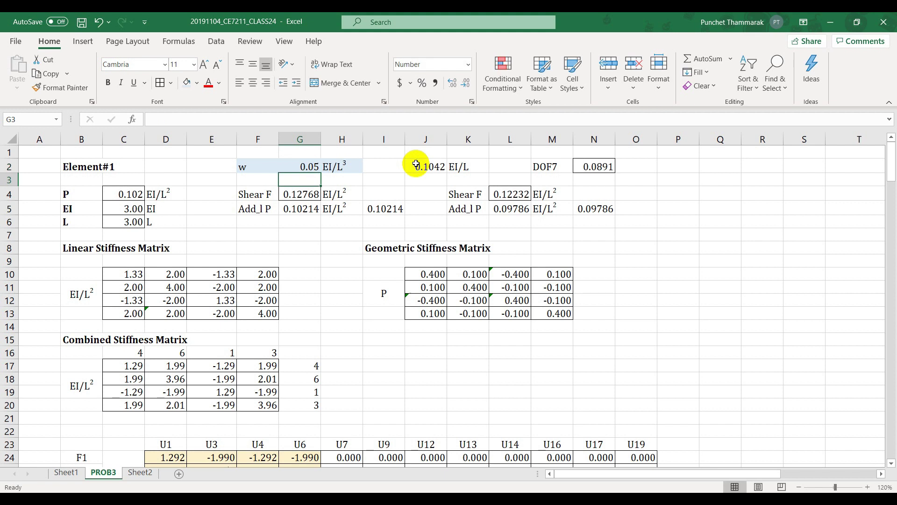
# Copy the Shear F result in G4 into cell I5 as a value only
pyautogui.click(309, 195)
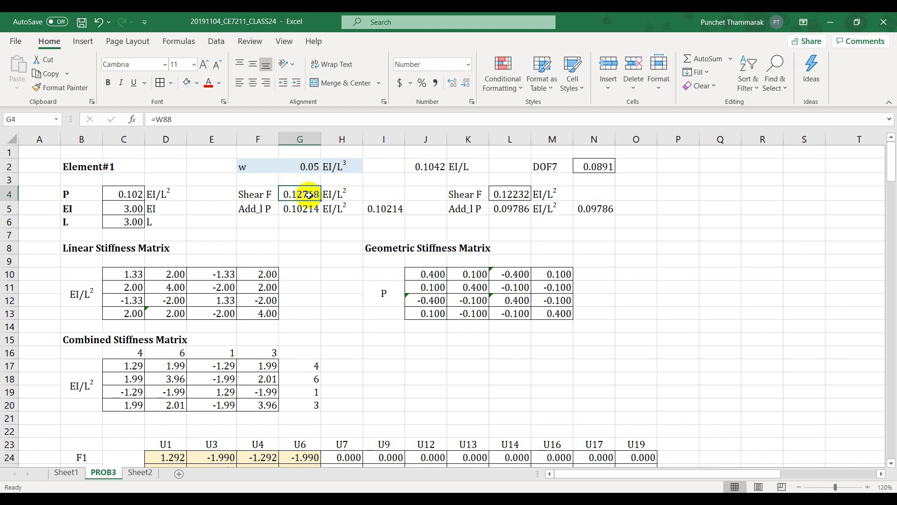
pyautogui.click(380, 208)
pyautogui.hotkey('ctrl', 'v')
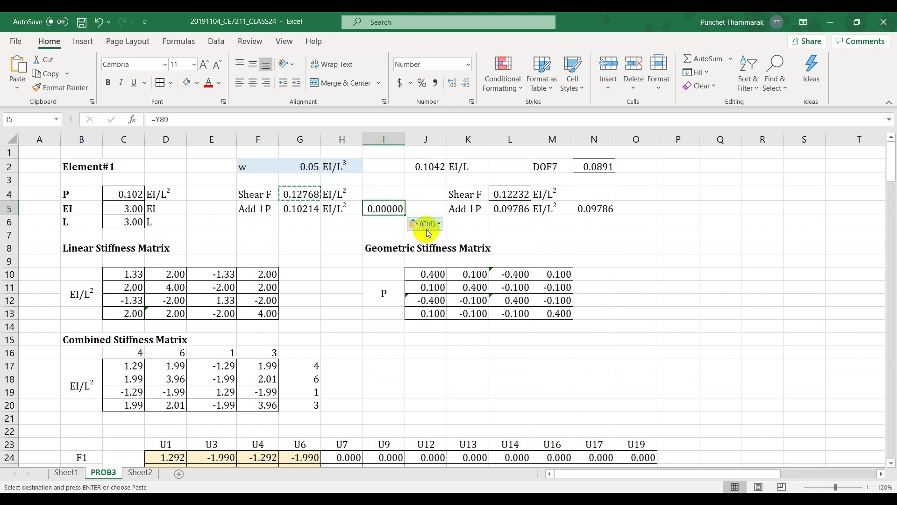
pyautogui.click(427, 229)
pyautogui.click(415, 310)
# Copy the Shear F result in L4 into cell N5 as a value only
pyautogui.click(507, 193)
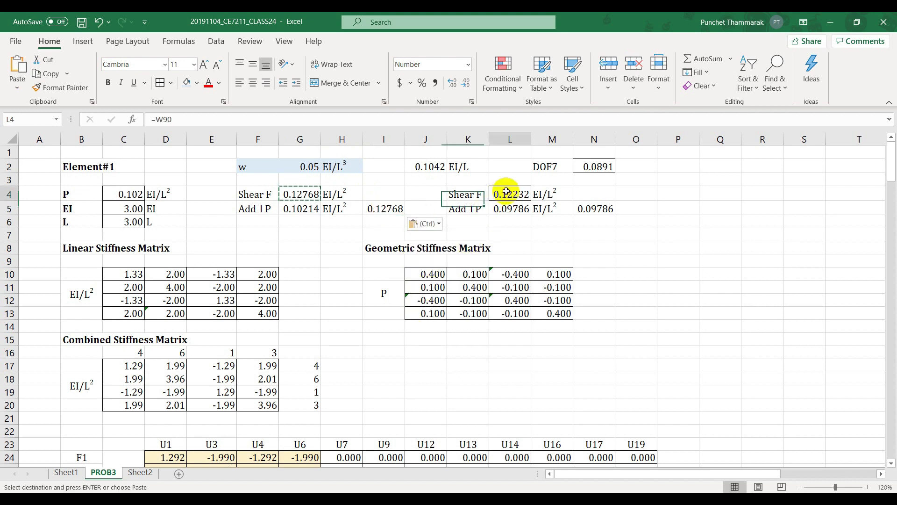
pyautogui.hotkey('ctrl', 'c')
pyautogui.click(591, 210)
pyautogui.hotkey('ctrl', 'v')
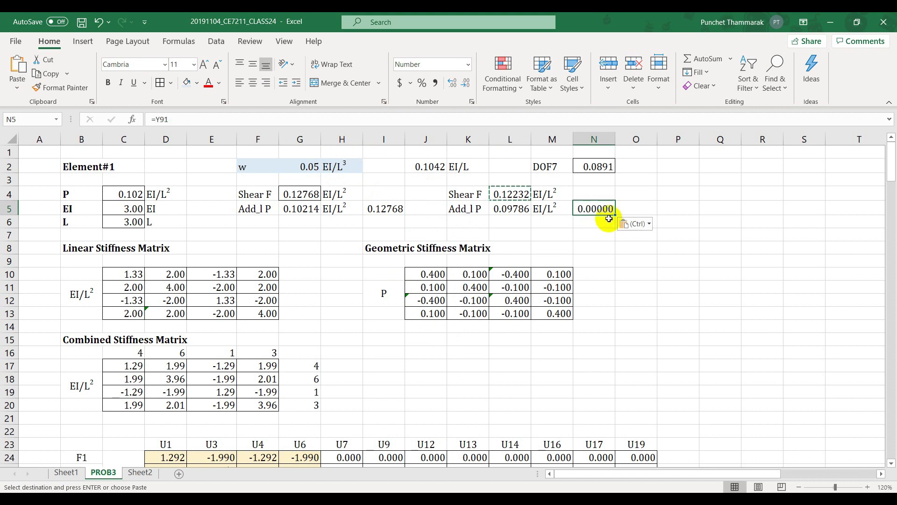
pyautogui.click(631, 224)
pyautogui.click(626, 312)
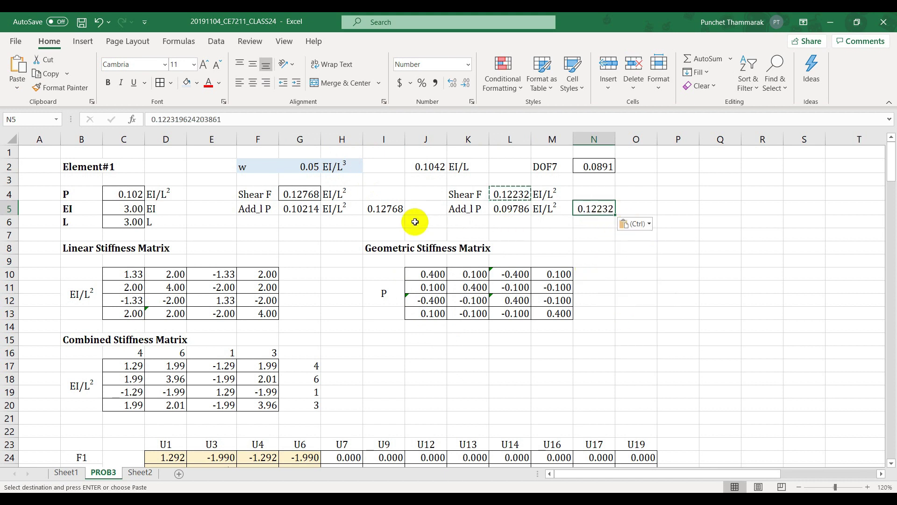
# Copy the value in I5 into the Add_l P cell G5 and the value in N5 into the Add_l P cell L5
pyautogui.click(358, 231)
pyautogui.click(383, 210)
pyautogui.hotkey('ctrl', 'c')
pyautogui.click(299, 209)
pyautogui.hotkey('ctrl', 'v')
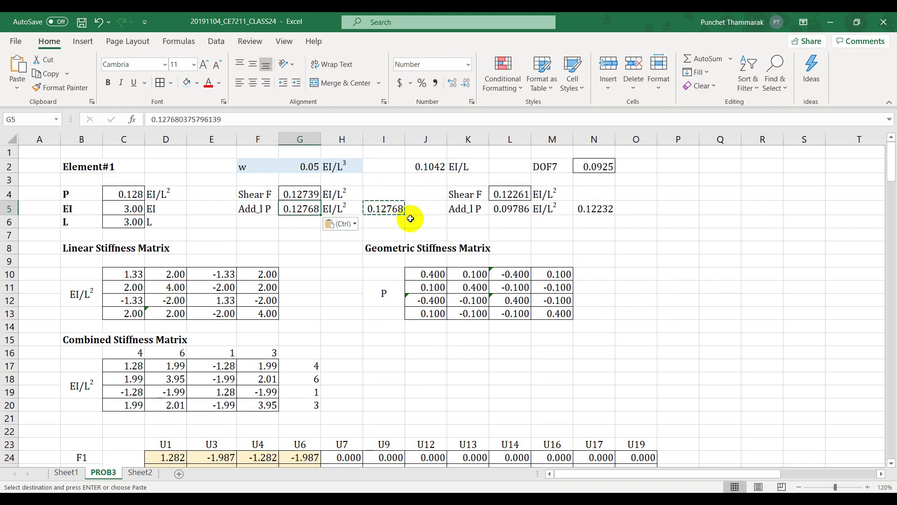
pyautogui.click(594, 209)
pyautogui.hotkey('ctrl', 'c')
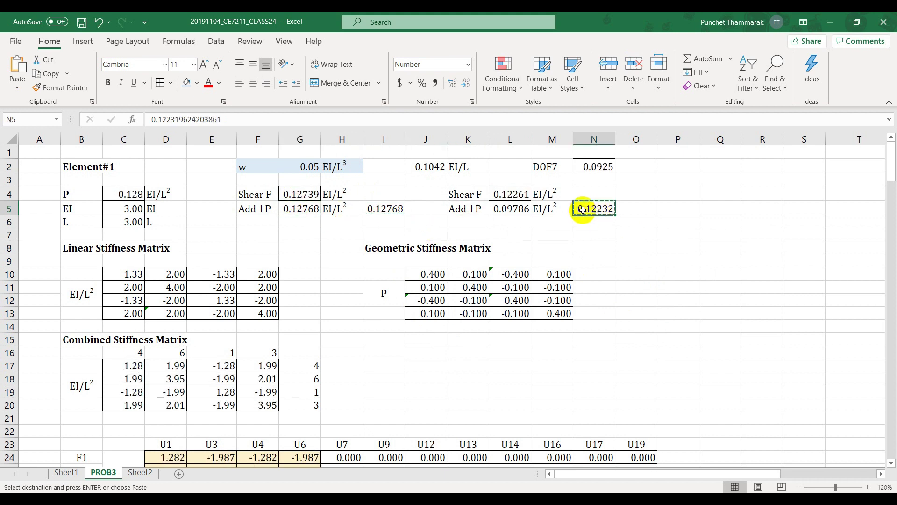
pyautogui.click(510, 209)
pyautogui.hotkey('ctrl', 'v')
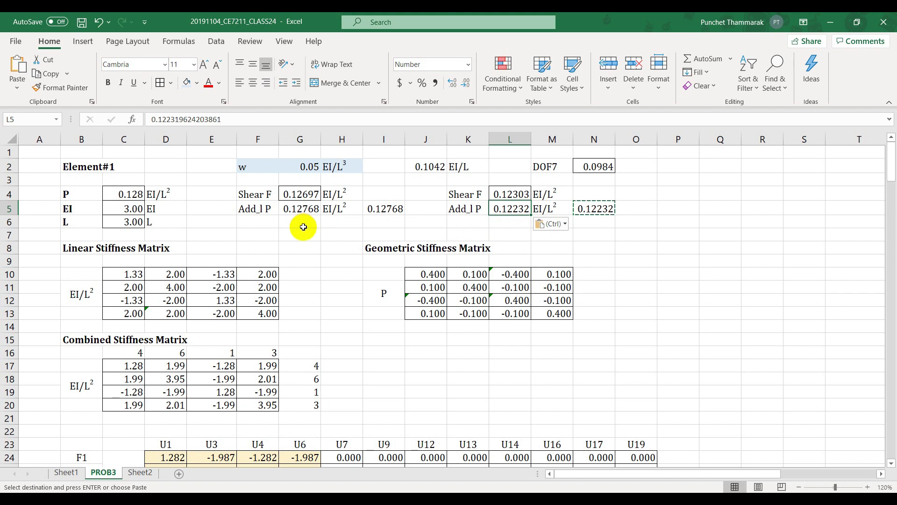
# Copy the recalculated Shear F result in G4 into cell I5 as a value only
pyautogui.click(300, 195)
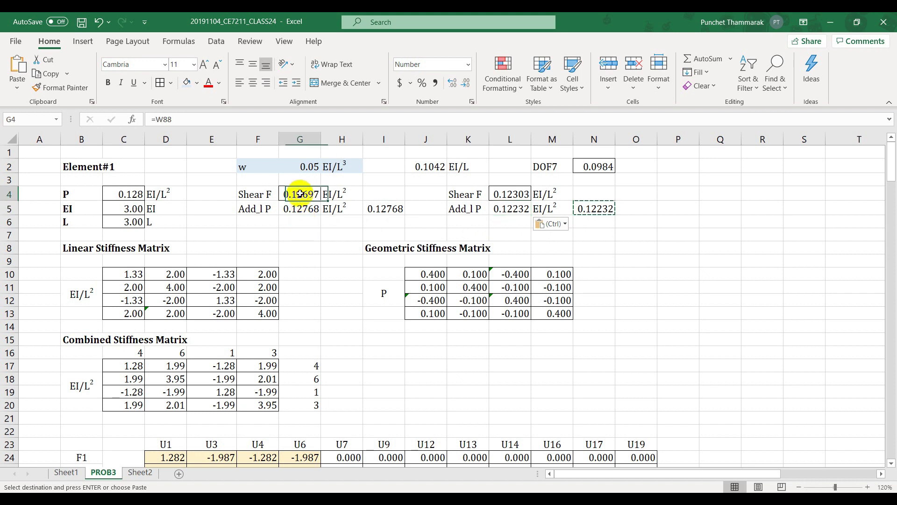
pyautogui.hotkey('ctrl', 'c')
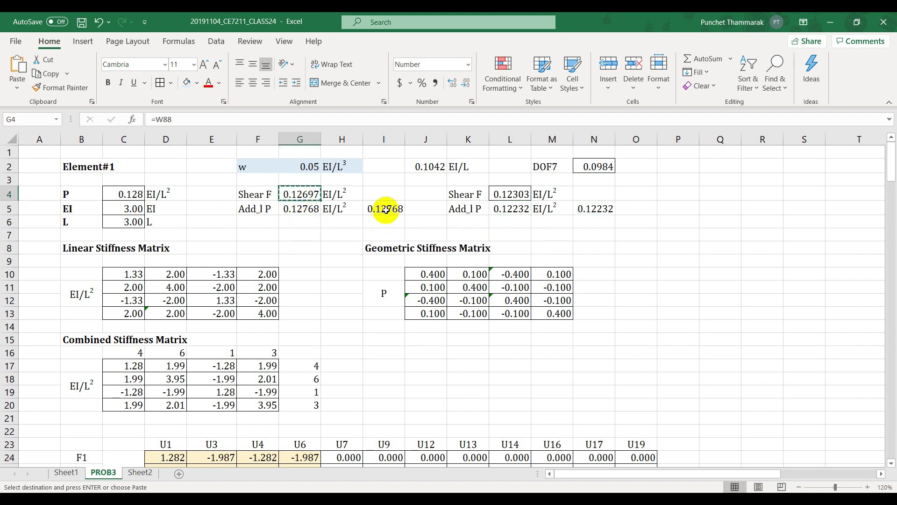
pyautogui.click(385, 209)
pyautogui.hotkey('ctrl', 'v')
pyautogui.click(435, 222)
pyautogui.click(419, 309)
# Copy the recalculated Shear F result in L4 into cell N5 as a value only
pyautogui.click(517, 196)
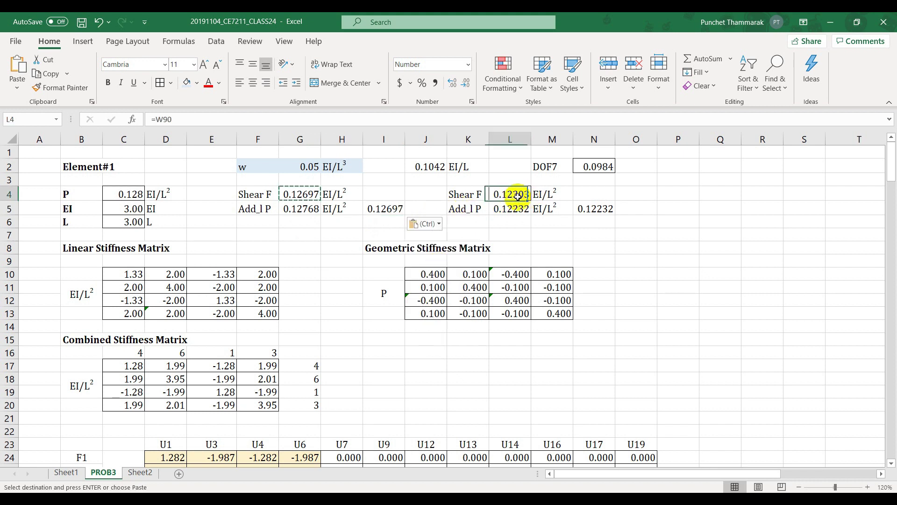
pyautogui.hotkey('ctrl', 'c')
pyautogui.click(589, 210)
pyautogui.hotkey('ctrl', 'v')
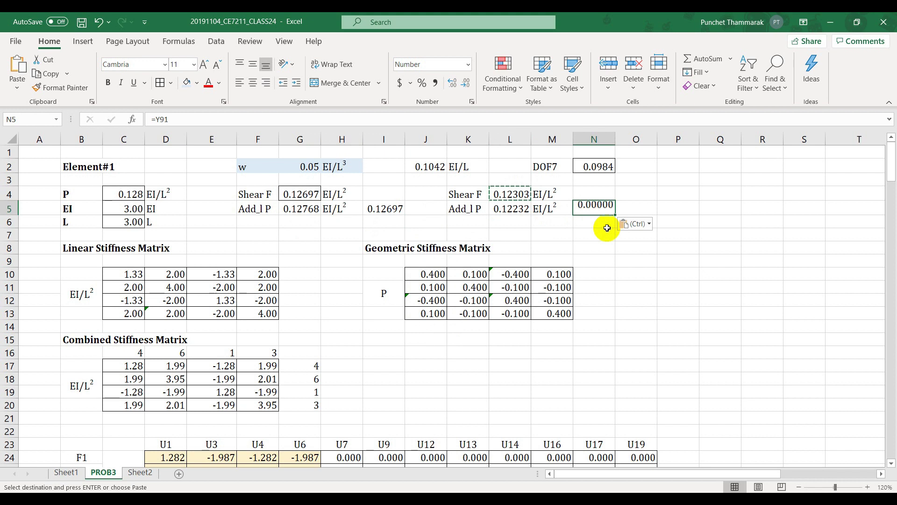
pyautogui.click(641, 227)
pyautogui.click(627, 312)
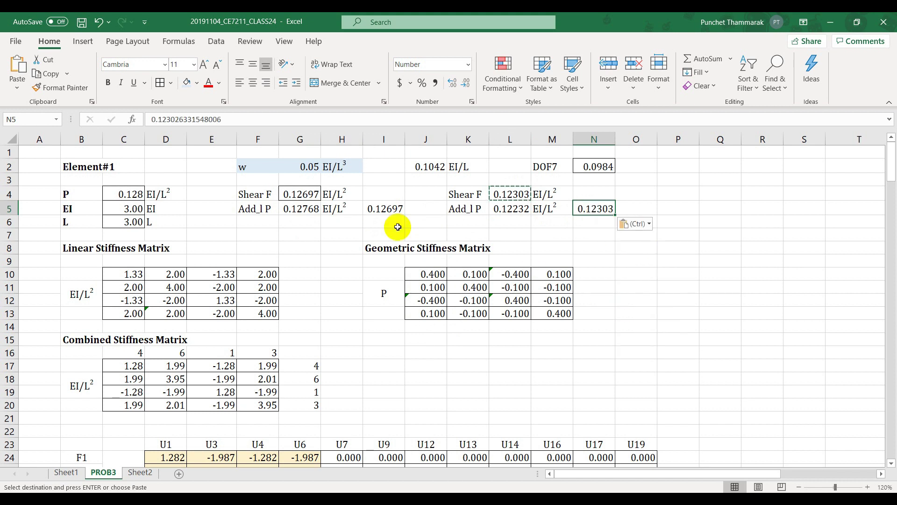
# Copy the refreshed values in I5 and N5 into the Add_l P cells G5 and L5 respectively
pyautogui.click(403, 212)
pyautogui.hotkey('ctrl', 'c')
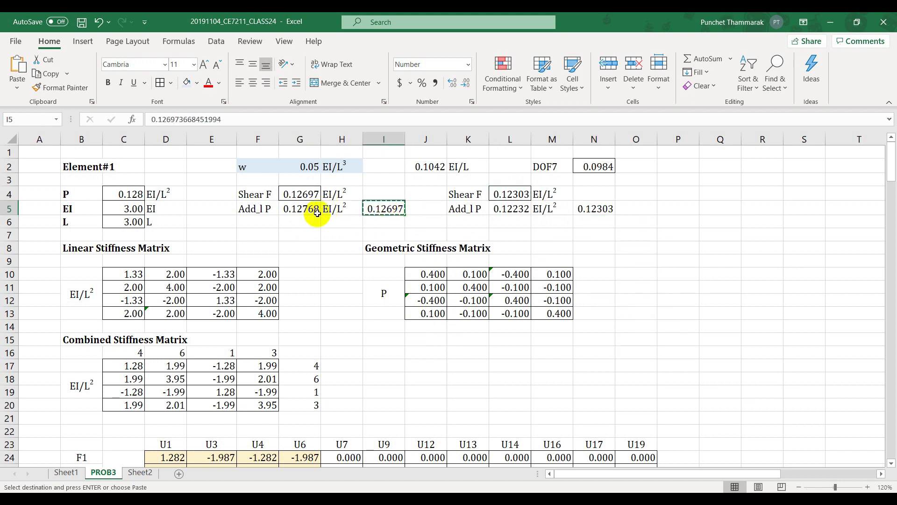
pyautogui.click(311, 210)
pyautogui.hotkey('ctrl', 'v')
pyautogui.click(591, 209)
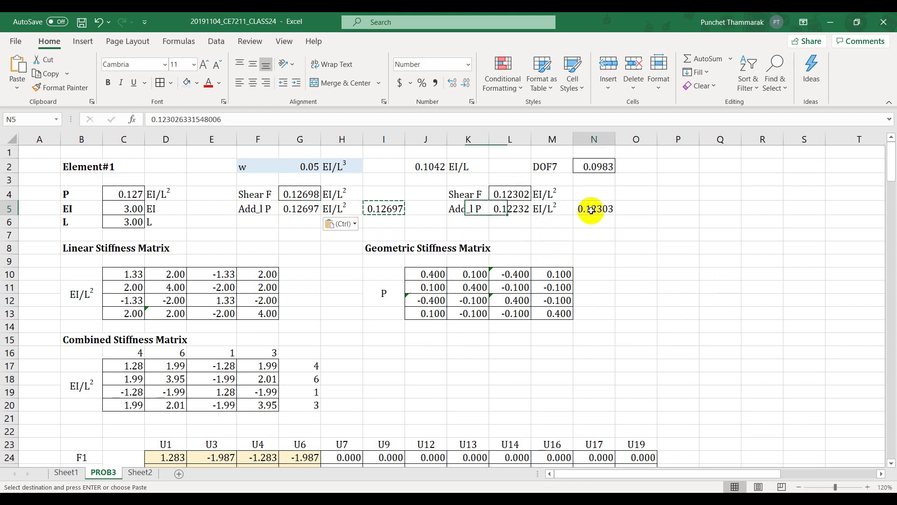
pyautogui.hotkey('ctrl', 'c')
pyautogui.click(521, 212)
pyautogui.hotkey('ctrl', 'v')
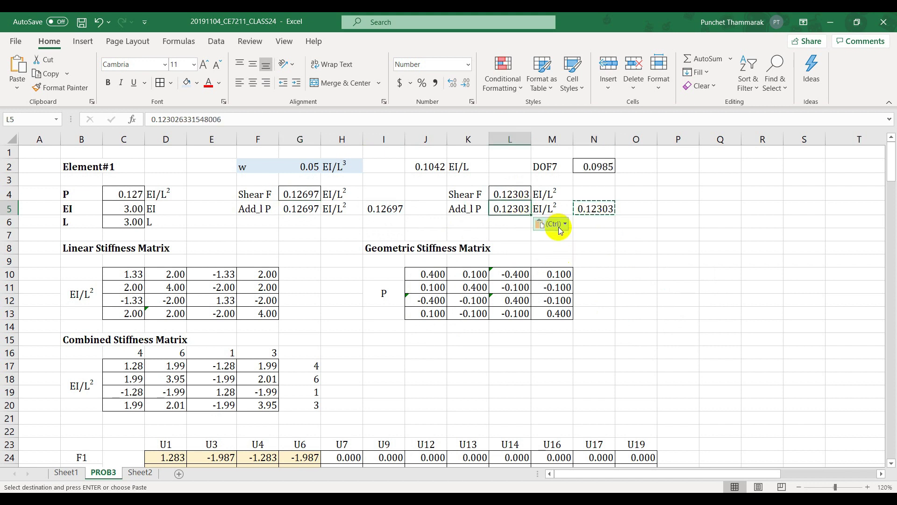
pyautogui.click(338, 234)
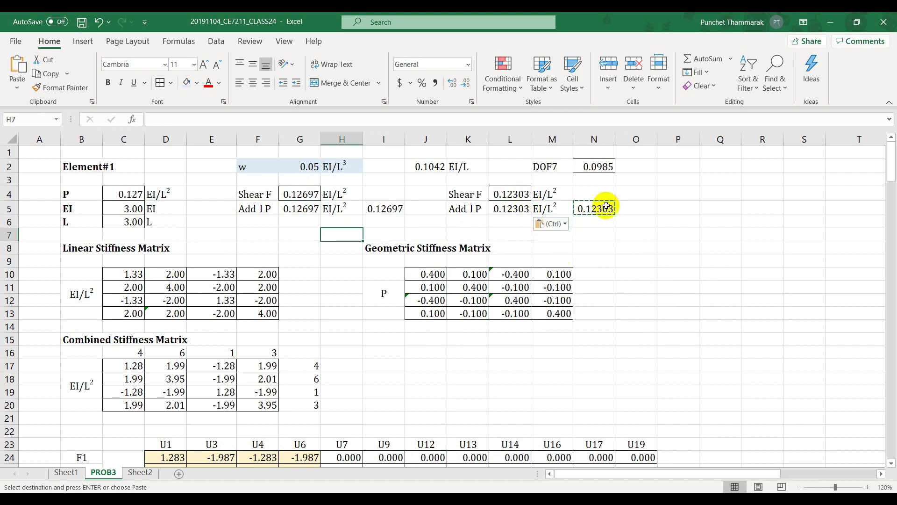
# Copy the DOF7 result from N2 into cell B7 of Sheet2 as a value only
pyautogui.click(599, 167)
pyautogui.hotkey('ctrl', 'c')
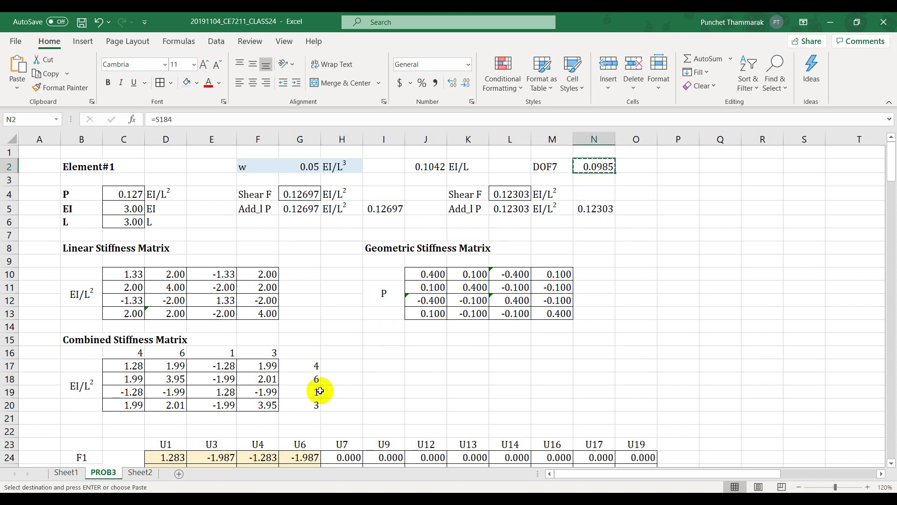
pyautogui.click(135, 473)
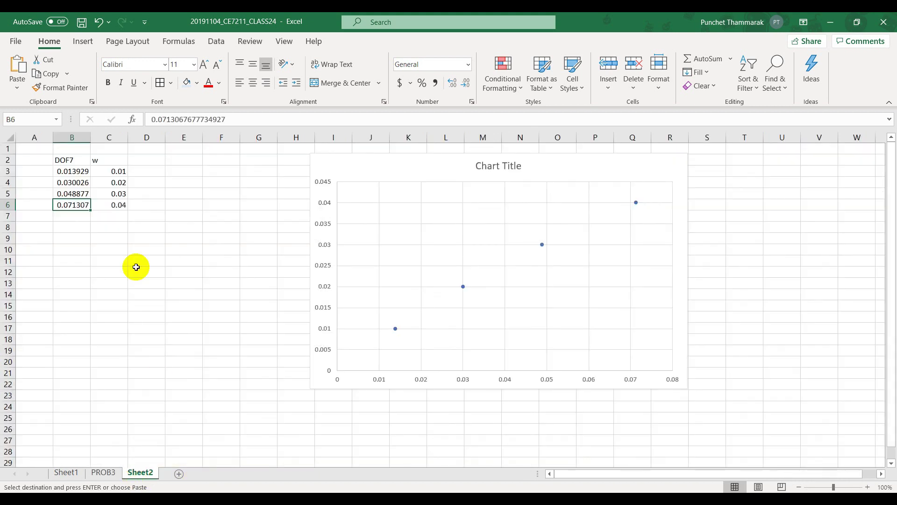
pyautogui.click(78, 216)
pyautogui.hotkey('ctrl', 'v')
pyautogui.click(105, 232)
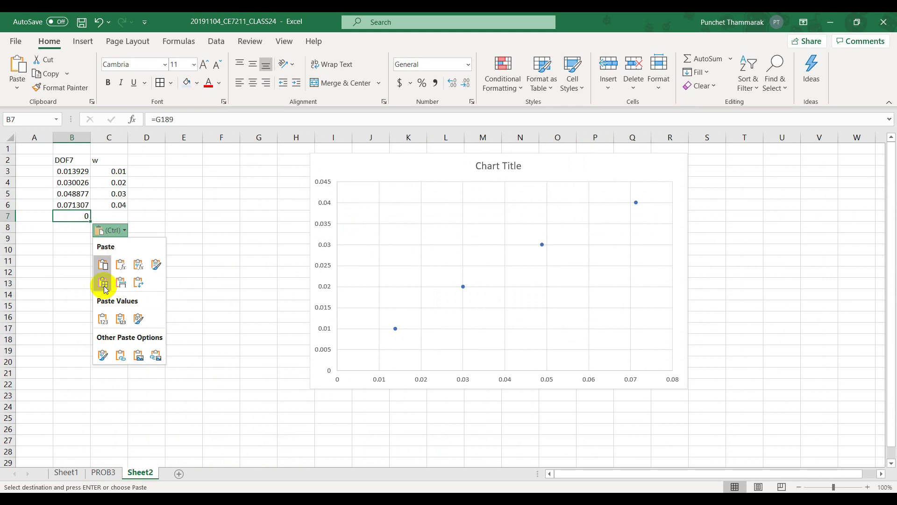
pyautogui.click(102, 317)
# Enter 0.05 as the matching load w in cell C7 of Sheet2
pyautogui.click(120, 217)
pyautogui.write('.0')
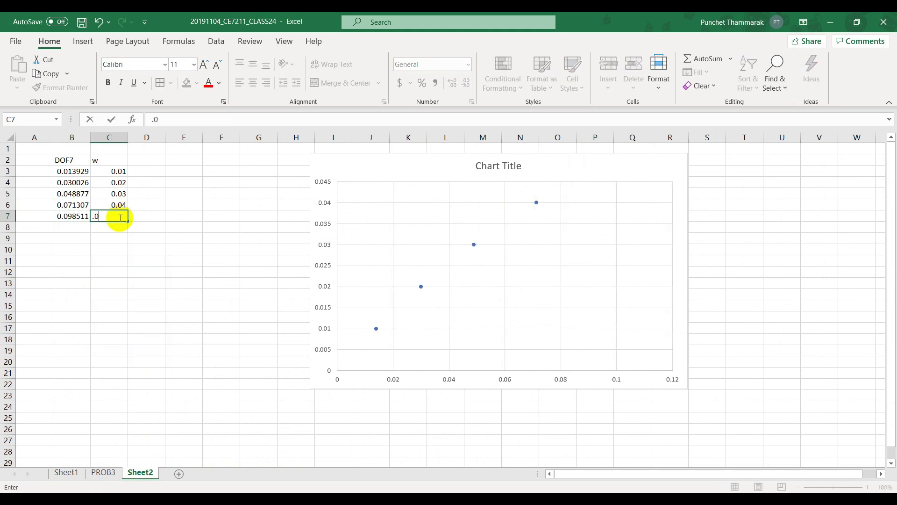
pyautogui.write('5')
pyautogui.press('Return')
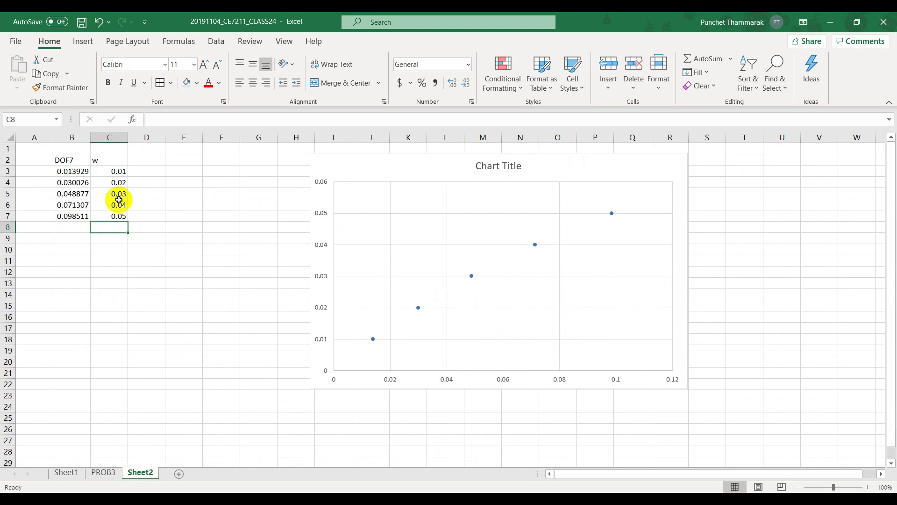
# Return to the PROB3 sheet and set the load w in G2 to 0.06
pyautogui.click(104, 473)
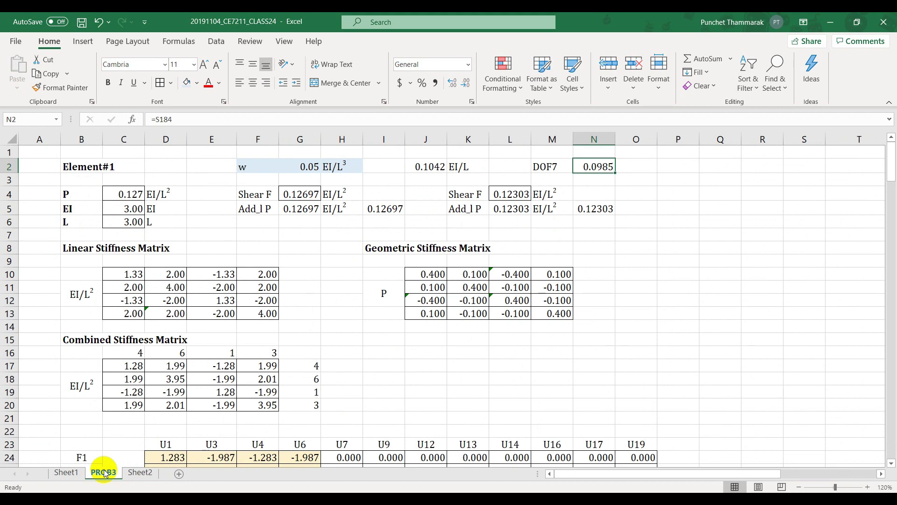
pyautogui.click(301, 167)
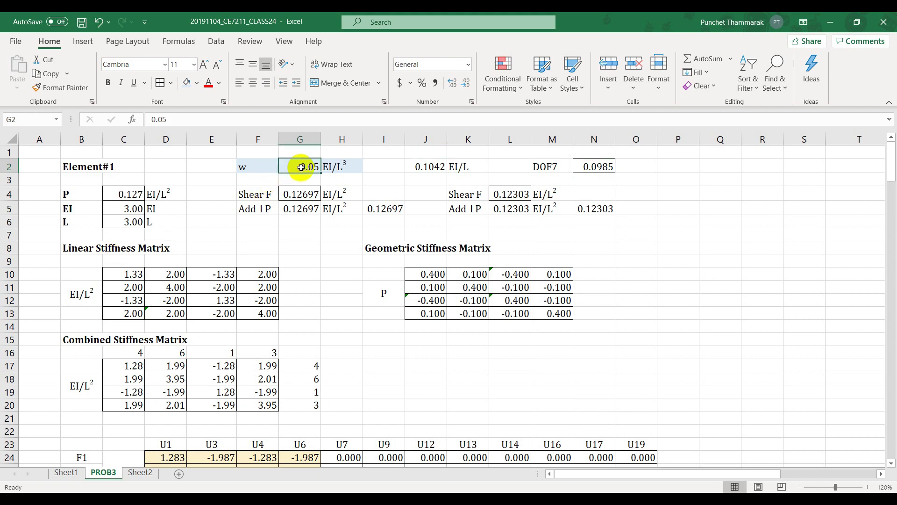
pyautogui.write('.06')
pyautogui.press('Return')
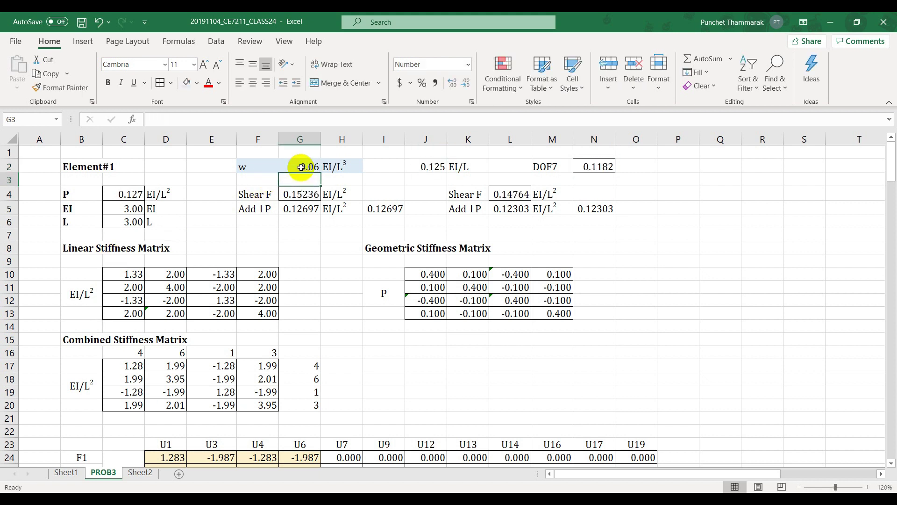
# Copy the Shear F result in G4 for the new load into cell I5 as a value only
pyautogui.click(378, 207)
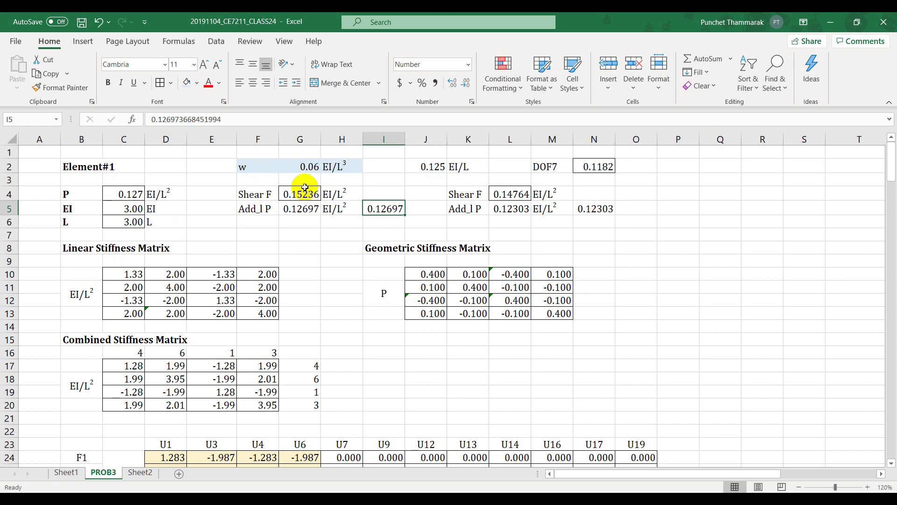
pyautogui.click(306, 191)
pyautogui.hotkey('ctrl', 'c')
pyautogui.click(374, 207)
pyautogui.hotkey('ctrl', 'v')
pyautogui.click(421, 224)
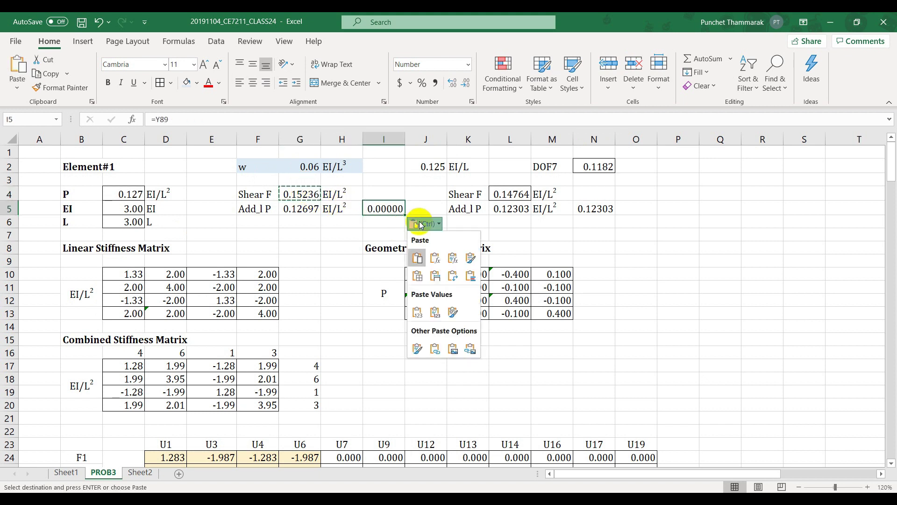
pyautogui.click(421, 312)
# Copy the Shear F result in L4 for the new load into cell N5 as a value only
pyautogui.click(523, 193)
pyautogui.hotkey('ctrl', 'c')
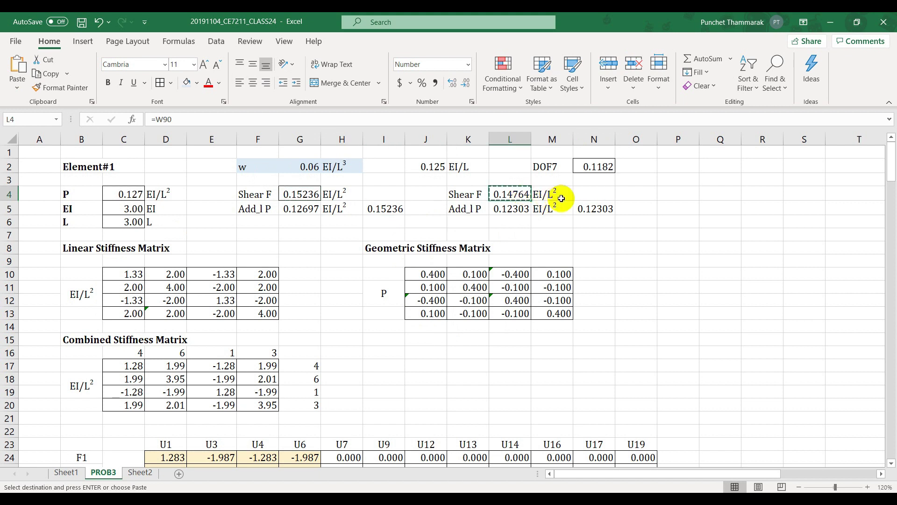
pyautogui.click(584, 207)
pyautogui.hotkey('ctrl', 'v')
pyautogui.click(645, 222)
pyautogui.click(628, 311)
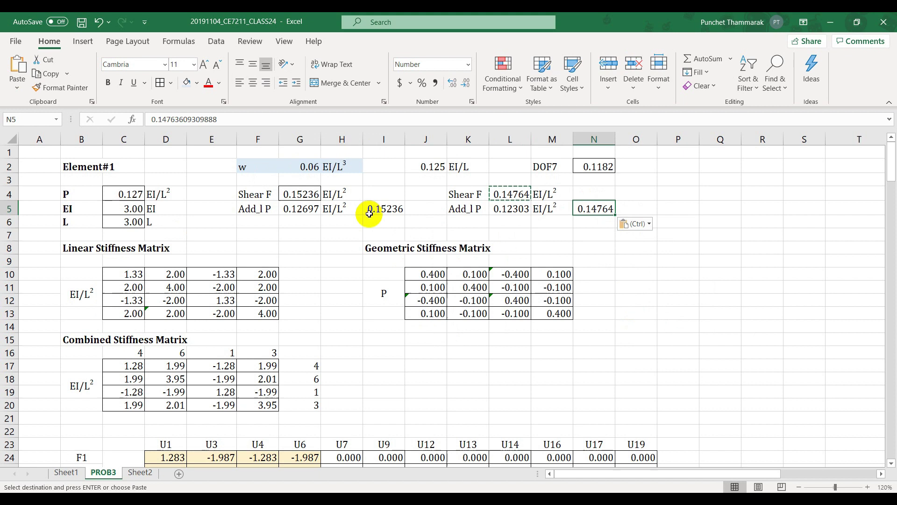
# Copy the value in I5 into the Add_l P cell G5 and the value in N5 into the Add_l P cell L5
pyautogui.click(388, 208)
pyautogui.hotkey('ctrl', 'c')
pyautogui.click(300, 209)
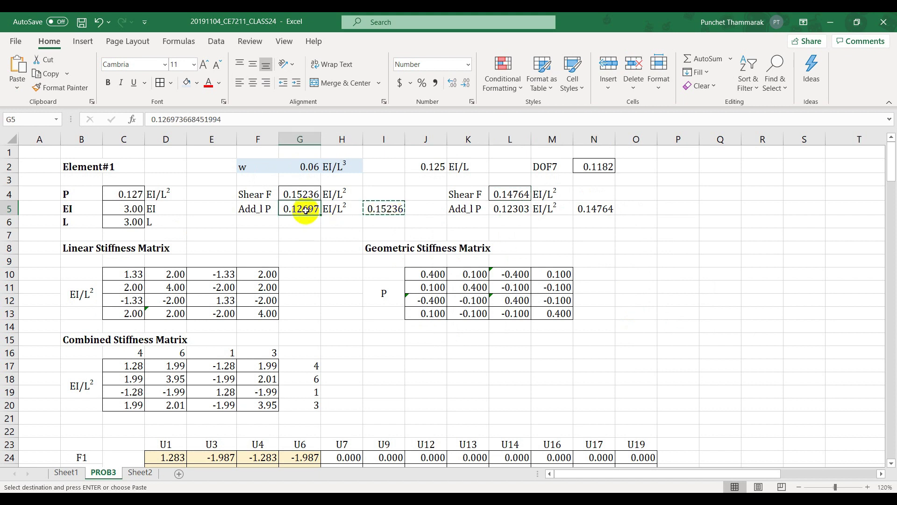
pyautogui.hotkey('ctrl', 'v')
pyautogui.press('ctrl')
pyautogui.click(586, 207)
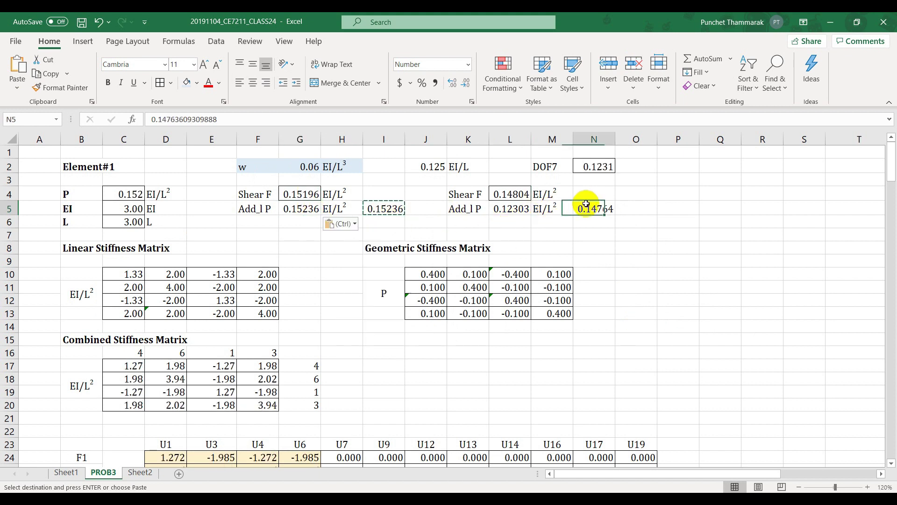
pyautogui.hotkey('ctrl', 'c')
pyautogui.click(514, 209)
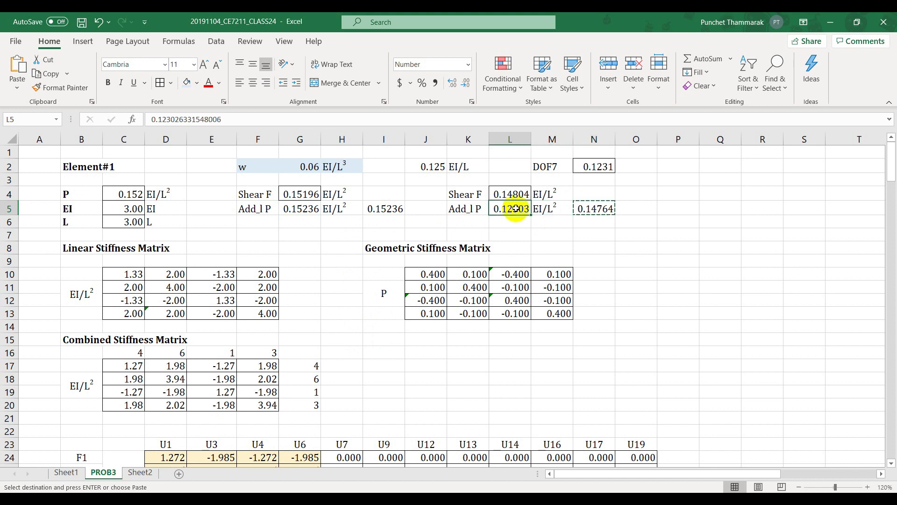
pyautogui.hotkey('ctrl', 'v')
# Copy the recalculated Shear F result in G4 into cell I5 as a value only
pyautogui.click(312, 195)
pyautogui.hotkey('ctrl', 'c')
pyautogui.click(396, 210)
pyautogui.hotkey('ctrl', 'v')
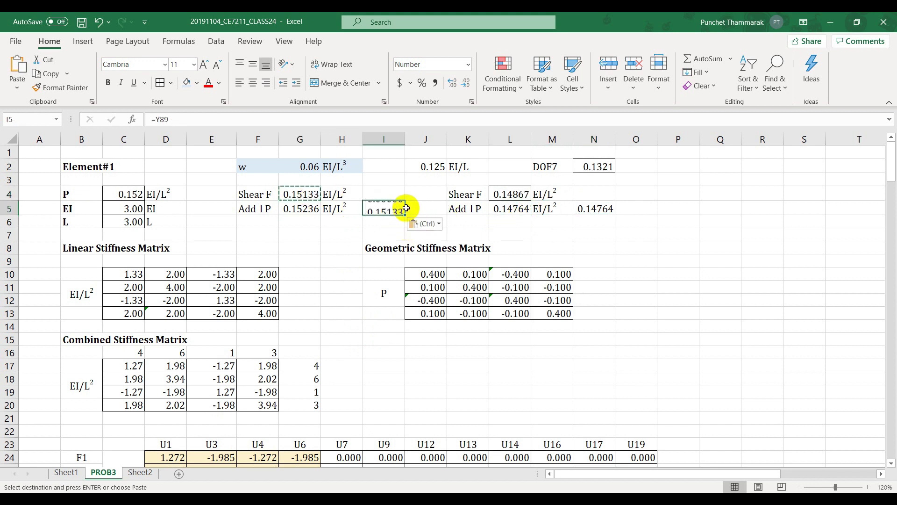
pyautogui.click(423, 224)
pyautogui.click(414, 310)
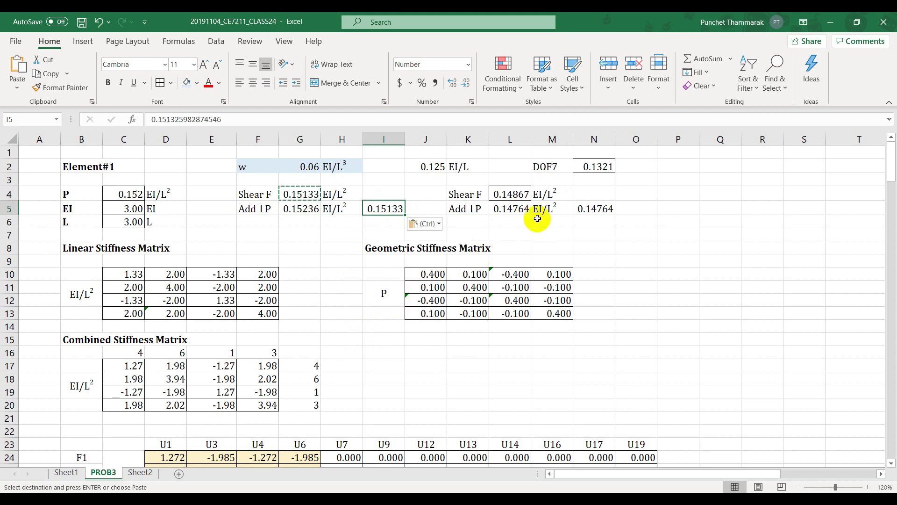
# Copy the recalculated Shear F result in L4 into cell N5 as a value only
pyautogui.click(521, 196)
pyautogui.hotkey('ctrl', 'c')
pyautogui.click(595, 209)
pyautogui.hotkey('ctrl', 'v')
pyautogui.click(636, 224)
pyautogui.click(634, 309)
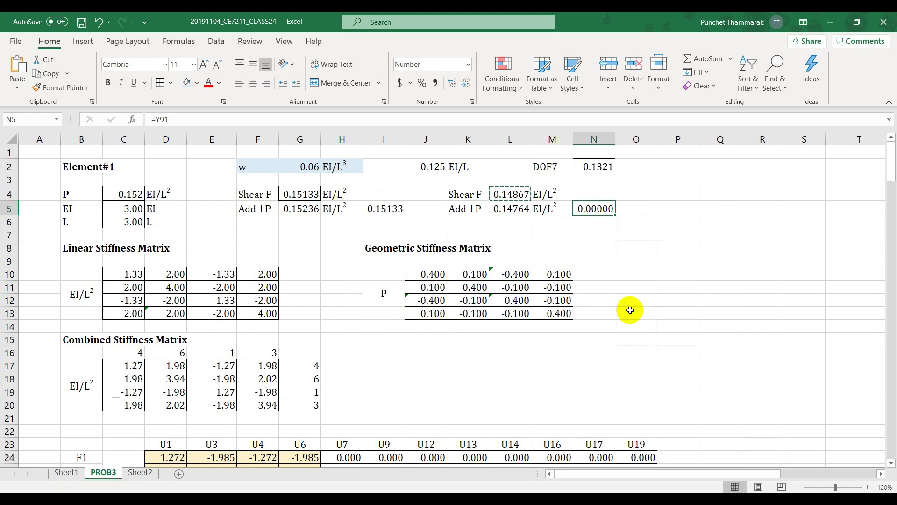
# Update the Add_l P cells for w = 0.06, copying I5 into G5 and N5 into L5
pyautogui.click(388, 211)
pyautogui.hotkey('ctrl', 'c')
pyautogui.click(303, 212)
pyautogui.hotkey('ctrl', 'v')
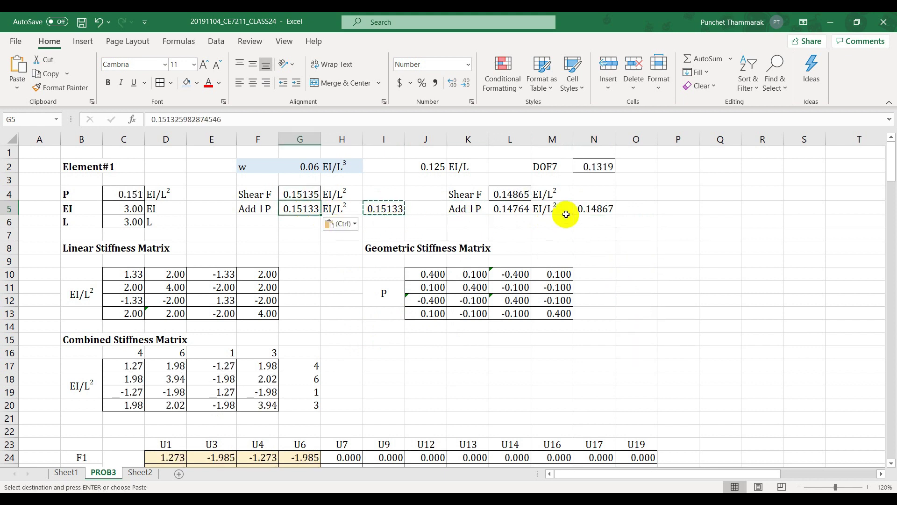
pyautogui.click(590, 207)
pyautogui.hotkey('ctrl', 'c')
pyautogui.click(511, 209)
pyautogui.hotkey('ctrl', 'v')
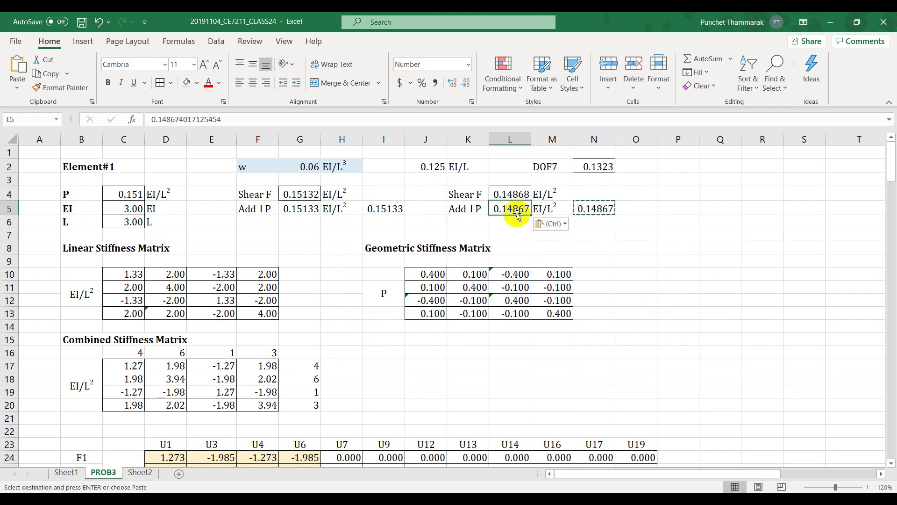
pyautogui.click(339, 234)
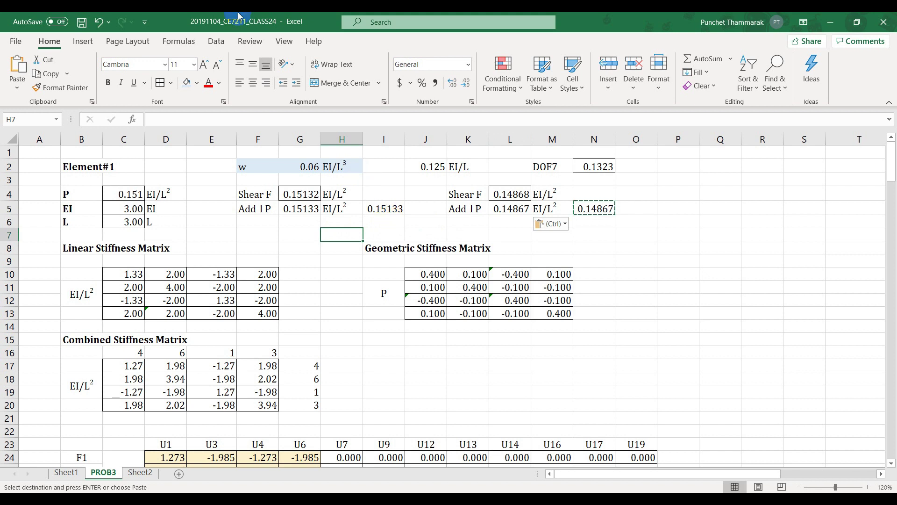
# Enter the percentage difference formula =100*ABS(G4-G5)/G4 in cell G6, below Shear F and Add_l P
pyautogui.click(301, 208)
pyautogui.click(305, 196)
pyautogui.click(302, 209)
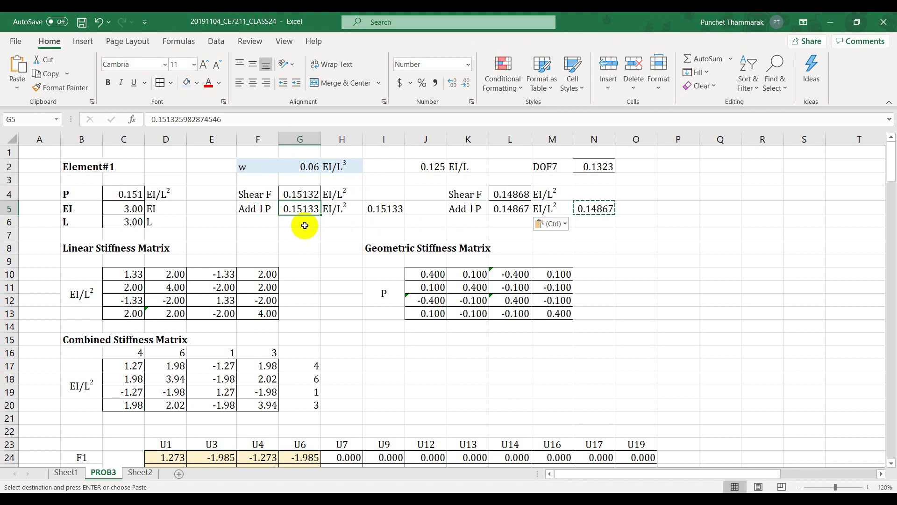
pyautogui.click(304, 223)
pyautogui.write('=')
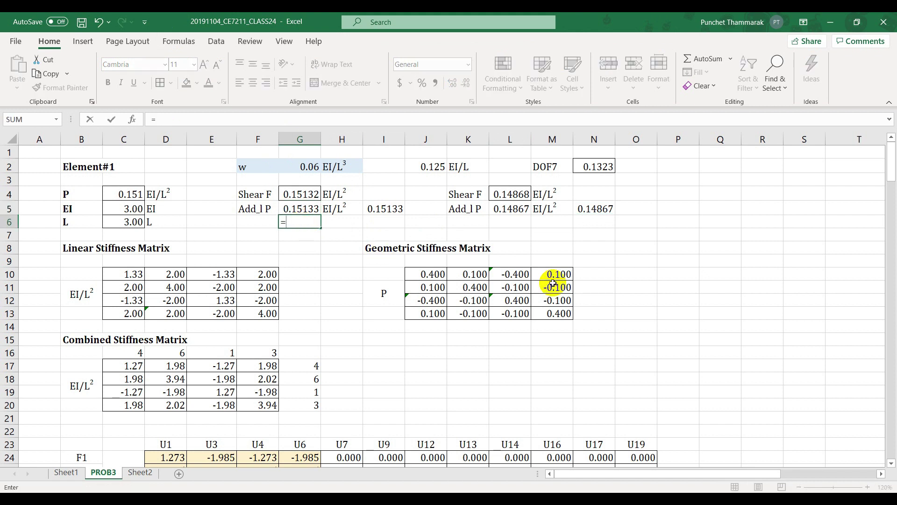
pyautogui.write('abs(')
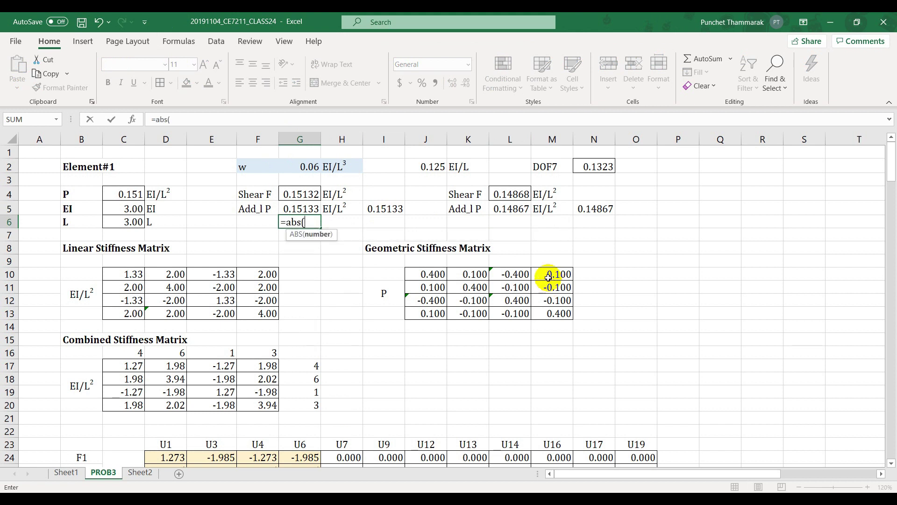
pyautogui.click(306, 199)
pyautogui.write('-')
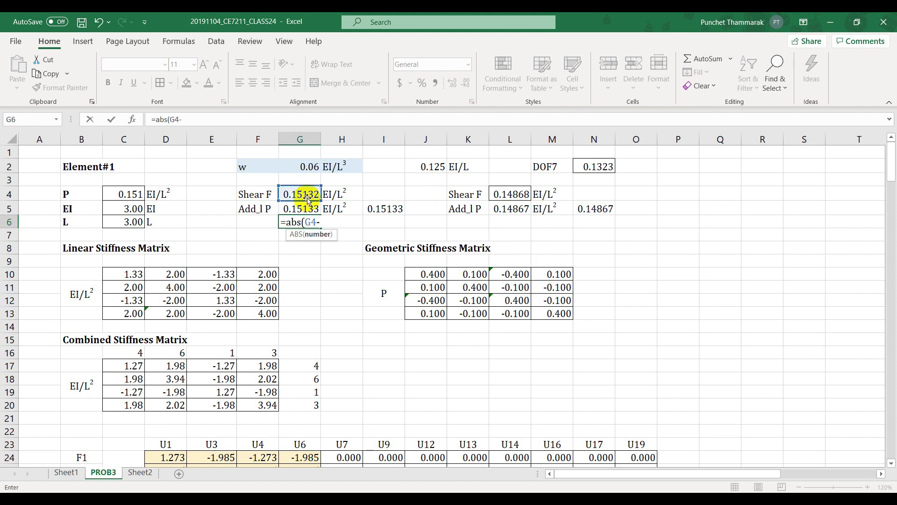
pyautogui.click(307, 206)
pyautogui.write(')')
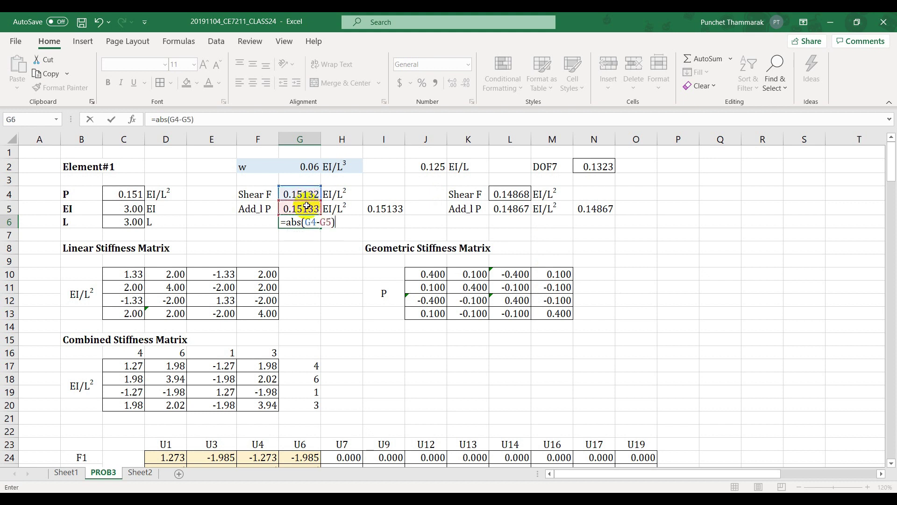
pyautogui.write('/')
pyautogui.click(302, 192)
pyautogui.click(286, 222)
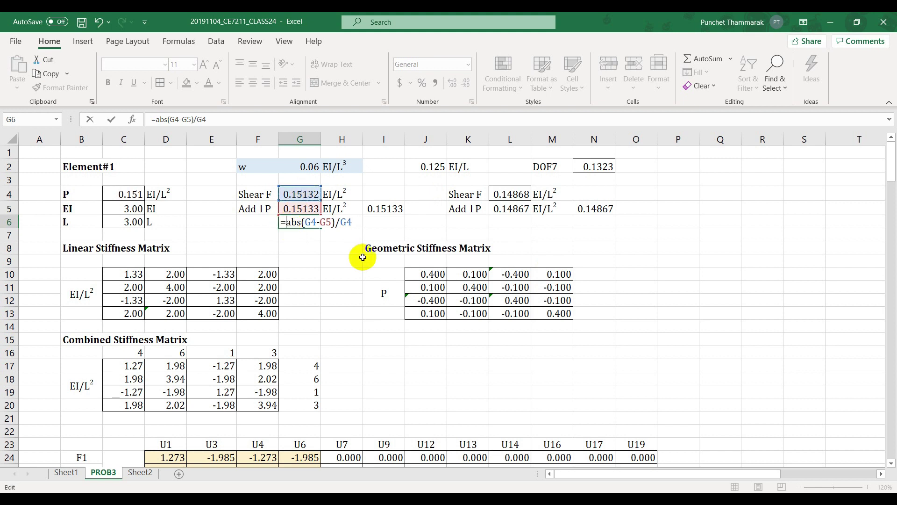
pyautogui.write('100')
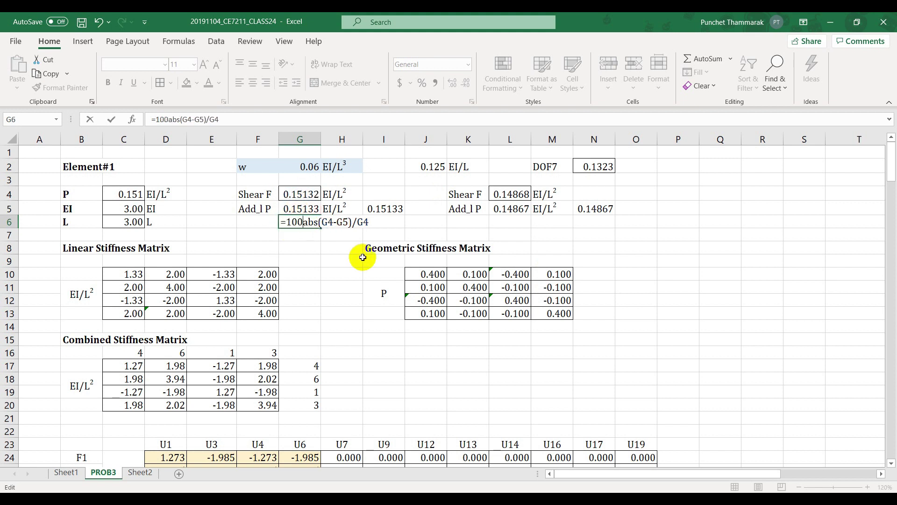
pyautogui.write('*')
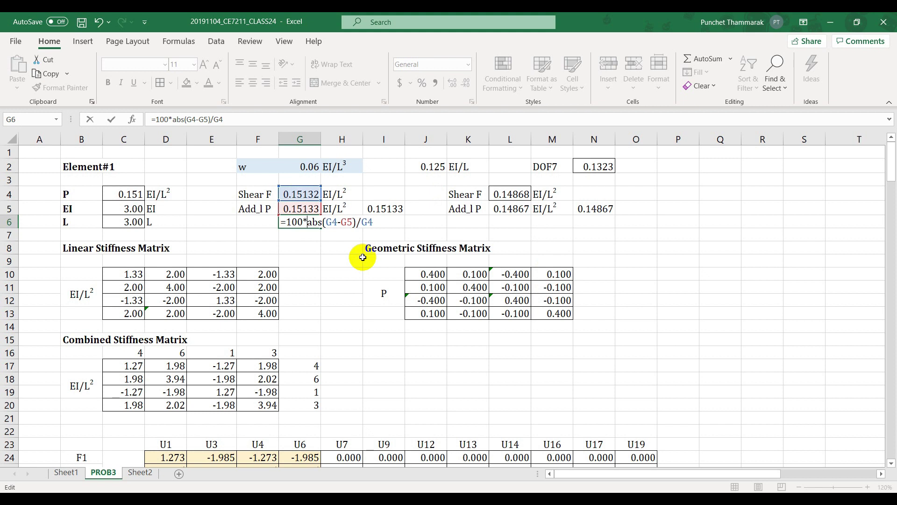
pyautogui.press('Return')
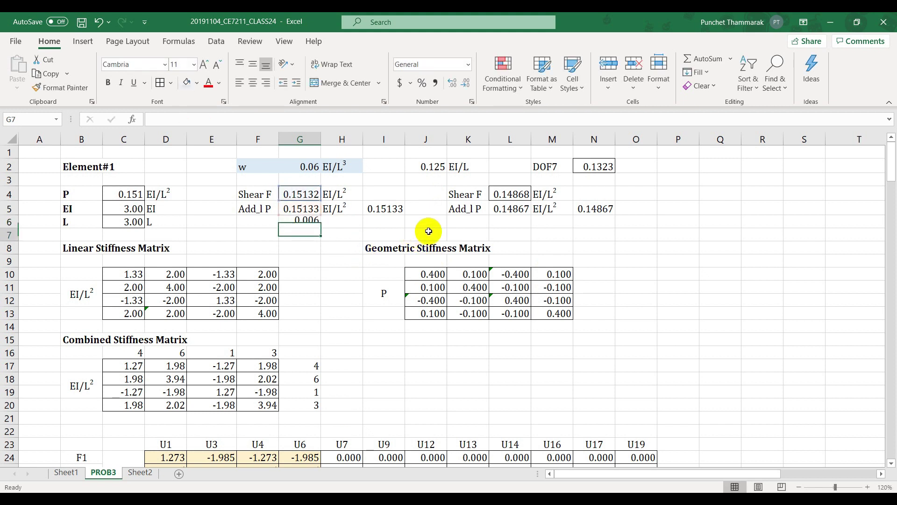
# Copy the percentage difference formula from G6 into L6 for the second Shear F and Add_l P pair
pyautogui.click(310, 223)
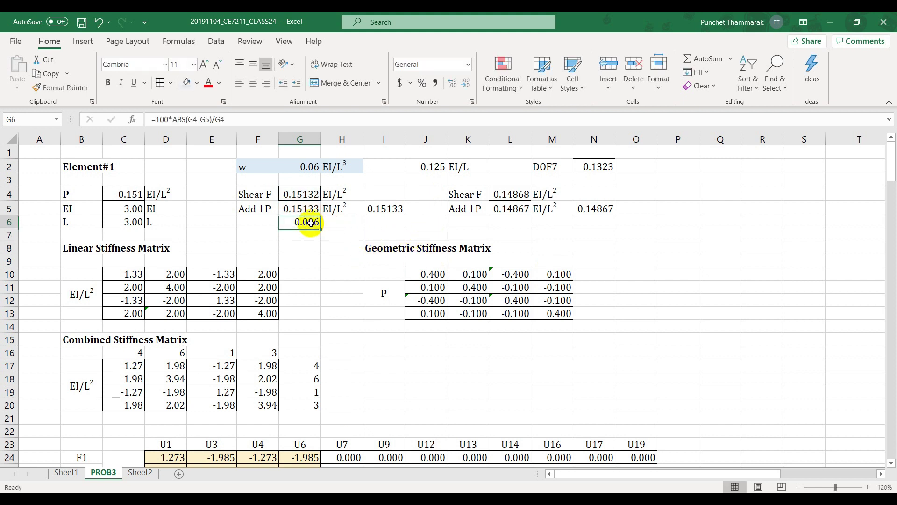
pyautogui.hotkey('ctrl', 'c')
pyautogui.click(507, 222)
pyautogui.hotkey('ctrl', 'v')
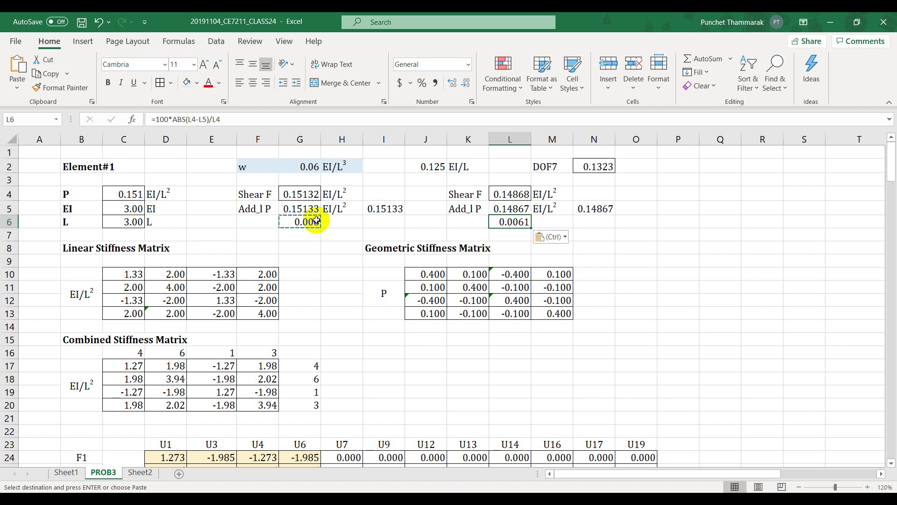
# Label cell F6 "Convergence Criteria" with right-aligned text
pyautogui.click(266, 221)
pyautogui.click(267, 83)
pyautogui.write('C')
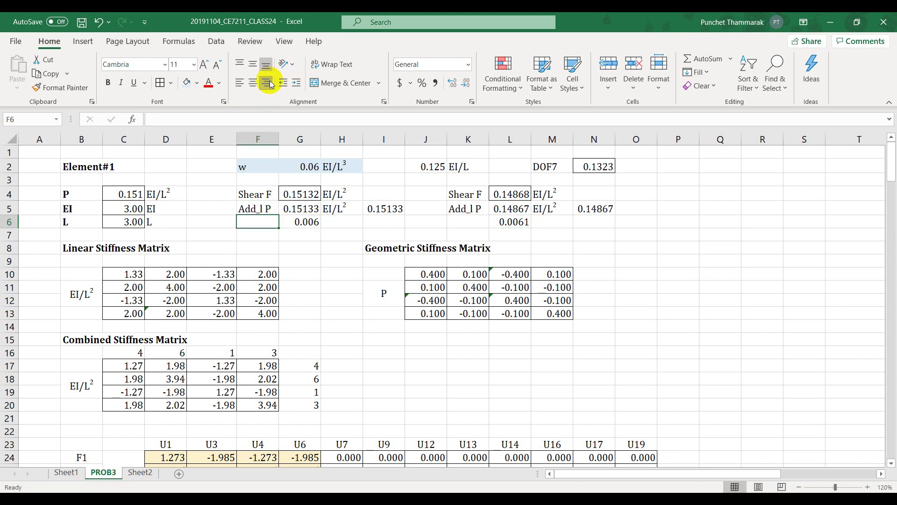
pyautogui.write('onver')
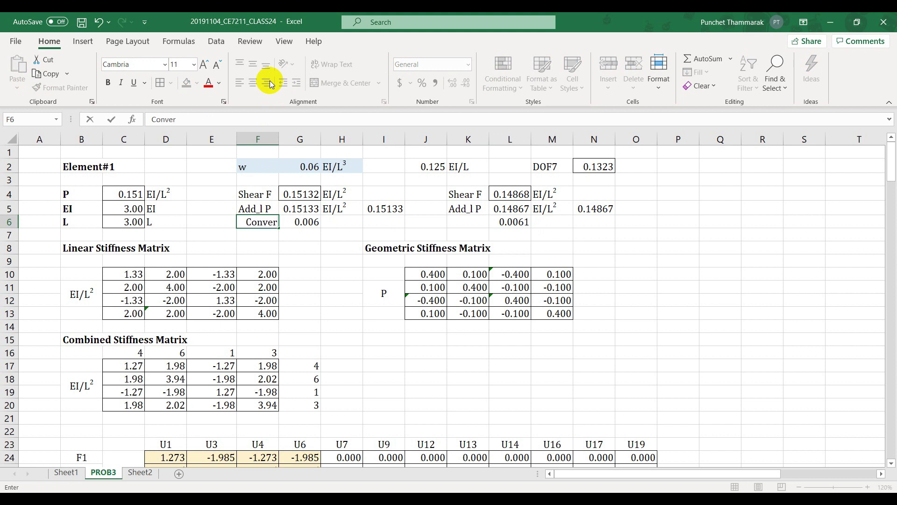
pyautogui.write('gence Criteria')
pyautogui.press('Return')
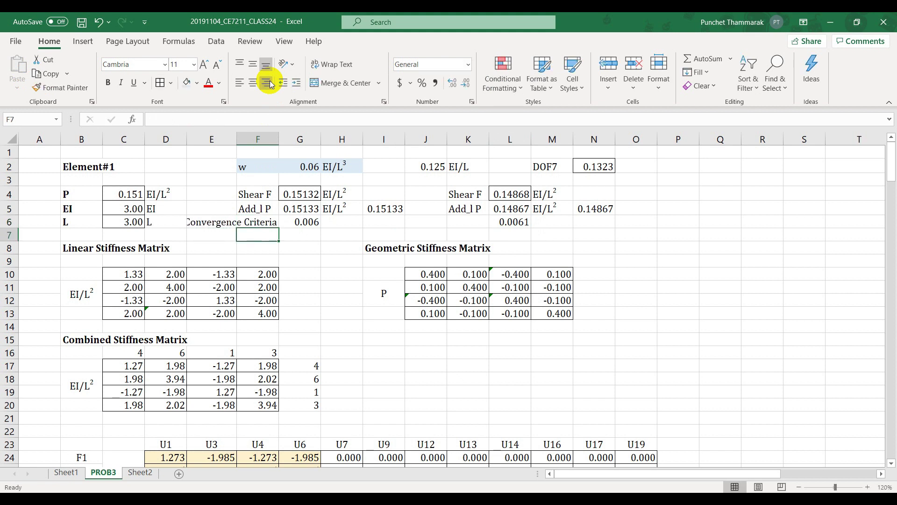
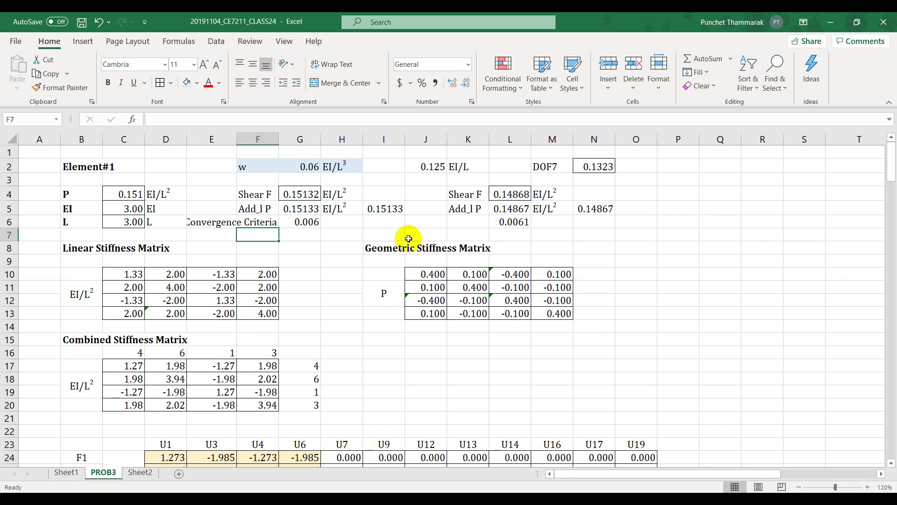
# Examine the Convergence Criteria formula in G6 and compare the Shear F and Add_l P values in G4 and G5
pyautogui.click(265, 223)
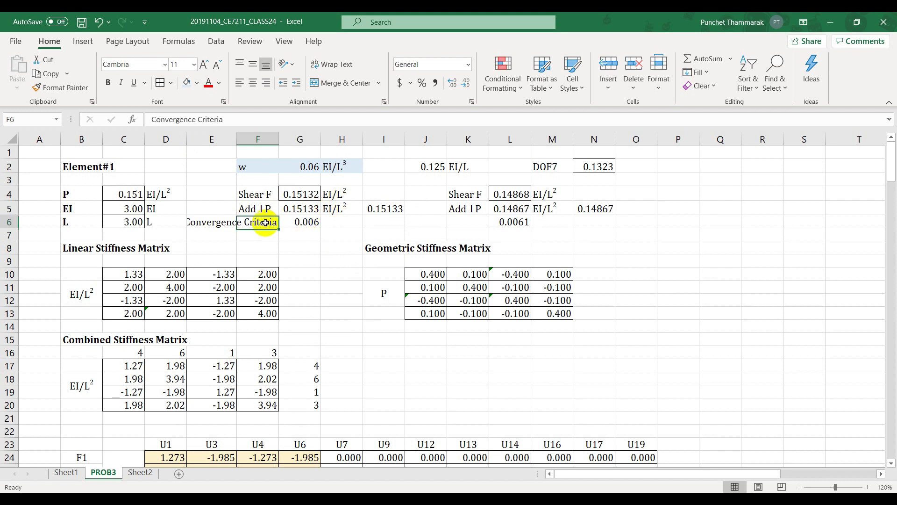
pyautogui.click(309, 222)
pyautogui.click(306, 194)
pyautogui.click(302, 209)
pyautogui.click(312, 198)
pyautogui.press('Down')
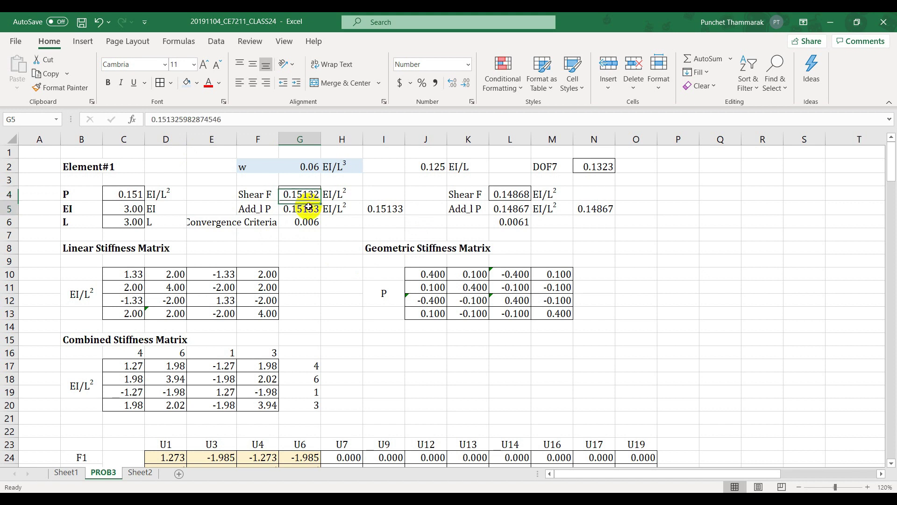
pyautogui.press('Up')
pyautogui.press('Down')
pyautogui.press('Up')
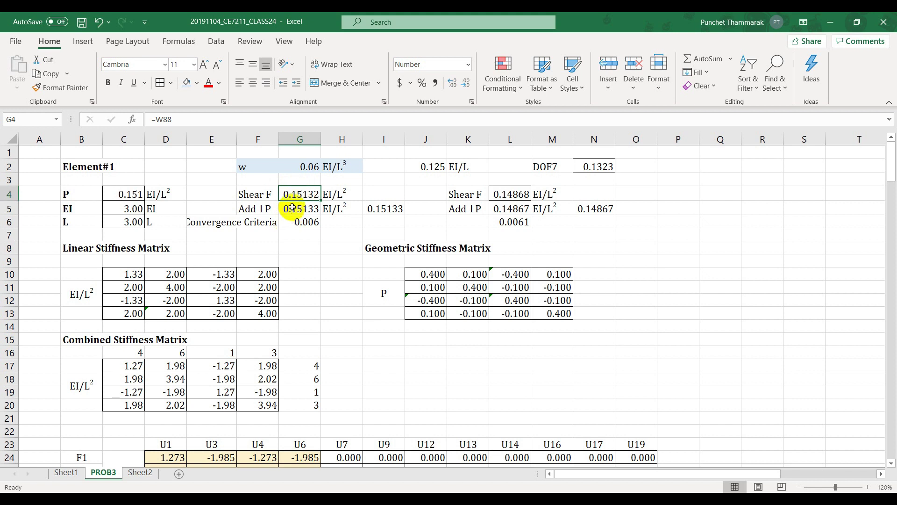
pyautogui.click(299, 221)
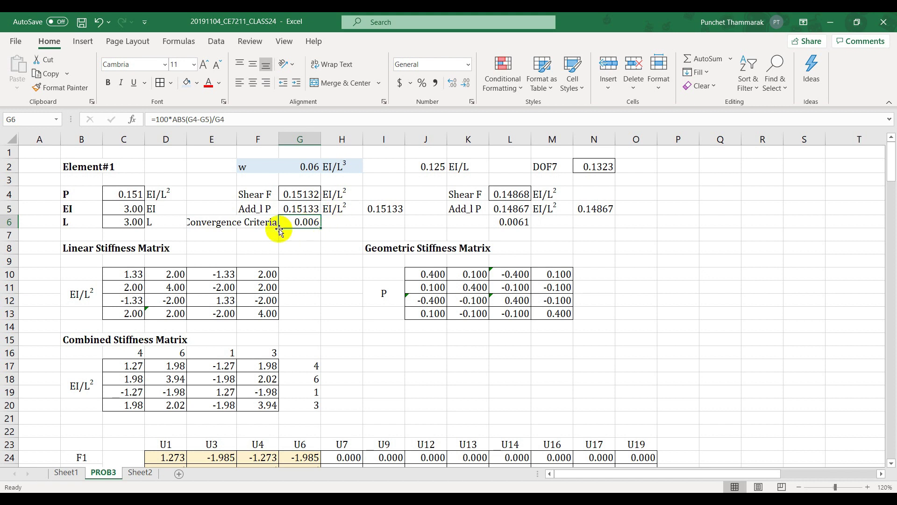
pyautogui.click(341, 222)
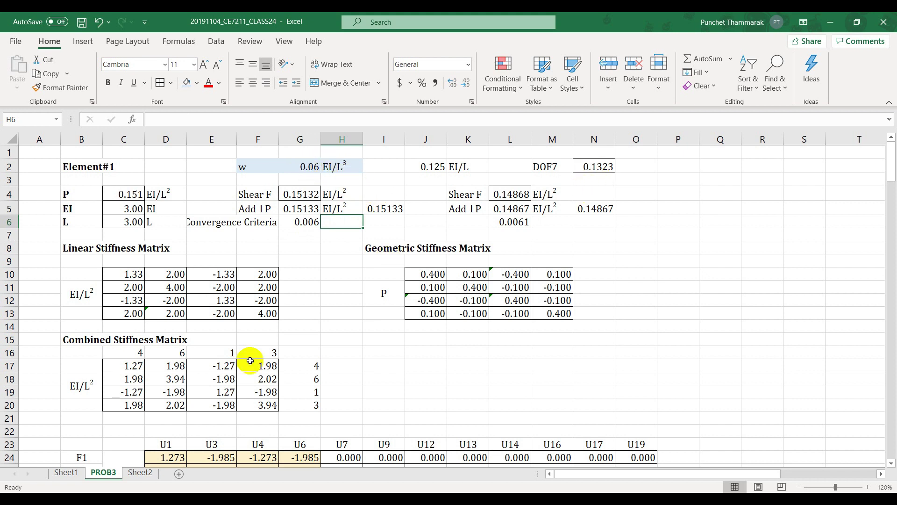
# Add the load w = 0.06 to the Sheet2 table in cell C8
pyautogui.click(138, 474)
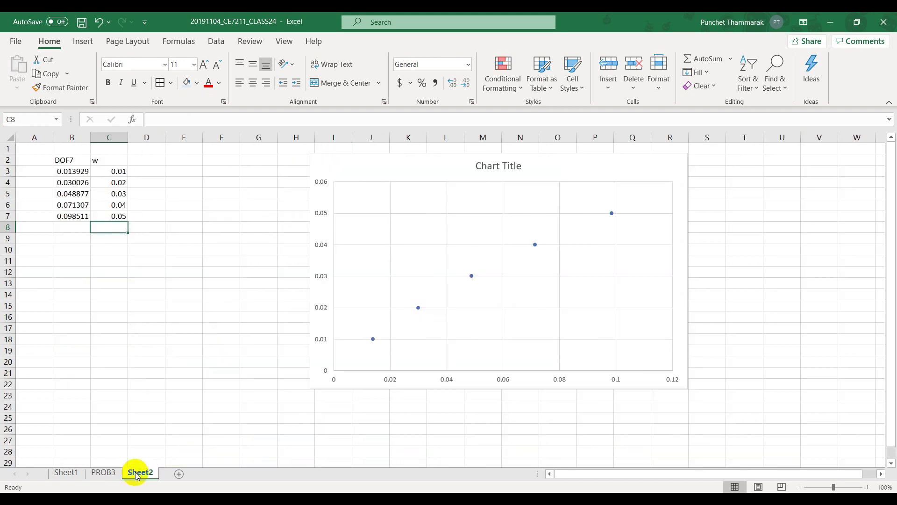
pyautogui.write('.06')
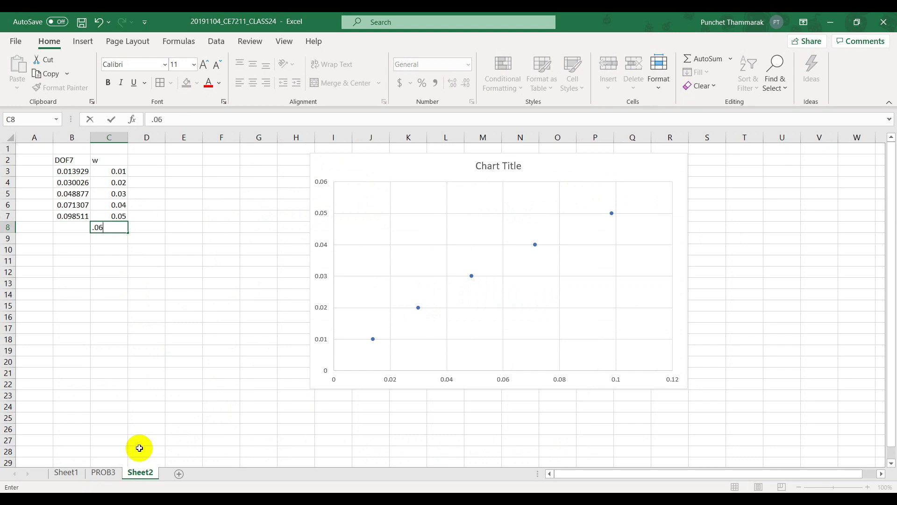
pyautogui.press('Return')
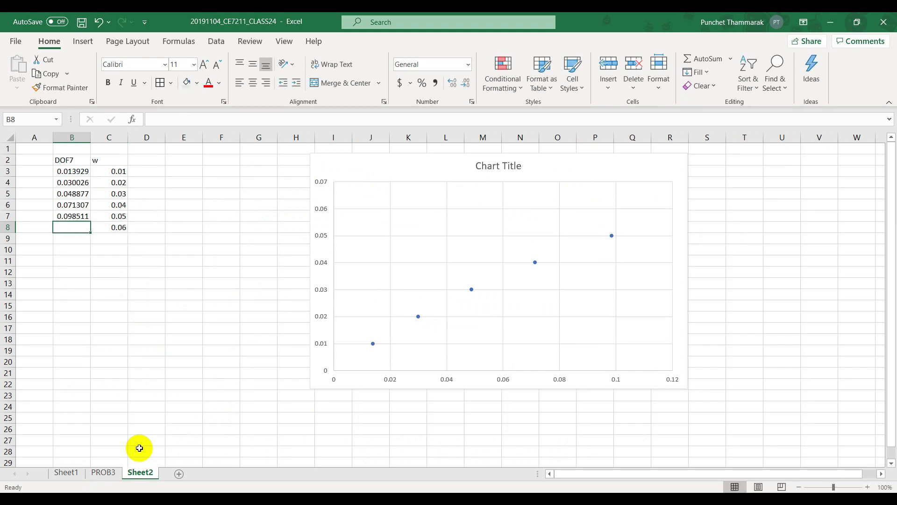
# Copy the DOF7 result from N2 on PROB3 into cell B8 of Sheet2 as a value only
pyautogui.click(104, 473)
pyautogui.click(591, 168)
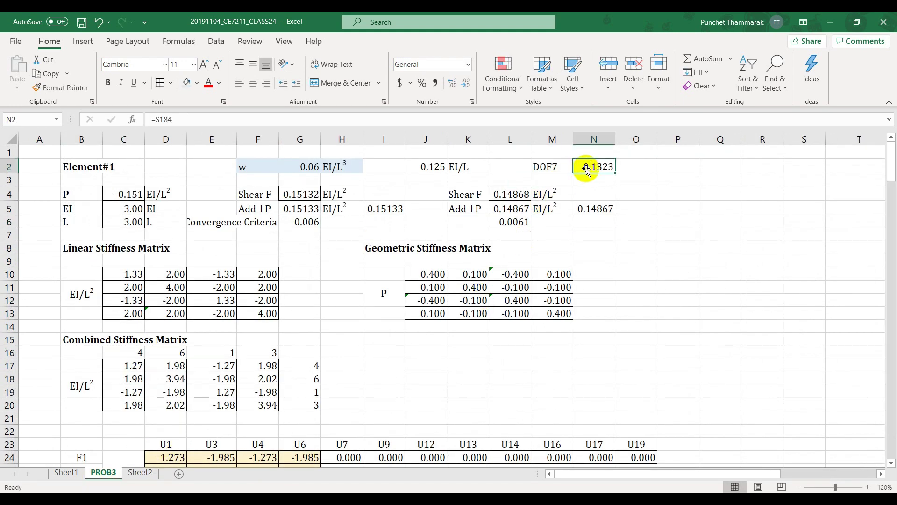
pyautogui.hotkey('ctrl', 'c')
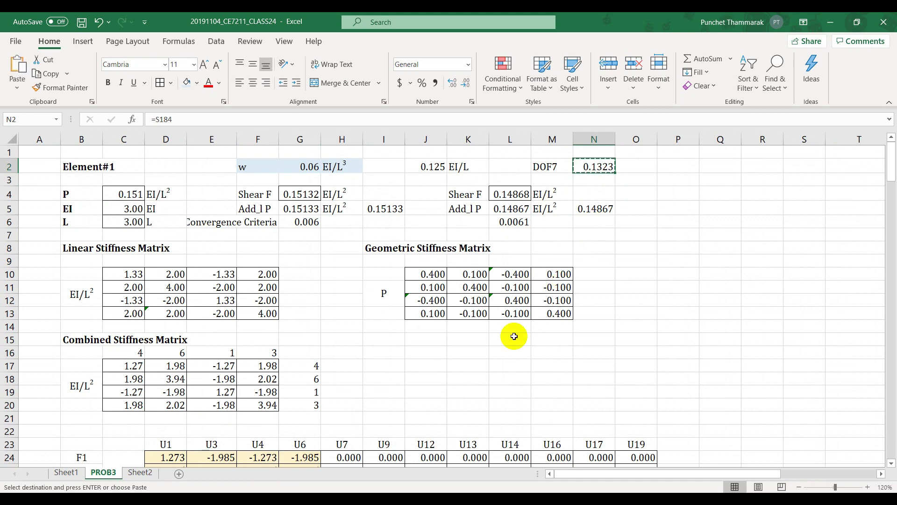
pyautogui.click(140, 472)
pyautogui.hotkey('ctrl', 'v')
pyautogui.click(112, 241)
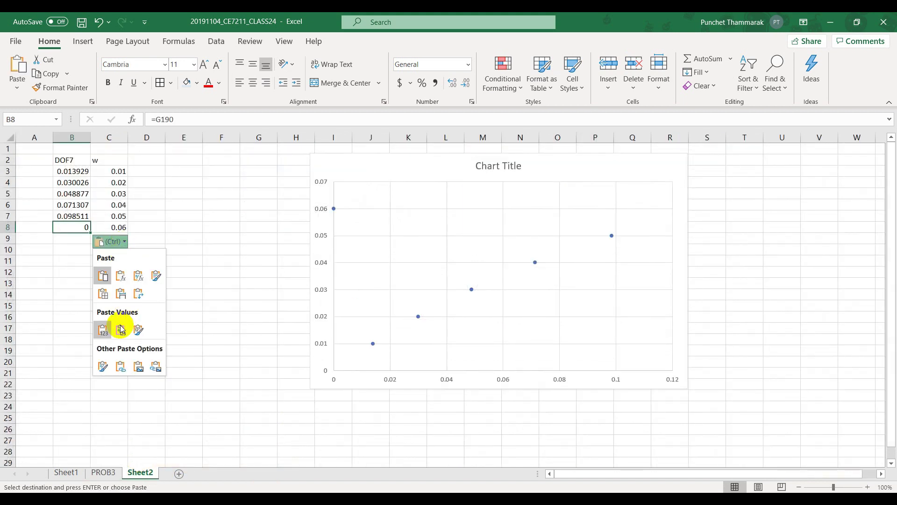
pyautogui.press('Escape')
pyautogui.hotkey('ctrl', 'v')
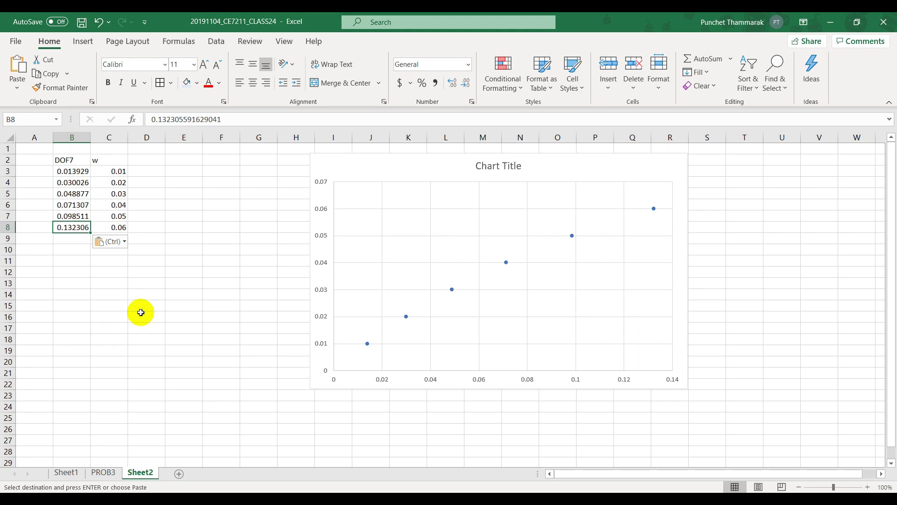
# Set the load w in cell G2 of PROB3 to 0.07
pyautogui.click(103, 472)
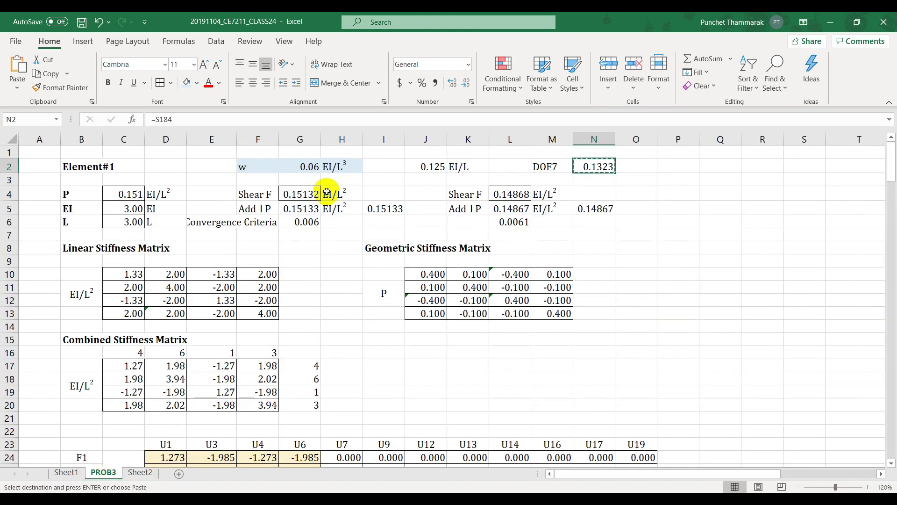
pyautogui.click(310, 167)
pyautogui.write('.07')
pyautogui.press('Return')
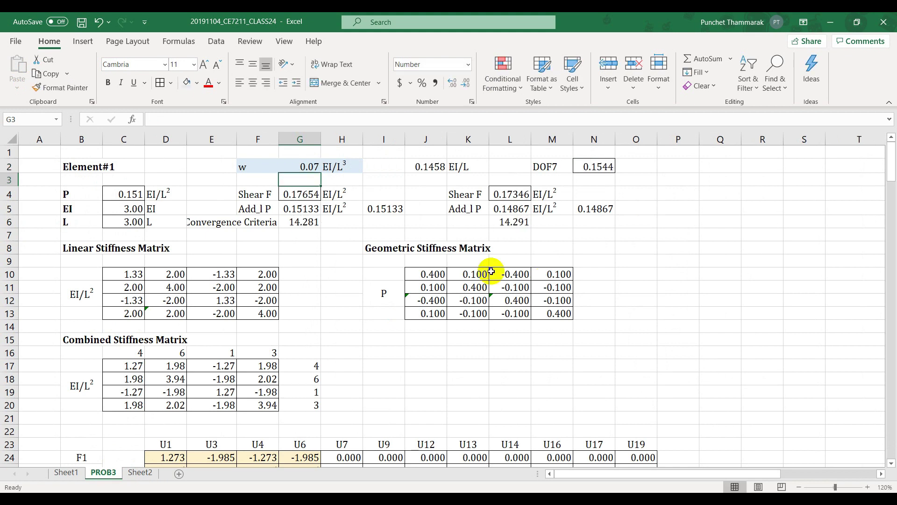
# Reset the Add_l P values in G5 and L5 to 0 for the new load
pyautogui.click(125, 192)
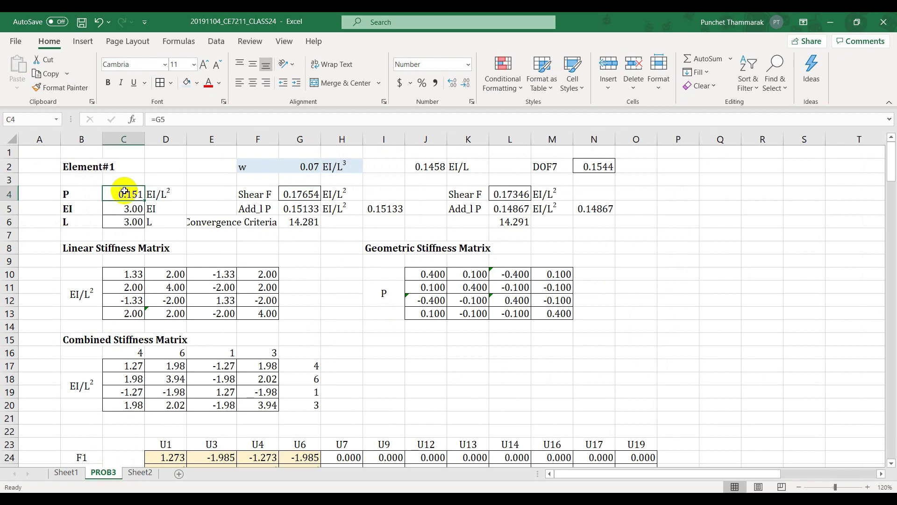
pyautogui.click(296, 208)
pyautogui.write('0')
pyautogui.press('Return')
pyautogui.press('Right')
pyautogui.press('Right')
pyautogui.press('Right')
pyautogui.press('Right')
pyautogui.press('Right')
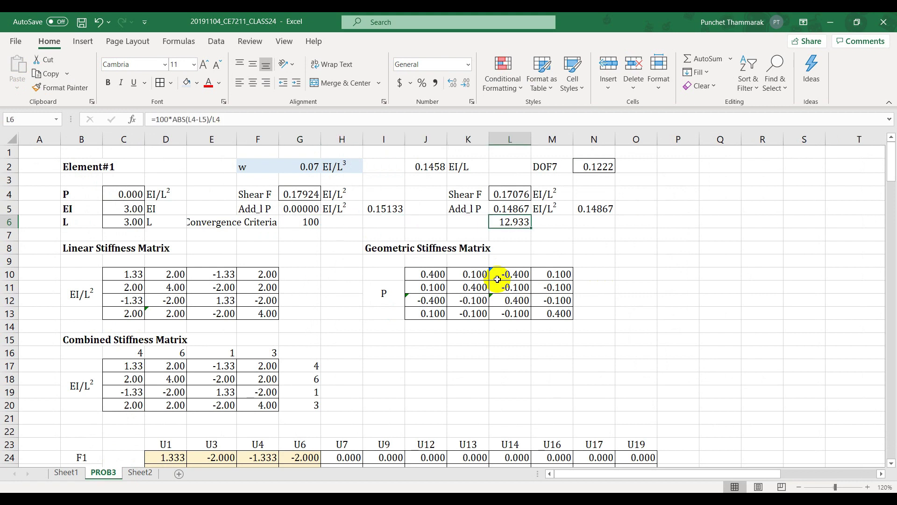
pyautogui.press('Up')
pyautogui.write('0')
pyautogui.press('Return')
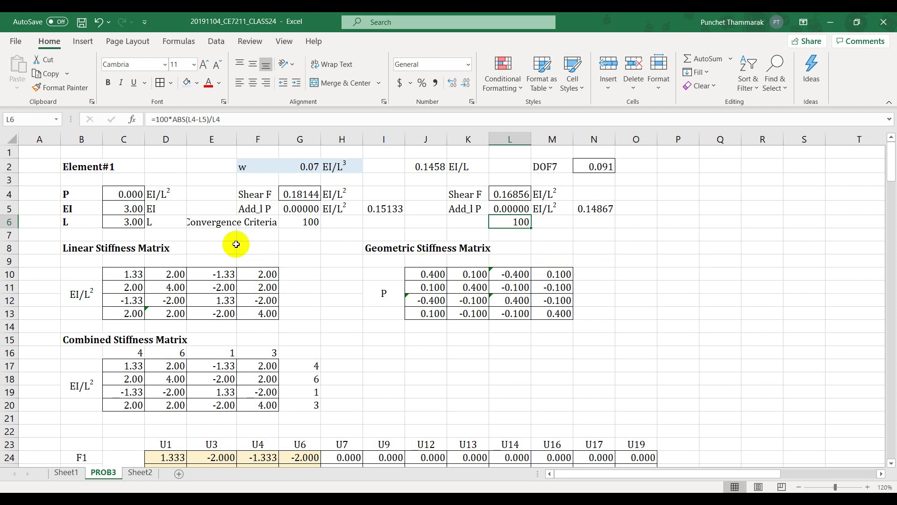
# Check the Add_l P entries in G5 and L5 and the convergence criteria formulas in G6 and L6
pyautogui.click(301, 209)
pyautogui.click(514, 209)
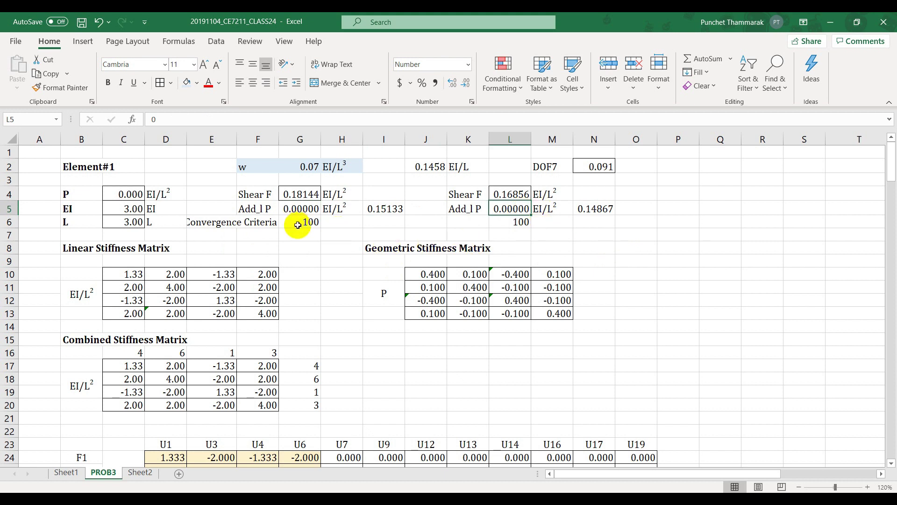
pyautogui.click(302, 205)
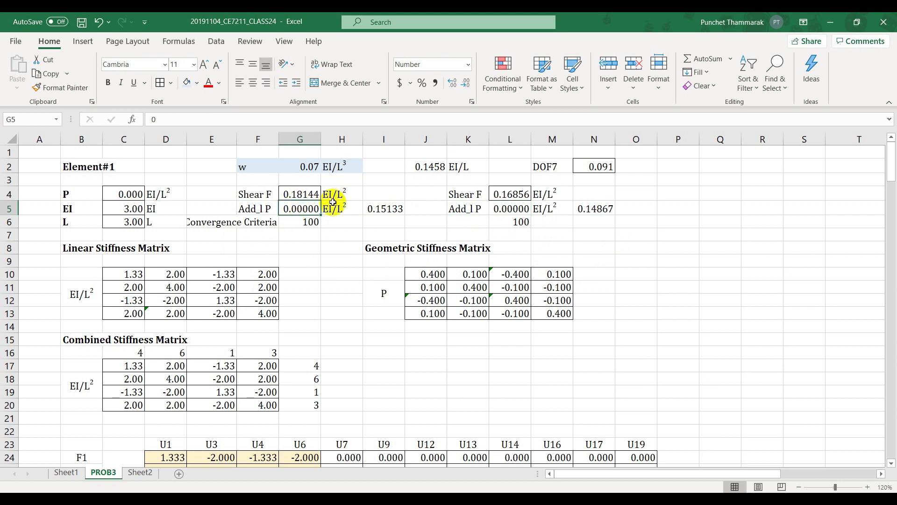
pyautogui.click(510, 205)
pyautogui.click(314, 209)
pyautogui.click(515, 212)
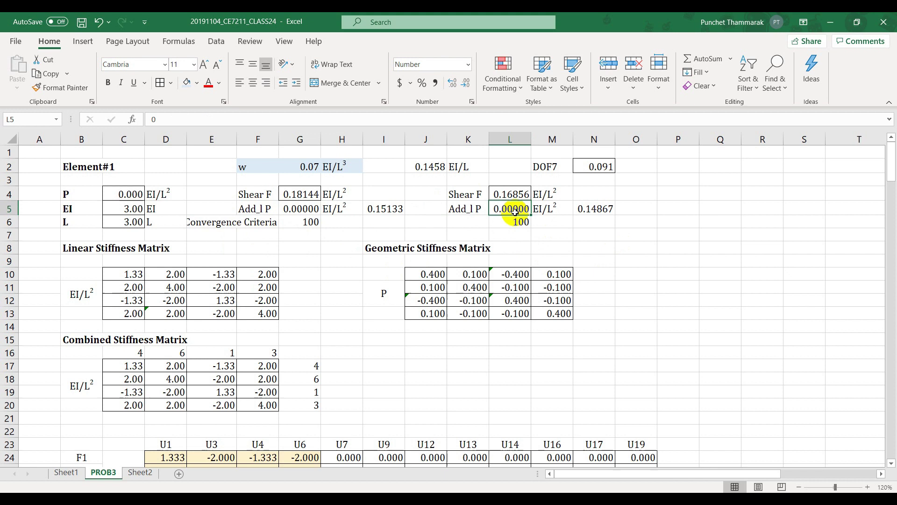
pyautogui.click(312, 221)
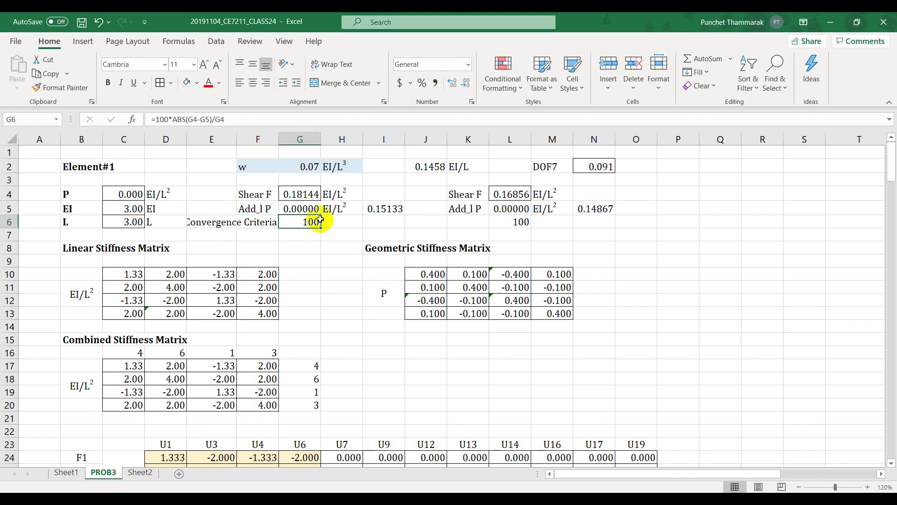
pyautogui.click(524, 222)
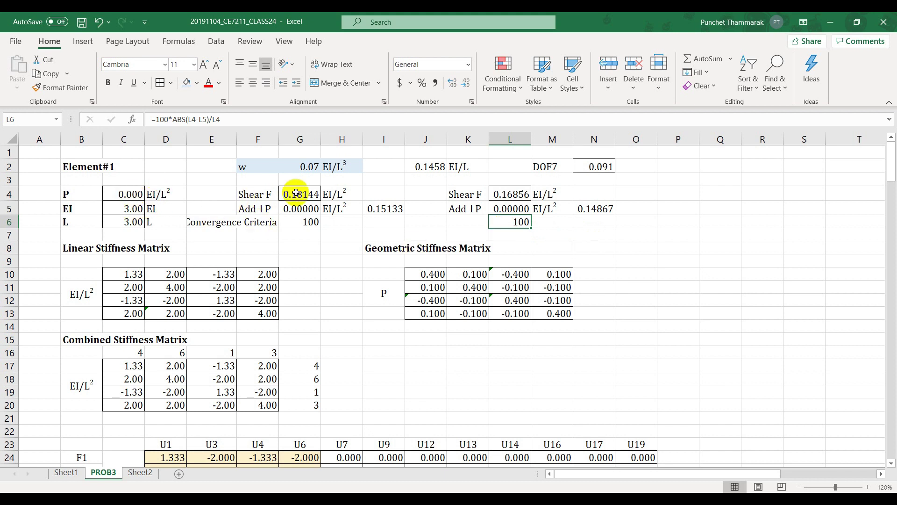
# Copy the Shear F result for w = 0.07 from G4 into I5 as a value only
pyautogui.click(312, 194)
pyautogui.hotkey('ctrl', 'c')
pyautogui.click(380, 211)
pyautogui.hotkey('ctrl', 'v')
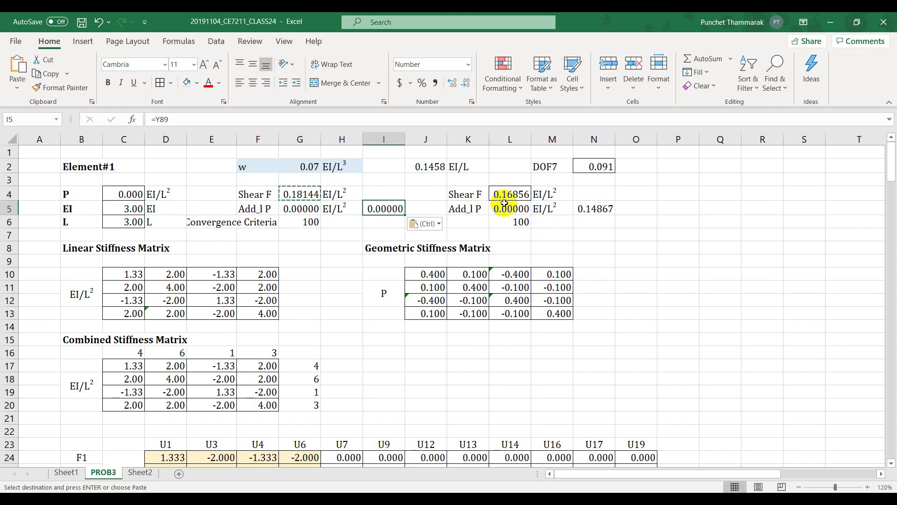
pyautogui.click(425, 224)
pyautogui.click(420, 309)
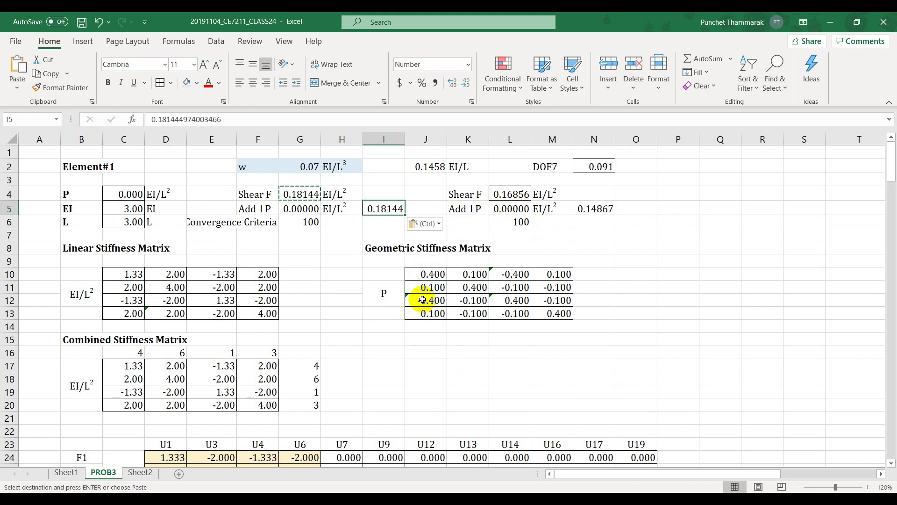
# Copy the Shear F result for w = 0.07 from L4 into N5 as a value only
pyautogui.click(513, 195)
pyautogui.hotkey('ctrl', 'c')
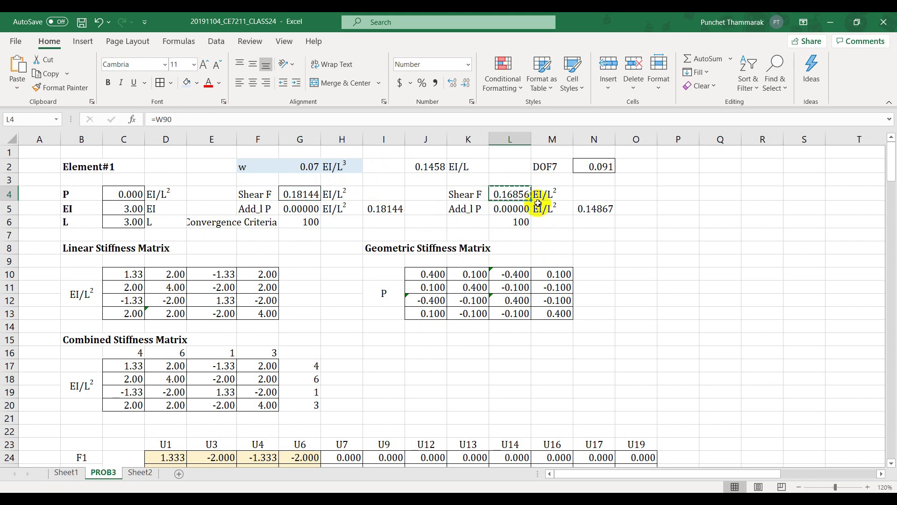
pyautogui.click(592, 208)
pyautogui.hotkey('ctrl', 'v')
pyautogui.click(623, 219)
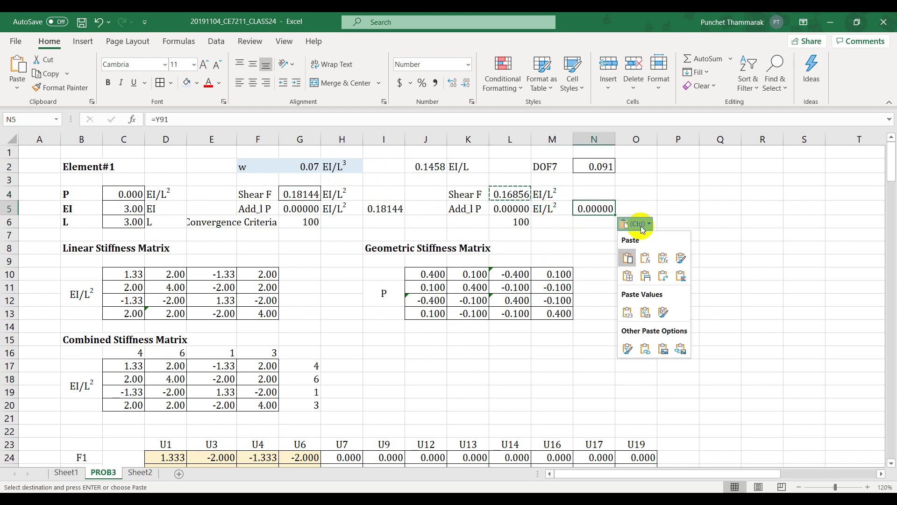
pyautogui.click(634, 313)
pyautogui.click(597, 234)
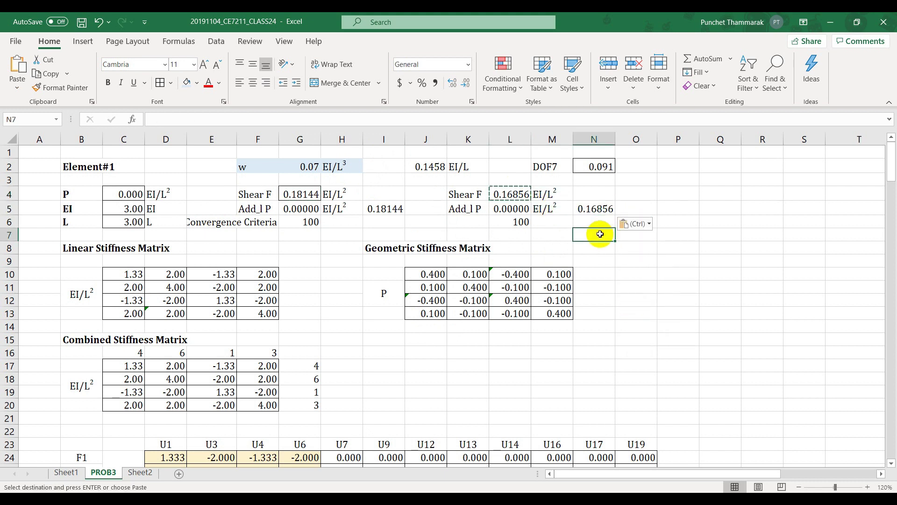
# Copy the stored shear value from I5 into the Add_l P cell G5 as a value only
pyautogui.click(381, 208)
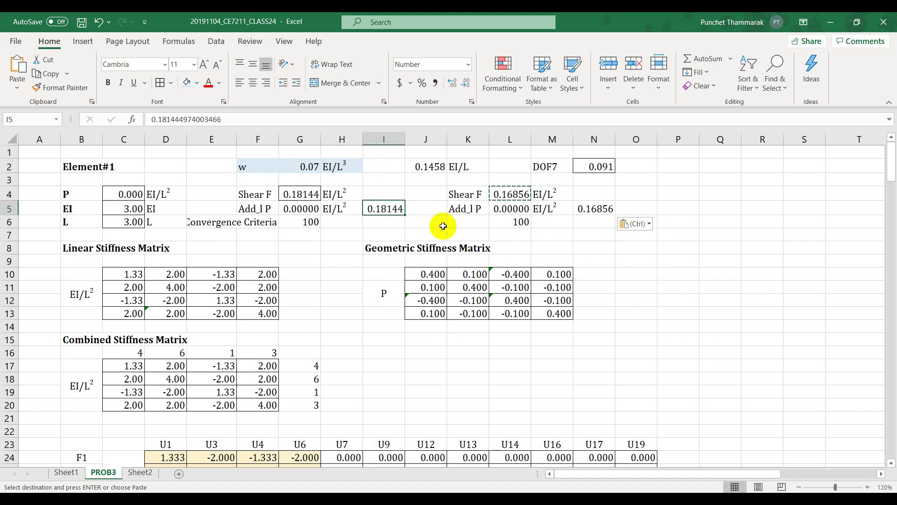
pyautogui.hotkey('ctrl', 'c')
pyautogui.click(303, 209)
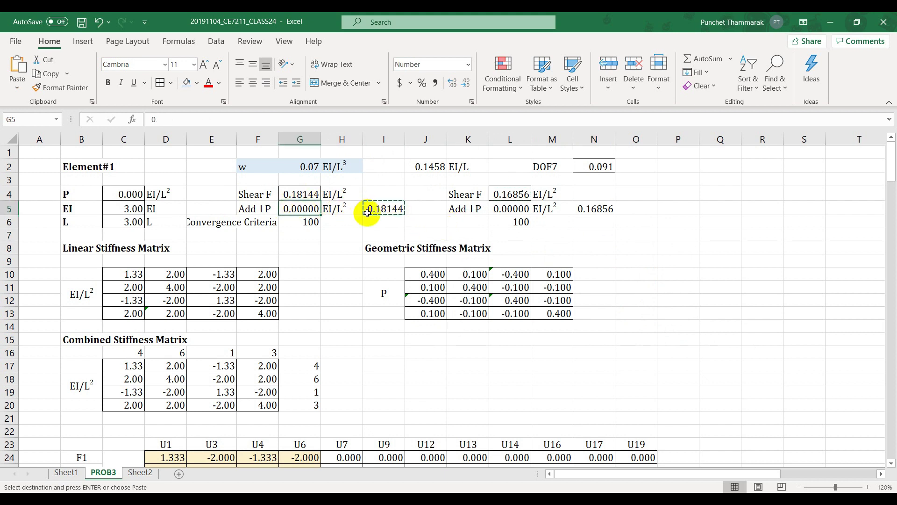
pyautogui.hotkey('ctrl', 'v')
pyautogui.click(340, 223)
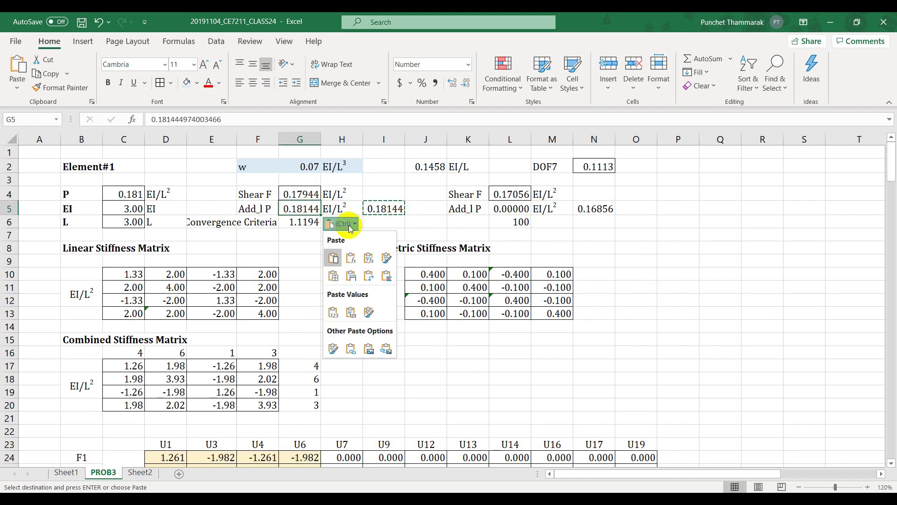
pyautogui.click(333, 312)
# Copy the stored shear value from N5 into the Add_l P cell L5 to complete the first iteration
pyautogui.click(593, 209)
pyautogui.hotkey('ctrl', 'c')
pyautogui.click(508, 209)
pyautogui.hotkey('ctrl', 'v')
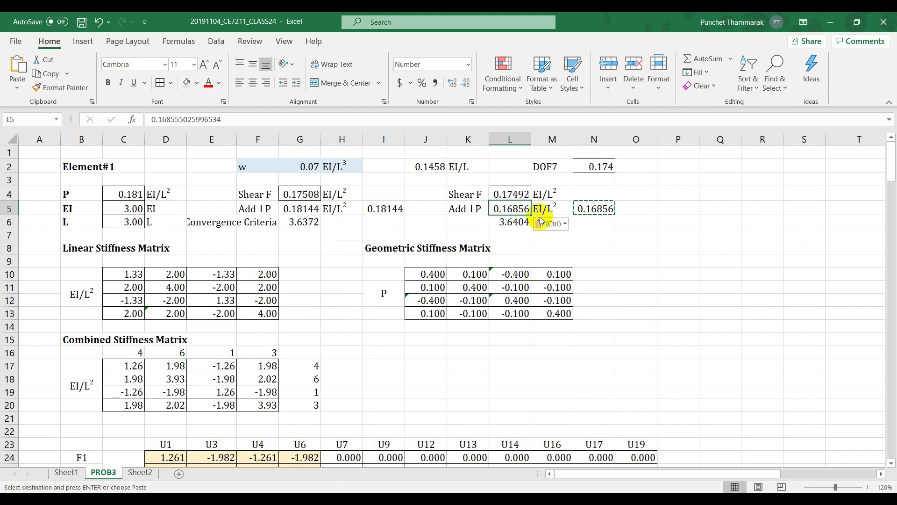
pyautogui.click(664, 267)
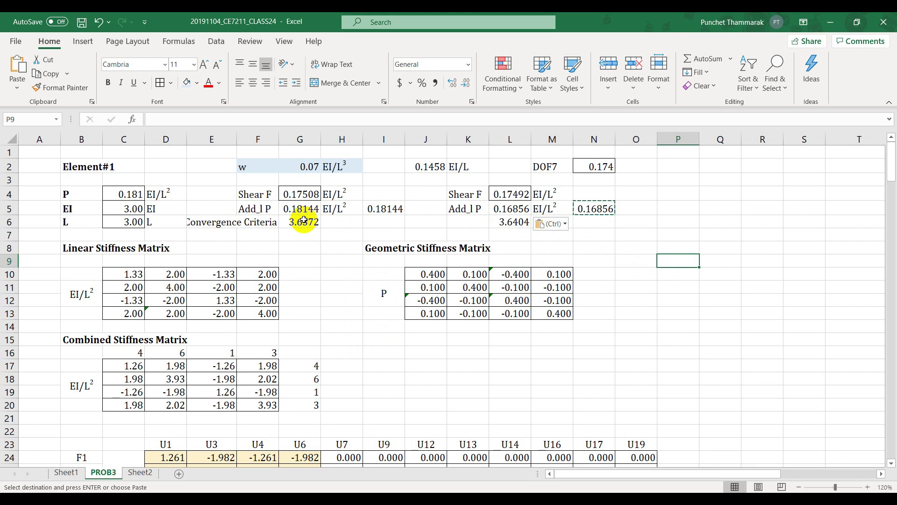
# Store the updated Shear F from G4 in I5 as a value only for the second iteration
pyautogui.click(301, 196)
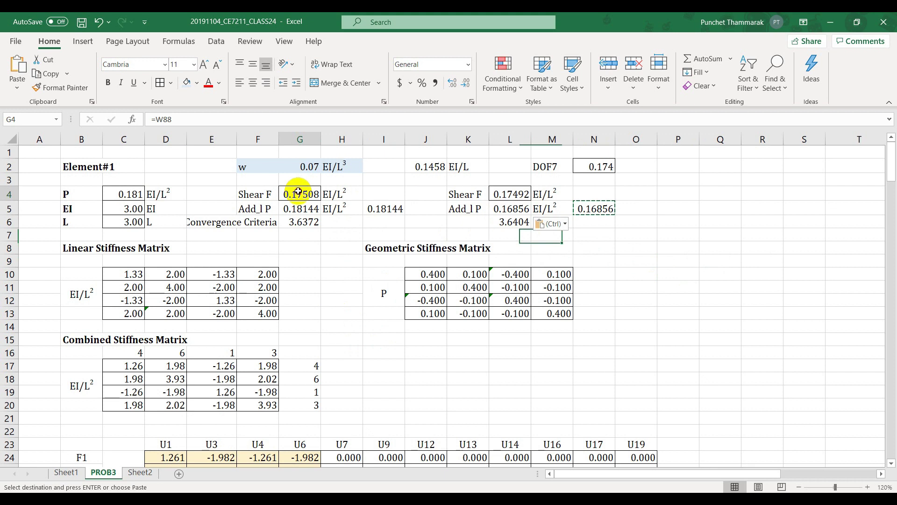
pyautogui.click(369, 203)
pyautogui.hotkey('ctrl', 'v')
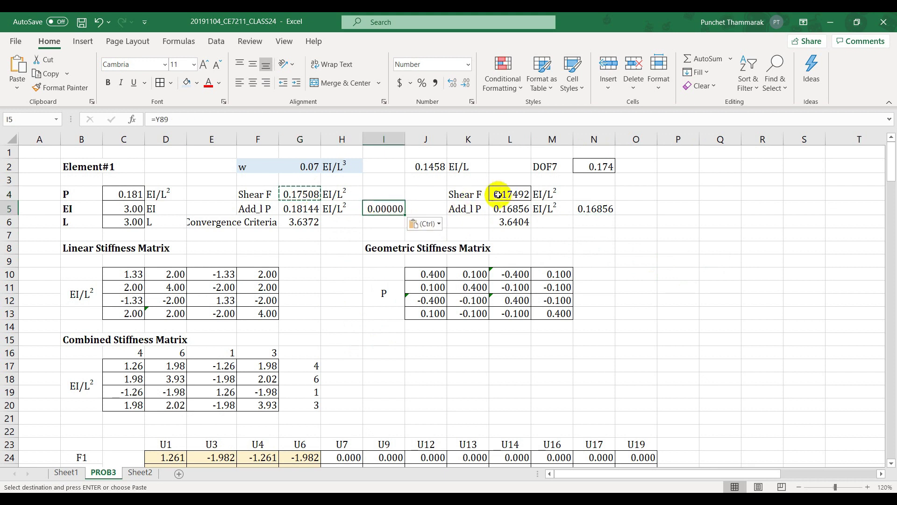
pyautogui.click(425, 225)
pyautogui.click(415, 306)
# Store the updated Shear F from L4 in N5 as a value only for the second iteration
pyautogui.click(498, 196)
pyautogui.hotkey('ctrl', 'c')
pyautogui.click(591, 215)
pyautogui.hotkey('ctrl', 'v')
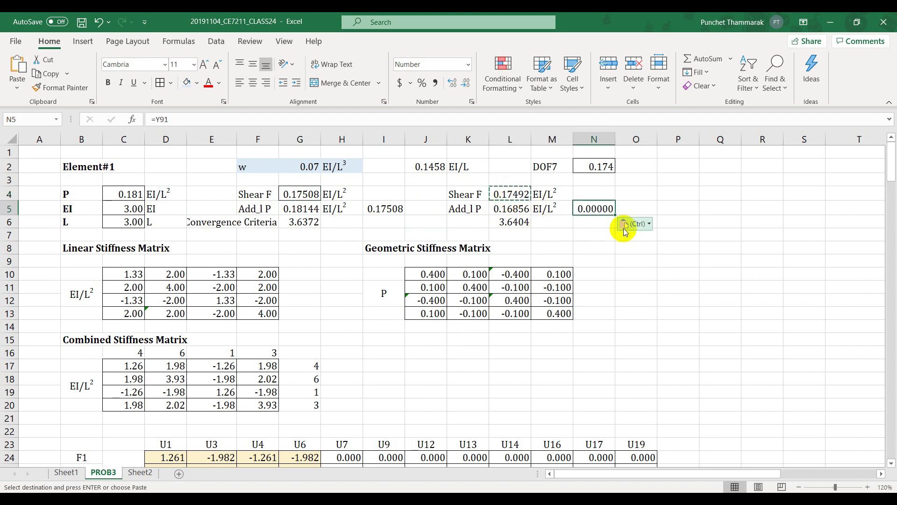
pyautogui.click(625, 229)
pyautogui.click(623, 302)
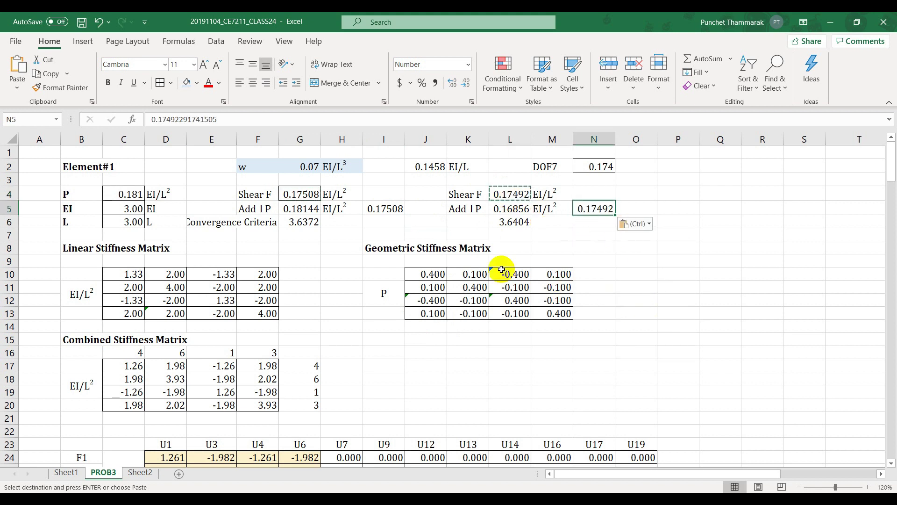
# Update Add_l P in G5 with the second-iteration shear value stored in I5
pyautogui.click(349, 230)
pyautogui.click(381, 206)
pyautogui.hotkey('ctrl', 'c')
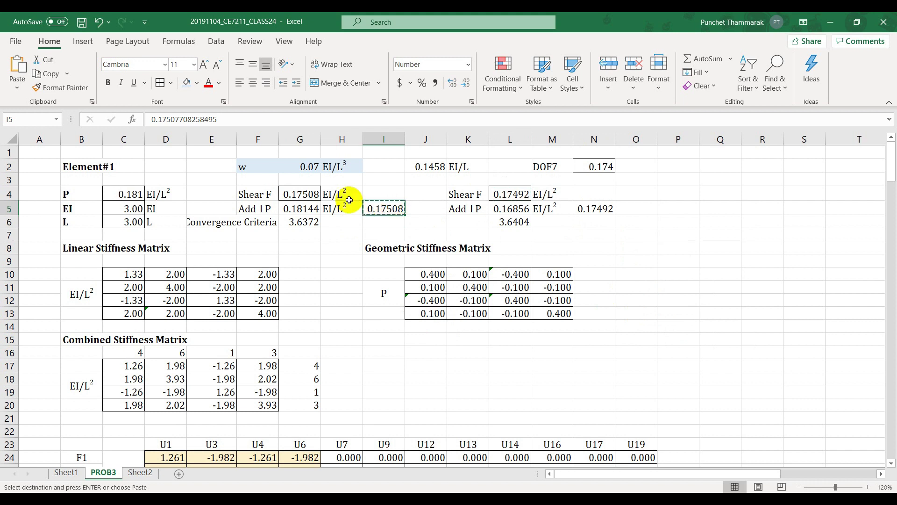
pyautogui.click(299, 209)
pyautogui.hotkey('ctrl', 'v')
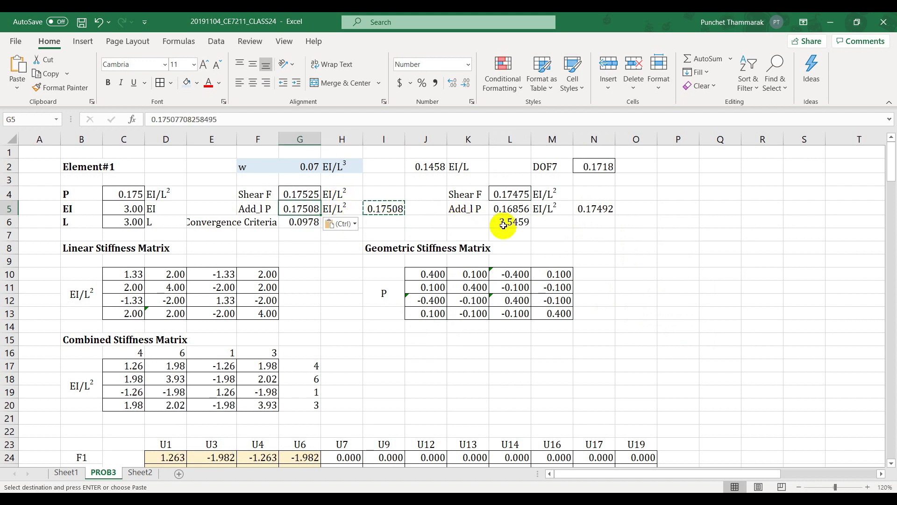
# Update Add_l P in L5 with the second-iteration shear value stored in N5
pyautogui.click(585, 214)
pyautogui.hotkey('ctrl', 'c')
pyautogui.click(510, 210)
pyautogui.hotkey('ctrl', 'v')
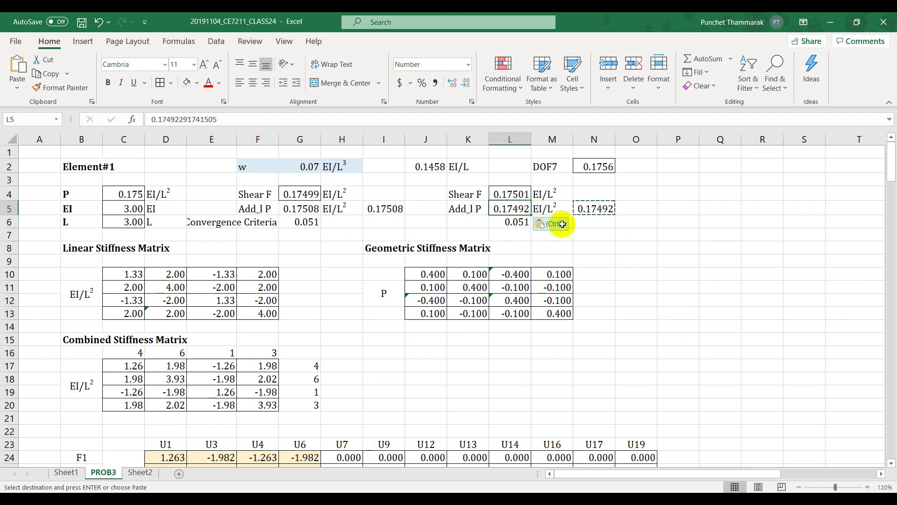
pyautogui.click(643, 255)
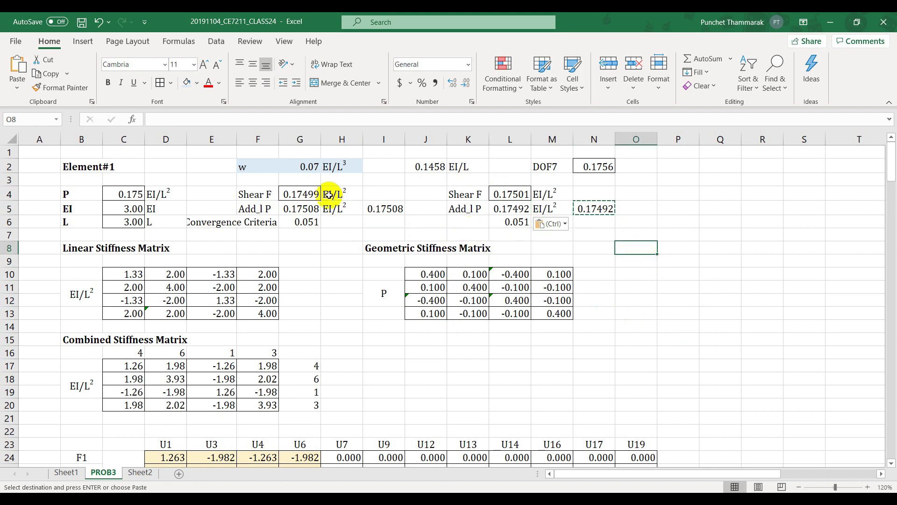
# Store the recalculated Shear F from G4 in I5 as a value only for the third iteration
pyautogui.click(309, 196)
pyautogui.hotkey('ctrl', 'c')
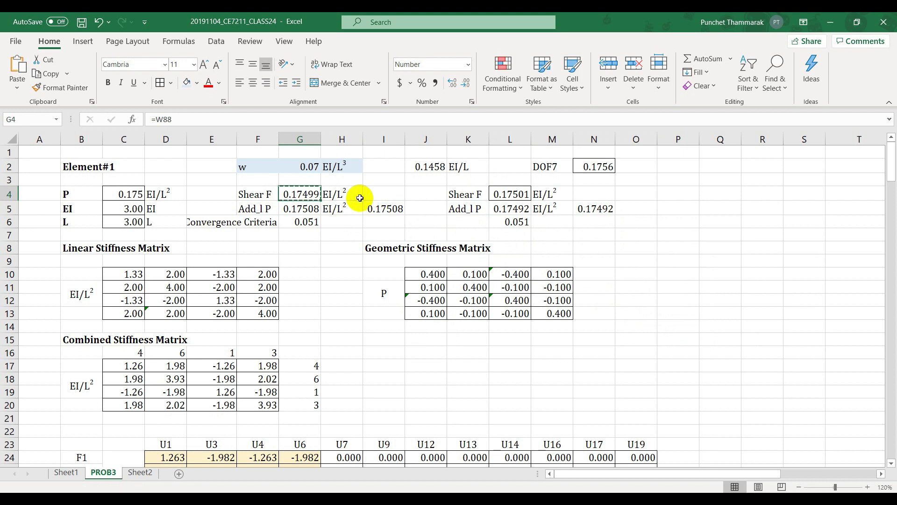
pyautogui.click(382, 208)
pyautogui.hotkey('ctrl', 'v')
pyautogui.click(426, 224)
pyautogui.click(411, 308)
# Store the recalculated Shear F from L4 in N5 as a value only for the third iteration
pyautogui.click(514, 194)
pyautogui.hotkey('ctrl', 'c')
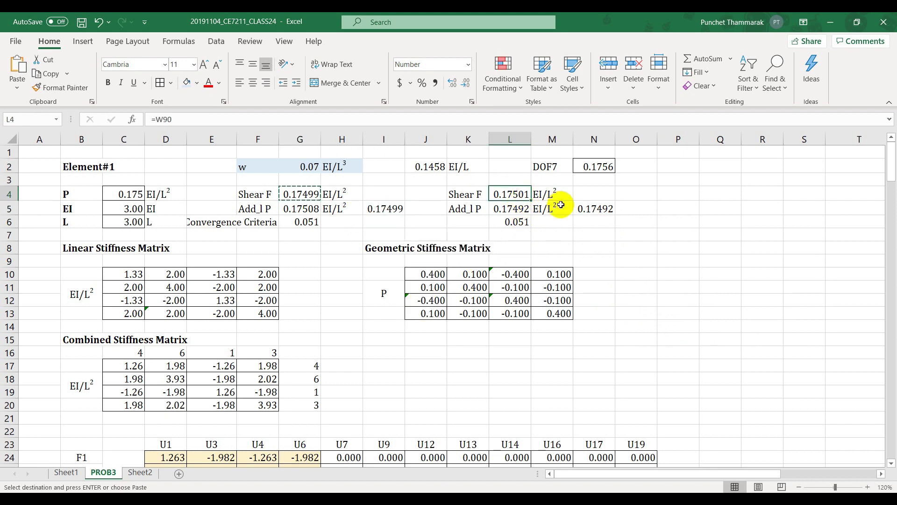
pyautogui.click(593, 210)
pyautogui.click(632, 224)
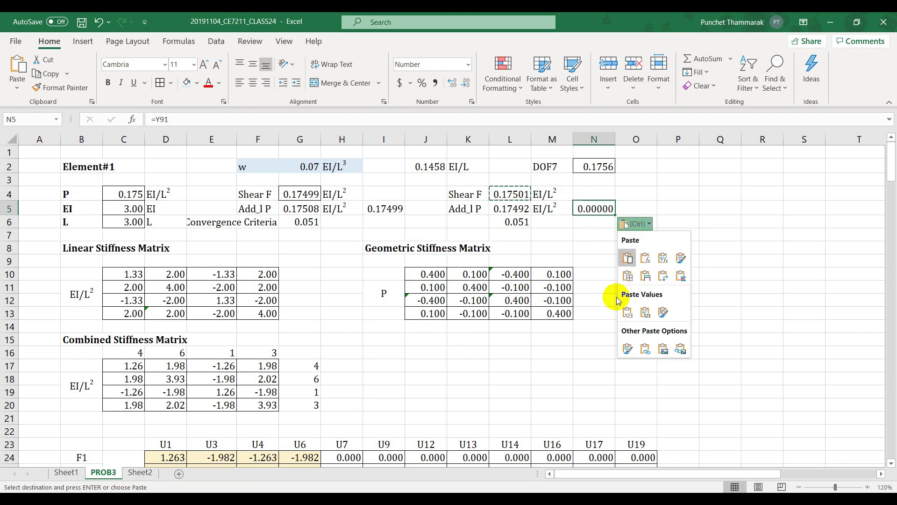
pyautogui.click(618, 309)
# Update Add_l P in G5 with the third-iteration shear value stored in I5
pyautogui.click(393, 209)
pyautogui.hotkey('ctrl', 'c')
pyautogui.click(290, 209)
pyautogui.hotkey('ctrl', 'v')
pyautogui.click(350, 223)
# Update Add_l P in L5 with the third-iteration shear value stored in N5
pyautogui.click(580, 200)
pyautogui.hotkey('ctrl', 'c')
pyautogui.click(517, 208)
pyautogui.hotkey('ctrl', 'v')
pyautogui.click(629, 249)
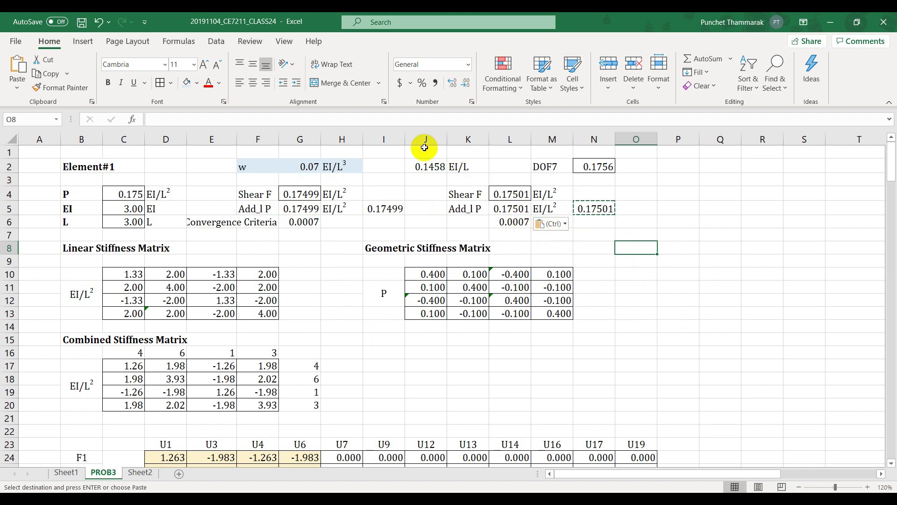
# Copy the DOF7 result from N2 on PROB3 into cell B9 of Sheet2 as a value only
pyautogui.click(607, 167)
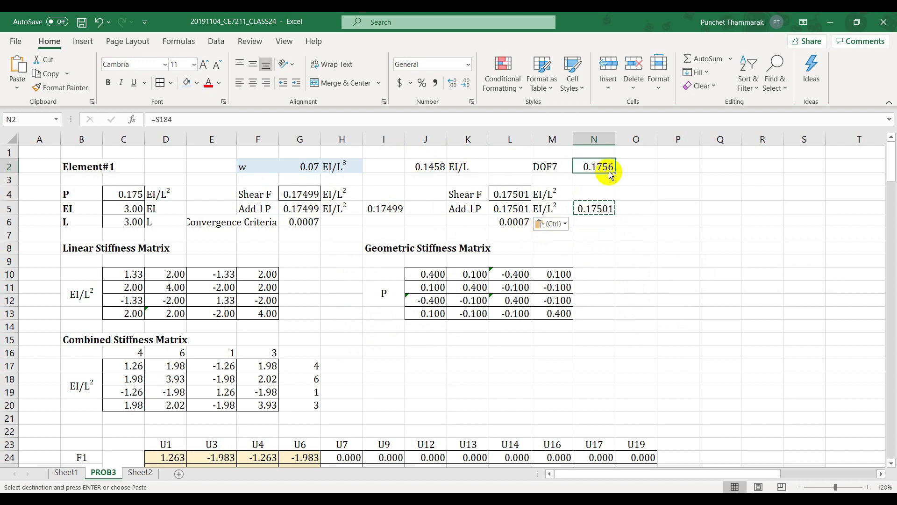
pyautogui.hotkey('ctrl', 'c')
pyautogui.click(148, 473)
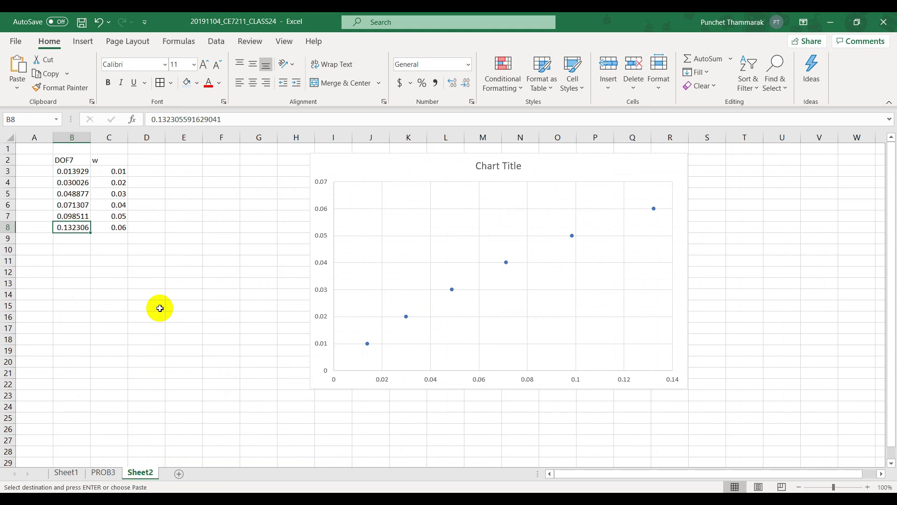
pyautogui.click(76, 239)
pyautogui.hotkey('ctrl', 'v')
pyautogui.click(100, 252)
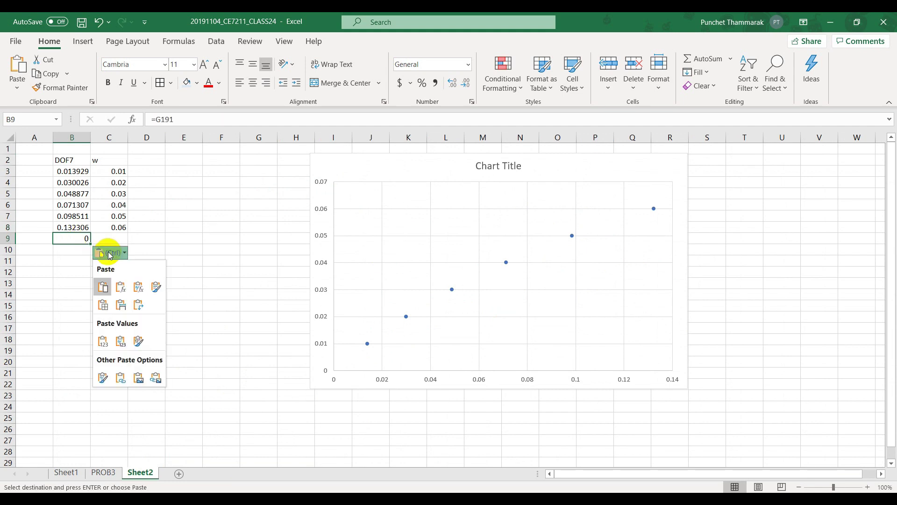
pyautogui.click(103, 341)
# Add the load w = 0.07 to the Sheet2 table in cell C9
pyautogui.click(115, 235)
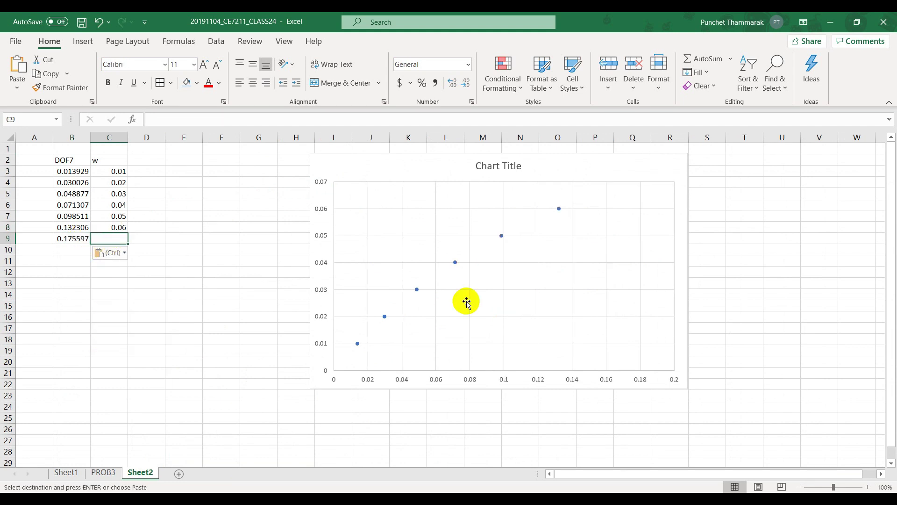
pyautogui.write('.0')
pyautogui.press('Return')
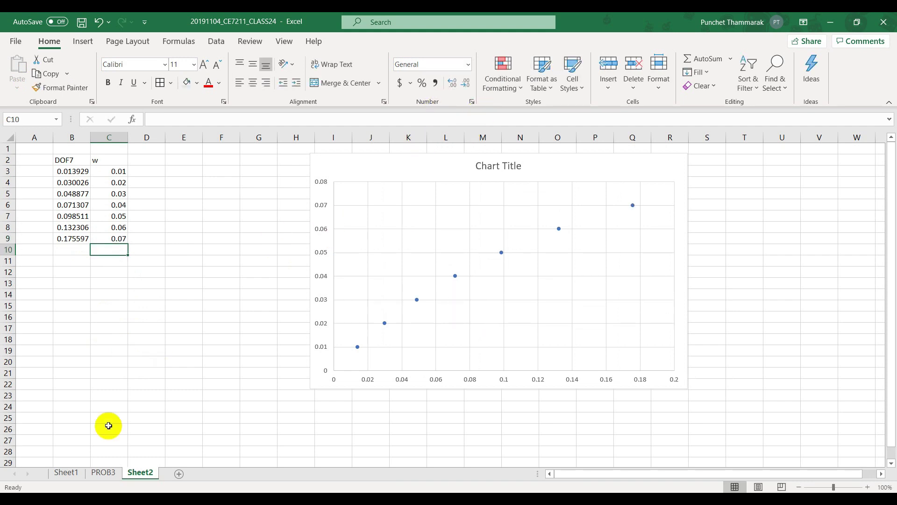
# Set the load w in cell G2 of PROB3 to 0.08
pyautogui.click(104, 472)
pyautogui.click(296, 167)
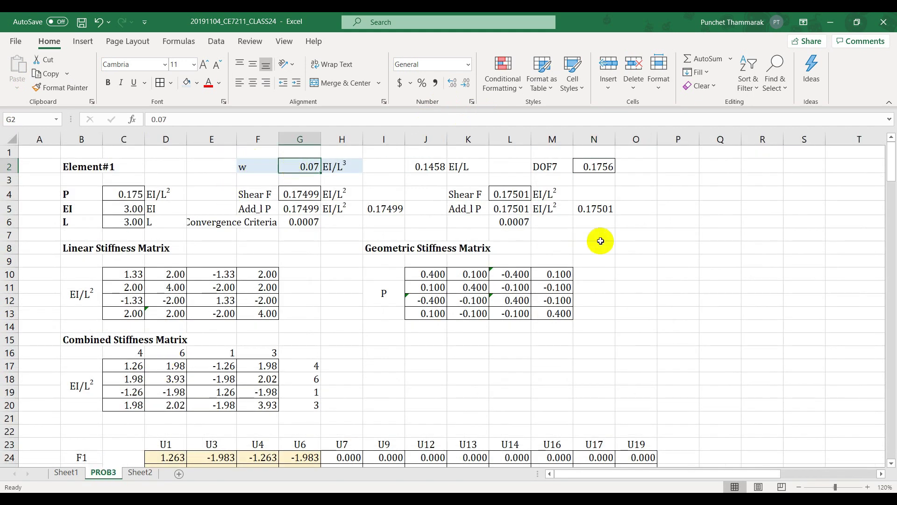
pyautogui.write('.')
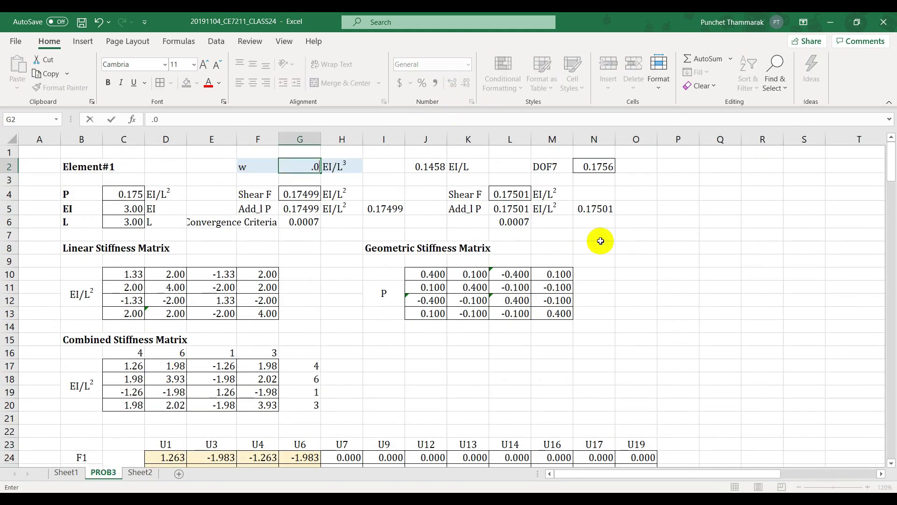
pyautogui.write('08')
pyautogui.press('Return')
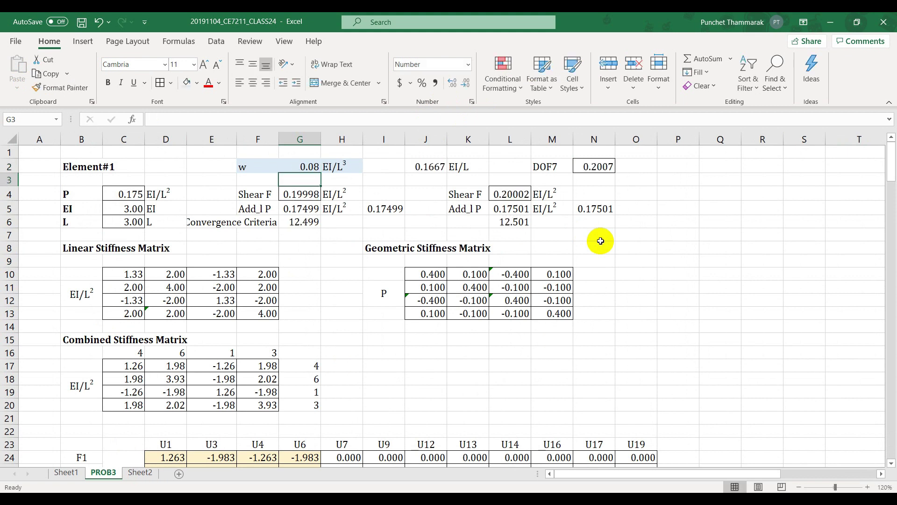
# Store the first-iteration Shear F from G4 in cell I5 as a value only for the 0.08 load
pyautogui.click(302, 197)
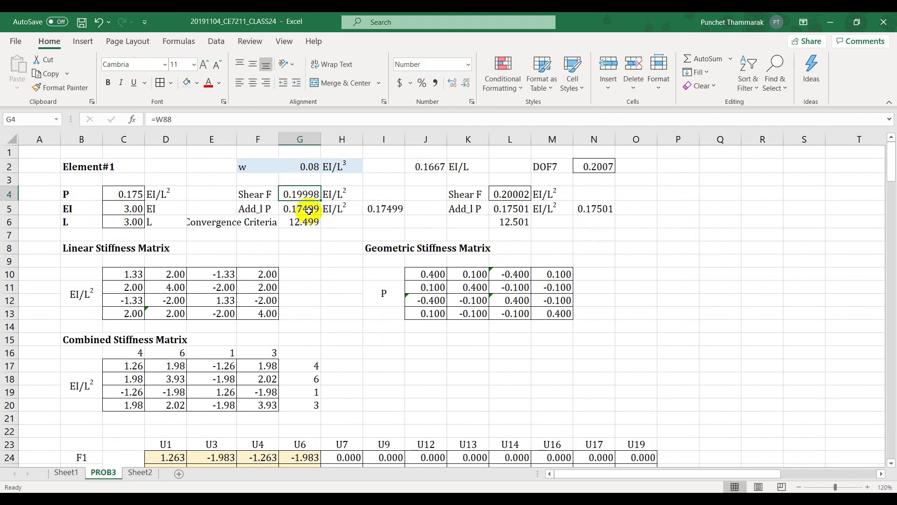
pyautogui.click(309, 211)
pyautogui.click(503, 209)
pyautogui.click(299, 208)
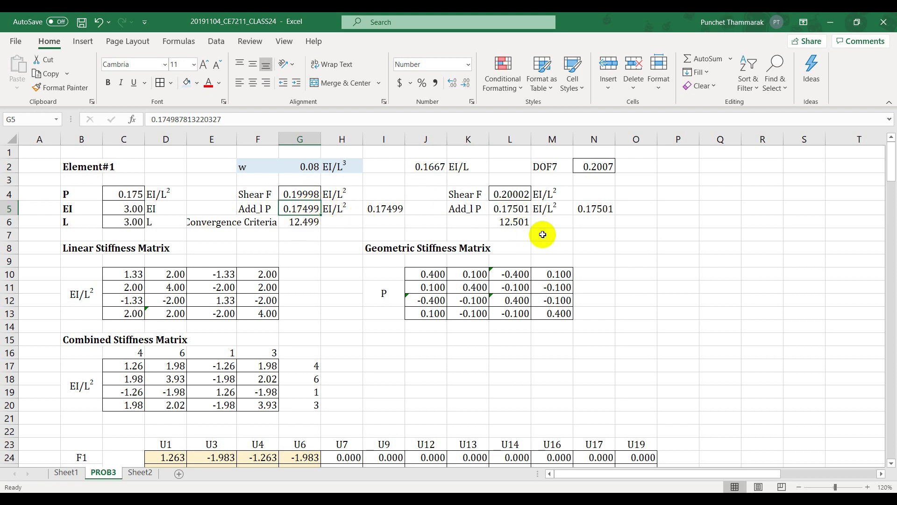
pyautogui.click(310, 196)
pyautogui.hotkey('ctrl', 'c')
pyautogui.click(369, 209)
pyautogui.hotkey('ctrl', 'v')
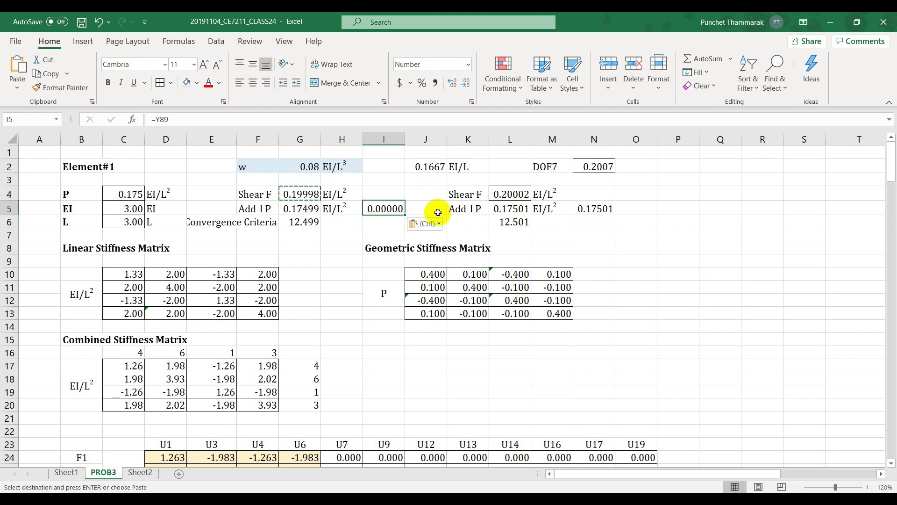
pyautogui.click(425, 223)
pyautogui.click(414, 310)
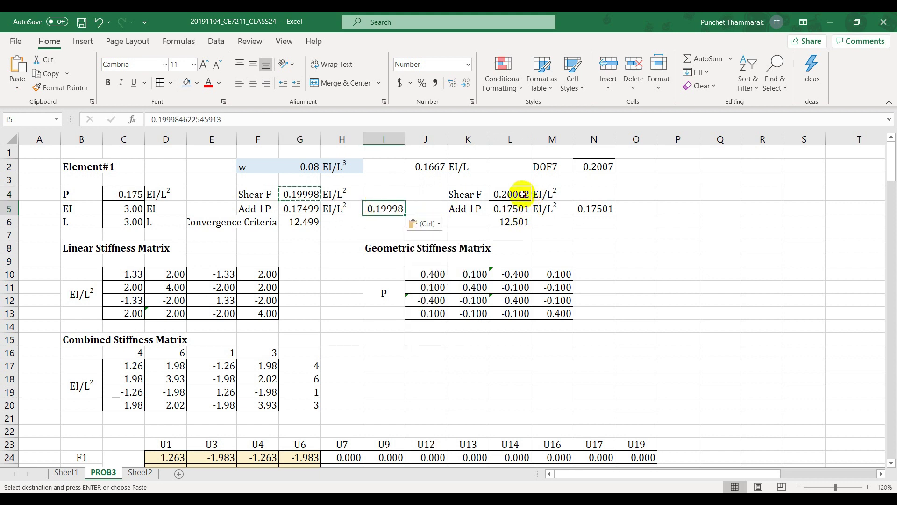
# Store the first-iteration Shear F from L4 in cell N5 as a value only
pyautogui.click(523, 195)
pyautogui.hotkey('ctrl', 'c')
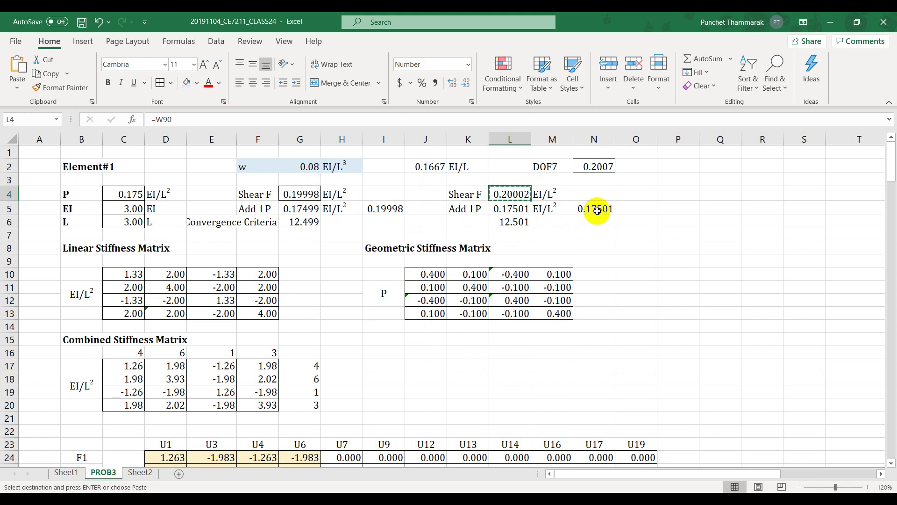
pyautogui.click(599, 209)
pyautogui.hotkey('ctrl', 'v')
pyautogui.click(633, 226)
pyautogui.click(632, 310)
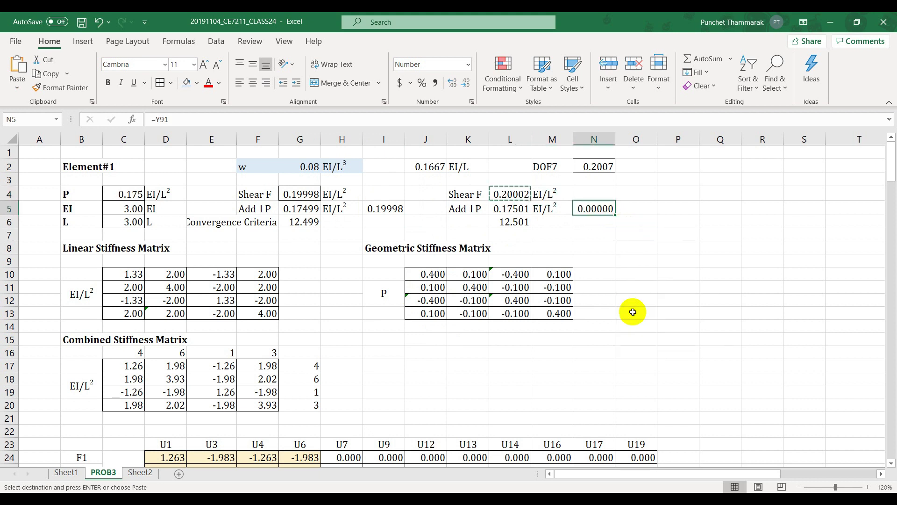
# Update Add_l P in G5 and L5 with the first-iteration shear values stored in I5 and N5
pyautogui.click(384, 206)
pyautogui.hotkey('ctrl', 'c')
pyautogui.click(300, 208)
pyautogui.hotkey('ctrl', 'v')
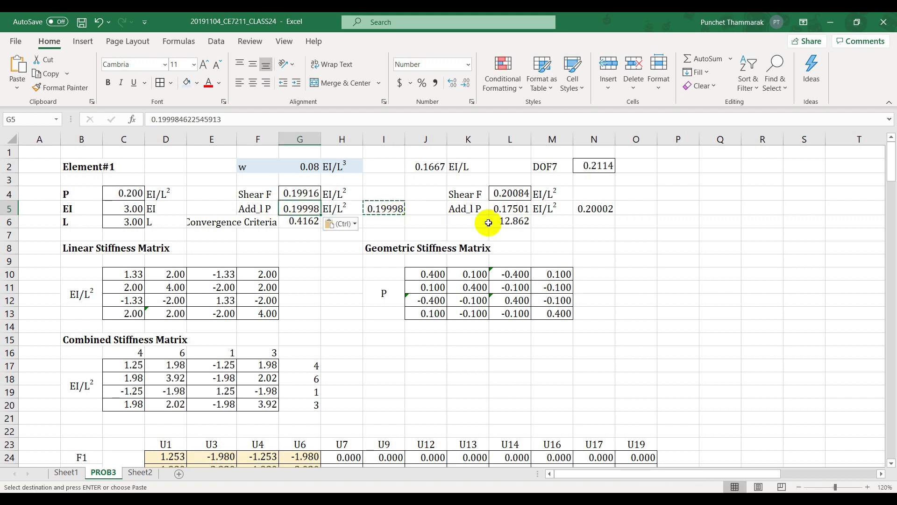
pyautogui.click(594, 208)
pyautogui.hotkey('ctrl', 'c')
pyautogui.click(509, 209)
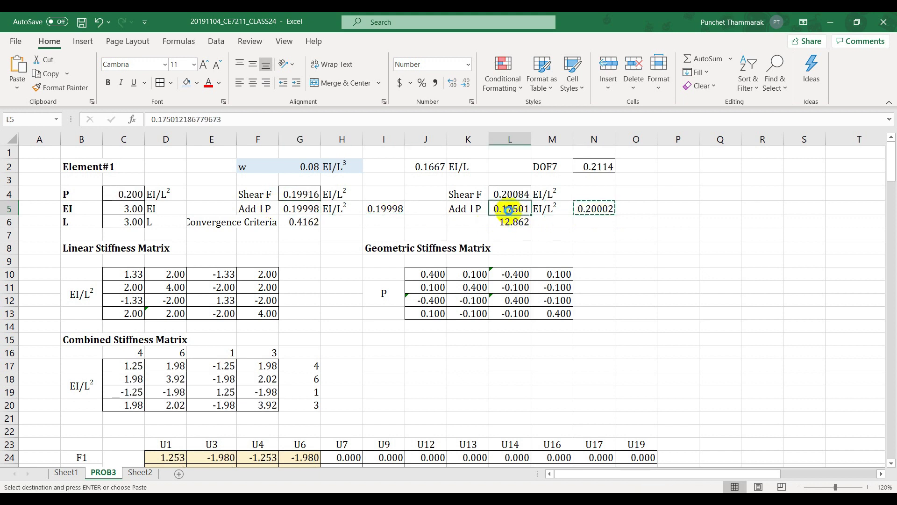
pyautogui.hotkey('ctrl', 'v')
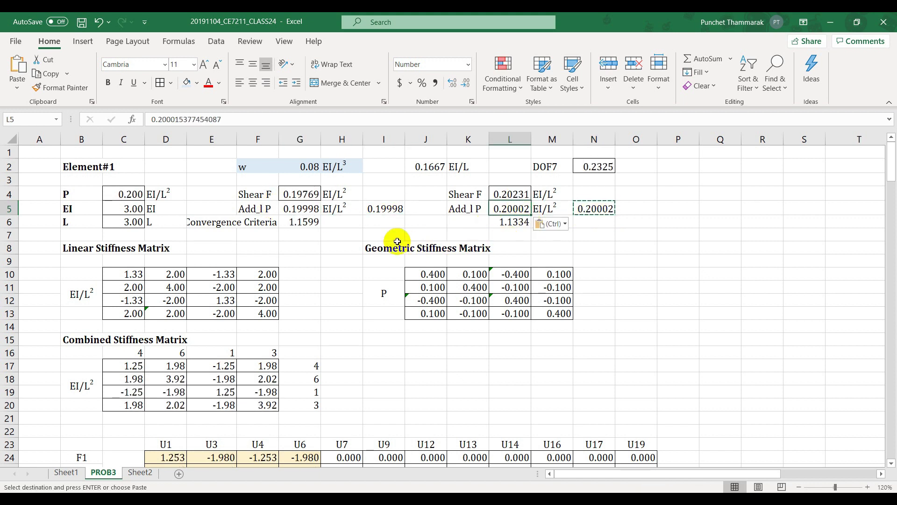
# Store the second-iteration Shear F from G4 in cell I5 as a value only
pyautogui.click(316, 195)
pyautogui.hotkey('ctrl', 'c')
pyautogui.click(378, 206)
pyautogui.hotkey('ctrl', 'v')
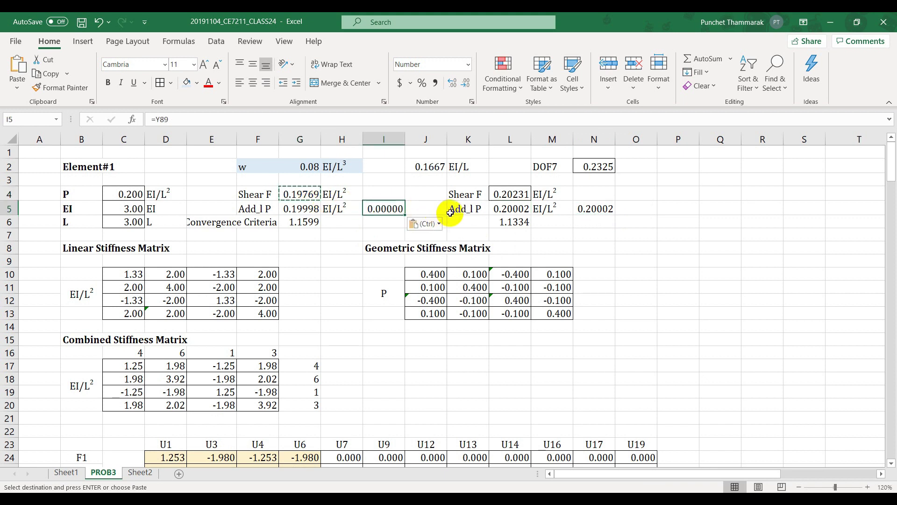
pyautogui.click(428, 224)
pyautogui.click(418, 314)
# Store the second-iteration Shear F from L4 in cell N5 as a value only
pyautogui.click(511, 194)
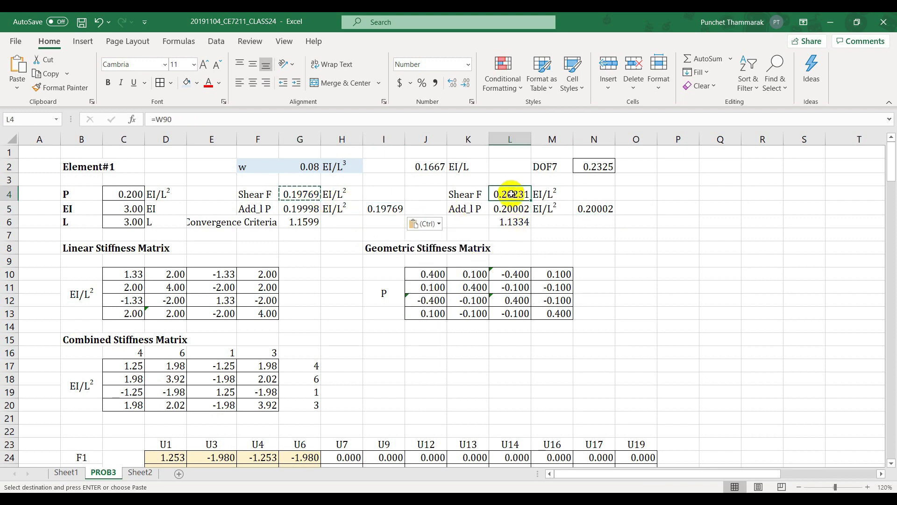
pyautogui.hotkey('ctrl', 'c')
pyautogui.click(605, 211)
pyautogui.hotkey('ctrl', 'v')
pyautogui.click(635, 224)
pyautogui.click(625, 310)
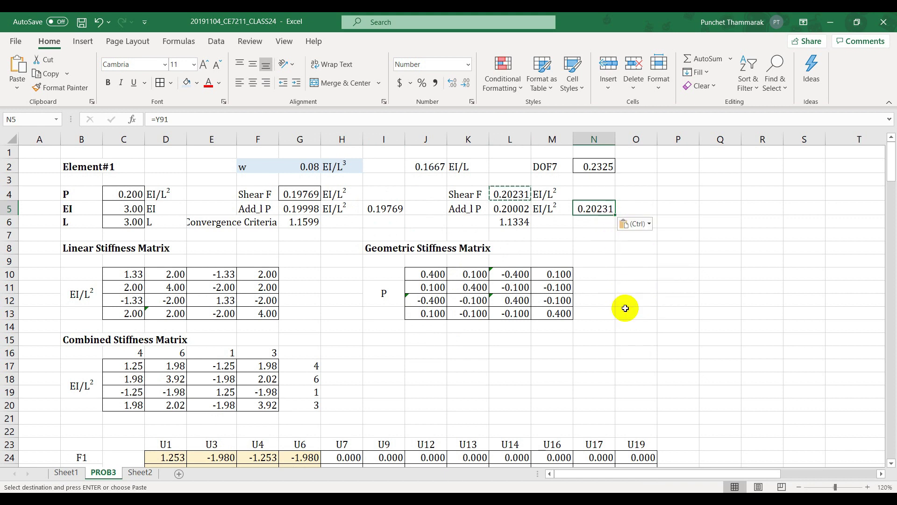
# Update Add_l P in G5 and L5 with the second-iteration shear values stored in I5 and N5
pyautogui.click(391, 210)
pyautogui.hotkey('ctrl', 'c')
pyautogui.click(301, 209)
pyautogui.hotkey('ctrl', 'v')
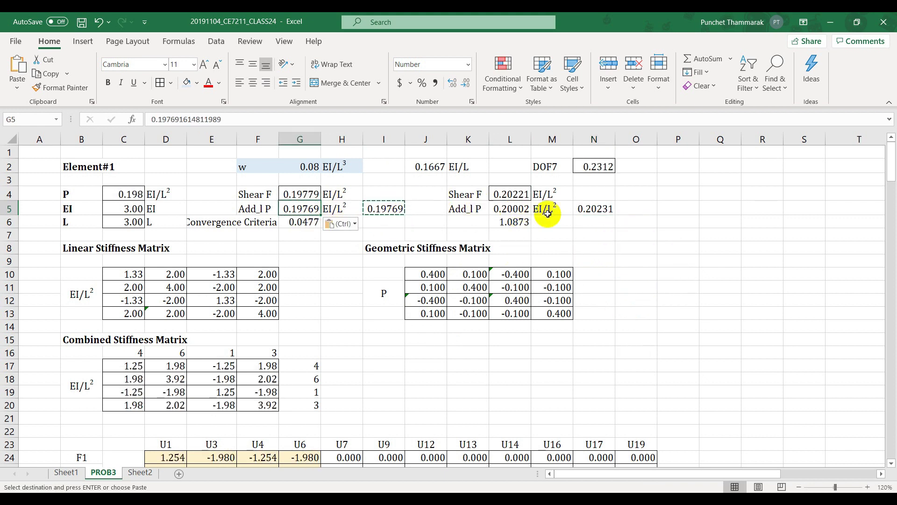
pyautogui.click(582, 209)
pyautogui.hotkey('ctrl', 'c')
pyautogui.click(514, 209)
pyautogui.hotkey('ctrl', 'v')
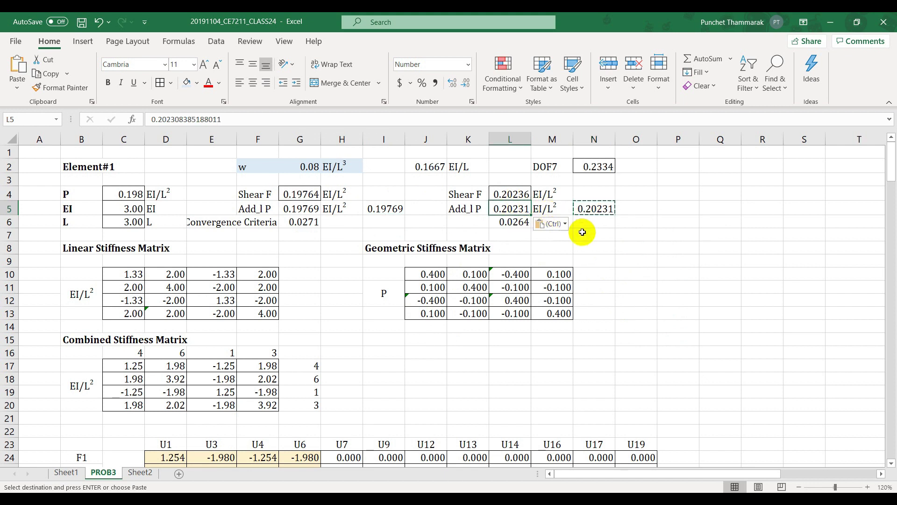
pyautogui.click(633, 245)
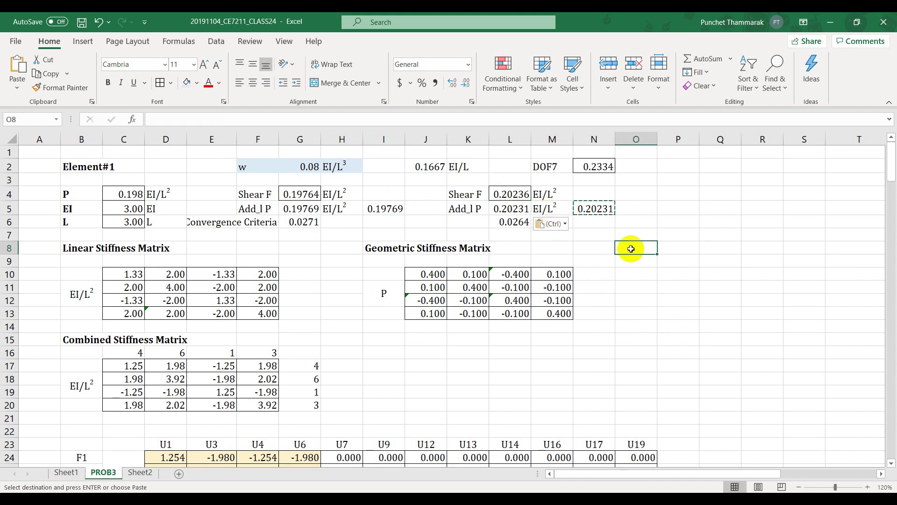
# Store the third-iteration Shear F from G4 in cell I5 as a value only
pyautogui.click(310, 194)
pyautogui.hotkey('ctrl', 'c')
pyautogui.click(382, 209)
pyautogui.hotkey('ctrl', 'v')
pyautogui.click(436, 226)
pyautogui.click(414, 309)
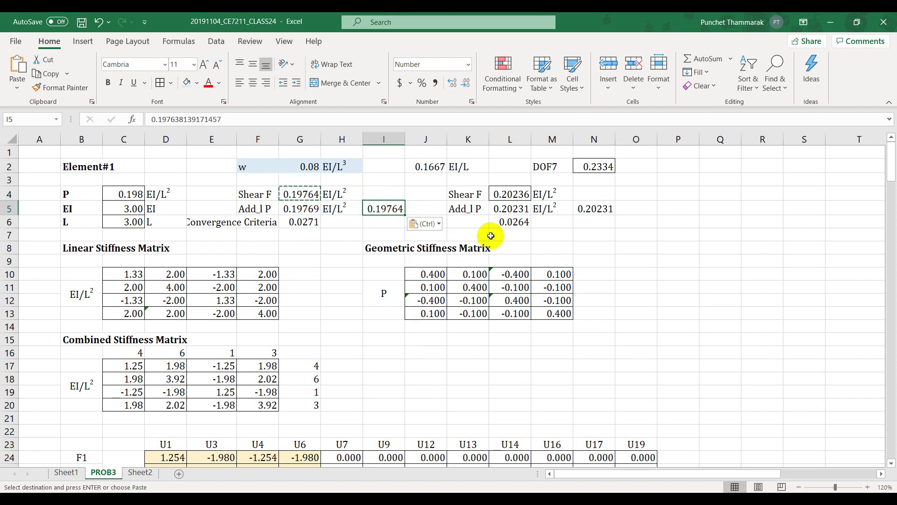
# Store the third-iteration Shear F from L4 in cell N5 as a value only
pyautogui.click(519, 194)
pyautogui.hotkey('ctrl', 'c')
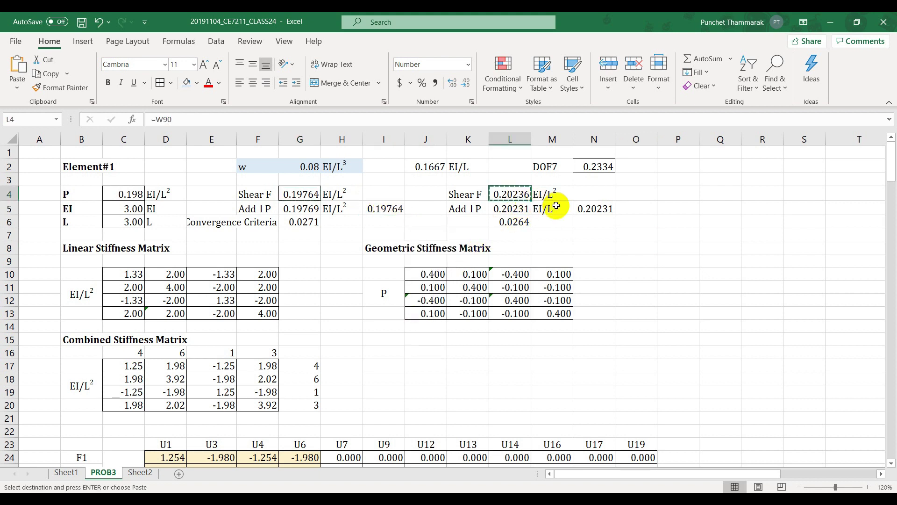
pyautogui.click(593, 209)
pyautogui.hotkey('ctrl', 'v')
pyautogui.click(631, 224)
pyautogui.click(622, 304)
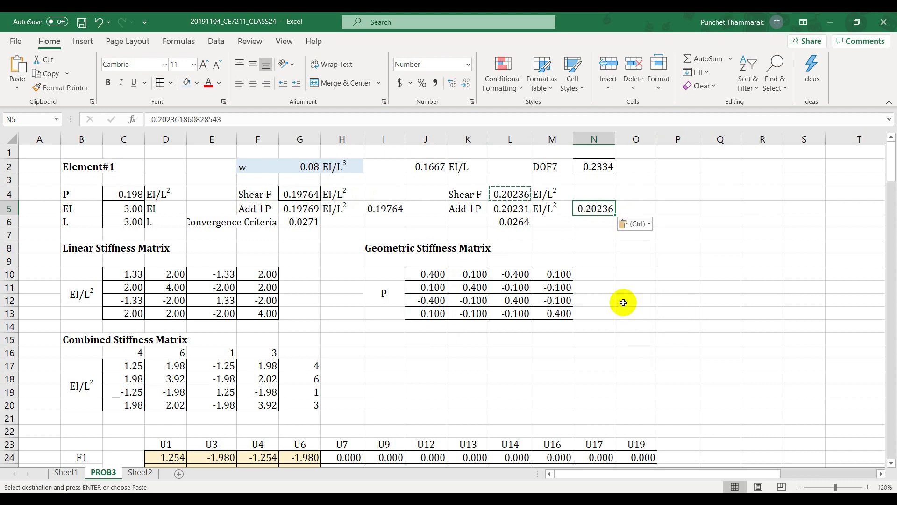
pyautogui.click(593, 234)
# Update Add_l P in G5 and L5 with the third-iteration shear values stored in I5 and N5
pyautogui.click(388, 208)
pyautogui.hotkey('ctrl', 'c')
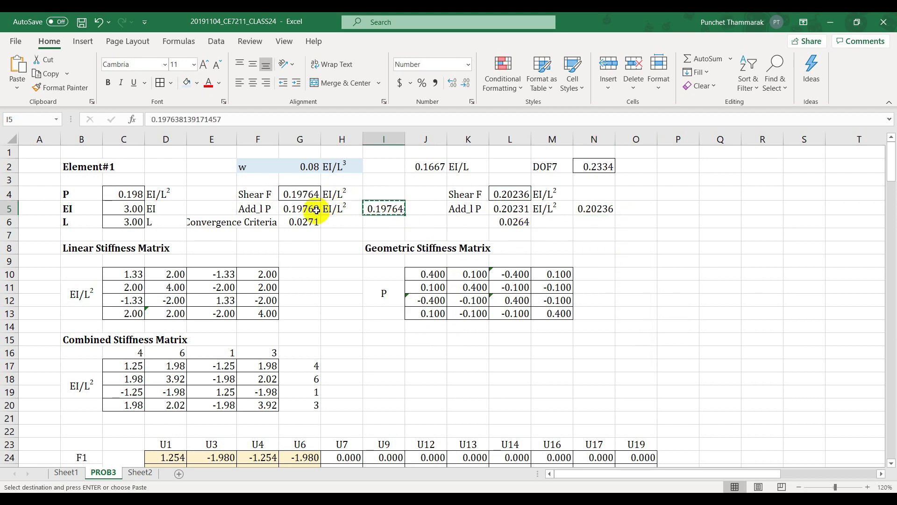
pyautogui.click(301, 208)
pyautogui.hotkey('ctrl', 'v')
pyautogui.click(591, 210)
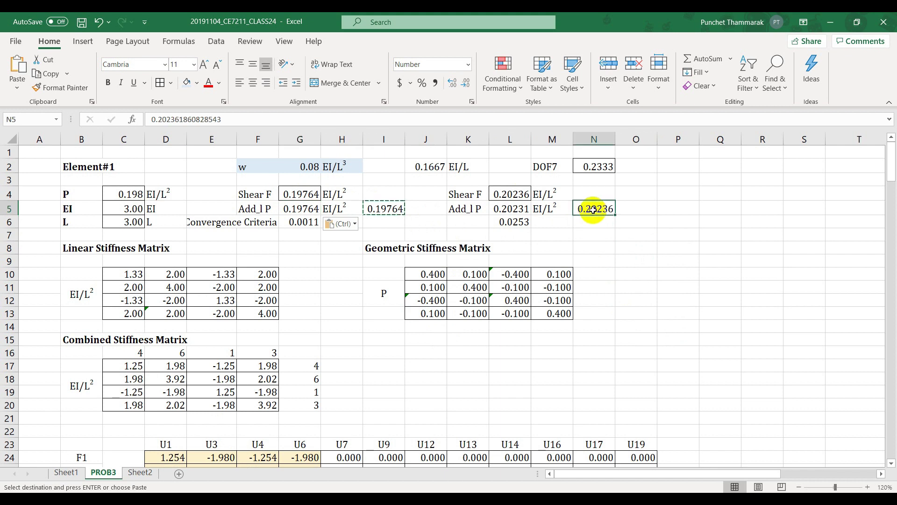
pyautogui.hotkey('ctrl', 'c')
pyautogui.click(510, 208)
pyautogui.hotkey('ctrl', 'v')
pyautogui.click(621, 242)
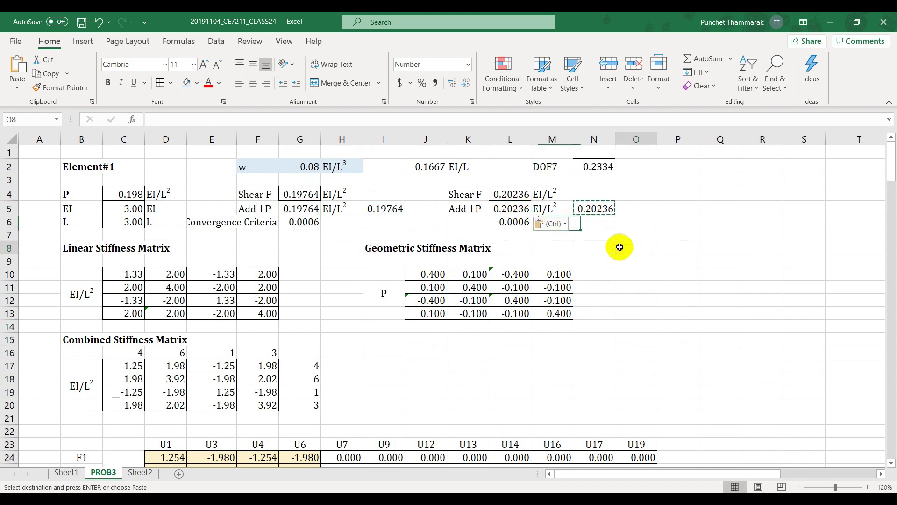
# Copy the DOF7 result from N2 on PROB3 into cell B10 of Sheet2 as a value only
pyautogui.click(590, 170)
pyautogui.hotkey('ctrl', 'c')
pyautogui.click(140, 472)
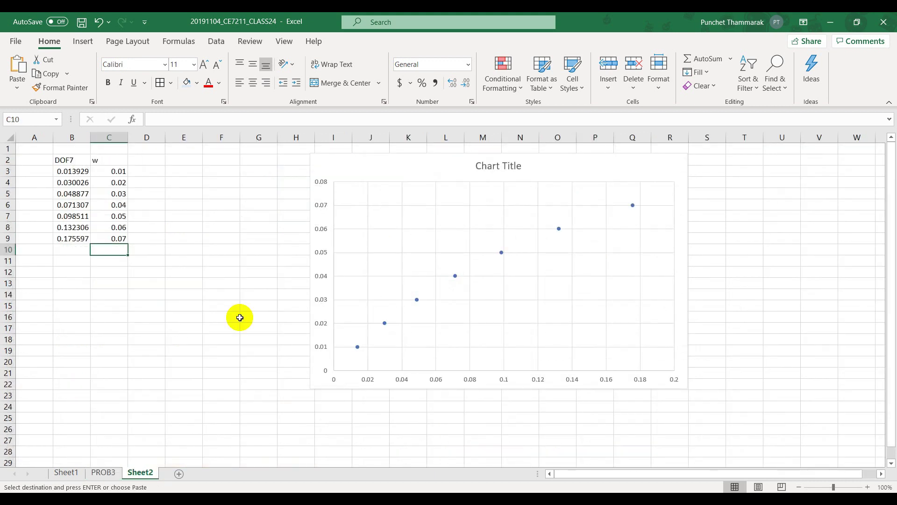
pyautogui.click(60, 249)
pyautogui.hotkey('ctrl', 'v')
pyautogui.click(127, 264)
pyautogui.click(100, 349)
# Add the load w = 0.08 to the Sheet2 table in cell C10
pyautogui.click(119, 251)
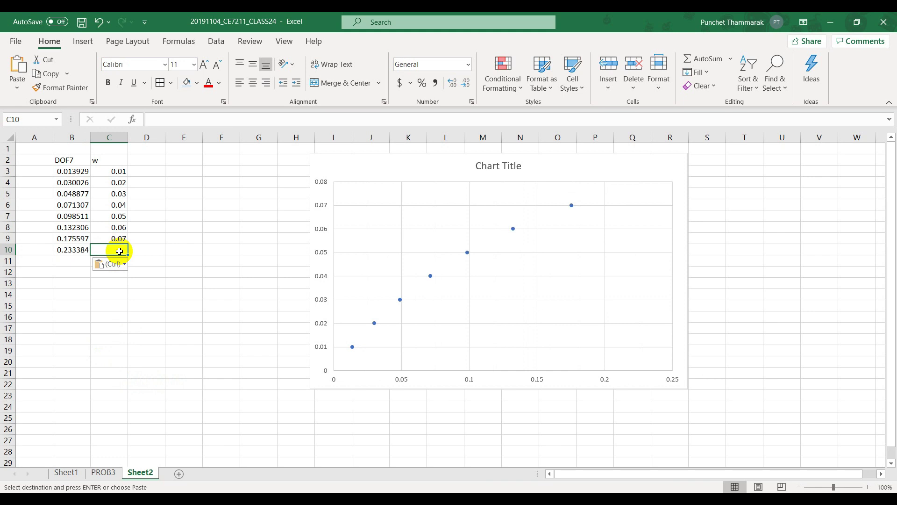
pyautogui.write('.08')
pyautogui.press('Return')
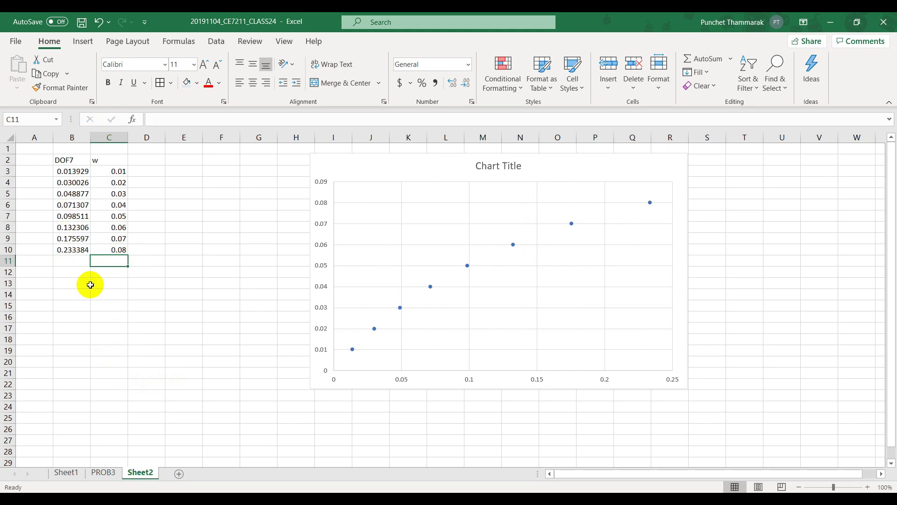
# Set the load w in cell G2 of PROB3 to 0.09
pyautogui.click(104, 473)
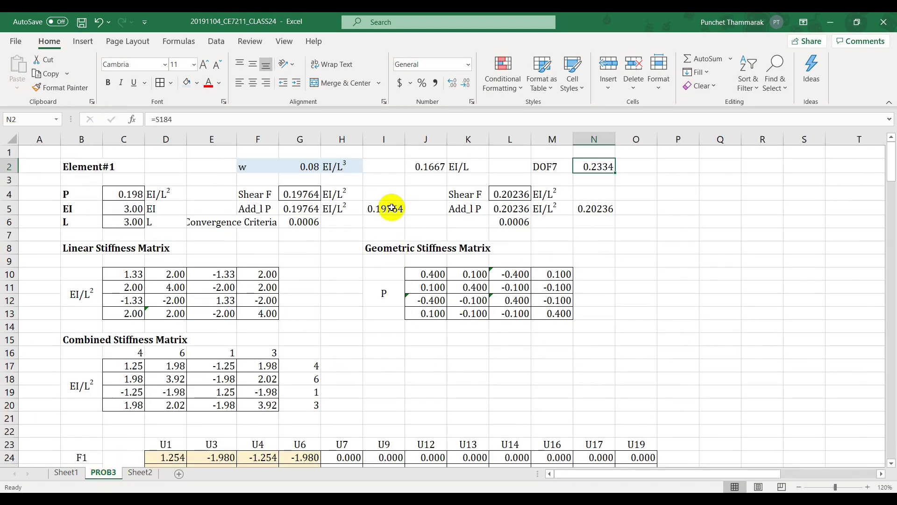
pyautogui.click(309, 166)
pyautogui.write('.0')
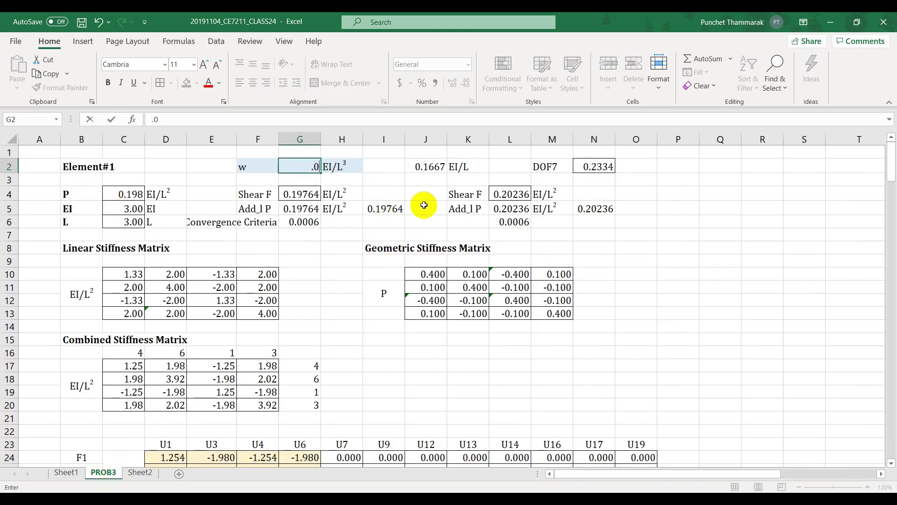
pyautogui.write('9')
pyautogui.press('Return')
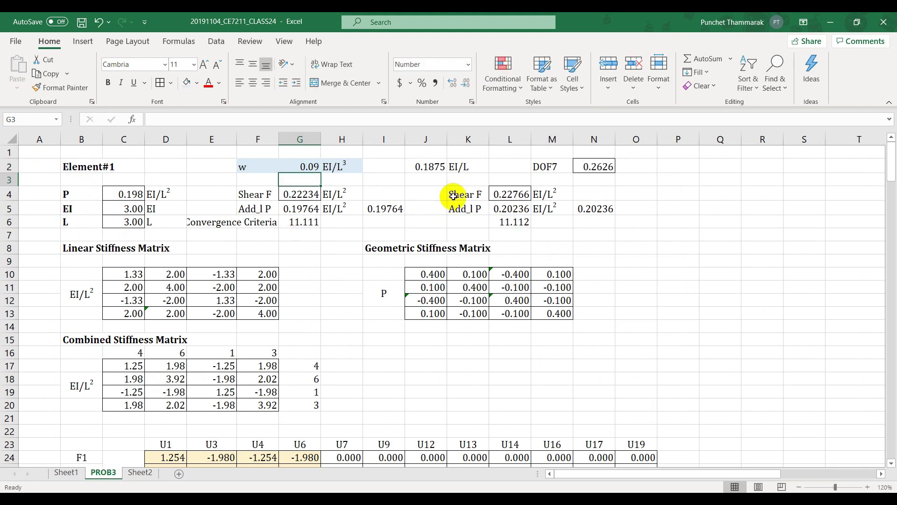
# Store the first-iteration Shear F from G4 in cell I5 as a value only for the 0.09 load
pyautogui.click(320, 195)
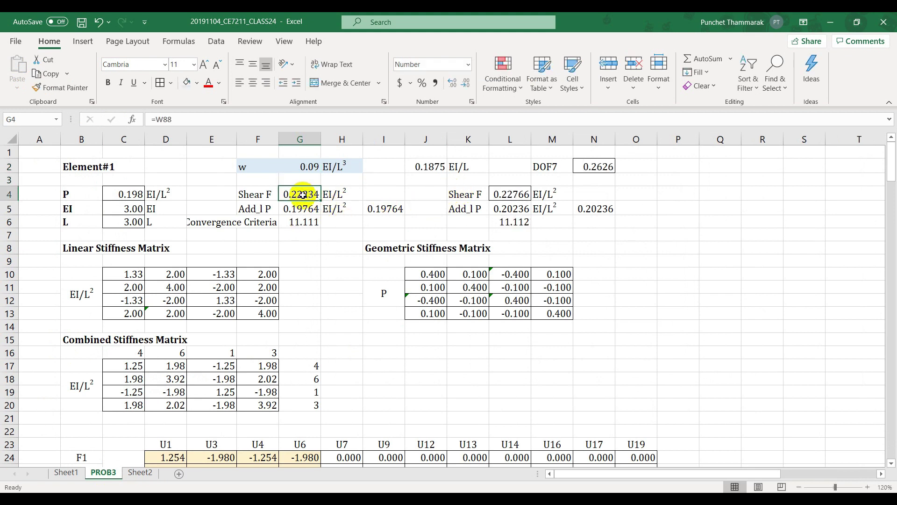
pyautogui.hotkey('ctrl', 'c')
pyautogui.click(379, 208)
pyautogui.hotkey('ctrl', 'v')
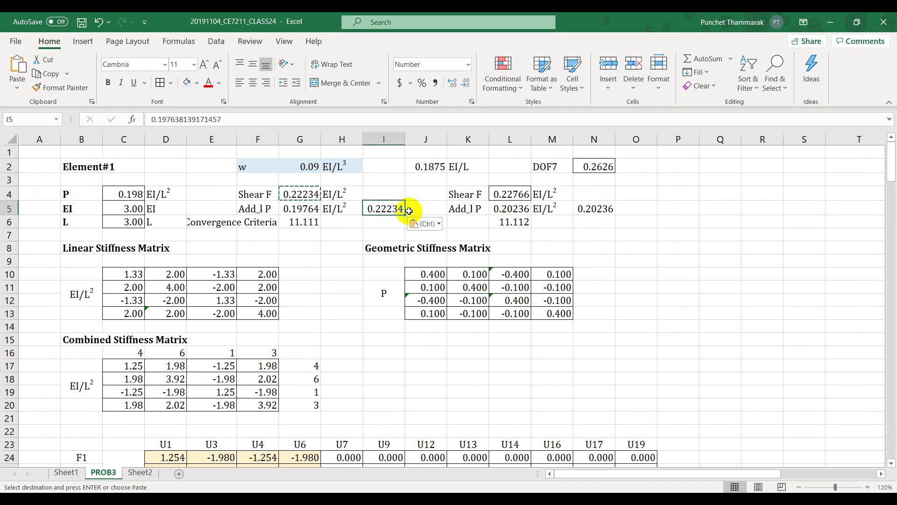
pyautogui.click(417, 224)
pyautogui.click(418, 312)
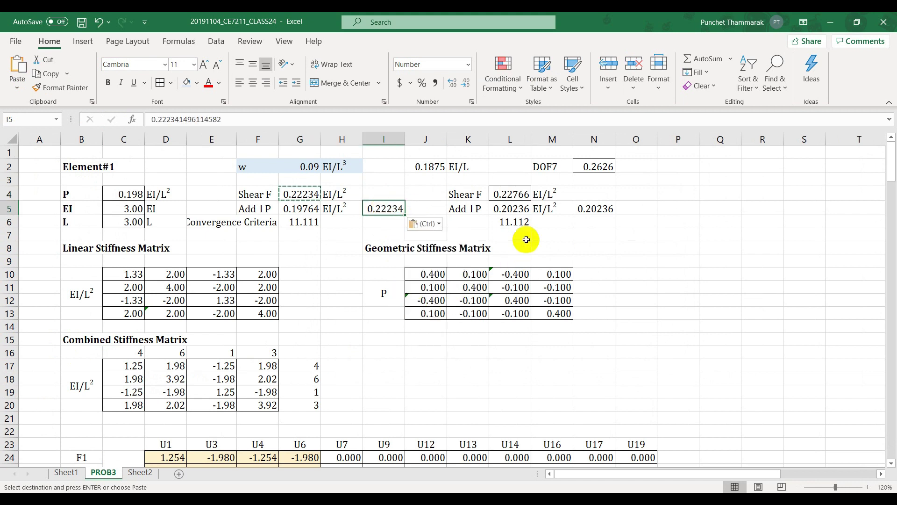
# Store the first-iteration Shear F from L4 in cell N5 as a value only for the 0.09 load
pyautogui.click(511, 195)
pyautogui.hotkey('ctrl', 'c')
pyautogui.click(588, 209)
pyautogui.hotkey('ctrl', 'v')
pyautogui.click(634, 223)
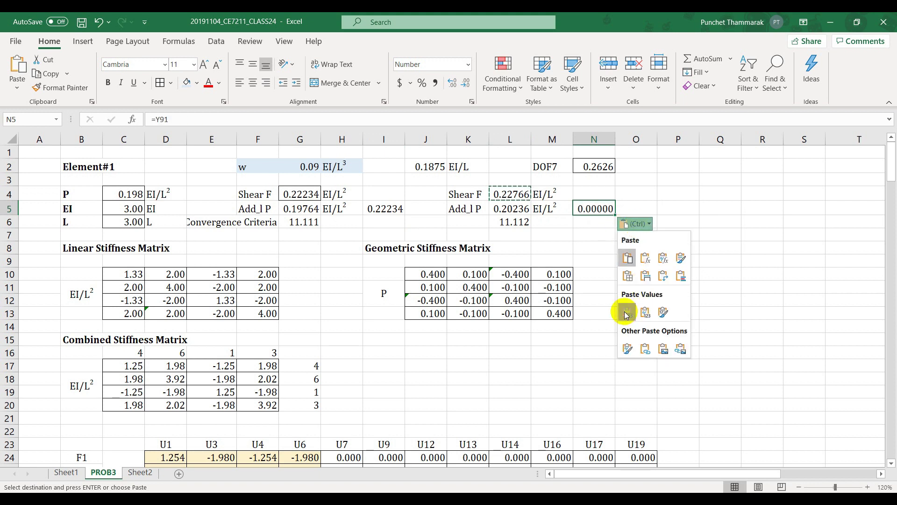
pyautogui.click(623, 311)
pyautogui.click(635, 224)
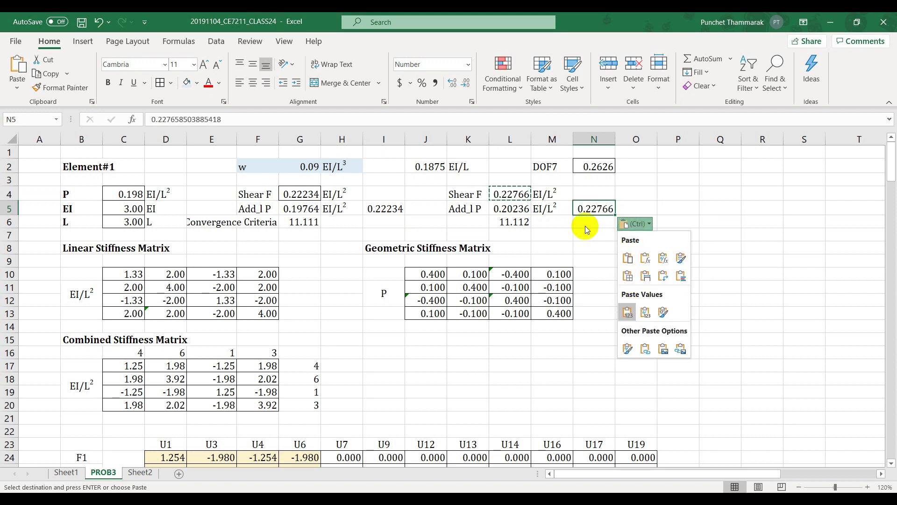
pyautogui.press('Escape')
# Update Add_l P in G5 and L5 with the first-iteration shear values from I5 and N5 for the 0.09 load
pyautogui.click(388, 209)
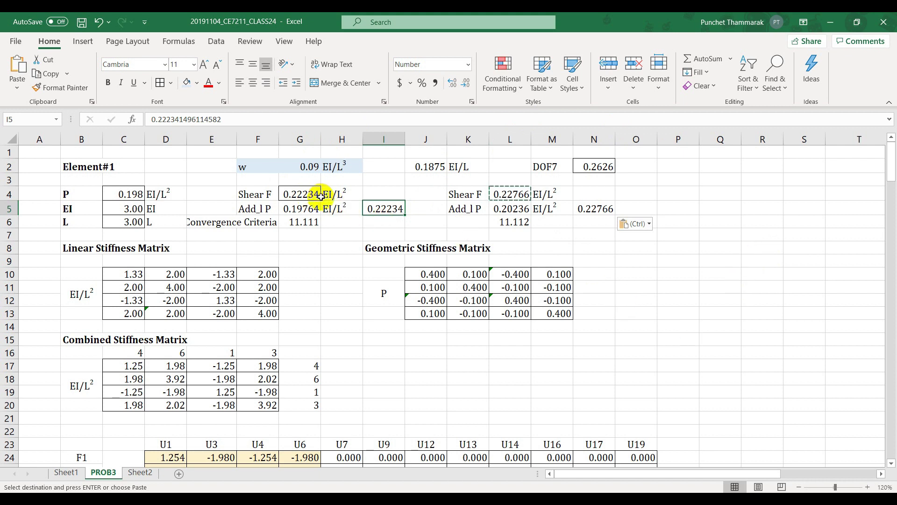
pyautogui.hotkey('ctrl', 'c')
pyautogui.click(294, 208)
pyautogui.hotkey('ctrl', 'v')
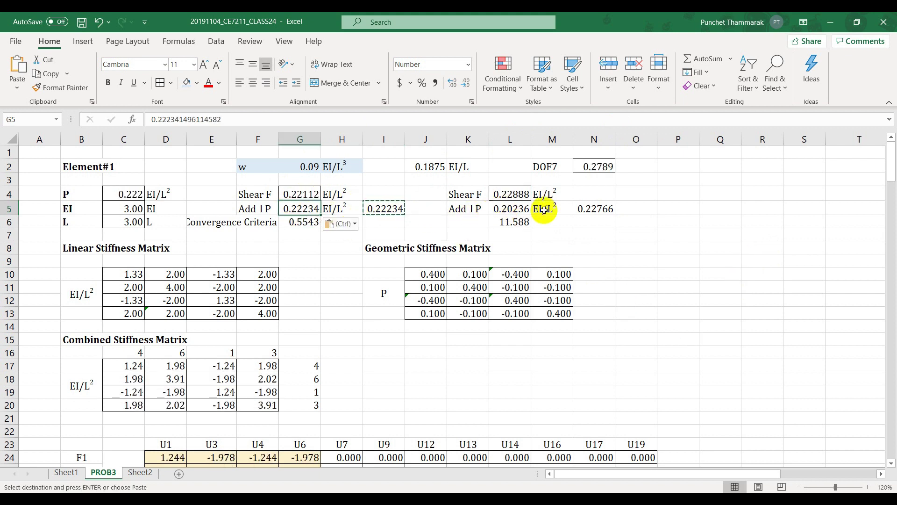
pyautogui.click(604, 211)
pyautogui.hotkey('ctrl', 'c')
pyautogui.click(507, 210)
pyautogui.hotkey('ctrl', 'v')
pyautogui.click(623, 239)
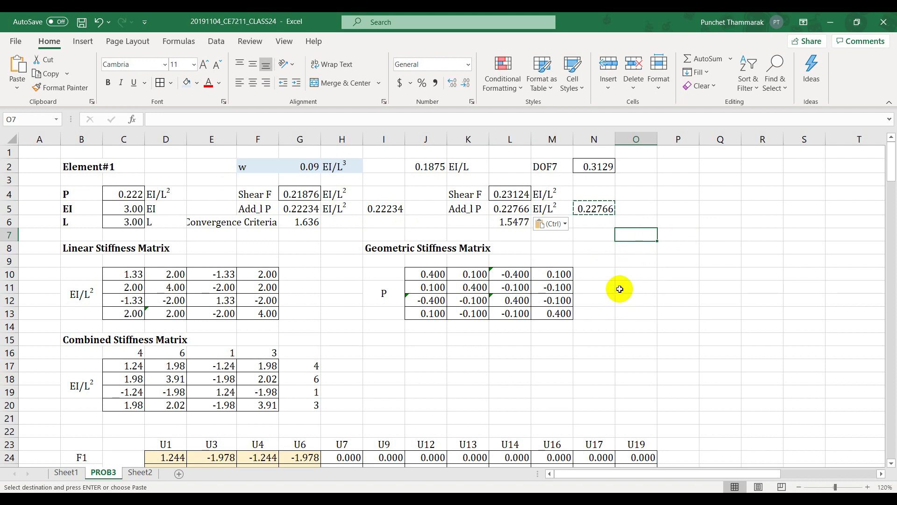
pyautogui.scroll(-20, 405, 231)
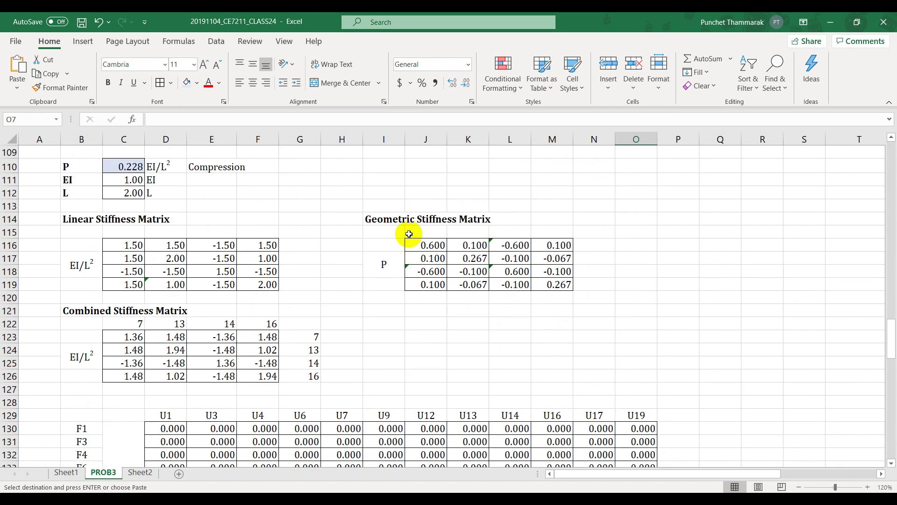
pyautogui.scroll(-11, 409, 234)
pyautogui.scroll(20, 411, 244)
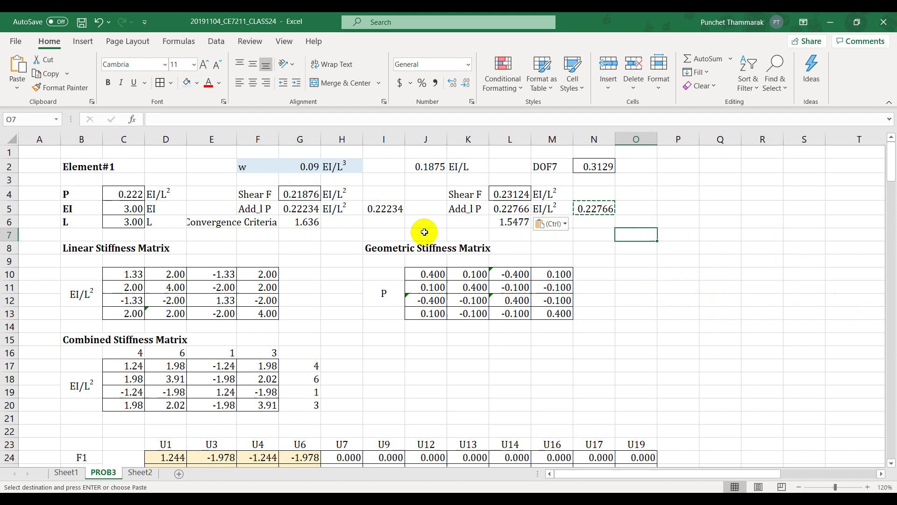
pyautogui.click(381, 234)
# Store the second-iteration Shear F from G4 in cell I5 as a value only for the 0.09 load
pyautogui.click(310, 197)
pyautogui.hotkey('ctrl', 'c')
pyautogui.click(374, 206)
pyautogui.hotkey('ctrl', 'v')
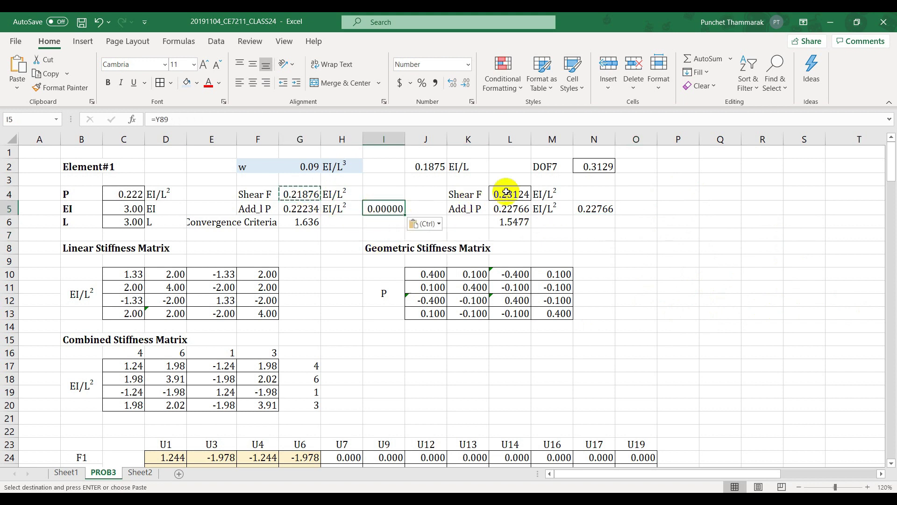
pyautogui.click(507, 192)
pyautogui.click(424, 223)
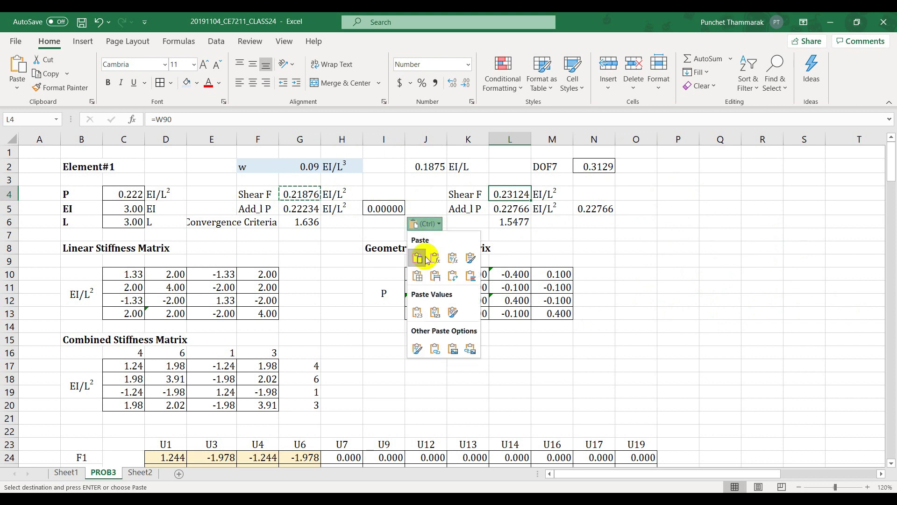
pyautogui.click(415, 309)
# Store the second-iteration Shear F from L4 in cell N5 as a value only for the 0.09 load
pyautogui.click(520, 195)
pyautogui.hotkey('ctrl', 'c')
pyautogui.click(595, 209)
pyautogui.hotkey('ctrl', 'v')
pyautogui.click(635, 223)
pyautogui.click(628, 311)
pyautogui.click(597, 253)
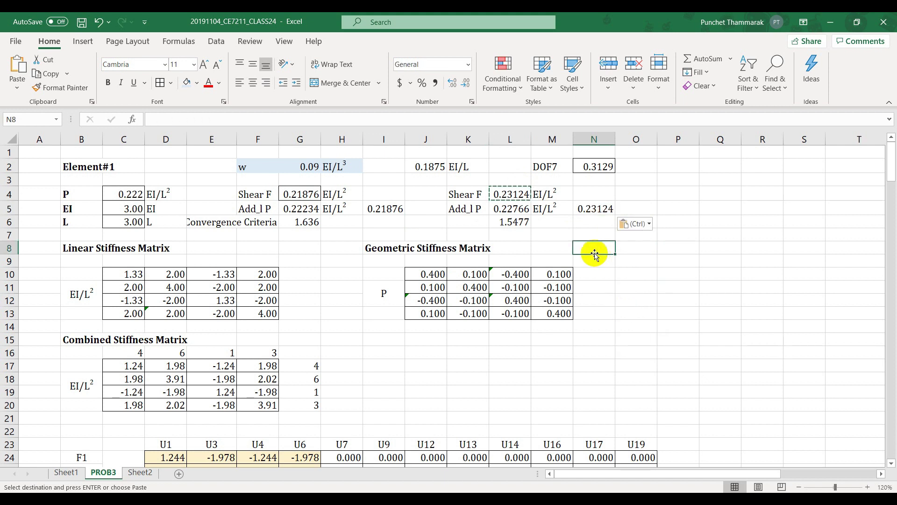
# Update Add_l P in G5 and L5 with the second-iteration shear values from I5 and N5 for the 0.09 load
pyautogui.click(384, 208)
pyautogui.hotkey('ctrl', 'c')
pyautogui.click(299, 209)
pyautogui.hotkey('ctrl', 'v')
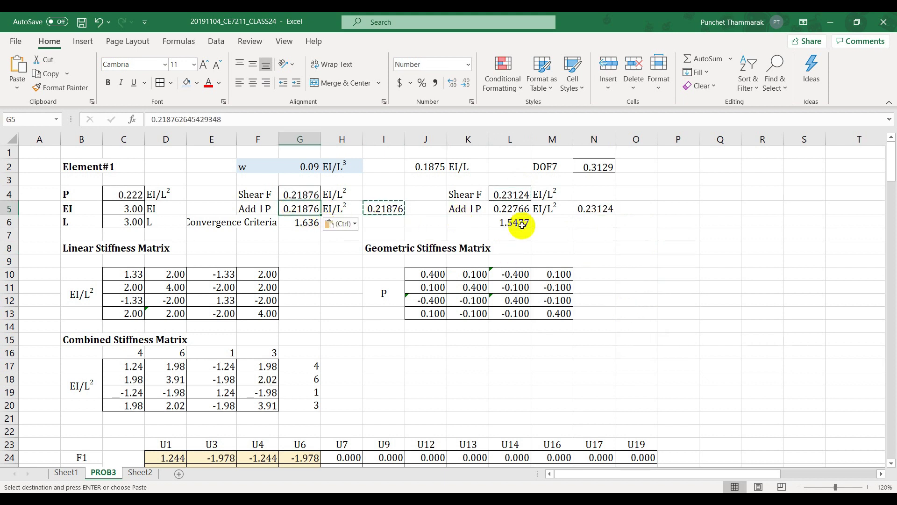
pyautogui.click(591, 209)
pyautogui.hotkey('ctrl', 'c')
pyautogui.click(514, 209)
pyautogui.hotkey('ctrl', 'v')
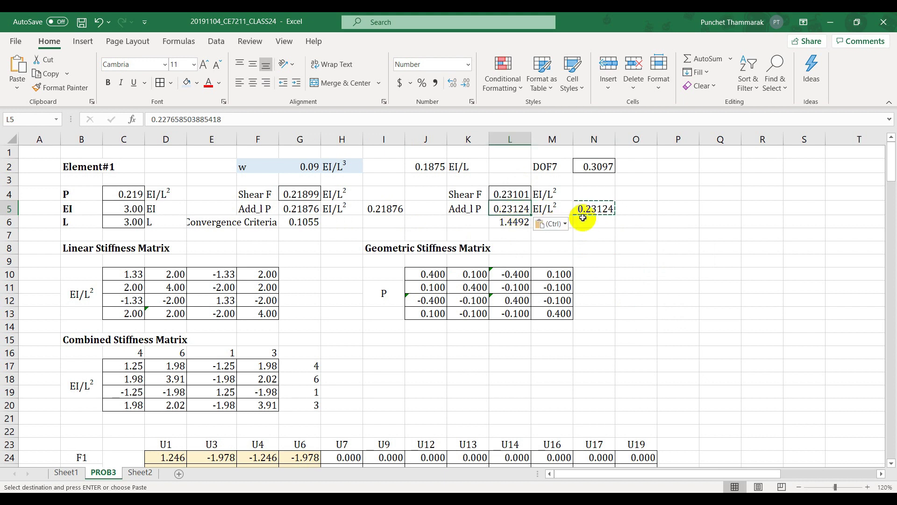
pyautogui.click(659, 263)
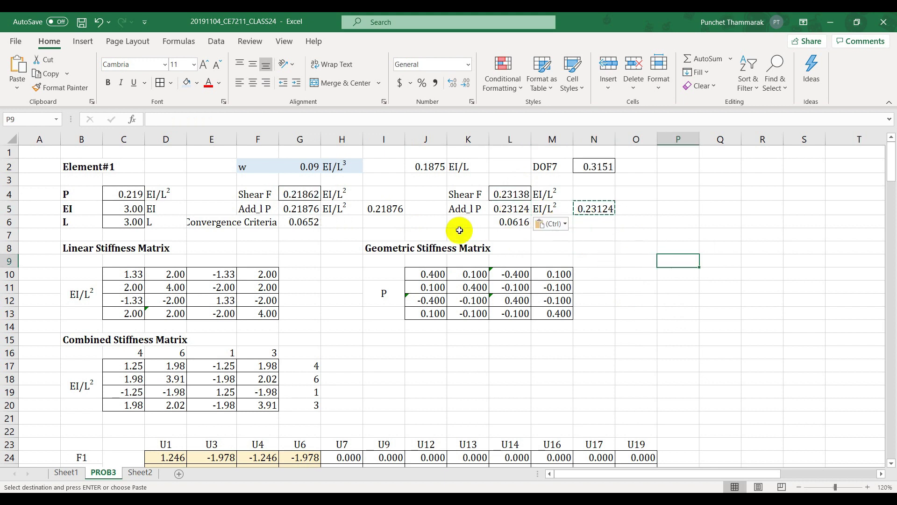
# Copy the DOF7 result for the 0.09 load from N2 of PROB3 into cell B11 of Sheet2 as a value only
pyautogui.click(598, 169)
pyautogui.hotkey('ctrl', 'c')
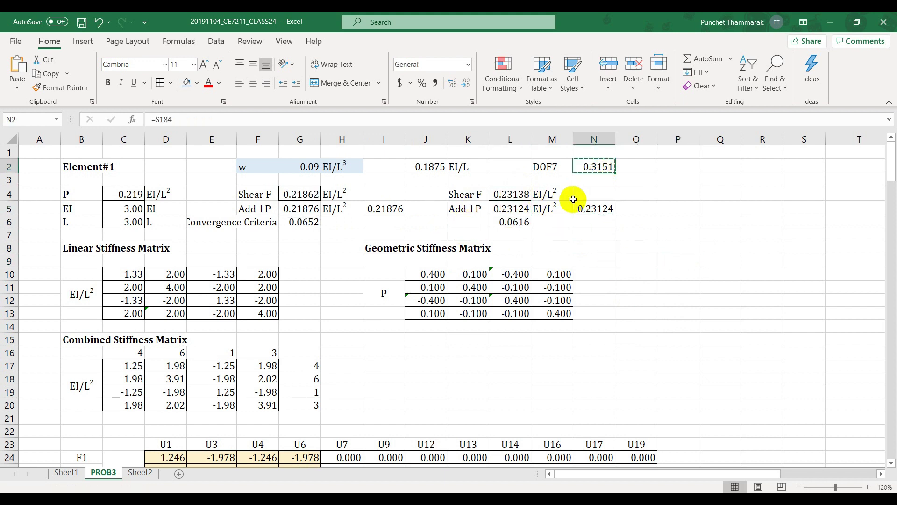
pyautogui.click(141, 473)
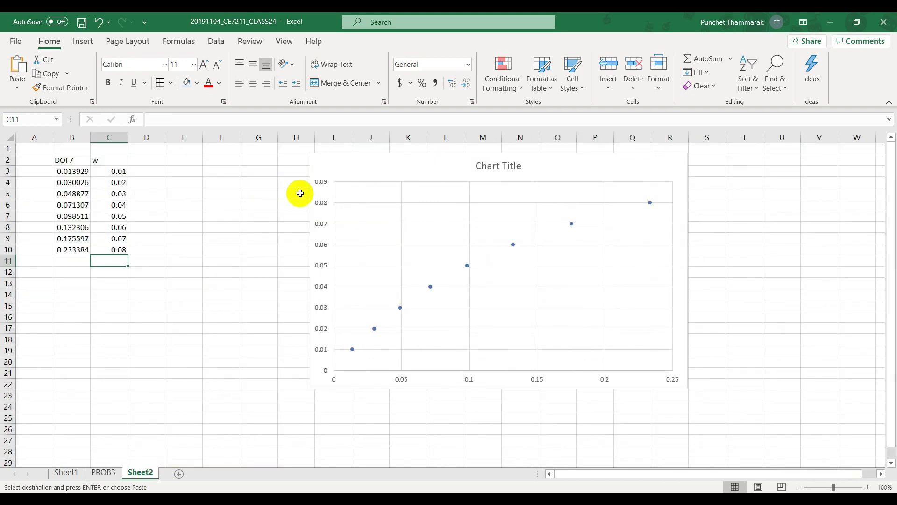
pyautogui.click(85, 257)
pyautogui.hotkey('ctrl', 'v')
pyautogui.click(110, 275)
pyautogui.click(111, 276)
pyautogui.click(110, 276)
pyautogui.click(103, 368)
pyautogui.click(116, 273)
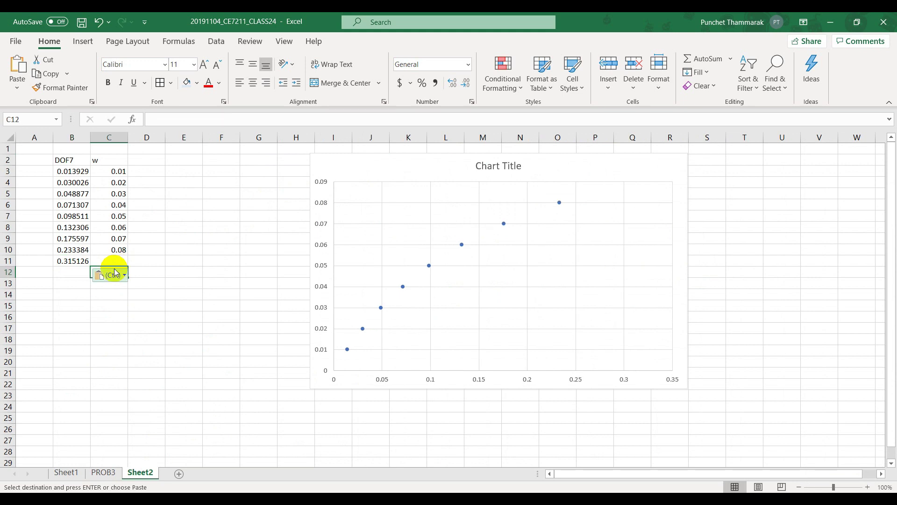
# Enter the load w of 0.09 in cell C11 of Sheet2 beside its DOF7 displacement
pyautogui.click(114, 262)
pyautogui.write('.0')
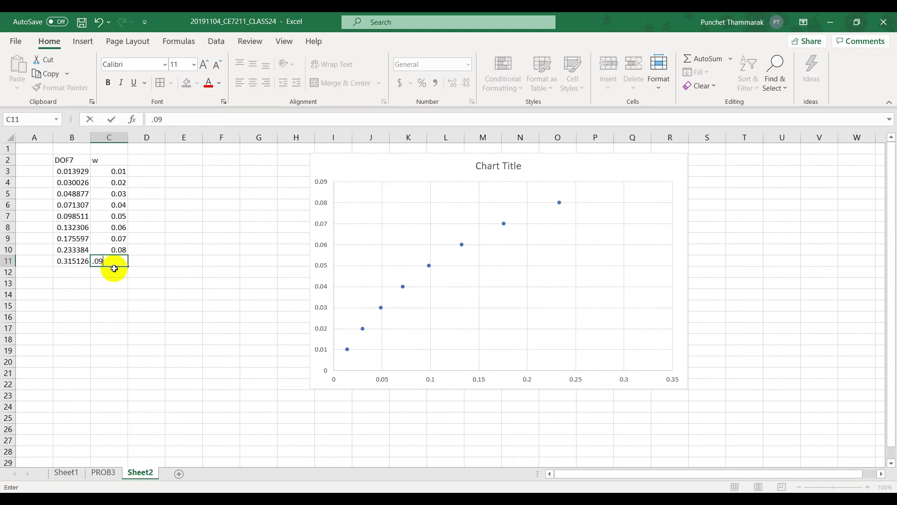
pyautogui.write('9')
pyautogui.press('Return')
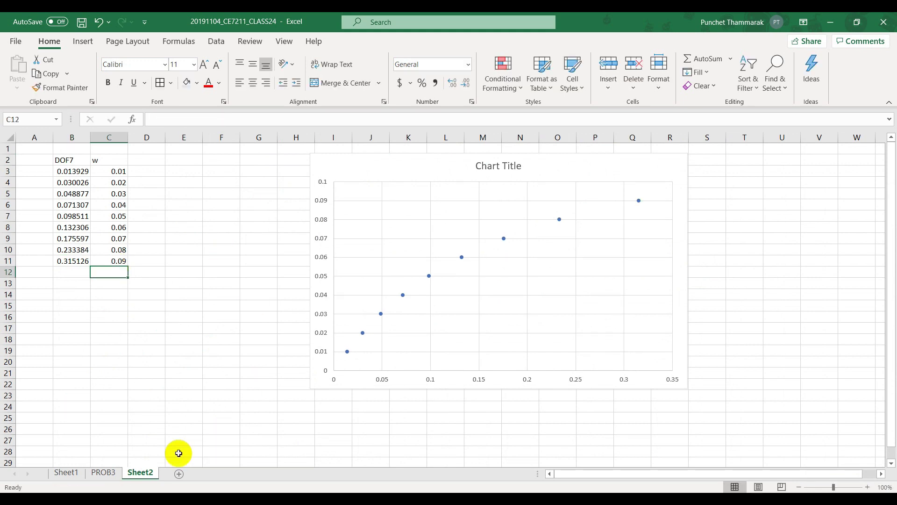
# Set the load w in cell G2 of PROB3 to 0.1
pyautogui.click(106, 473)
pyautogui.click(310, 165)
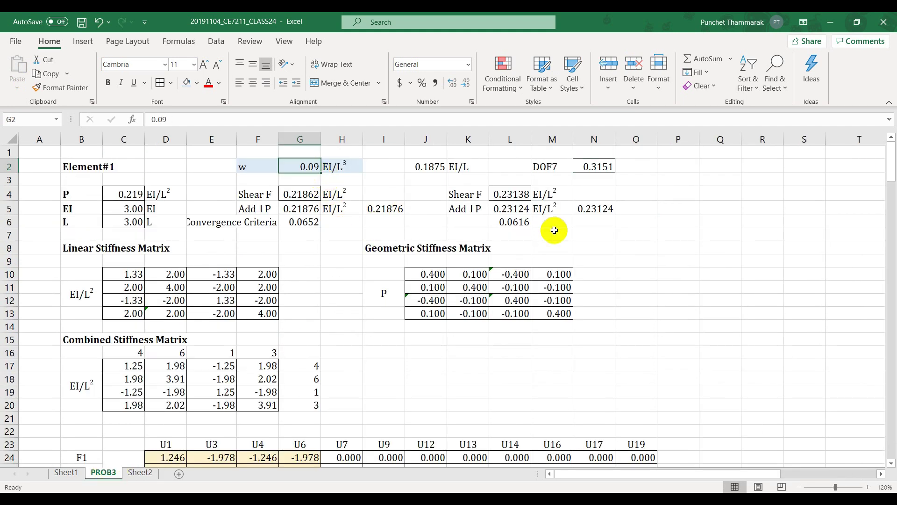
pyautogui.write('.1')
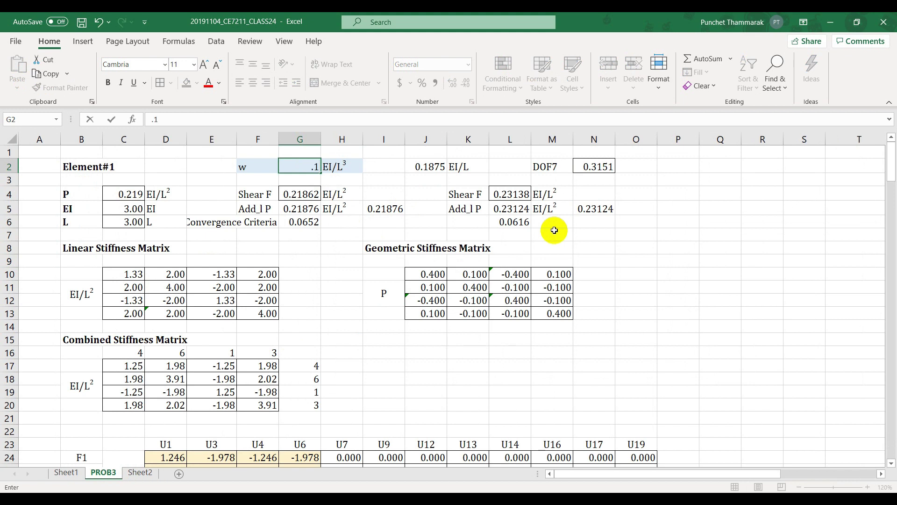
pyautogui.press('Return')
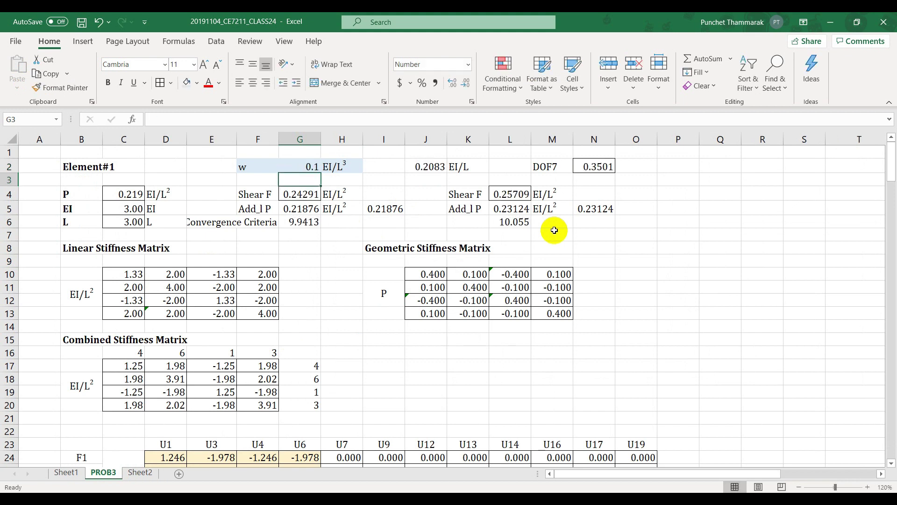
# Store the first-iteration Shear F from G4 in cell I5 as a value only for the 0.1 load
pyautogui.click(321, 194)
pyautogui.hotkey('ctrl', 'c')
pyautogui.click(382, 208)
pyautogui.hotkey('ctrl', 'v')
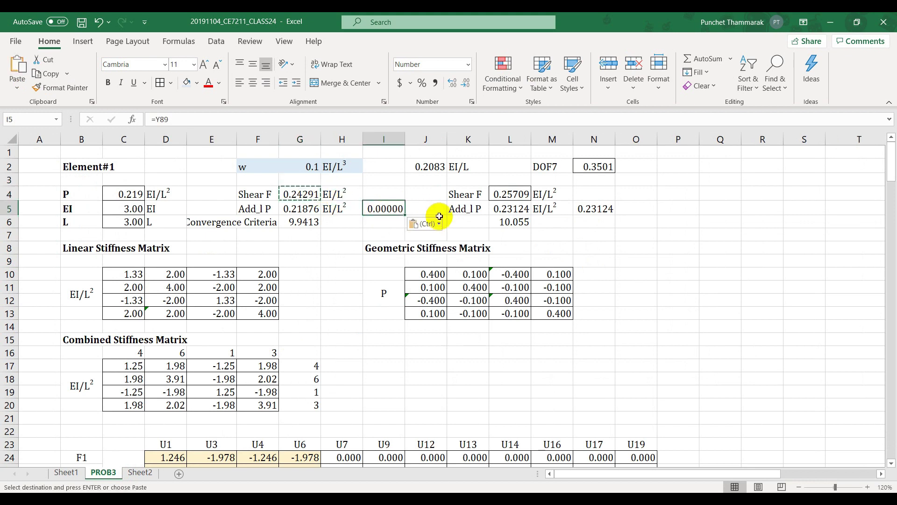
pyautogui.click(425, 223)
pyautogui.click(416, 311)
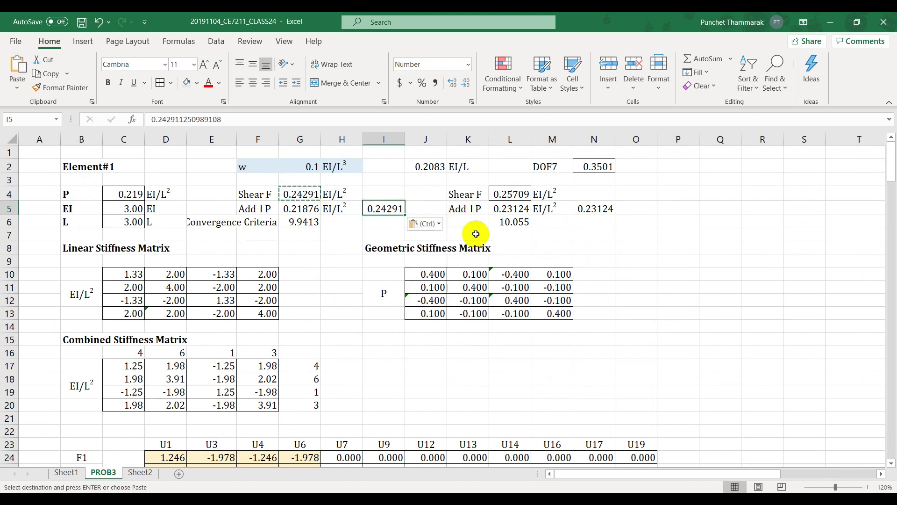
# Store the first-iteration Shear F from L4 in cell N5 as a value only for the 0.1 load
pyautogui.click(512, 194)
pyautogui.hotkey('ctrl', 'c')
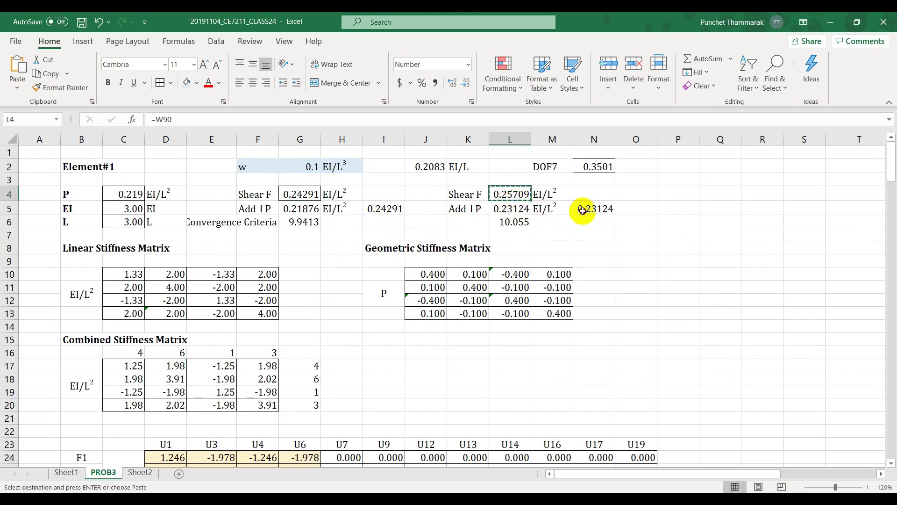
pyautogui.click(580, 209)
pyautogui.hotkey('ctrl', 'v')
pyautogui.click(644, 224)
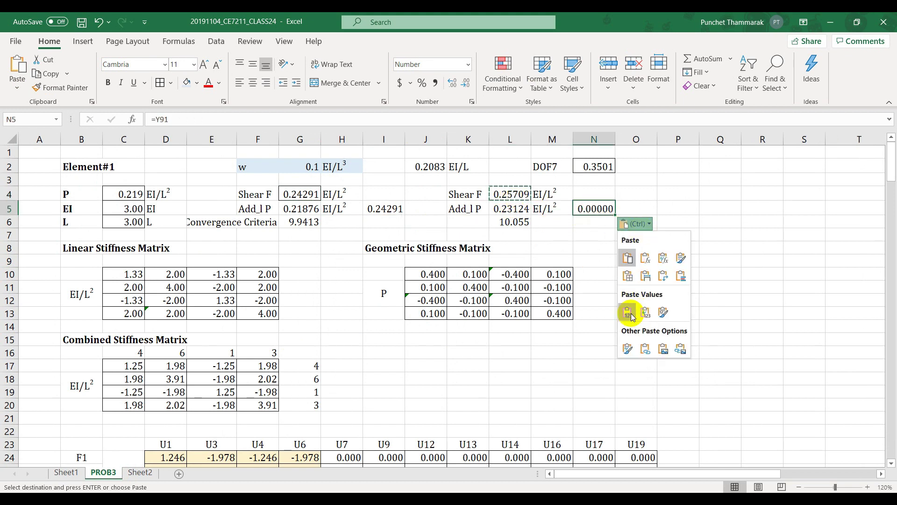
pyautogui.click(635, 312)
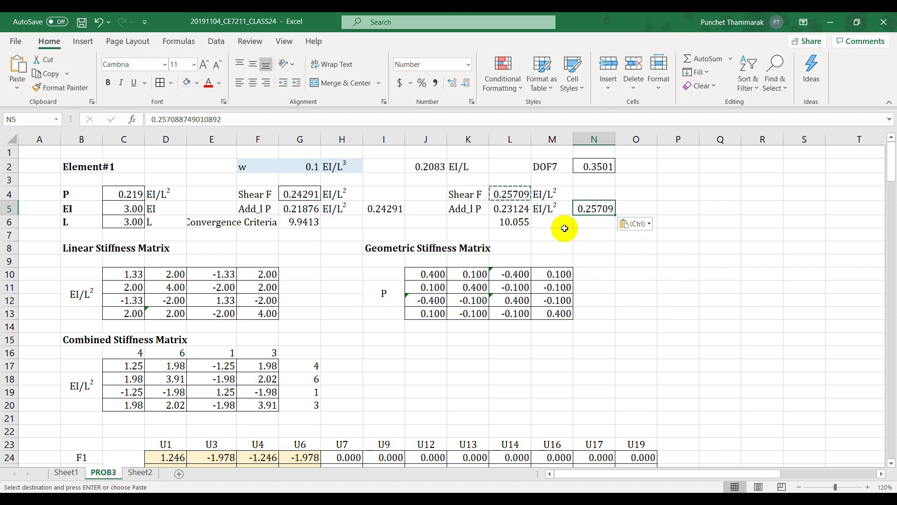
# Update Add_l P in G5 and L5 with the first-iteration shear values from I5 and N5 for the 0.1 load
pyautogui.click(396, 209)
pyautogui.hotkey('ctrl', 'c')
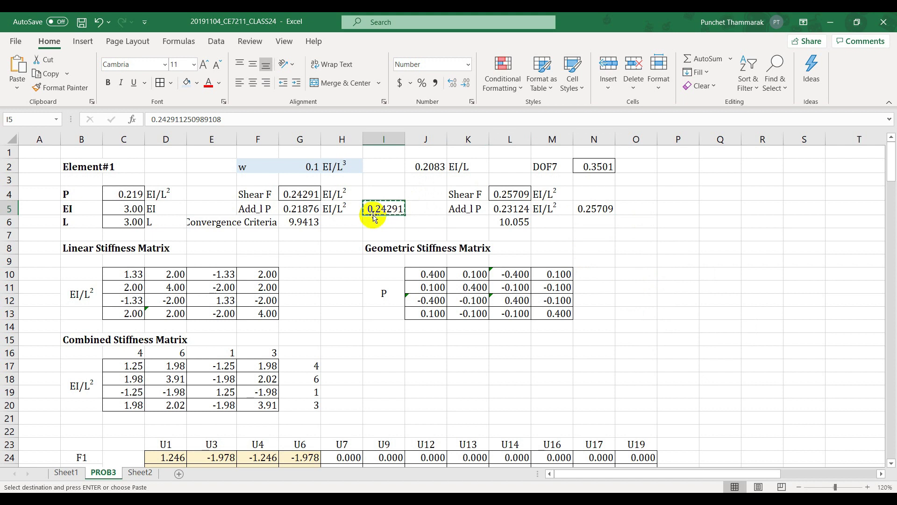
pyautogui.click(302, 209)
pyautogui.hotkey('ctrl', 'v')
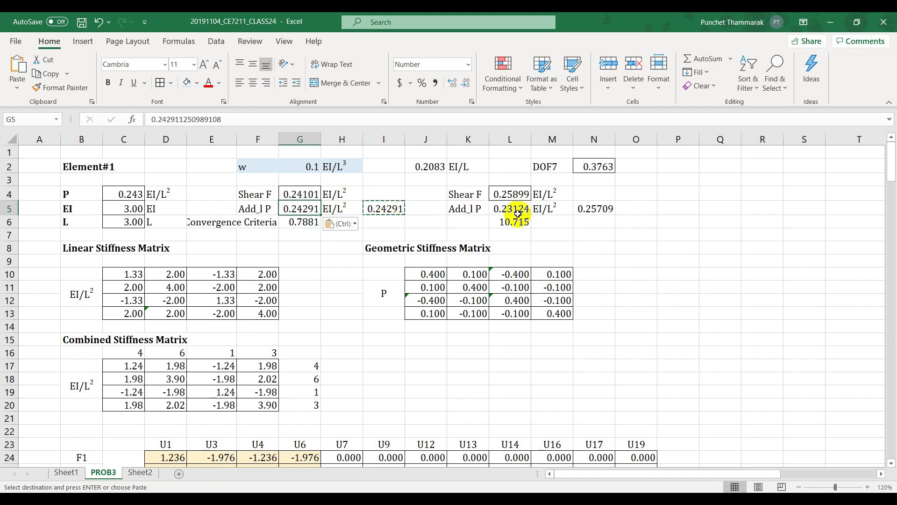
pyautogui.click(594, 210)
pyautogui.hotkey('ctrl', 'c')
pyautogui.click(508, 208)
pyautogui.hotkey('ctrl', 'v')
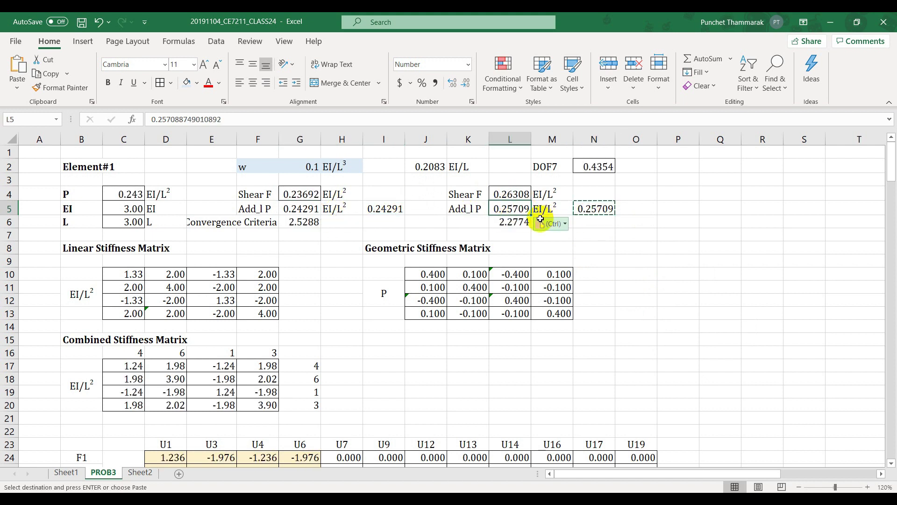
# Store the second-iteration Shear F from G4 in cell I5 as a value only for the 0.1 load
pyautogui.click(305, 195)
pyautogui.hotkey('ctrl', 'c')
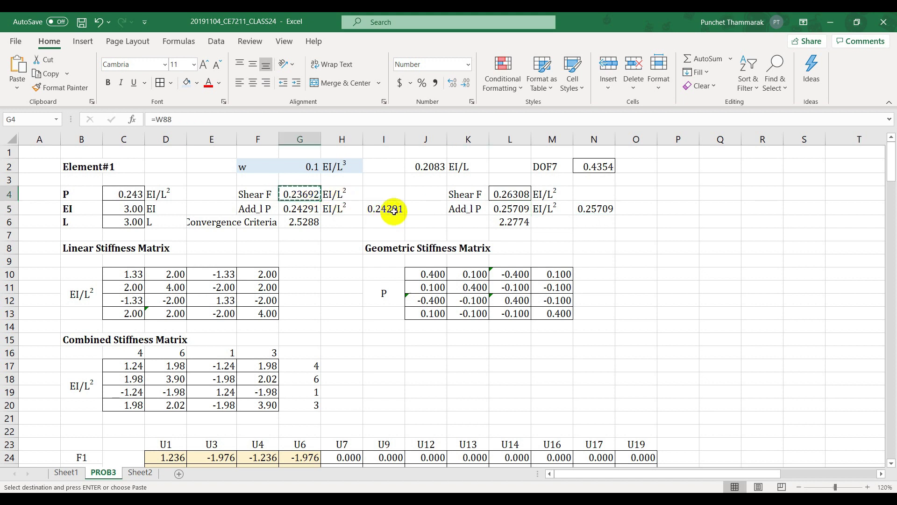
pyautogui.click(384, 209)
pyautogui.hotkey('ctrl', 'v')
pyautogui.click(423, 225)
pyautogui.click(418, 311)
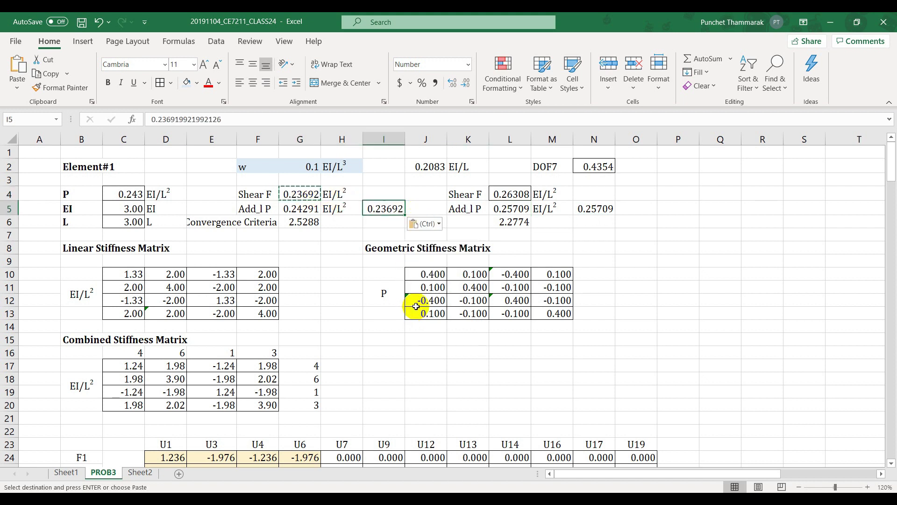
# Store the second-iteration Shear F from L4 in cell N5 as a value only for the 0.1 load
pyautogui.click(524, 200)
pyautogui.hotkey('ctrl', 'c')
pyautogui.click(596, 212)
pyautogui.hotkey('ctrl', 'v')
pyautogui.click(635, 224)
pyautogui.click(628, 312)
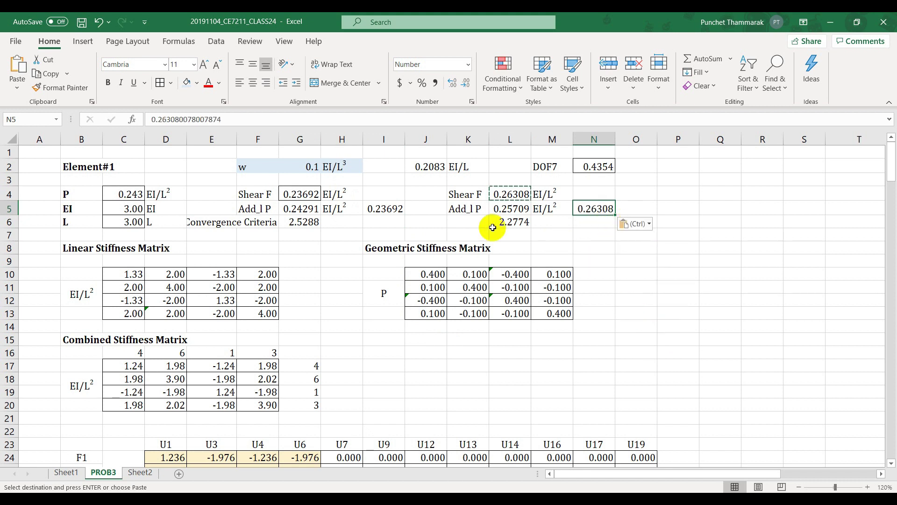
# Update Add_l P in G5 and L5 with the second-iteration shear values from I5 and N5 for the 0.1 load
pyautogui.click(384, 208)
pyautogui.hotkey('ctrl', 'c')
pyautogui.click(299, 208)
pyautogui.hotkey('ctrl', 'v')
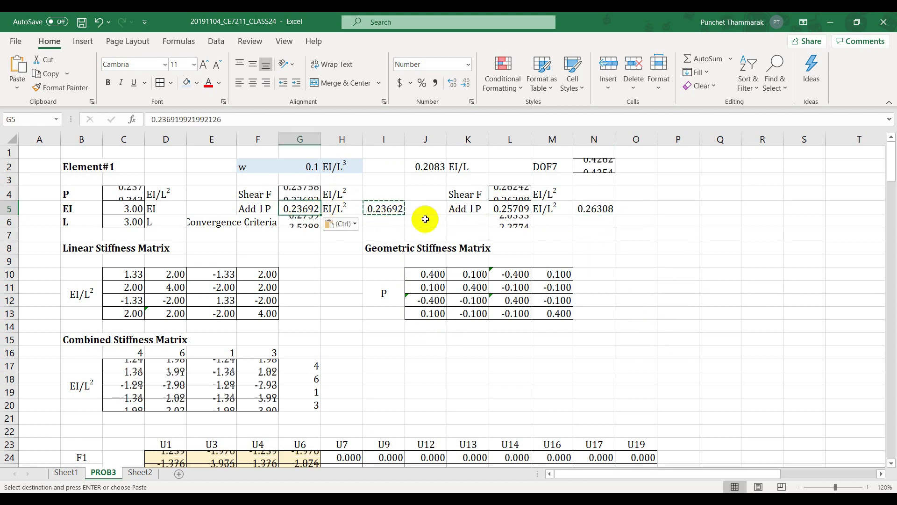
pyautogui.click(588, 210)
pyautogui.hotkey('ctrl', 'c')
pyautogui.click(509, 209)
pyautogui.hotkey('ctrl', 'v')
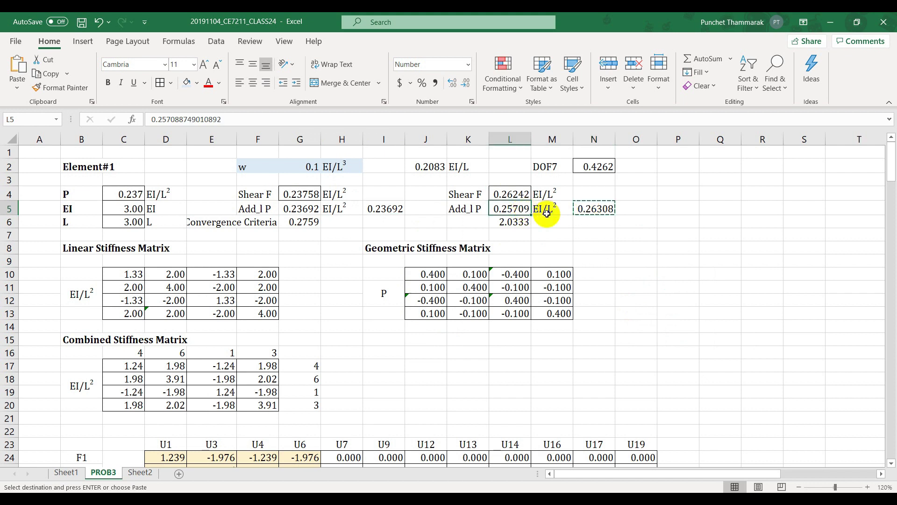
pyautogui.click(551, 223)
pyautogui.press('Escape')
# Store the third-iteration Shear F from G4 in cell I5 as a value only for the 0.1 load
pyautogui.click(304, 195)
pyautogui.hotkey('ctrl', 'c')
pyautogui.click(390, 207)
pyautogui.hotkey('ctrl', 'v')
pyautogui.click(425, 223)
pyautogui.click(423, 308)
# Store the third-iteration Shear F from L4 in cell N5 as a value only for the 0.1 load
pyautogui.click(517, 192)
pyautogui.hotkey('ctrl', 'c')
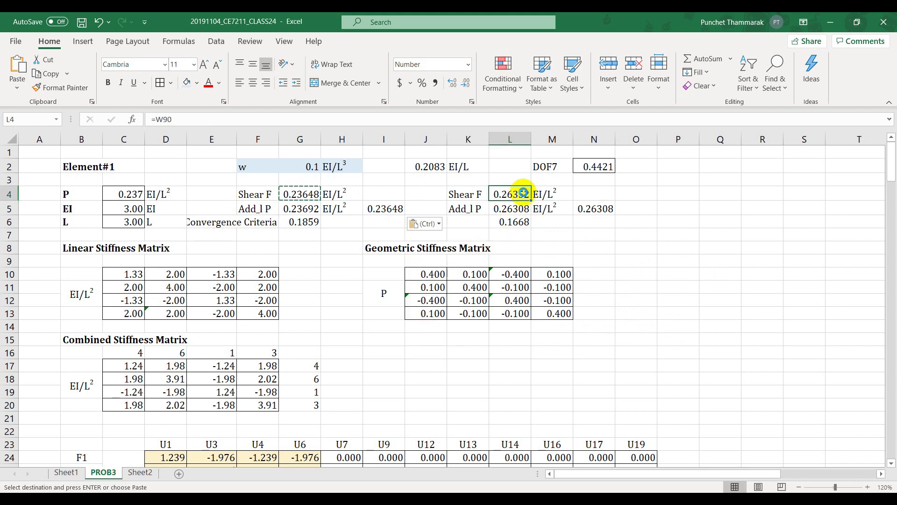
pyautogui.click(600, 212)
pyautogui.hotkey('ctrl', 'v')
pyautogui.click(631, 223)
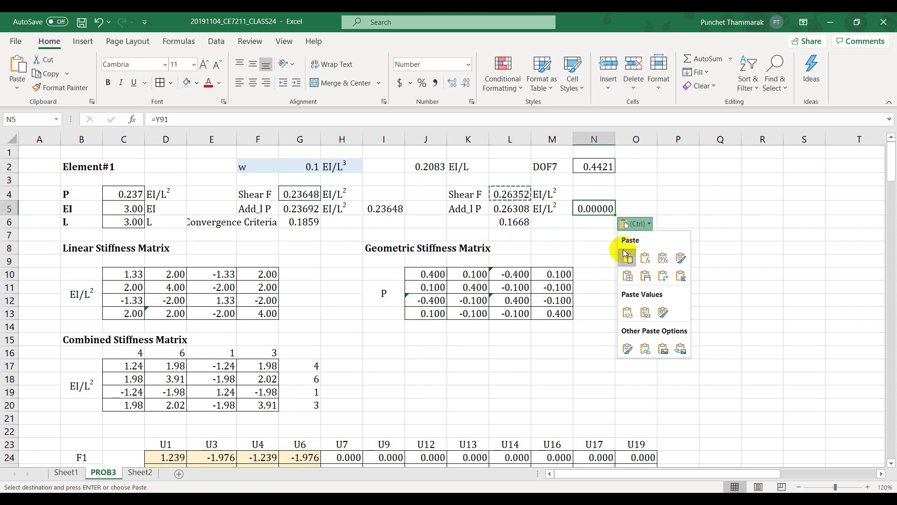
pyautogui.click(624, 308)
# Update Add_l P in G5 and L5 with the third-iteration shear values from I5 and N5 for the 0.1 load
pyautogui.click(374, 208)
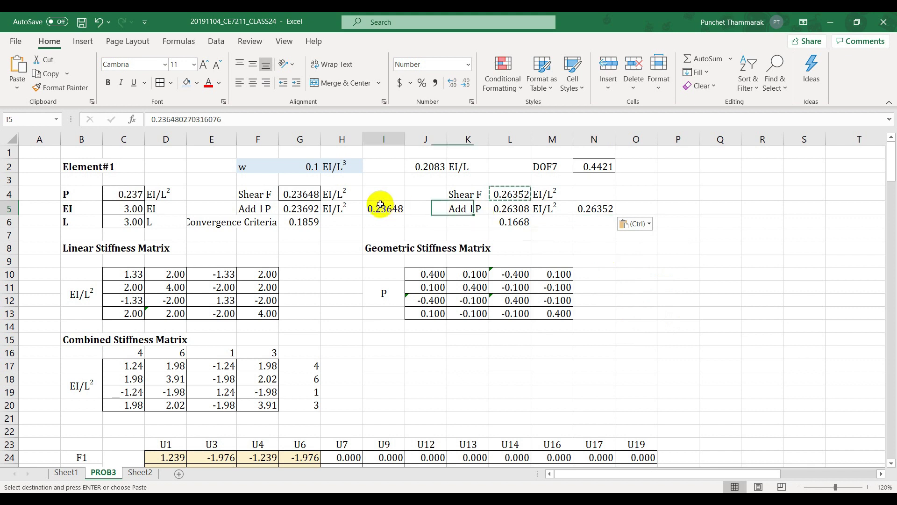
pyautogui.hotkey('ctrl', 'c')
pyautogui.click(298, 207)
pyautogui.hotkey('ctrl', 'v')
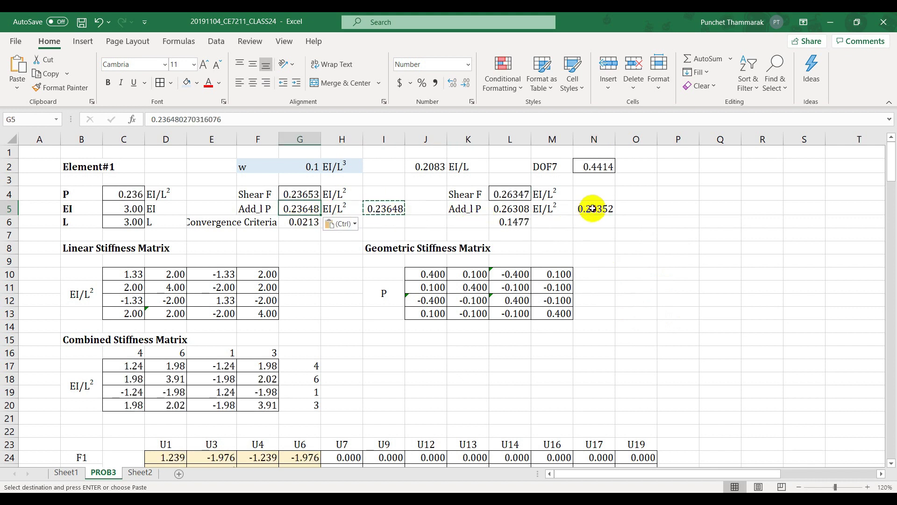
pyautogui.click(593, 208)
pyautogui.hotkey('ctrl', 'c')
pyautogui.click(496, 209)
pyautogui.hotkey('ctrl', 'v')
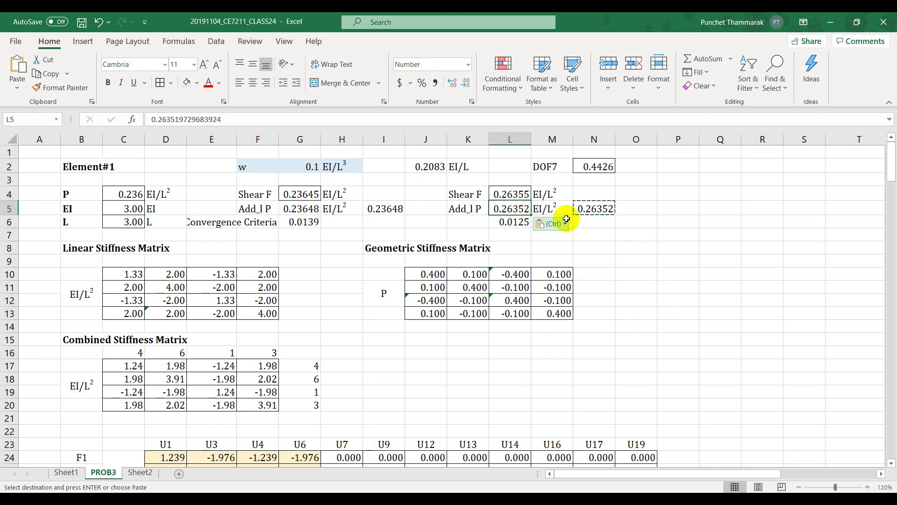
pyautogui.click(619, 243)
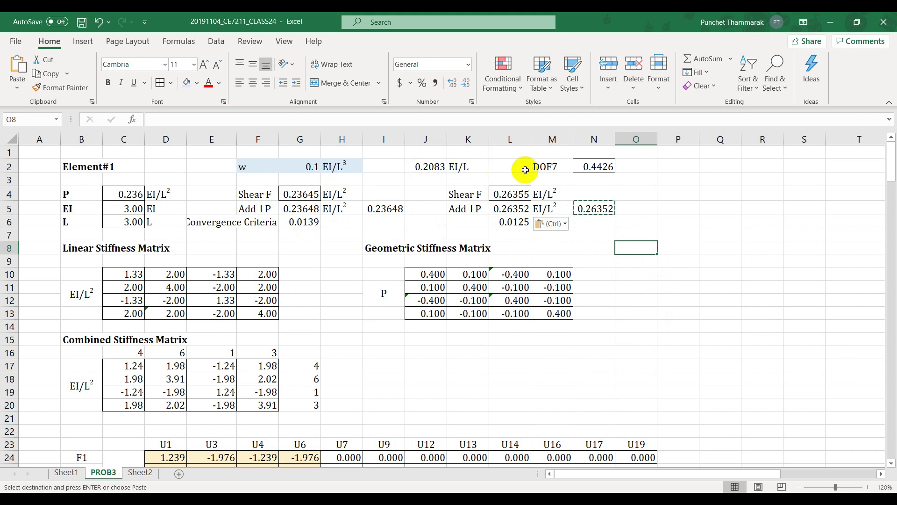
# Record the PROB3 DOF7 result from N2 as a value in Sheet2 cell B12, with load 0.1 in C12
pyautogui.click(592, 167)
pyautogui.hotkey('ctrl', 'c')
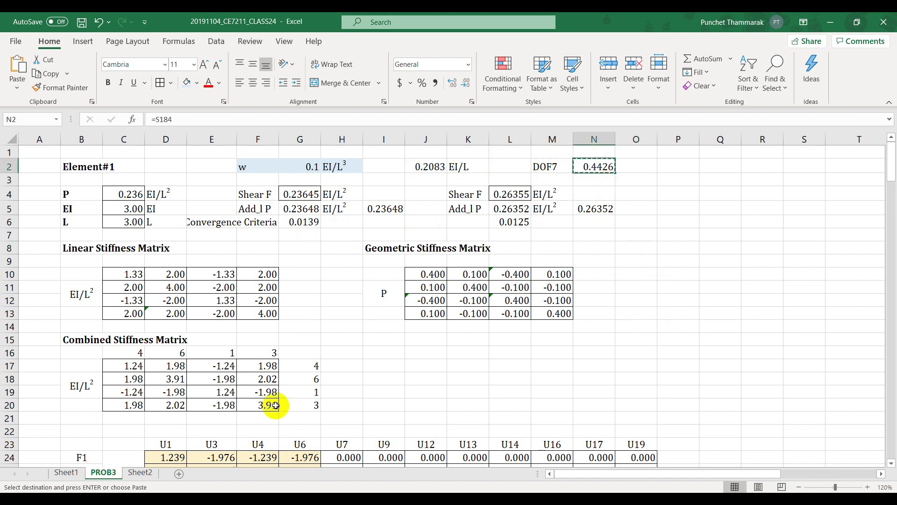
pyautogui.click(141, 473)
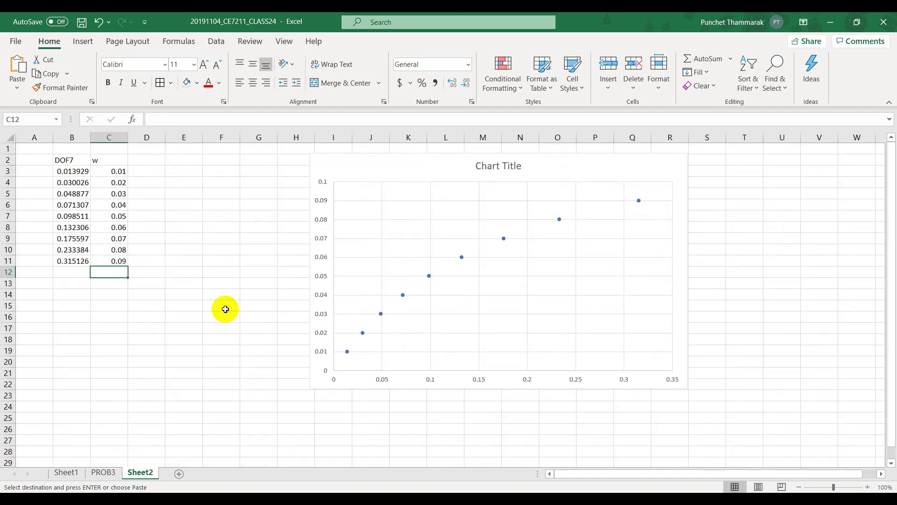
pyautogui.click(76, 270)
pyautogui.hotkey('ctrl', 'v')
pyautogui.click(110, 286)
pyautogui.click(116, 341)
pyautogui.click(109, 272)
pyautogui.write('0.1')
pyautogui.press('Return')
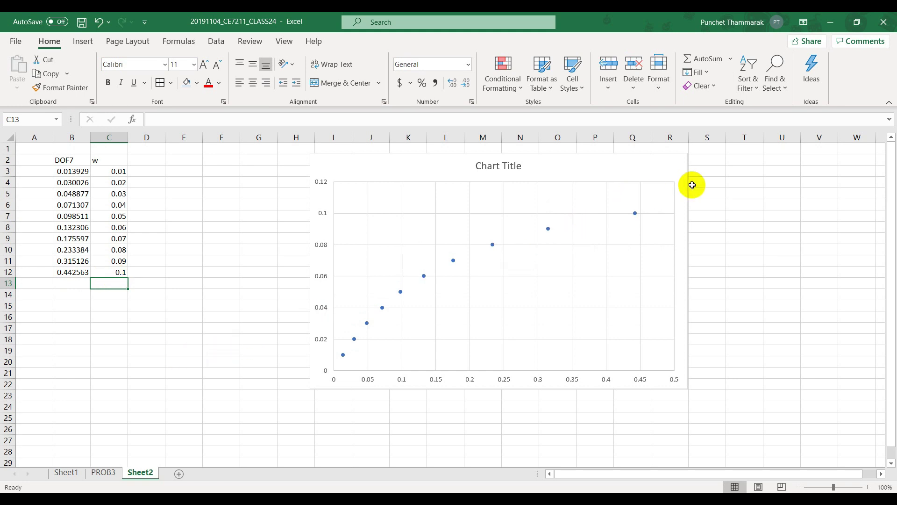
# Set the load w in cell G2 of the PROB3 sheet to 0.12
pyautogui.click(105, 473)
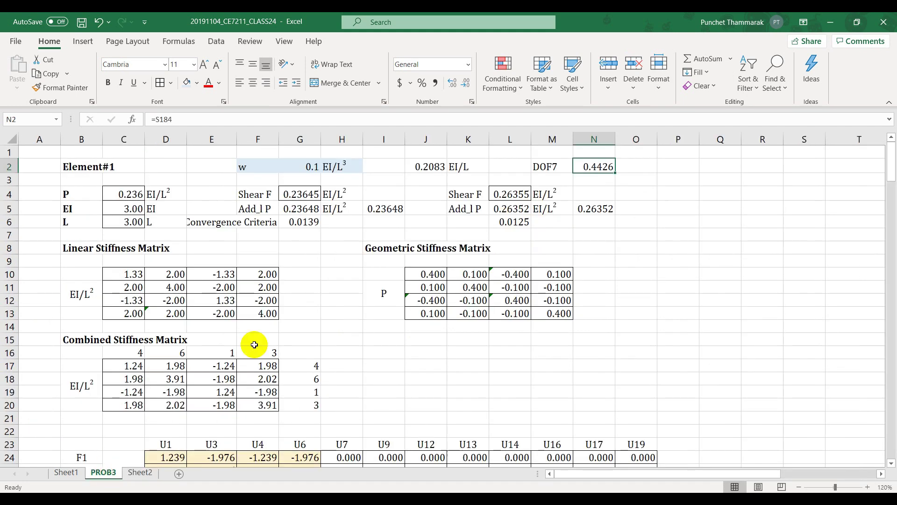
pyautogui.click(313, 169)
pyautogui.write('.')
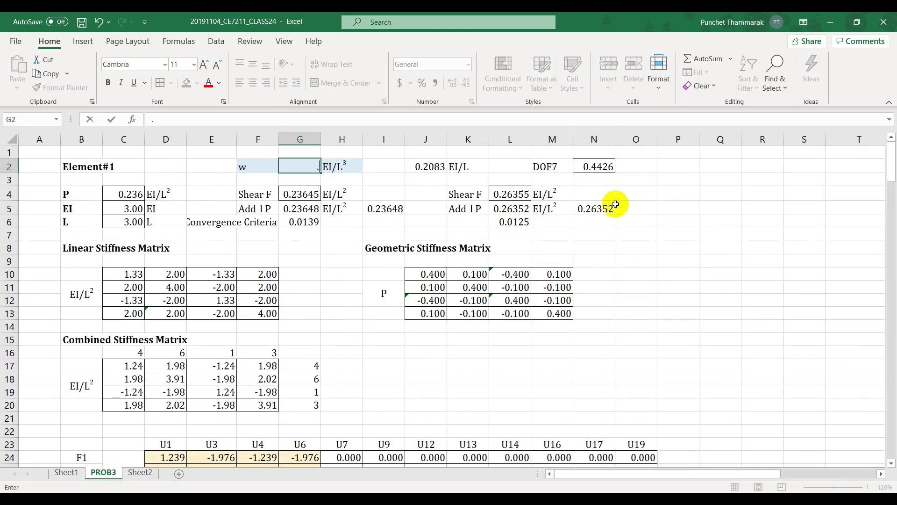
pyautogui.write('12')
pyautogui.press('Return')
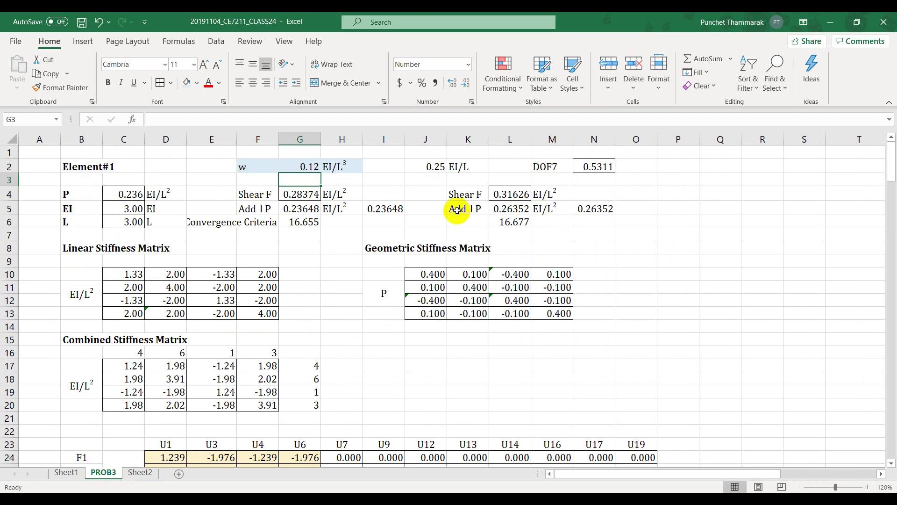
# Store the first-iteration Shear F from G4 in cell I5 as a value only for the 0.12 load
pyautogui.click(304, 193)
pyautogui.hotkey('ctrl', 'c')
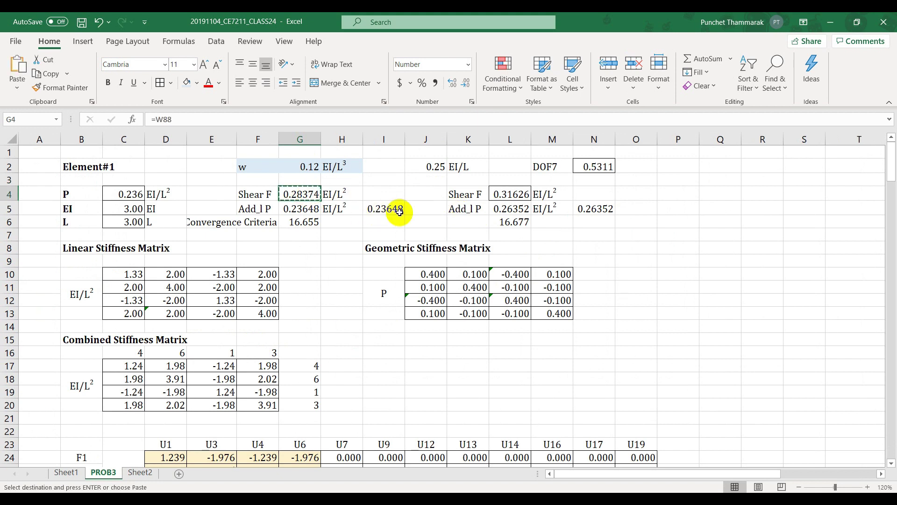
pyautogui.click(400, 210)
pyautogui.click(423, 224)
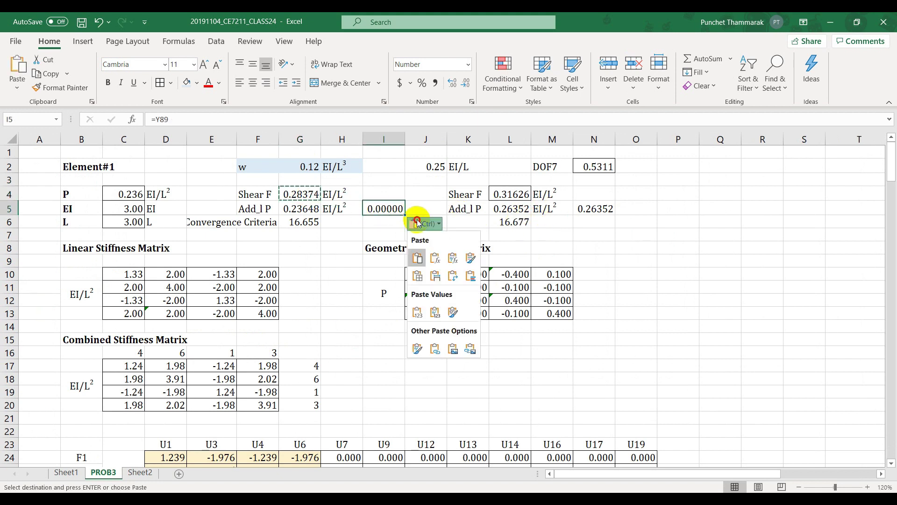
pyautogui.click(418, 311)
# Store the first-iteration Shear F from L4 in cell N5 as a value only for the 0.12 load
pyautogui.click(514, 194)
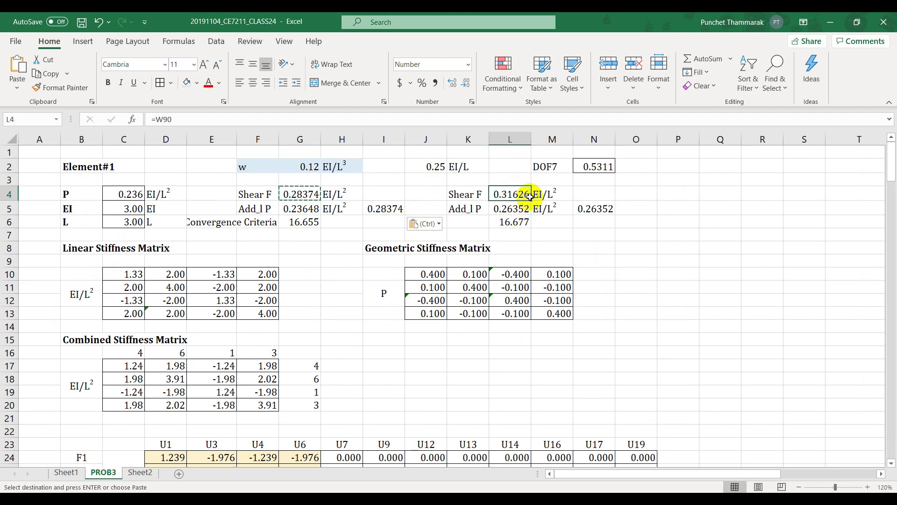
pyautogui.hotkey('ctrl', 'c')
pyautogui.click(593, 209)
pyautogui.hotkey('ctrl', 'v')
pyautogui.click(636, 224)
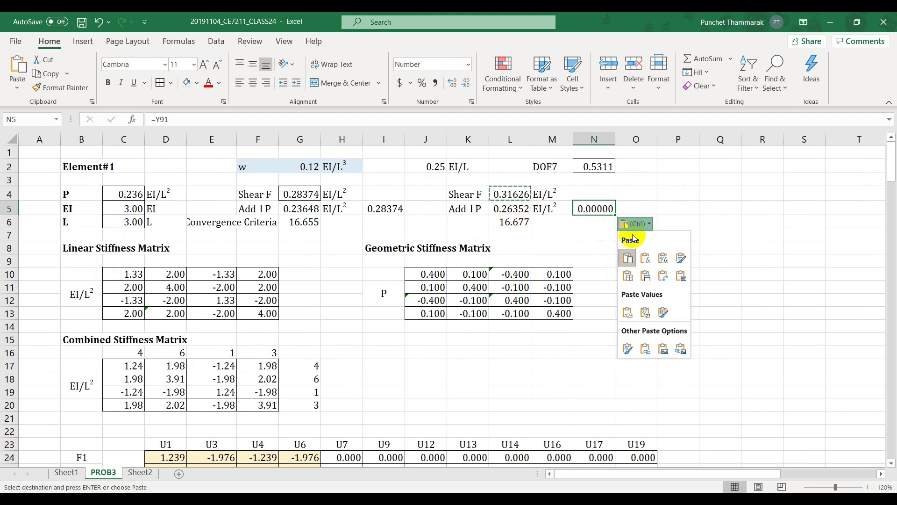
pyautogui.click(628, 313)
# Update Add_l P in G5 and L5 with the first-iteration shear values from I5 and N5 for the 0.12 load
pyautogui.click(392, 209)
pyautogui.hotkey('ctrl', 'c')
pyautogui.click(299, 209)
pyautogui.hotkey('ctrl', 'v')
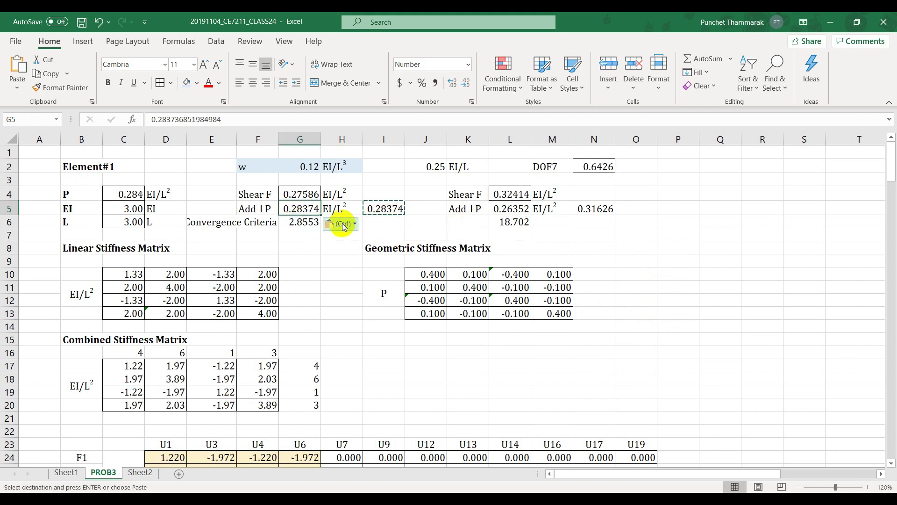
pyautogui.click(592, 208)
pyautogui.hotkey('ctrl', 'c')
pyautogui.click(519, 210)
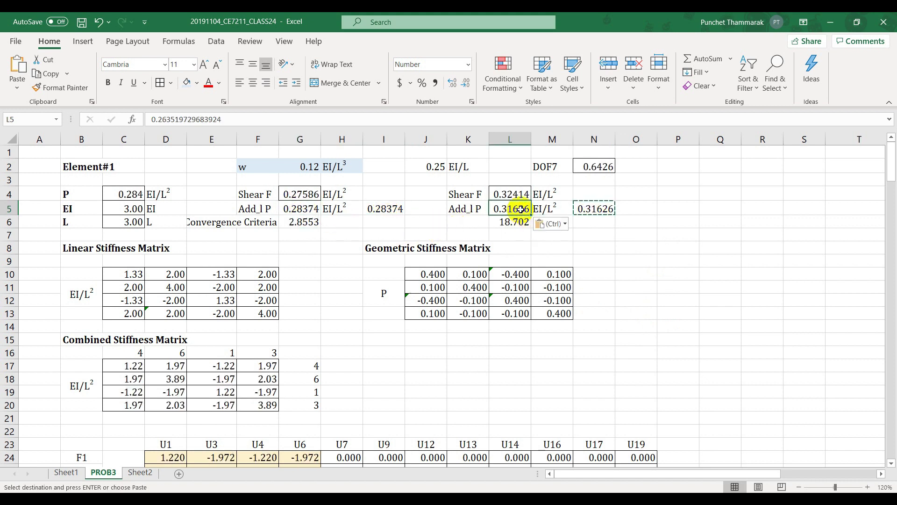
pyautogui.hotkey('ctrl', 'v')
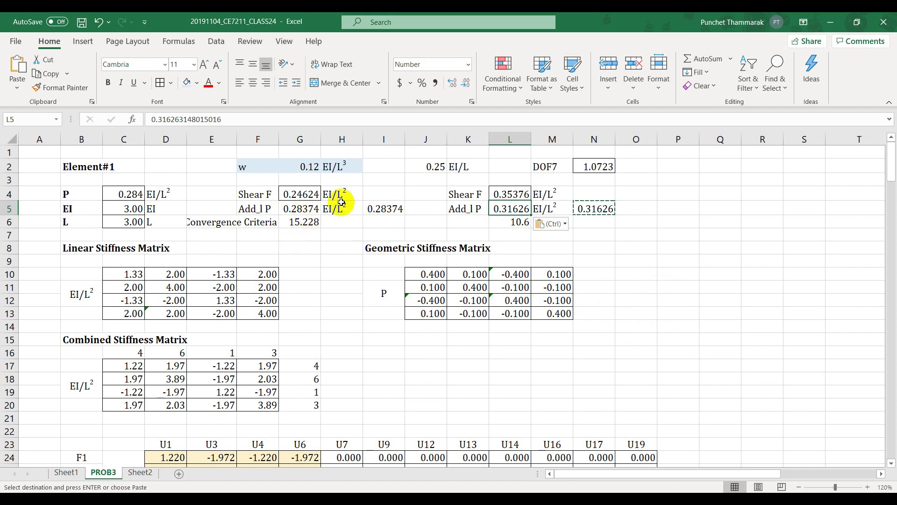
# Store the second-iteration Shear F from G4 in cell I5 as a value only for the 0.12 load
pyautogui.click(310, 193)
pyautogui.hotkey('ctrl', 'c')
pyautogui.click(384, 209)
pyautogui.hotkey('ctrl', 'v')
pyautogui.click(427, 225)
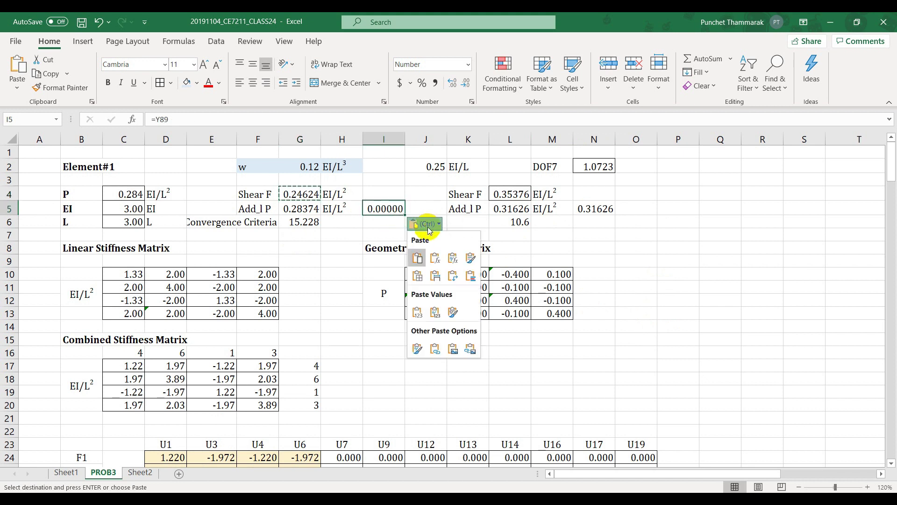
pyautogui.click(417, 313)
# Store the second-iteration Shear F from L4 in cell N5 as a value only for the 0.12 load
pyautogui.click(511, 194)
pyautogui.hotkey('ctrl', 'c')
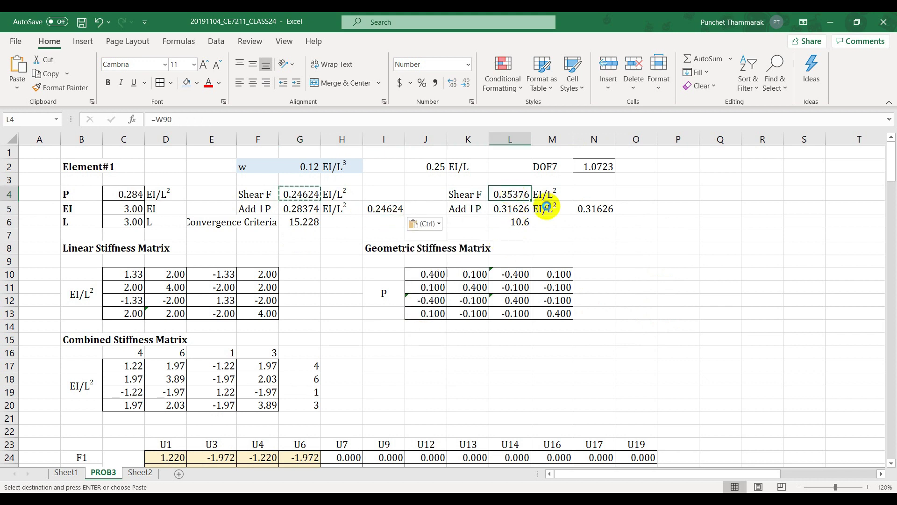
pyautogui.click(607, 211)
pyautogui.click(628, 224)
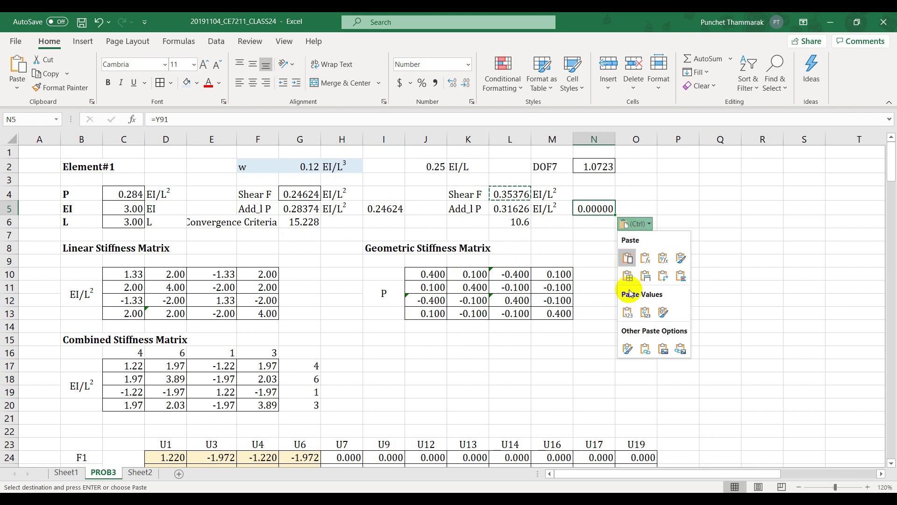
pyautogui.click(630, 313)
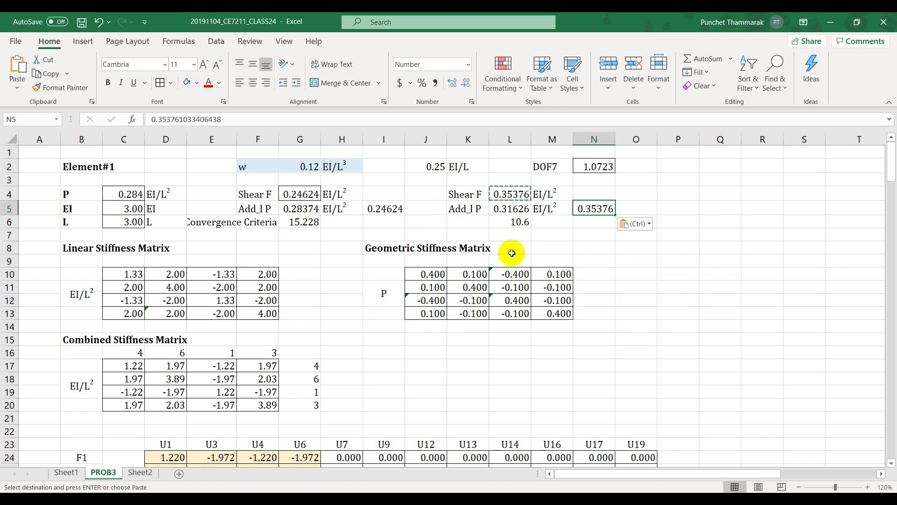
# Update Add_l P in G5 and L5 with the second-iteration shear values from I5 and N5 for the 0.12 load
pyautogui.click(385, 209)
pyautogui.hotkey('ctrl', 'c')
pyautogui.click(307, 209)
pyautogui.hotkey('ctrl', 'v')
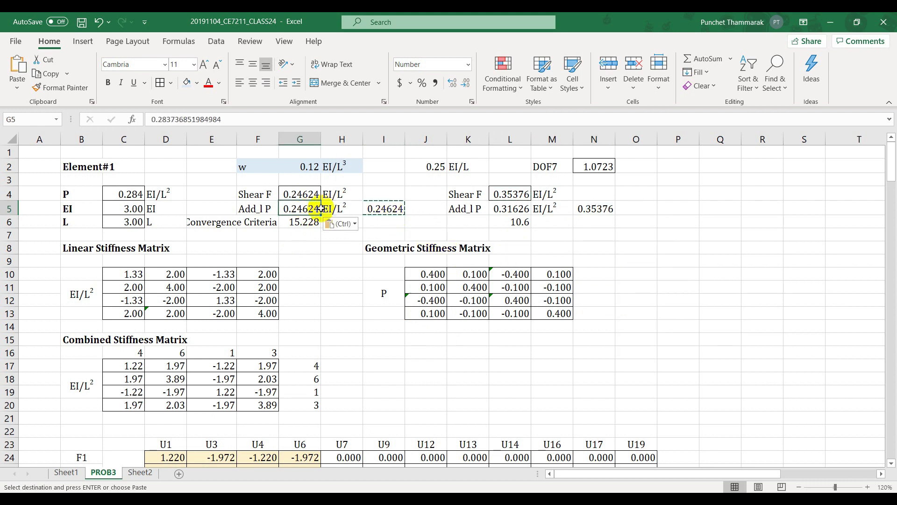
pyautogui.click(607, 214)
pyautogui.hotkey('ctrl', 'c')
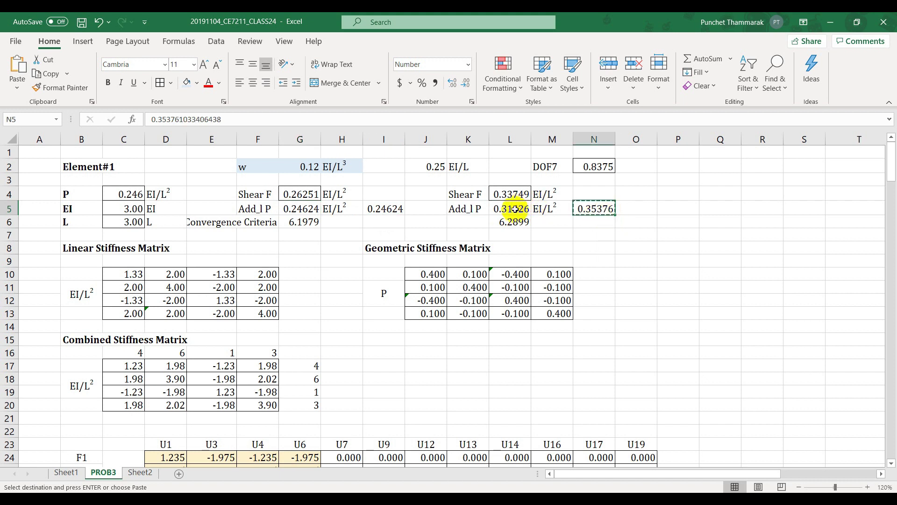
pyautogui.click(526, 206)
pyautogui.hotkey('ctrl', 'v')
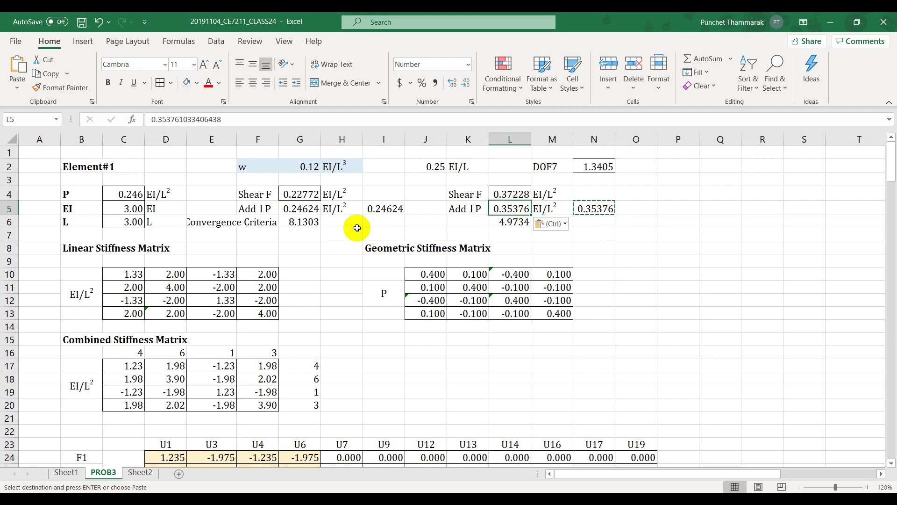
# Store the third-iteration Shear F from G4 in cell I5 as a value only for the 0.12 load
pyautogui.click(357, 228)
pyautogui.click(303, 195)
pyautogui.hotkey('ctrl', 'c')
pyautogui.click(372, 209)
pyautogui.hotkey('ctrl', 'v')
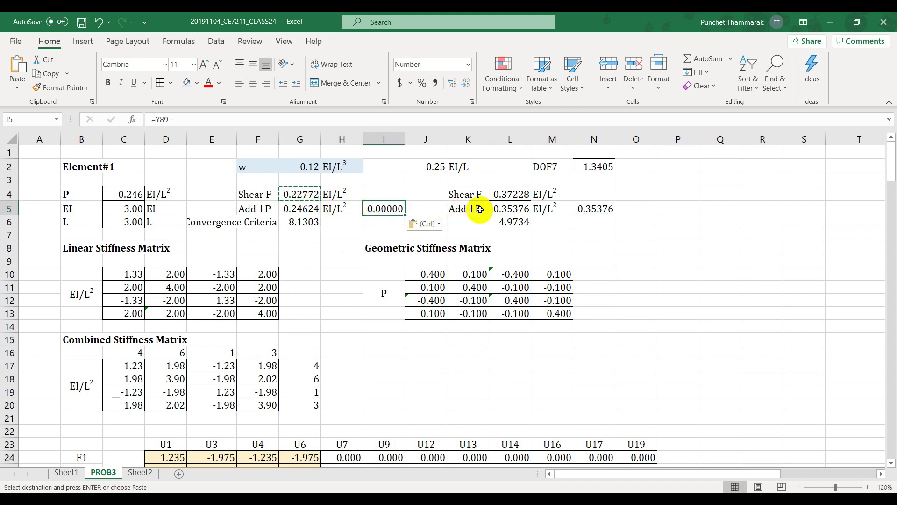
pyautogui.click(434, 226)
pyautogui.click(420, 310)
# Store the third-iteration Shear F from L4 in cell N5 as a value only for the 0.12 load
pyautogui.click(509, 194)
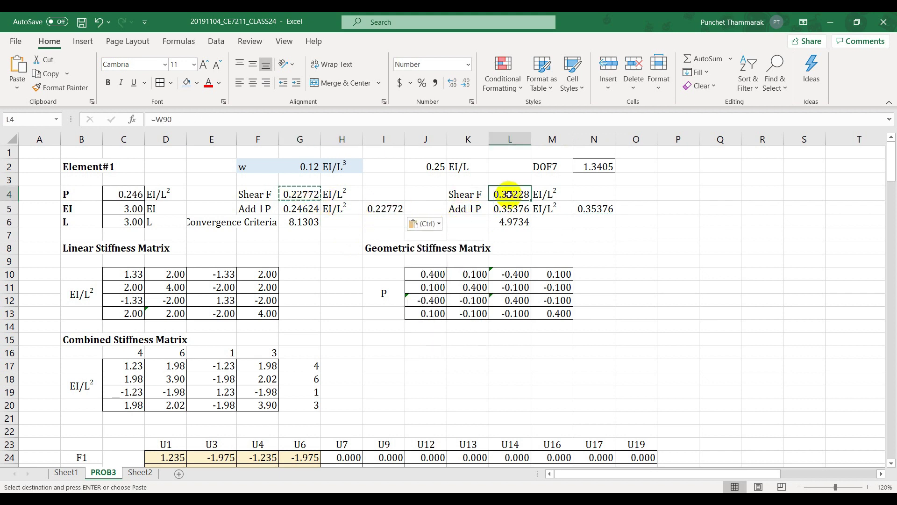
pyautogui.click(596, 209)
pyautogui.click(628, 225)
pyautogui.click(625, 306)
# Update Add_l P in G5 and L5 with the third-iteration shear values from I5 and N5 for the 0.12 load
pyautogui.click(382, 208)
pyautogui.hotkey('ctrl', 'c')
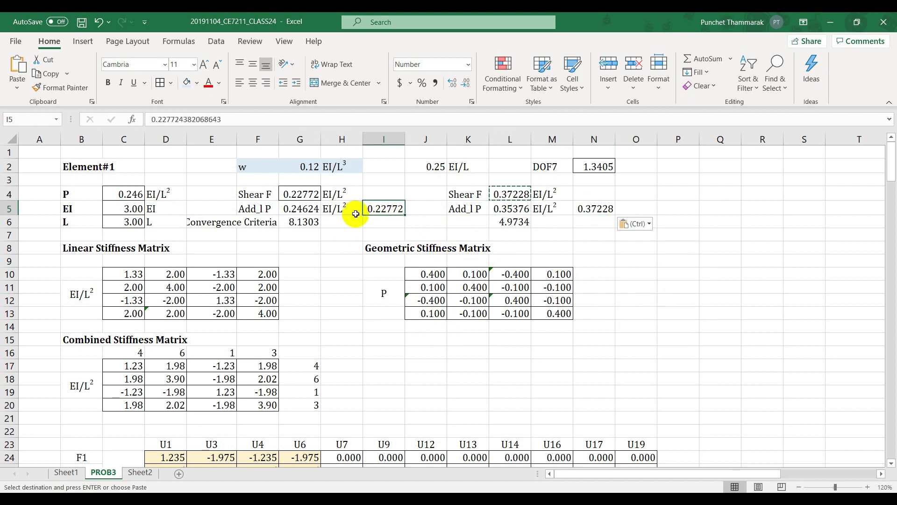
pyautogui.click(304, 210)
pyautogui.hotkey('ctrl', 'v')
pyautogui.click(346, 225)
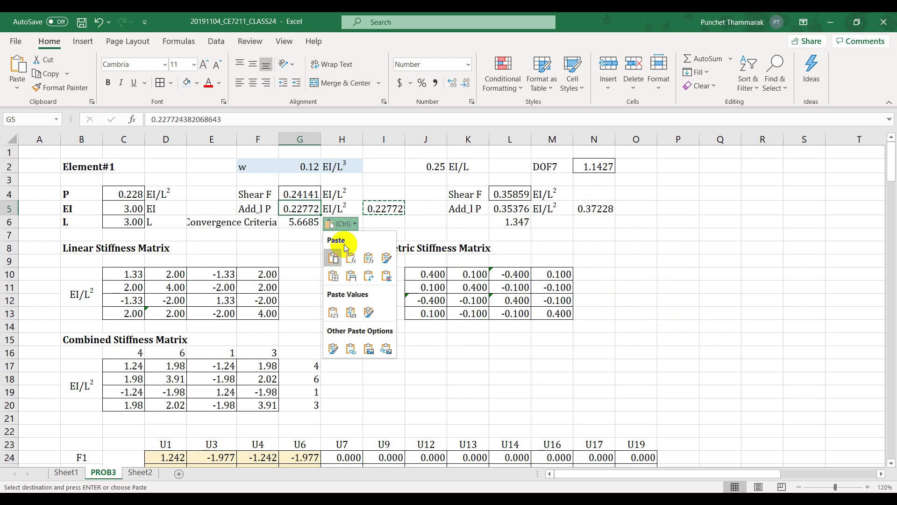
pyautogui.click(588, 209)
pyautogui.hotkey('ctrl', 'c')
pyautogui.click(516, 208)
pyautogui.hotkey('ctrl', 'v')
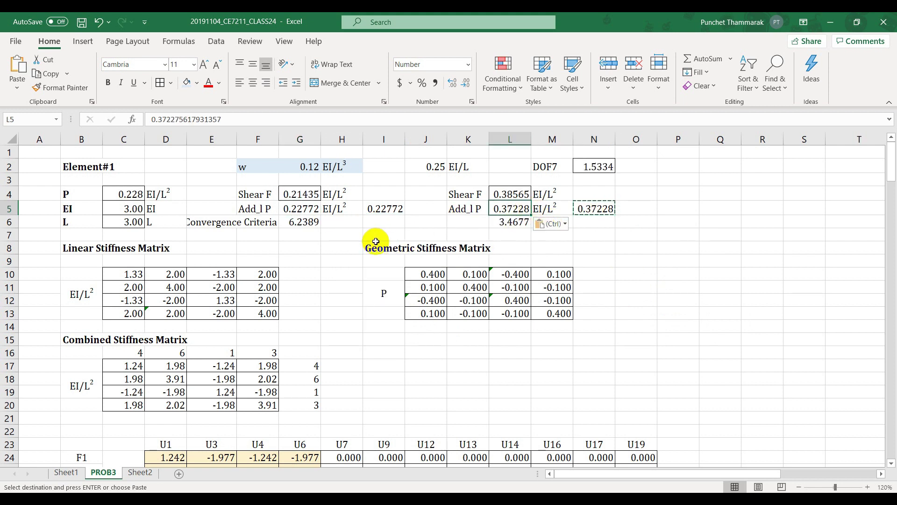
# Store the fourth-iteration Shear F from G4 in cell I5 as a value only for the 0.12 load
pyautogui.click(356, 236)
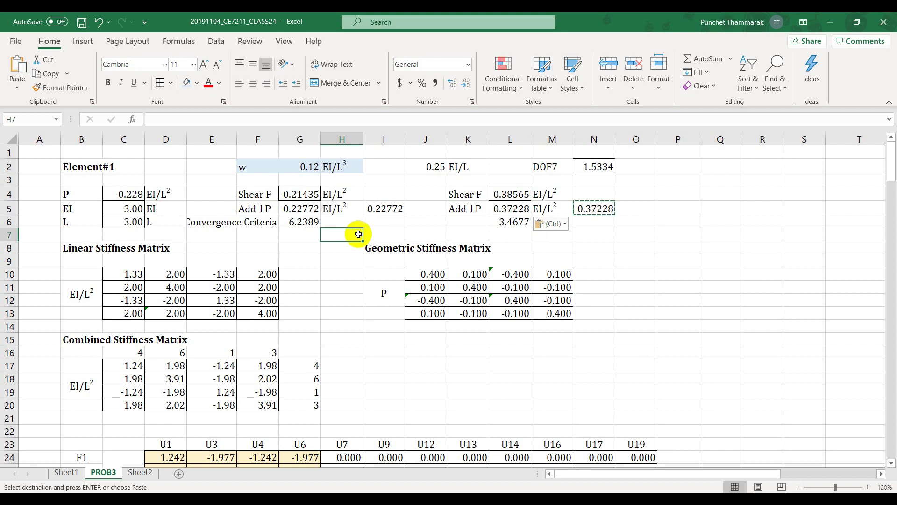
pyautogui.click(306, 197)
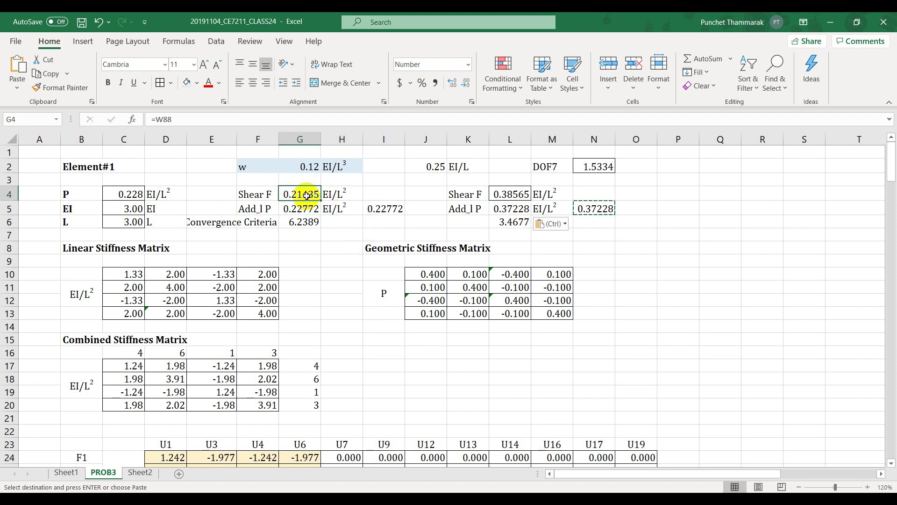
pyautogui.click(393, 207)
pyautogui.hotkey('ctrl', 'v')
pyautogui.click(424, 222)
pyautogui.press('Escape')
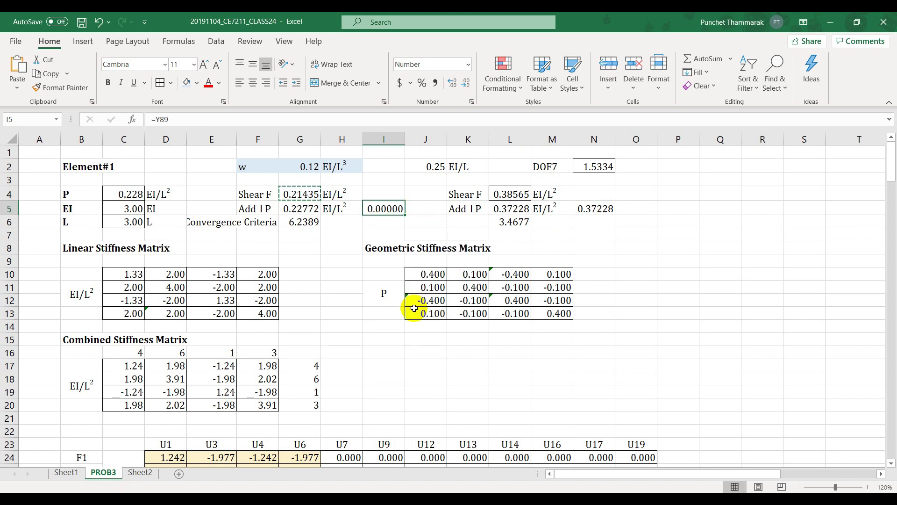
pyautogui.hotkey('ctrl', 'v')
# Store the fourth-iteration Shear F from L4 in cell N5 as a value only for the 0.12 load
pyautogui.click(511, 195)
pyautogui.hotkey('ctrl', 'c')
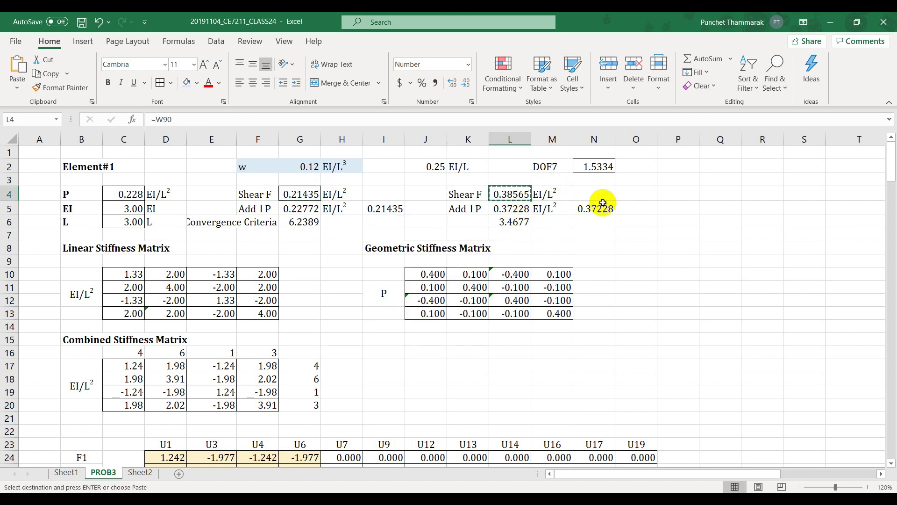
pyautogui.click(602, 206)
pyautogui.hotkey('ctrl', 'v')
pyautogui.click(634, 224)
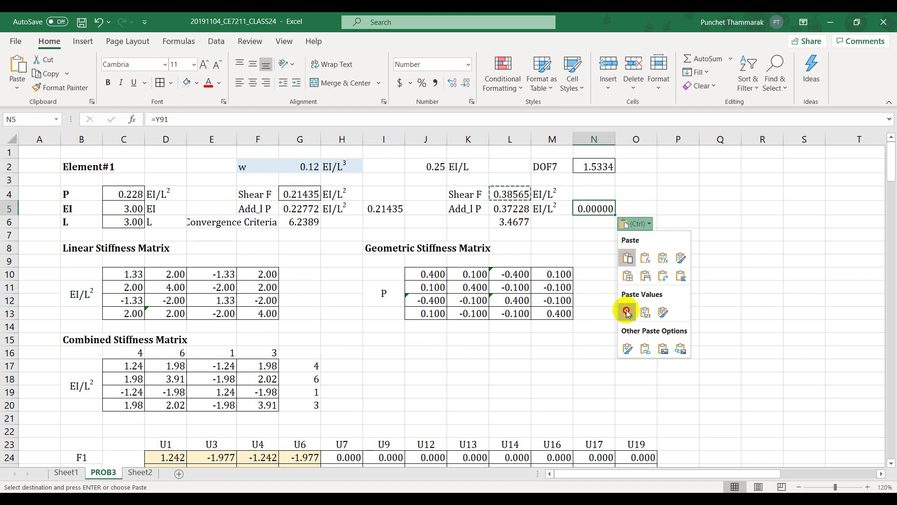
pyautogui.click(627, 312)
# Update Add_l P in G5 and L5 with the fourth-iteration shear values from I5 and N5 for the 0.12 load
pyautogui.click(383, 209)
pyautogui.hotkey('ctrl', 'c')
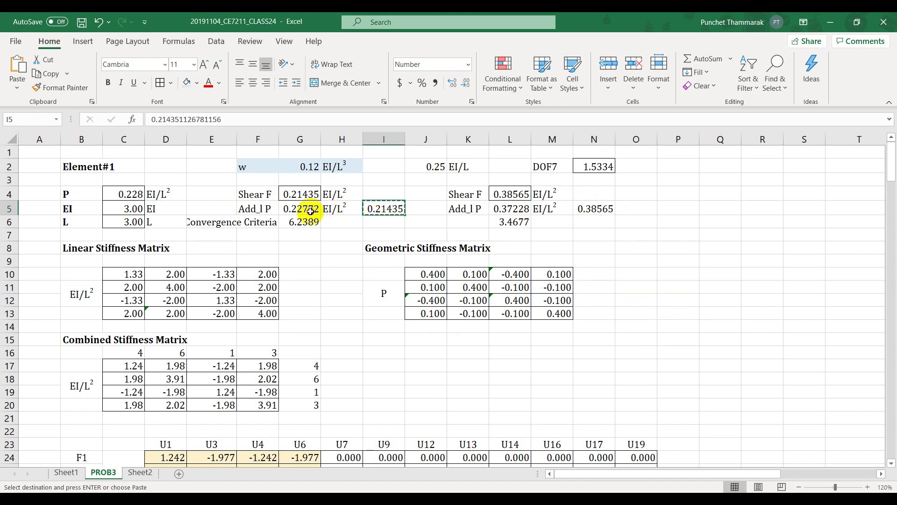
pyautogui.click(311, 210)
pyautogui.hotkey('ctrl', 'v')
pyautogui.click(588, 209)
pyautogui.hotkey('ctrl', 'c')
pyautogui.click(512, 209)
pyautogui.hotkey('ctrl', 'v')
pyautogui.click(555, 222)
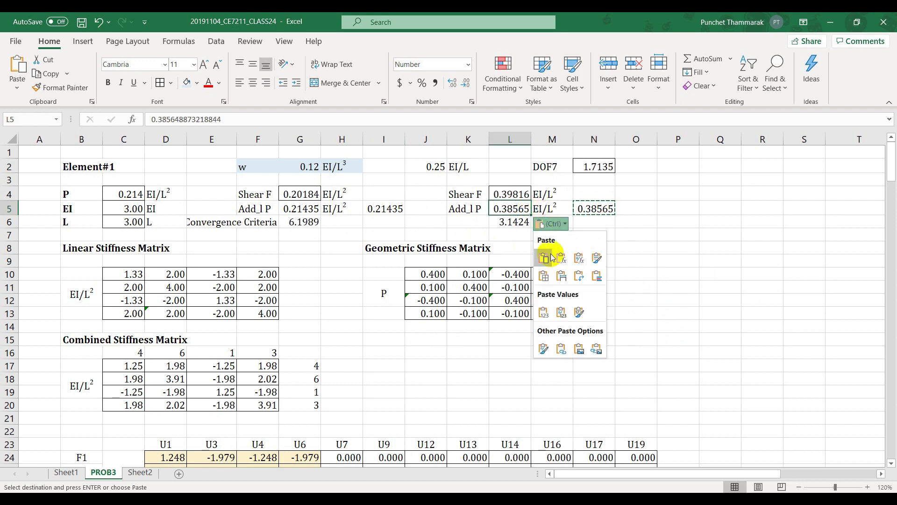
pyautogui.press('Escape')
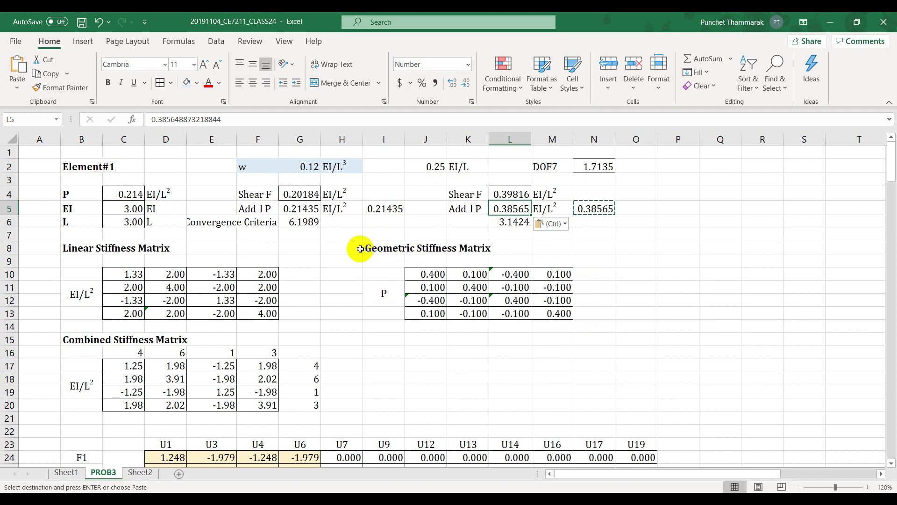
# Store the fifth-iteration Shear F from G4 in cell I5 as a value only for the 0.12 load
pyautogui.click(308, 200)
pyautogui.hotkey('ctrl', 'c')
pyautogui.click(384, 209)
pyautogui.hotkey('ctrl', 'v')
pyautogui.click(419, 225)
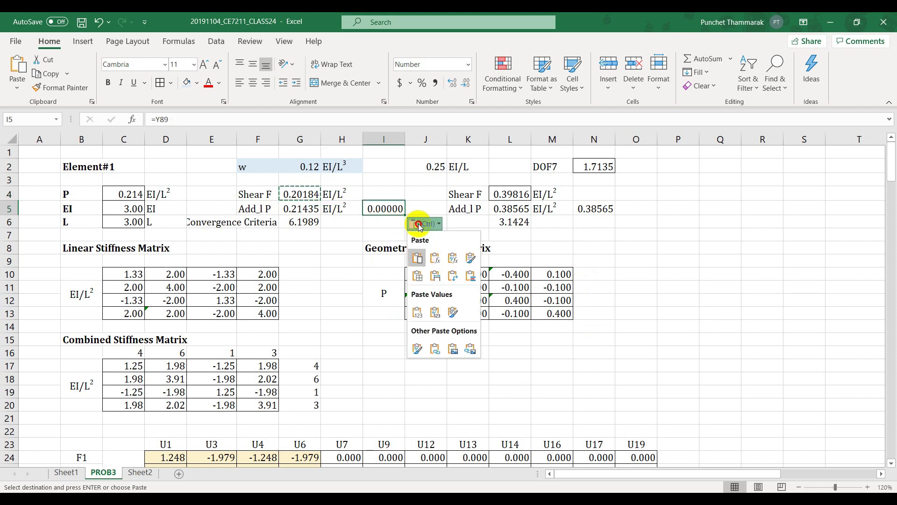
pyautogui.click(416, 310)
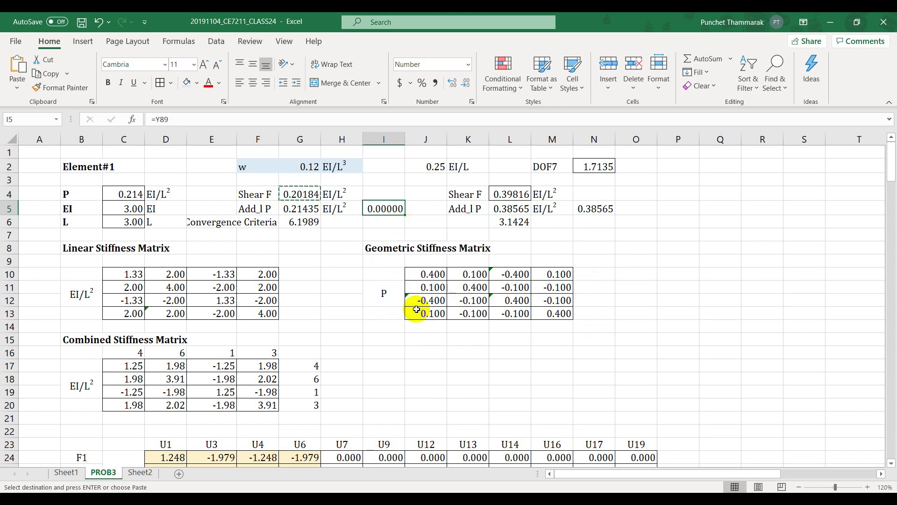
# Store the fifth-iteration Shear F from L4 in cell N5 as a value only for the 0.12 load
pyautogui.click(513, 195)
pyautogui.hotkey('ctrl', 'c')
pyautogui.click(591, 208)
pyautogui.hotkey('ctrl', 'v')
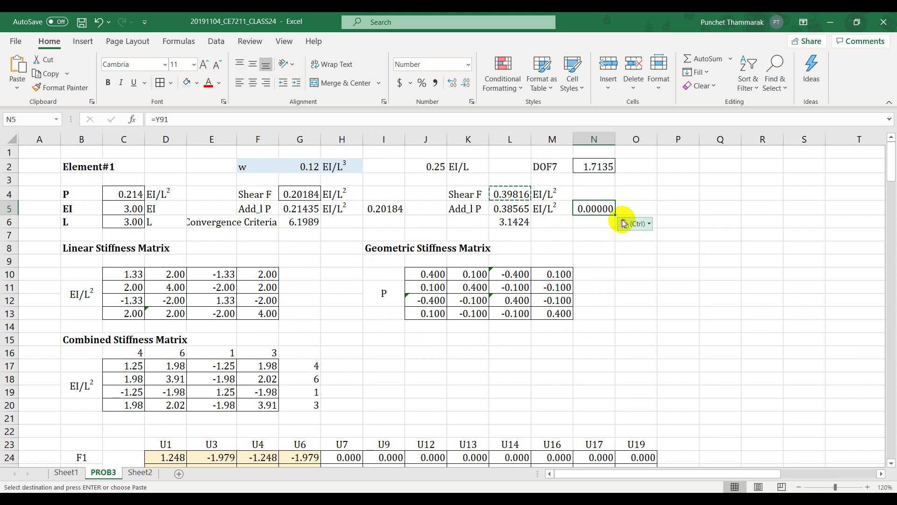
pyautogui.click(632, 223)
pyautogui.click(625, 308)
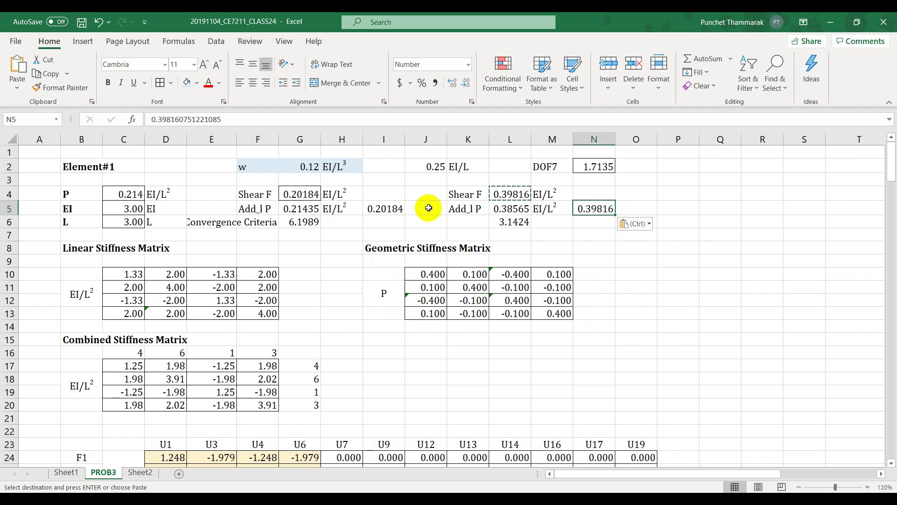
# Update Add_l P in G5 and L5 with the fifth-iteration shear values from I5 and N5 for the 0.12 load
pyautogui.click(383, 208)
pyautogui.hotkey('ctrl', 'c')
pyautogui.click(289, 207)
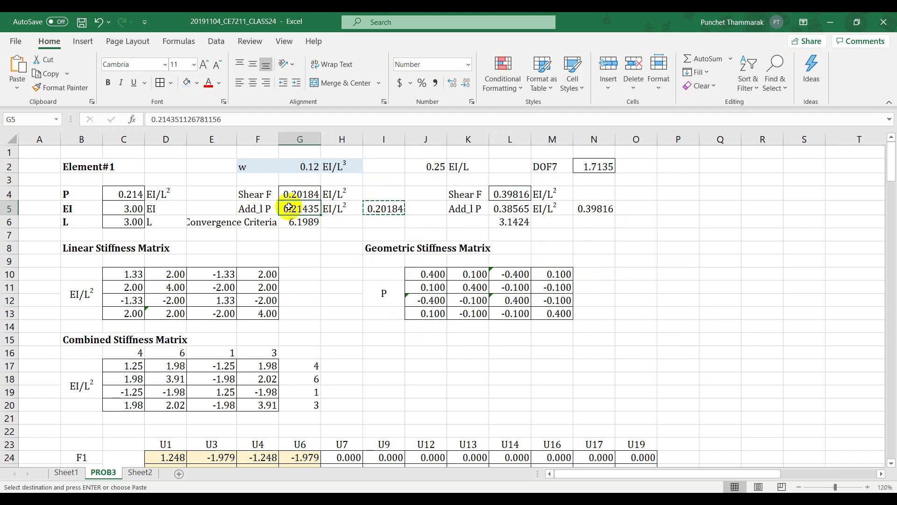
pyautogui.hotkey('ctrl', 'v')
pyautogui.press('ctrl')
pyautogui.click(585, 199)
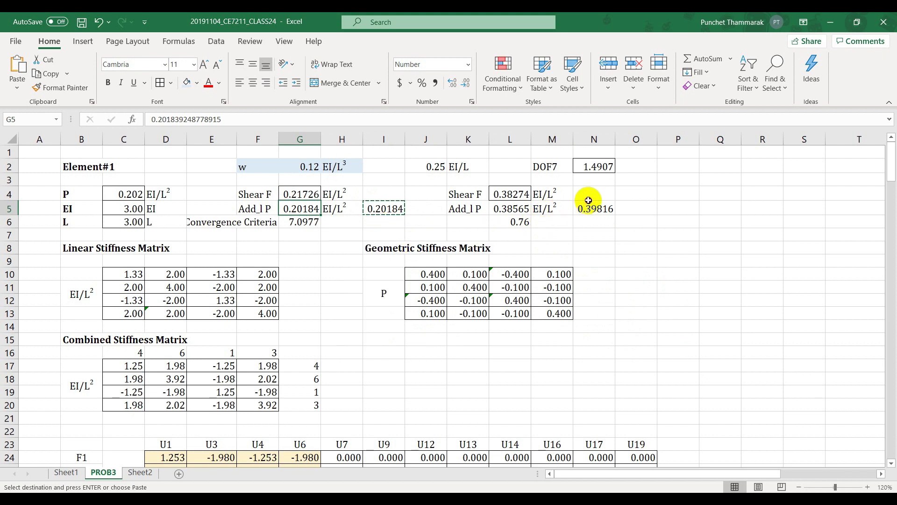
pyautogui.click(587, 209)
pyautogui.hotkey('ctrl', 'c')
pyautogui.click(511, 213)
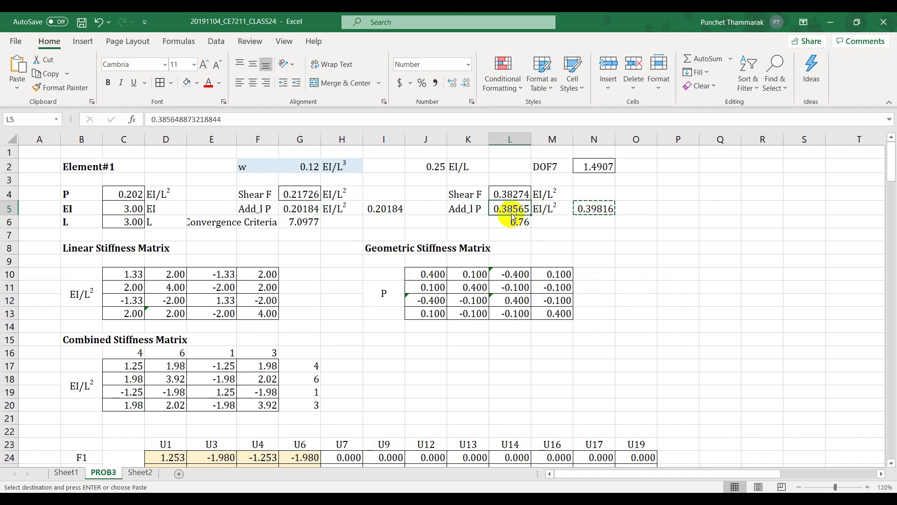
pyautogui.hotkey('ctrl', 'v')
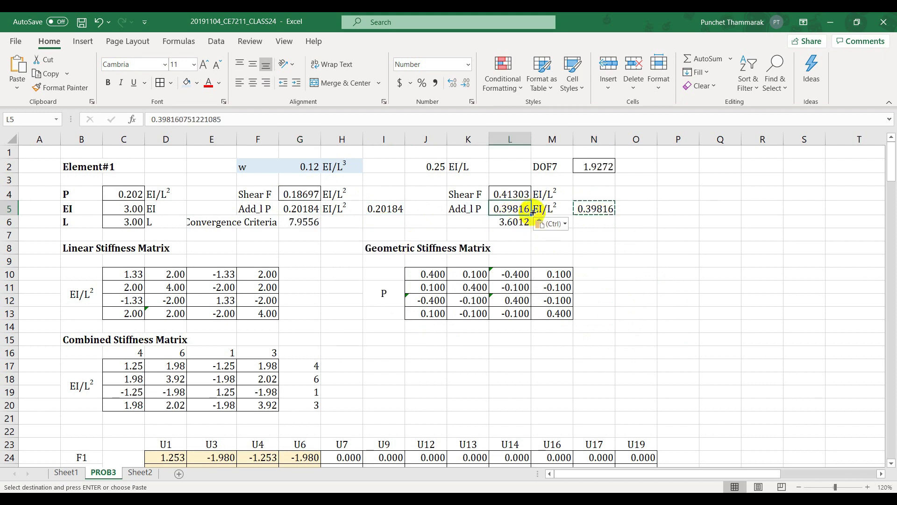
pyautogui.click(641, 270)
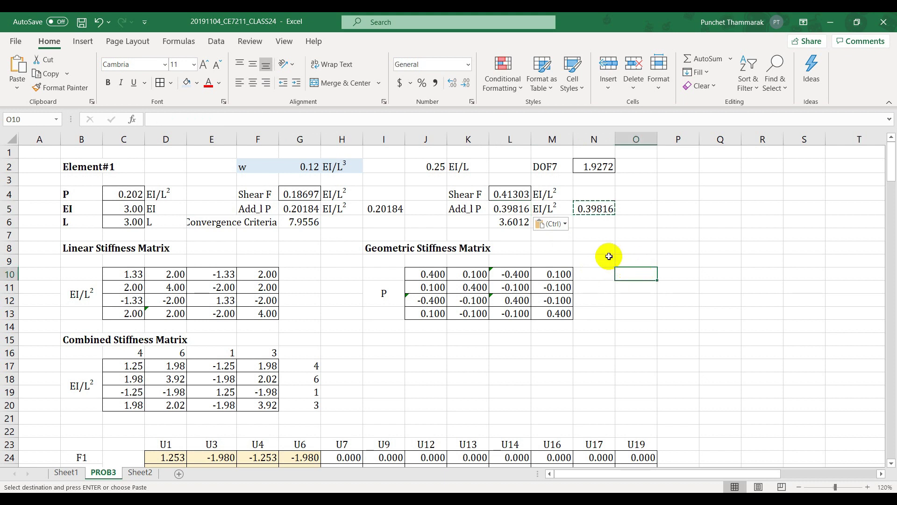
# Set the load w in cell G2 to 0.11
pyautogui.click(297, 166)
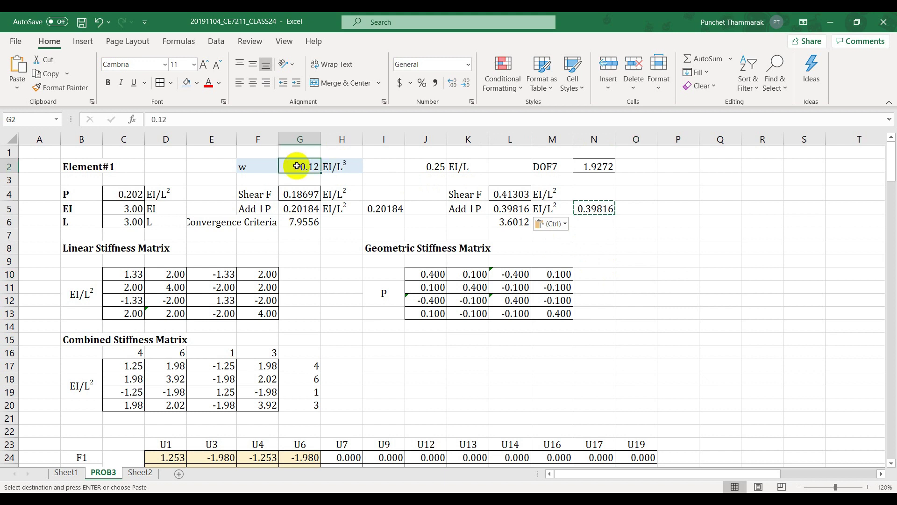
pyautogui.write('0.11')
pyautogui.press('Return')
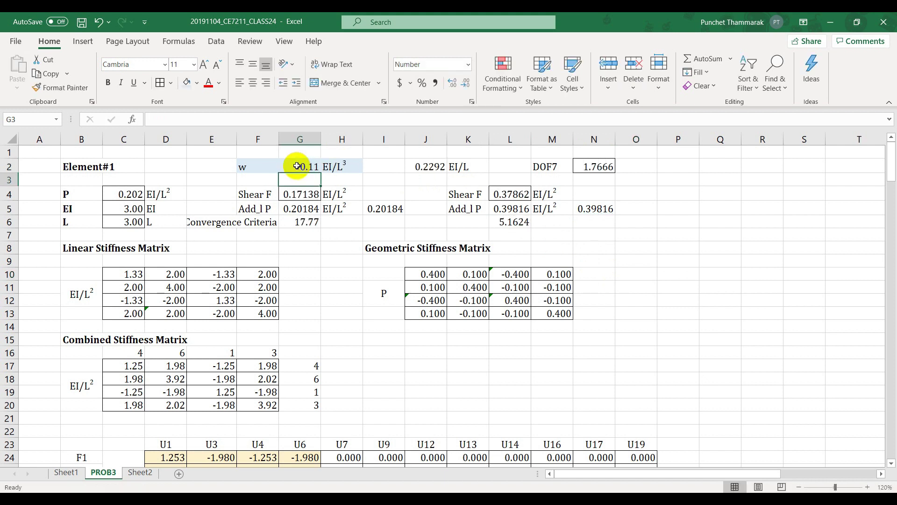
# Store the first-iteration Shear F from G4 in cell I5 as a value only for the 0.11 load
pyautogui.click(309, 194)
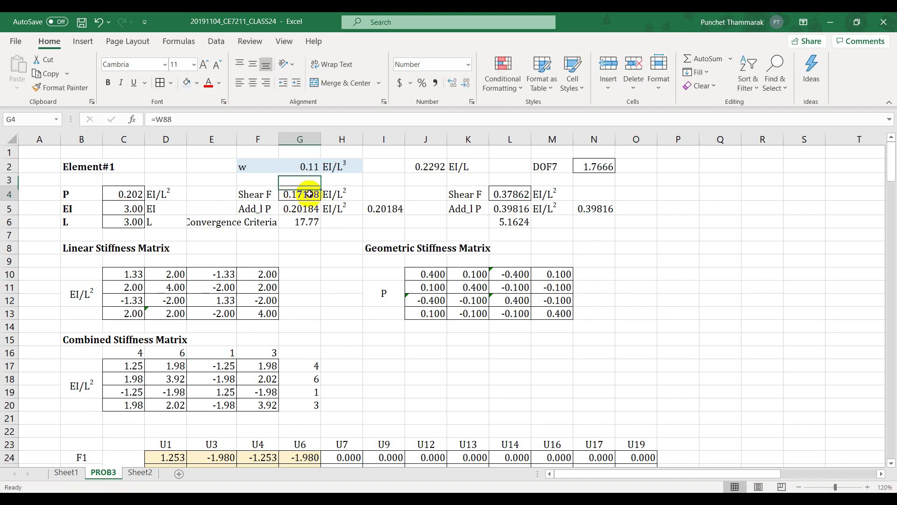
pyautogui.hotkey('ctrl', 'c')
pyautogui.click(364, 214)
pyautogui.hotkey('ctrl', 'v')
pyautogui.click(429, 224)
pyautogui.click(415, 312)
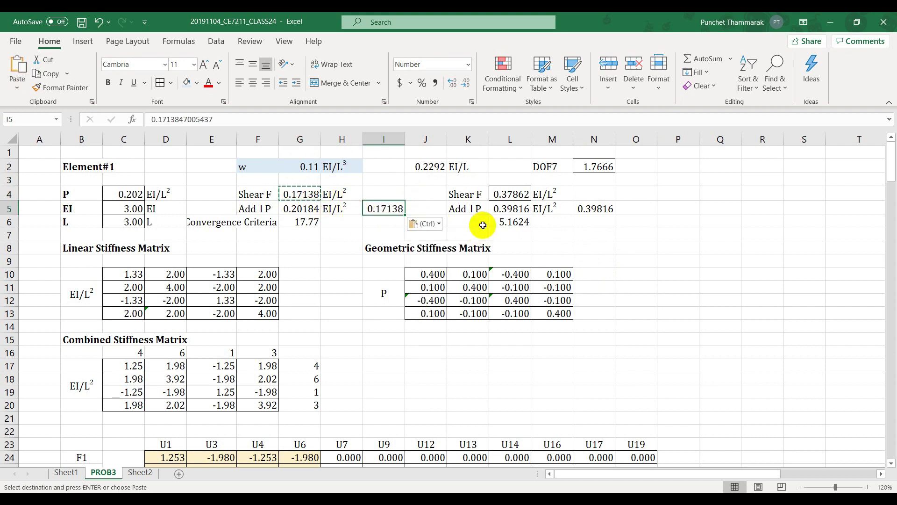
pyautogui.click(507, 192)
pyautogui.hotkey('ctrl', 'v')
pyautogui.press('ctrl')
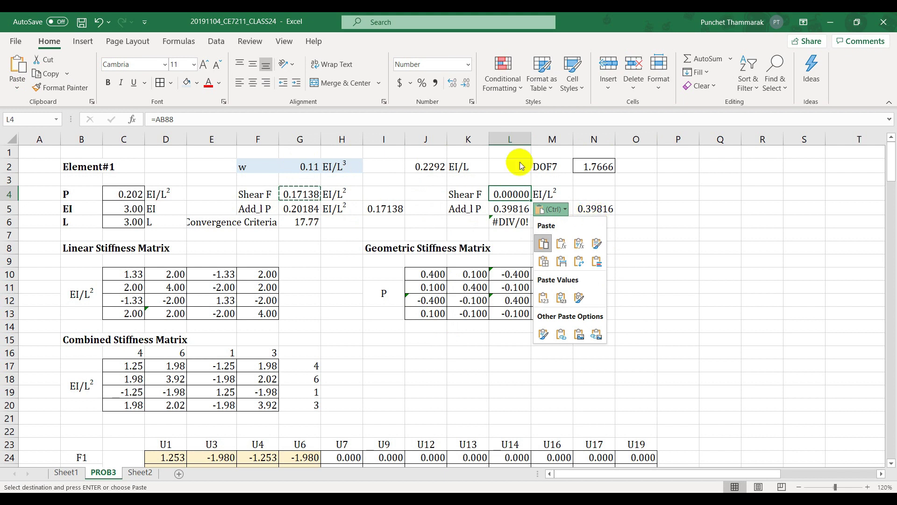
pyautogui.click(97, 24)
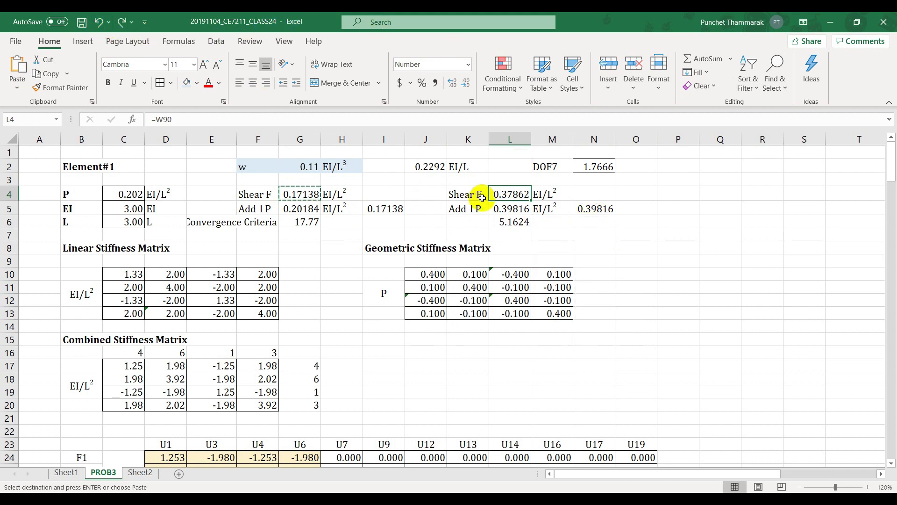
# Store the first-iteration Shear F from L4 in cell N5 as a value only for the 0.11 load
pyautogui.hotkey('ctrl', 'c')
pyautogui.click(601, 215)
pyautogui.hotkey('ctrl', 'v')
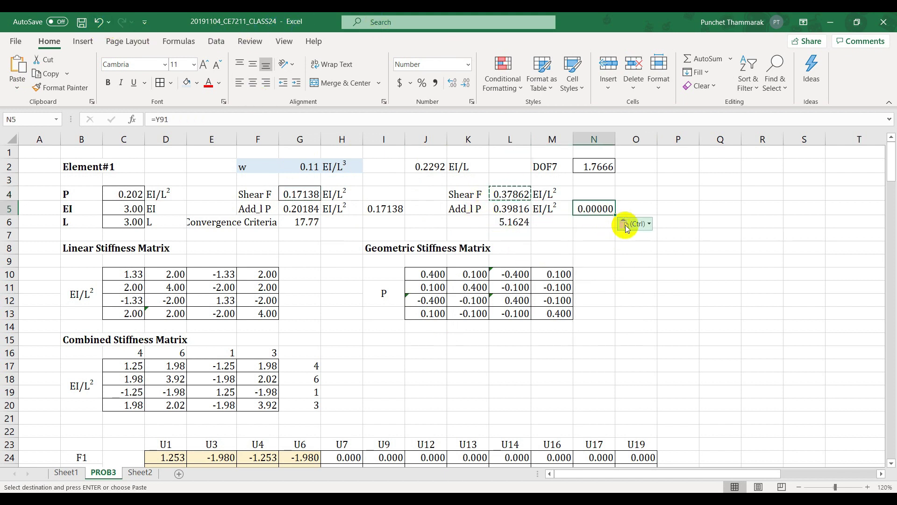
pyautogui.click(631, 224)
pyautogui.click(624, 309)
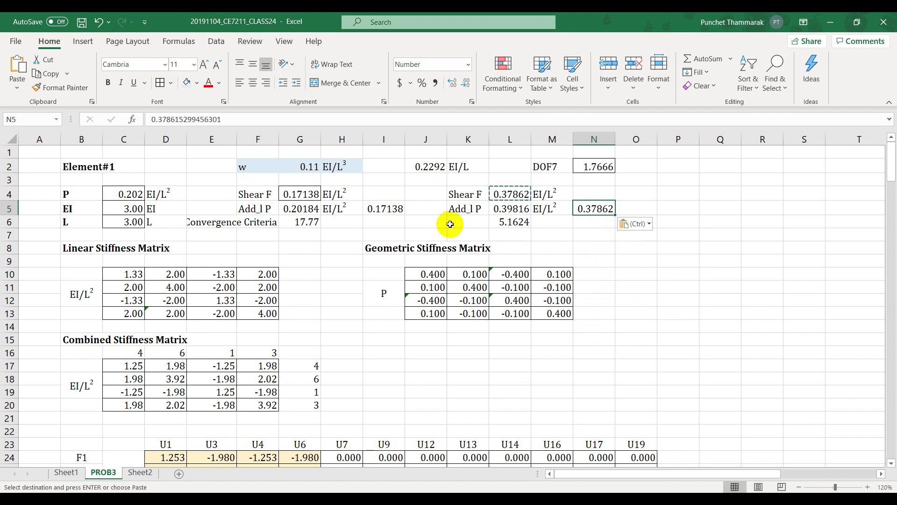
# Update Add_l P in G5 and L5 with the first-iteration shear values from I5 and N5 for the 0.11 load
pyautogui.click(397, 208)
pyautogui.click(305, 206)
pyautogui.hotkey('ctrl', 'v')
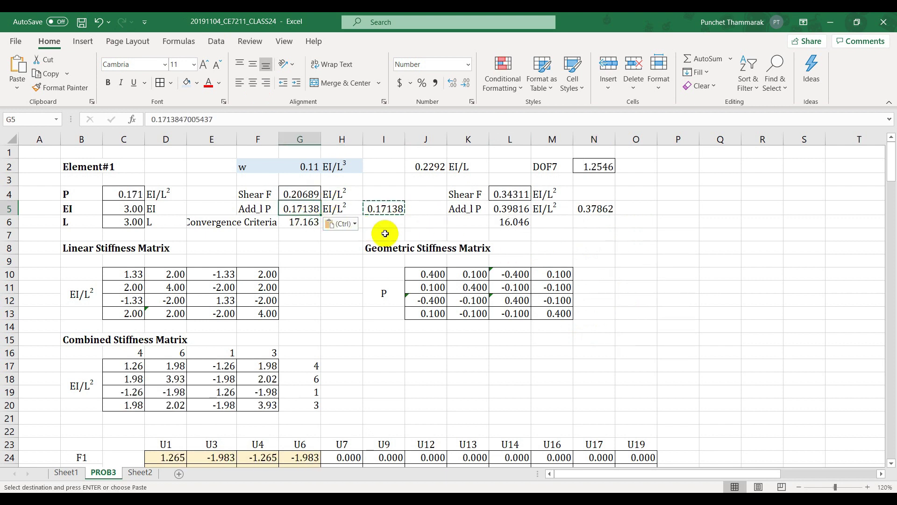
pyautogui.click(597, 209)
pyautogui.hotkey('ctrl', 'c')
pyautogui.click(511, 209)
pyautogui.hotkey('ctrl', 'v')
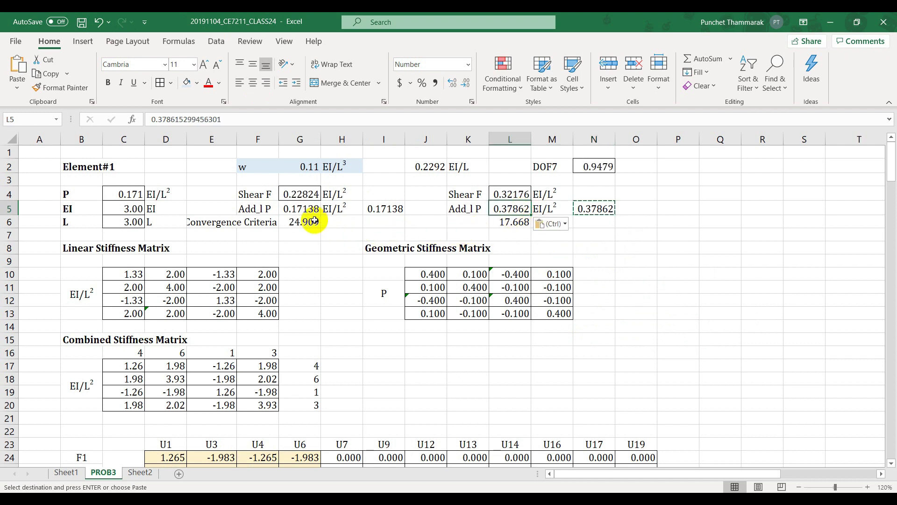
pyautogui.click(401, 232)
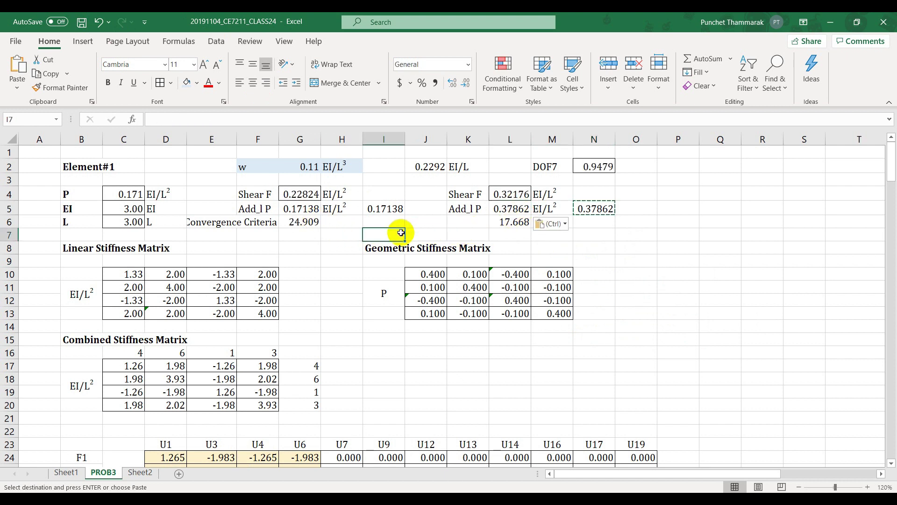
# Store the second-iteration Shear F from G4 in cell I5 as a value only for the 0.11 load
pyautogui.click(314, 195)
pyautogui.hotkey('ctrl', 'c')
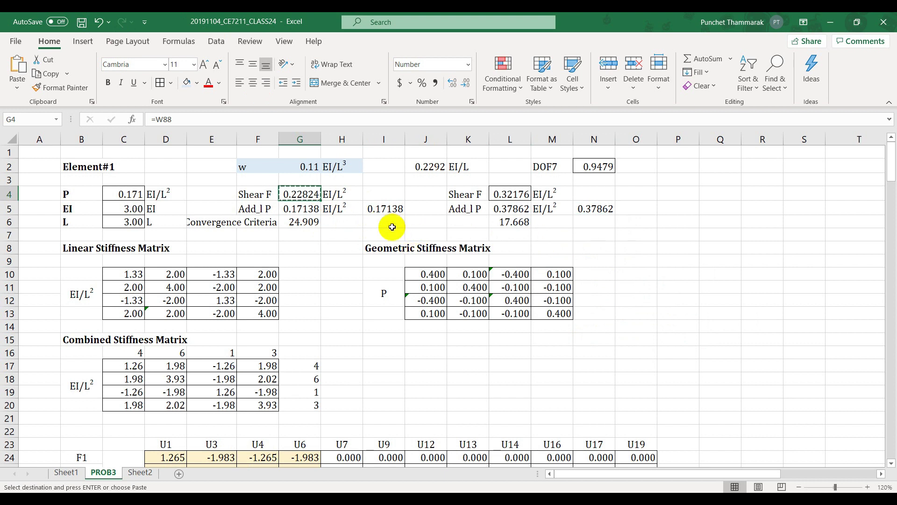
pyautogui.click(384, 208)
pyautogui.hotkey('ctrl', 'v')
pyautogui.click(426, 223)
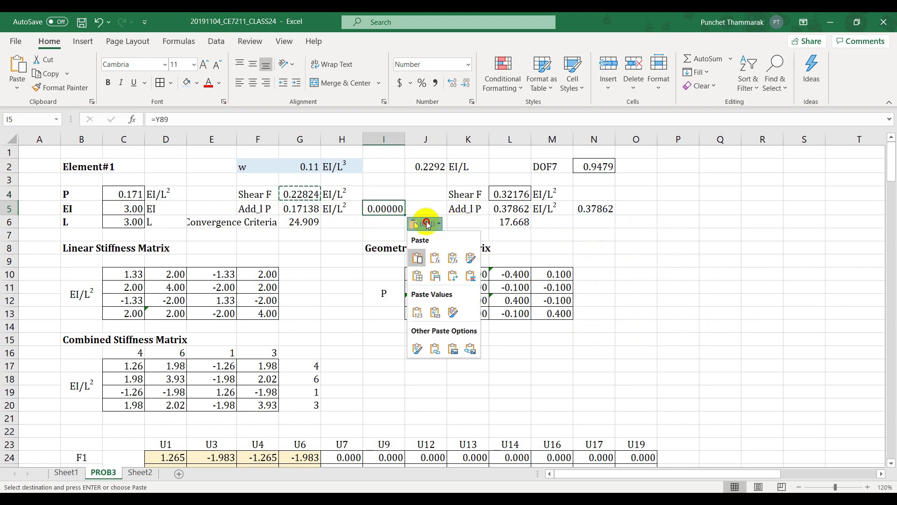
pyautogui.click(416, 310)
# Store the second-iteration Shear F from L4 in cell N5 as a value only for the 0.11 load
pyautogui.click(522, 196)
pyautogui.hotkey('ctrl', 'c')
pyautogui.click(603, 209)
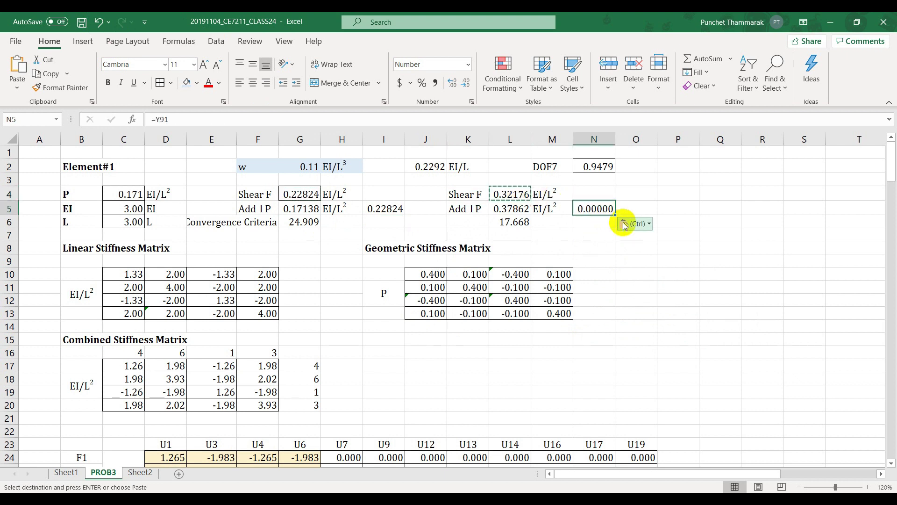
pyautogui.click(626, 224)
pyautogui.click(625, 310)
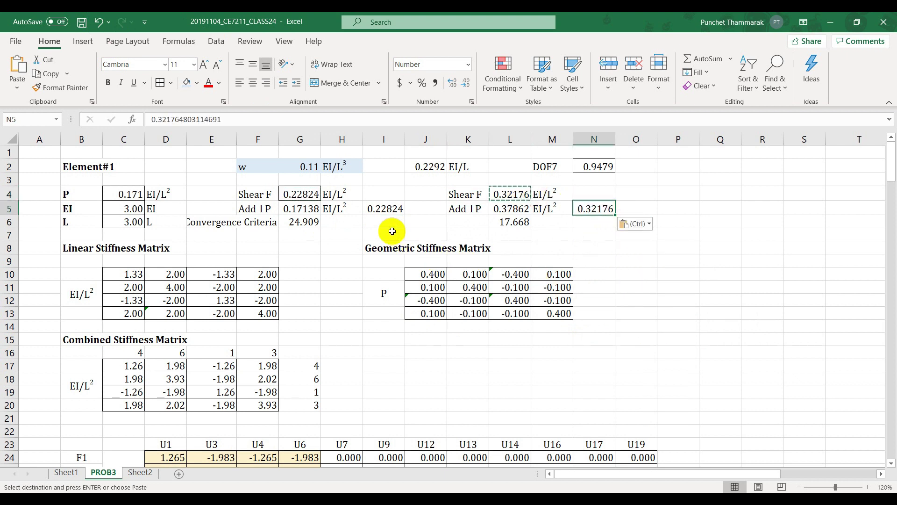
# Update Add_l P in G5 and L5 with the second-iteration shear values from I5 and N5 for the 0.11 load
pyautogui.click(384, 208)
pyautogui.hotkey('ctrl', 'c')
pyautogui.click(304, 209)
pyautogui.hotkey('ctrl', 'v')
pyautogui.press('ctrl')
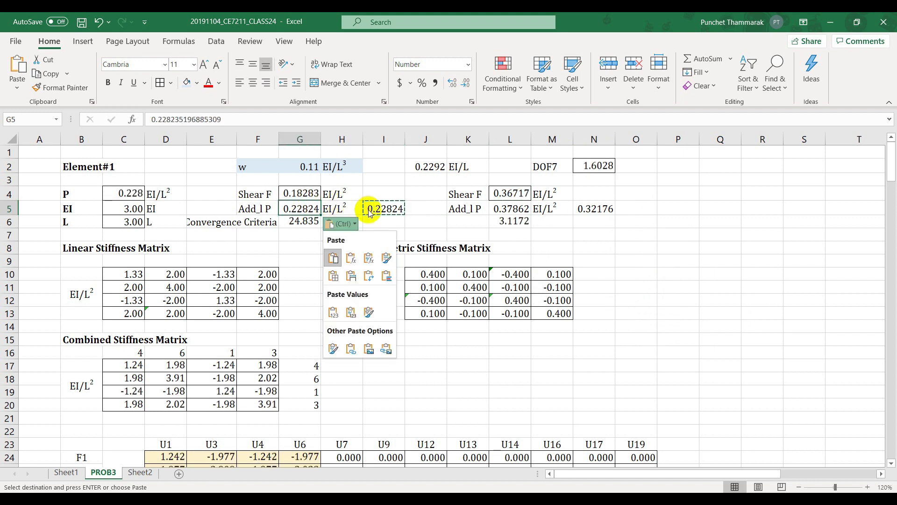
pyautogui.press('Escape')
pyautogui.click(603, 209)
pyautogui.hotkey('ctrl', 'c')
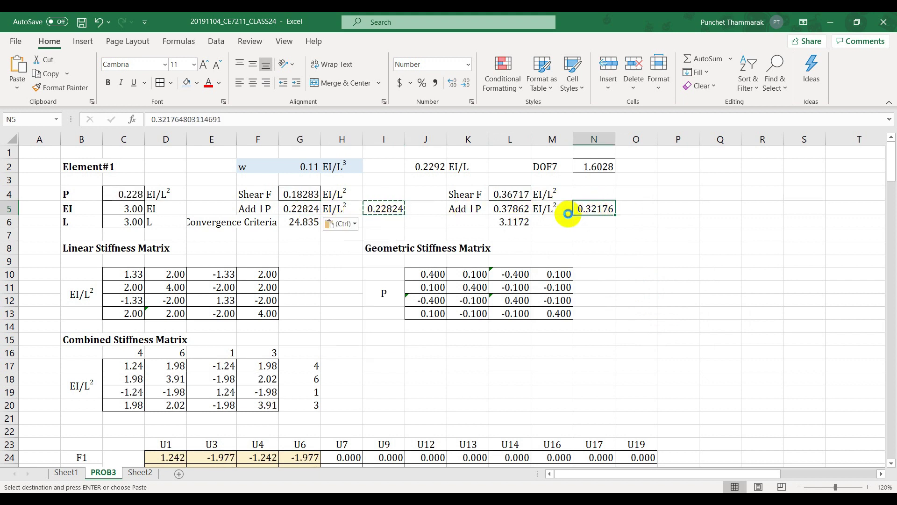
pyautogui.click(511, 209)
pyautogui.hotkey('ctrl', 'v')
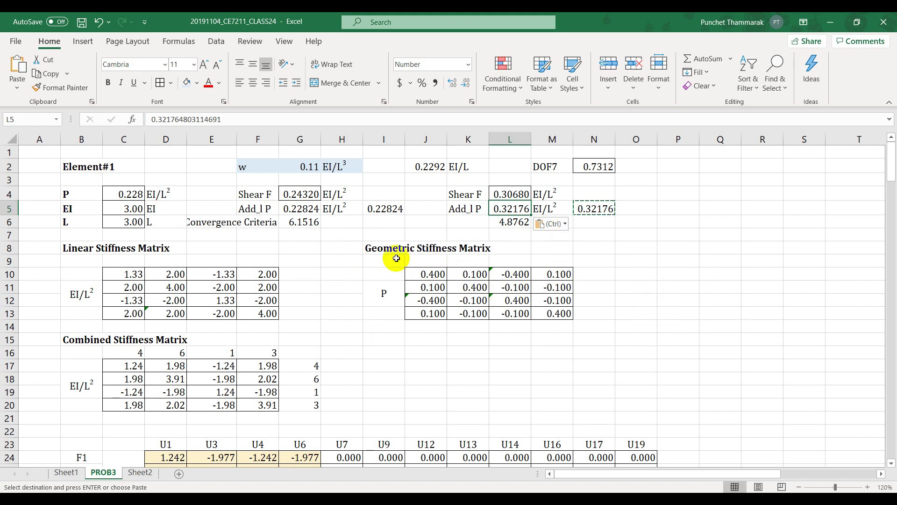
pyautogui.click(335, 248)
# Store the third-iteration Shear F from G4 in cell I5 as a value only for the 0.11 load
pyautogui.click(301, 194)
pyautogui.hotkey('ctrl', 'c')
pyautogui.click(381, 209)
pyautogui.hotkey('ctrl', 'v')
pyautogui.click(511, 194)
pyautogui.click(425, 223)
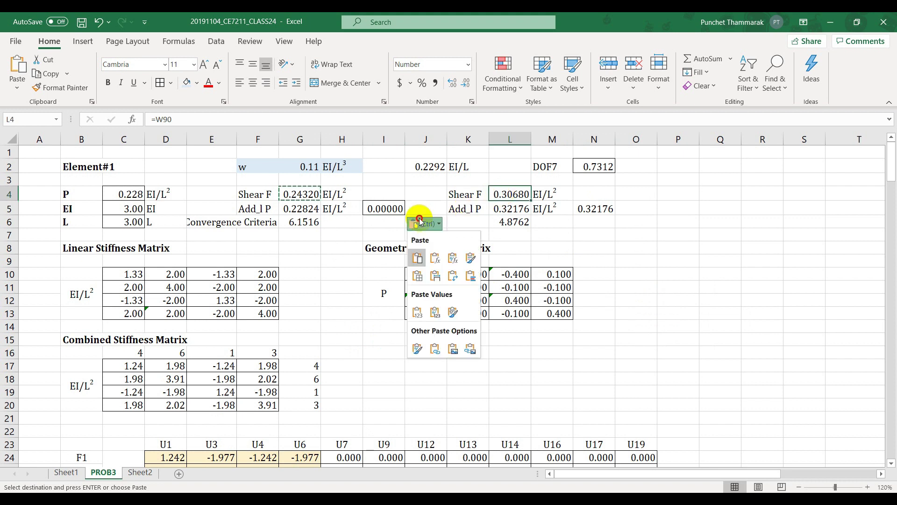
pyautogui.click(415, 312)
# Store the third-iteration Shear F from L4 in cell N5 as a value only for the 0.11 load
pyautogui.click(513, 194)
pyautogui.hotkey('ctrl', 'c')
pyautogui.click(582, 210)
pyautogui.hotkey('ctrl', 'v')
pyautogui.click(630, 228)
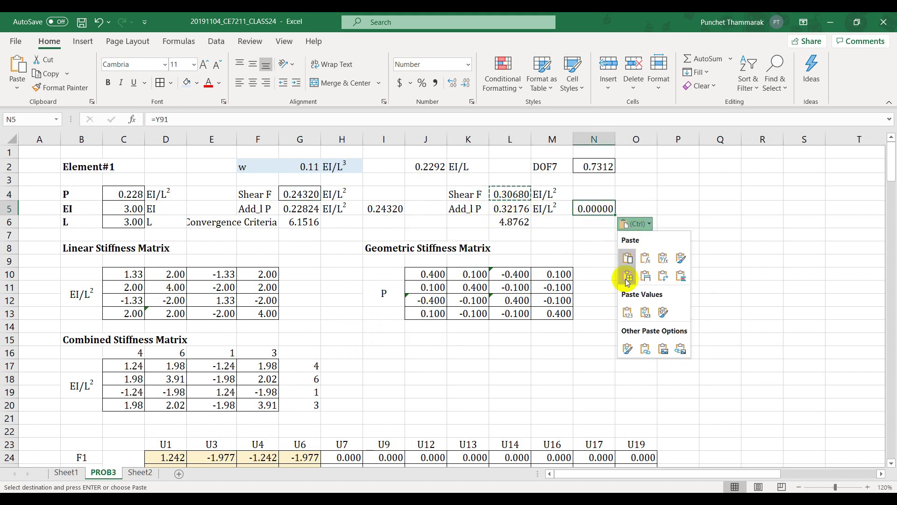
pyautogui.click(625, 311)
# Update Add_l P in G5 and L5 with the third-iteration shear values from I5 and N5 for the 0.11 load
pyautogui.click(393, 209)
pyautogui.hotkey('ctrl', 'c')
pyautogui.click(302, 208)
pyautogui.hotkey('ctrl', 'v')
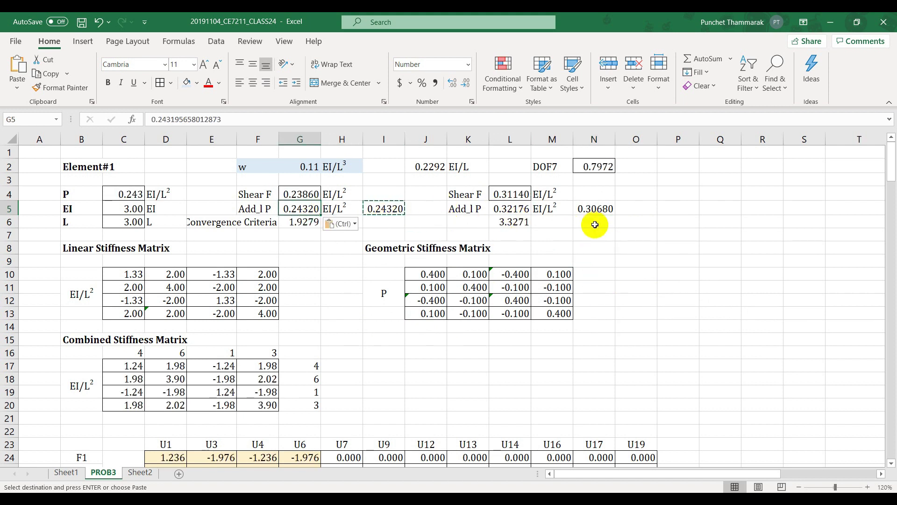
pyautogui.click(582, 209)
pyautogui.hotkey('ctrl', 'c')
pyautogui.click(510, 210)
pyautogui.hotkey('ctrl', 'v')
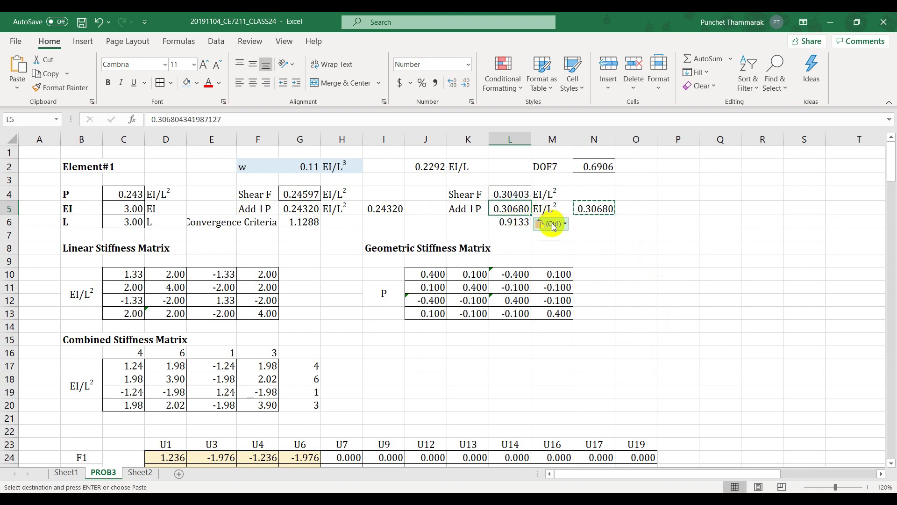
pyautogui.click(358, 235)
# Store the fourth-iteration Shear F from G4 in cell I5 as a value only for the 0.11 load
pyautogui.click(307, 198)
pyautogui.hotkey('ctrl', 'c')
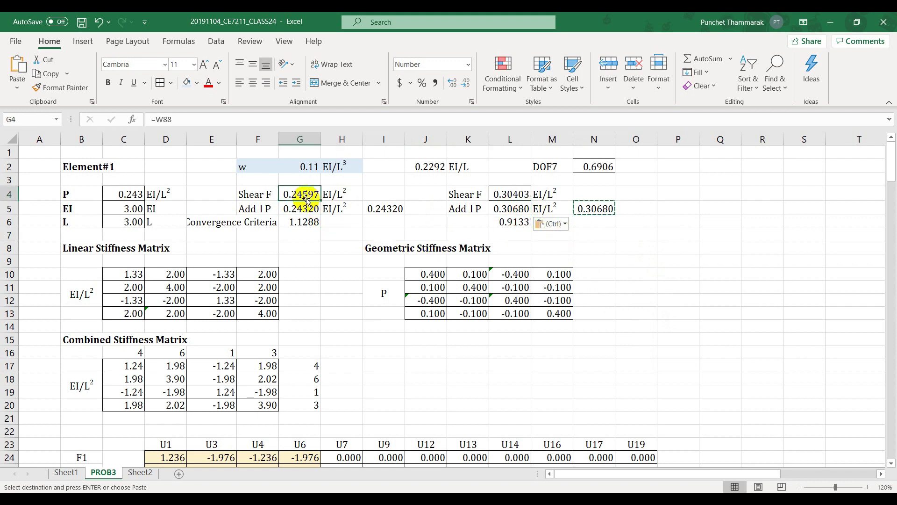
pyautogui.click(384, 209)
pyautogui.hotkey('ctrl', 'v')
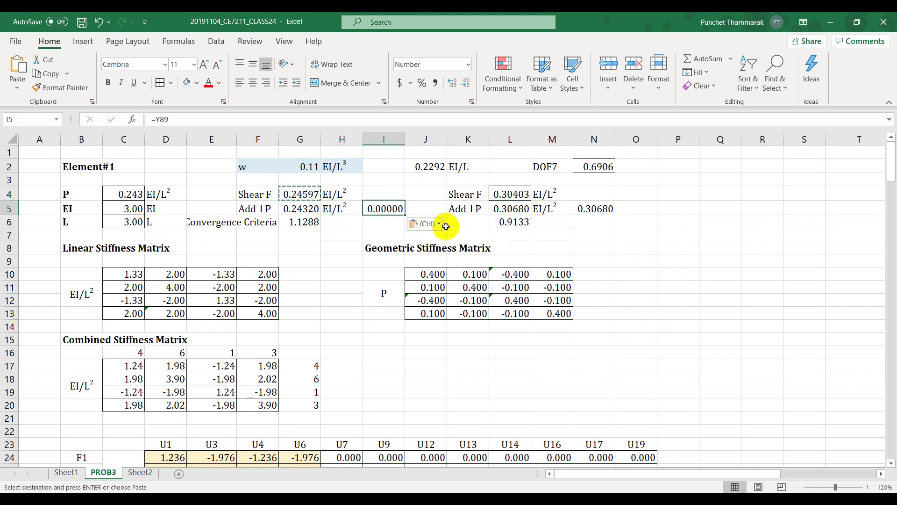
pyautogui.click(442, 224)
pyautogui.click(419, 308)
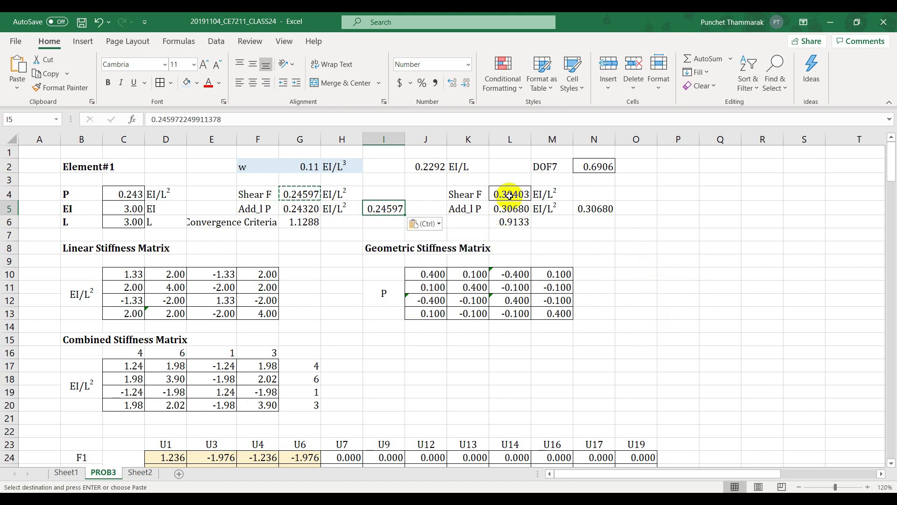
# Store the fourth-iteration Shear F from L4 in cell N5 as a value only for the 0.11 load
pyautogui.click(509, 195)
pyautogui.hotkey('ctrl', 'c')
pyautogui.click(592, 211)
pyautogui.hotkey('ctrl', 'v')
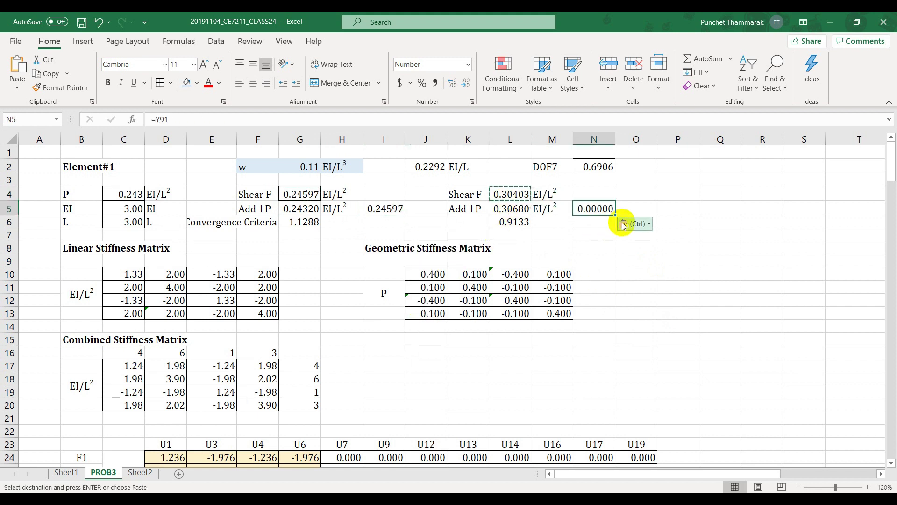
pyautogui.click(629, 225)
pyautogui.click(626, 310)
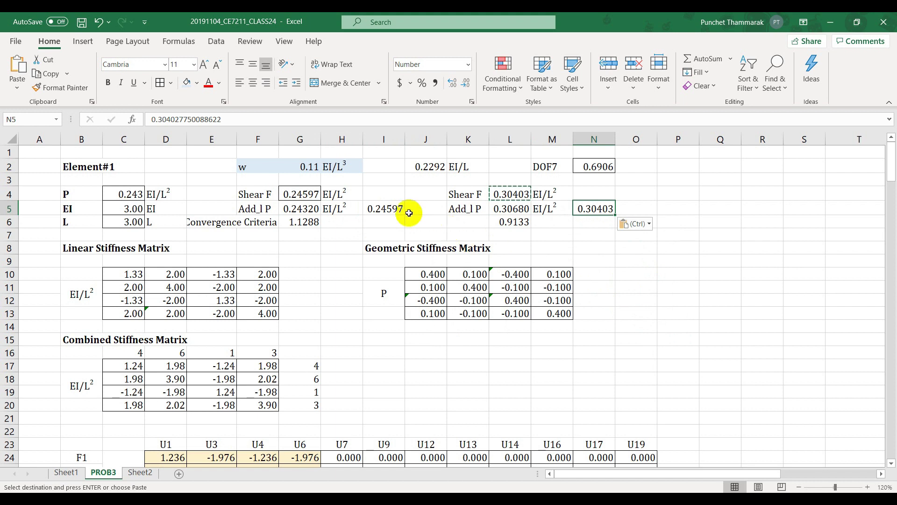
# Update Add_l P in G5 and L5 with the fourth-iteration shear values from I5 and N5 for the 0.11 load
pyautogui.click(387, 208)
pyautogui.hotkey('ctrl', 'c')
pyautogui.click(302, 214)
pyautogui.hotkey('ctrl', 'v')
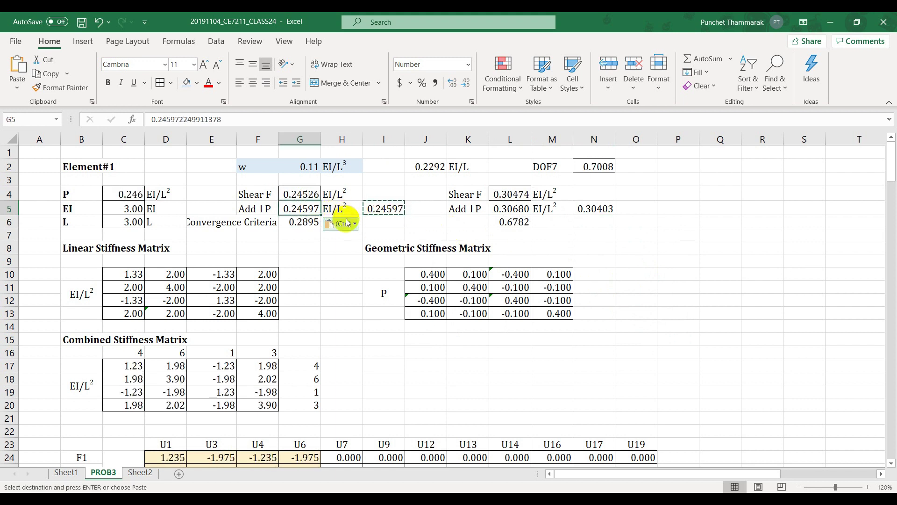
pyautogui.click(605, 214)
pyautogui.hotkey('ctrl', 'c')
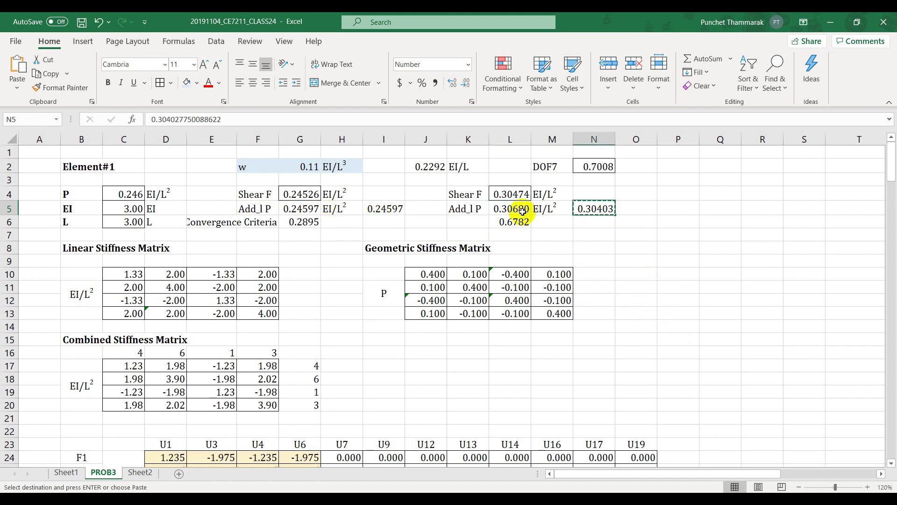
pyautogui.click(519, 211)
pyautogui.hotkey('ctrl', 'v')
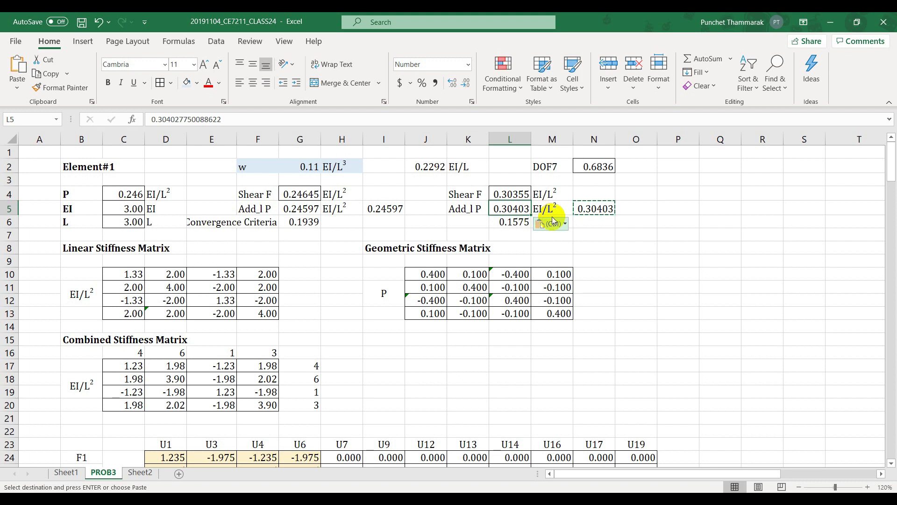
pyautogui.click(637, 282)
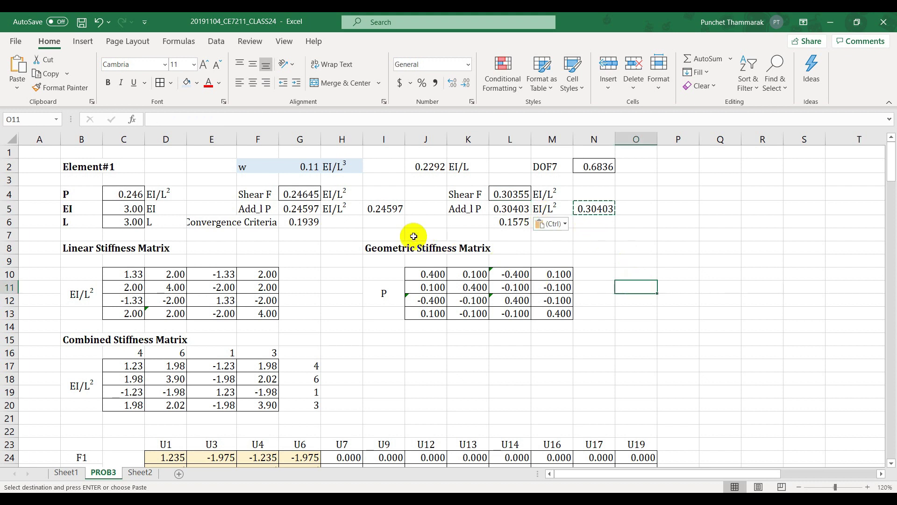
# Store the fifth-iteration Shear F from G4 in cell I5 as a value only for the 0.11 load
pyautogui.click(314, 197)
pyautogui.hotkey('ctrl', 'c')
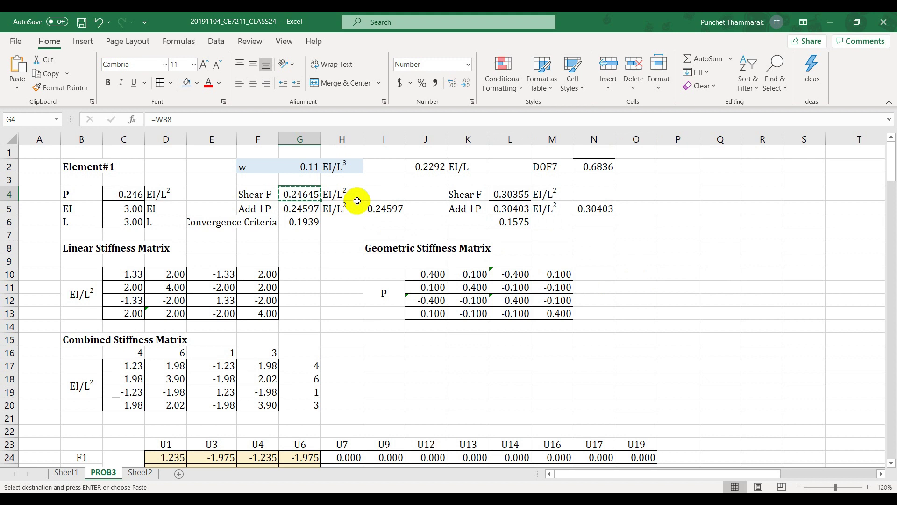
pyautogui.click(369, 208)
pyautogui.hotkey('ctrl', 'v')
pyautogui.click(419, 224)
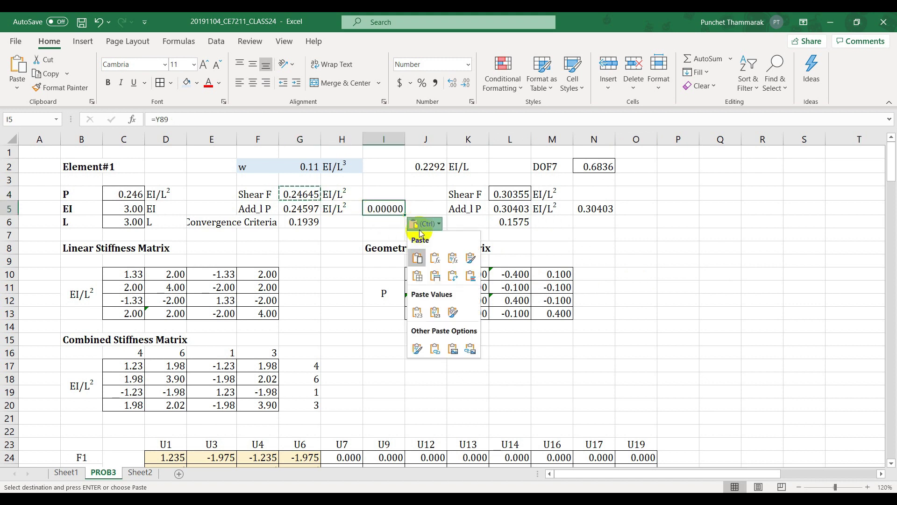
pyautogui.click(419, 307)
# Store the fifth-iteration Shear F from L4 in cell N5 as a value only for the 0.11 load
pyautogui.click(514, 194)
pyautogui.hotkey('ctrl', 'c')
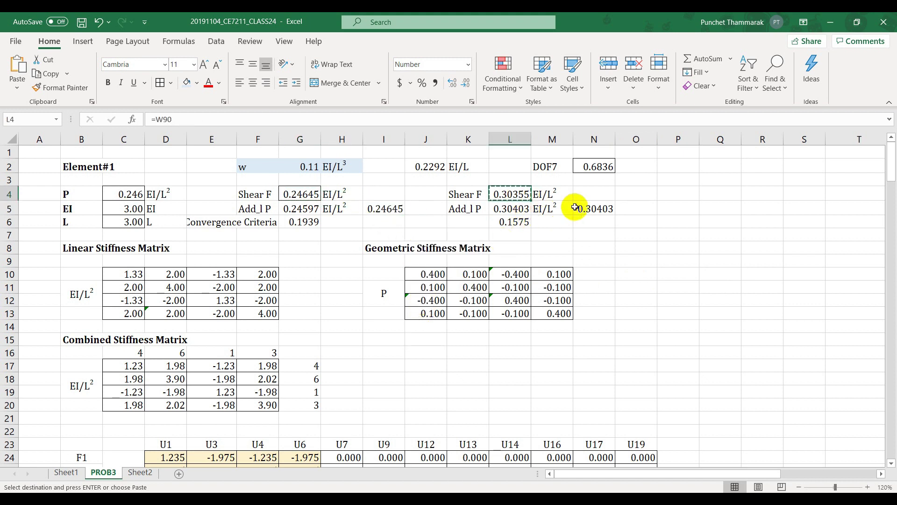
pyautogui.click(591, 213)
pyautogui.click(628, 224)
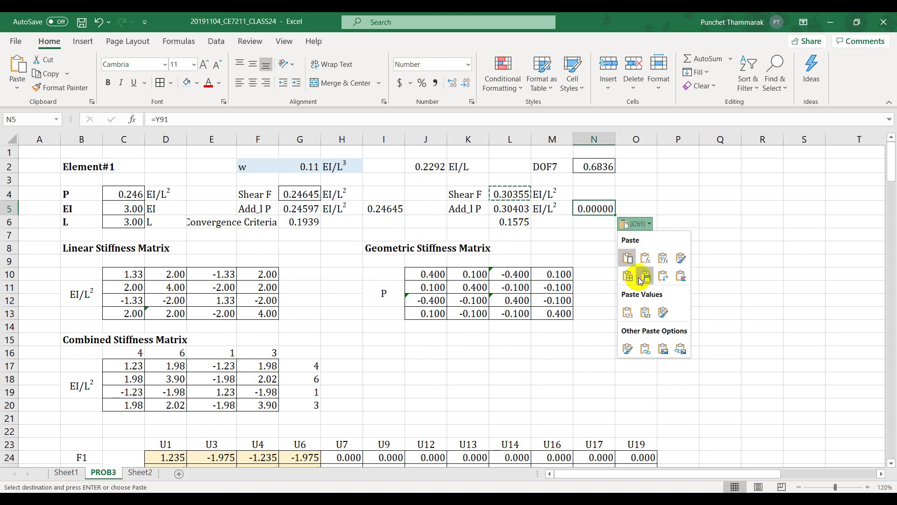
pyautogui.click(624, 308)
# Update Add_l P in G5 and L5 with the fifth-iteration shear values from I5 and N5 for the 0.11 load
pyautogui.click(396, 207)
pyautogui.hotkey('ctrl', 'c')
pyautogui.click(295, 209)
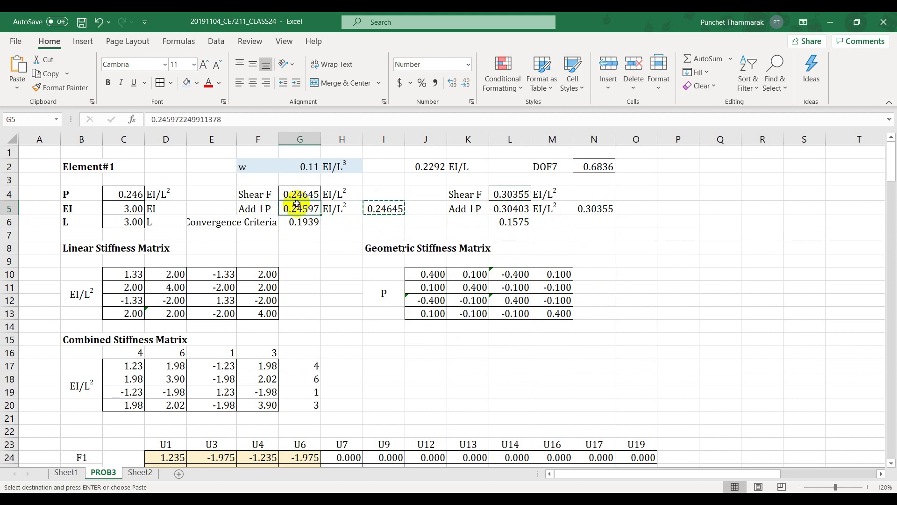
pyautogui.hotkey('ctrl', 'v')
pyautogui.click(596, 210)
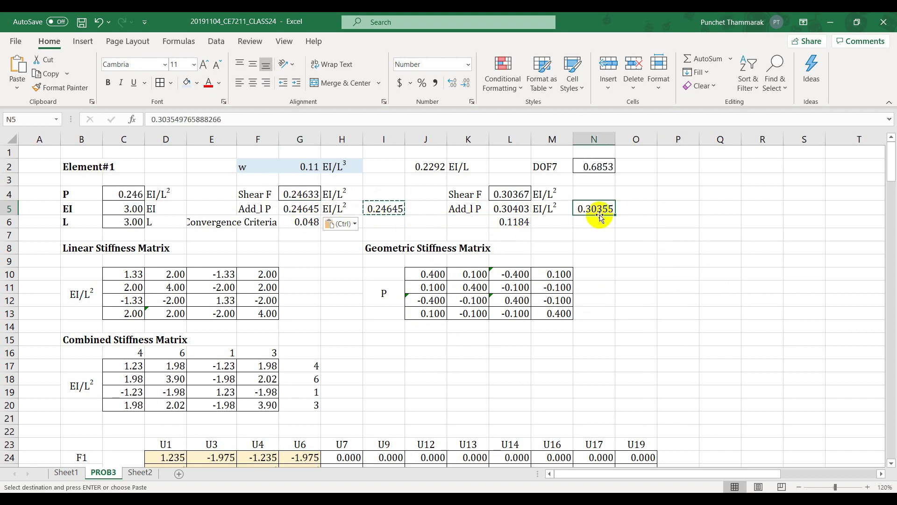
pyautogui.click(506, 209)
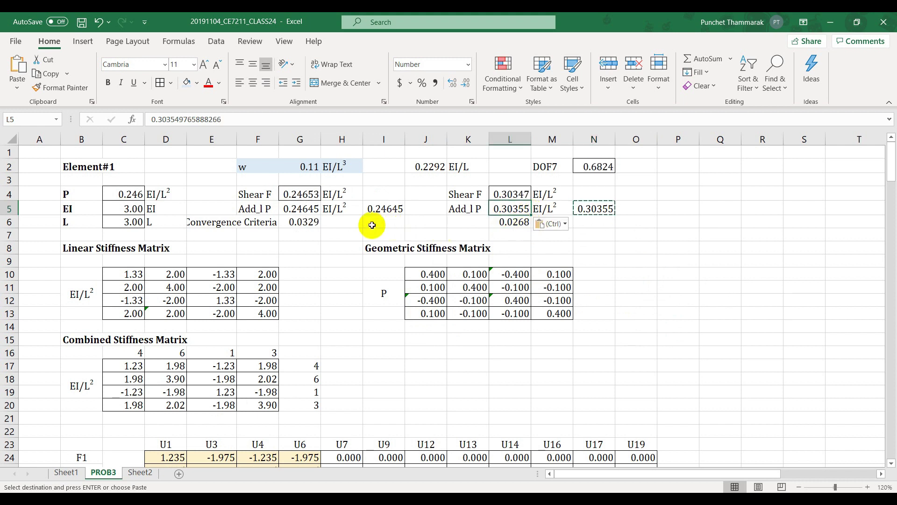
# Store the sixth-iteration Shear F from G4 in cell I5 as a value only for the 0.11 load
pyautogui.click(310, 196)
pyautogui.hotkey('ctrl', 'c')
pyautogui.click(387, 209)
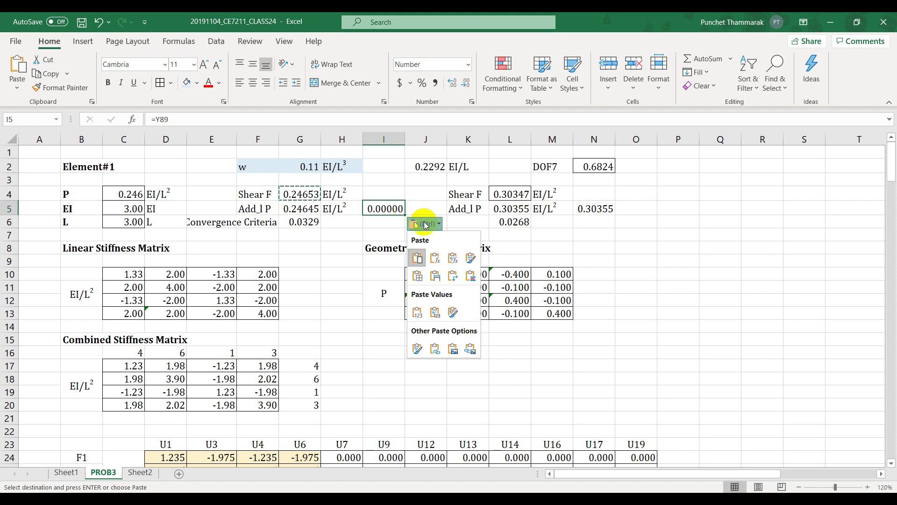
pyautogui.click(417, 311)
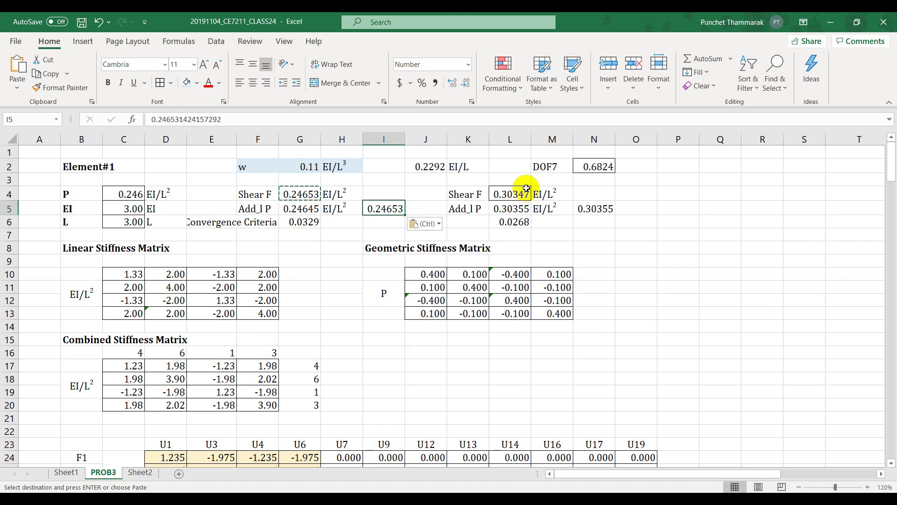
# Store the sixth-iteration Shear F from L4 in cell N5 as a value only for the 0.11 load
pyautogui.click(526, 188)
pyautogui.hotkey('ctrl', 'c')
pyautogui.click(590, 207)
pyautogui.hotkey('ctrl', 'v')
pyautogui.click(631, 225)
pyautogui.click(620, 313)
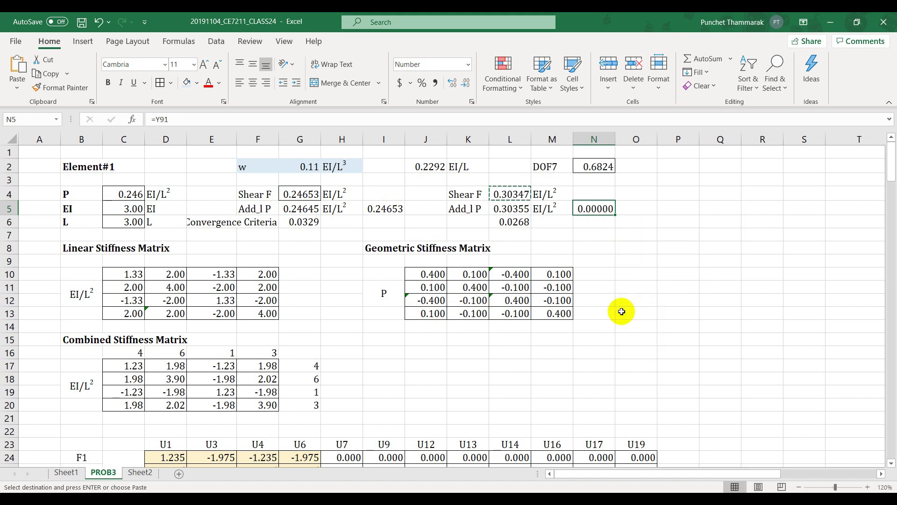
# Update Add_l P in G5 and L5 with the sixth-iteration shear values from I5 and N5 for the 0.11 load
pyautogui.click(386, 208)
pyautogui.hotkey('ctrl', 'c')
pyautogui.click(295, 208)
pyautogui.hotkey('ctrl', 'v')
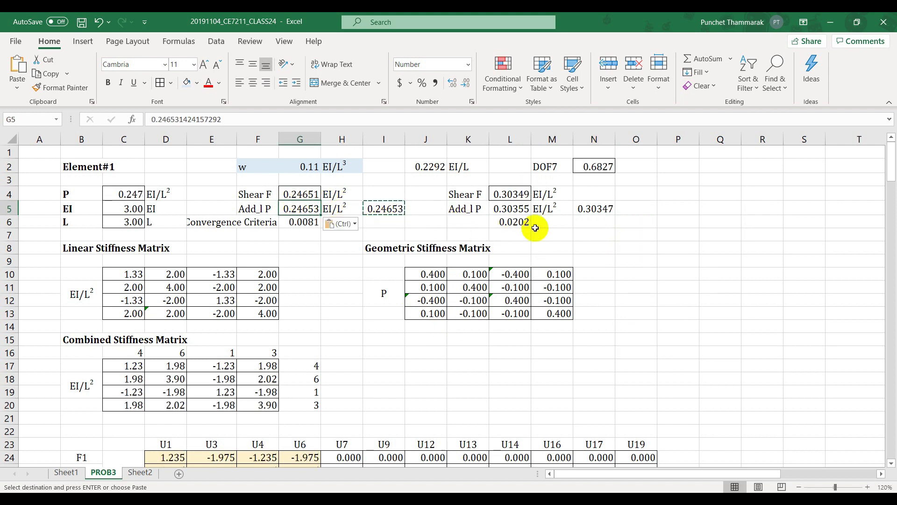
pyautogui.click(590, 210)
pyautogui.hotkey('ctrl', 'c')
pyautogui.click(507, 209)
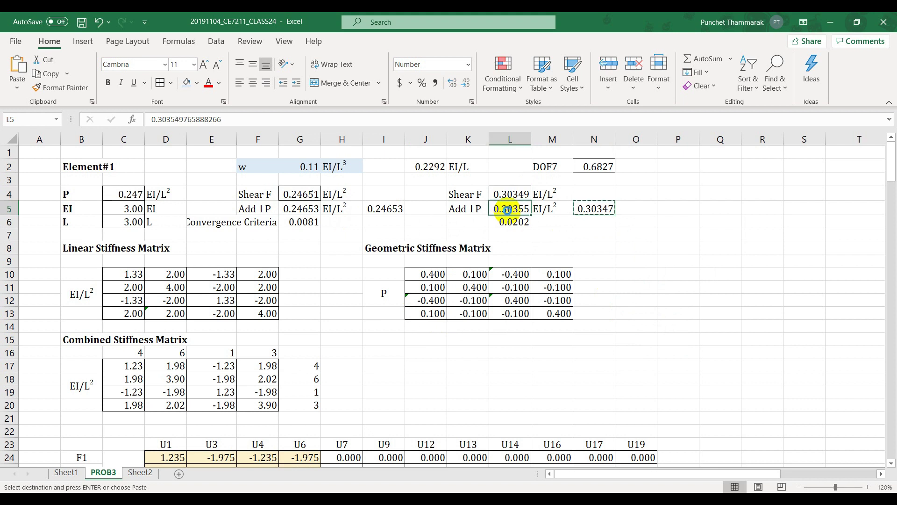
pyautogui.hotkey('ctrl', 'v')
pyautogui.click(381, 224)
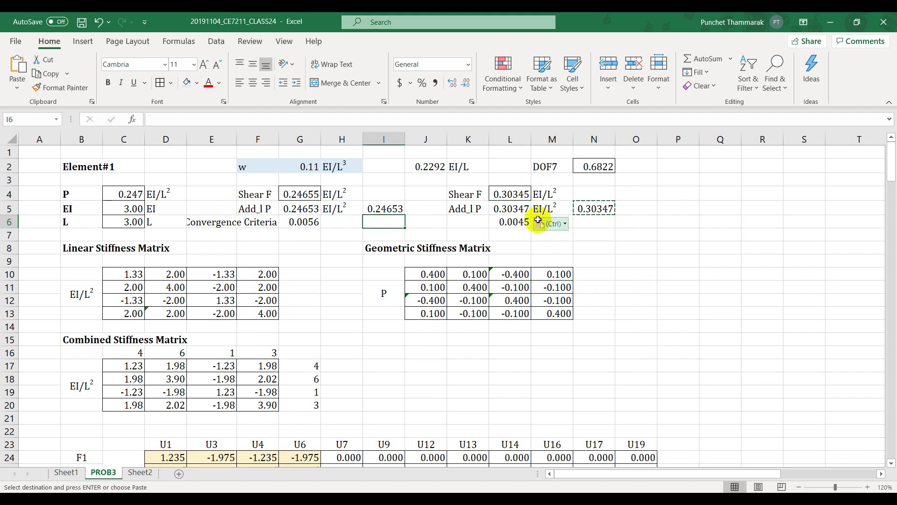
# Record the converged DOF7 from PROB3 cell N2 as a value in Sheet2 cell B13, with w 0.11 in C13
pyautogui.click(593, 169)
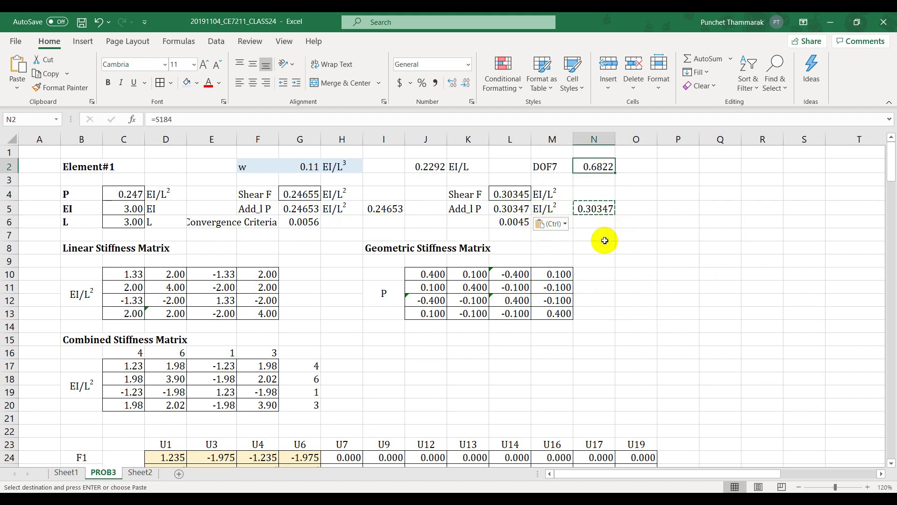
pyautogui.hotkey('ctrl', 'c')
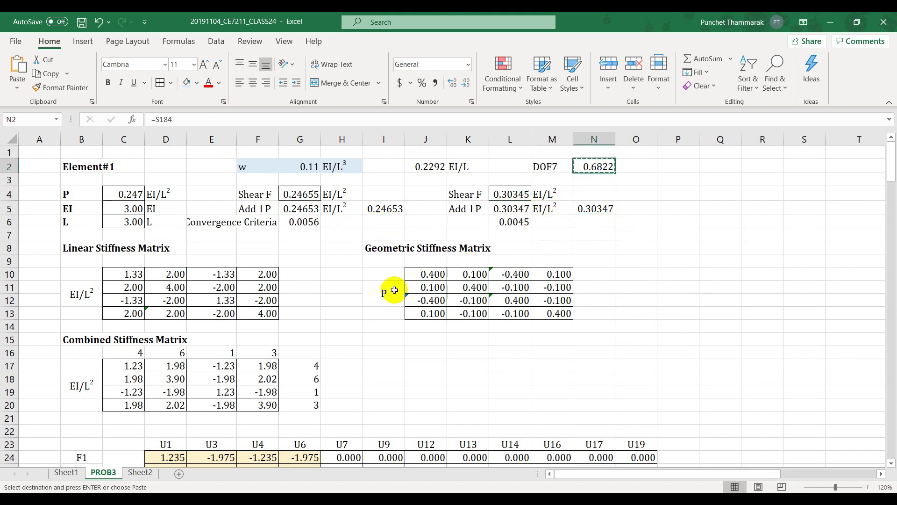
pyautogui.click(146, 474)
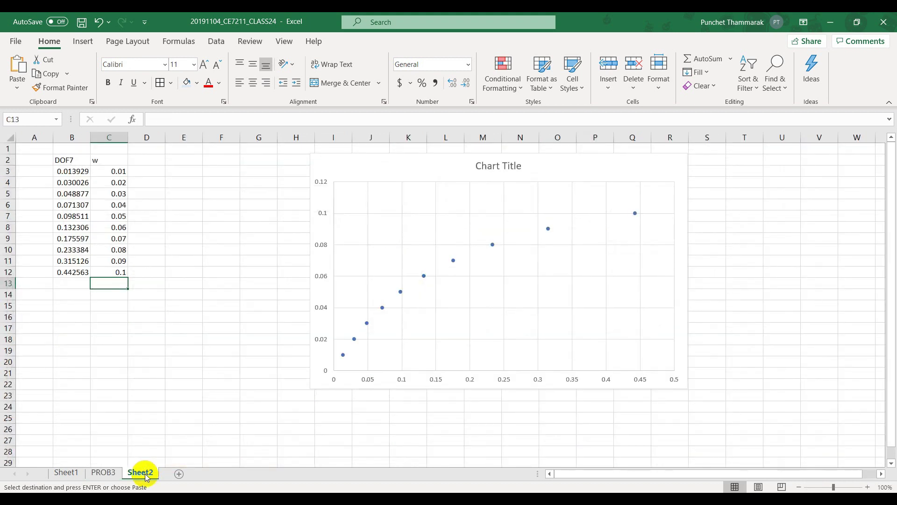
pyautogui.click(81, 286)
pyautogui.hotkey('ctrl', 'v')
pyautogui.click(110, 297)
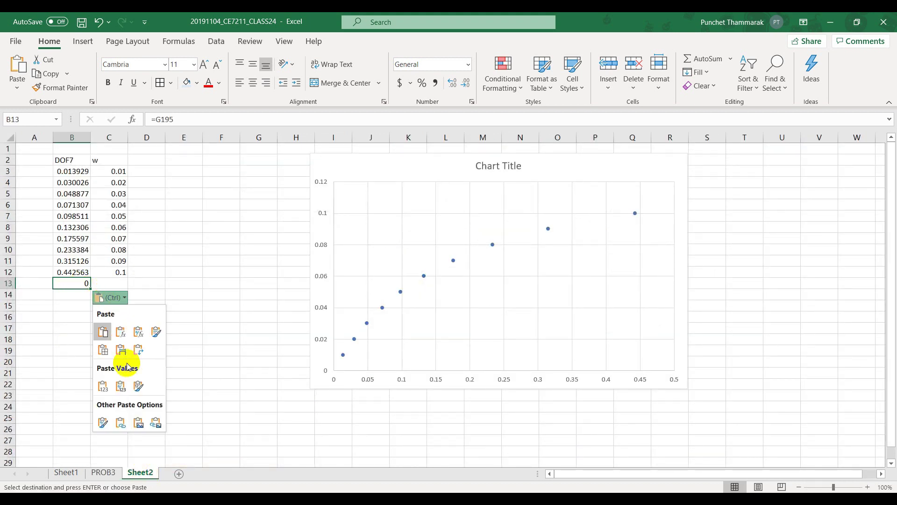
pyautogui.click(104, 382)
pyautogui.click(121, 283)
pyautogui.write('.11')
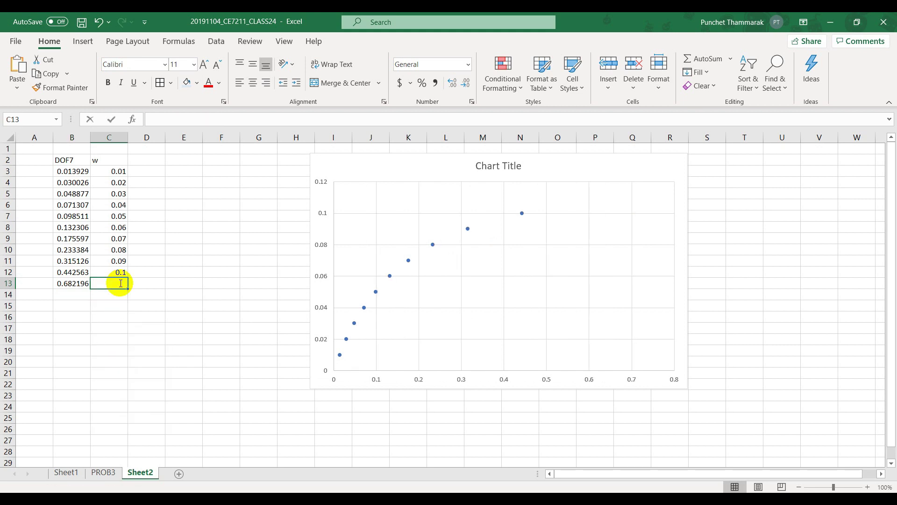
pyautogui.press('Return')
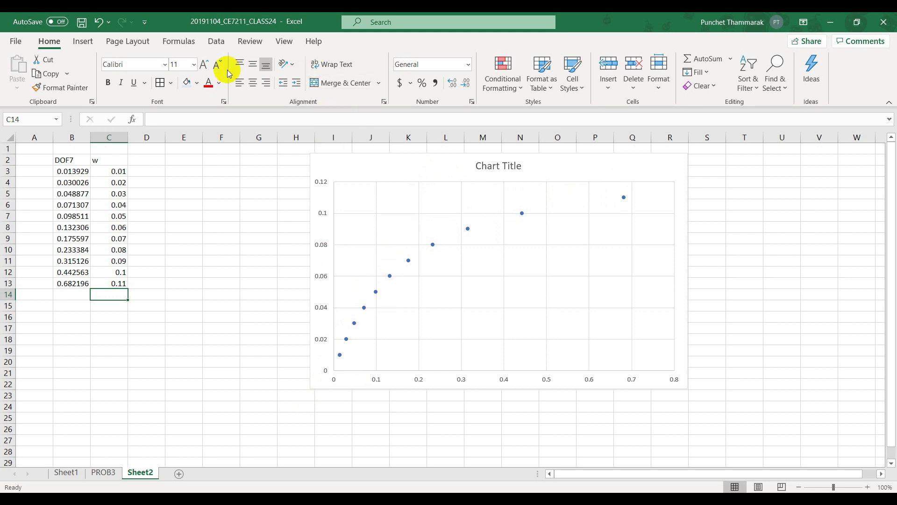
# Draw a straight line from the chart origin through the first few points, about 9.65 cm high and 3.73 cm wide
pyautogui.click(88, 43)
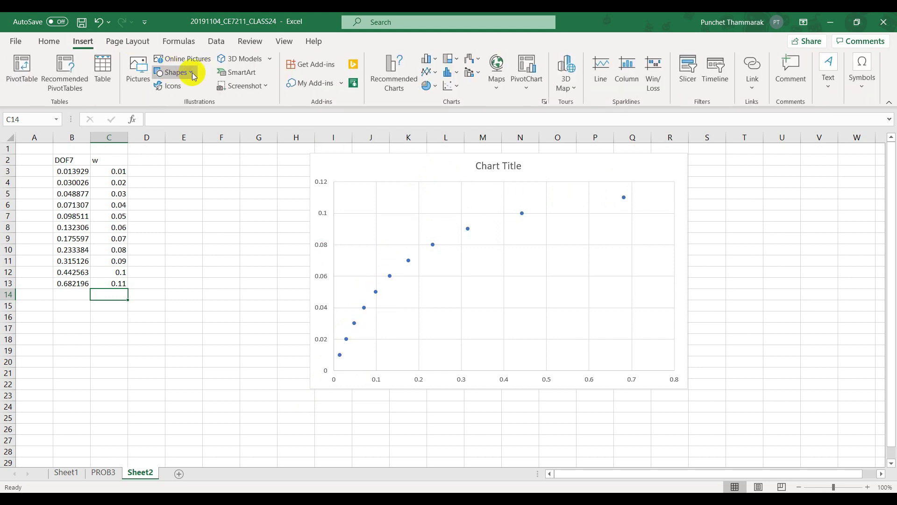
pyautogui.click(174, 72)
pyautogui.click(169, 148)
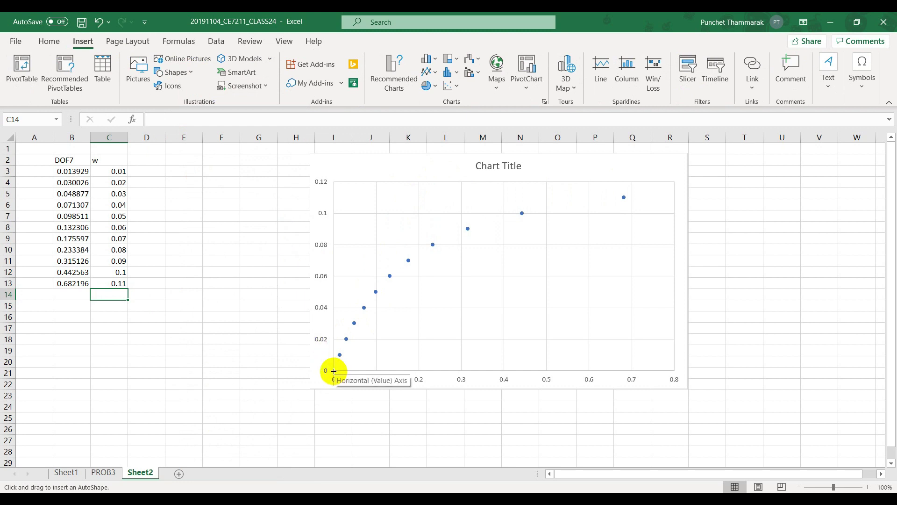
pyautogui.moveTo(334, 370); pyautogui.dragTo(416, 156)
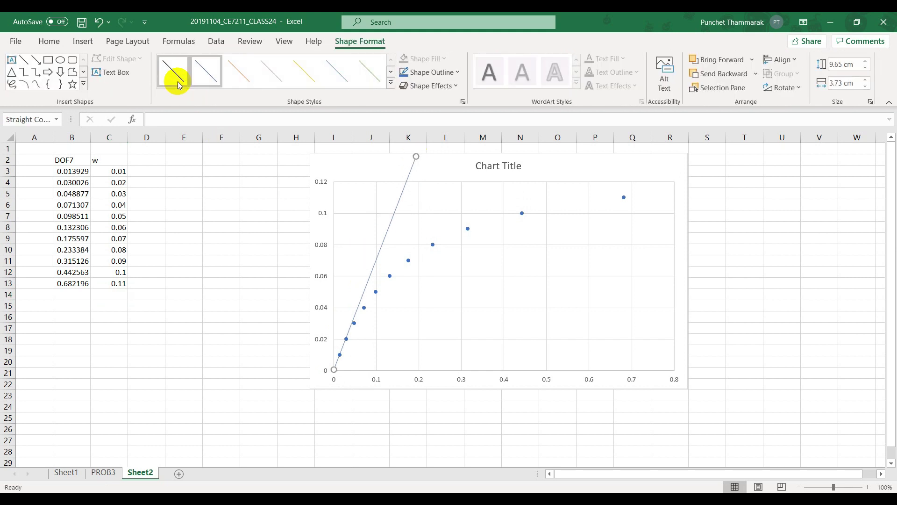
pyautogui.click(24, 60)
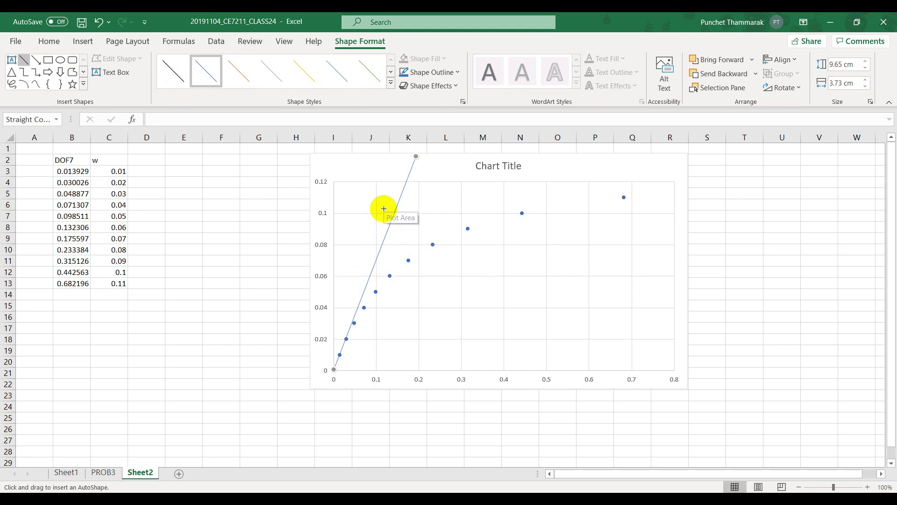
pyautogui.moveTo(625, 196)
pyautogui.moveTo(625, 197)
pyautogui.mouseDown()
pyautogui.moveTo(681, 251)
pyautogui.moveTo(644, 260)
pyautogui.moveTo(308, 207)
pyautogui.moveTo(306, 195)
pyautogui.moveTo(323, 205)
pyautogui.mouseUp()
pyautogui.press('Delete')
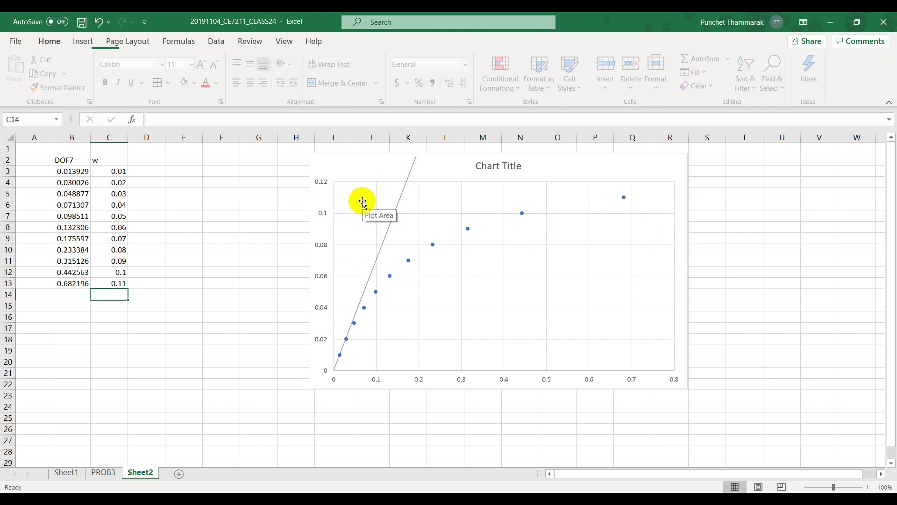
# Draw a horizontal line about 15.6 cm long across the chart through the 0.11 load point
pyautogui.click(82, 41)
pyautogui.click(182, 59)
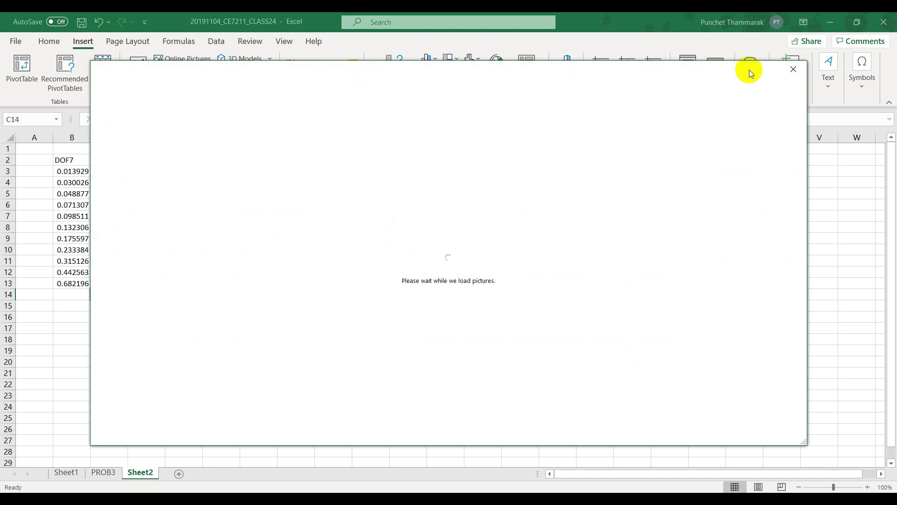
pyautogui.click(794, 69)
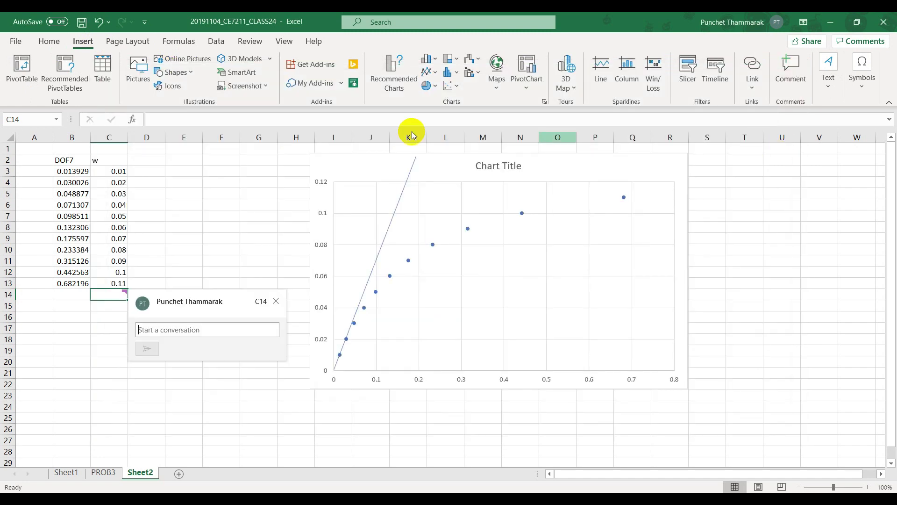
pyautogui.click(179, 77)
pyautogui.click(164, 149)
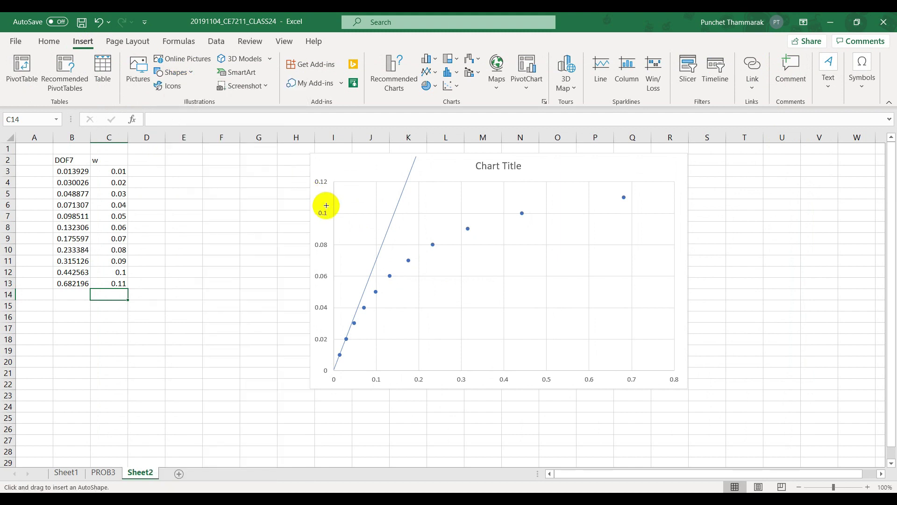
pyautogui.moveTo(327, 204)
pyautogui.mouseDown()
pyautogui.moveTo(621, 194)
pyautogui.moveTo(666, 195)
pyautogui.moveTo(672, 204)
pyautogui.moveTo(657, 198)
pyautogui.mouseUp()
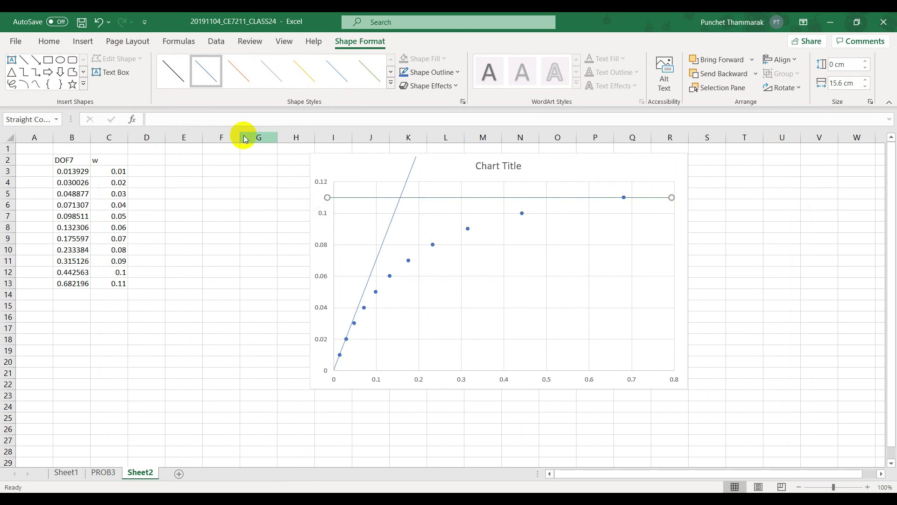
# Draw a vertical line about 9.06 cm high where the sloped and horizontal lines cross, and place a copy through the 0.11 load point
pyautogui.click(28, 62)
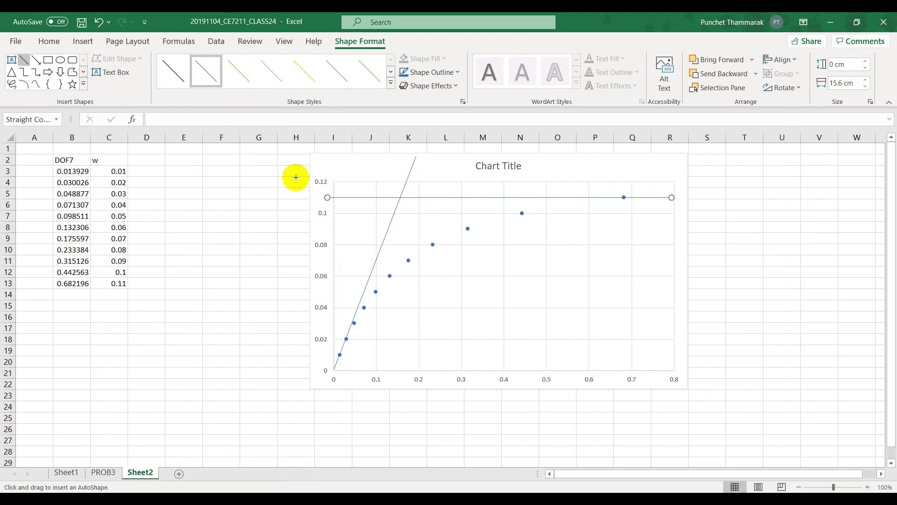
pyautogui.moveTo(397, 182)
pyautogui.mouseDown()
pyautogui.moveTo(411, 278)
pyautogui.moveTo(396, 381)
pyautogui.mouseUp()
pyautogui.moveTo(393, 310); pyautogui.dragTo(625, 304)
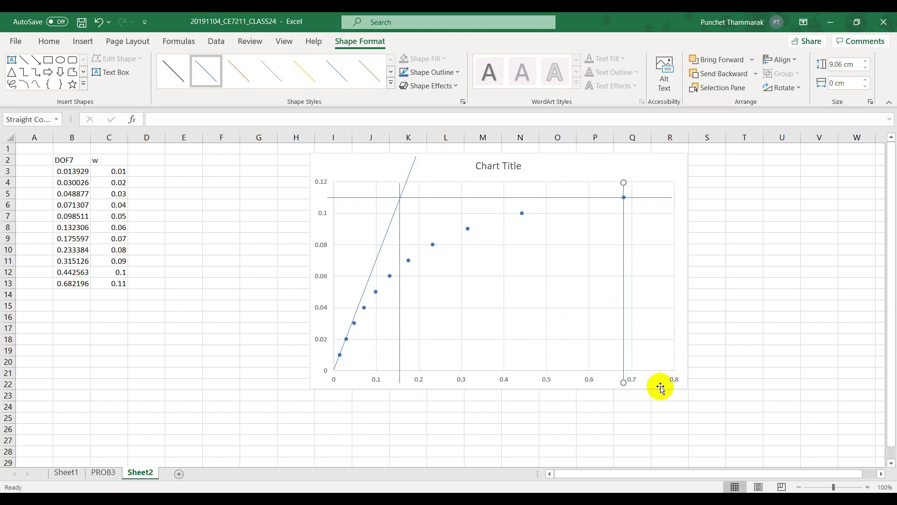
# Set the load w in cell G2 of the PROB3 sheet to 0.115
pyautogui.click(116, 475)
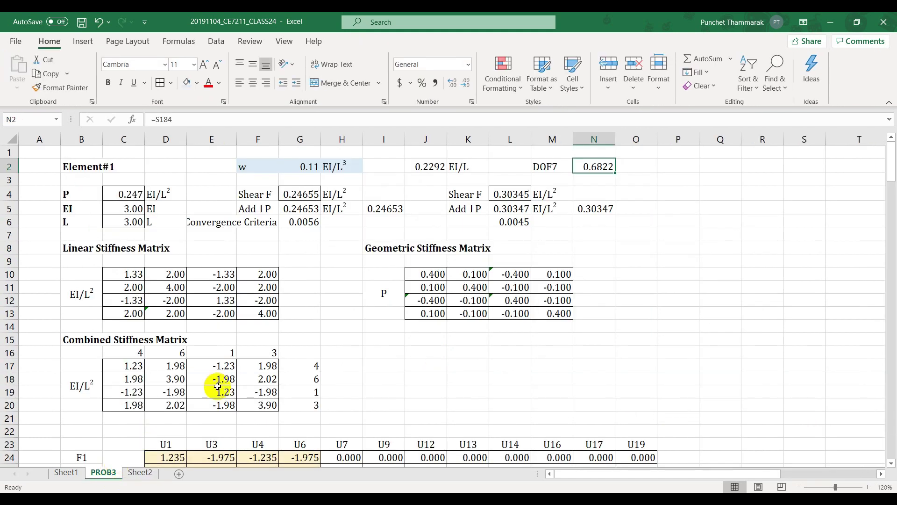
pyautogui.click(310, 167)
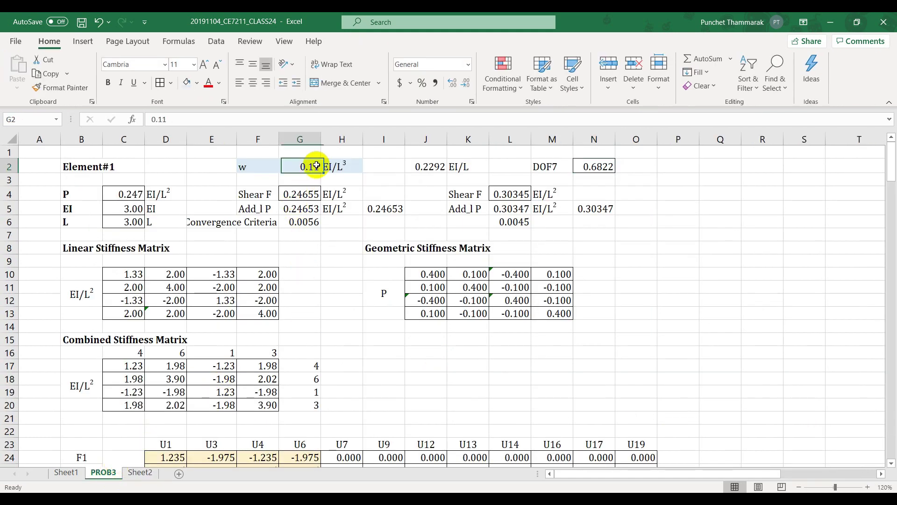
pyautogui.write('.')
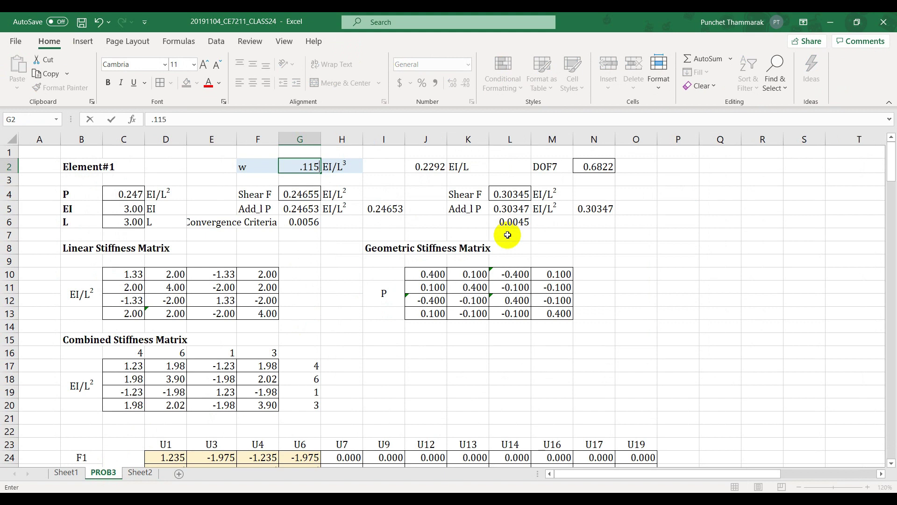
pyautogui.write('115')
pyautogui.press('Return')
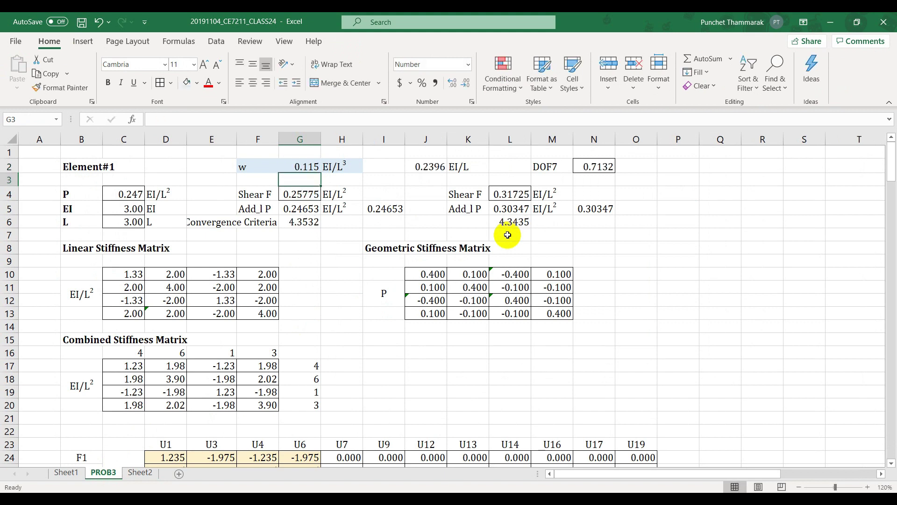
# Copy the Shear F results in G4 and L4 into I5 and N5 as values only, for w 0.115
pyautogui.click(314, 193)
pyautogui.hotkey('ctrl', 'c')
pyautogui.click(378, 209)
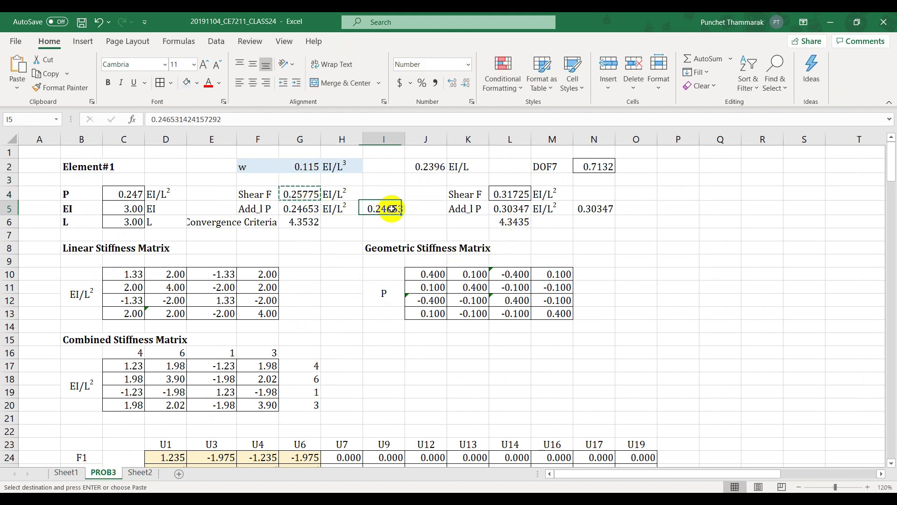
pyautogui.hotkey('ctrl', 'v')
pyautogui.click(425, 223)
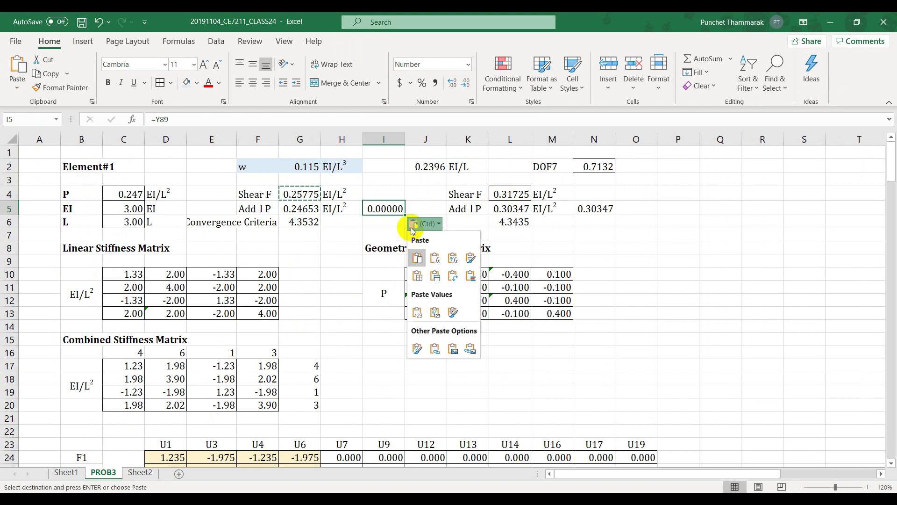
pyautogui.click(411, 310)
pyautogui.click(522, 193)
pyautogui.hotkey('ctrl', 'c')
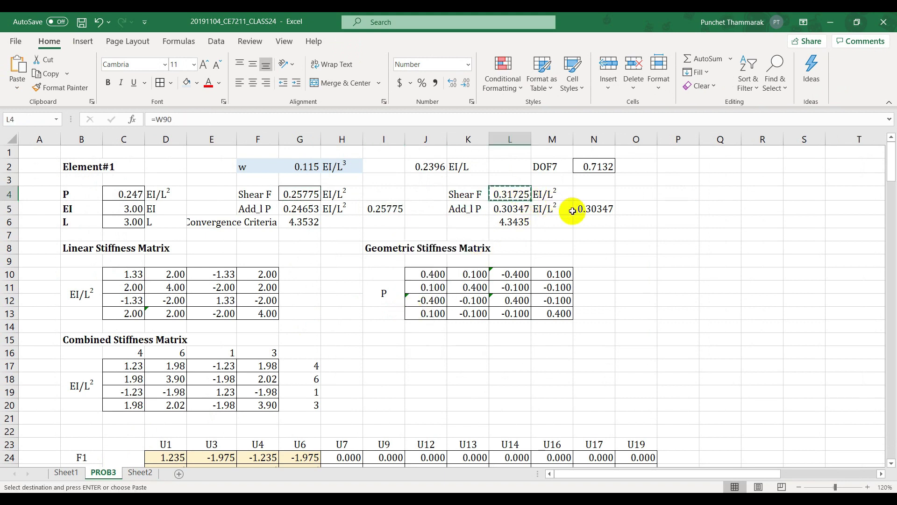
pyautogui.click(595, 209)
pyautogui.hotkey('ctrl', 'v')
pyautogui.click(634, 224)
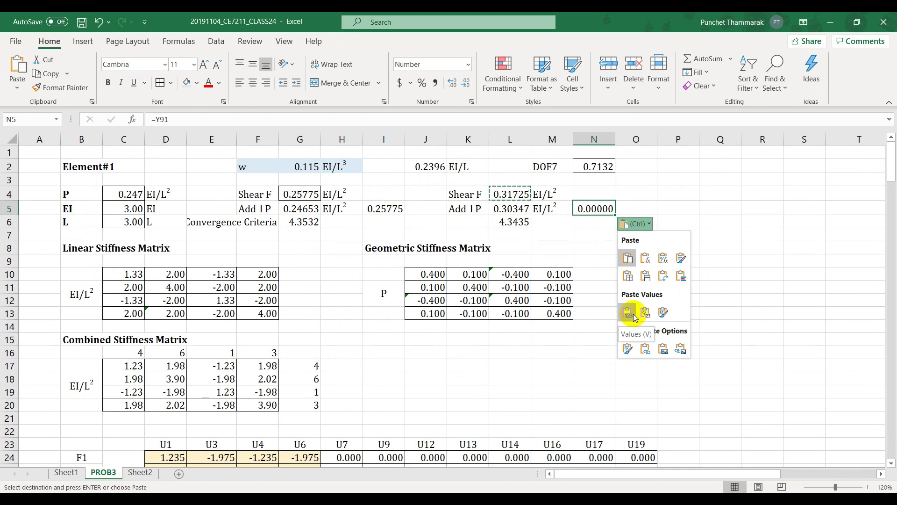
pyautogui.click(633, 314)
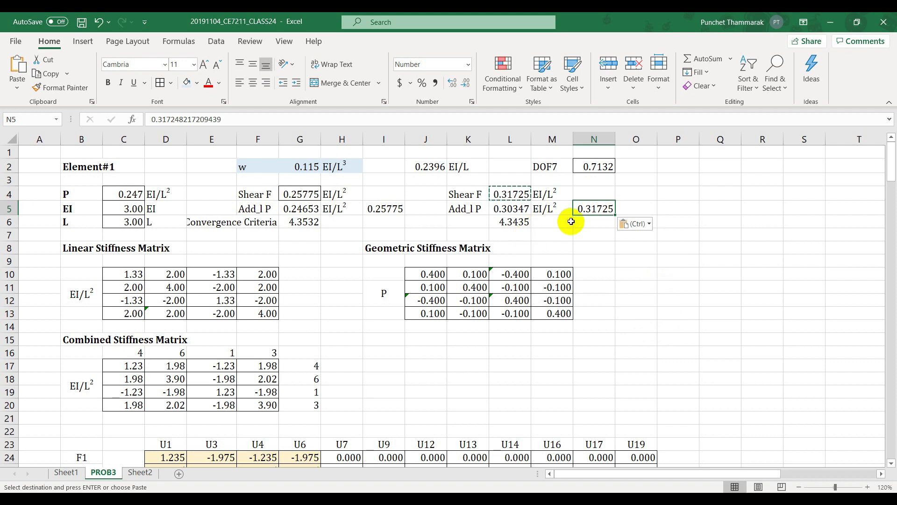
# Copy the stored shear values from I5 and N5 into the Add_l P cells G5 and L5
pyautogui.click(318, 195)
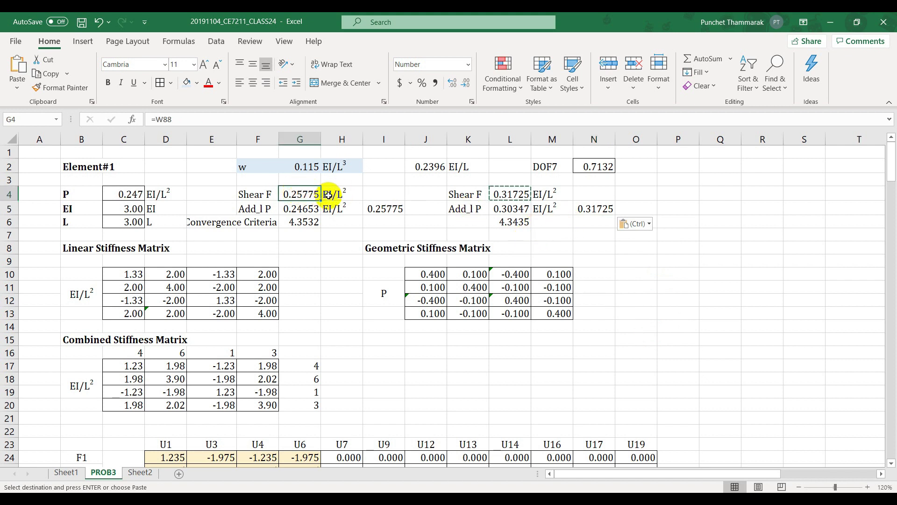
pyautogui.click(384, 209)
pyautogui.hotkey('ctrl', 'c')
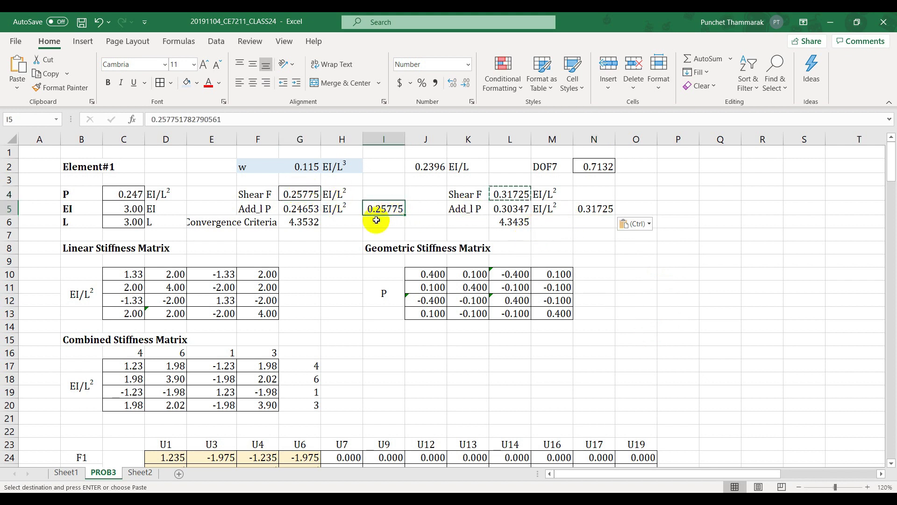
pyautogui.click(306, 208)
pyautogui.hotkey('ctrl', 'v')
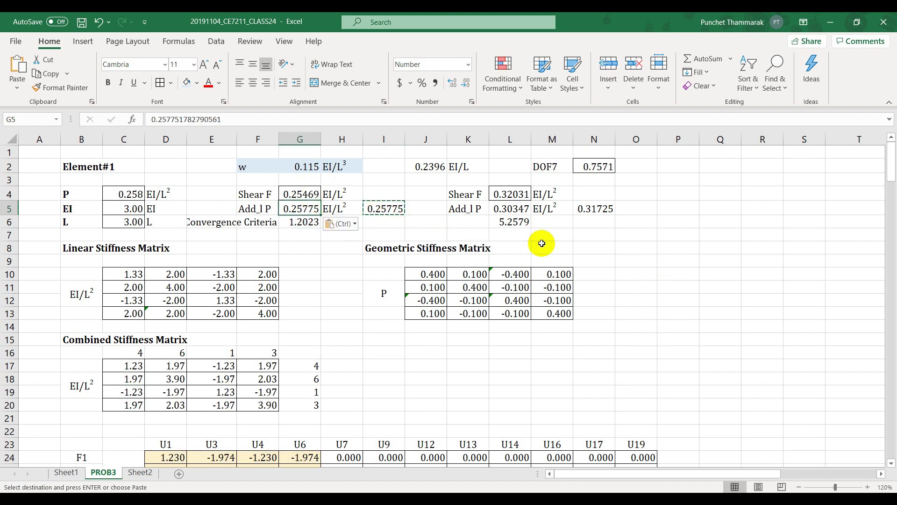
pyautogui.click(584, 210)
pyautogui.hotkey('ctrl', 'c')
pyautogui.click(511, 209)
pyautogui.hotkey('ctrl', 'v')
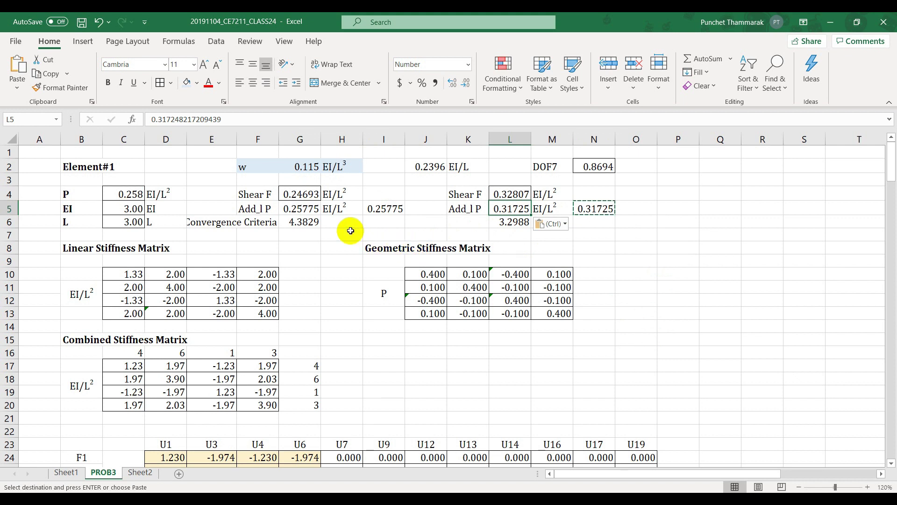
pyautogui.click(303, 194)
pyautogui.hotkey('ctrl', 'c')
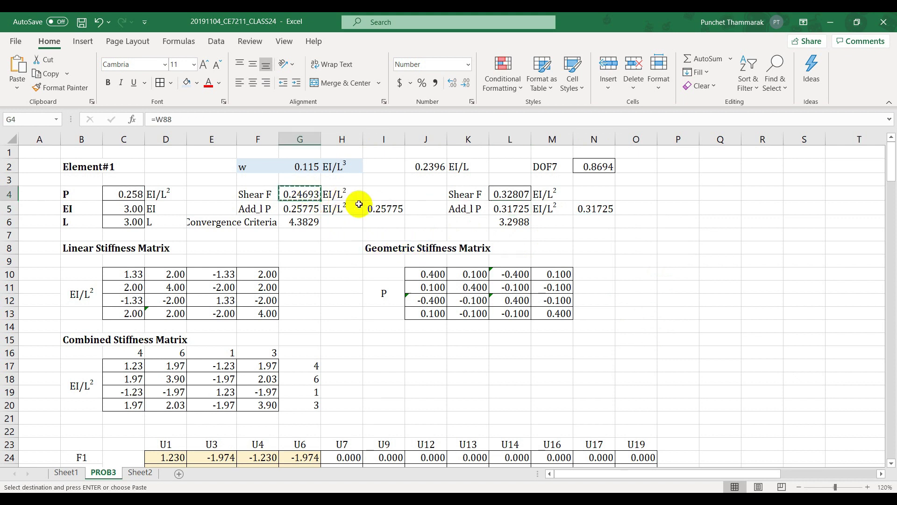
pyautogui.click(371, 207)
pyautogui.hotkey('ctrl', 'v')
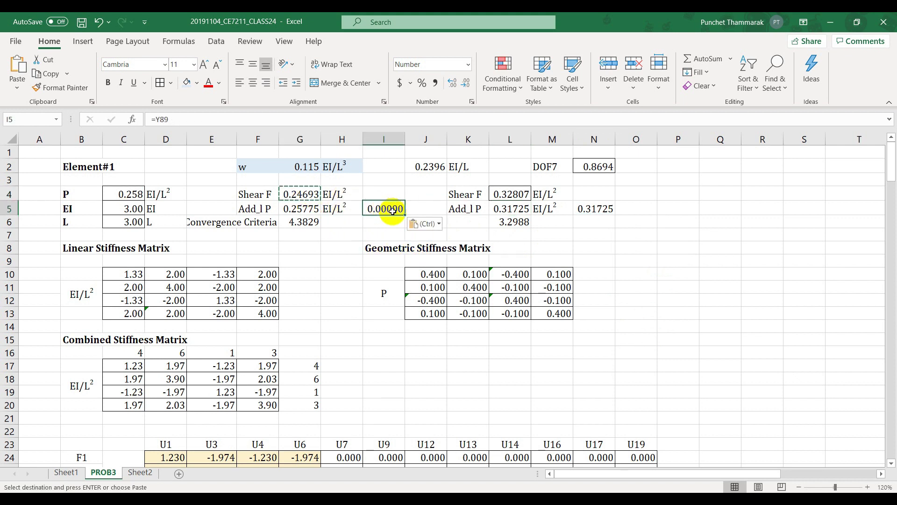
pyautogui.write('v')
pyautogui.press('Escape')
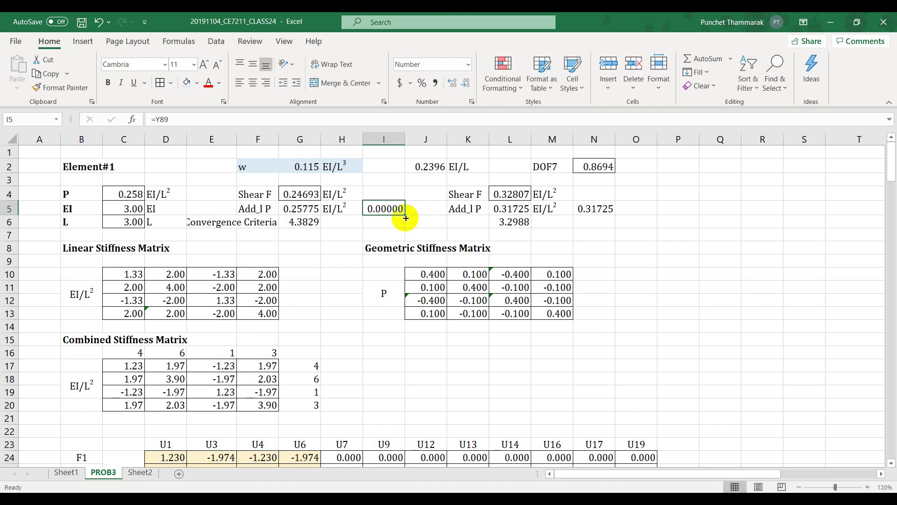
# Refresh I5 and N5 with the recalculated Shear F from G4 and L4, pasted as values only
pyautogui.click(315, 191)
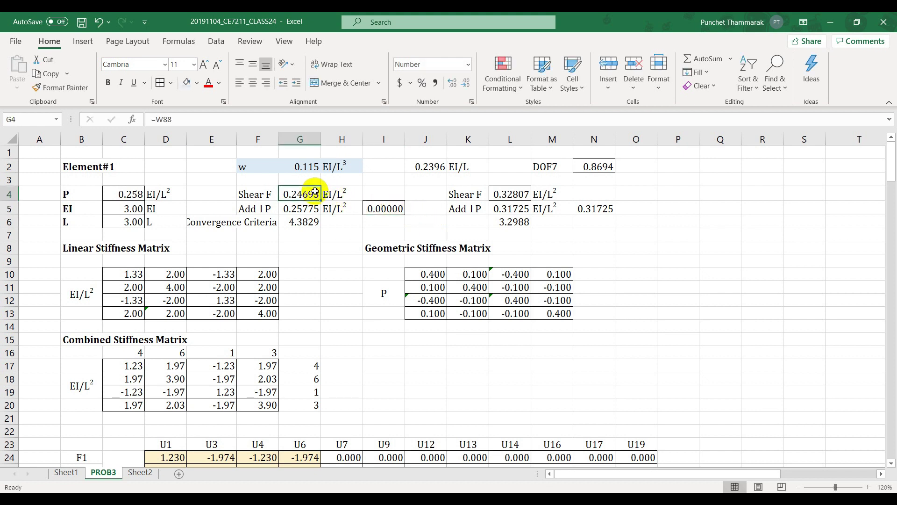
pyautogui.hotkey('ctrl', 'c')
pyautogui.click(383, 209)
pyautogui.hotkey('ctrl', 'v')
pyautogui.click(423, 224)
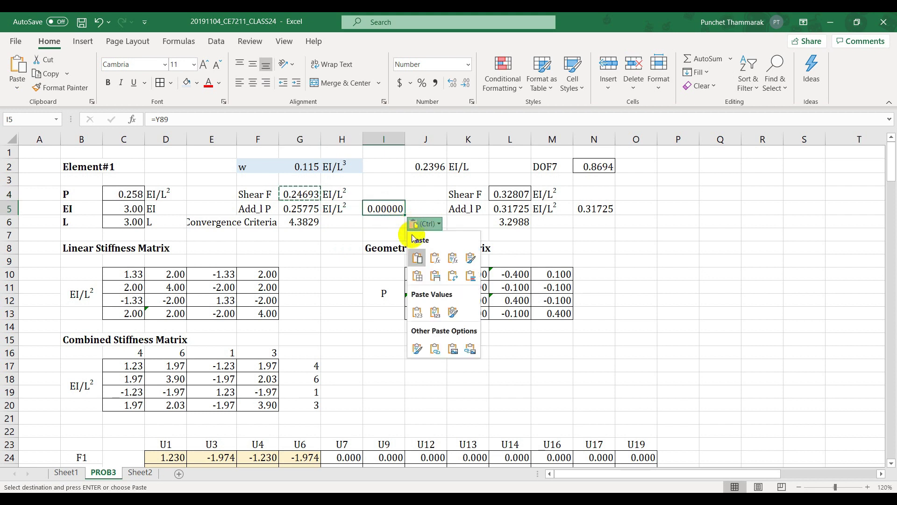
pyautogui.click(417, 312)
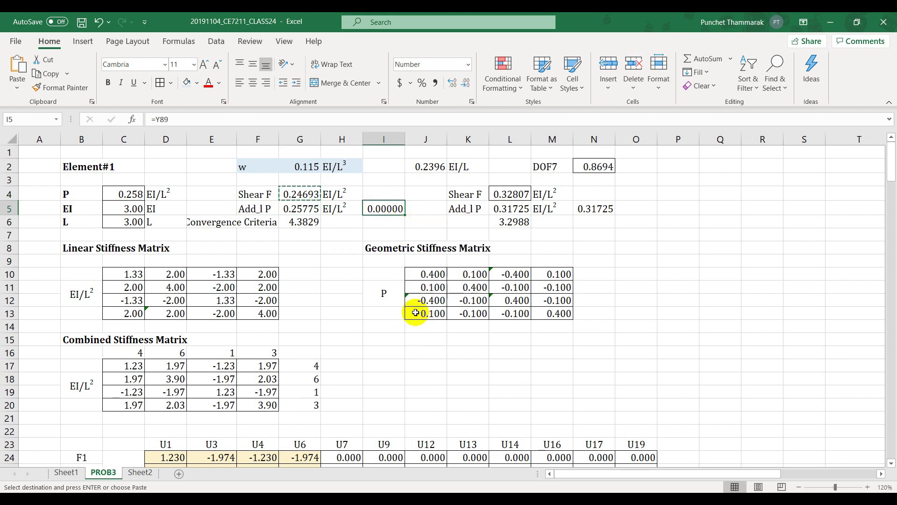
pyautogui.click(513, 194)
pyautogui.hotkey('ctrl', 'c')
pyautogui.click(591, 208)
pyautogui.hotkey('ctrl', 'v')
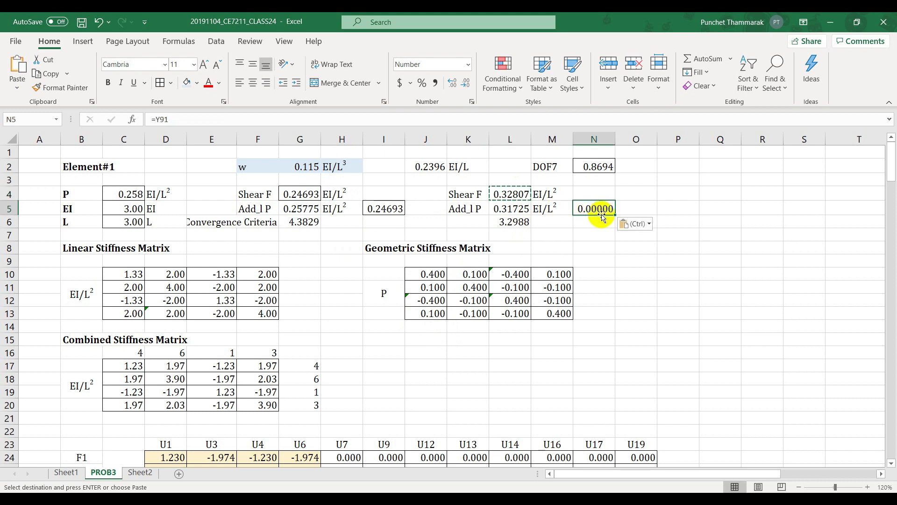
pyautogui.click(636, 223)
pyautogui.click(626, 313)
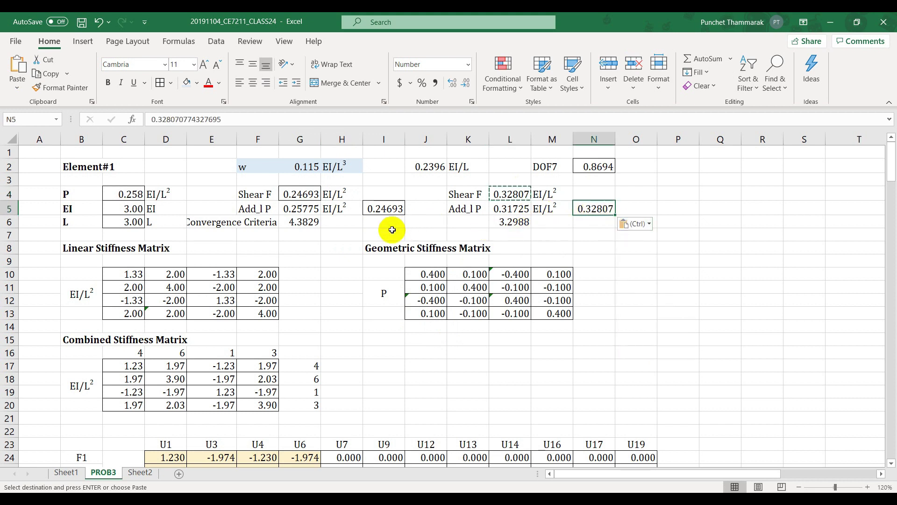
# Update Add_l P in G5 and L5 with the refreshed values from I5 and N5 for the second iteration
pyautogui.click(382, 209)
pyautogui.hotkey('ctrl', 'c')
pyautogui.click(303, 208)
pyautogui.hotkey('ctrl', 'v')
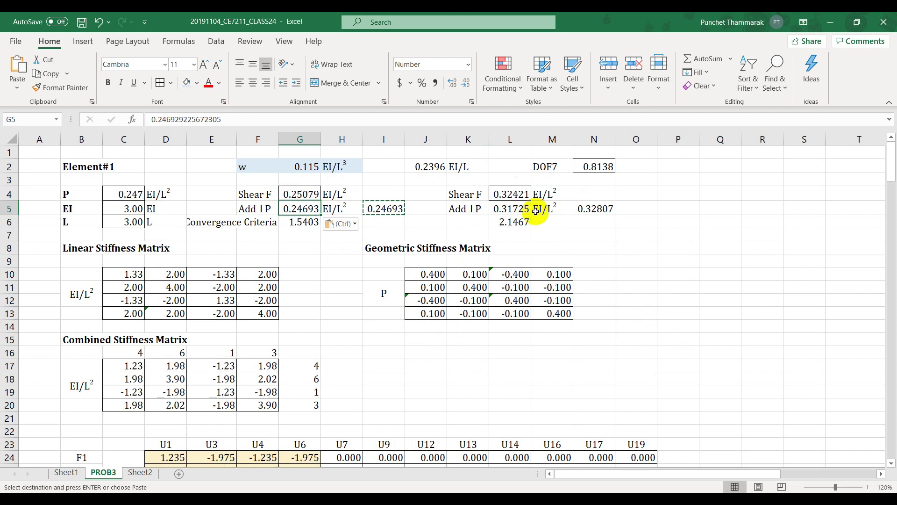
pyautogui.click(590, 208)
pyautogui.hotkey('ctrl', 'c')
pyautogui.click(509, 208)
pyautogui.hotkey('ctrl', 'v')
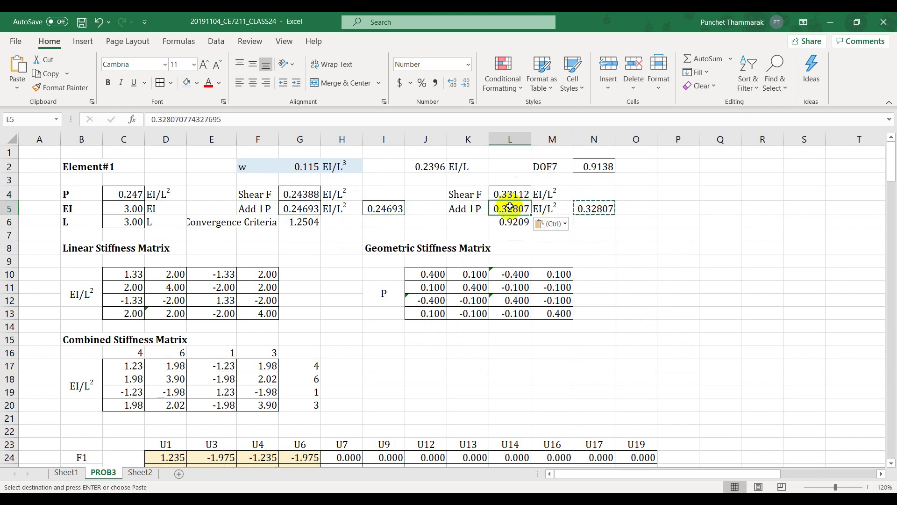
# Paste the new Shear F results from G4 and L4 as values into I5 and N5 for the third iteration
pyautogui.click(311, 196)
pyautogui.hotkey('ctrl', 'c')
pyautogui.click(382, 208)
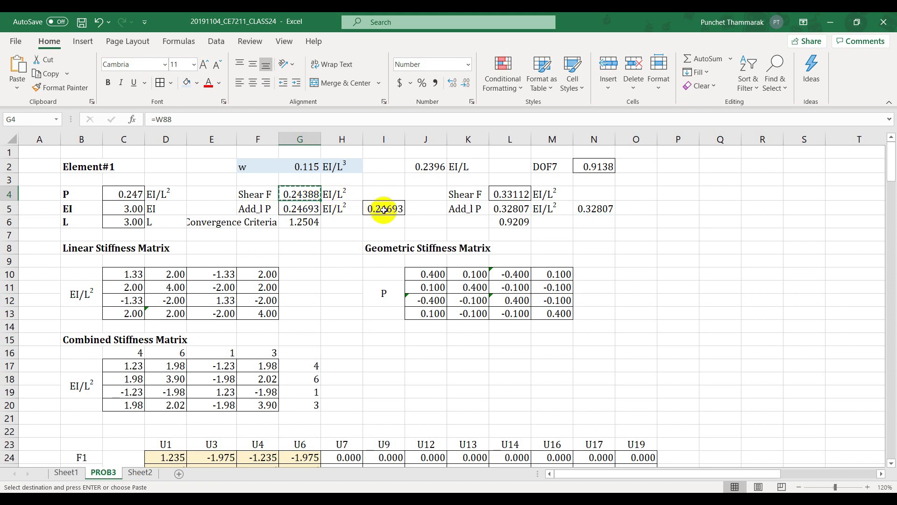
pyautogui.hotkey('ctrl', 'v')
pyautogui.click(419, 226)
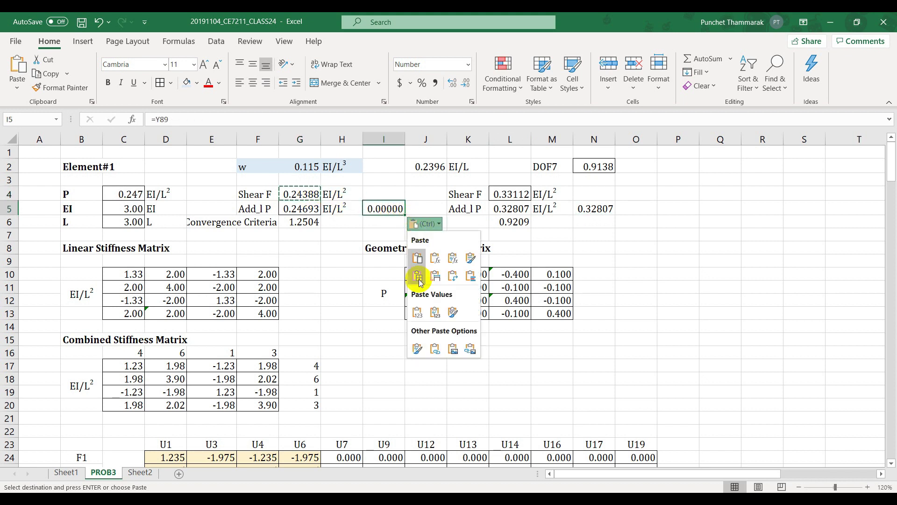
pyautogui.click(417, 308)
pyautogui.click(510, 194)
pyautogui.hotkey('ctrl', 'c')
pyautogui.click(598, 208)
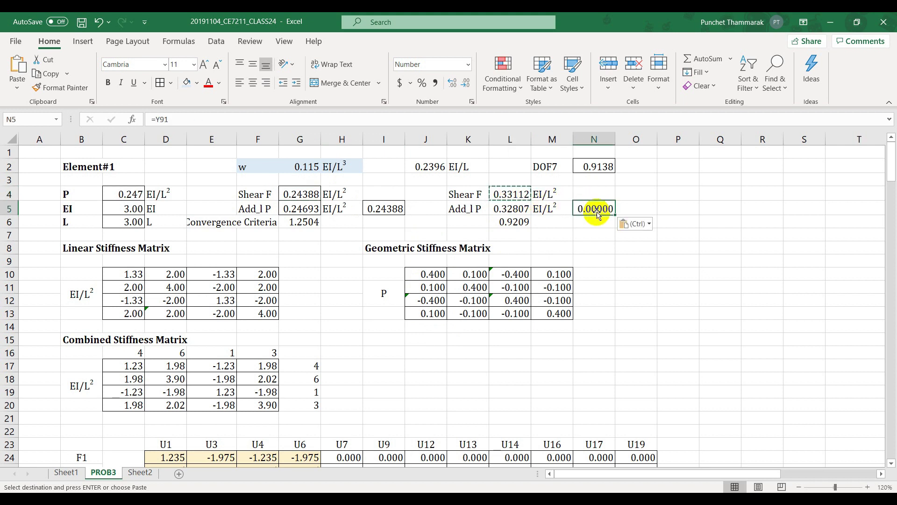
pyautogui.click(636, 224)
pyautogui.press('v')
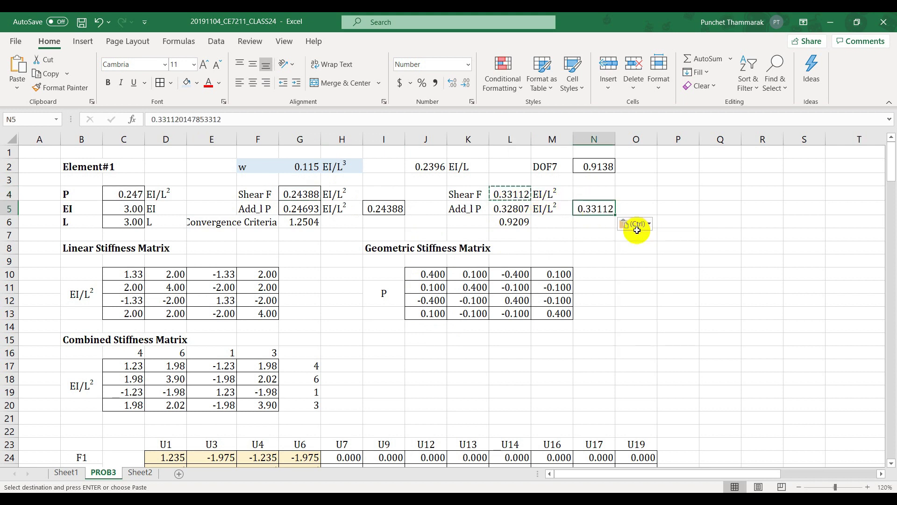
# Replace Add_l P in G5 and L5 with the third-iteration values from I5 and N5
pyautogui.click(382, 211)
pyautogui.hotkey('ctrl', 'c')
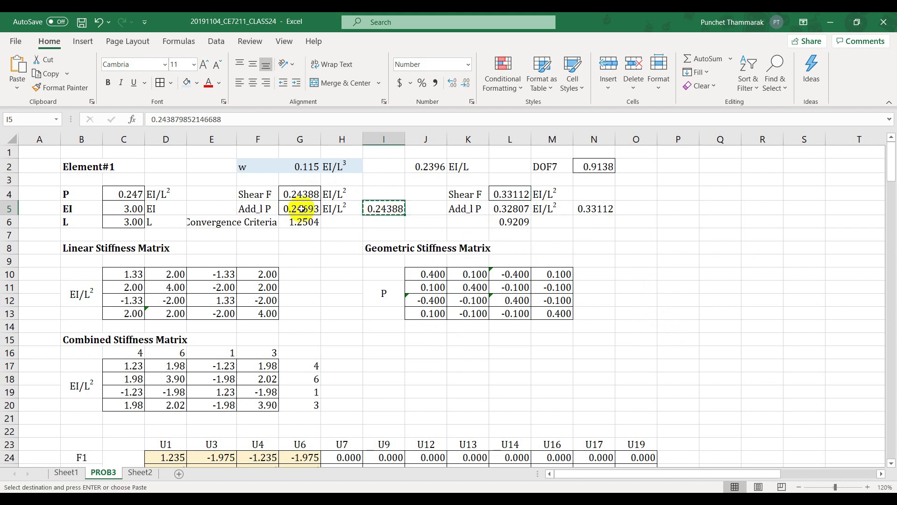
pyautogui.click(302, 209)
pyautogui.hotkey('ctrl', 'v')
pyautogui.click(587, 216)
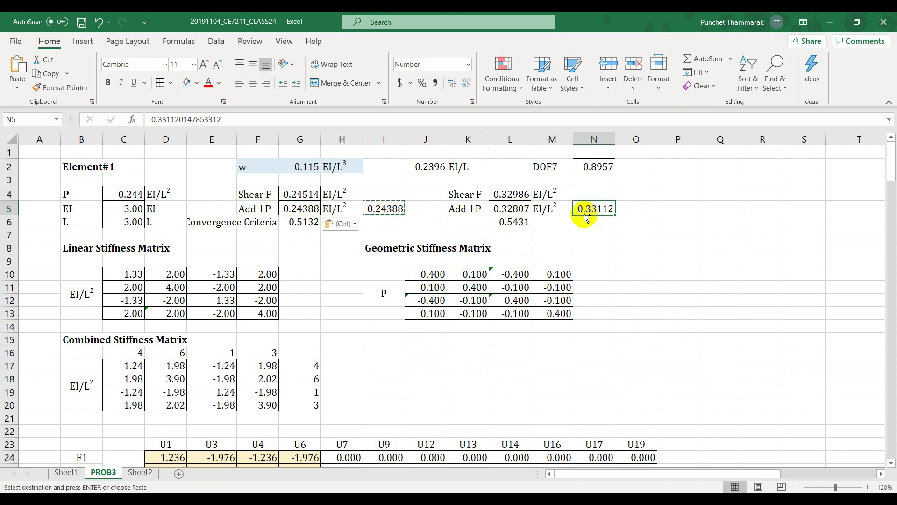
pyautogui.hotkey('ctrl', 'c')
pyautogui.click(514, 213)
pyautogui.hotkey('ctrl', 'v')
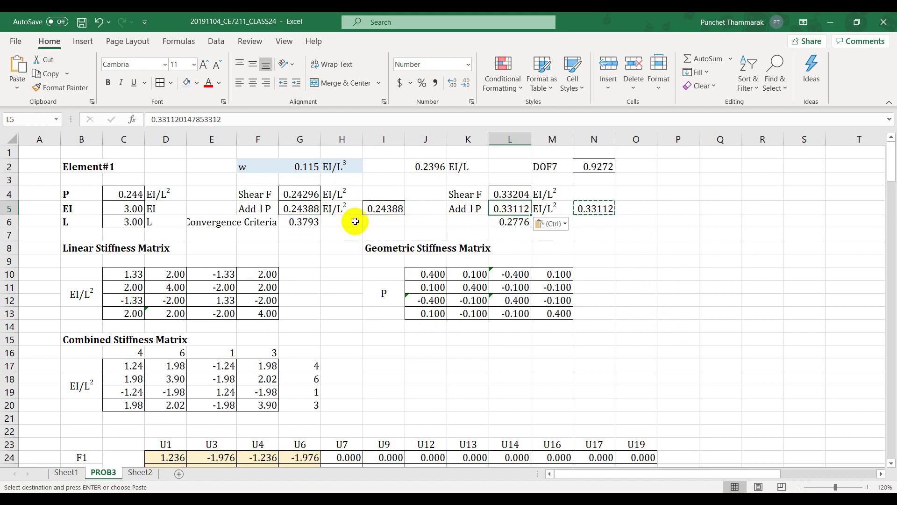
# Paste the Shear F results from G4 and L4 as values into I5 and N5 for the fourth iteration
pyautogui.click(312, 193)
pyautogui.hotkey('ctrl', 'c')
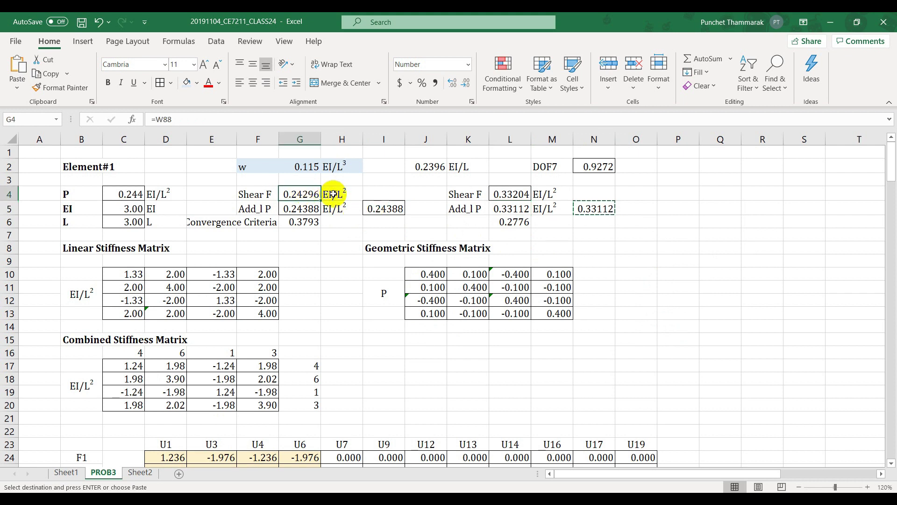
pyautogui.click(381, 211)
pyautogui.hotkey('ctrl', 'v')
pyautogui.click(423, 224)
pyautogui.click(416, 305)
pyautogui.click(524, 194)
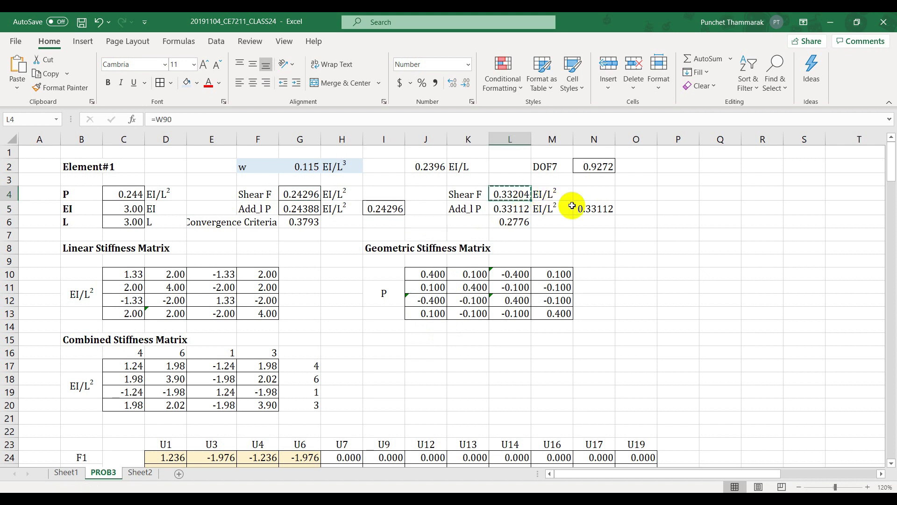
pyautogui.hotkey('ctrl', 'c')
pyautogui.click(604, 216)
pyautogui.hotkey('ctrl', 'v')
pyautogui.click(629, 225)
pyautogui.press('v')
# Replace Add_l P in G5 and L5 with the fourth-iteration values from I5 and N5
pyautogui.click(394, 209)
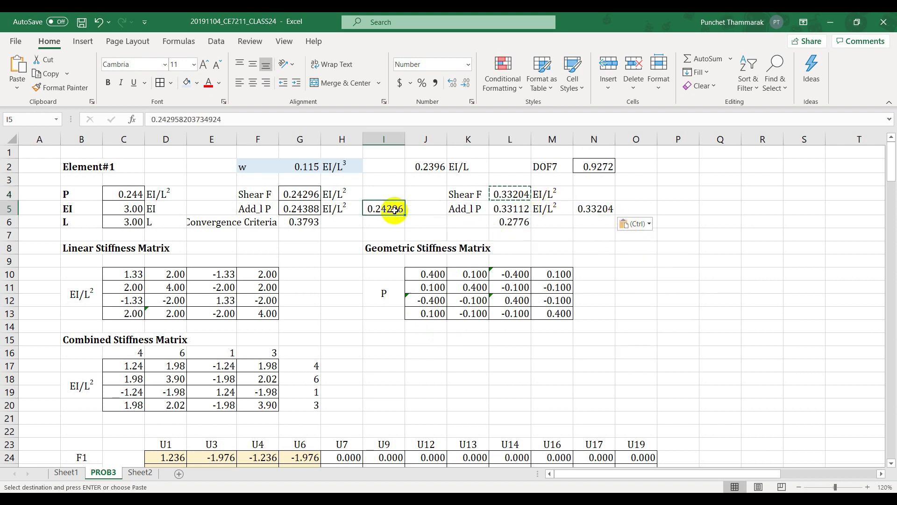
pyautogui.hotkey('ctrl', 'c')
pyautogui.click(309, 210)
pyautogui.hotkey('ctrl', 'v')
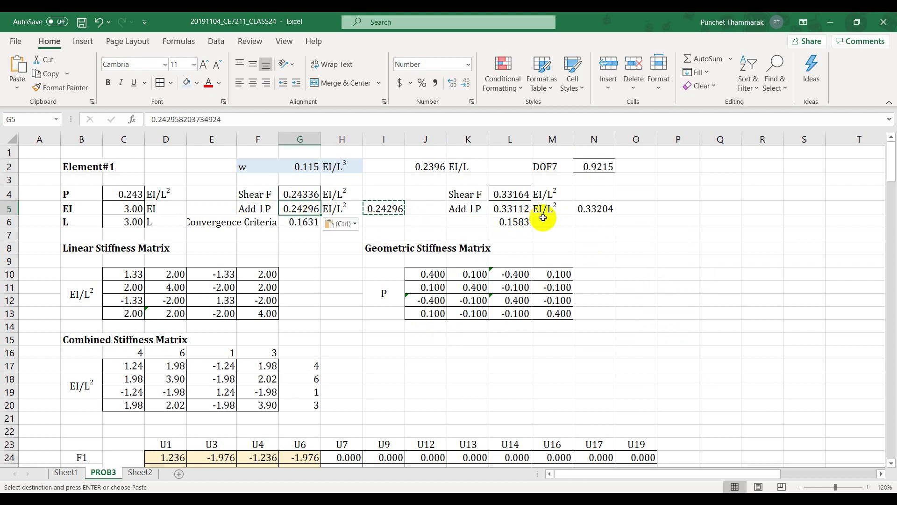
pyautogui.click(587, 208)
pyautogui.hotkey('ctrl', 'c')
pyautogui.click(516, 208)
pyautogui.hotkey('ctrl', 'v')
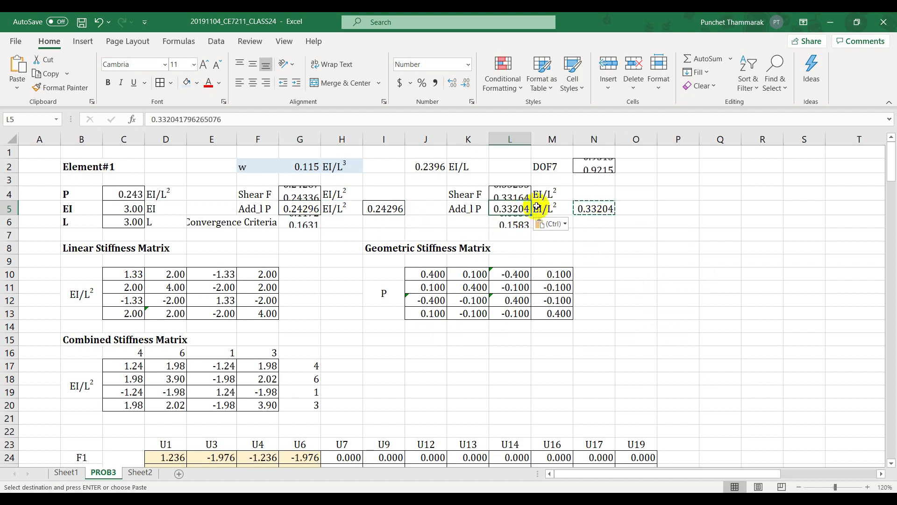
# Paste the Shear F results from G4 and L4 as values into I5 and N5 for the fifth iteration
pyautogui.click(300, 194)
pyautogui.hotkey('ctrl', 'c')
pyautogui.click(383, 209)
pyautogui.hotkey('ctrl', 'v')
pyautogui.click(418, 223)
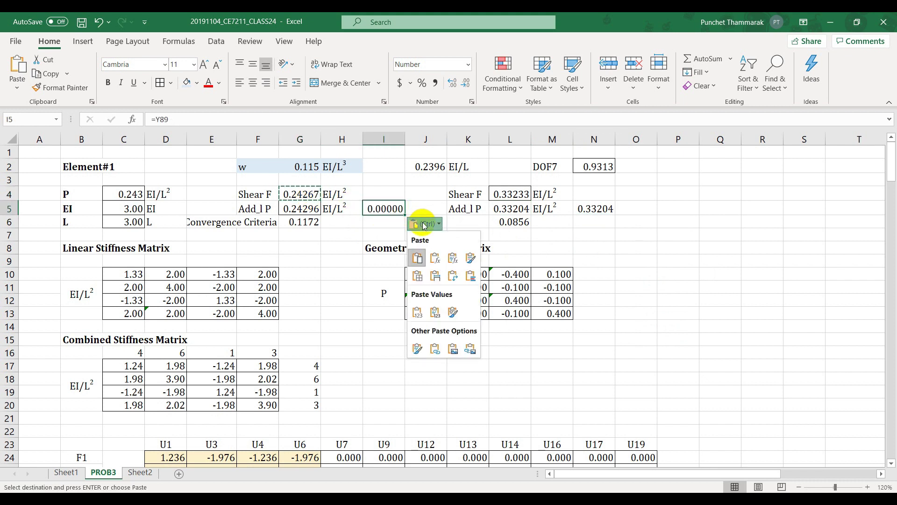
pyautogui.press('v')
pyautogui.click(510, 195)
pyautogui.hotkey('ctrl', 'c')
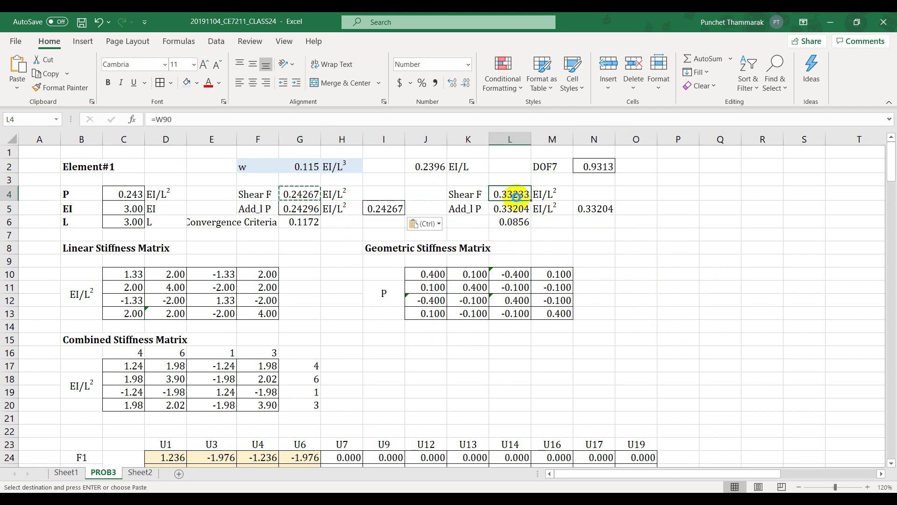
pyautogui.click(589, 209)
pyautogui.click(627, 225)
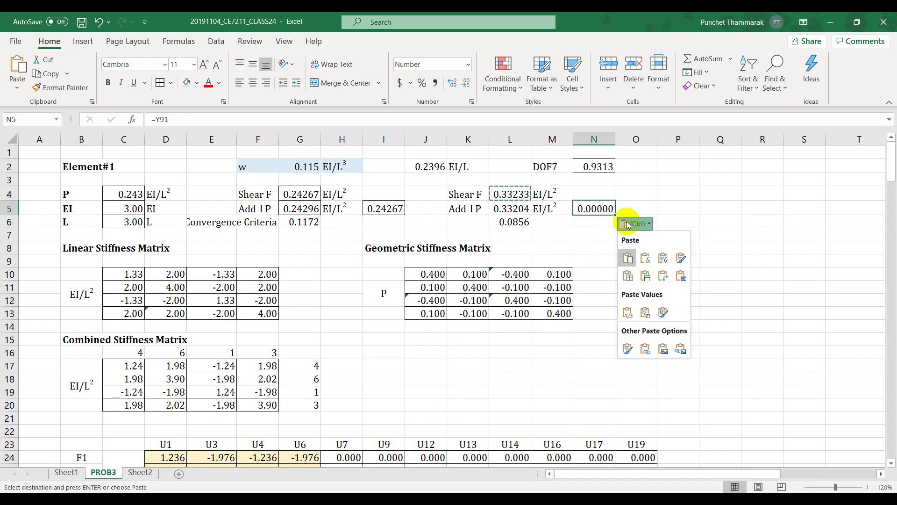
pyautogui.press('v')
# Replace Add_l P in G5 and L5 with the fifth-iteration values from I5 and N5
pyautogui.click(384, 208)
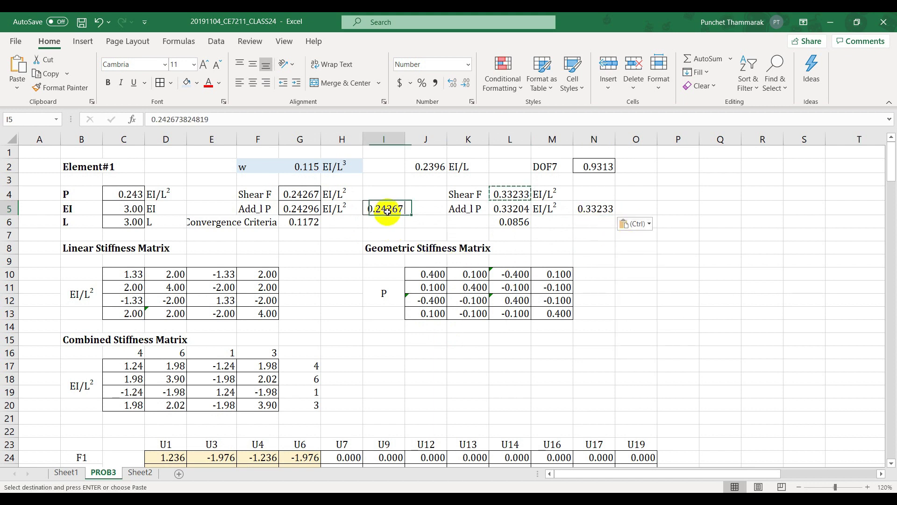
pyautogui.hotkey('ctrl', 'c')
pyautogui.click(313, 212)
pyautogui.hotkey('ctrl', 'v')
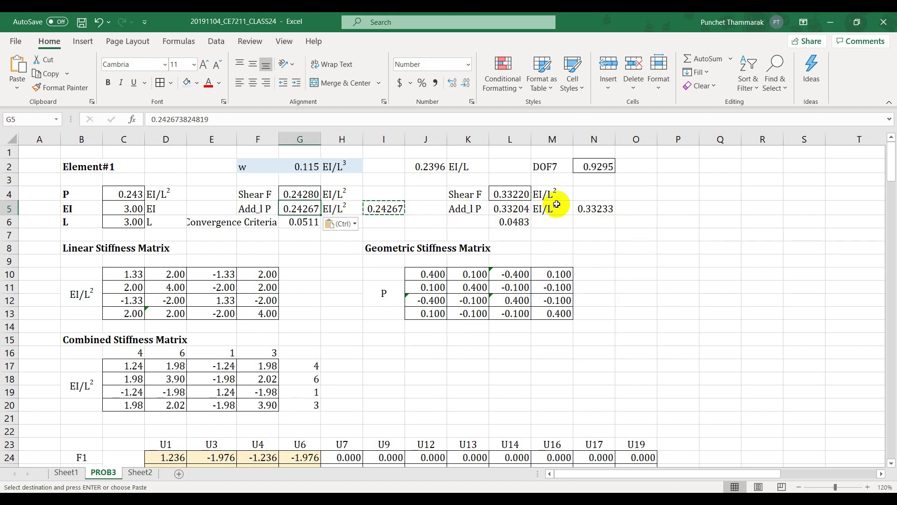
pyautogui.click(588, 210)
pyautogui.hotkey('ctrl', 'c')
pyautogui.click(514, 208)
pyautogui.hotkey('ctrl', 'v')
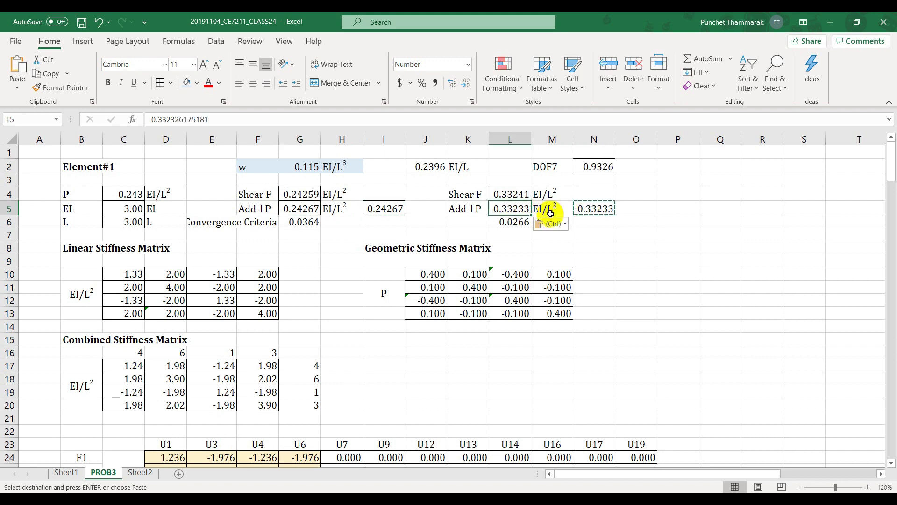
pyautogui.click(341, 247)
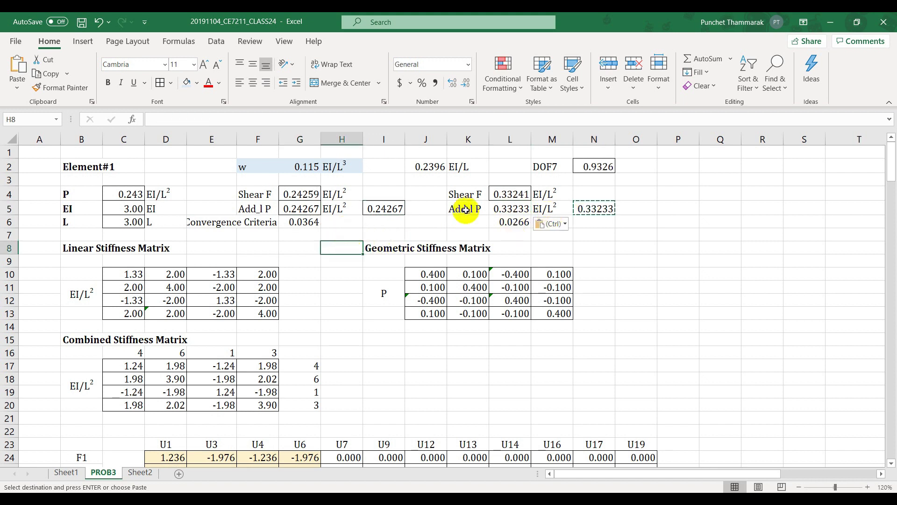
# Copy the DOF7 result from N2 as a value into B14 of Sheet2 and enter w 0.115 in C14
pyautogui.click(584, 169)
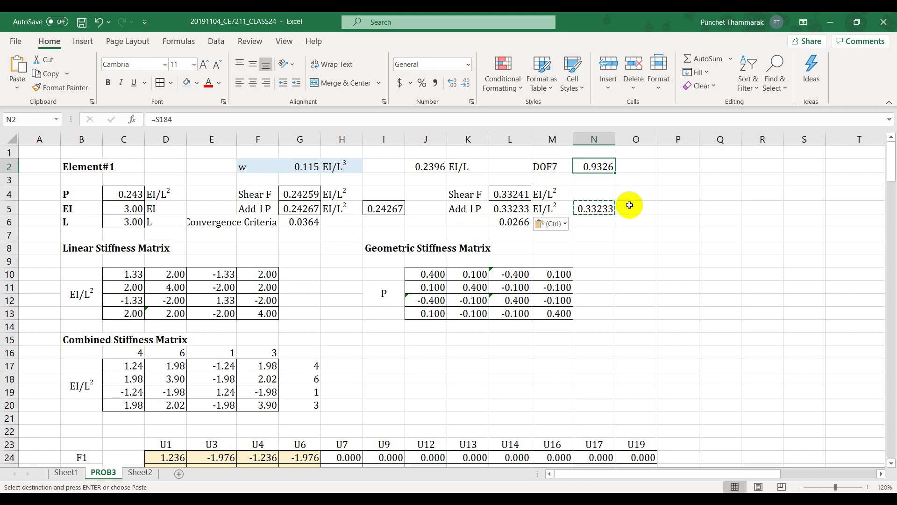
pyautogui.click(140, 472)
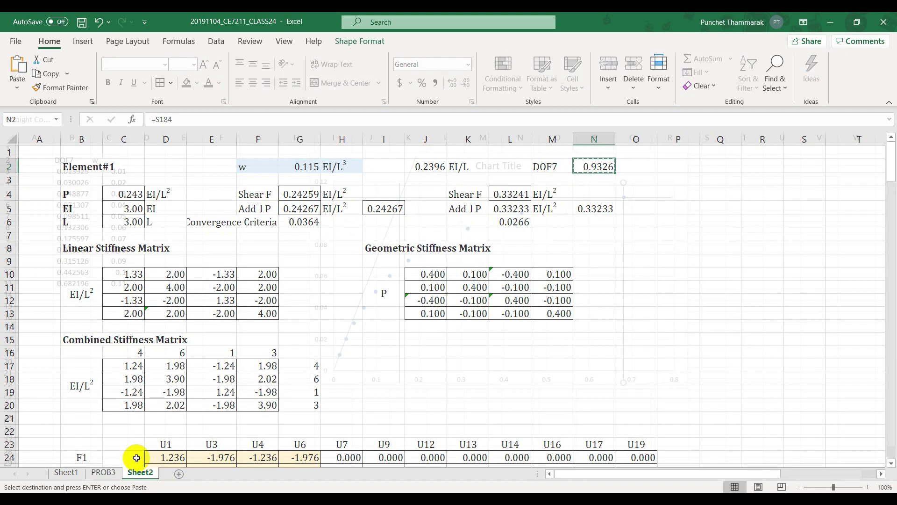
pyautogui.click(71, 295)
pyautogui.hotkey('ctrl', 'v')
pyautogui.click(109, 310)
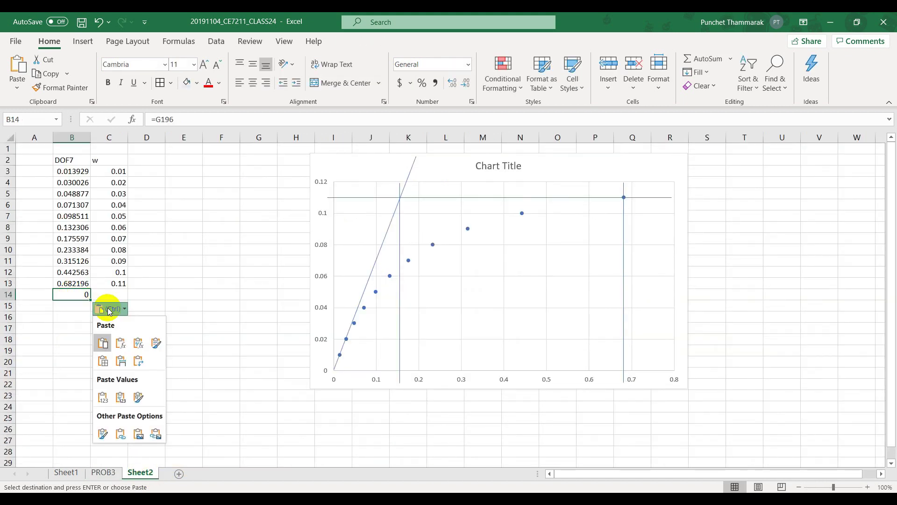
pyautogui.click(103, 395)
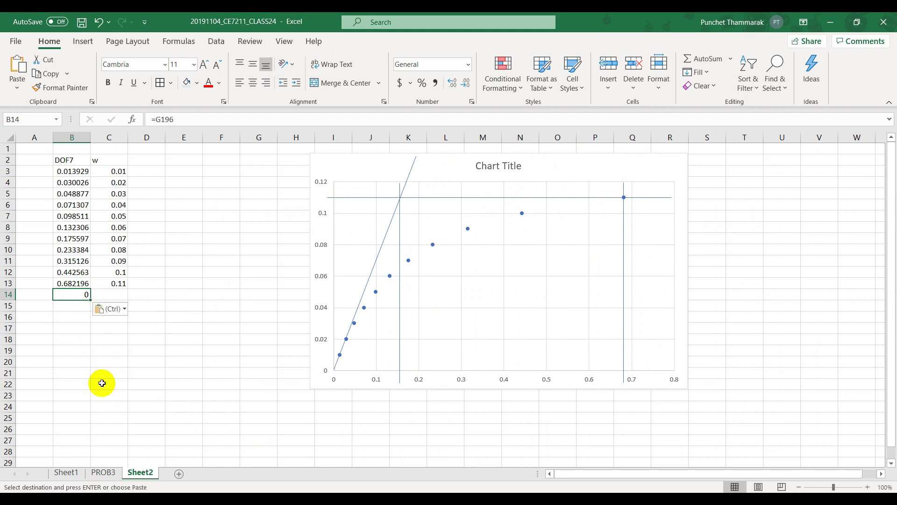
pyautogui.click(124, 294)
pyautogui.write('.115')
pyautogui.press('Return')
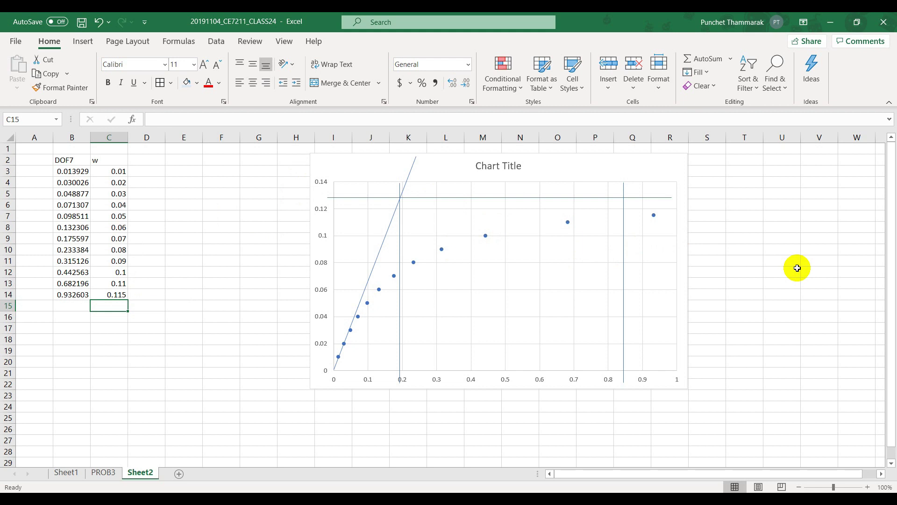
# Calculate 2.5 times the last load in C15 of Sheet2 with the formula =C14*2.5
pyautogui.write('=')
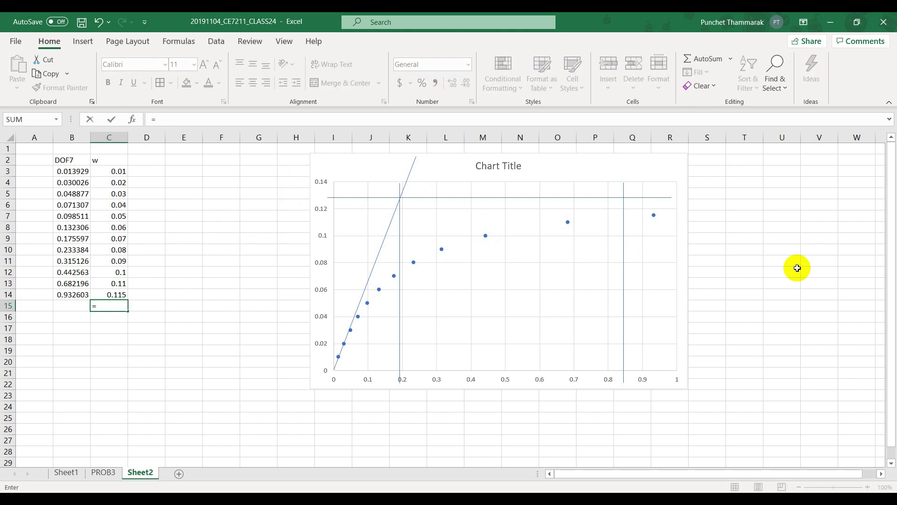
pyautogui.press('Up')
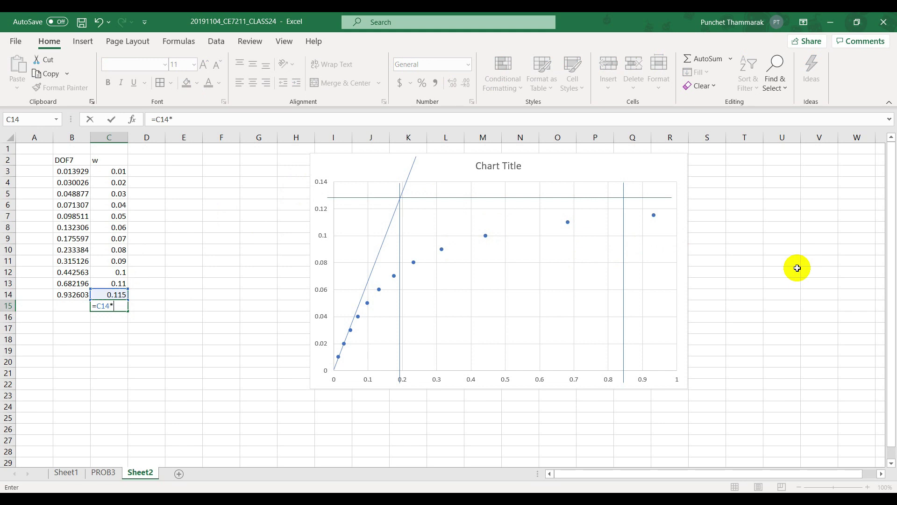
pyautogui.write('*2.5')
pyautogui.press('Return')
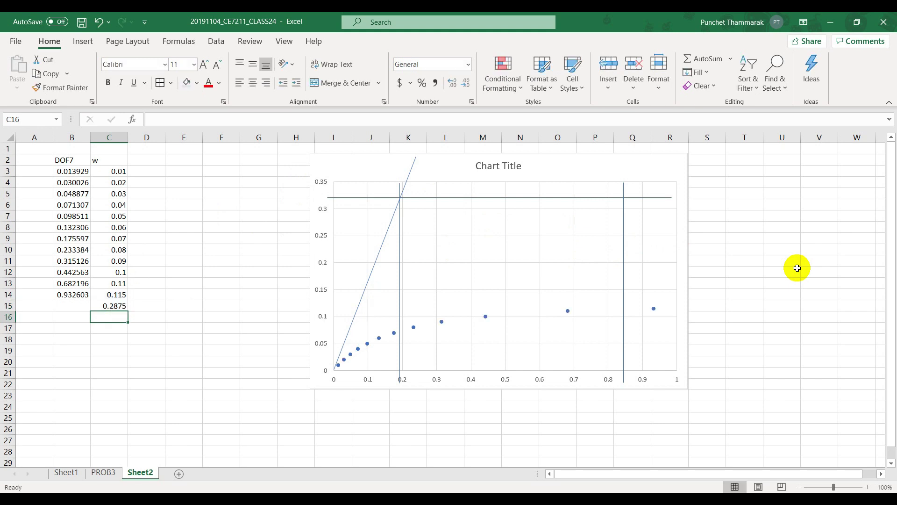
pyautogui.click(121, 307)
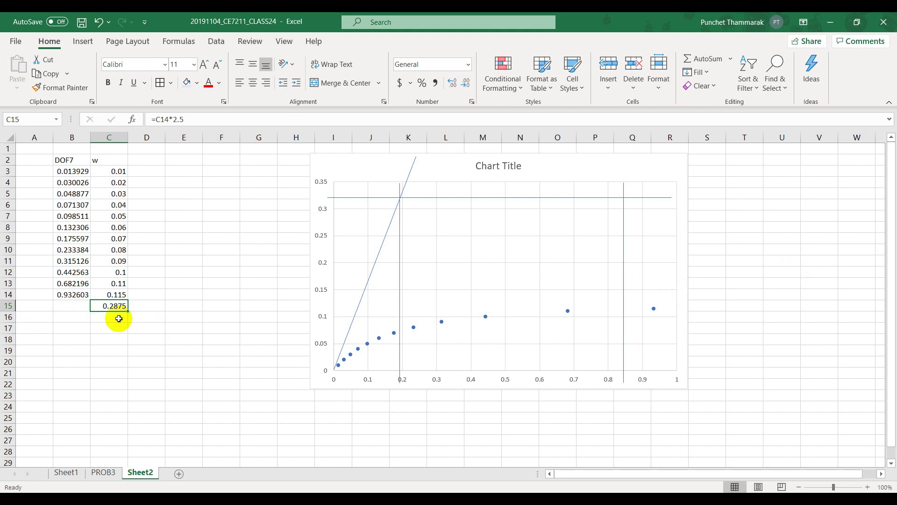
# Return to the frame diagram in Sheet1 and examine the joint between the 8EI beam and the EI column
pyautogui.click(105, 472)
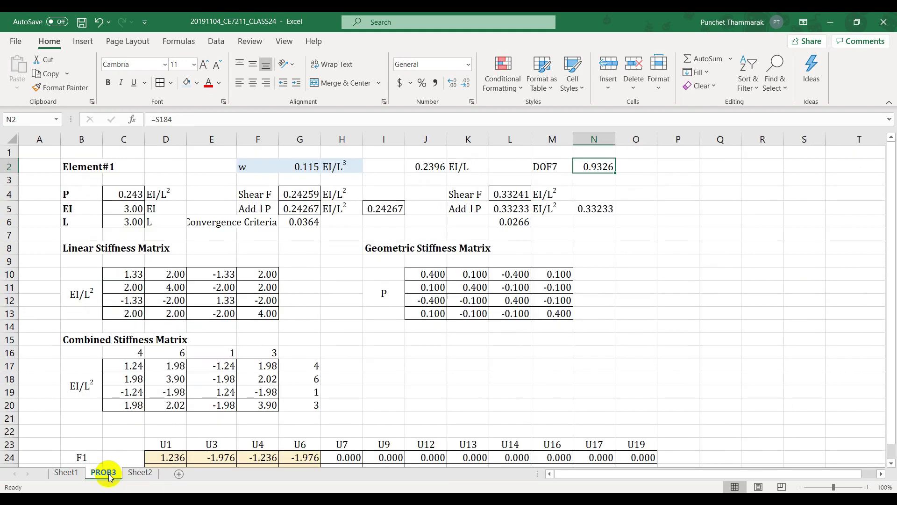
pyautogui.click(66, 472)
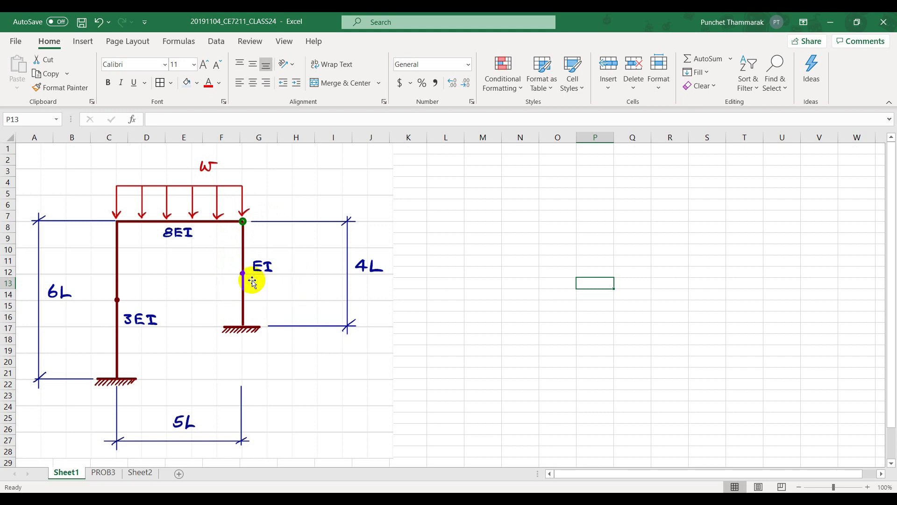
pyautogui.click(241, 221)
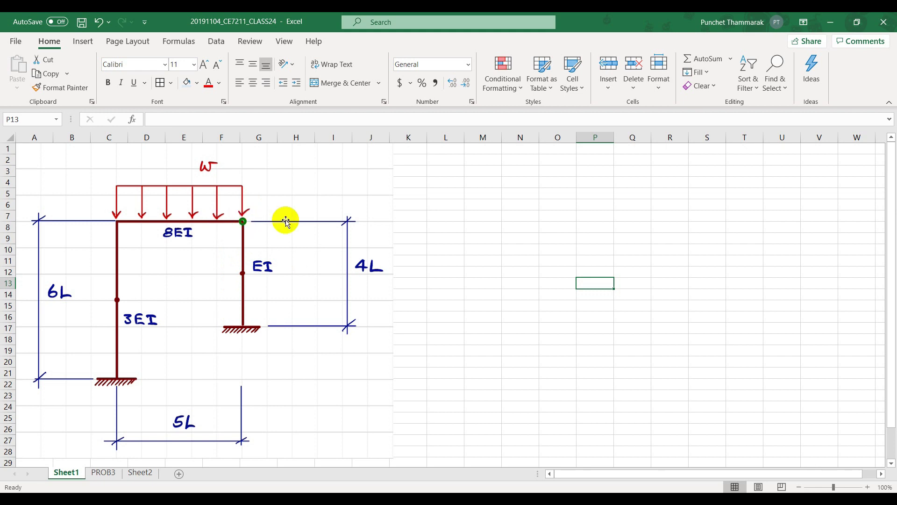